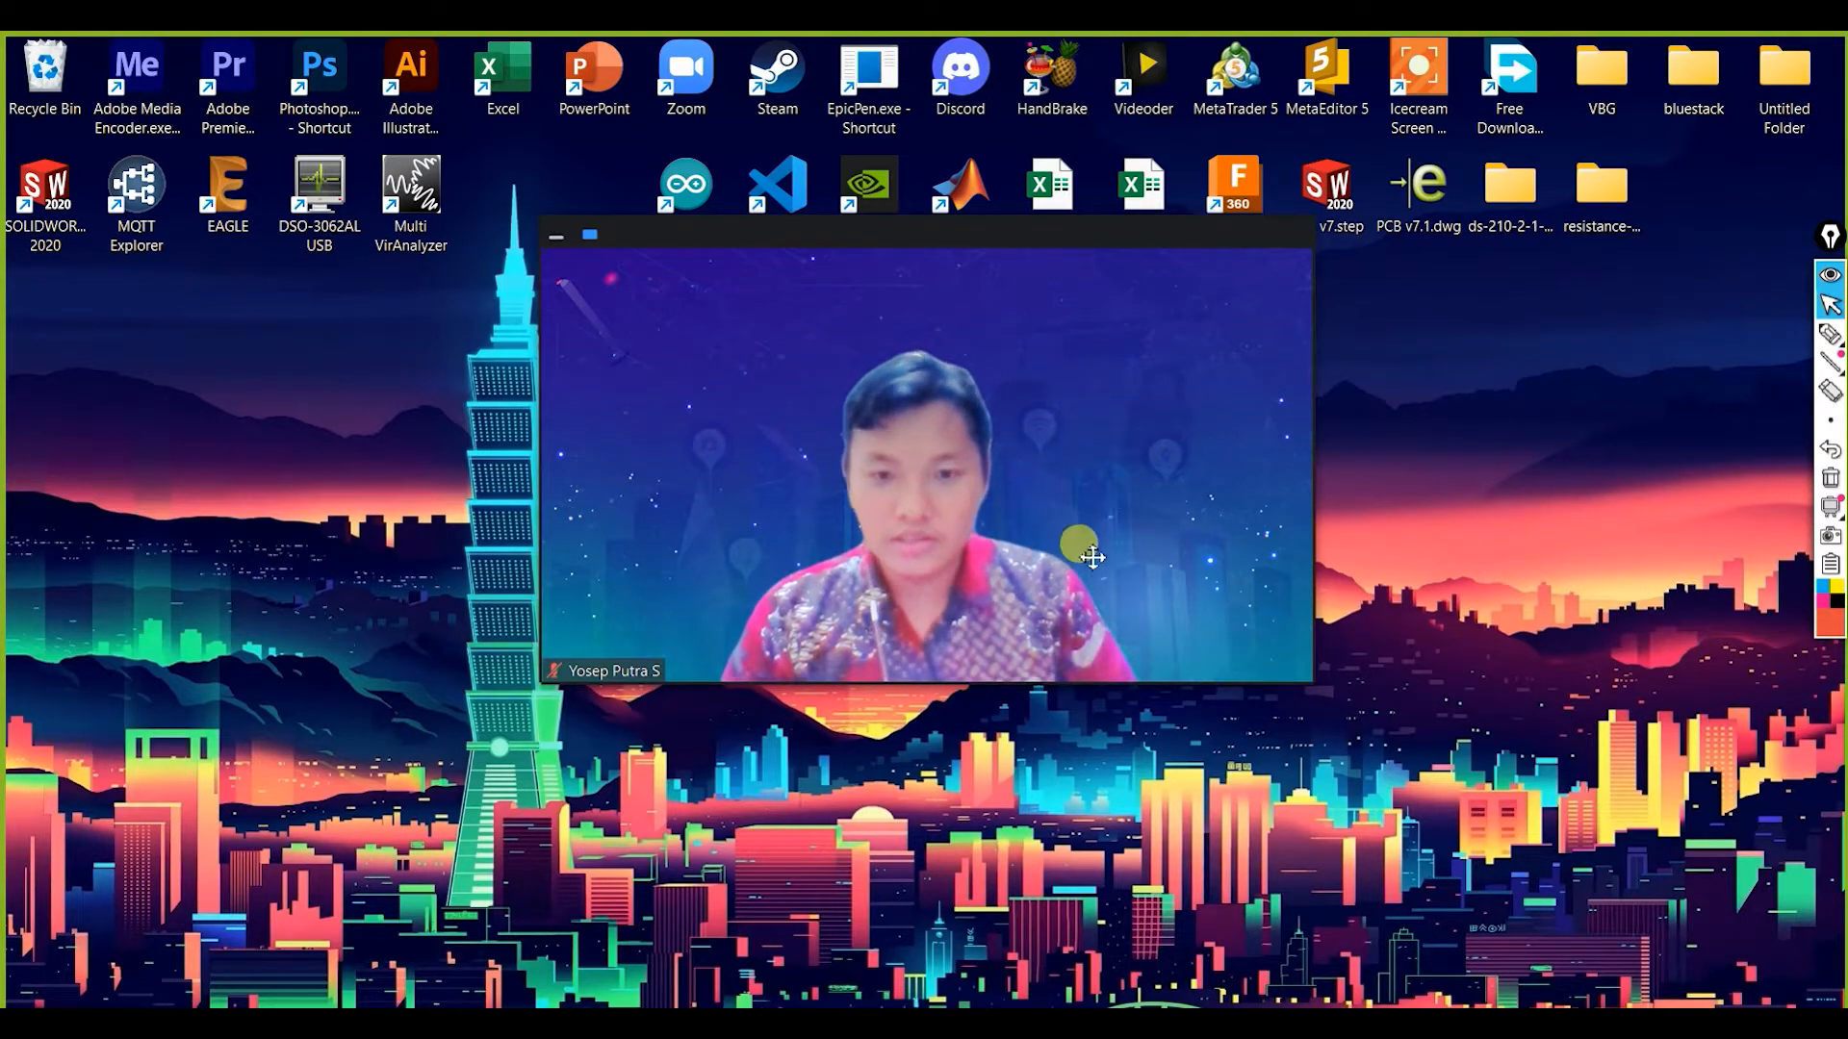
Switch to the schematic in EAGLE, view the matching board layout and return to the schematic.
mouse_move(783, 1022)
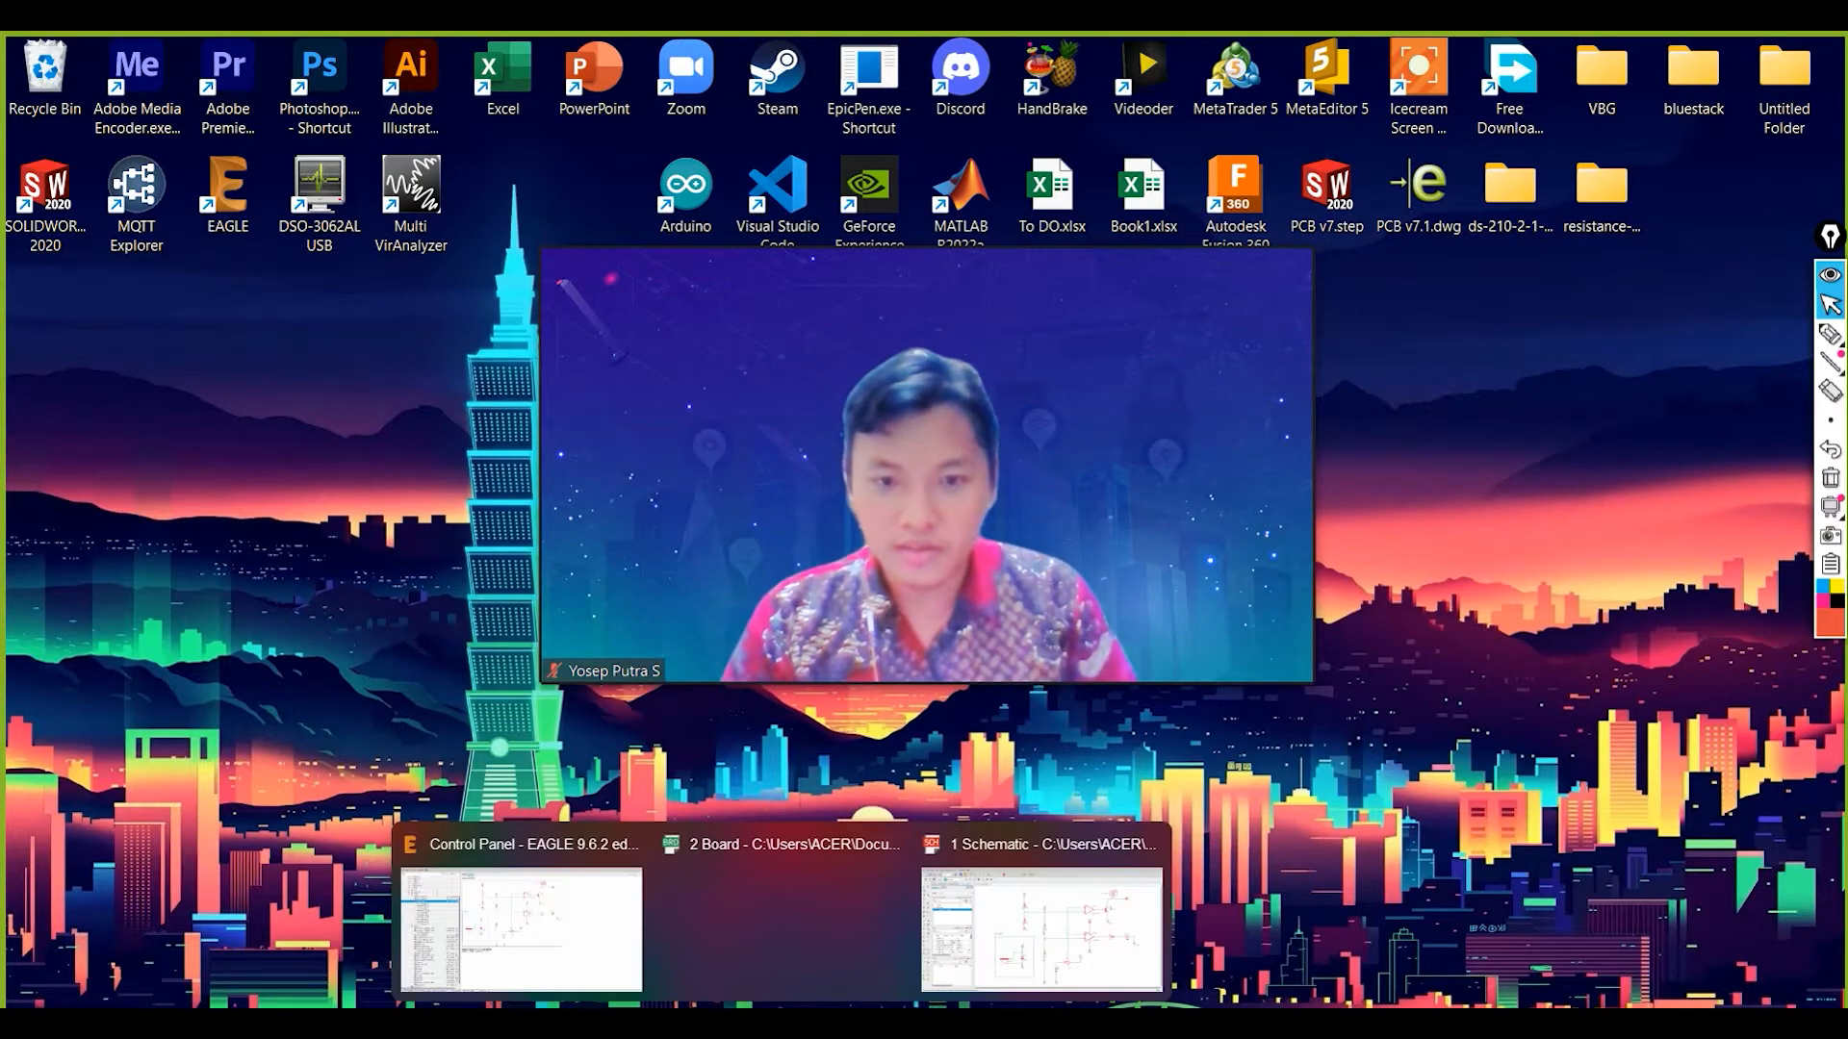
click(998, 957)
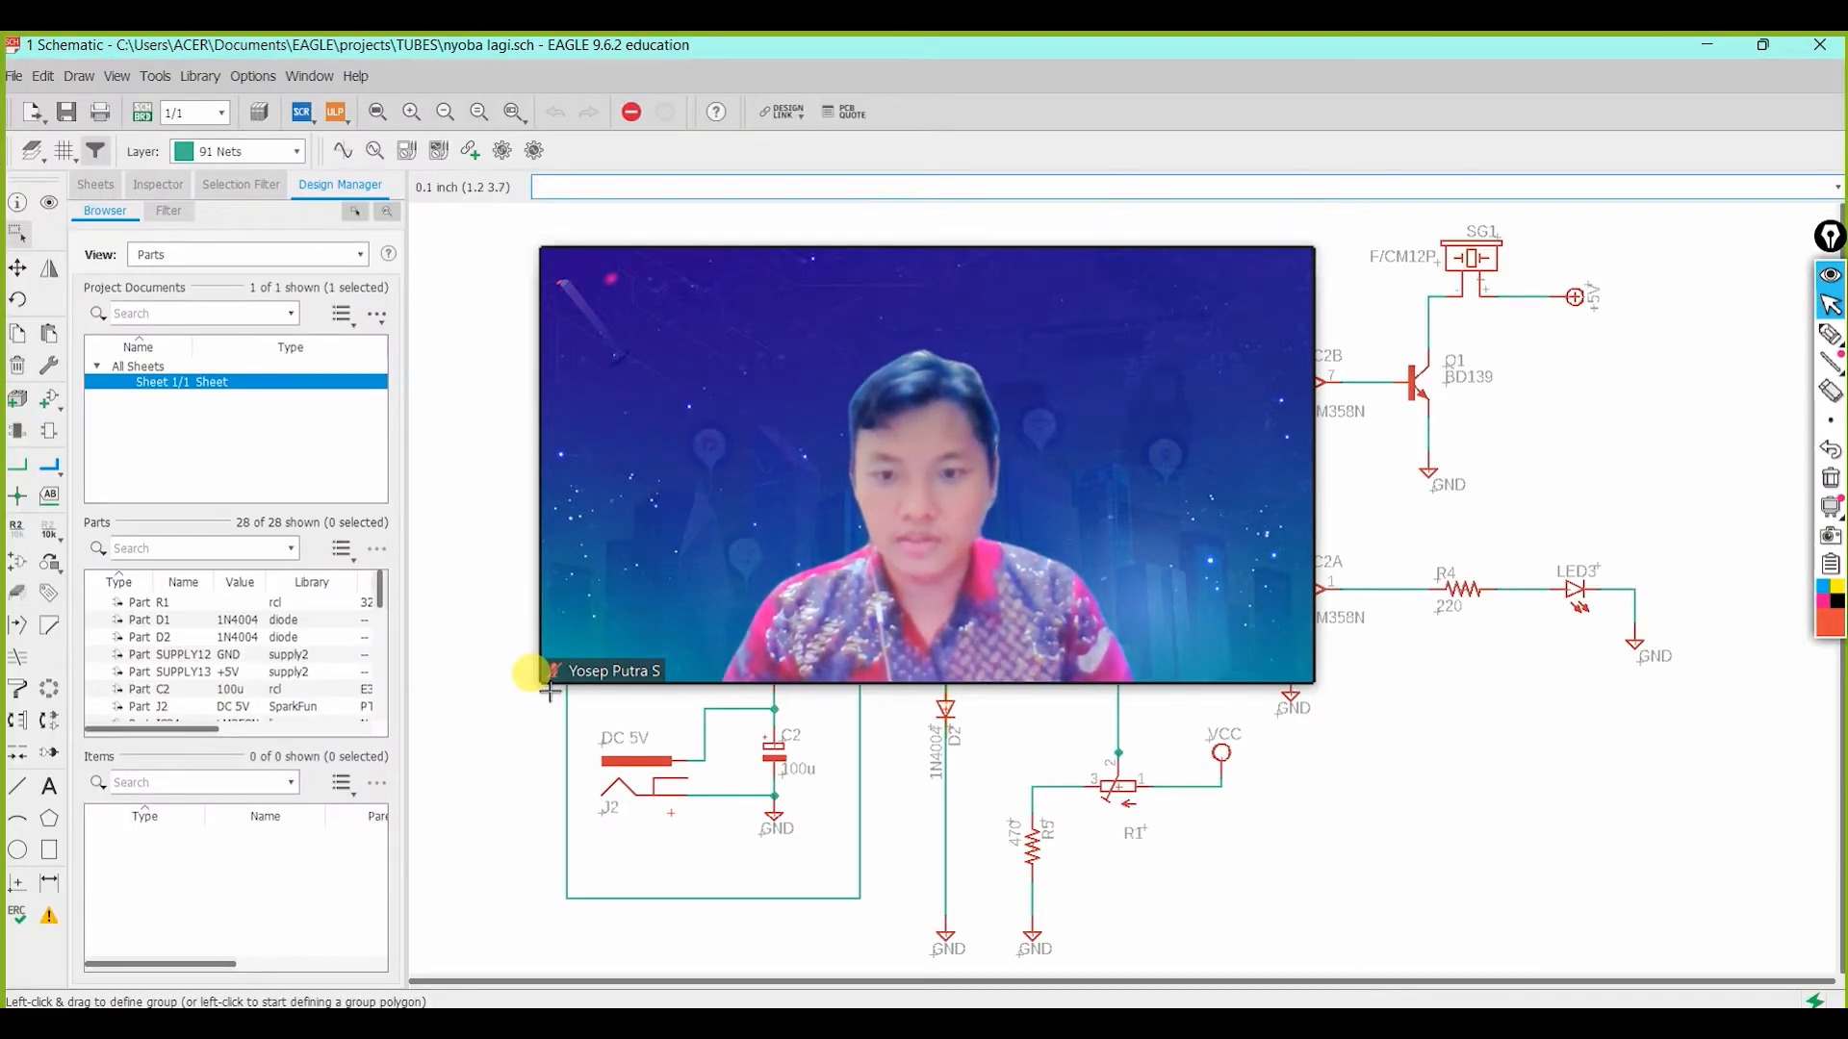
drag(547, 681, 1604, 211)
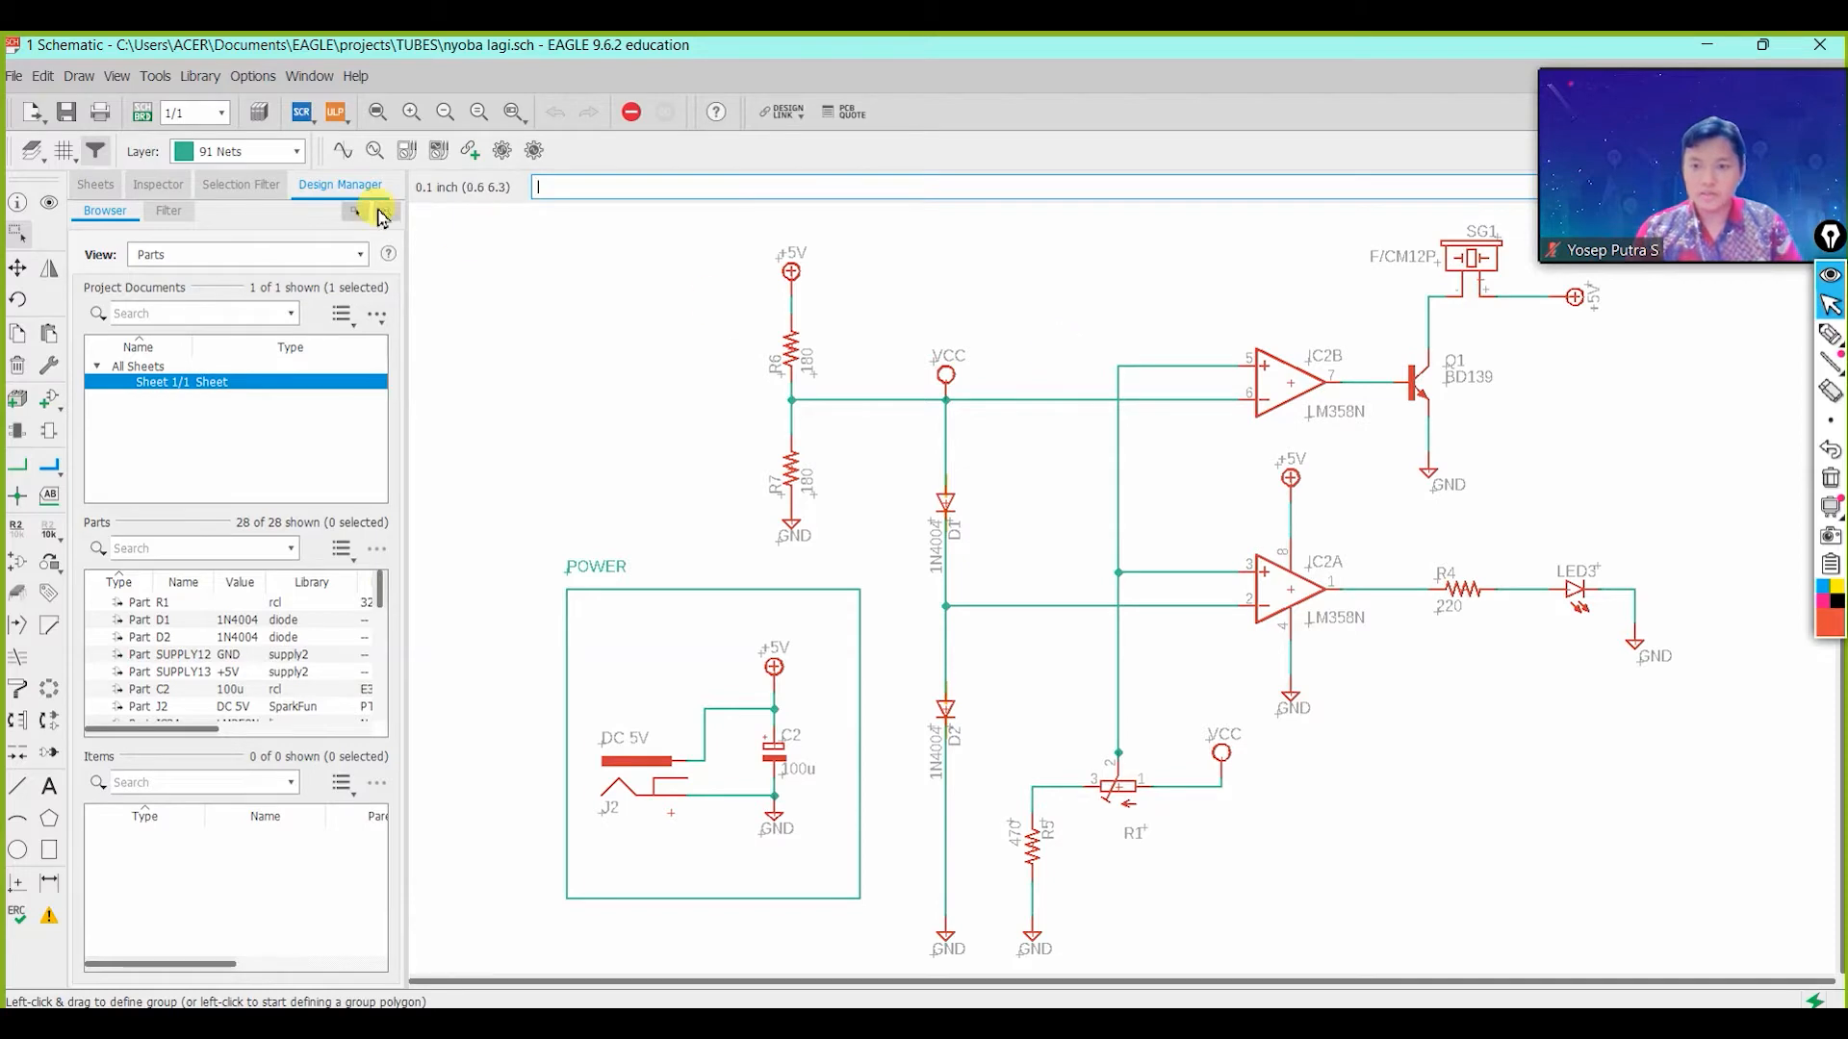
click(141, 112)
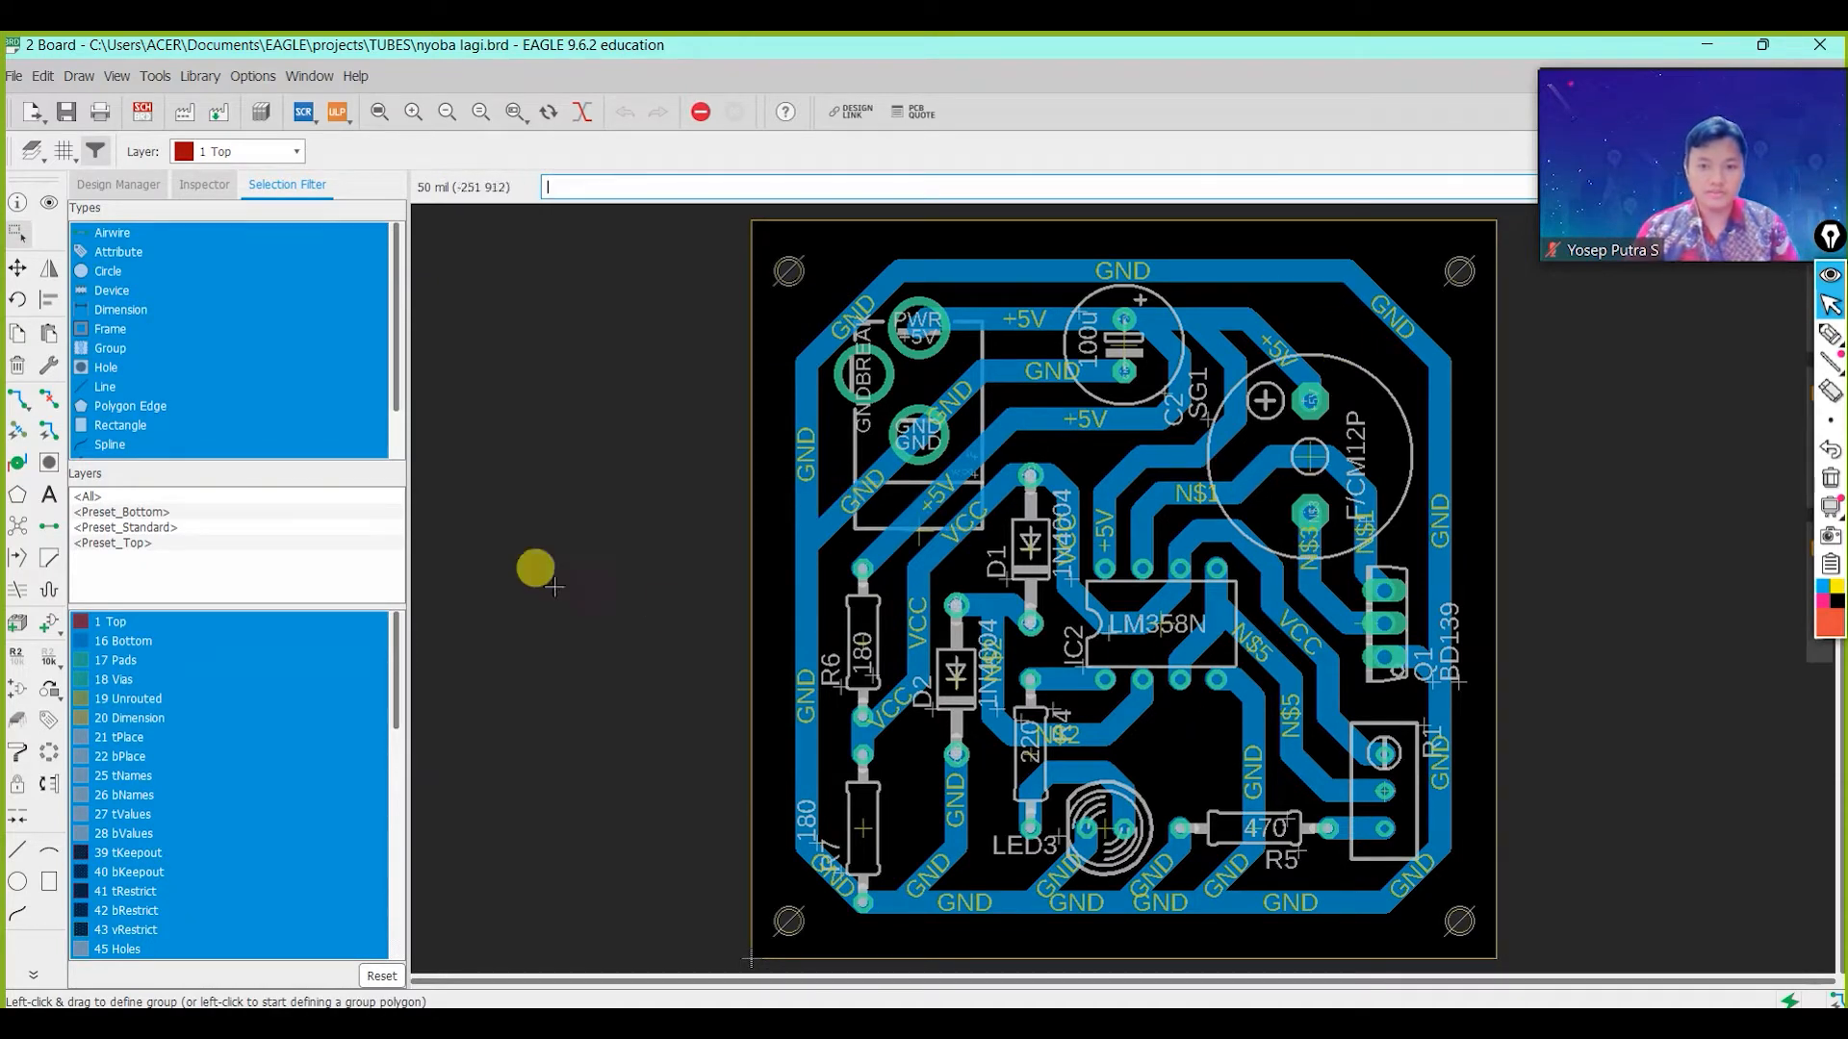
click(138, 128)
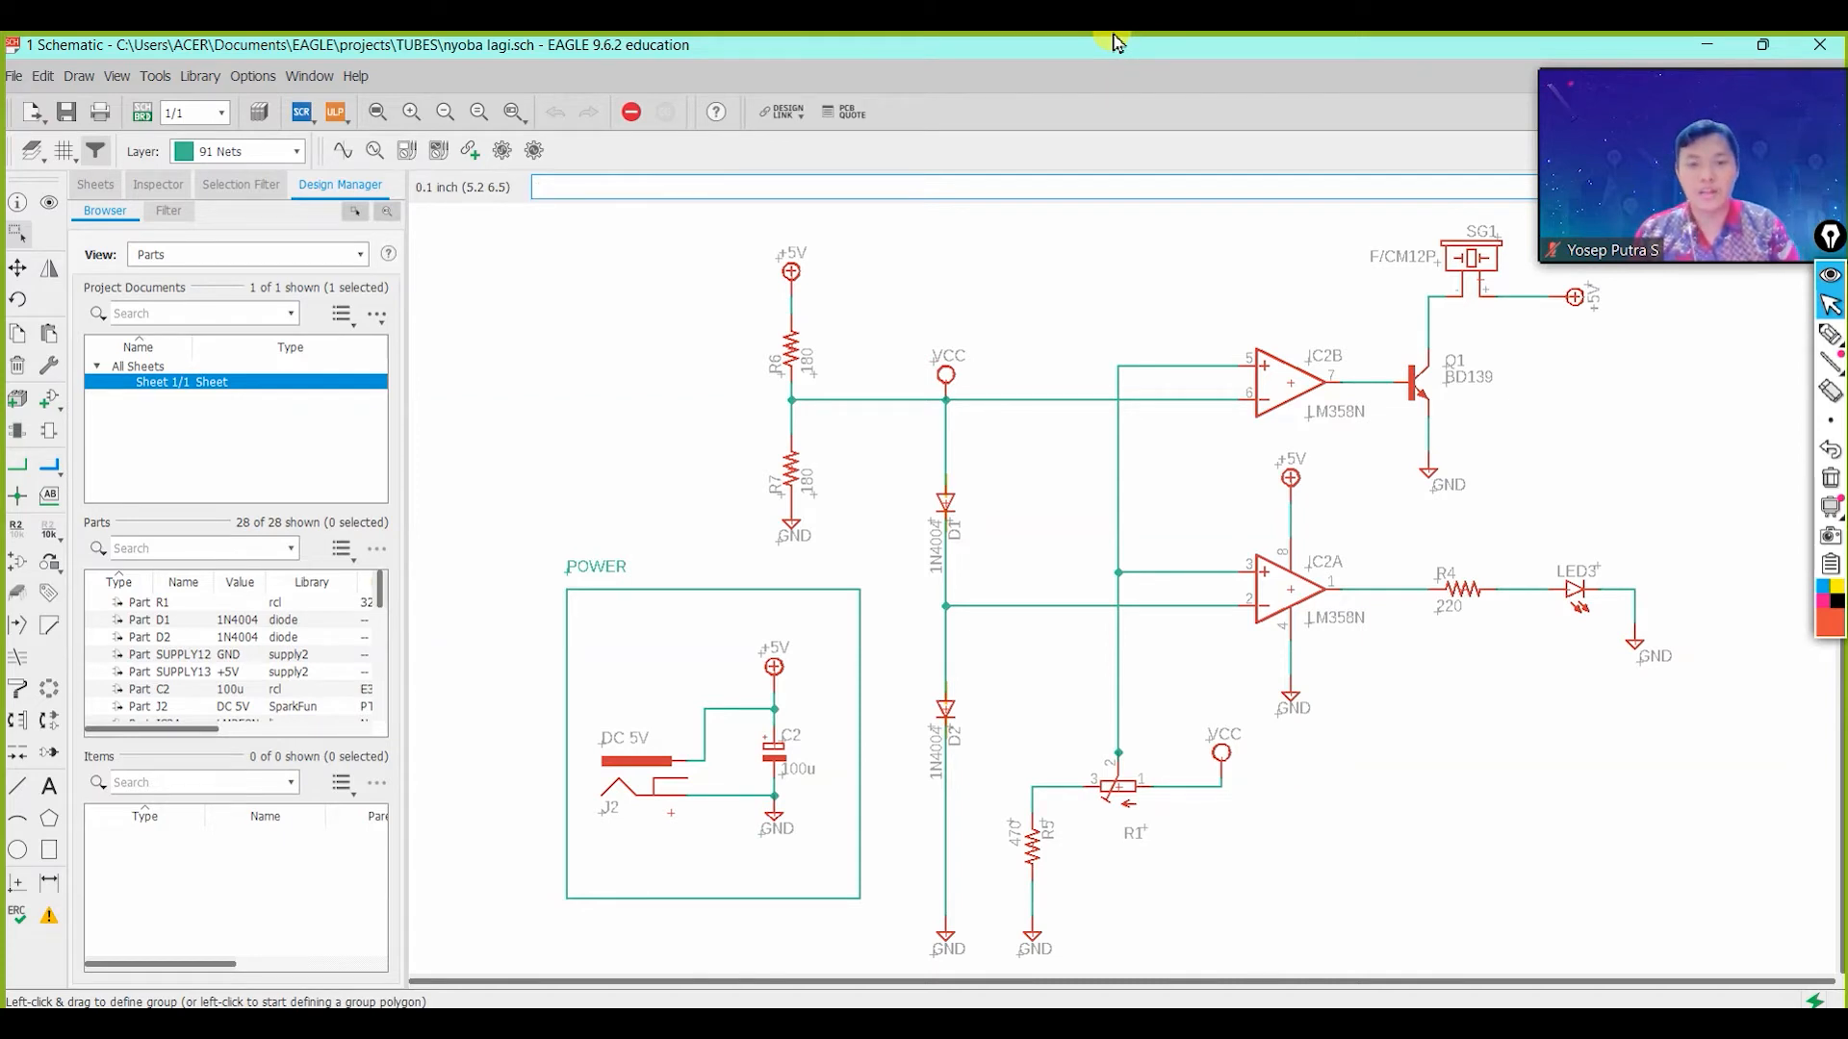
Circle LED3 on the schematic with the red annotation pen and minimise the Word start-up window.
click(414, 1022)
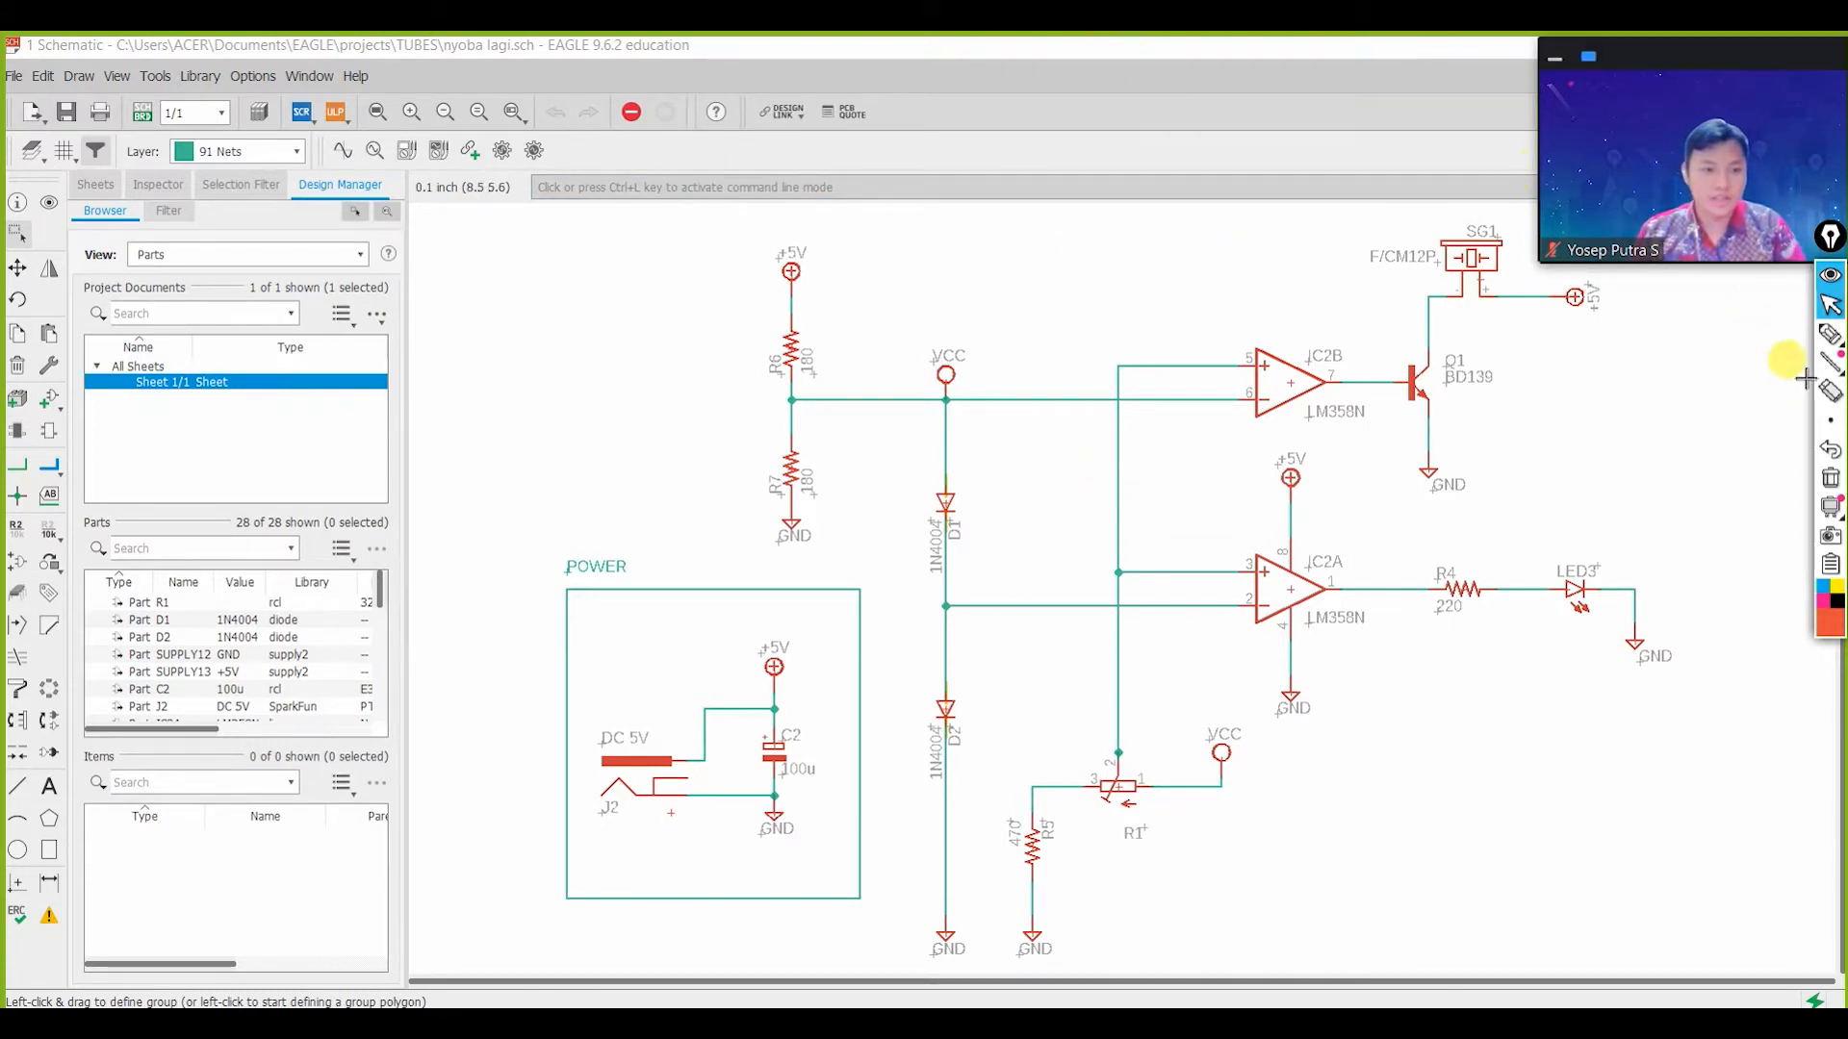
mouse_move(1837, 345)
click(1834, 338)
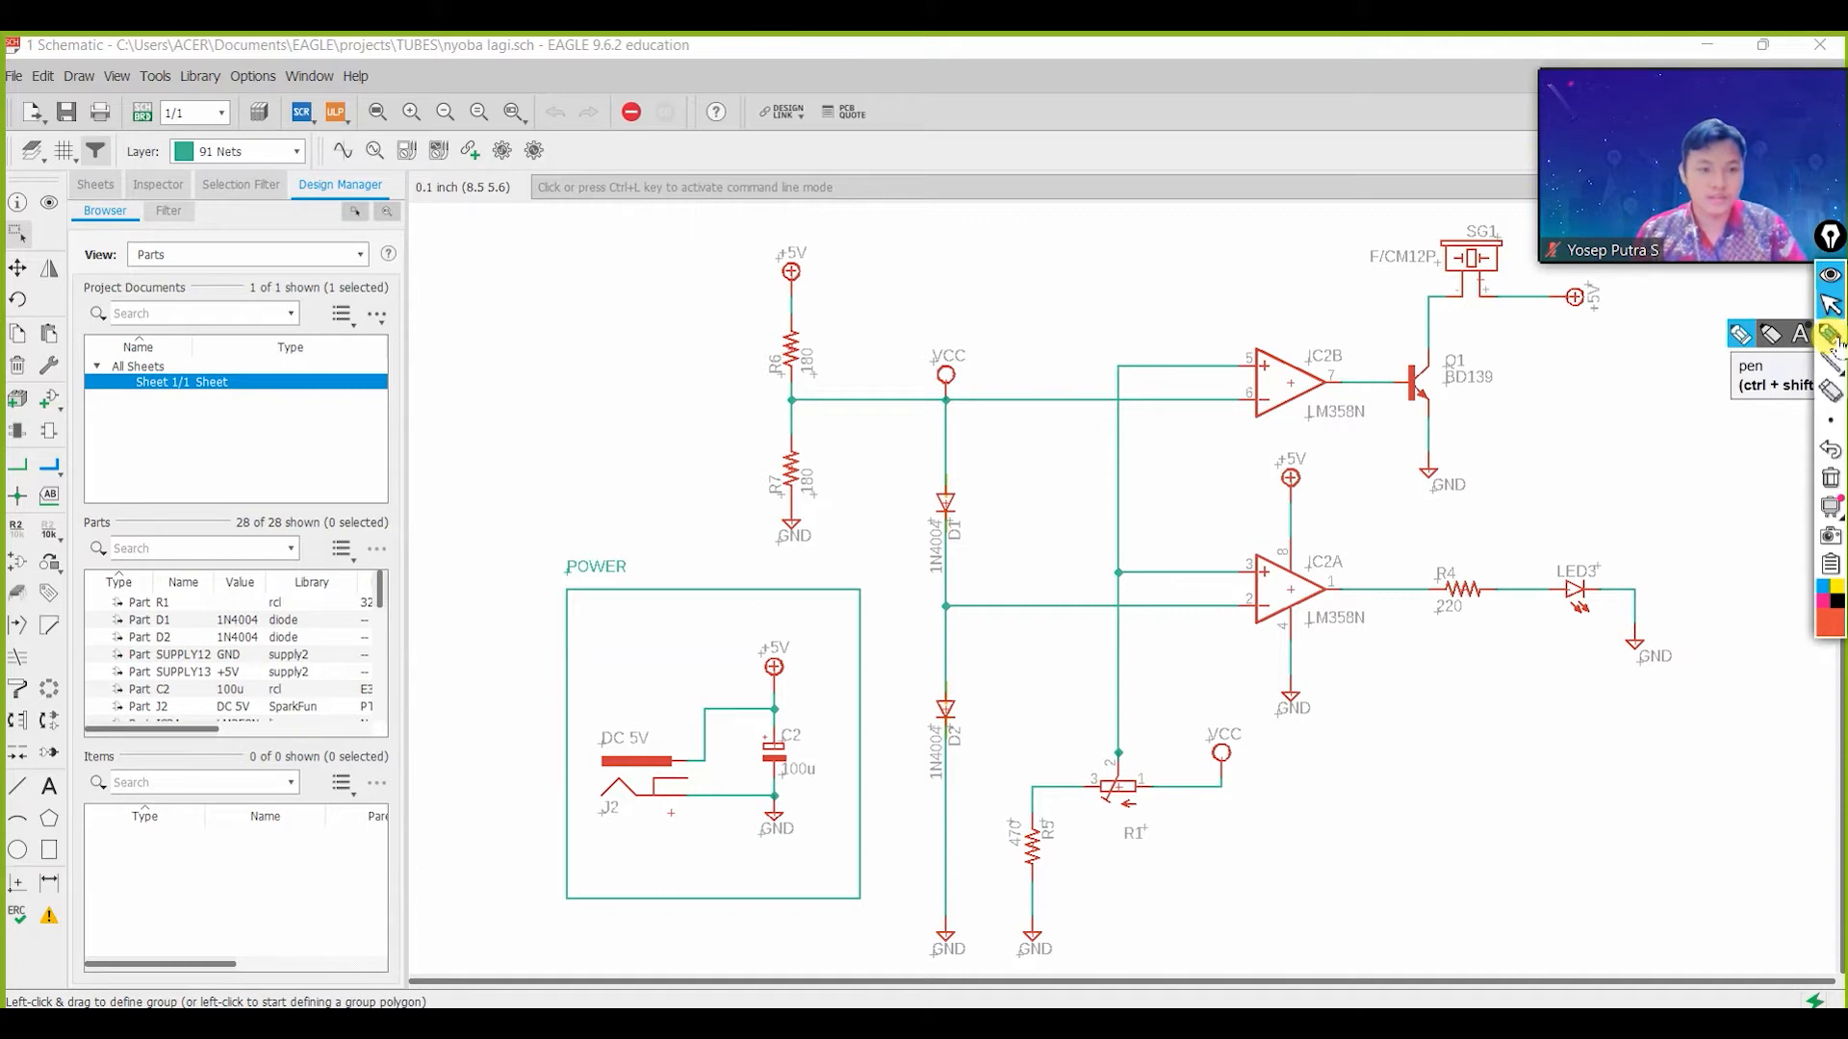
click(1834, 339)
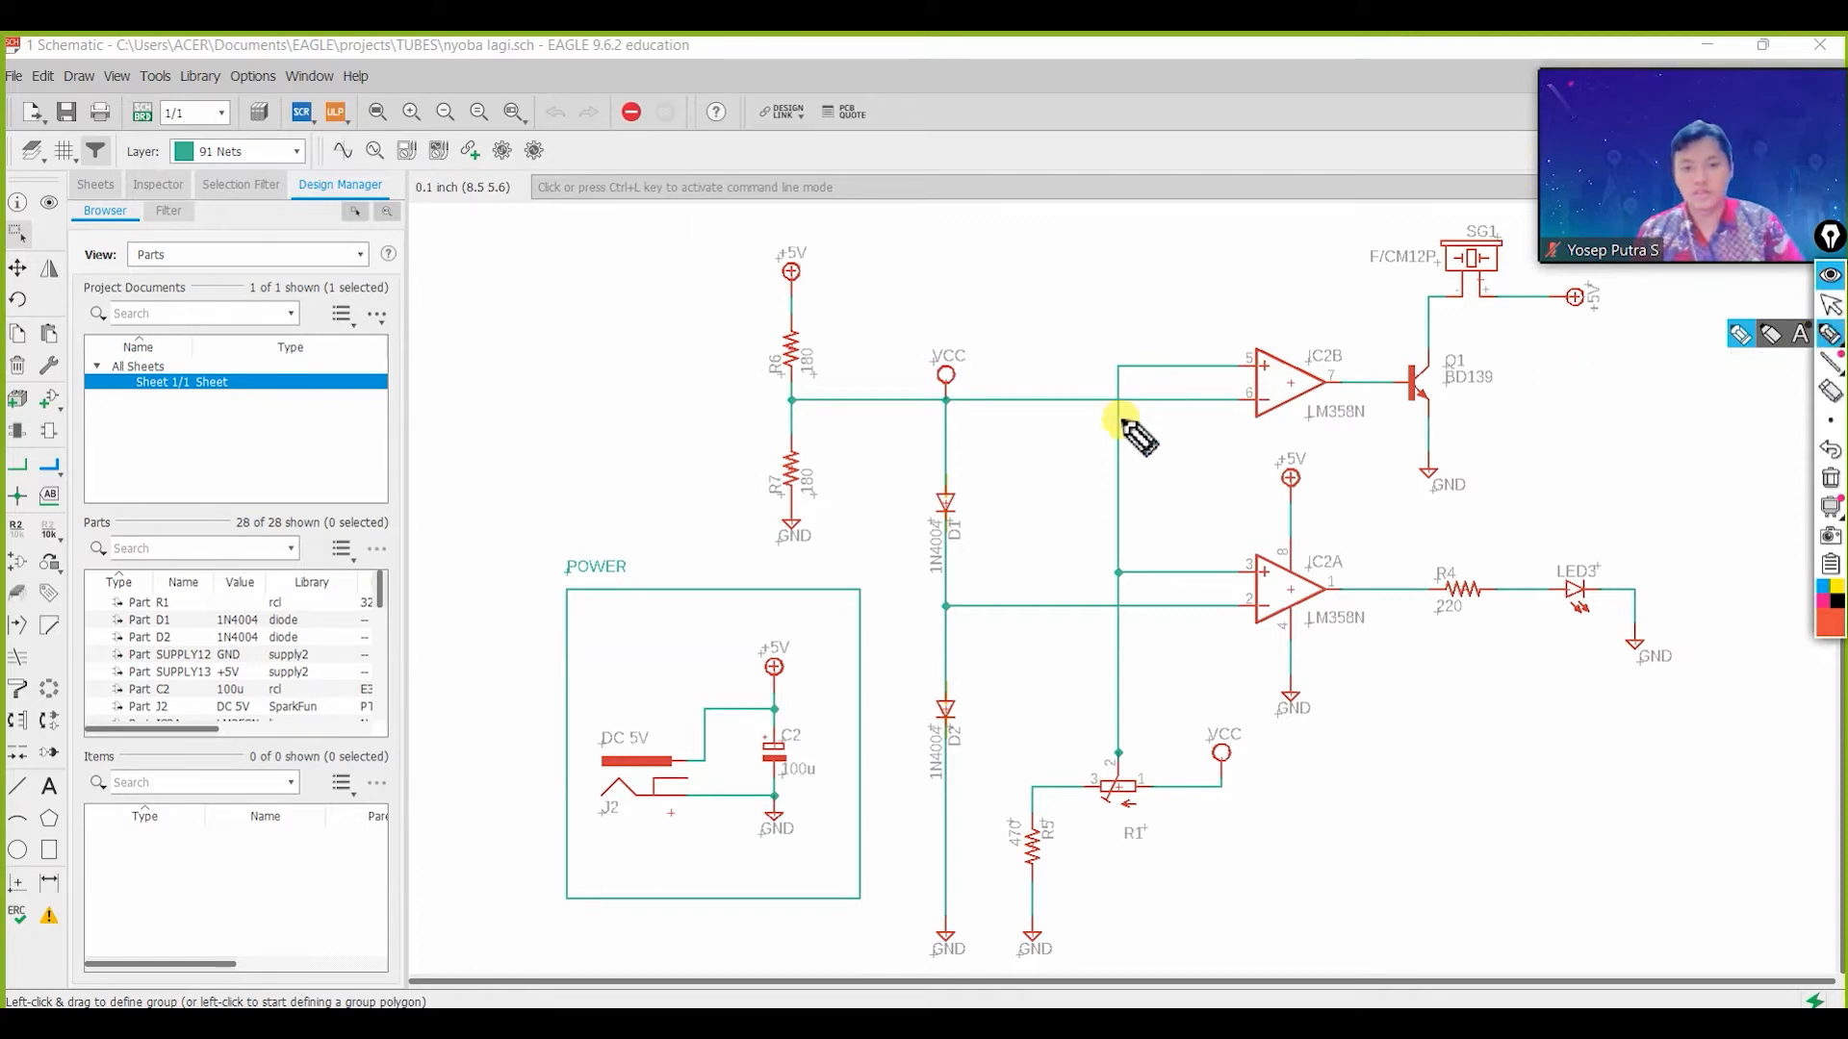
mouse_move(1607, 535)
mouse_down()
mouse_move(1568, 607)
mouse_move(1617, 558)
mouse_up()
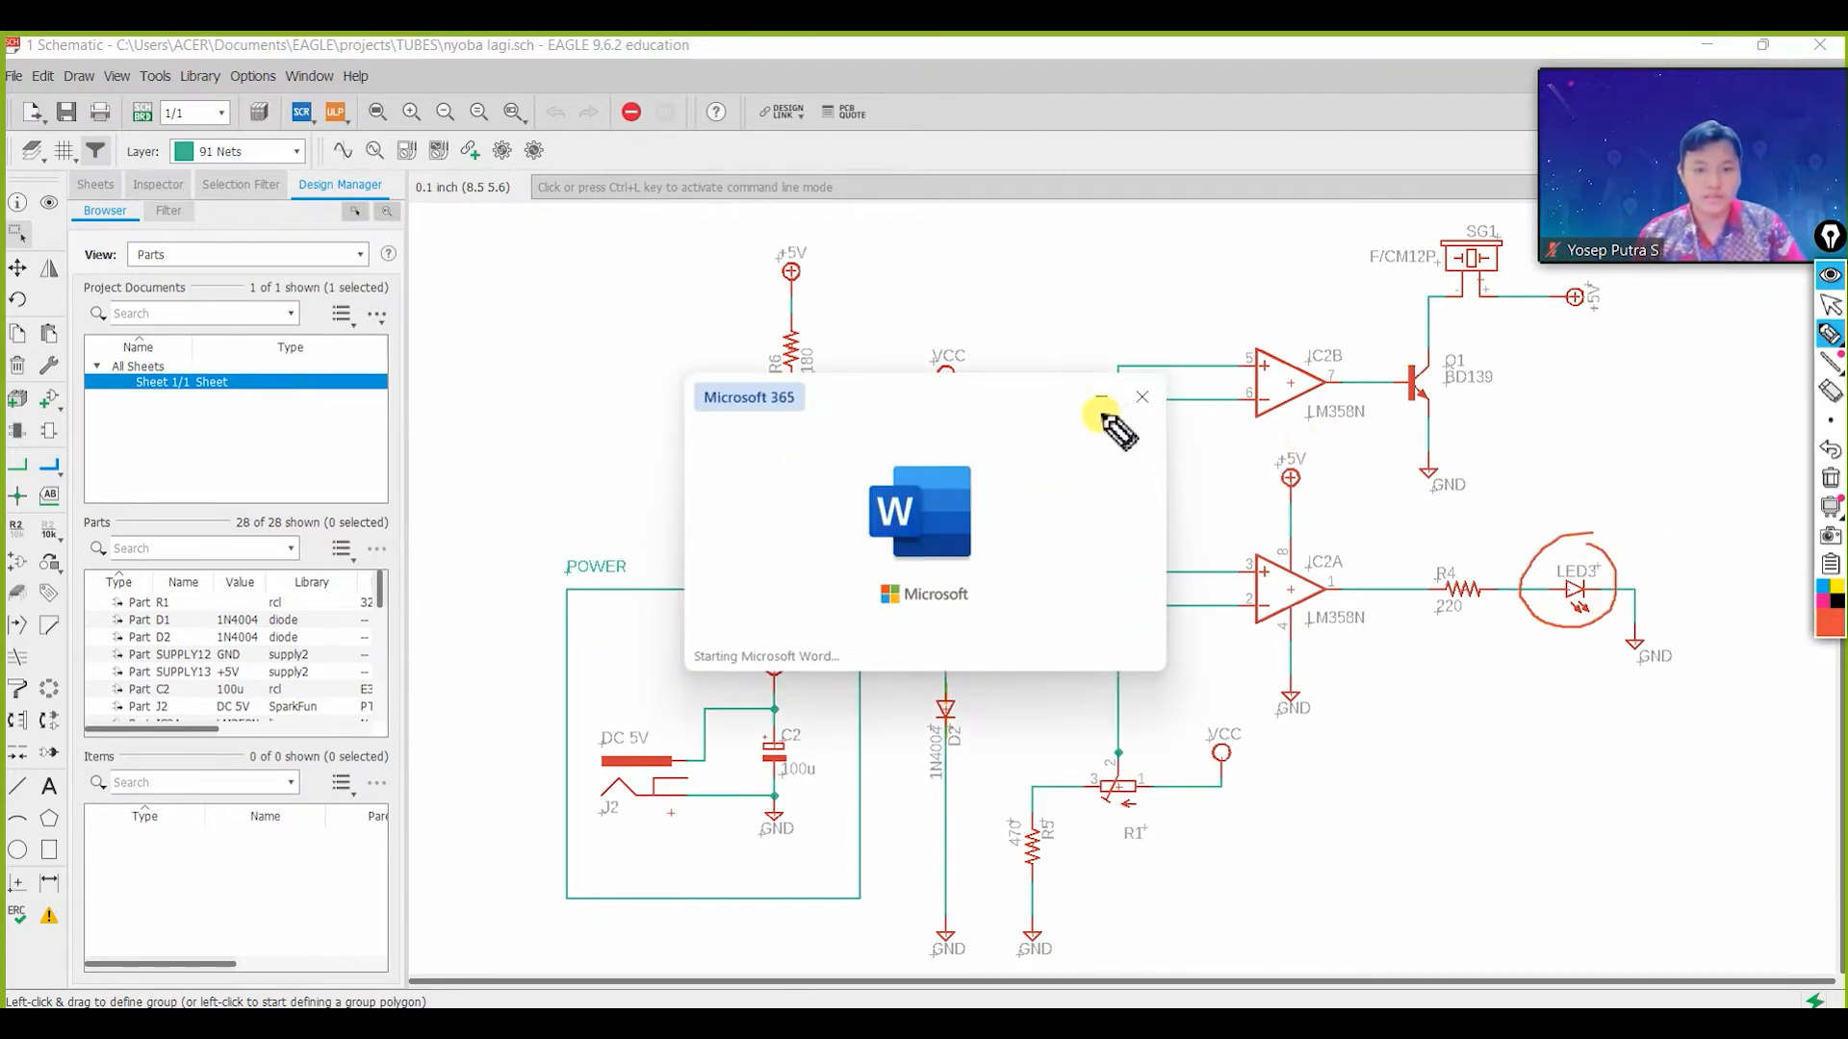
click(1837, 304)
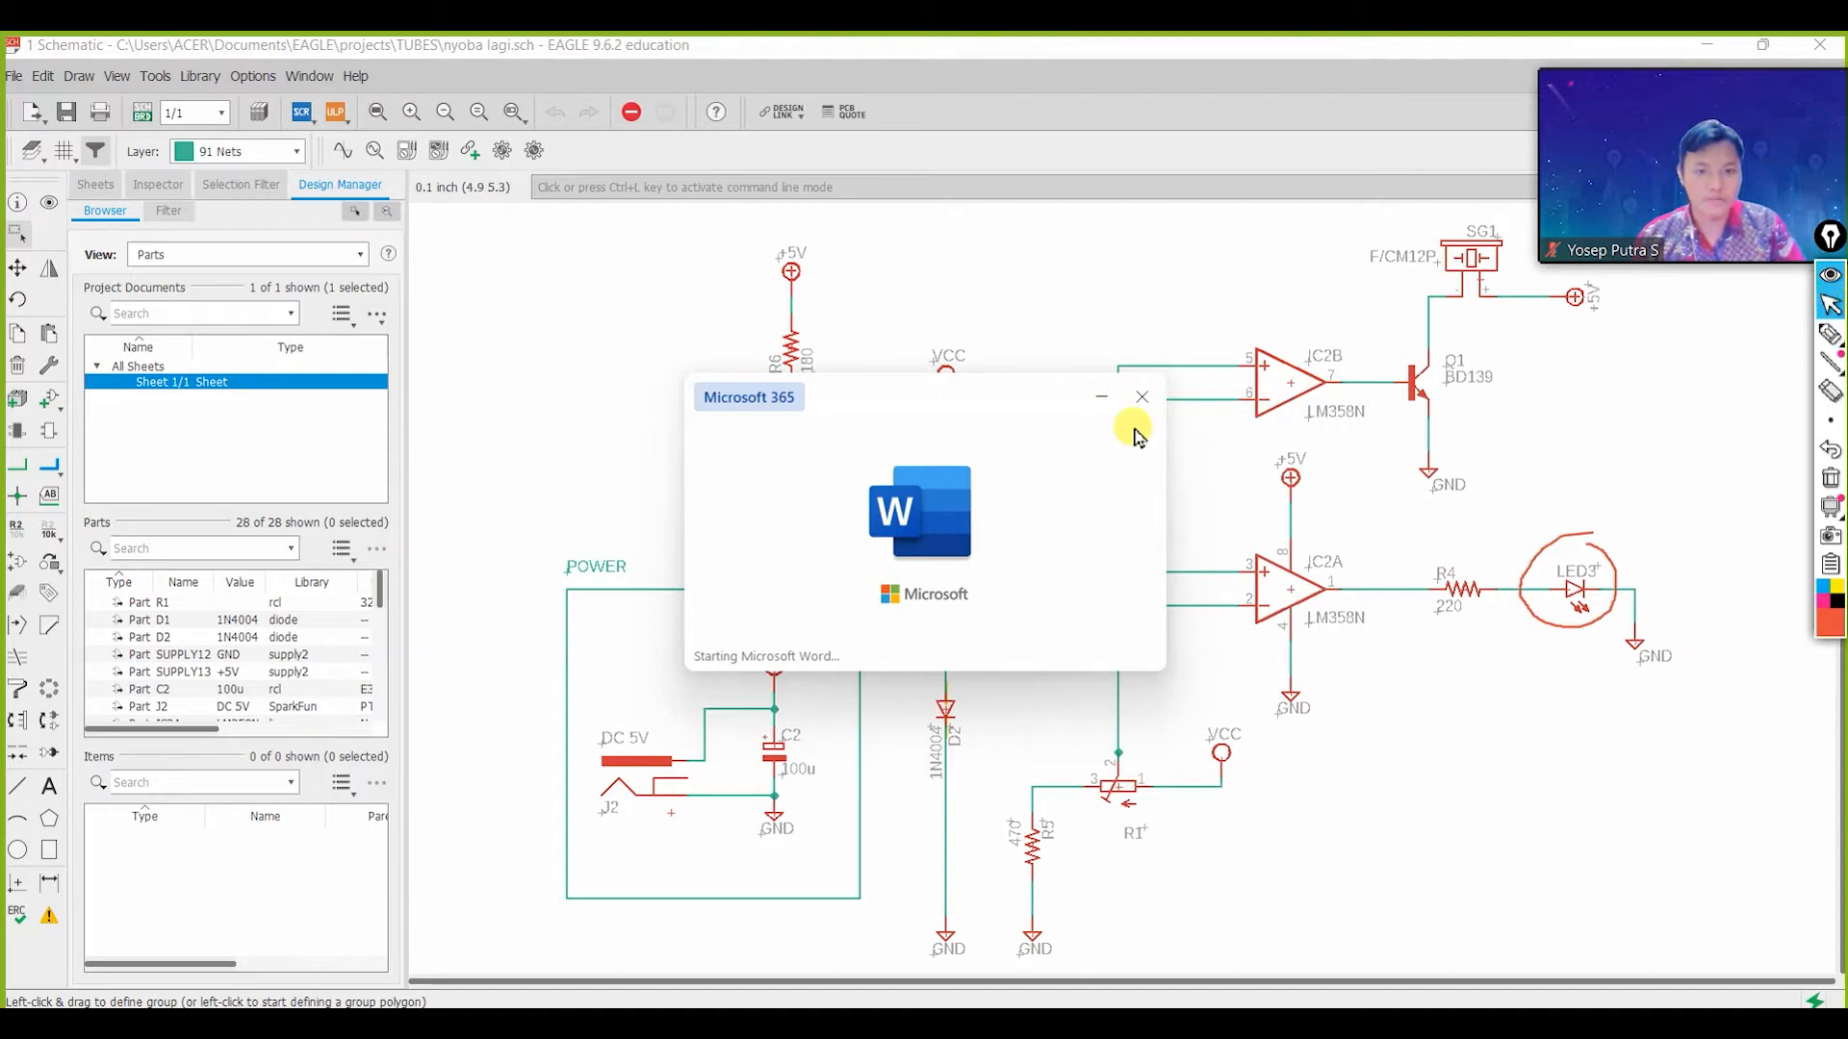
click(1106, 399)
Sketch an open-bottomed 3D box in red pen in the empty area below LED3.
click(1833, 335)
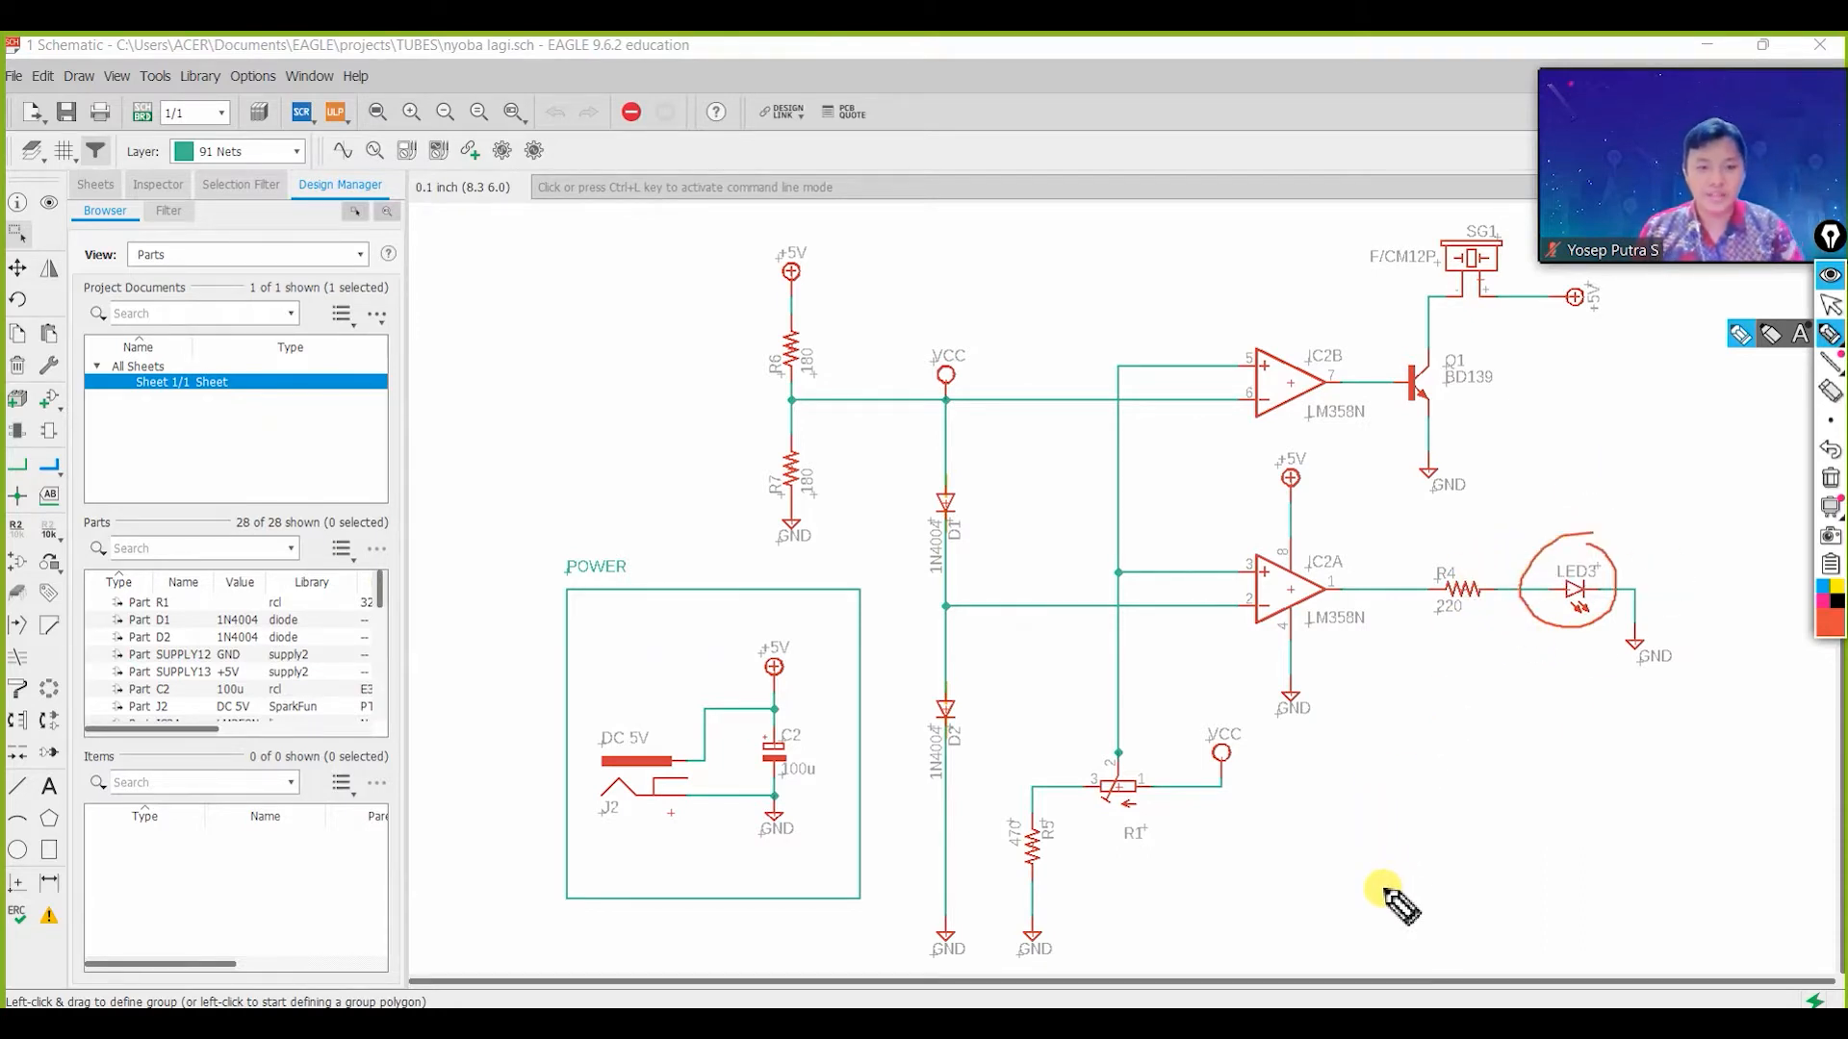
drag(1371, 707, 1326, 910)
mouse_move(1367, 702)
mouse_down()
mouse_move(1584, 714)
mouse_move(1570, 904)
mouse_up()
mouse_move(1368, 699)
mouse_down()
mouse_move(1522, 656)
mouse_move(1671, 662)
mouse_move(1554, 736)
mouse_up()
drag(1677, 663, 1646, 910)
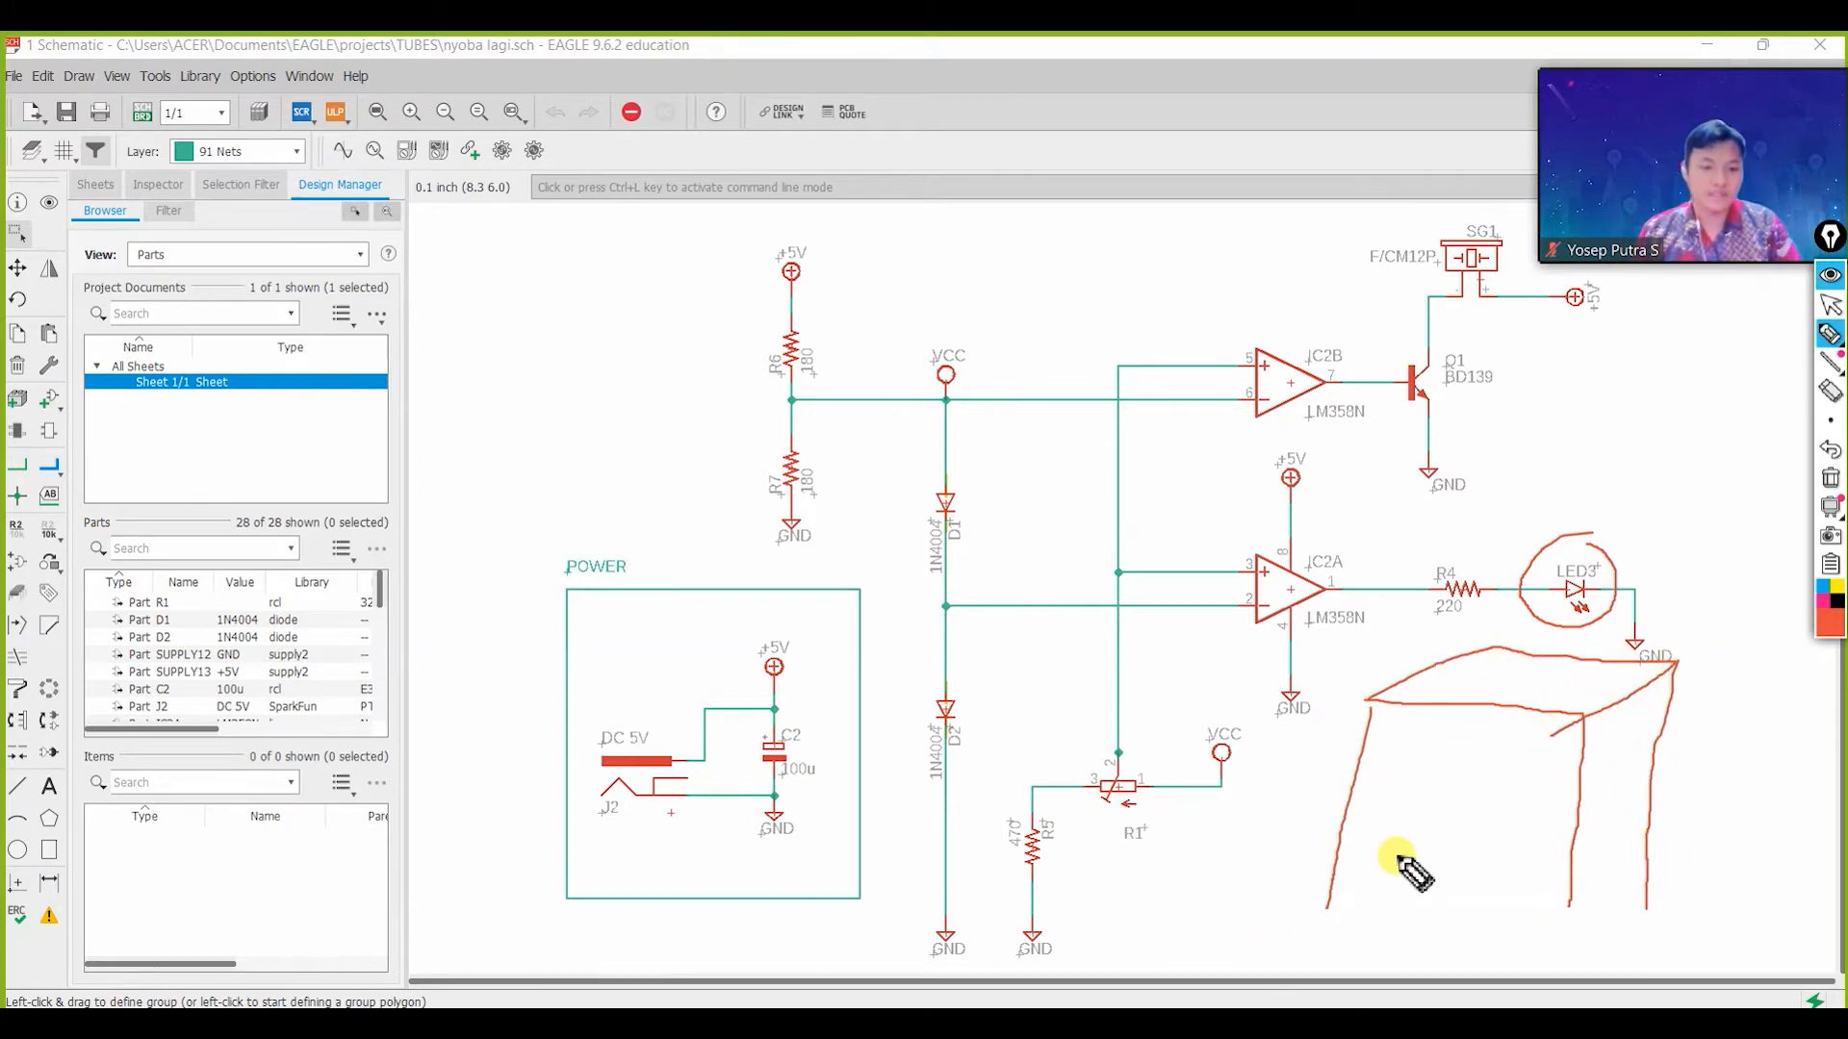
mouse_move(1375, 891)
mouse_down()
mouse_move(1450, 860)
mouse_move(1487, 871)
mouse_move(1434, 897)
mouse_move(1377, 890)
mouse_up()
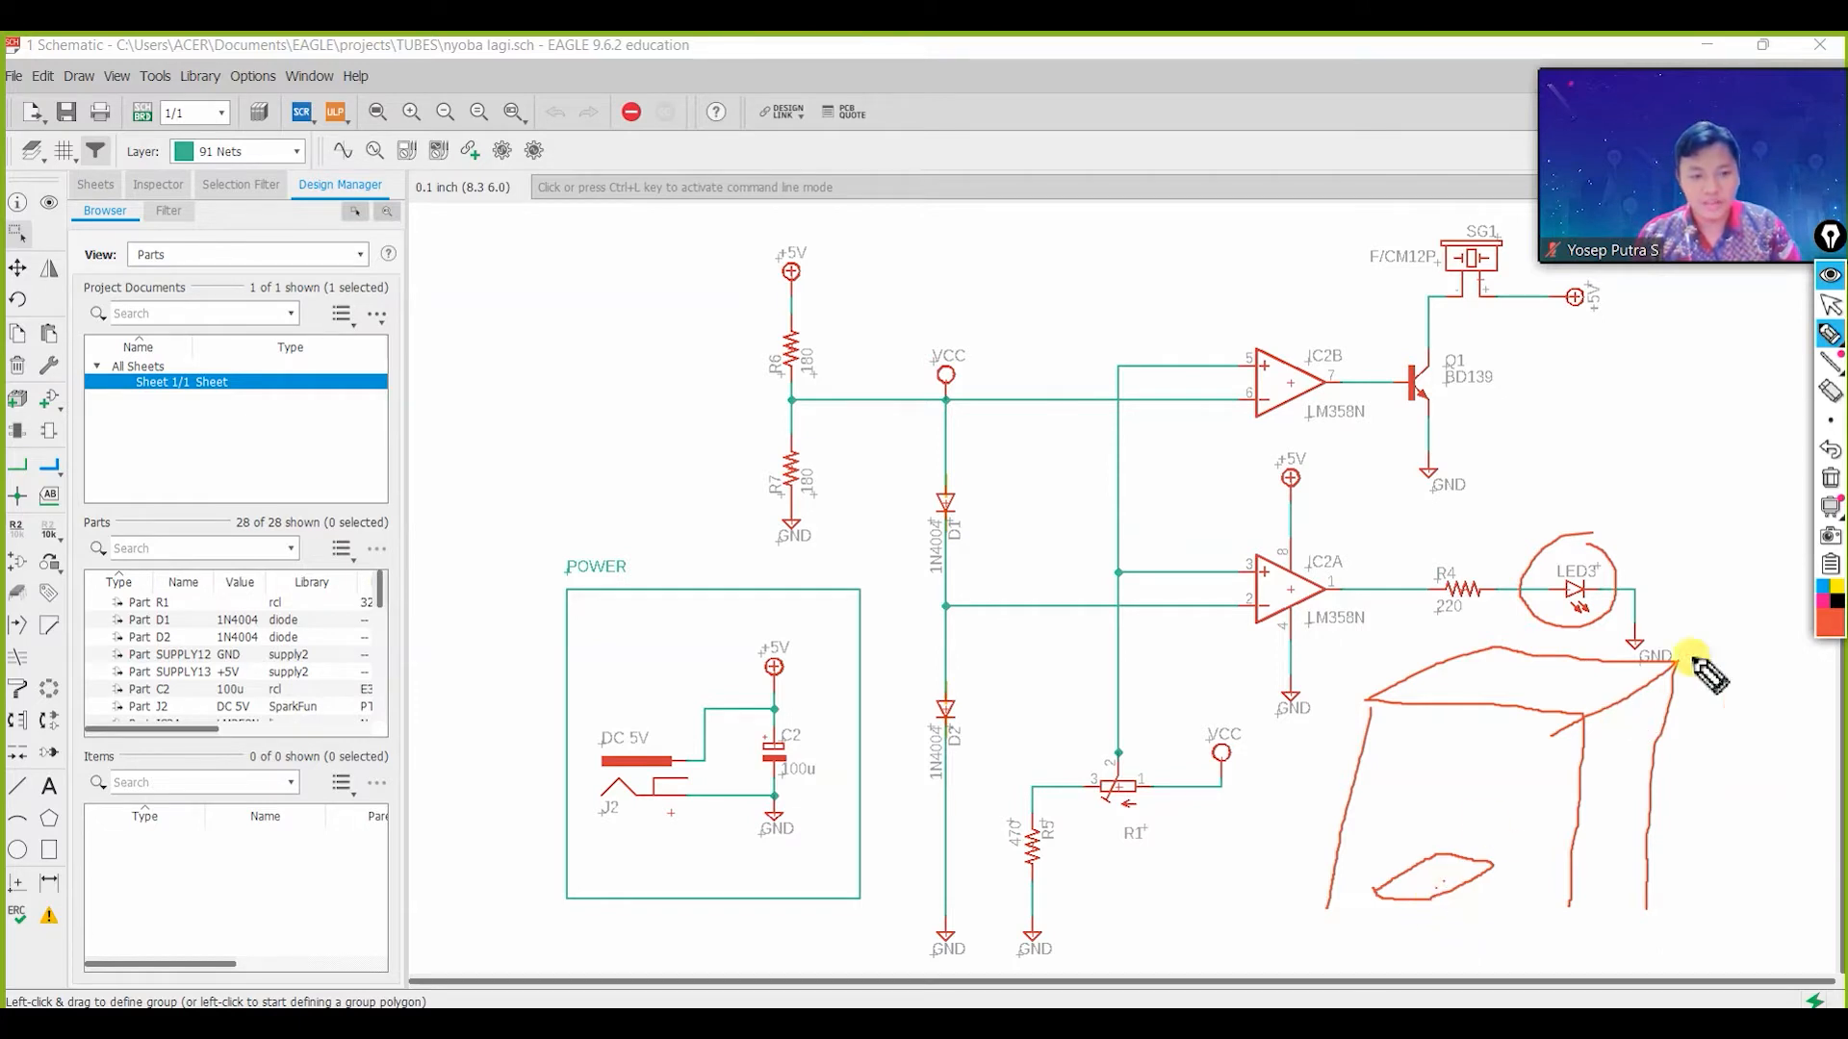
click(1825, 586)
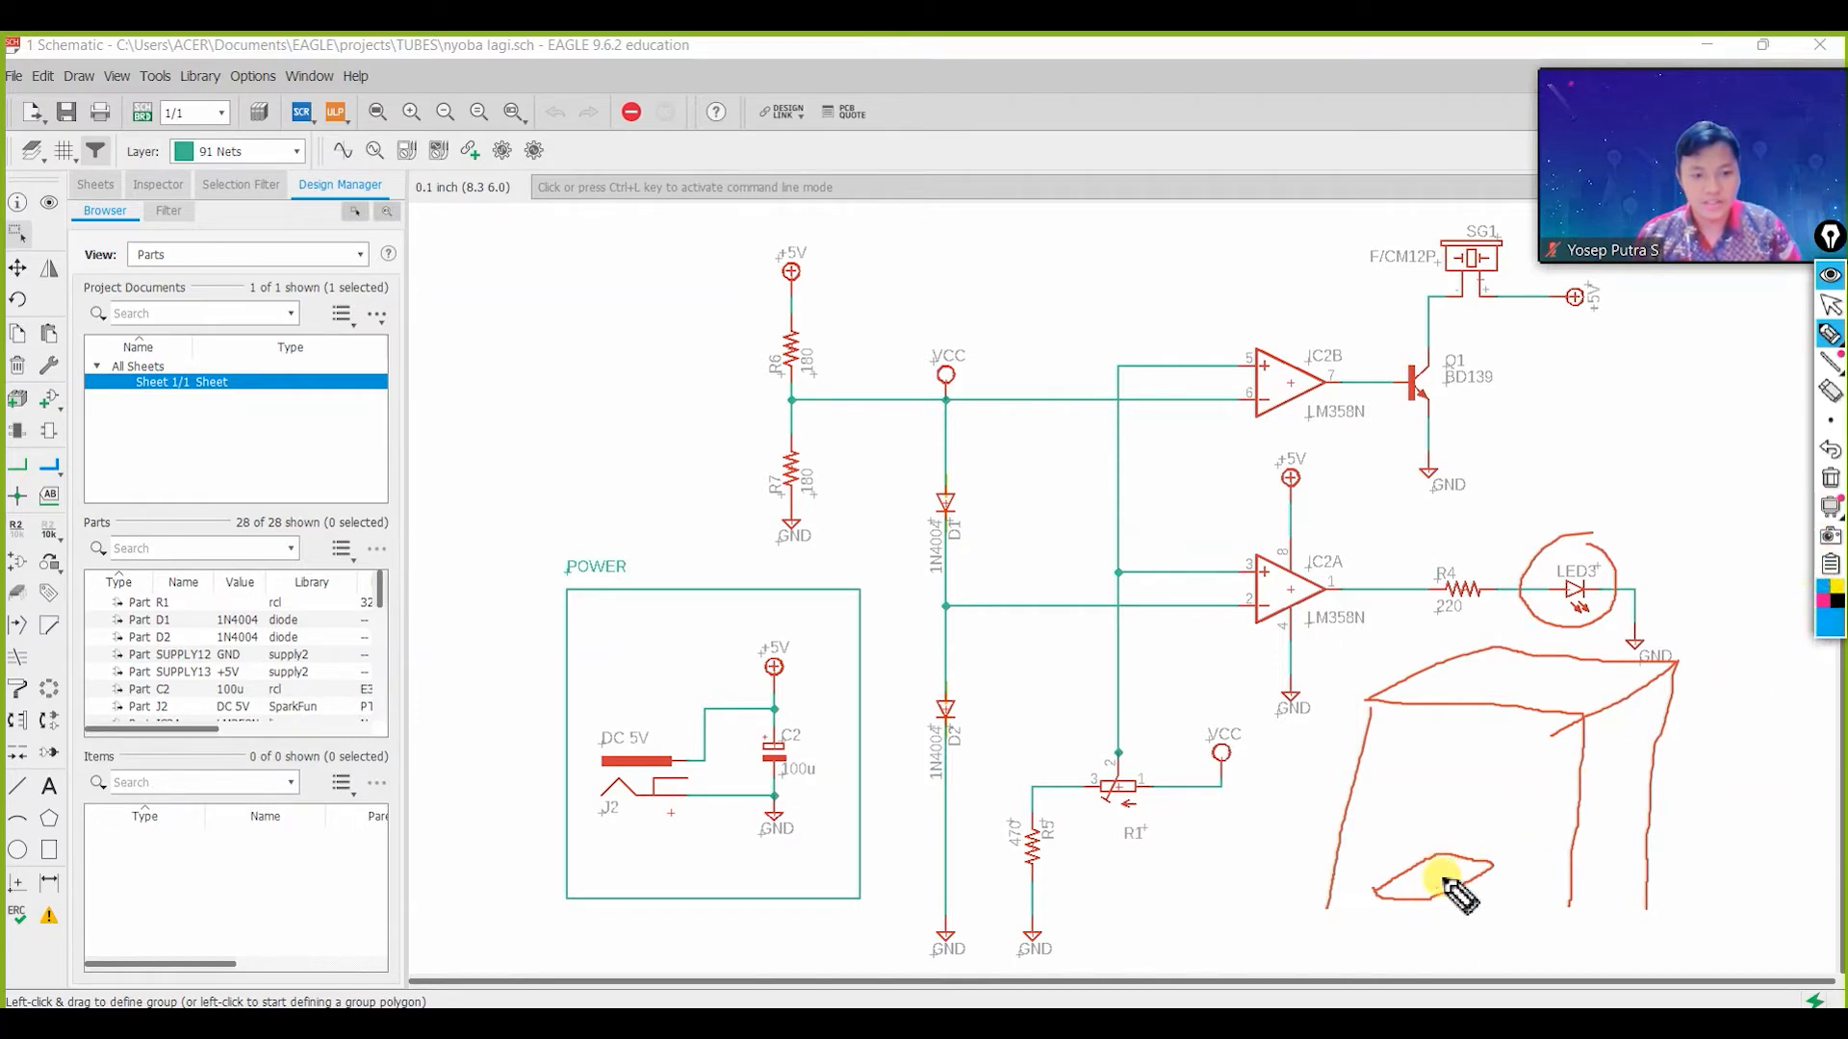
mouse_move(1433, 888)
mouse_down()
mouse_move(1436, 858)
mouse_move(1465, 863)
mouse_move(1427, 870)
mouse_up()
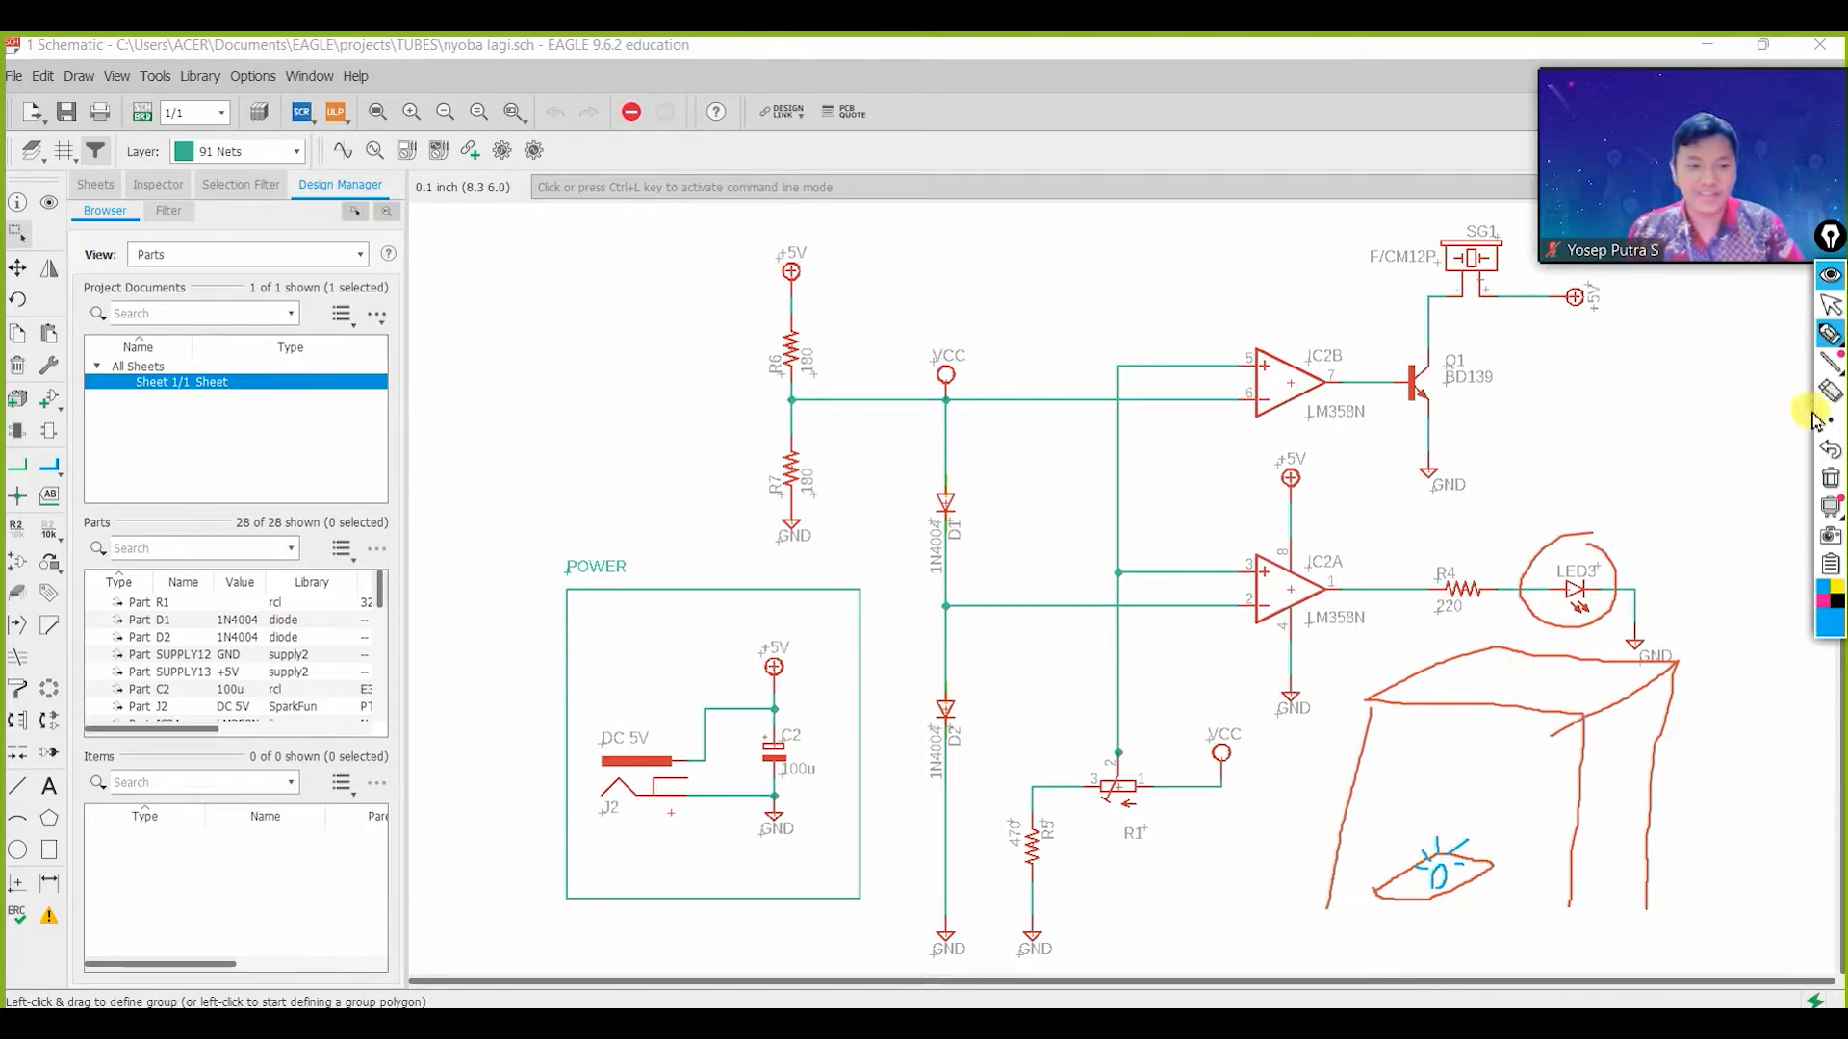
click(1830, 391)
mouse_move(1444, 877)
mouse_down()
mouse_move(1452, 837)
mouse_move(1482, 862)
mouse_up()
Sketch a flat black circuit board inside the red box and a glowing blue LED at the box's upper right edge.
click(1830, 333)
click(1831, 618)
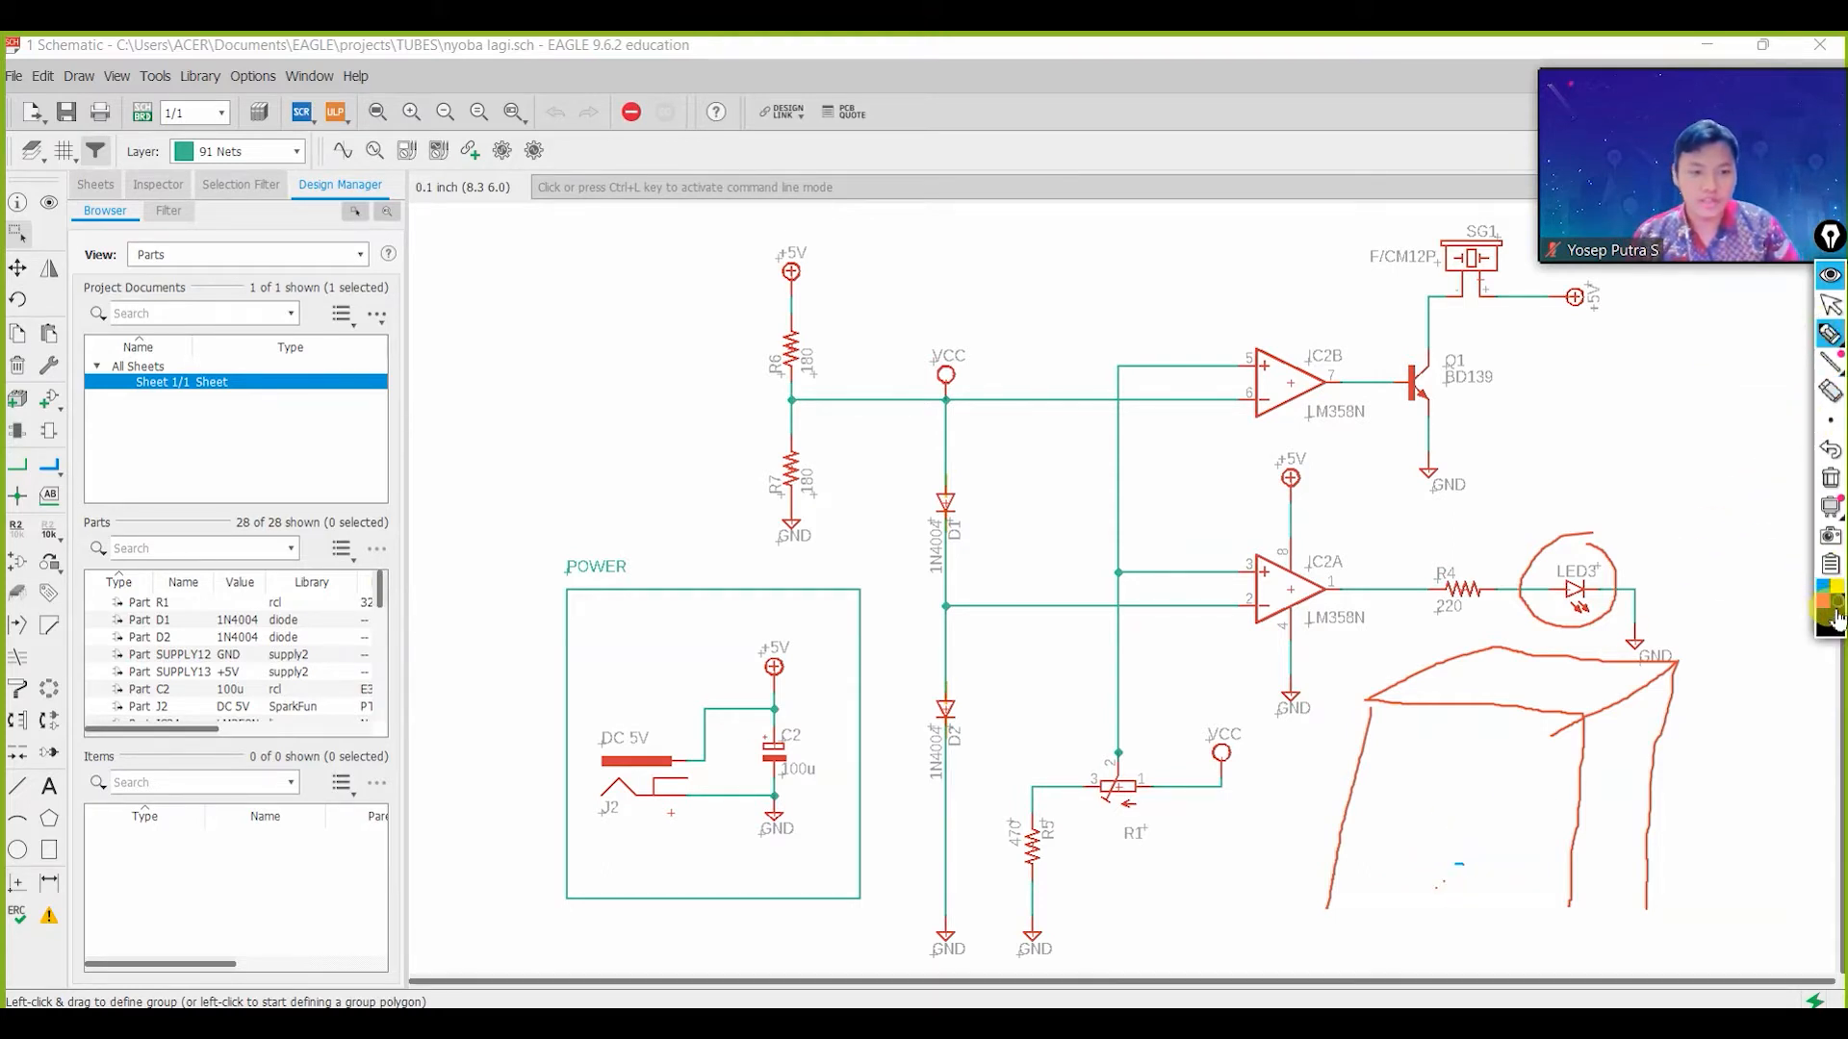
mouse_move(1369, 889)
mouse_down()
mouse_move(1436, 845)
mouse_move(1528, 863)
mouse_move(1414, 916)
mouse_move(1374, 895)
mouse_up()
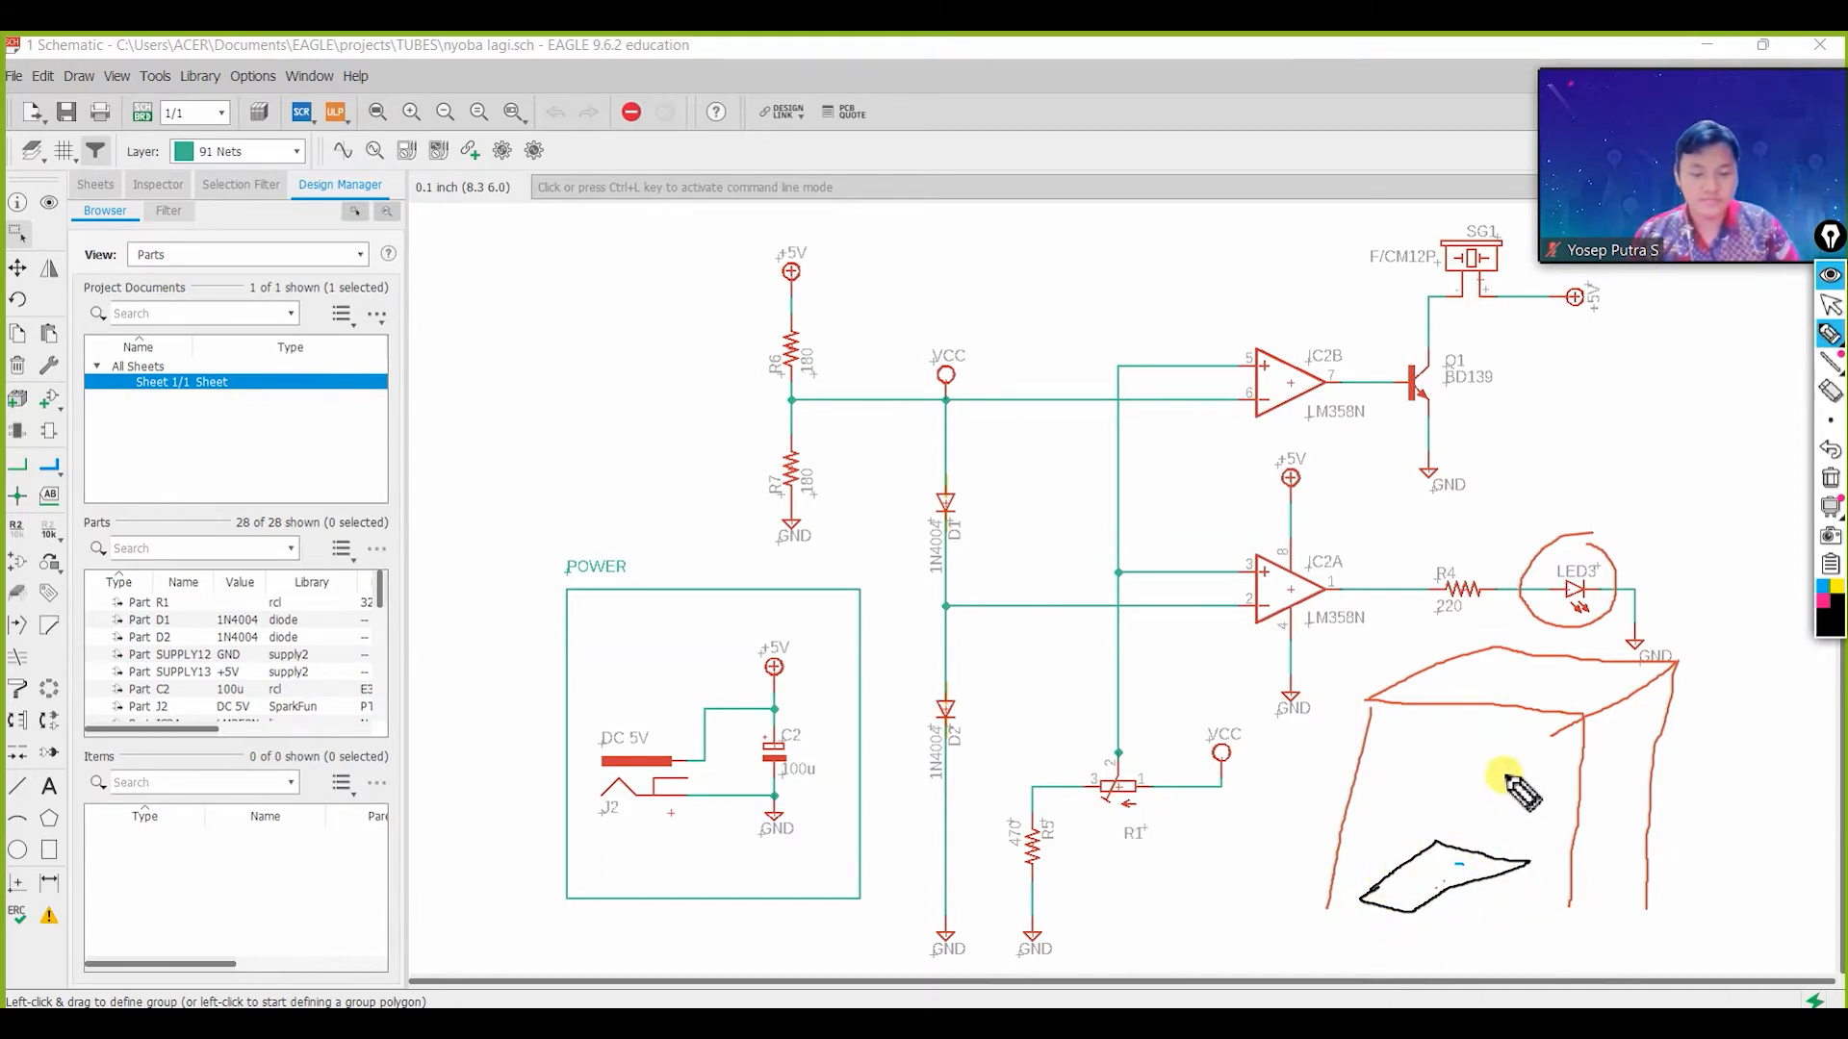
click(1821, 594)
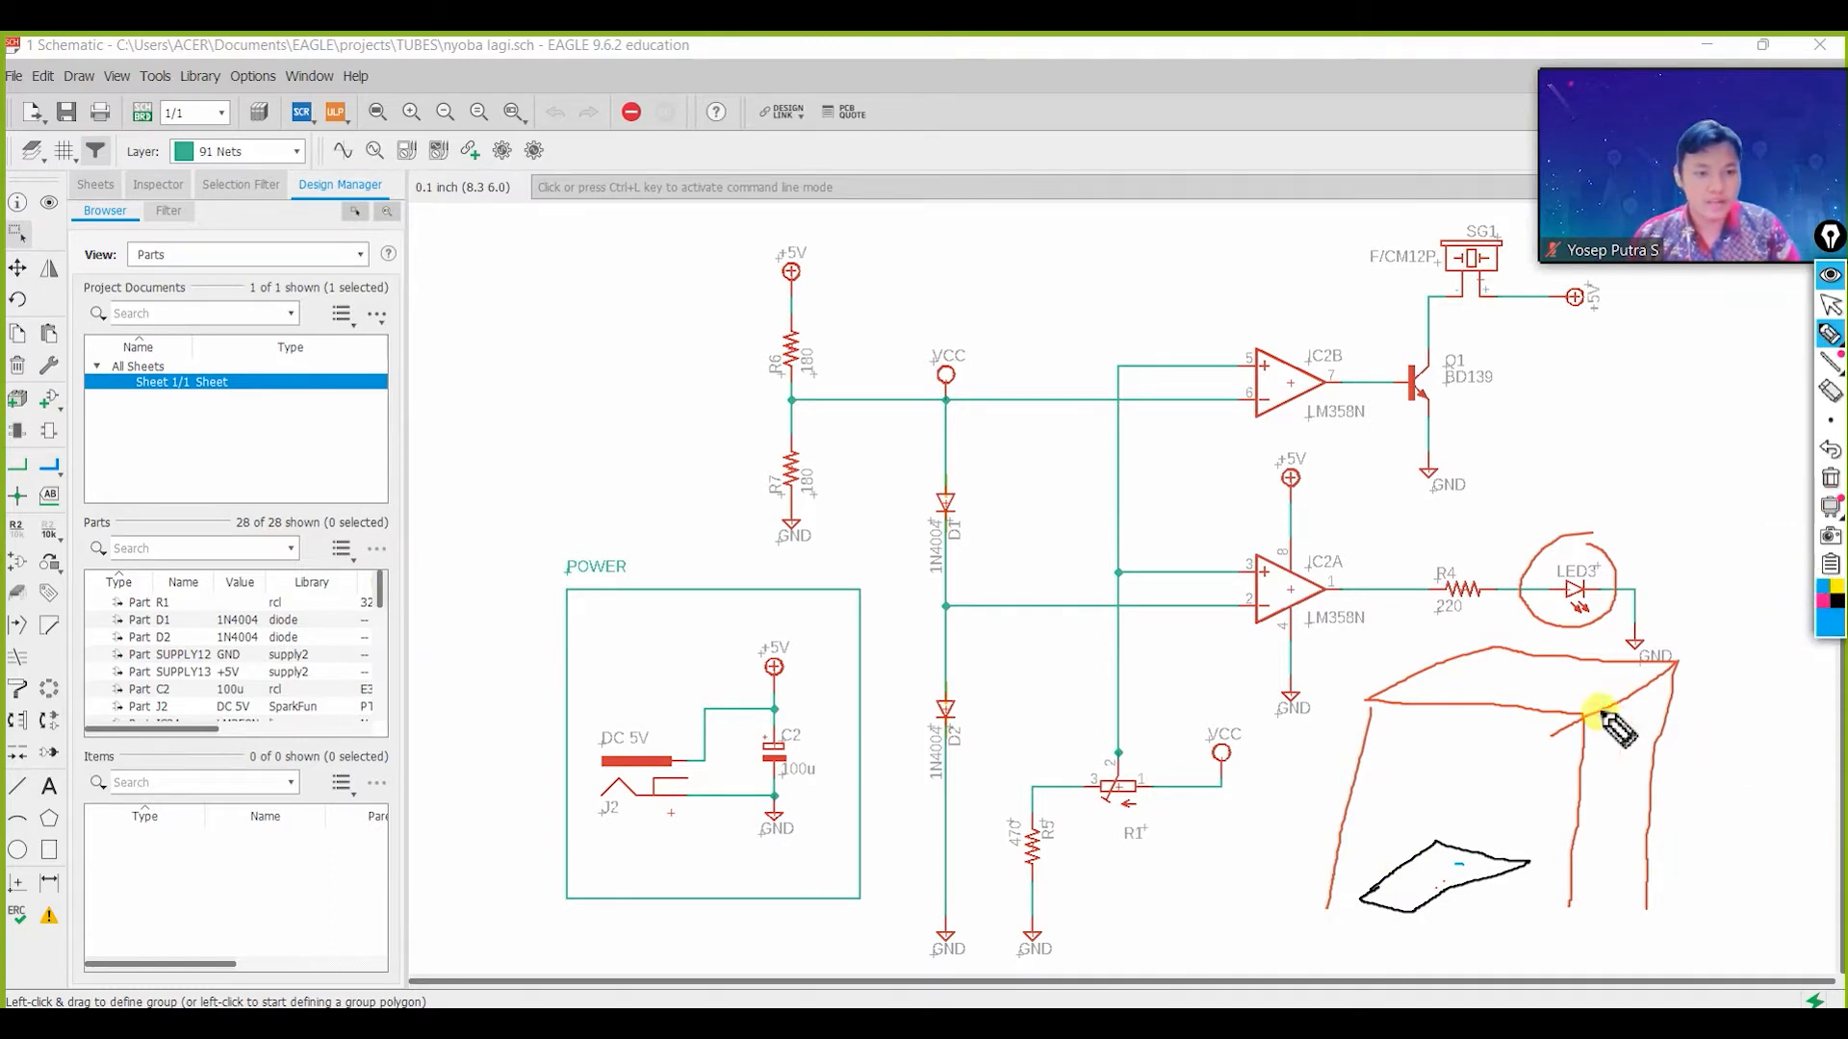
mouse_move(1617, 719)
mouse_down()
mouse_move(1610, 741)
mouse_move(1632, 738)
mouse_move(1605, 723)
mouse_move(1661, 717)
mouse_move(1650, 750)
mouse_up()
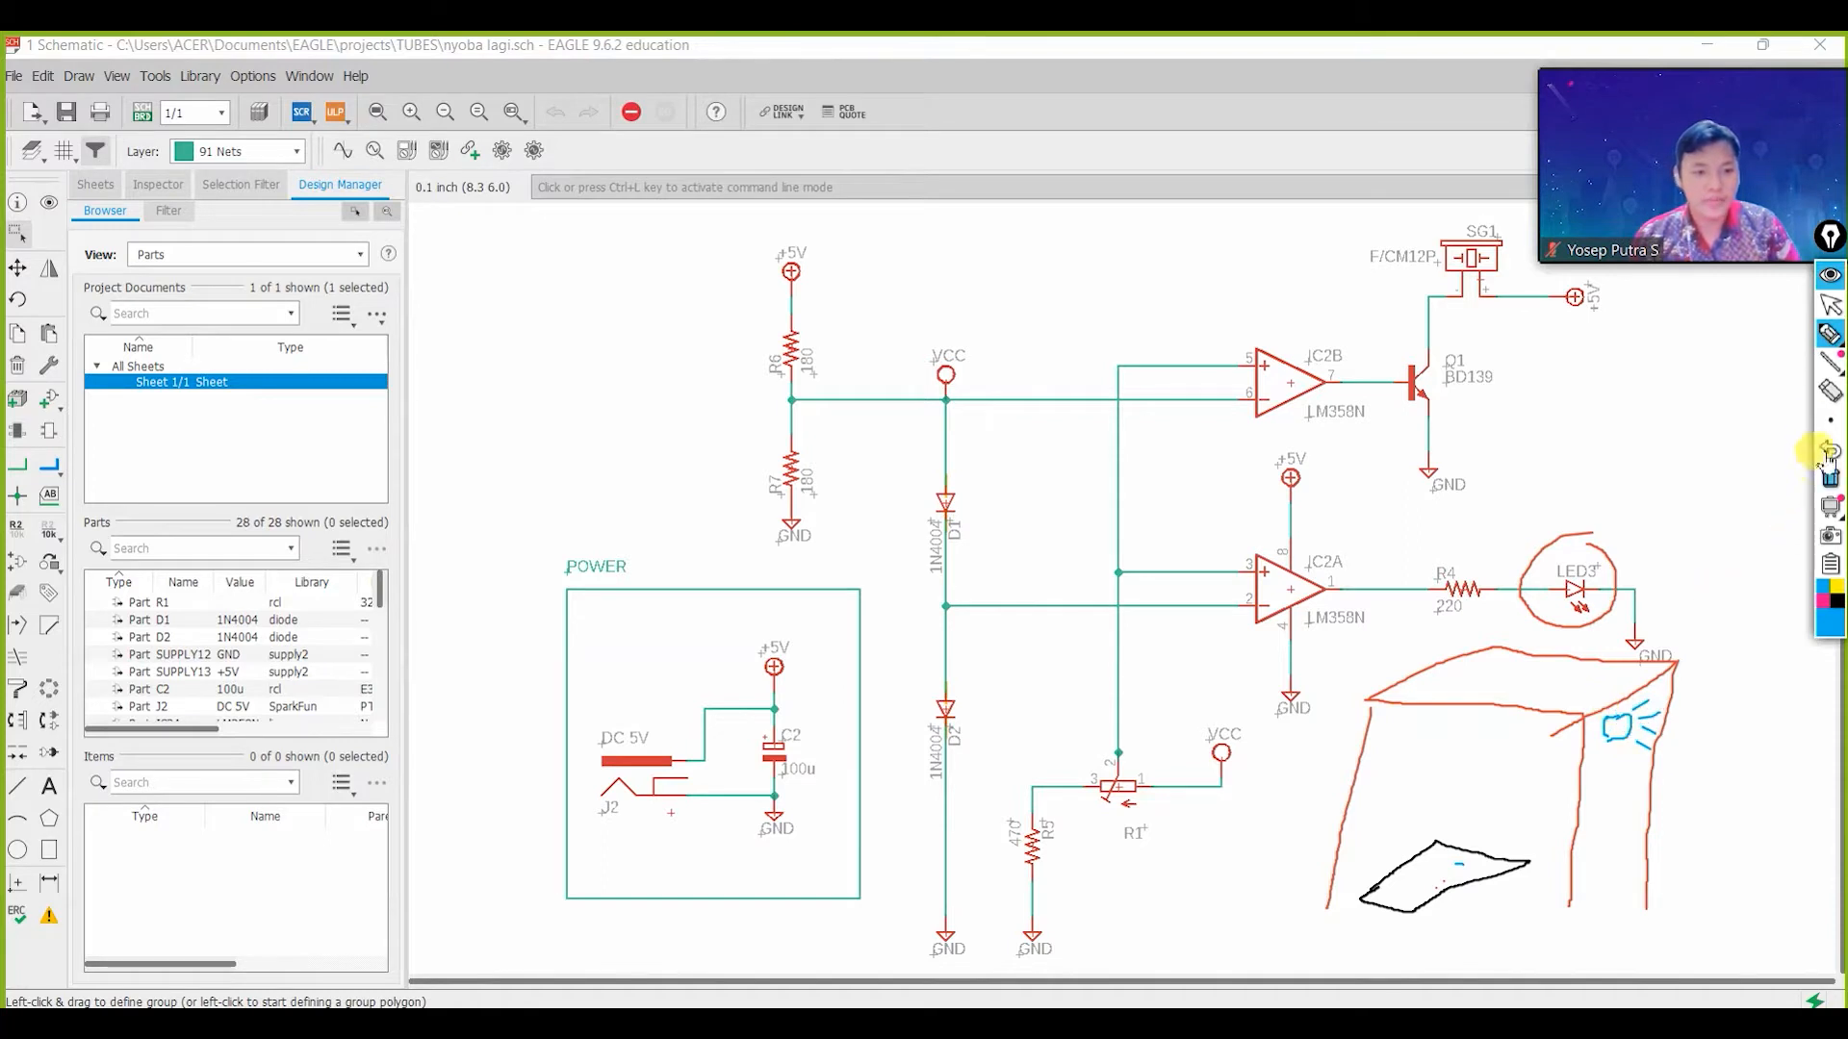
Draw two magenta wires from the blue LED to the black board, with short connection marks on the board.
mouse_move(1831, 360)
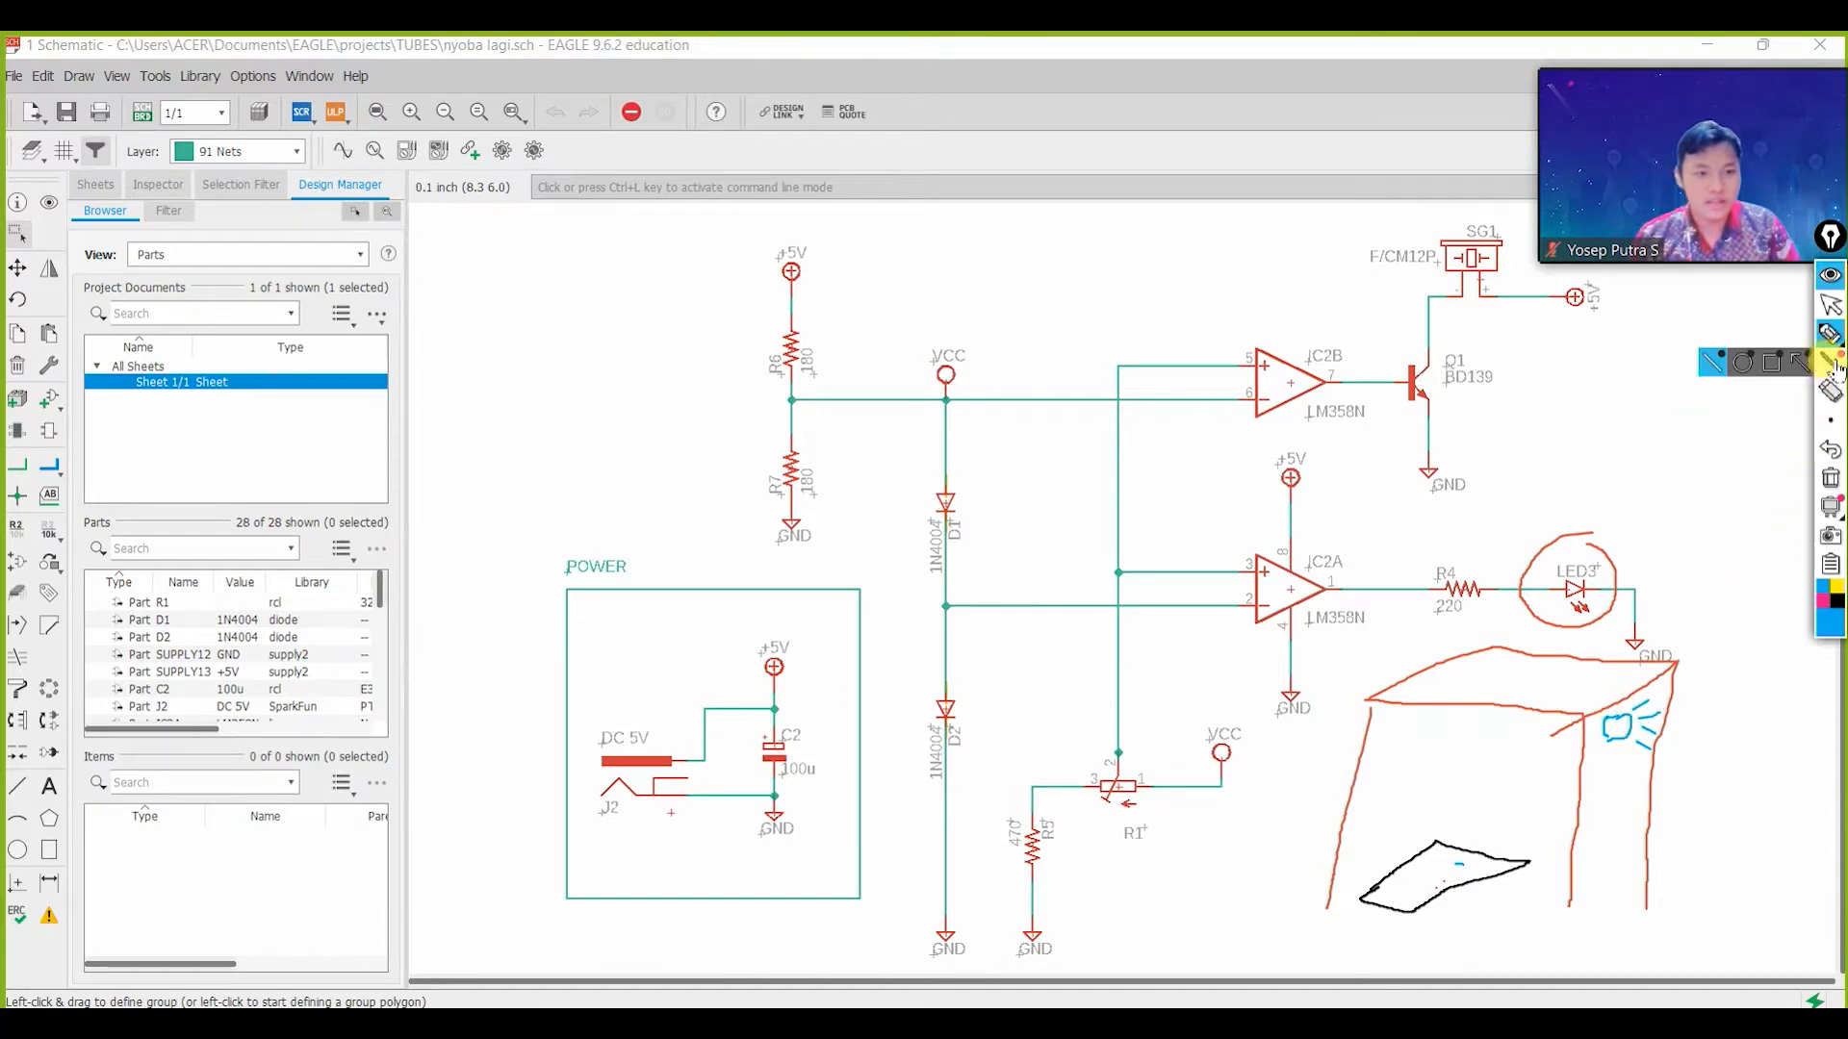
click(1822, 599)
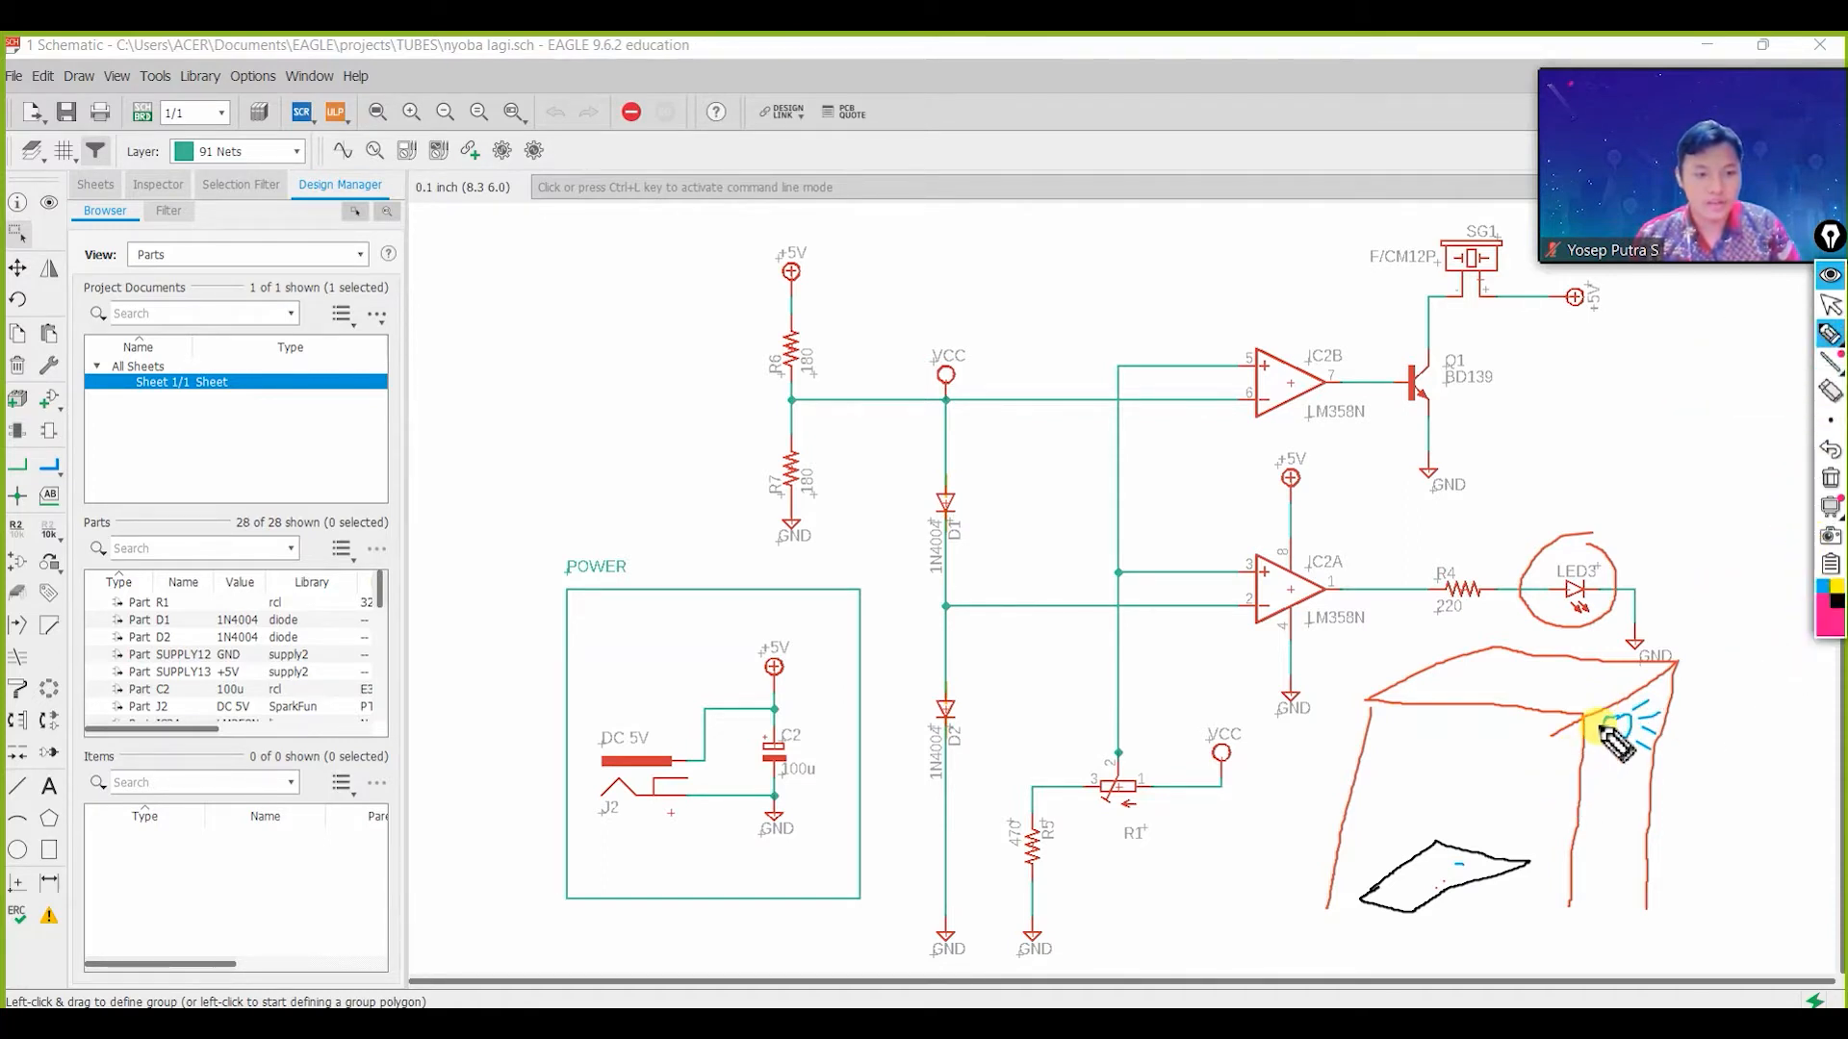
drag(1606, 729, 1445, 883)
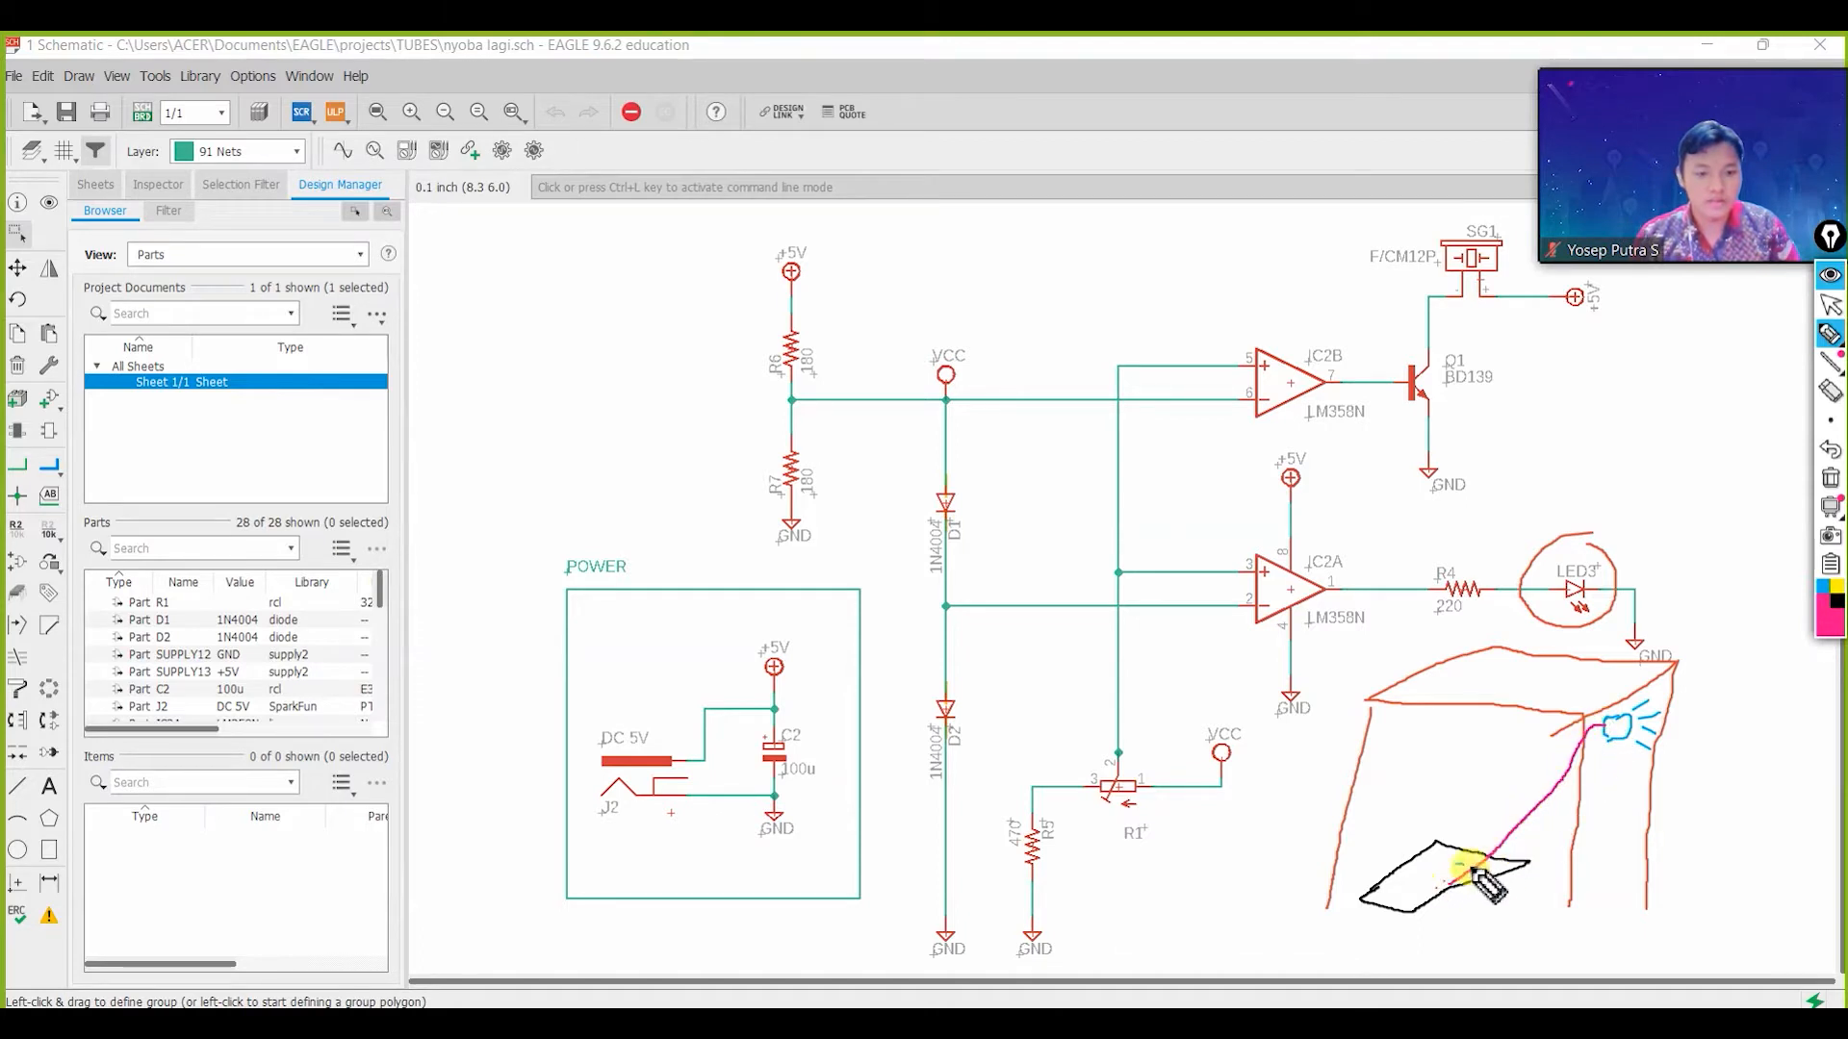
drag(1606, 732, 1488, 872)
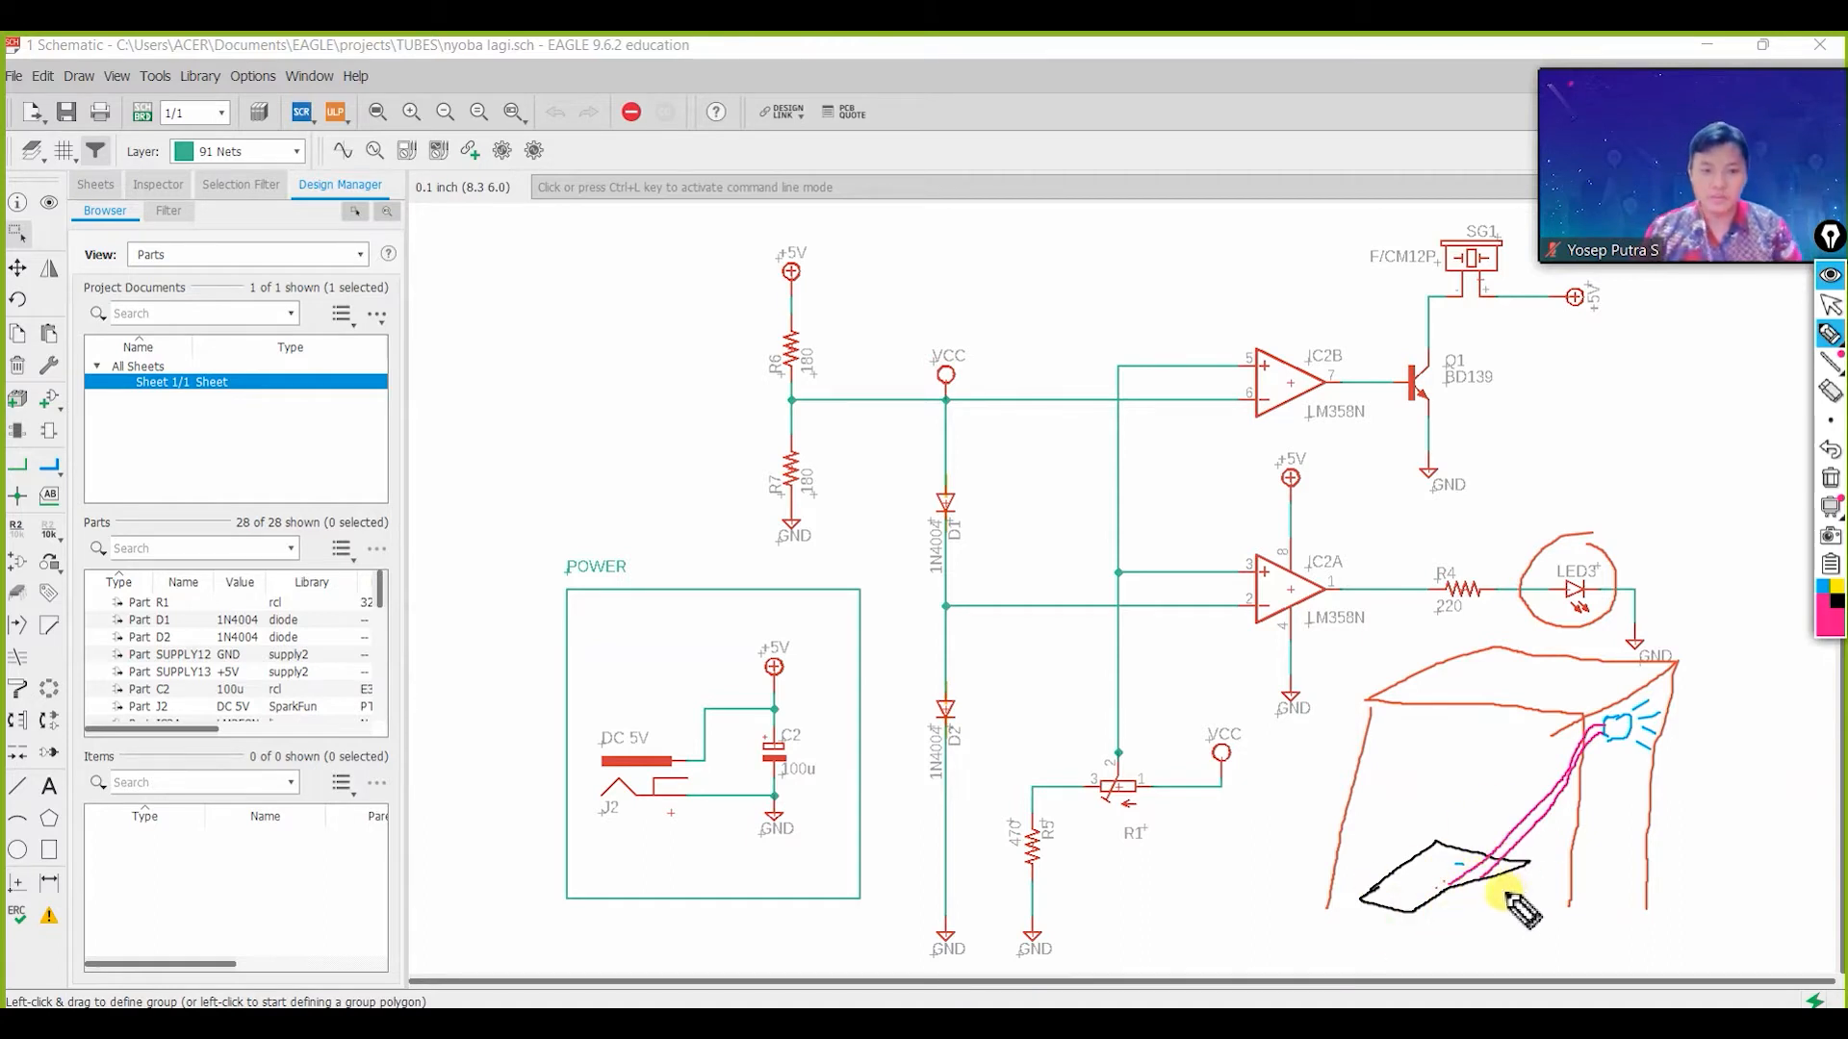
drag(1447, 887, 1465, 862)
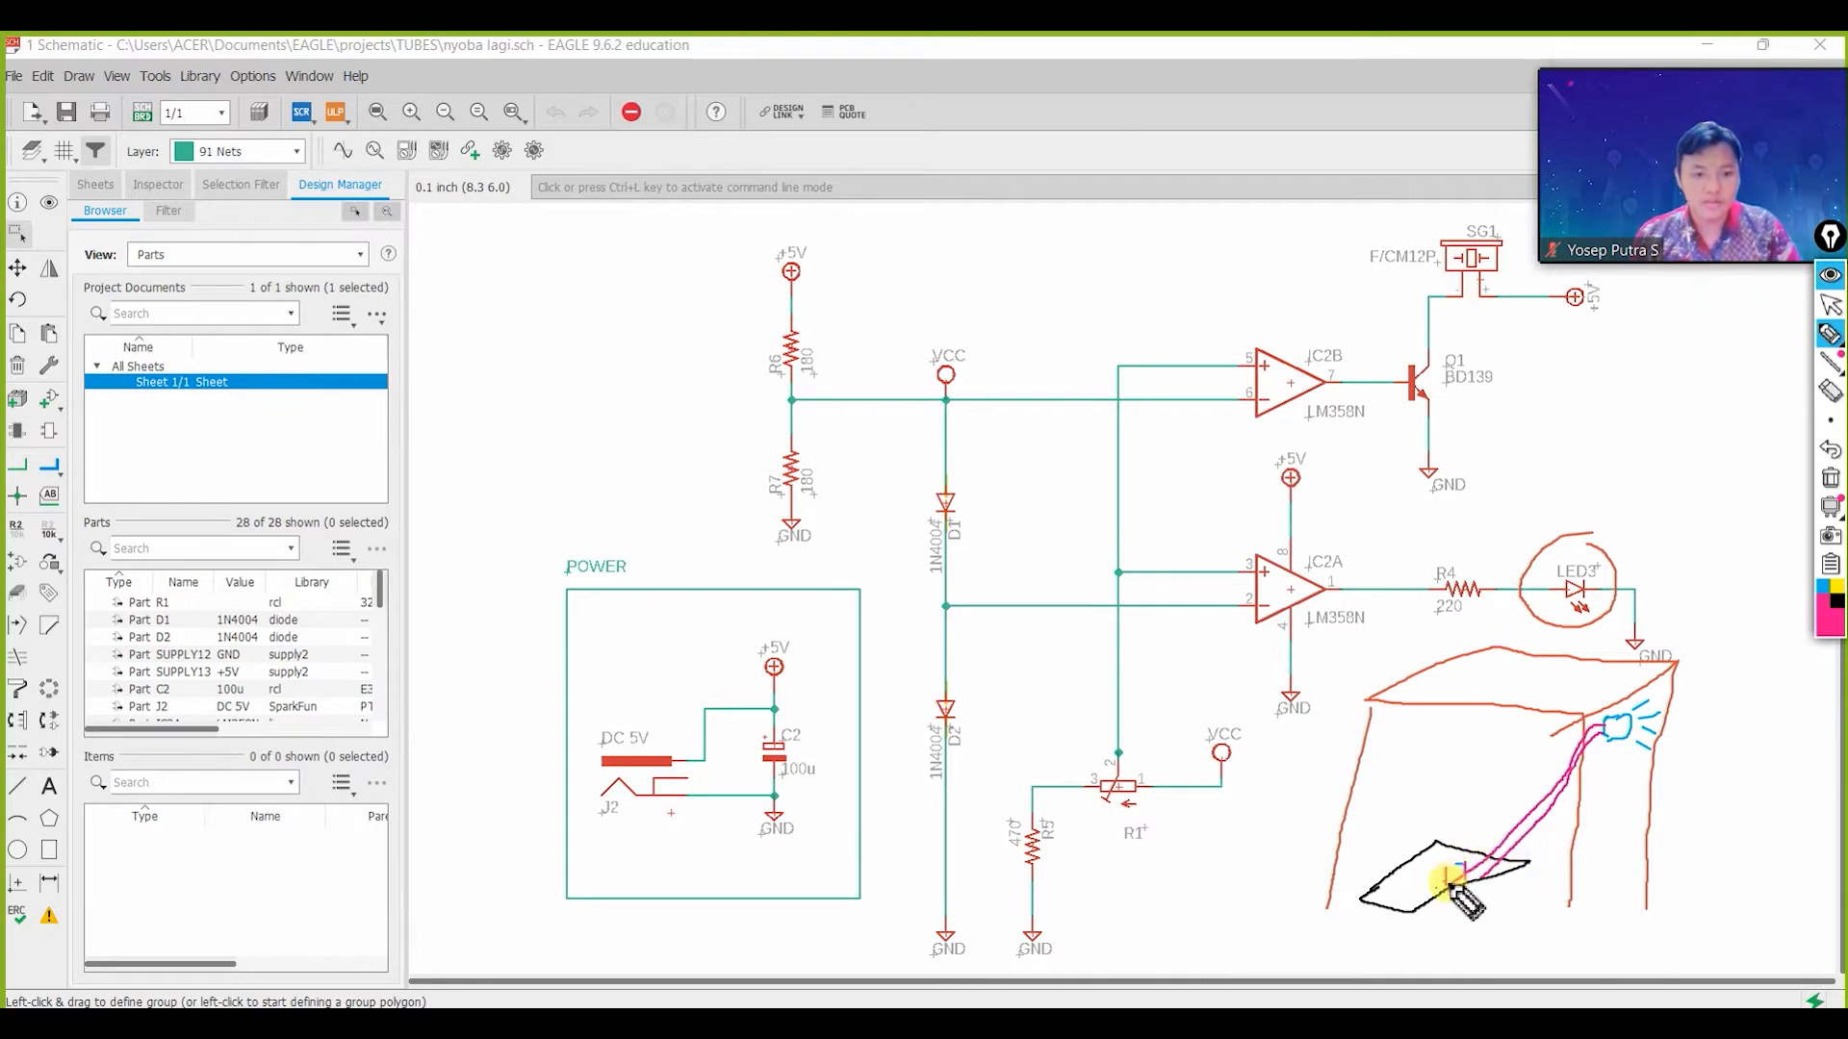
Draw a magenta arrow pointing at the circled LED3, and leave annotation mode with all pen marks cleared.
click(1829, 334)
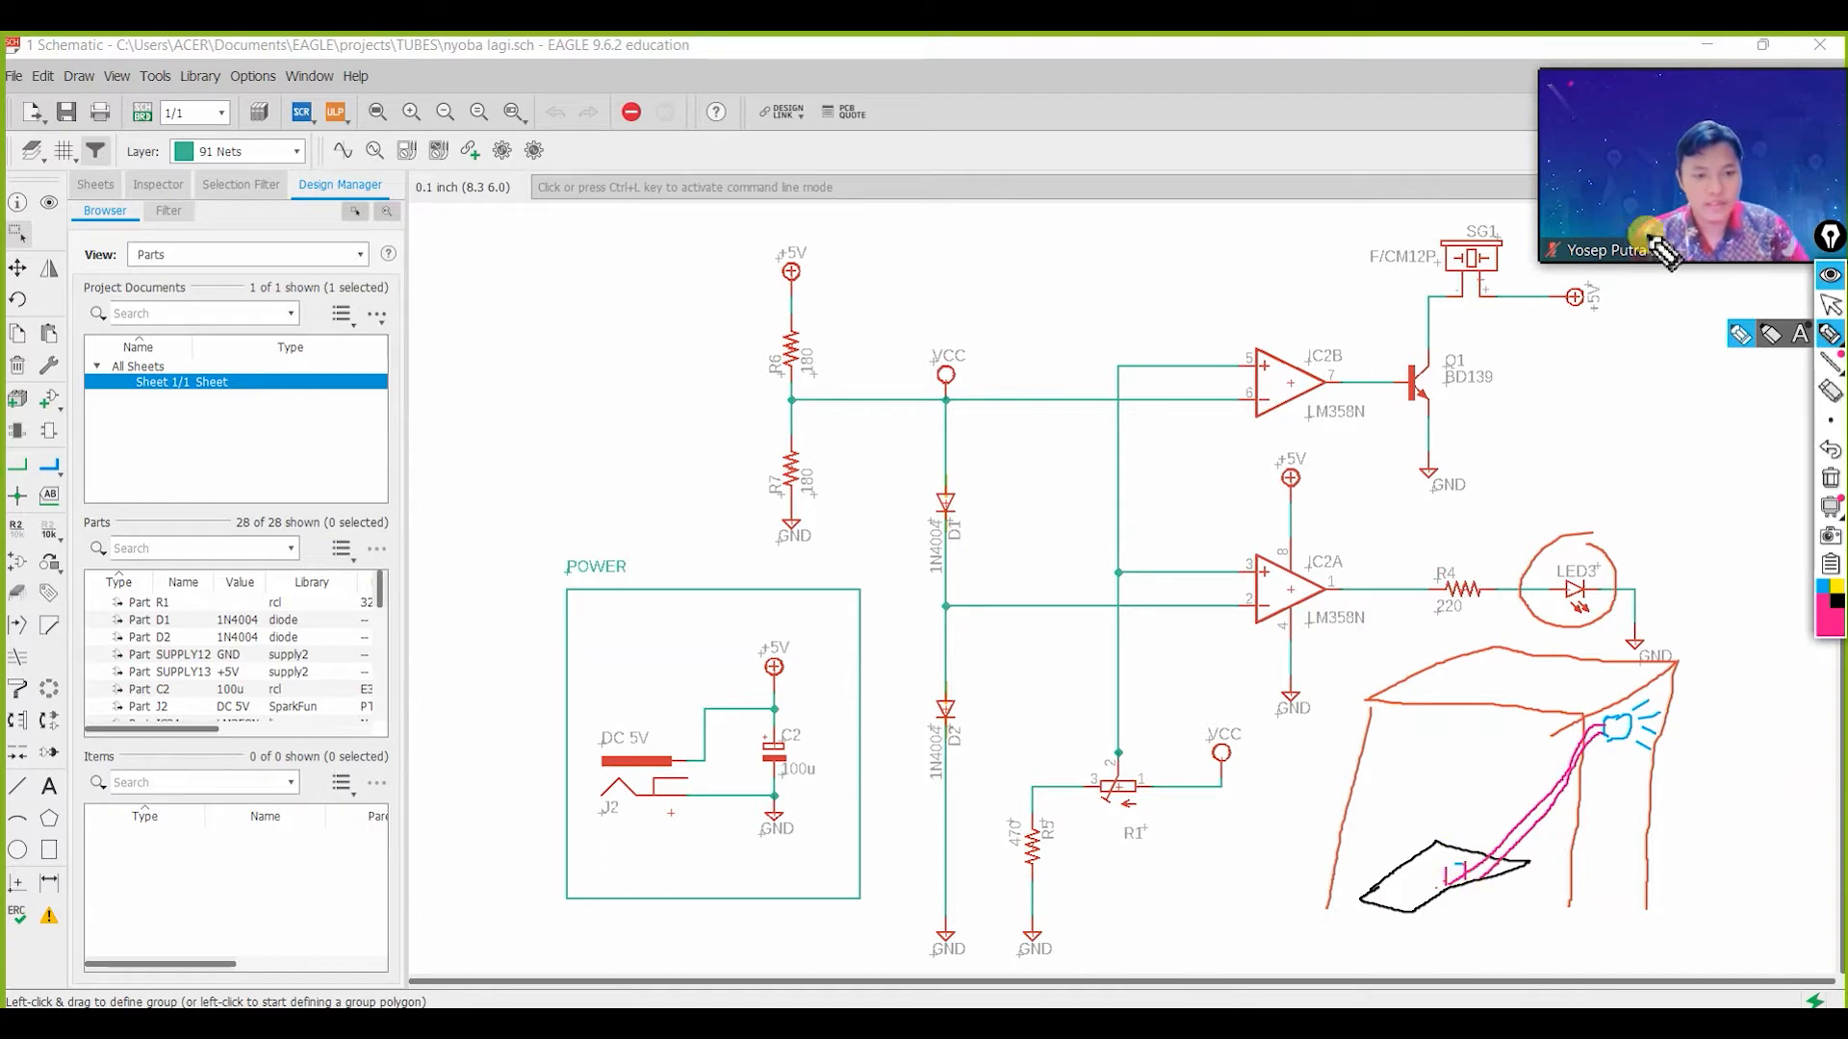
mouse_move(1643, 478)
mouse_down()
mouse_move(1619, 528)
mouse_move(1648, 520)
mouse_up()
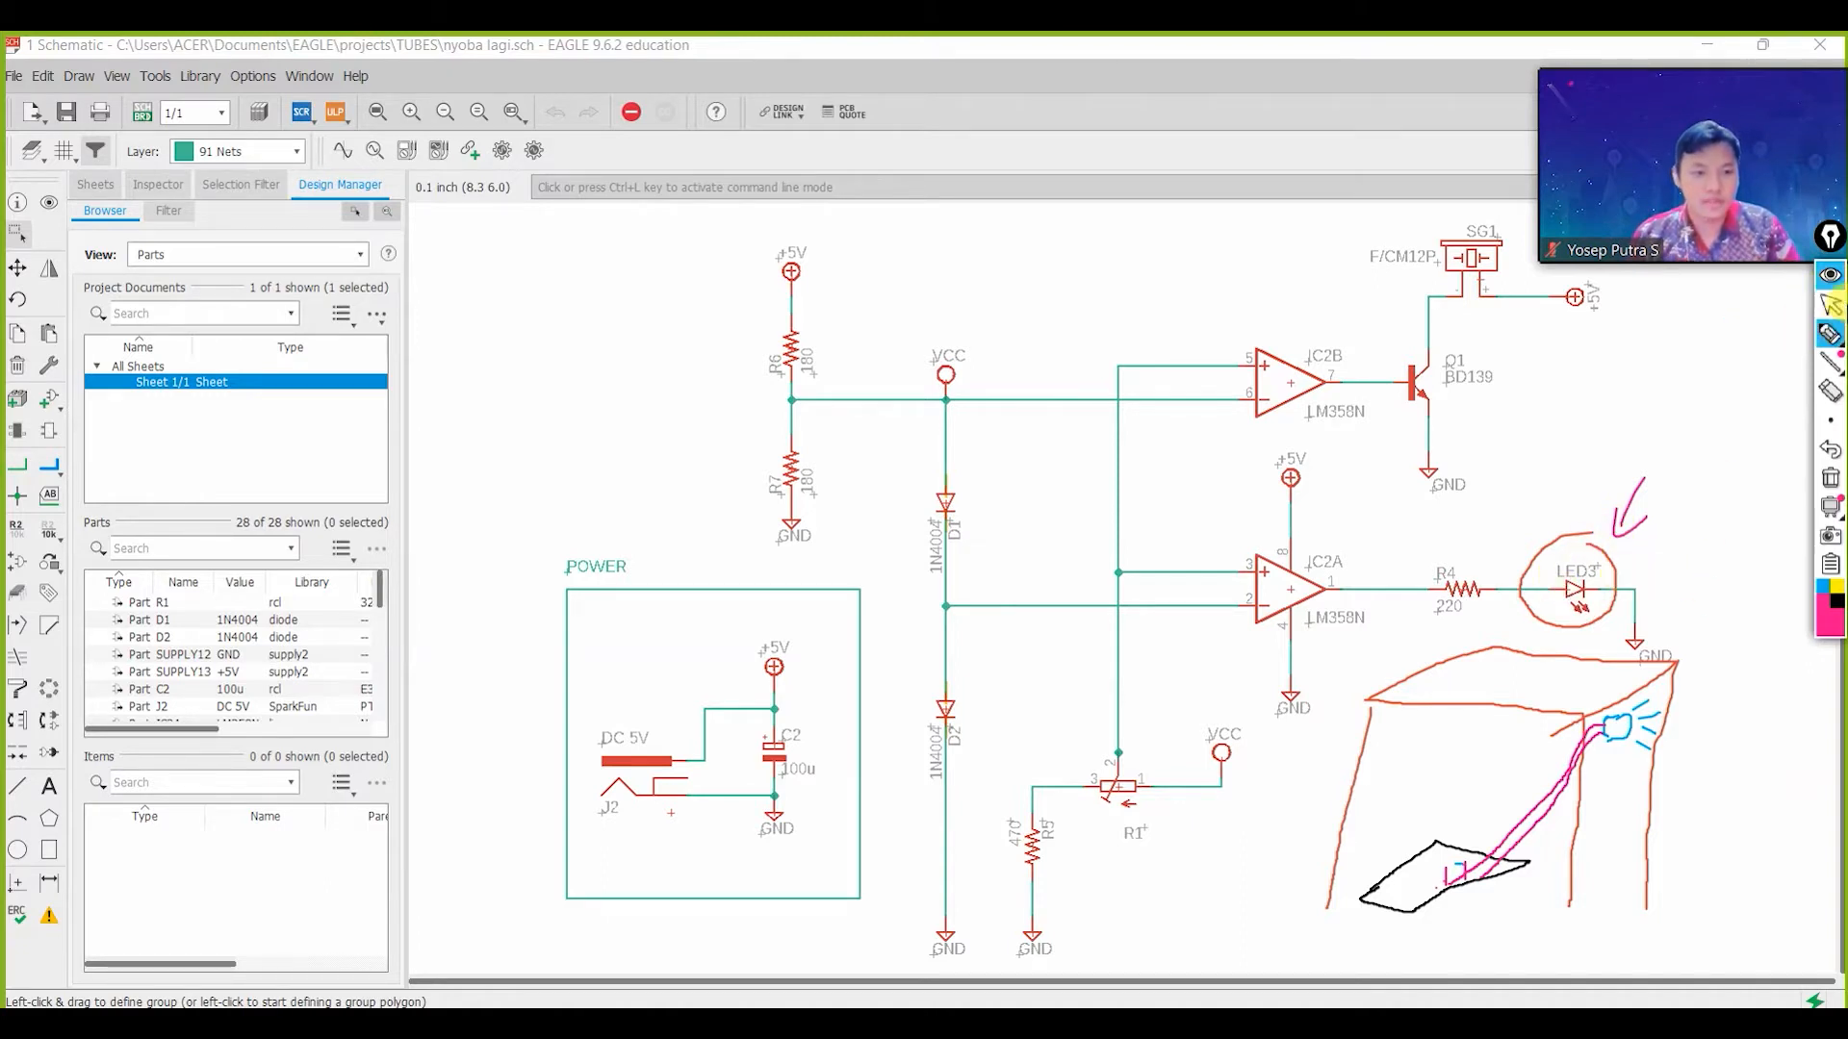
click(1829, 306)
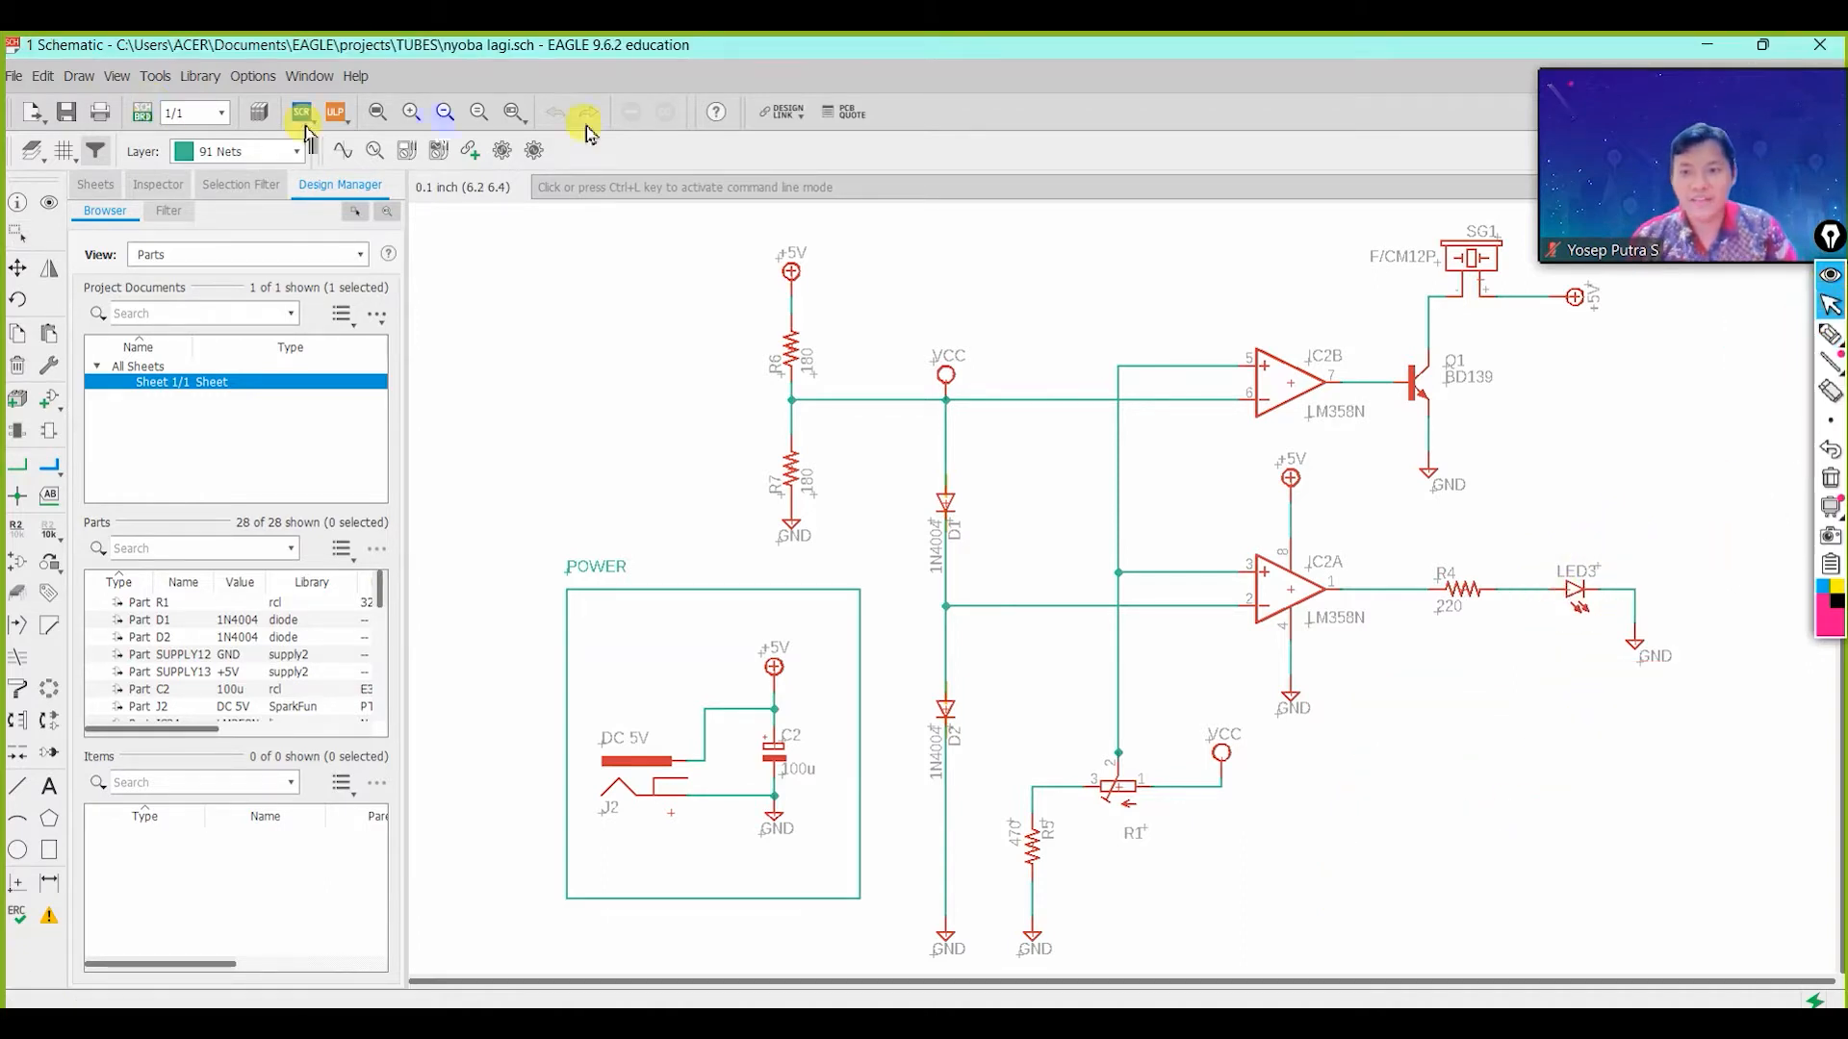
Show the available part operations for power jack J2 and resistor R5, including the 3D package options.
click(980, 265)
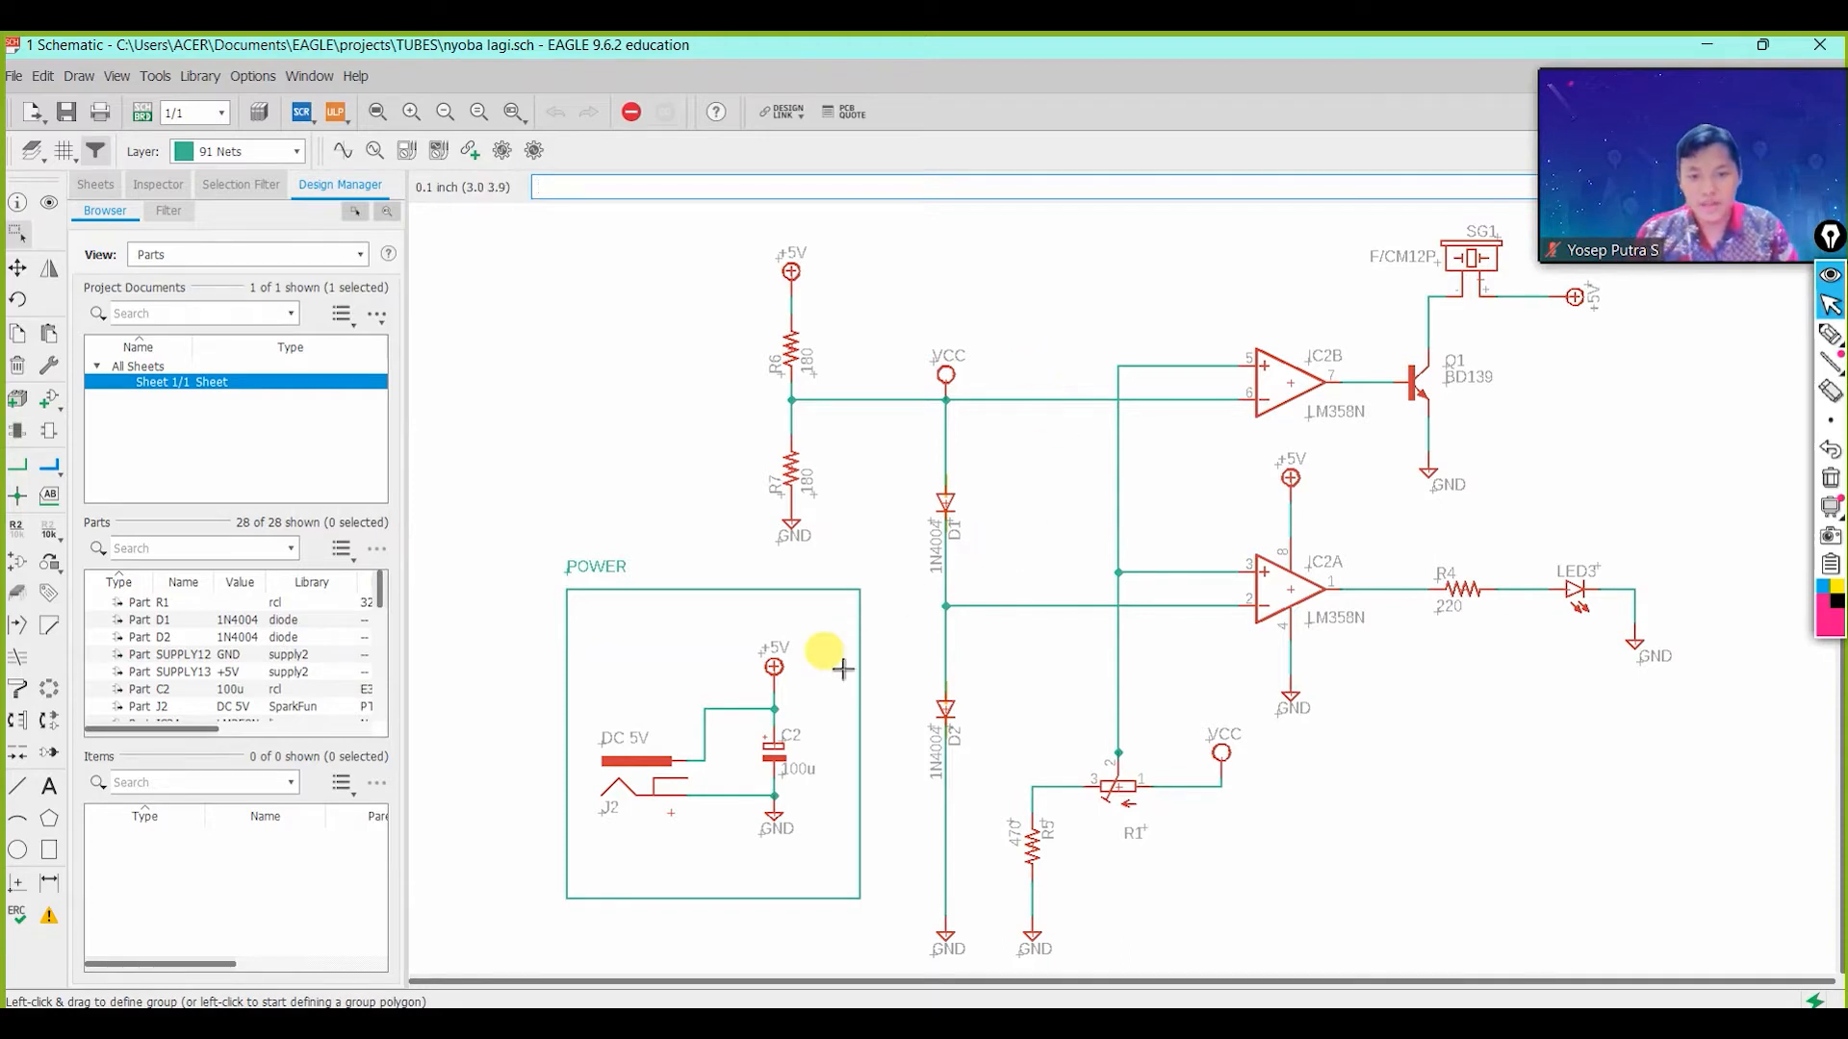
right_click(673, 817)
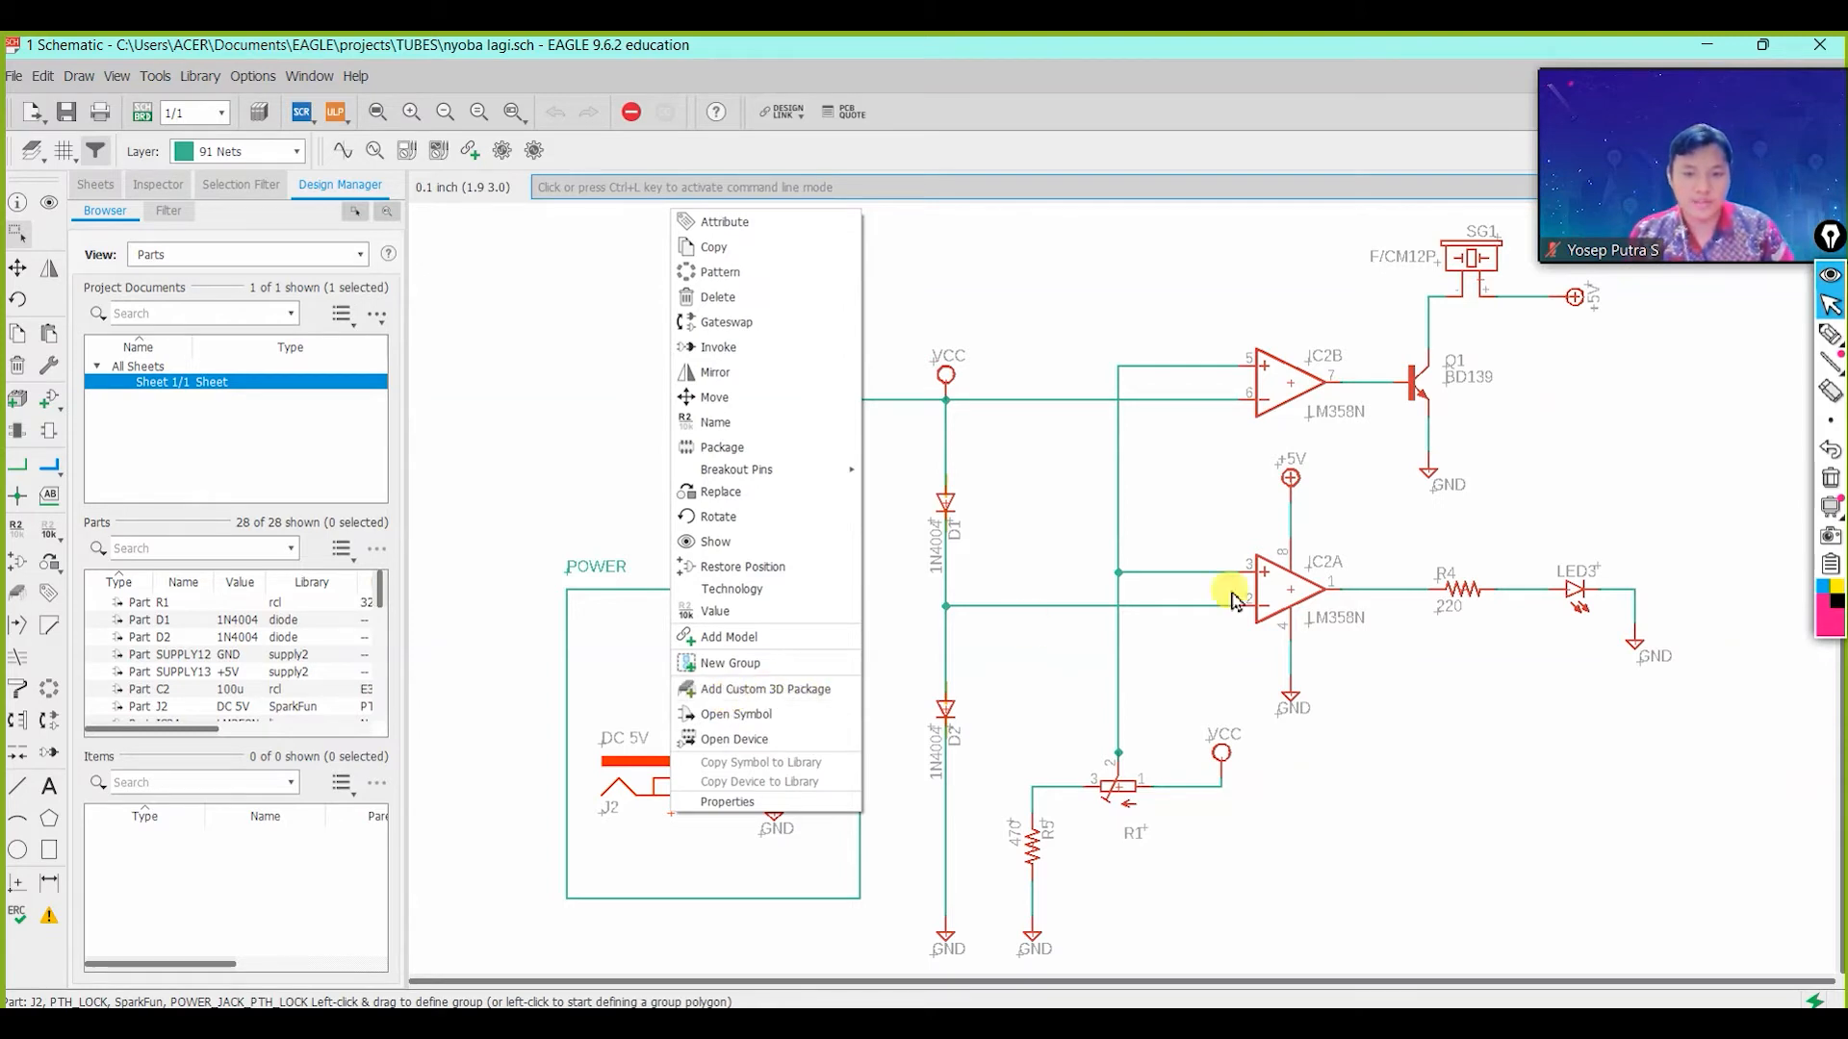
right_click(1030, 845)
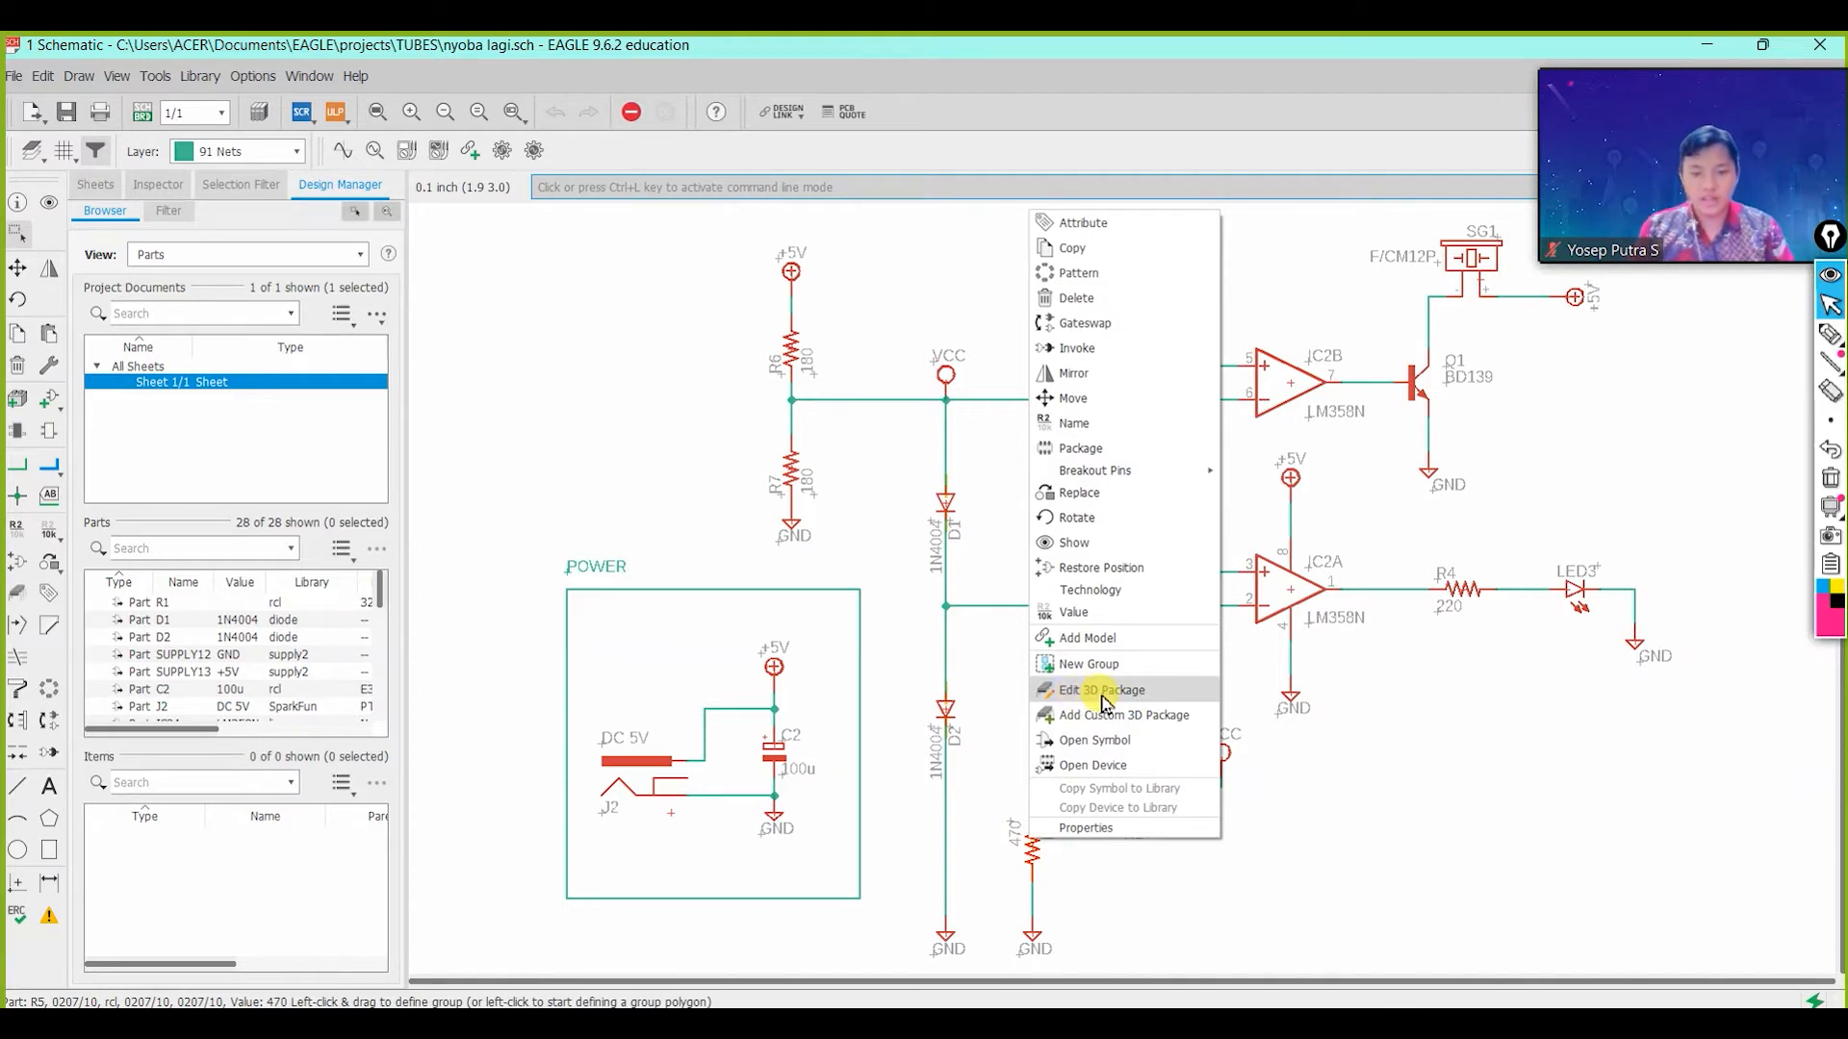
Preview the R-EU_0613/15, R-EU_0411/3V and R-EU_0411/15 resistor packages among the addable parts, and close the part list without adding any.
click(49, 399)
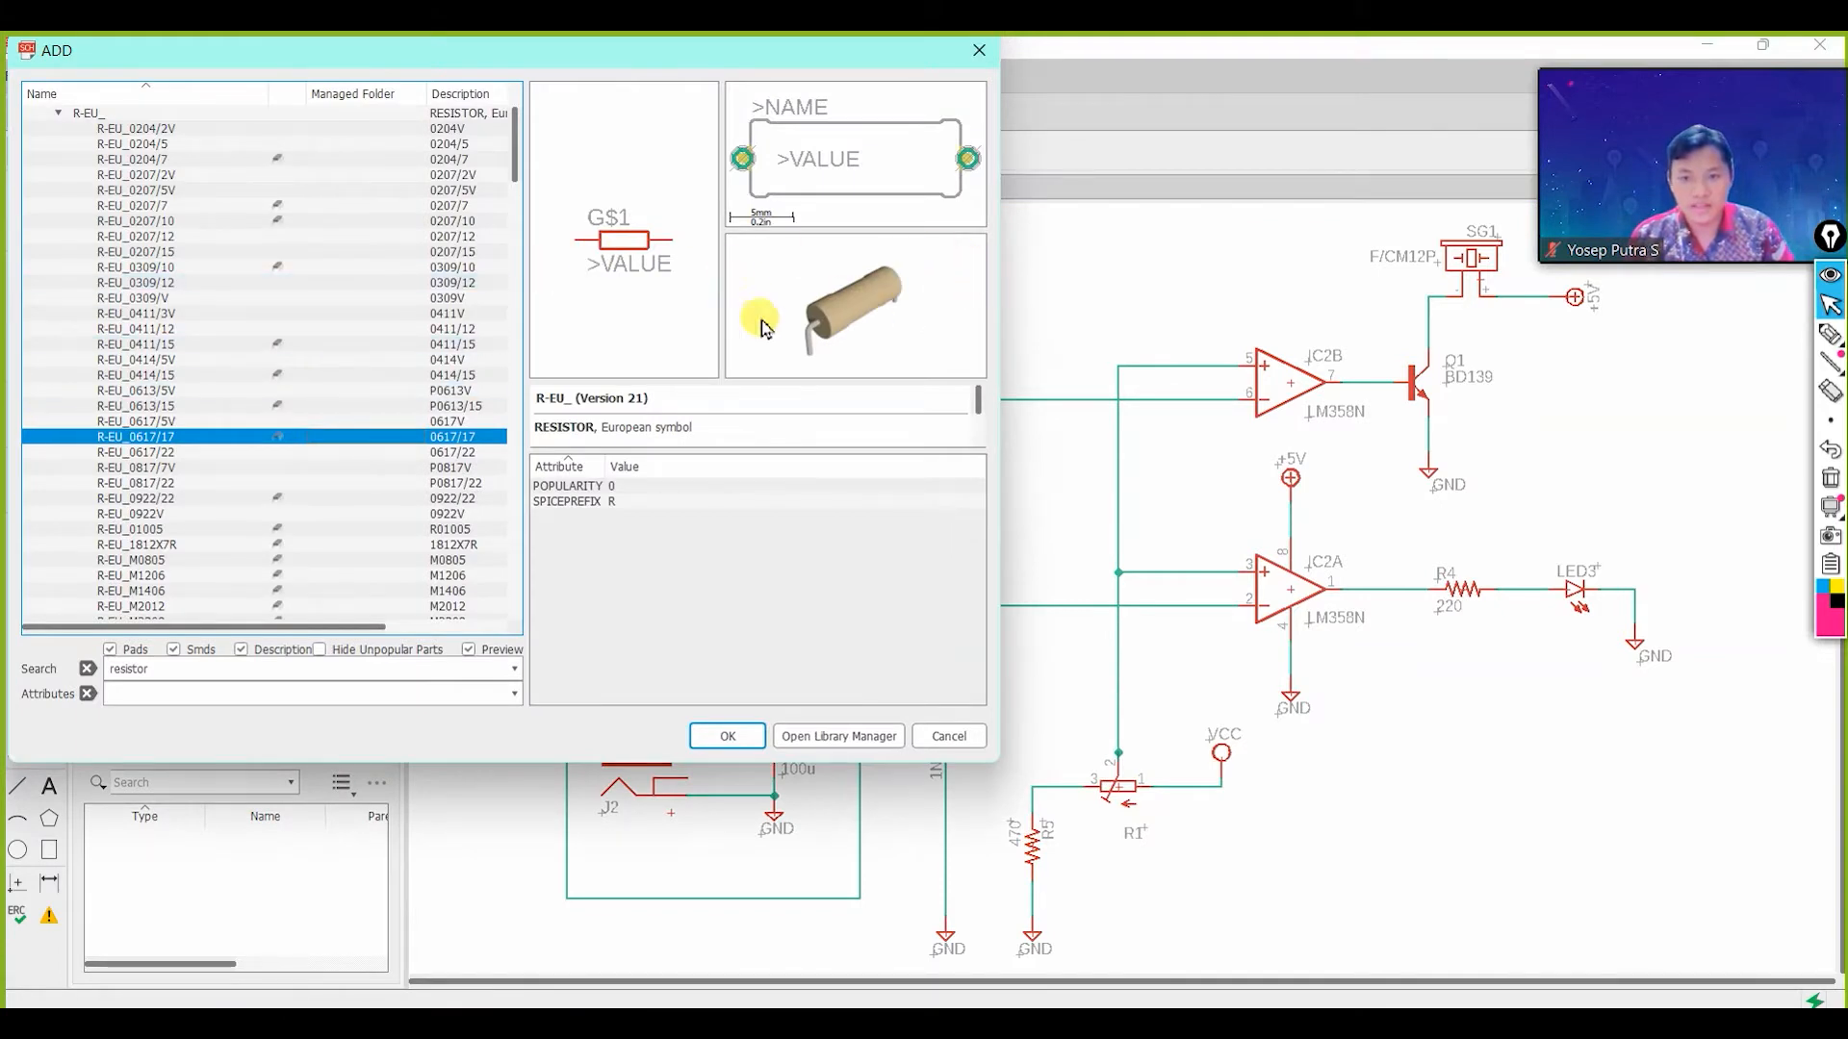
click(274, 406)
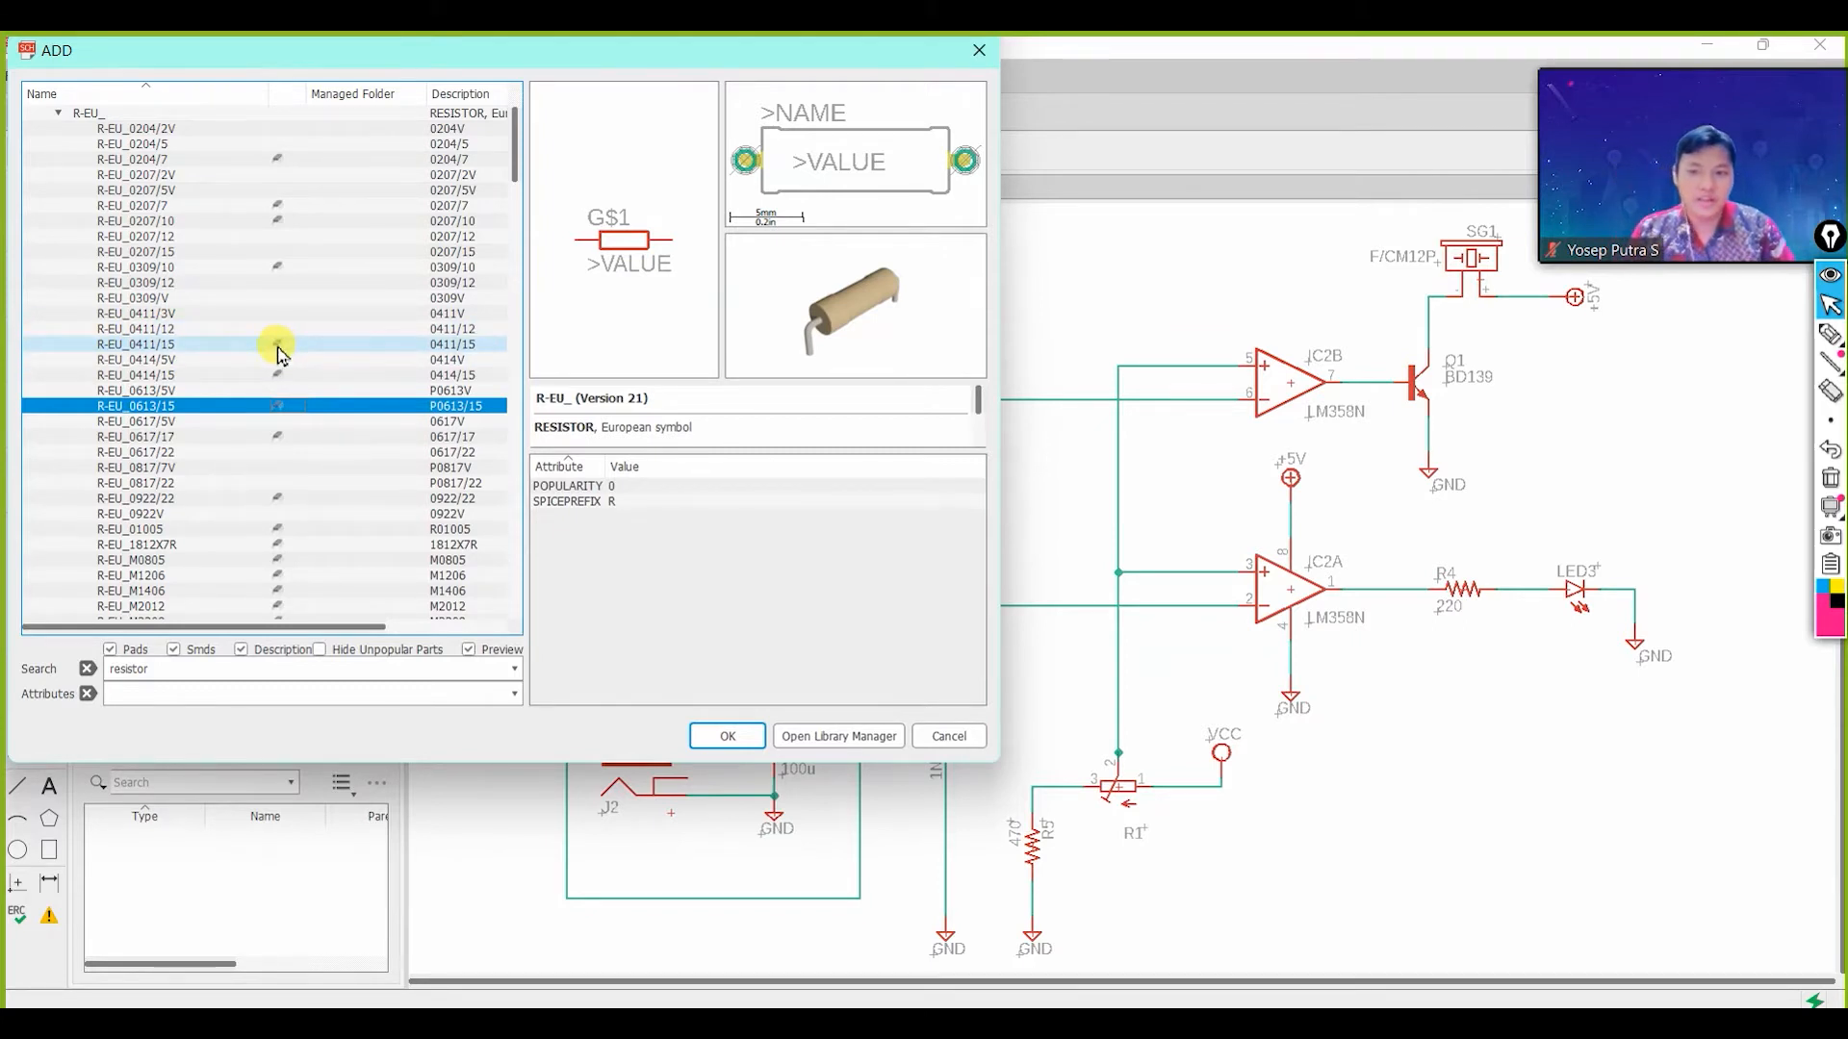
click(273, 313)
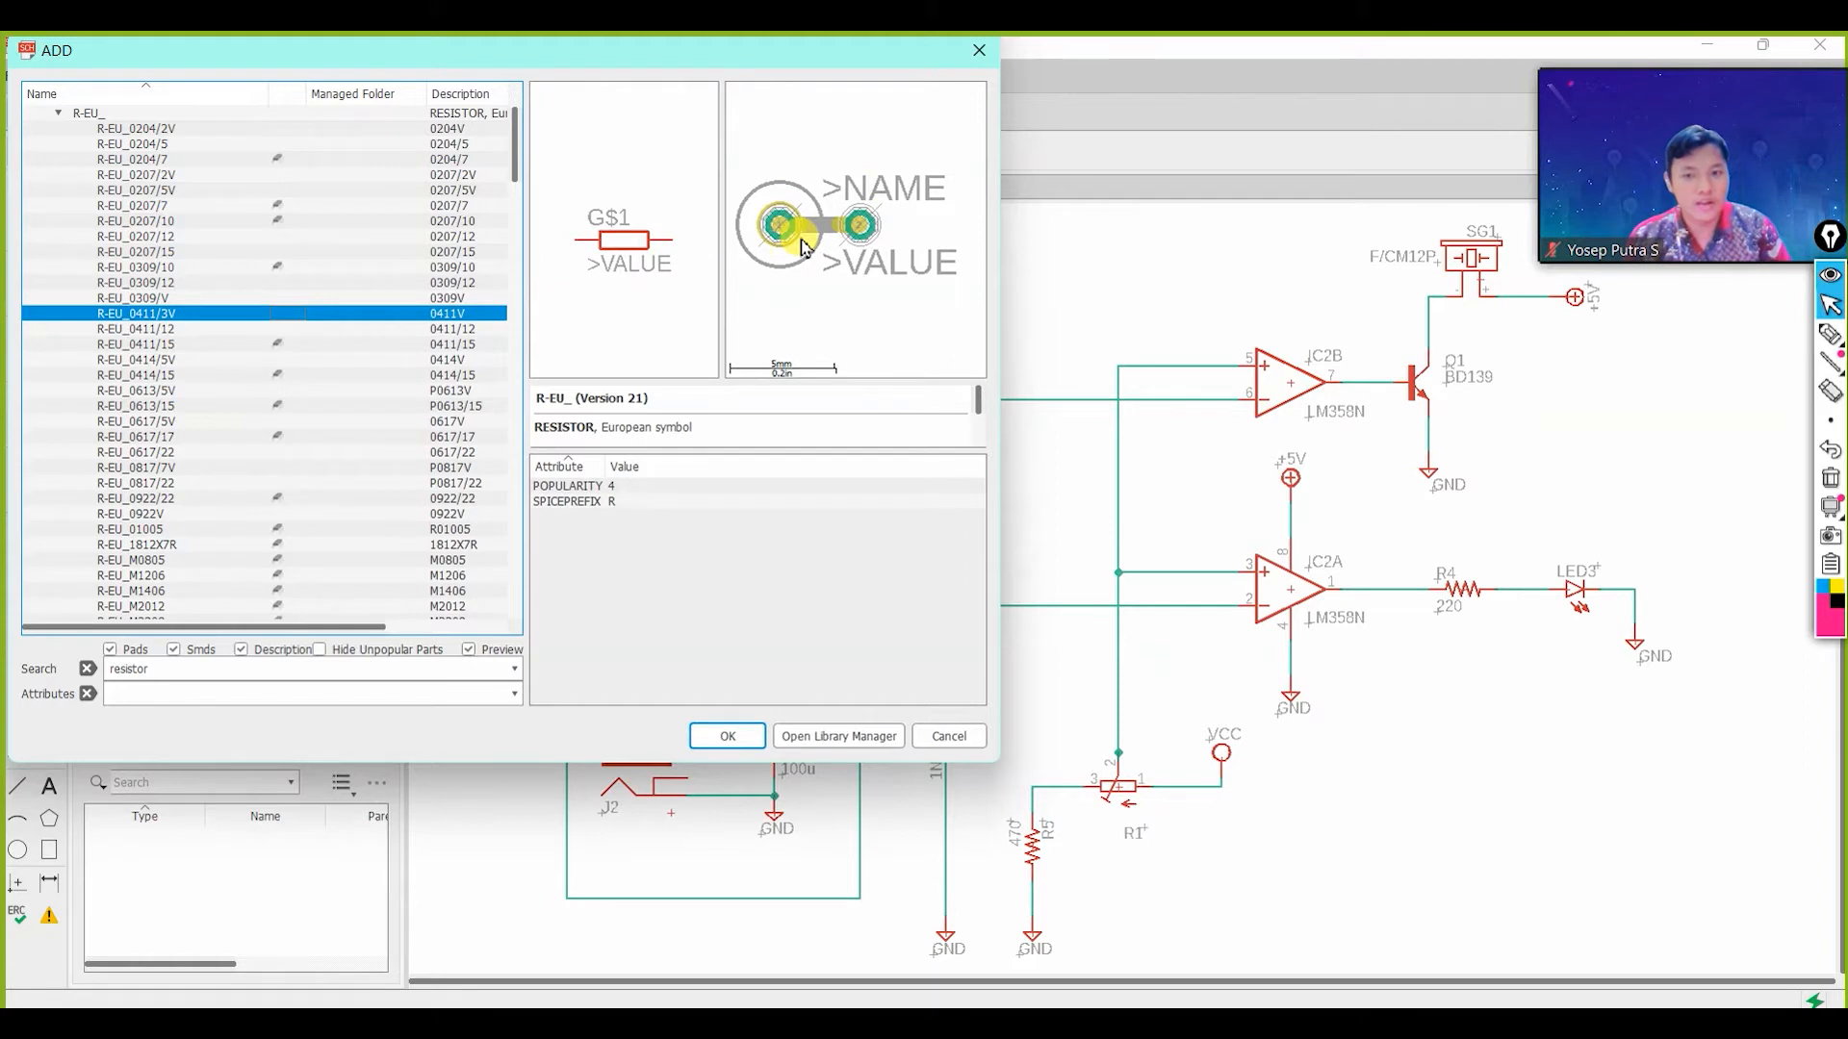
click(248, 345)
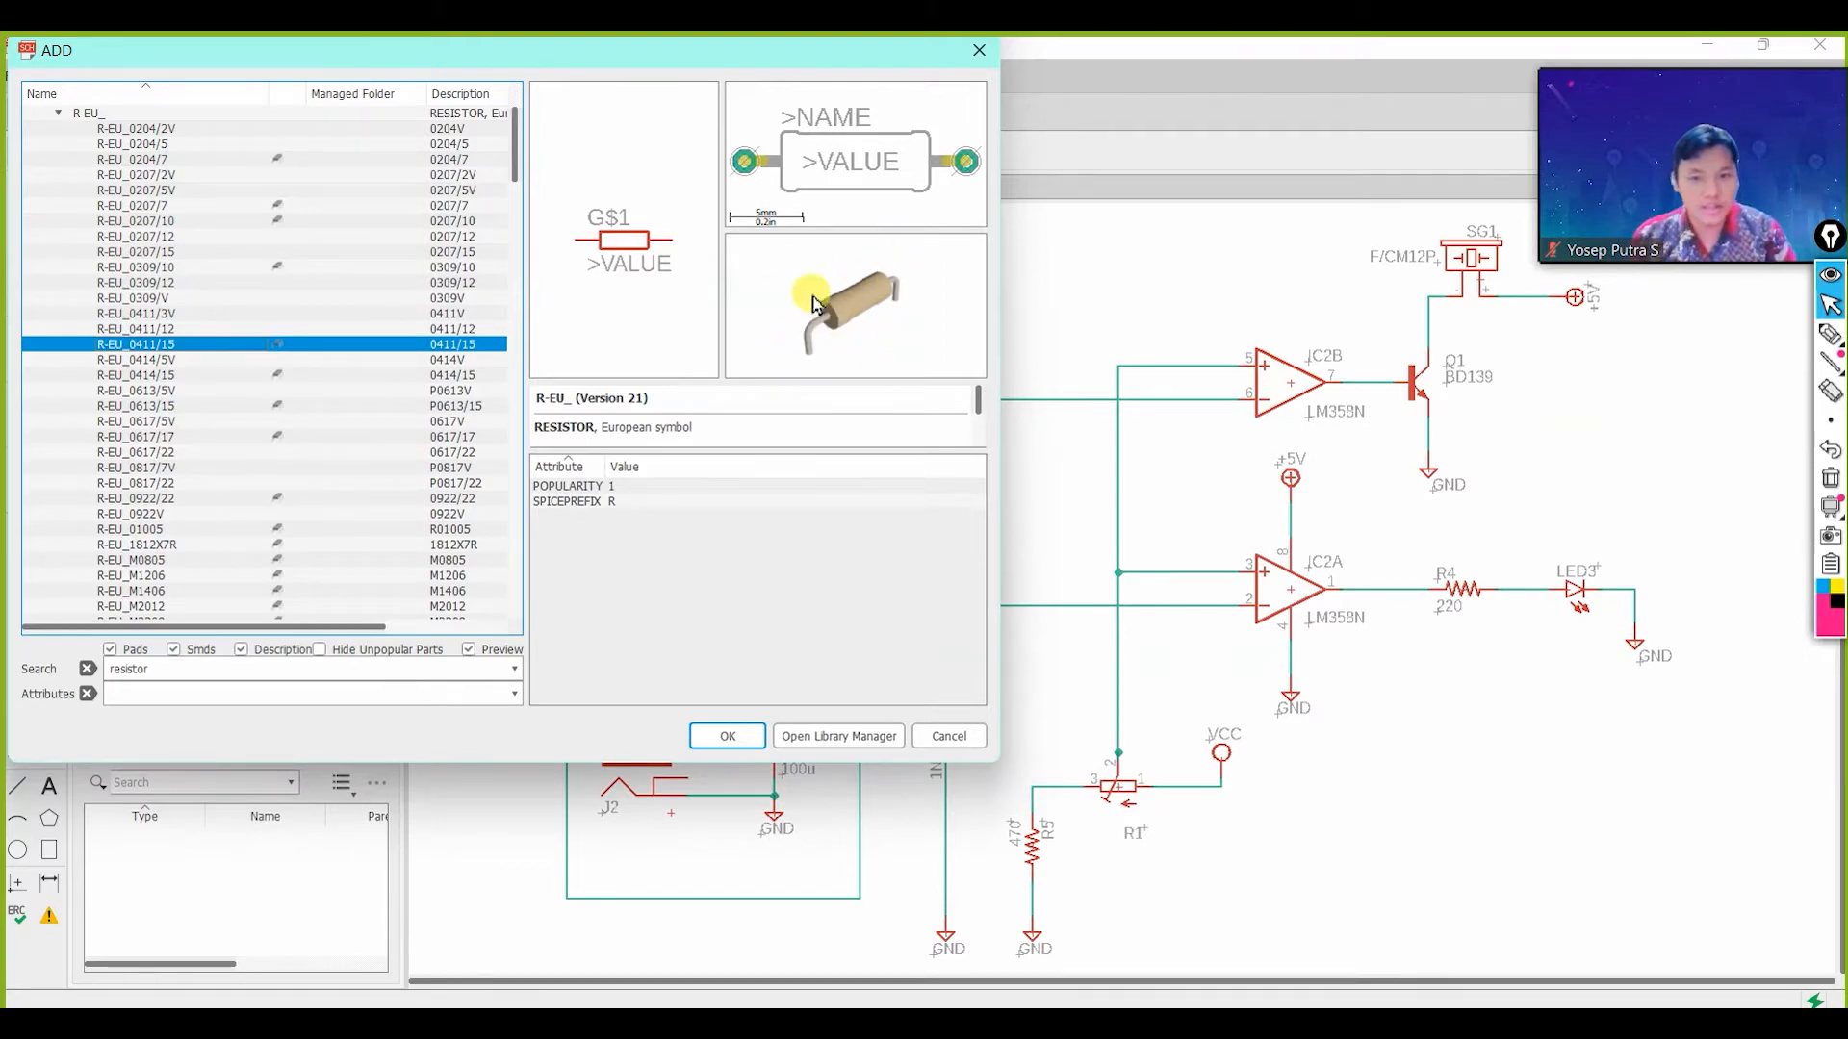
click(978, 50)
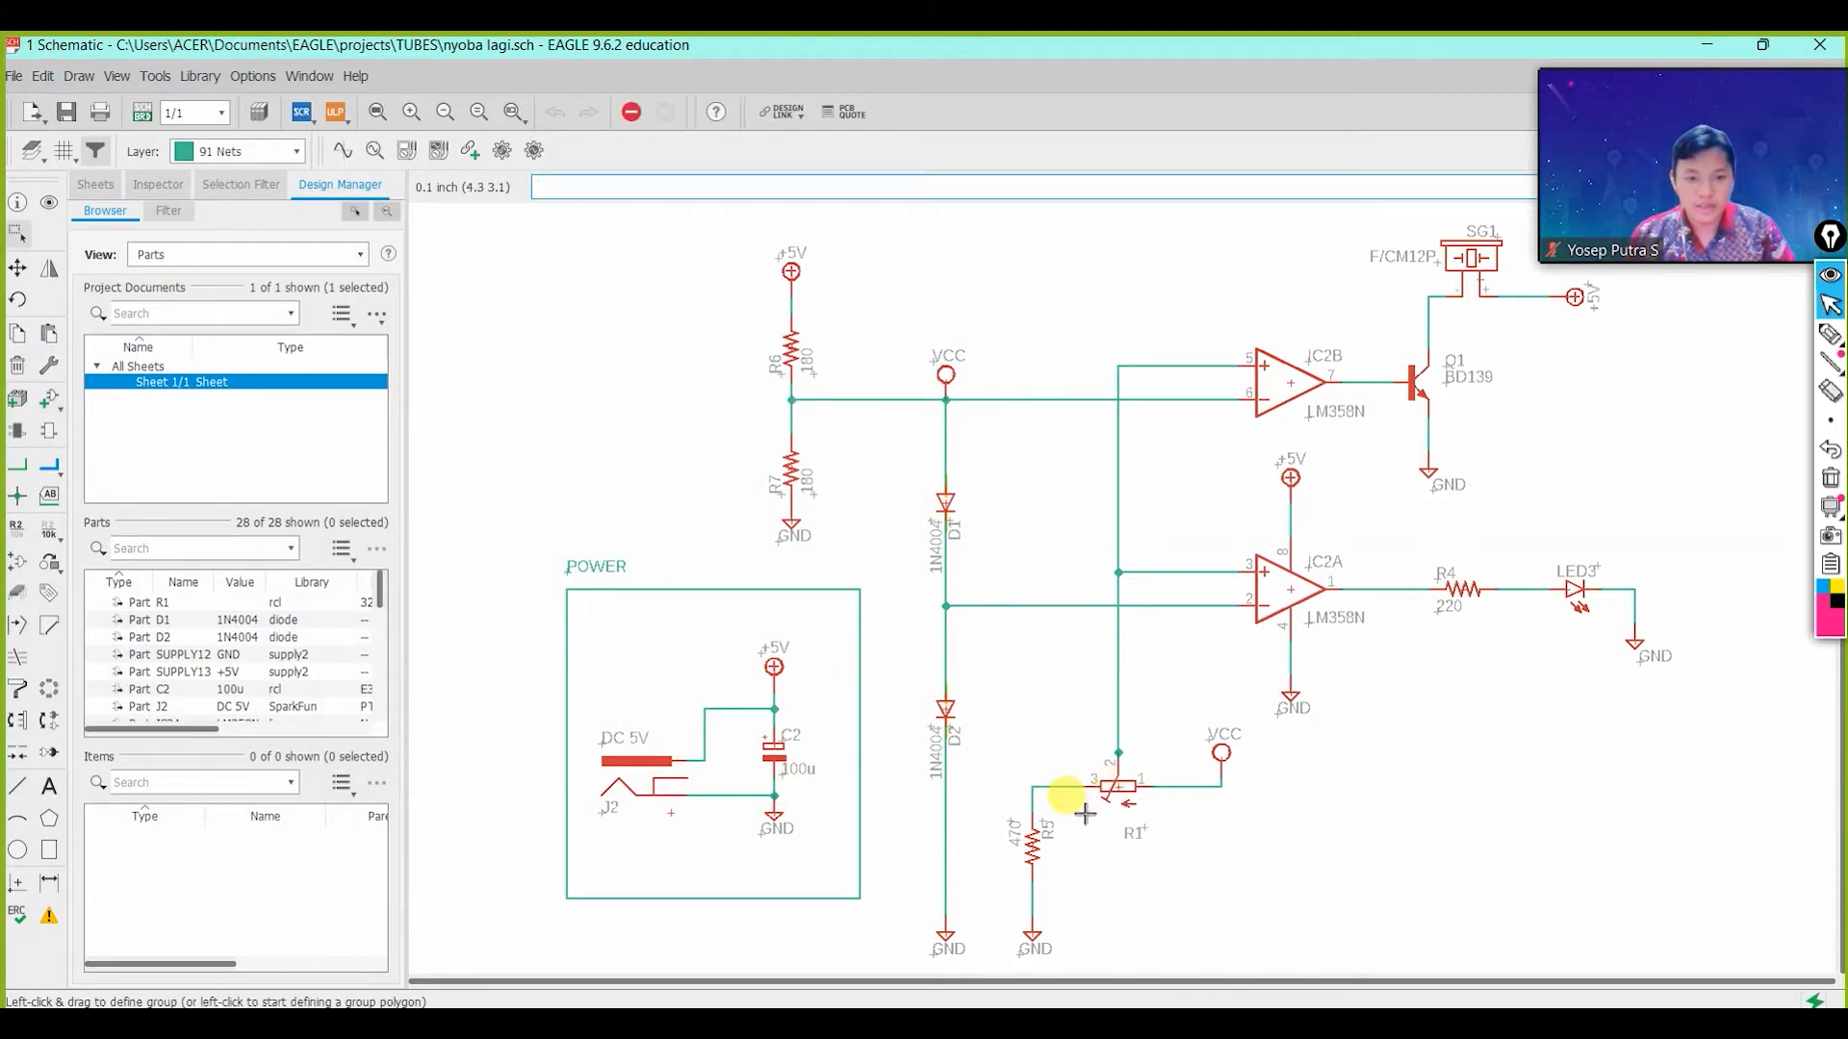
Show the part operations for resistor R5 and power jack J2 to compare their 3D package options.
right_click(1029, 851)
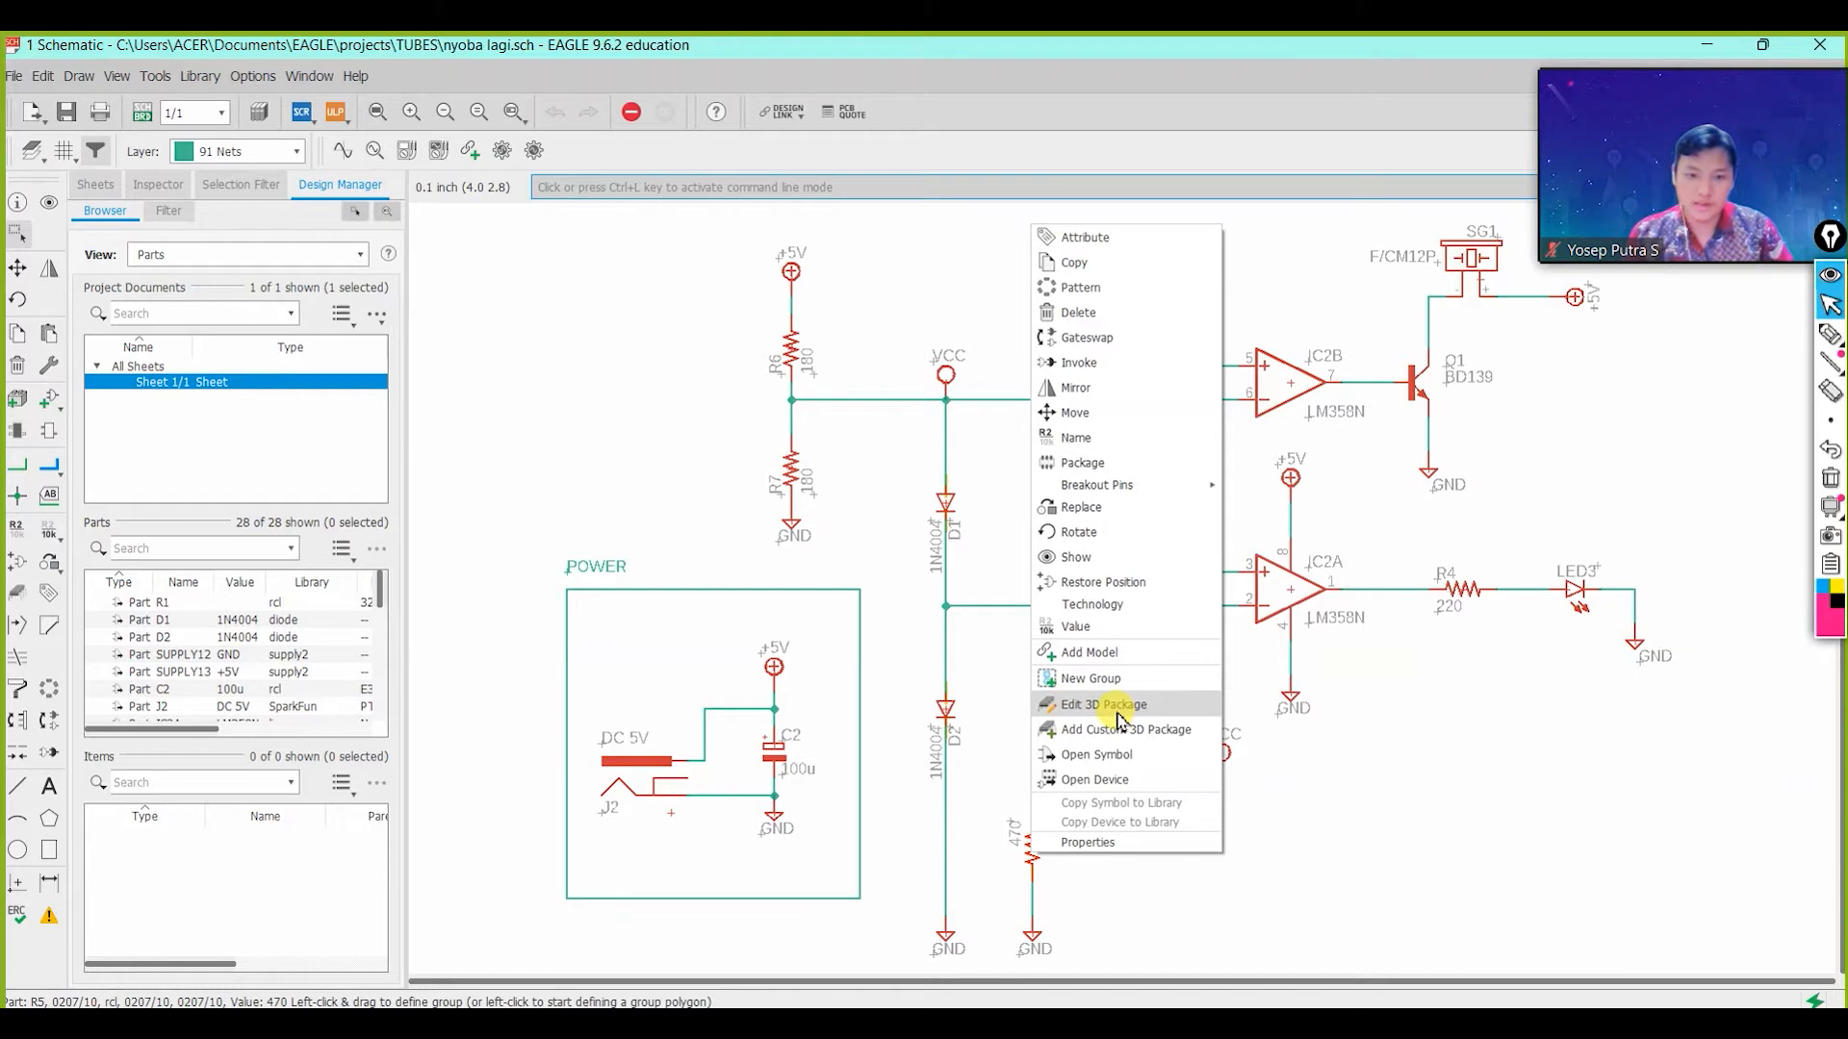
click(1377, 844)
right_click(671, 811)
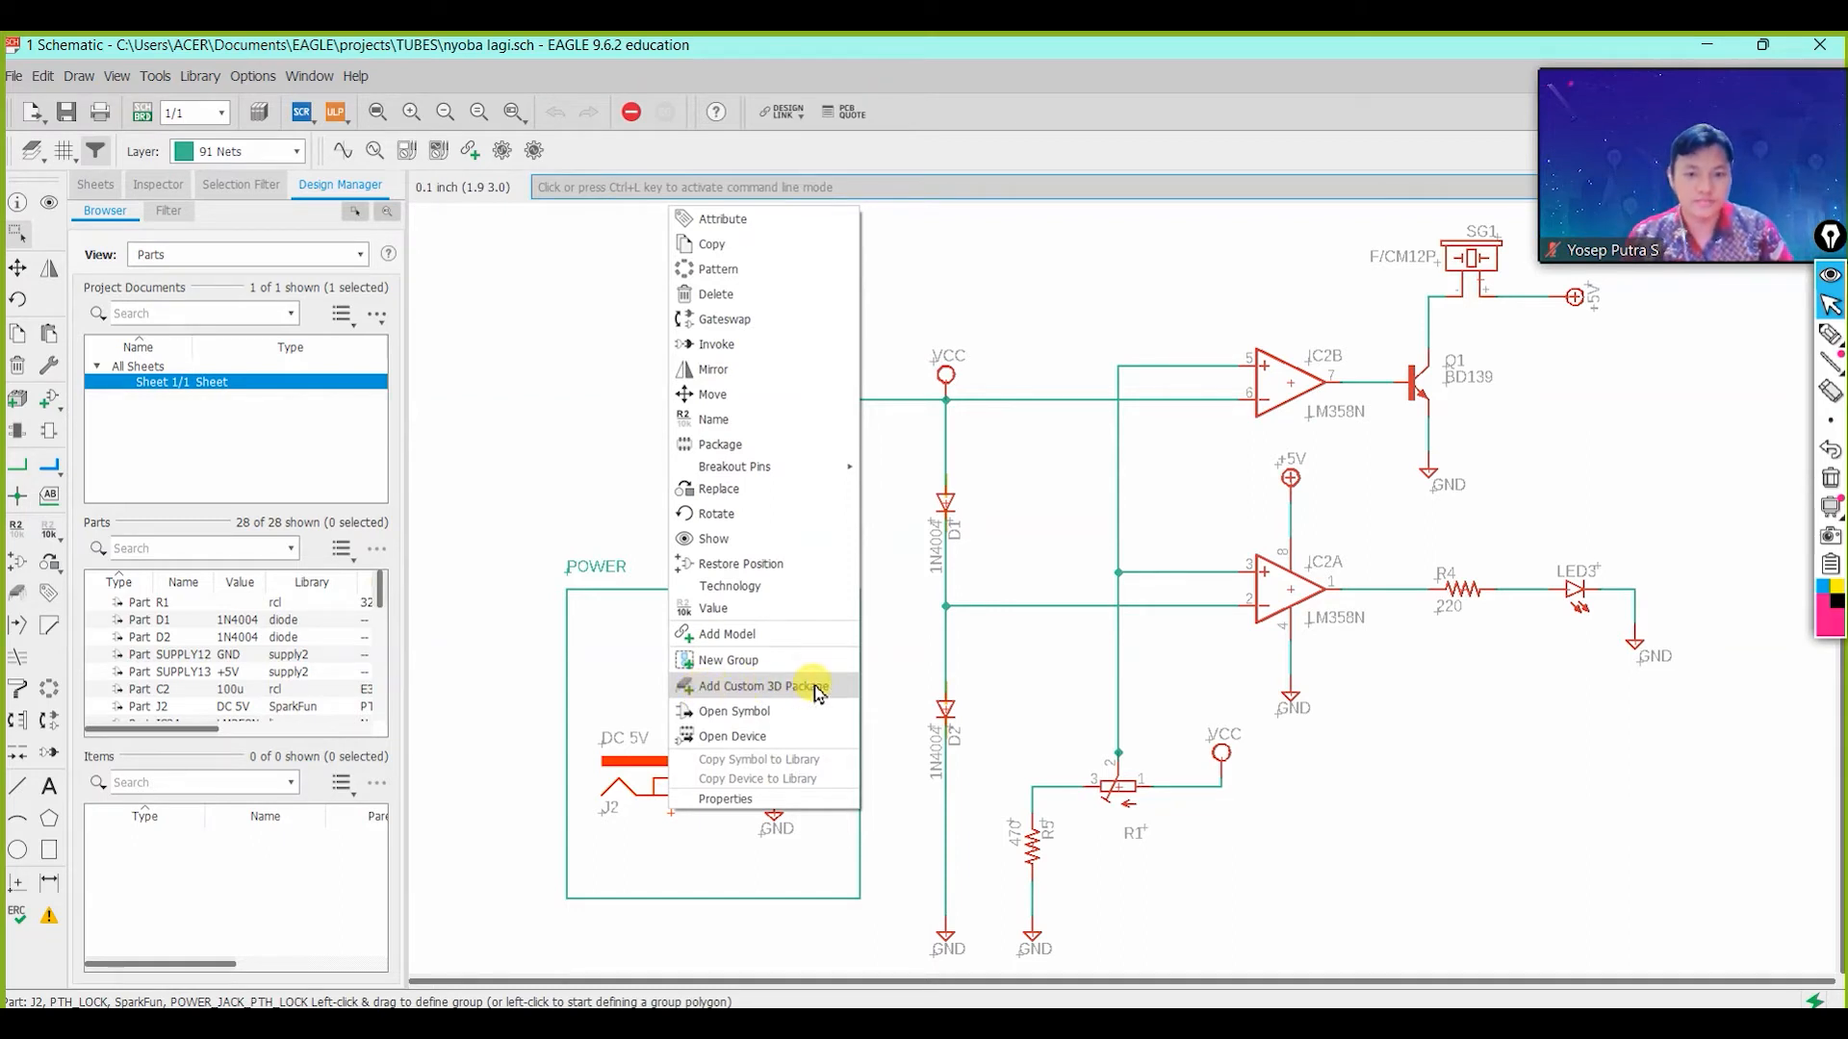
click(1411, 778)
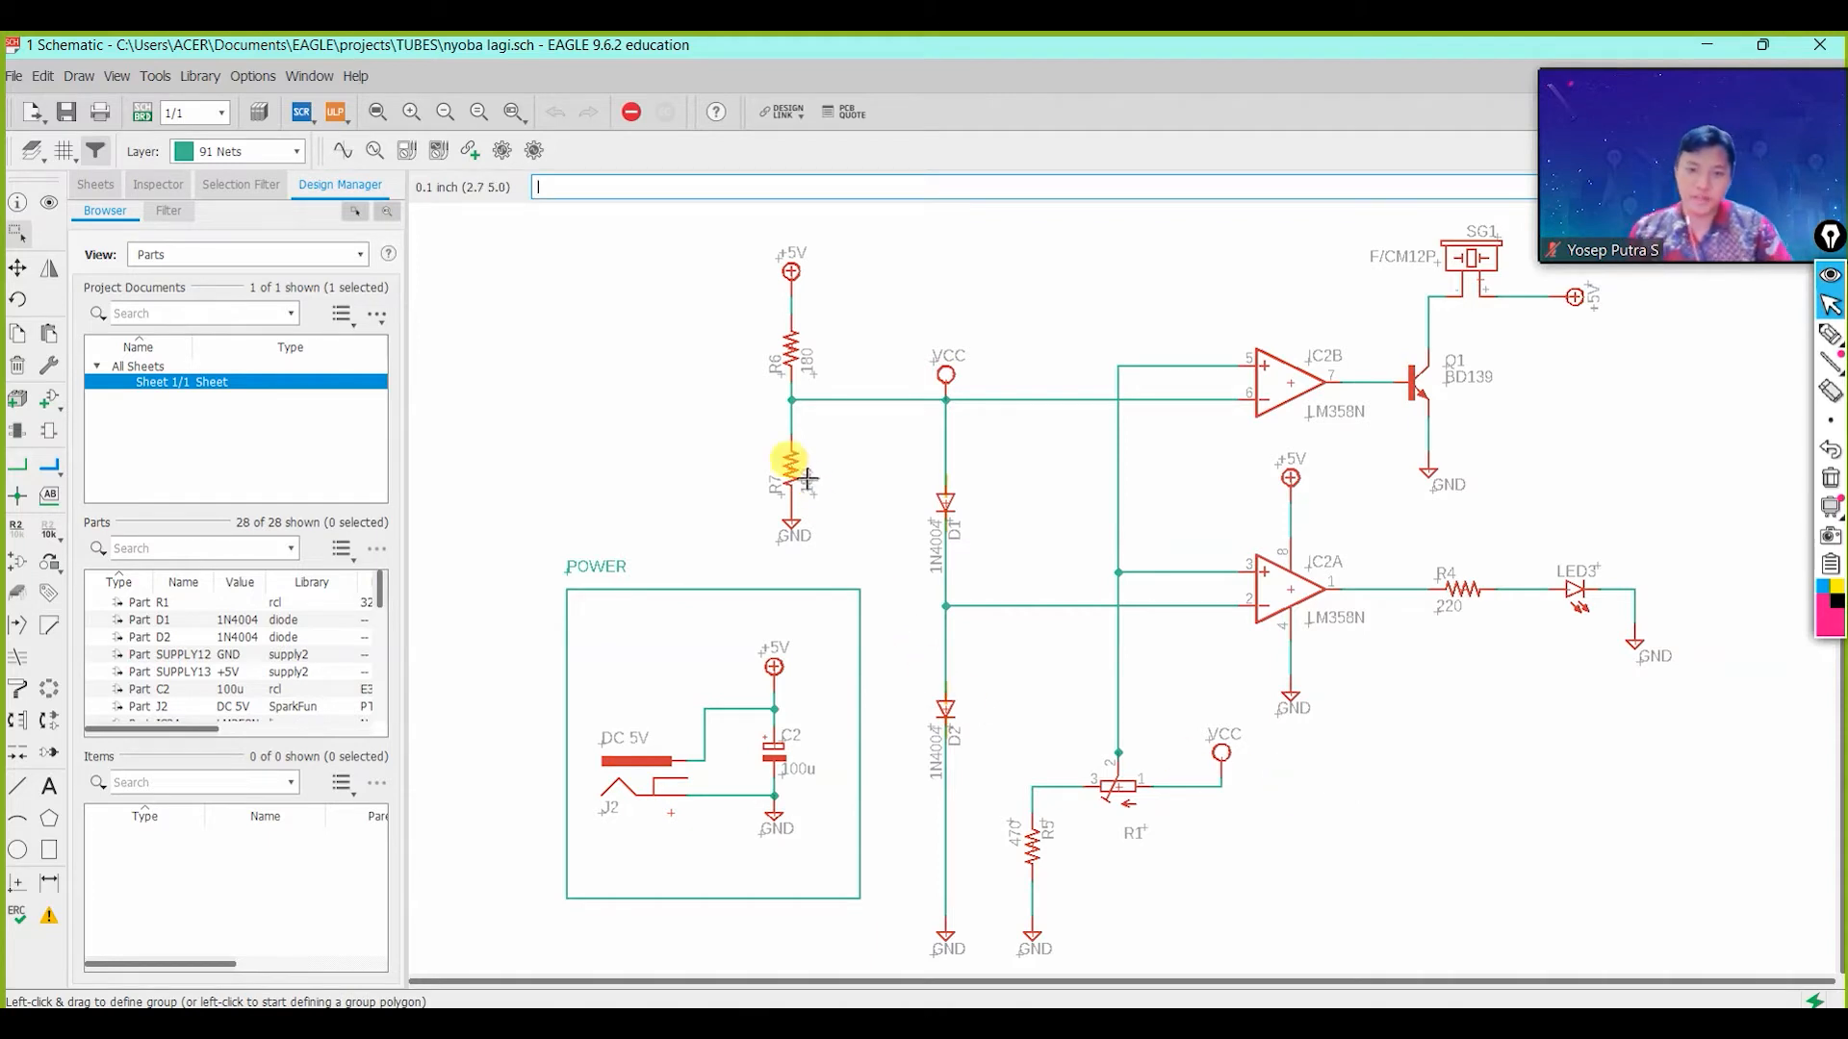
Open the 3D package of resistor R6 for editing and examine the model with its inspector properties.
right_click(791, 342)
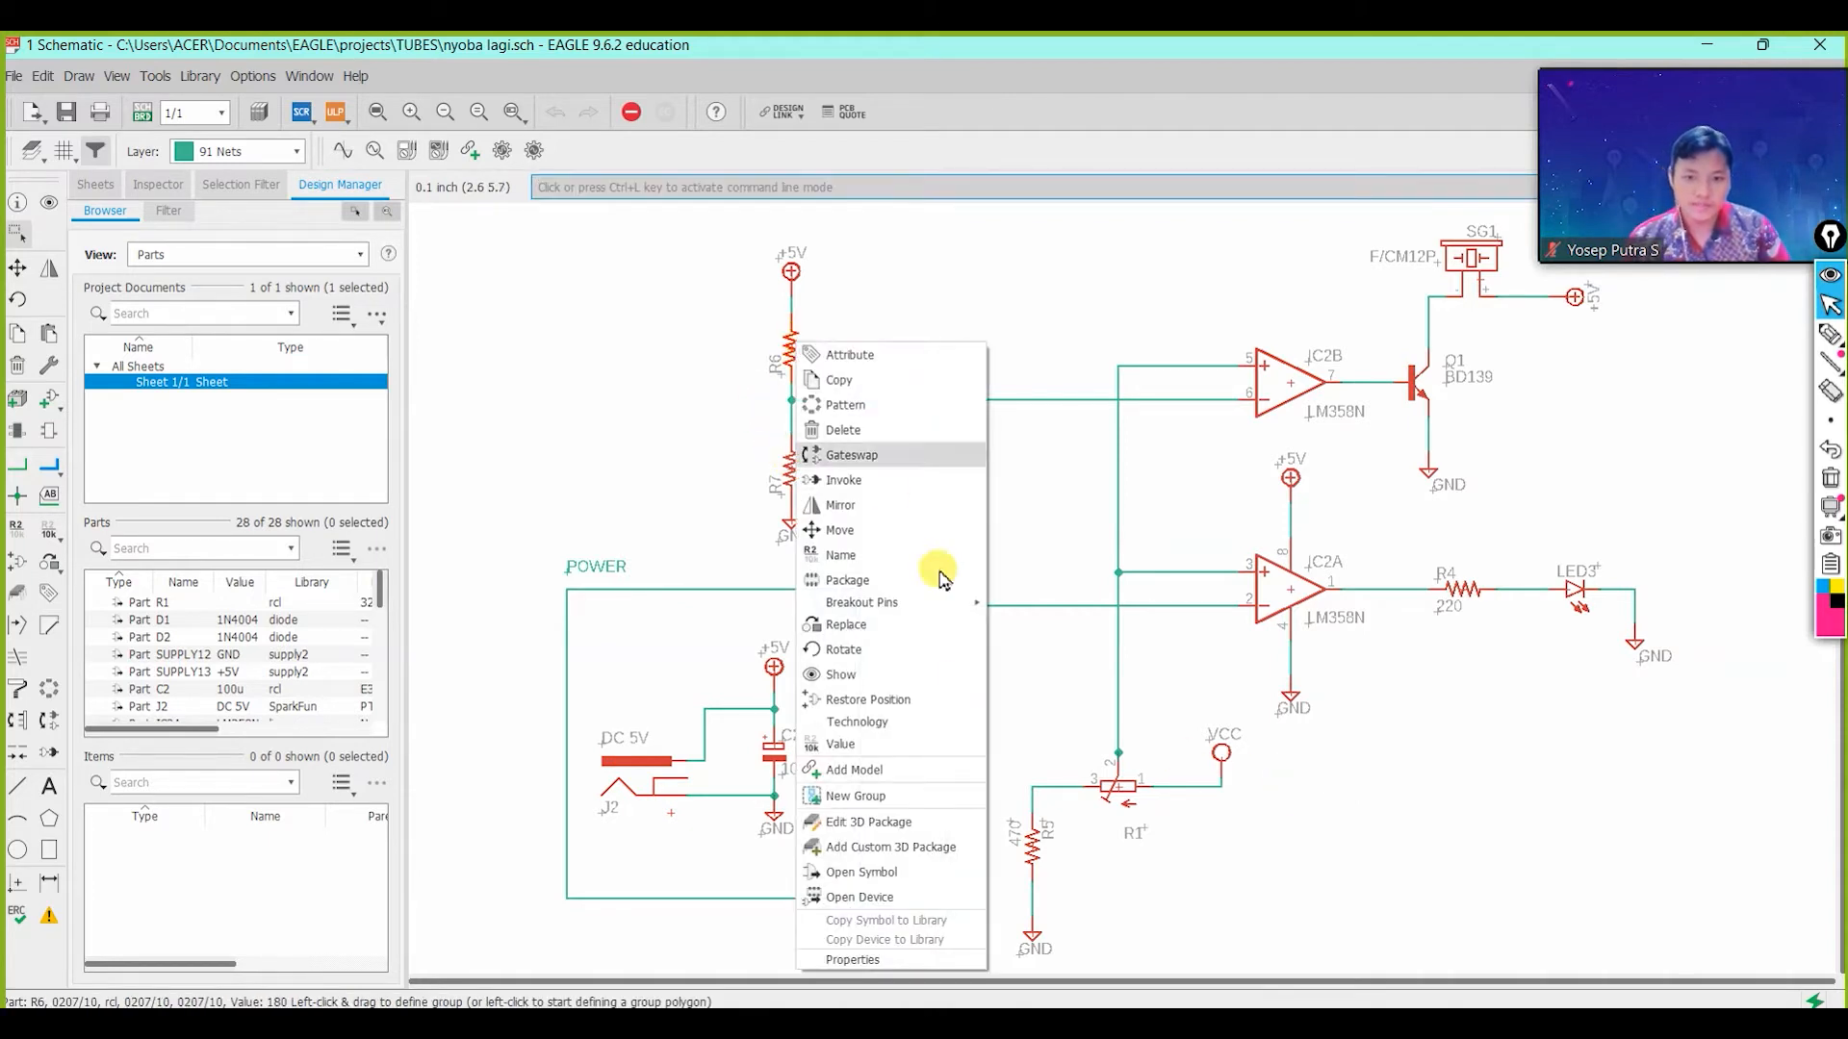
click(869, 822)
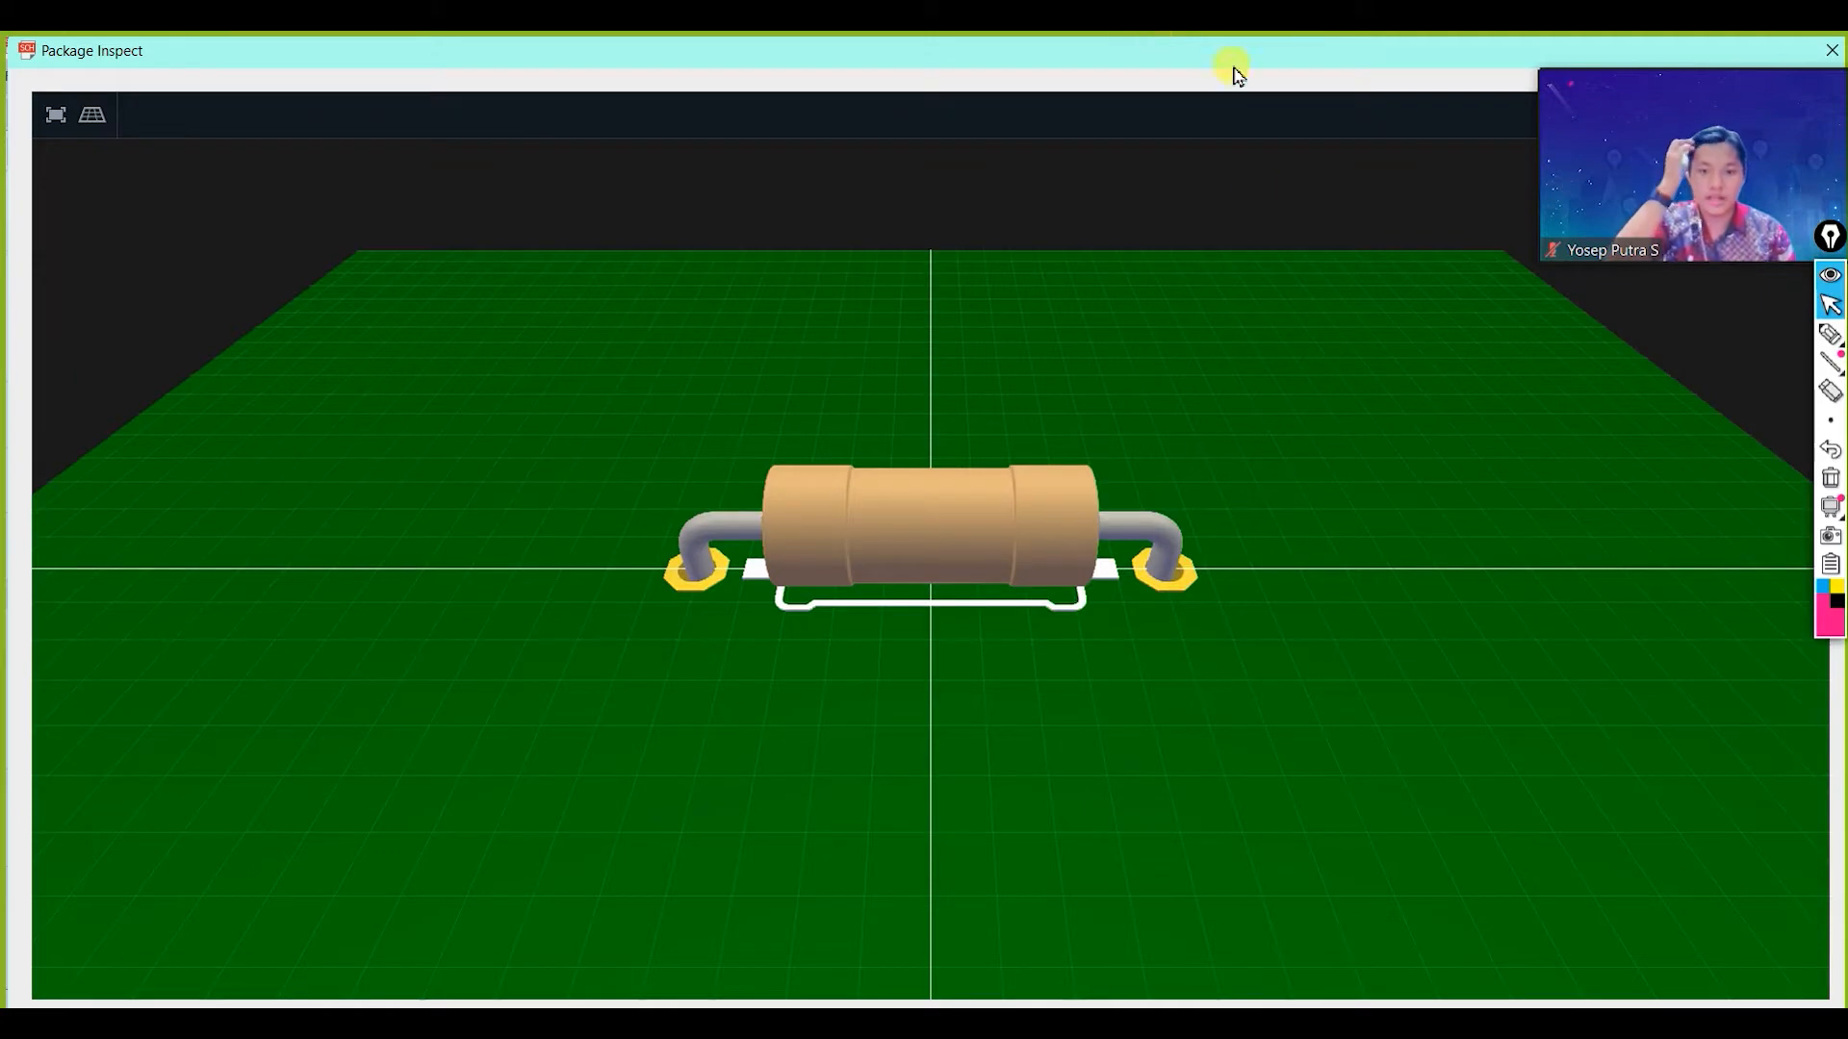
click(1107, 582)
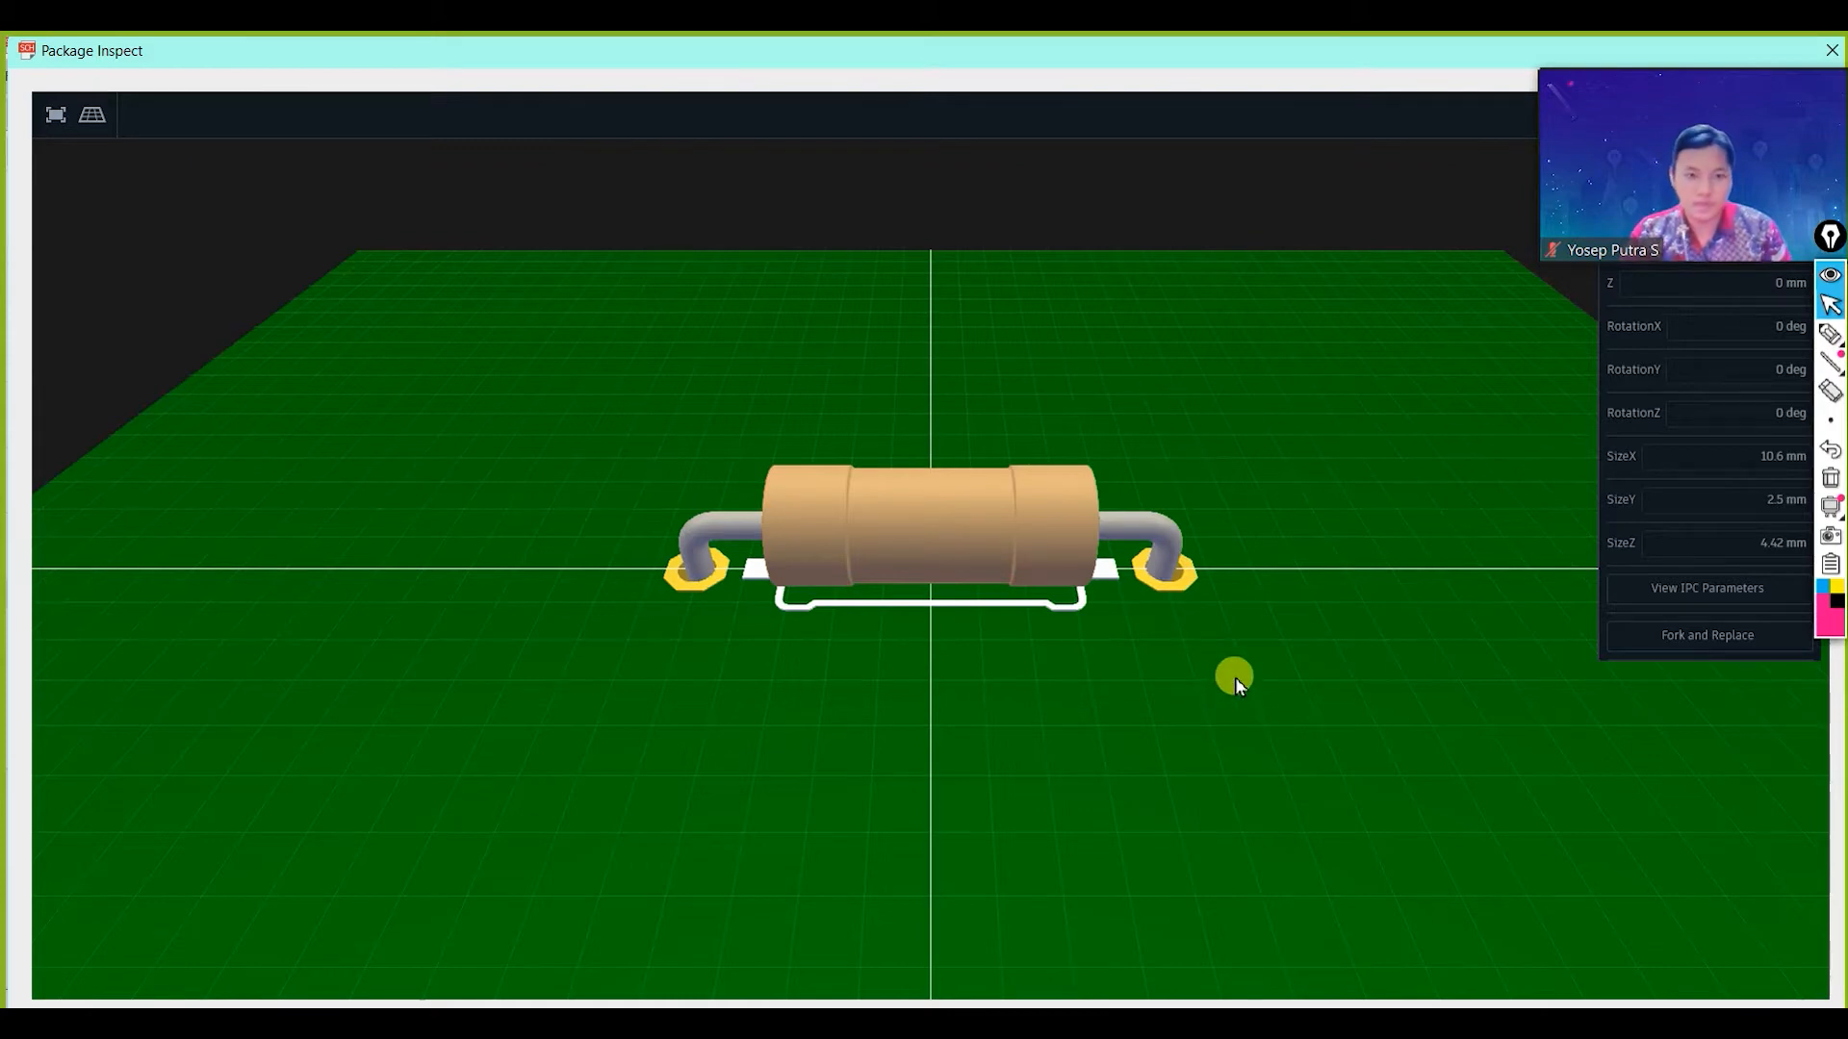
drag(1149, 875, 1303, 787)
scroll(1164, 597, down, 5)
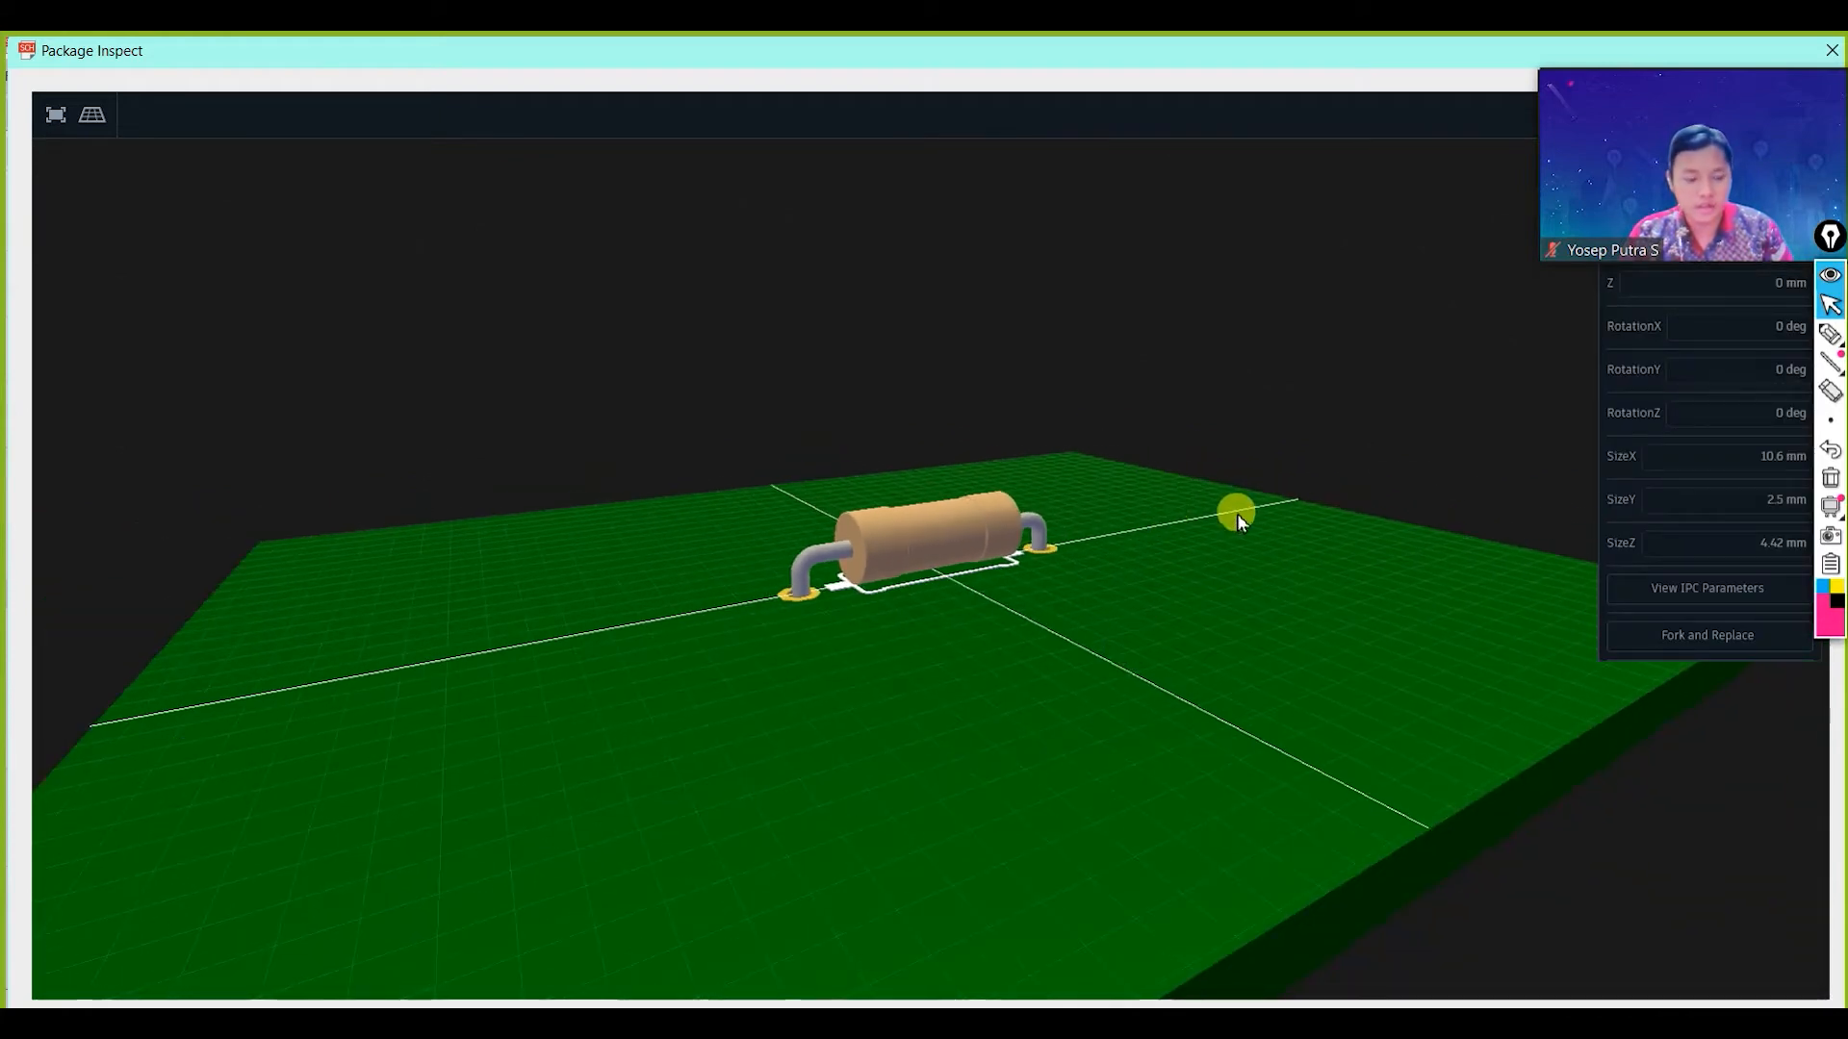
drag(1283, 578, 1251, 605)
drag(1704, 159, 66, 260)
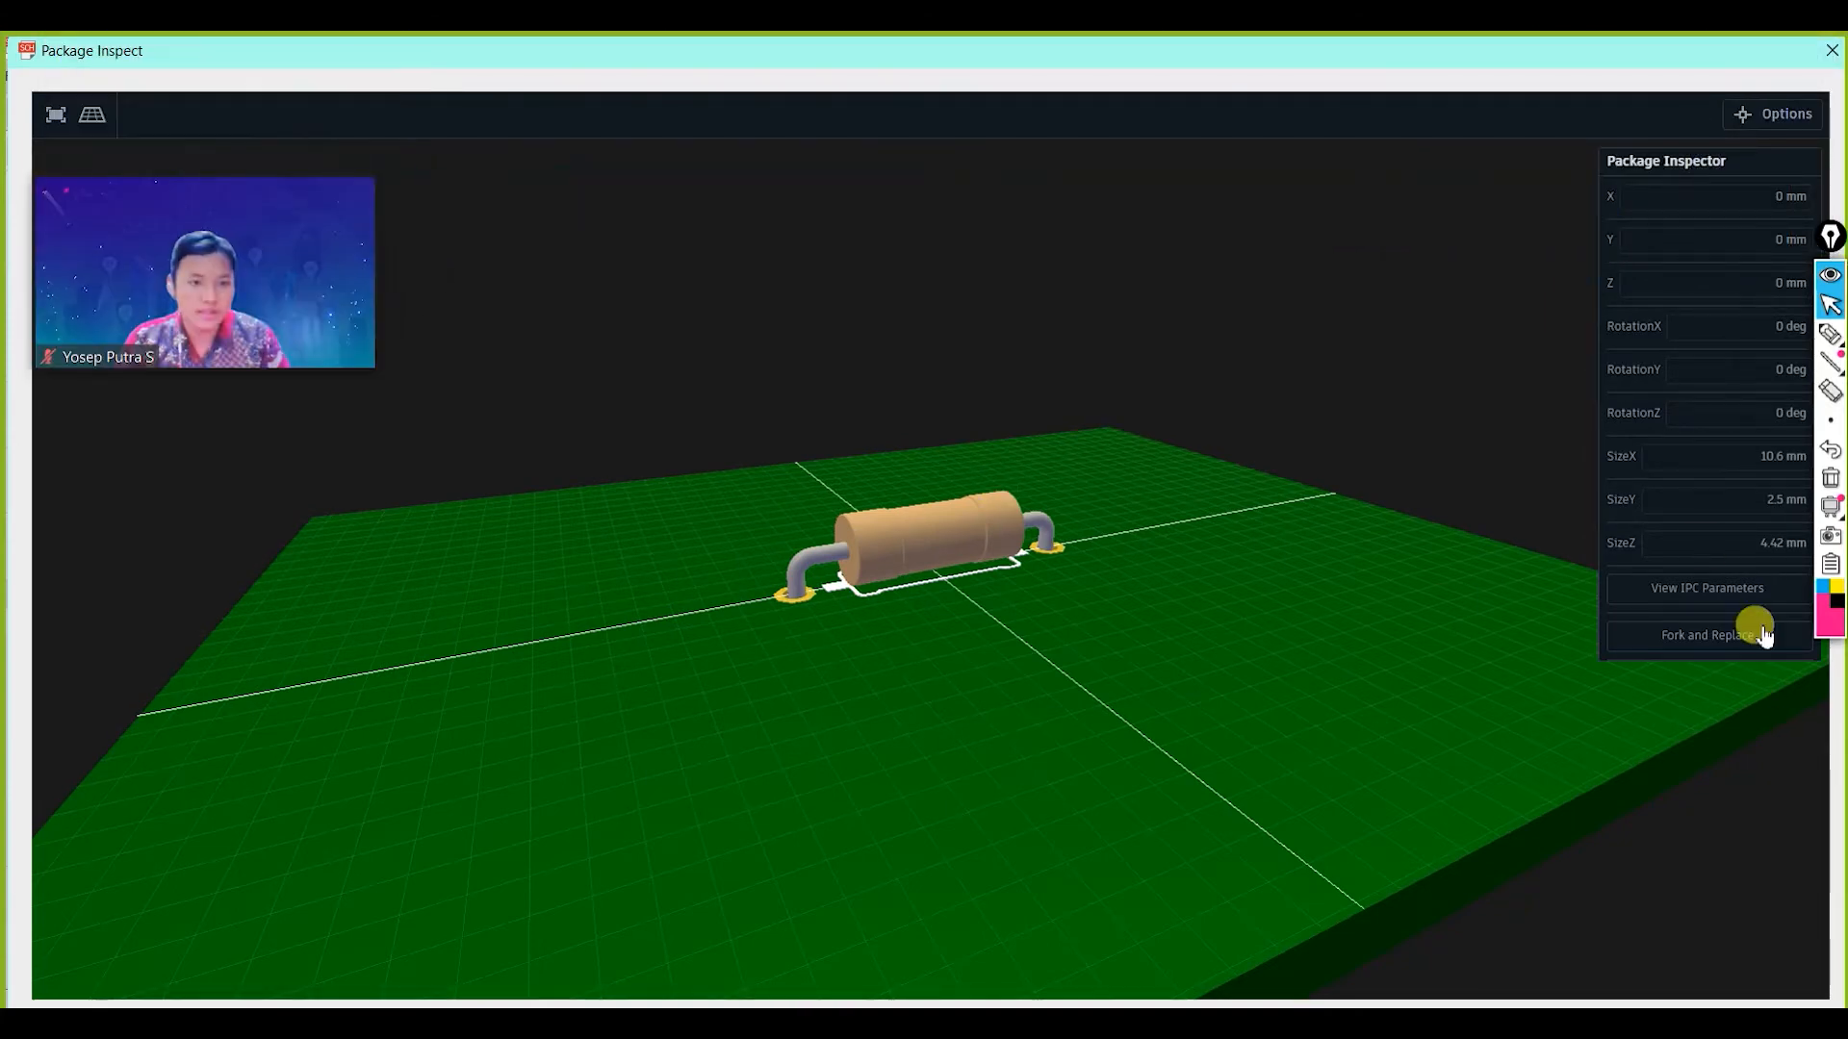
Circle the Fork and Replace option and the resistor model in magenta, and draw an arrow pointing at the option.
click(1829, 335)
click(1830, 335)
mouse_move(1686, 617)
mouse_down()
mouse_move(1588, 639)
mouse_move(1802, 675)
mouse_move(1667, 631)
mouse_up()
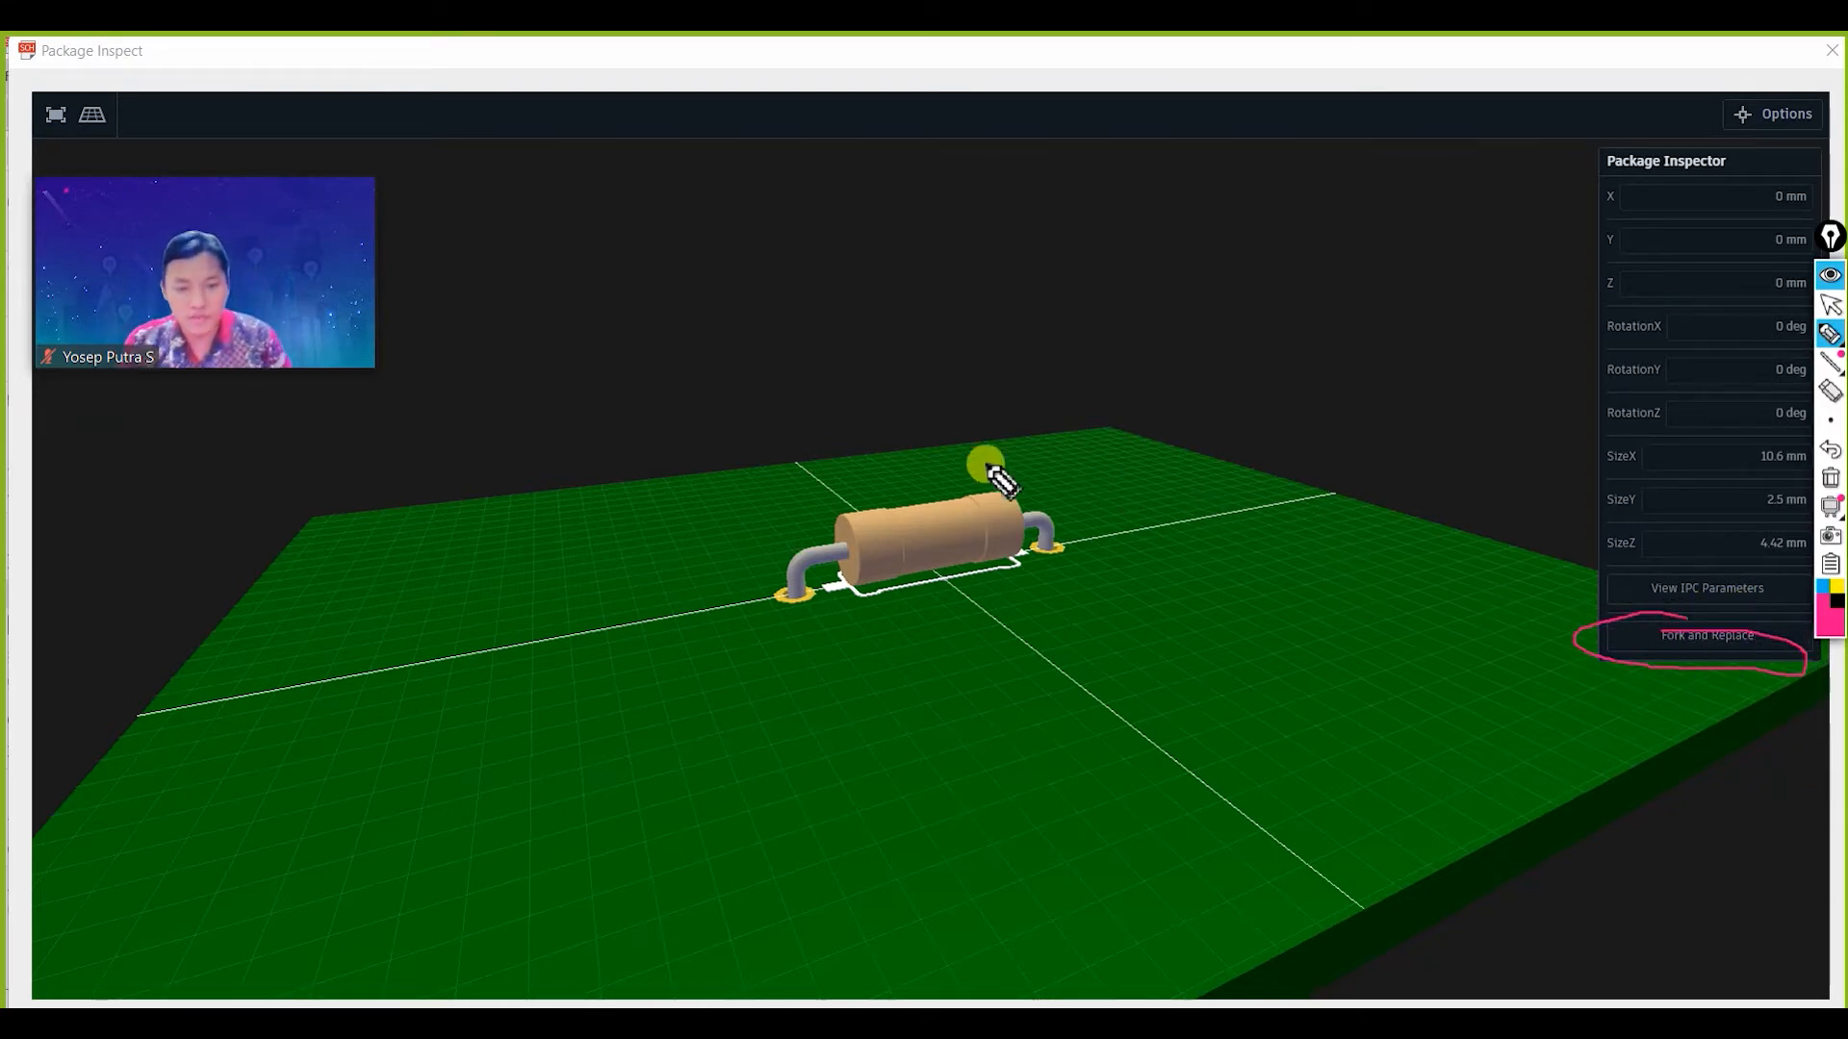
mouse_move(987, 485)
mouse_down()
mouse_move(767, 561)
mouse_move(860, 608)
mouse_move(1077, 553)
mouse_move(994, 487)
mouse_up()
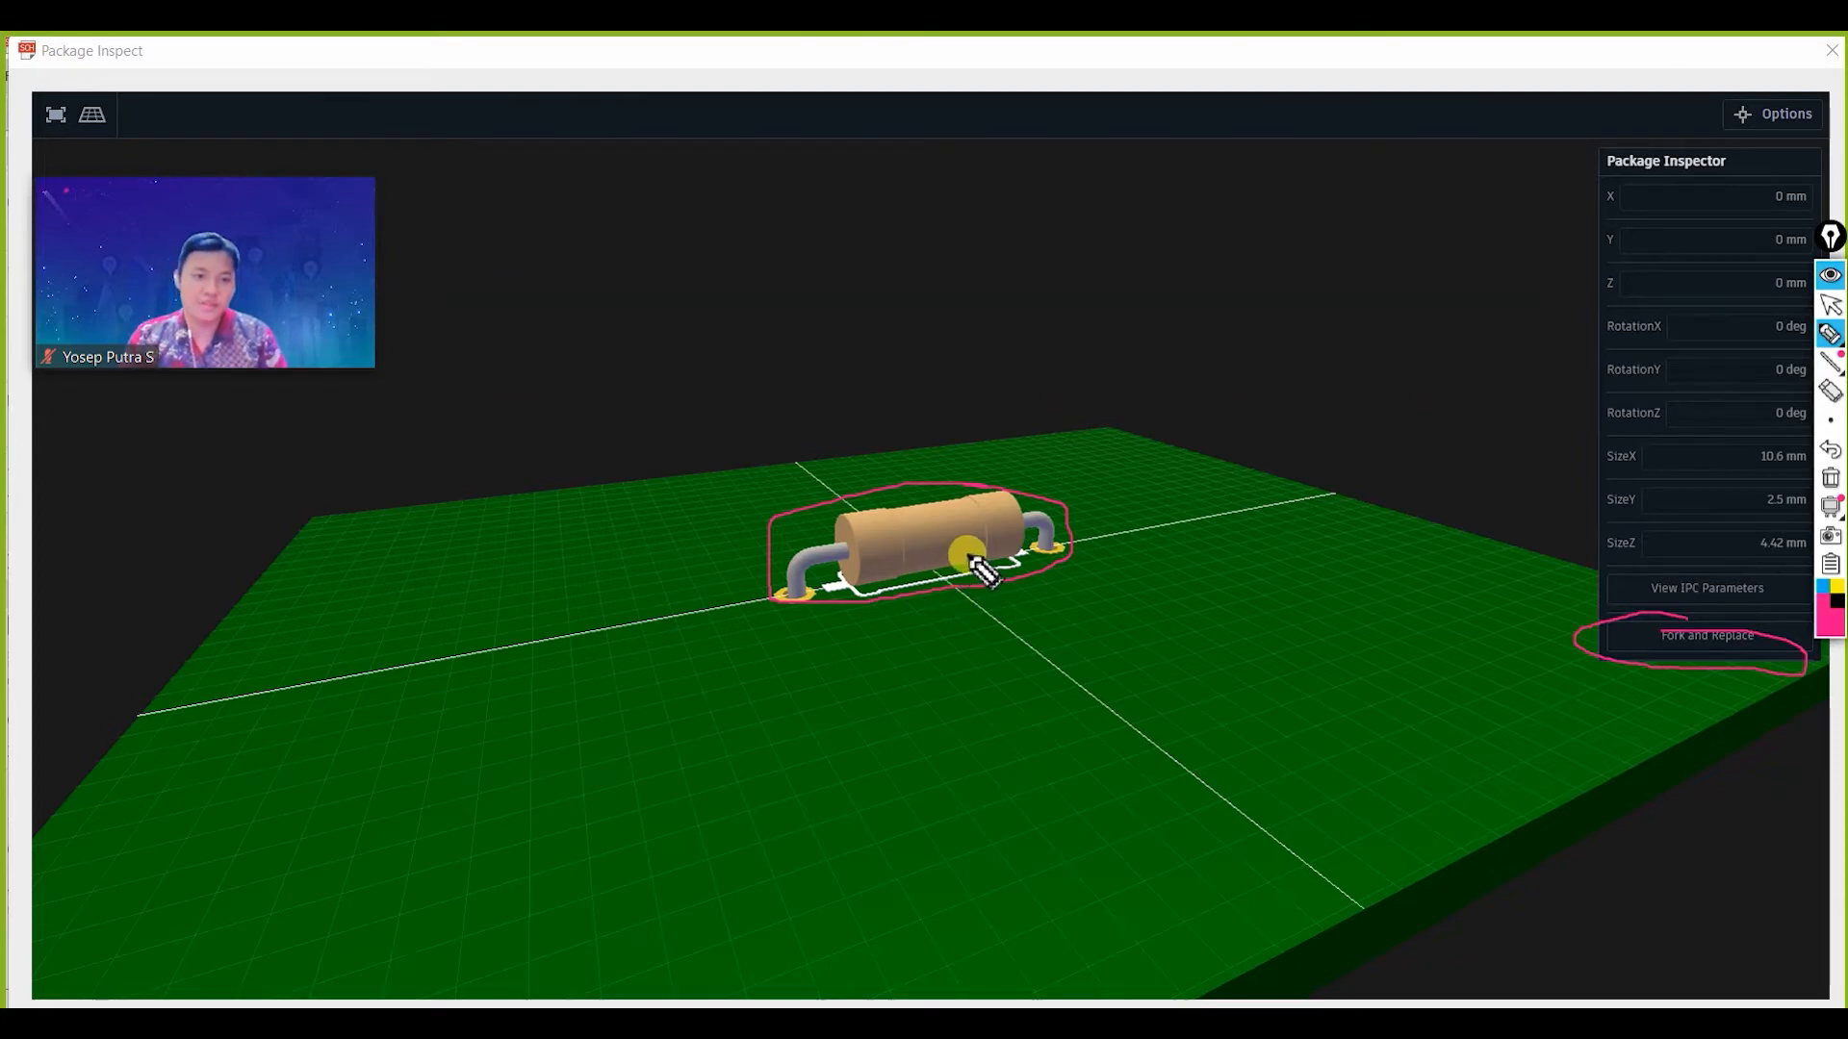
mouse_move(1489, 675)
mouse_down()
mouse_move(1549, 659)
mouse_move(1556, 675)
mouse_up()
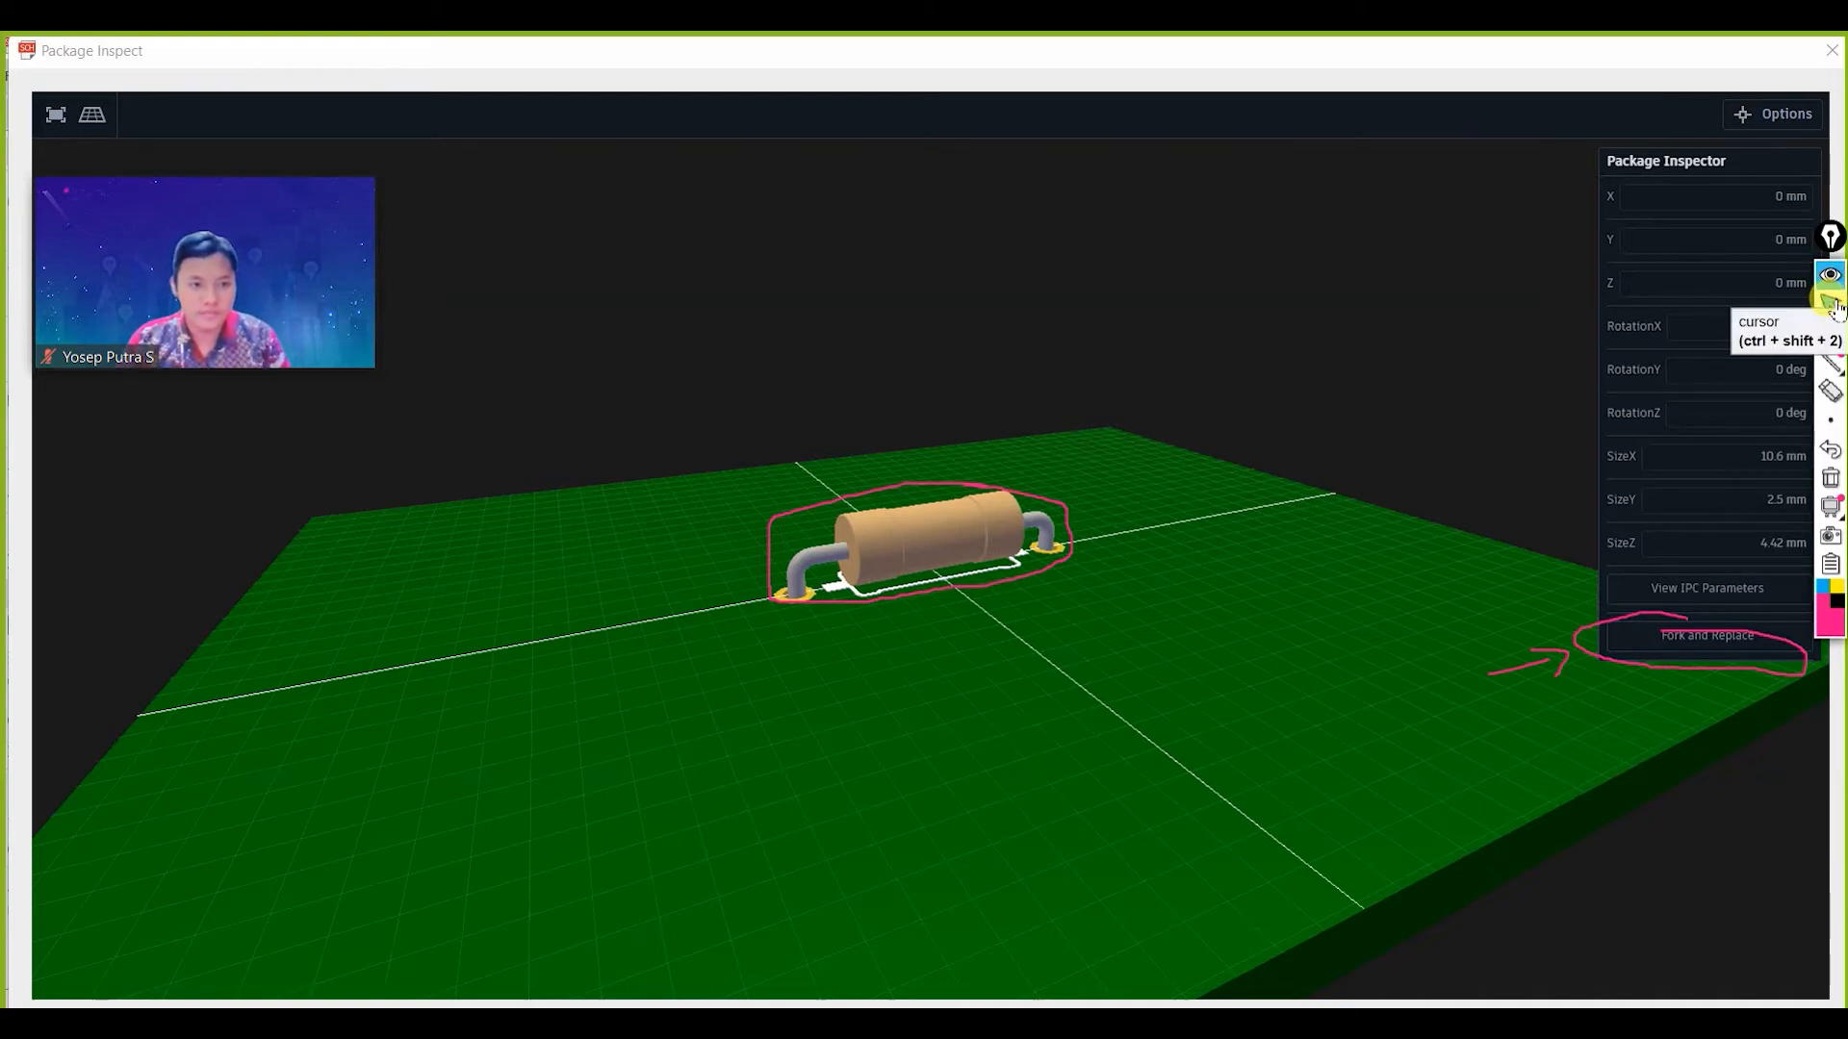
Fork and replace the resistor's package to get an editable copy, and clear all pen marks.
click(1833, 306)
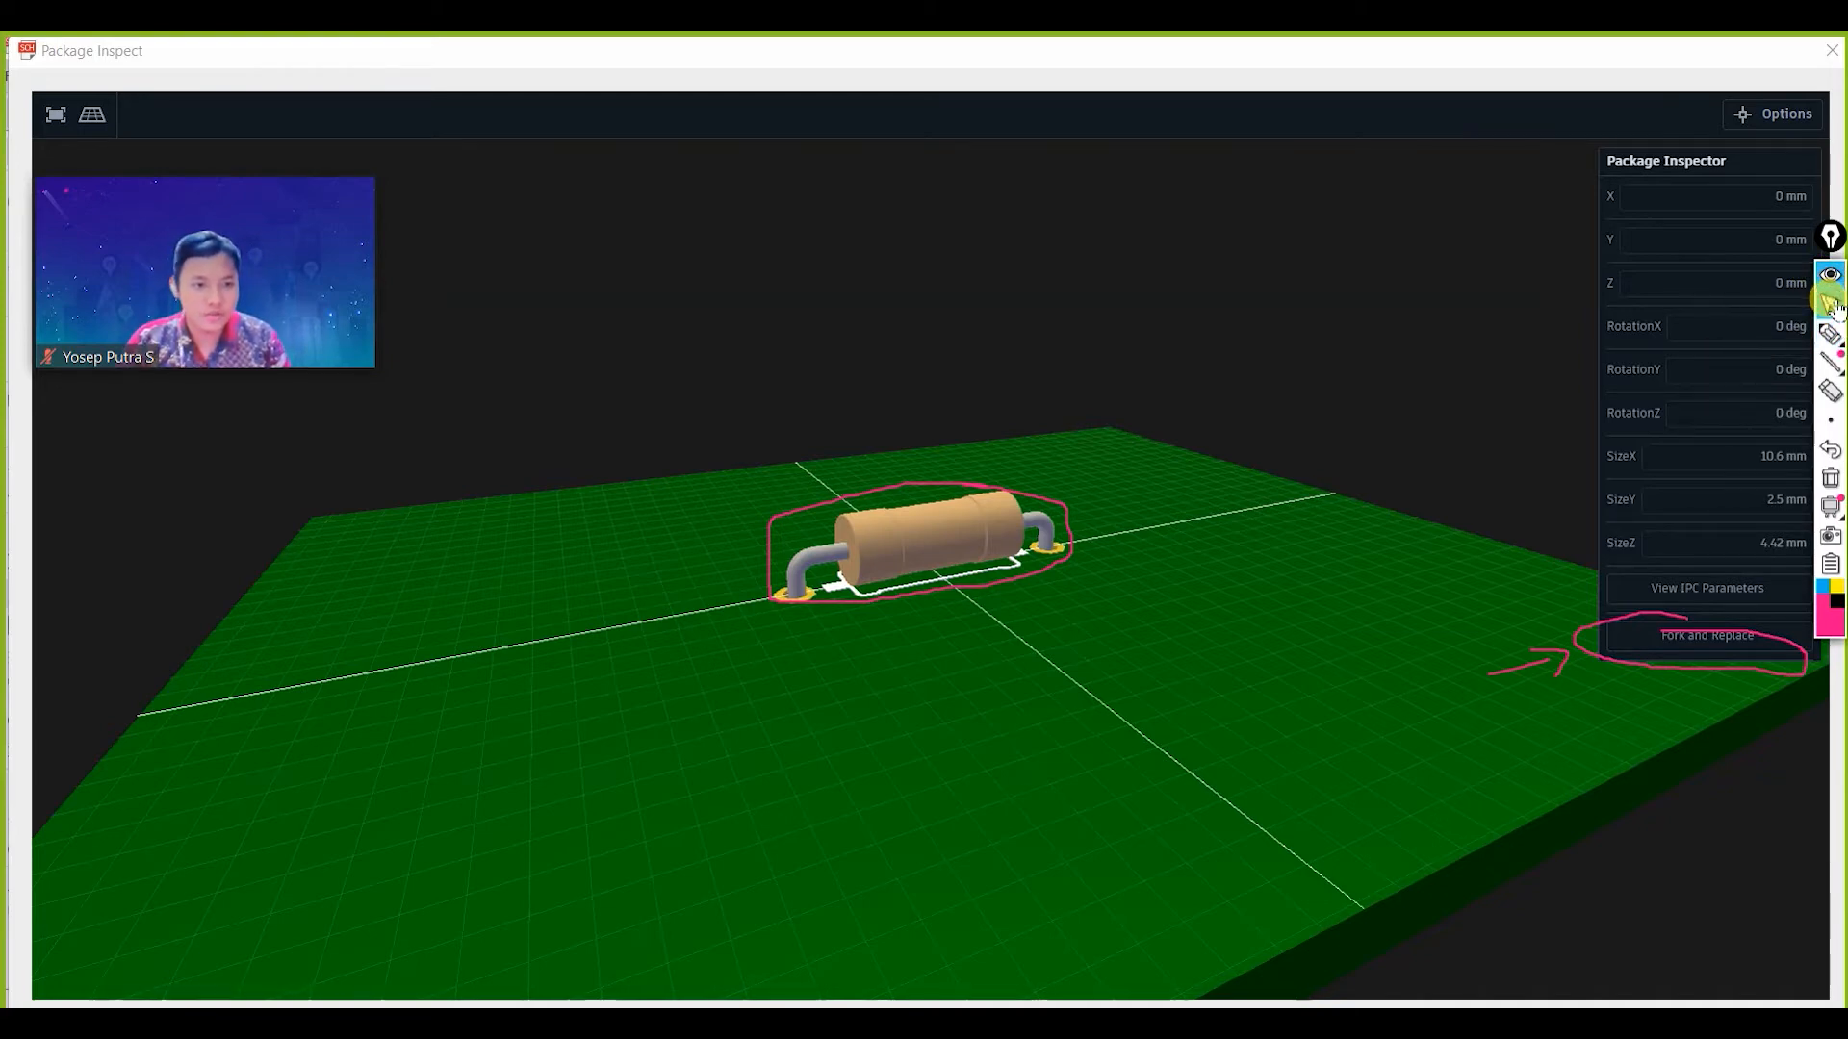
click(1695, 642)
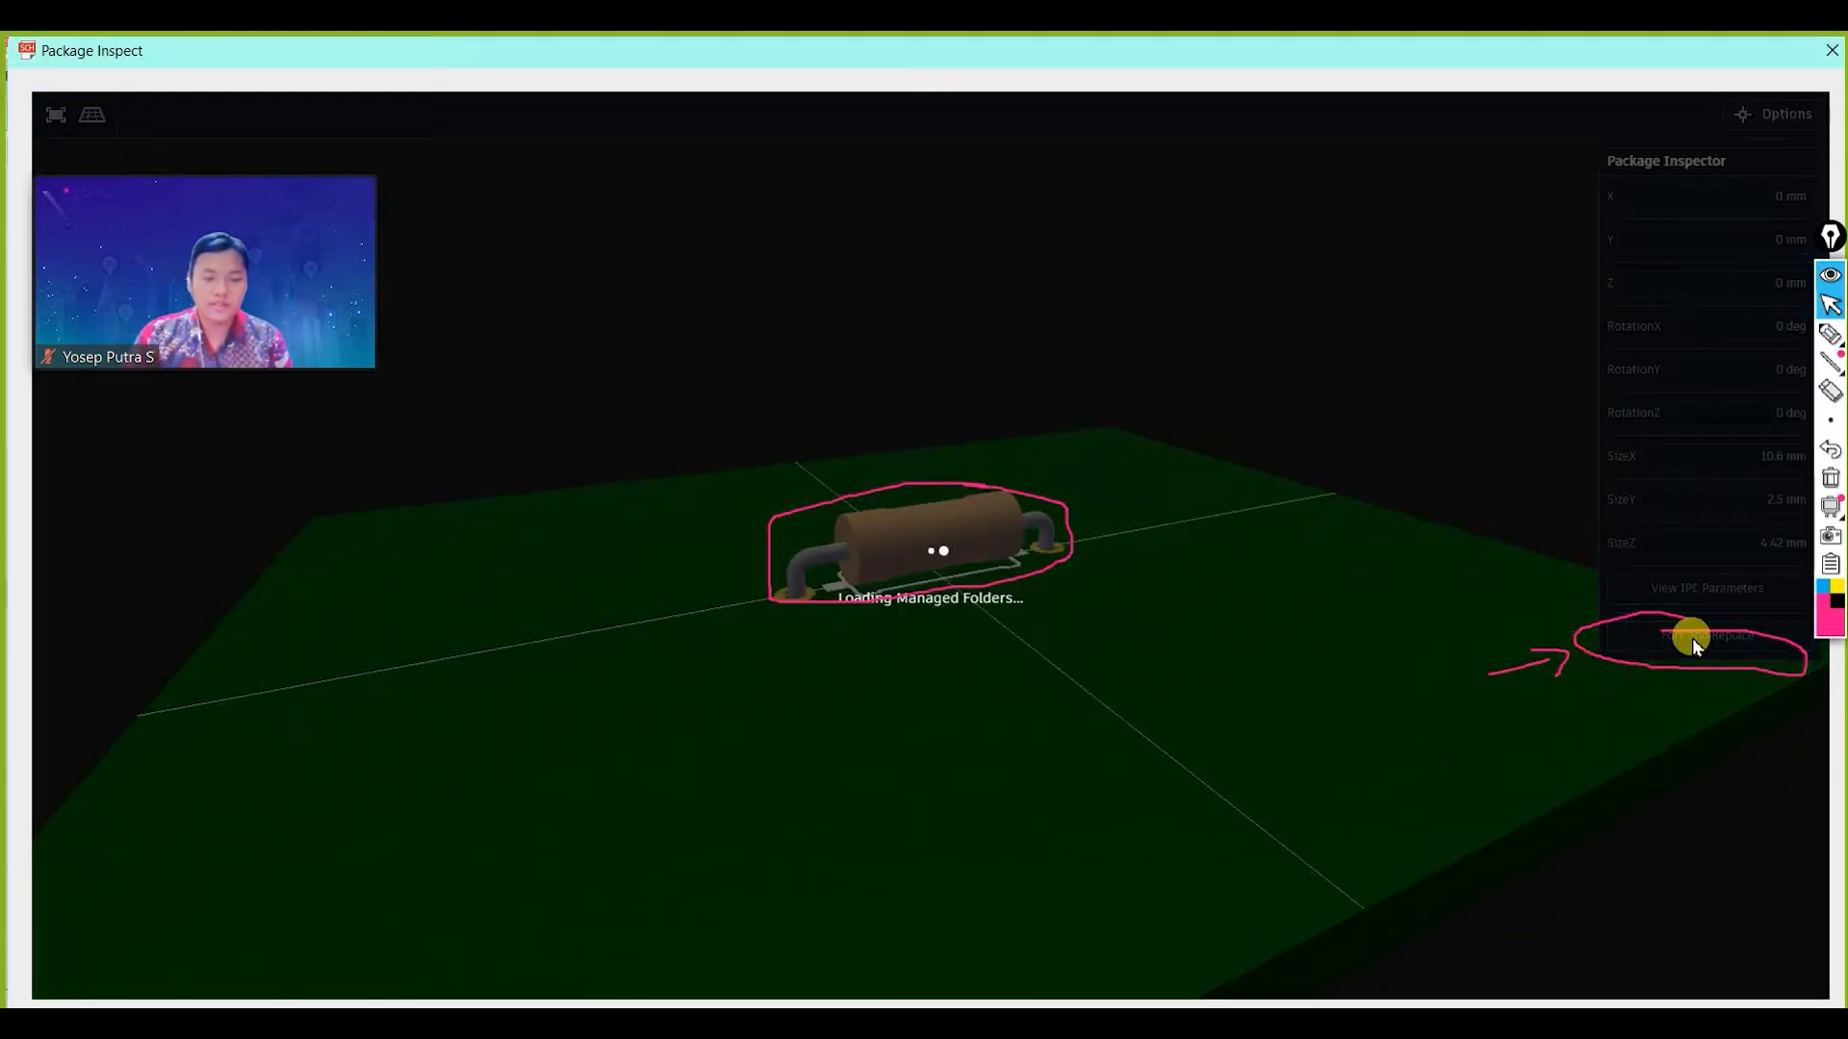
click(1827, 506)
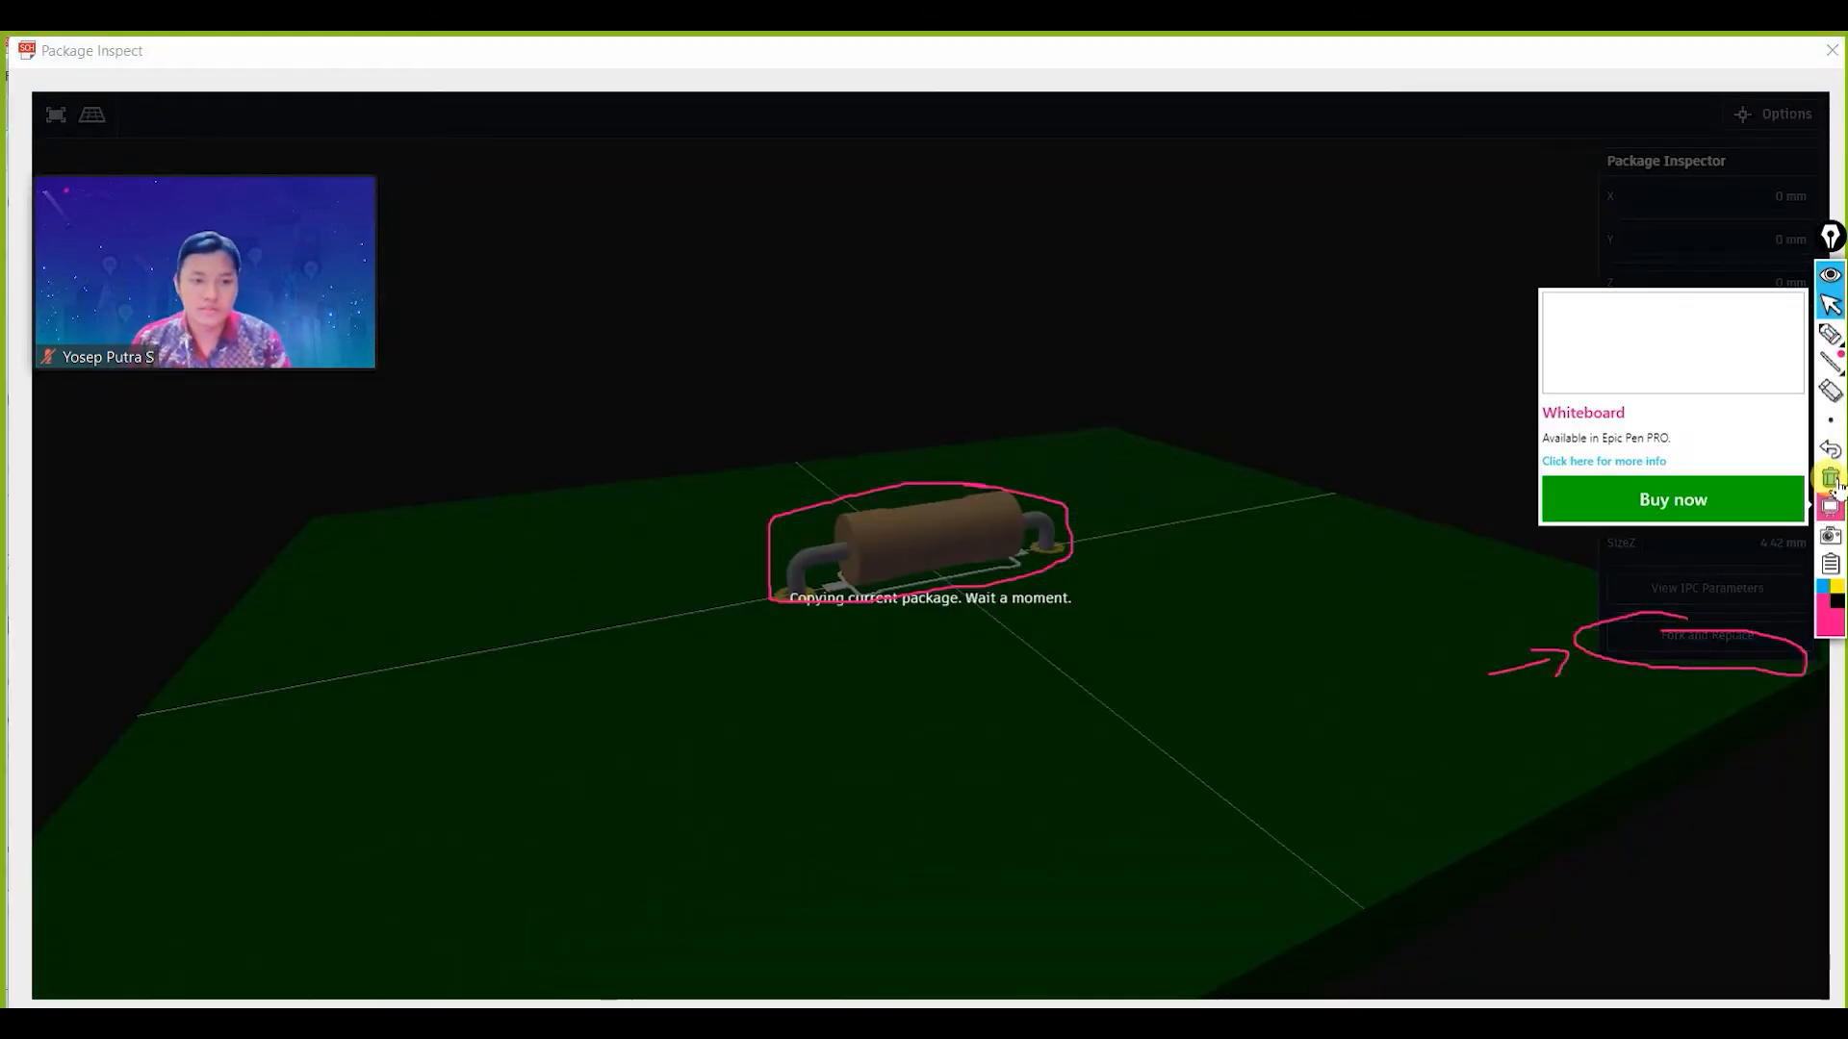
click(1832, 480)
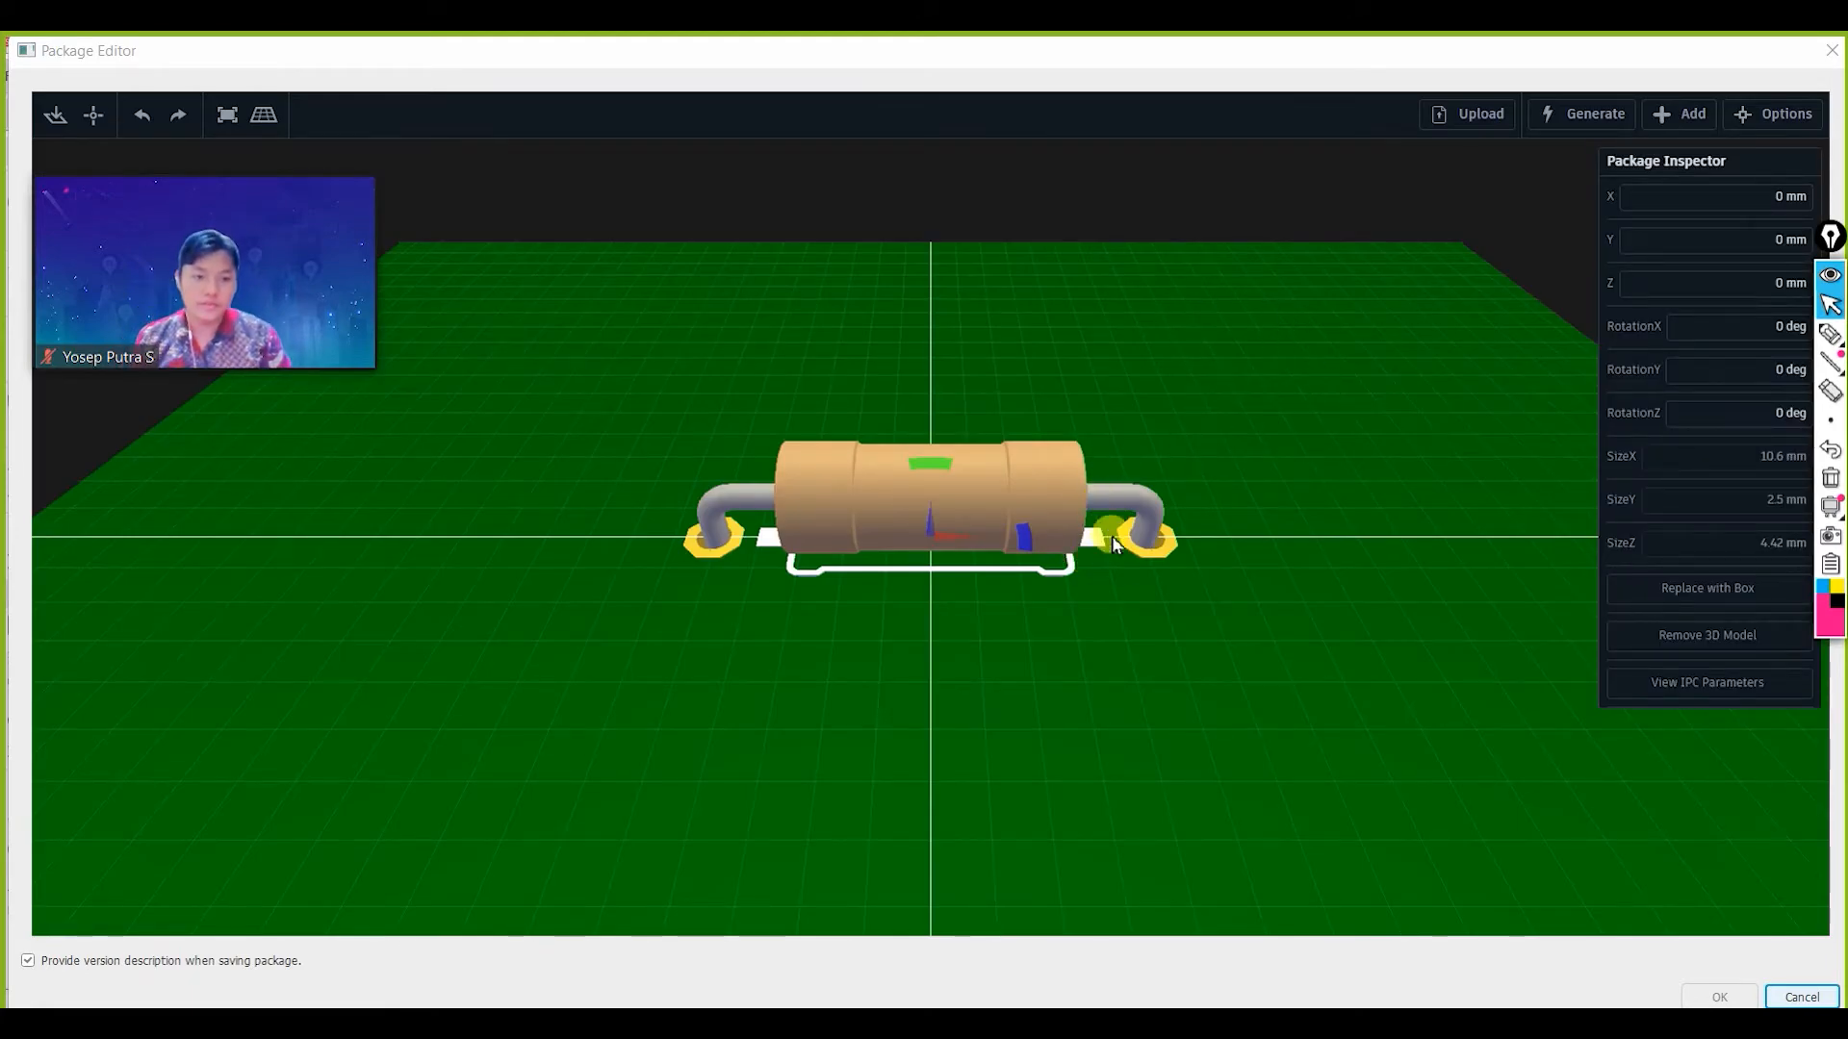
Remove the resistor's 3D model from the package and show the full list of model generators.
click(1738, 639)
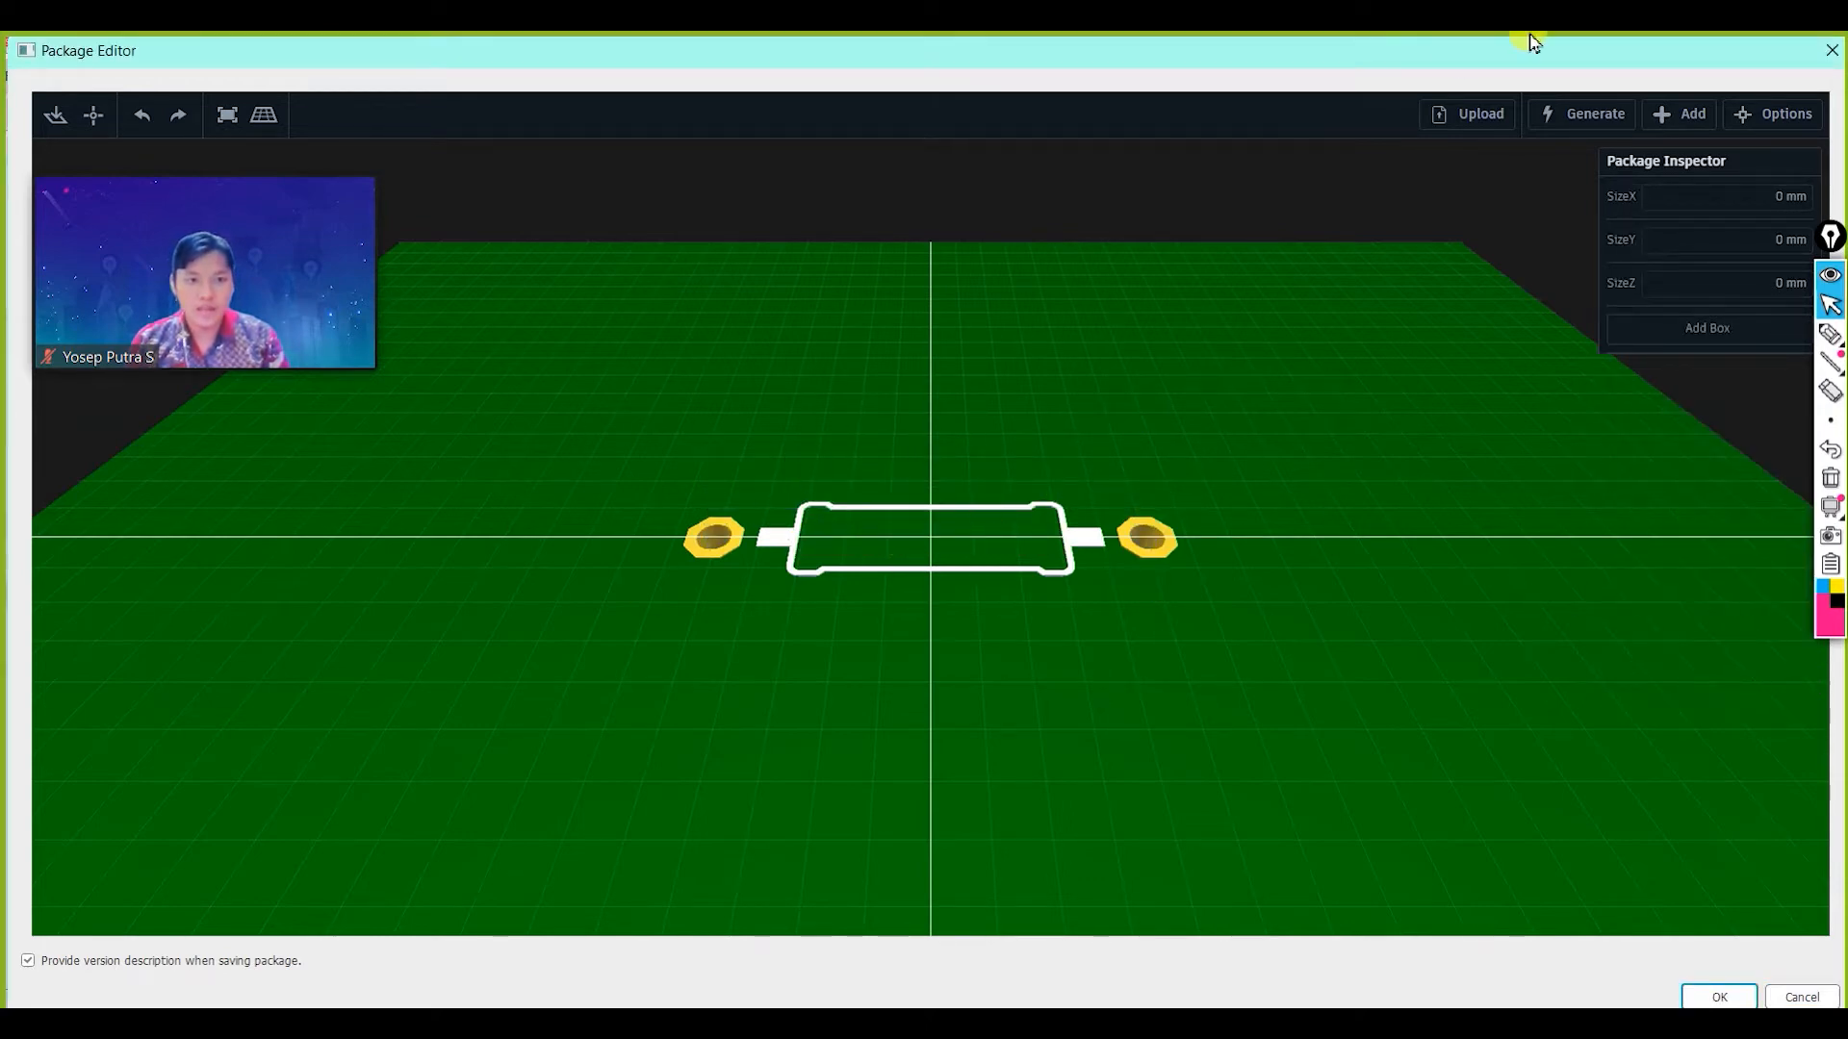
click(1595, 115)
drag(251, 236, 682, 246)
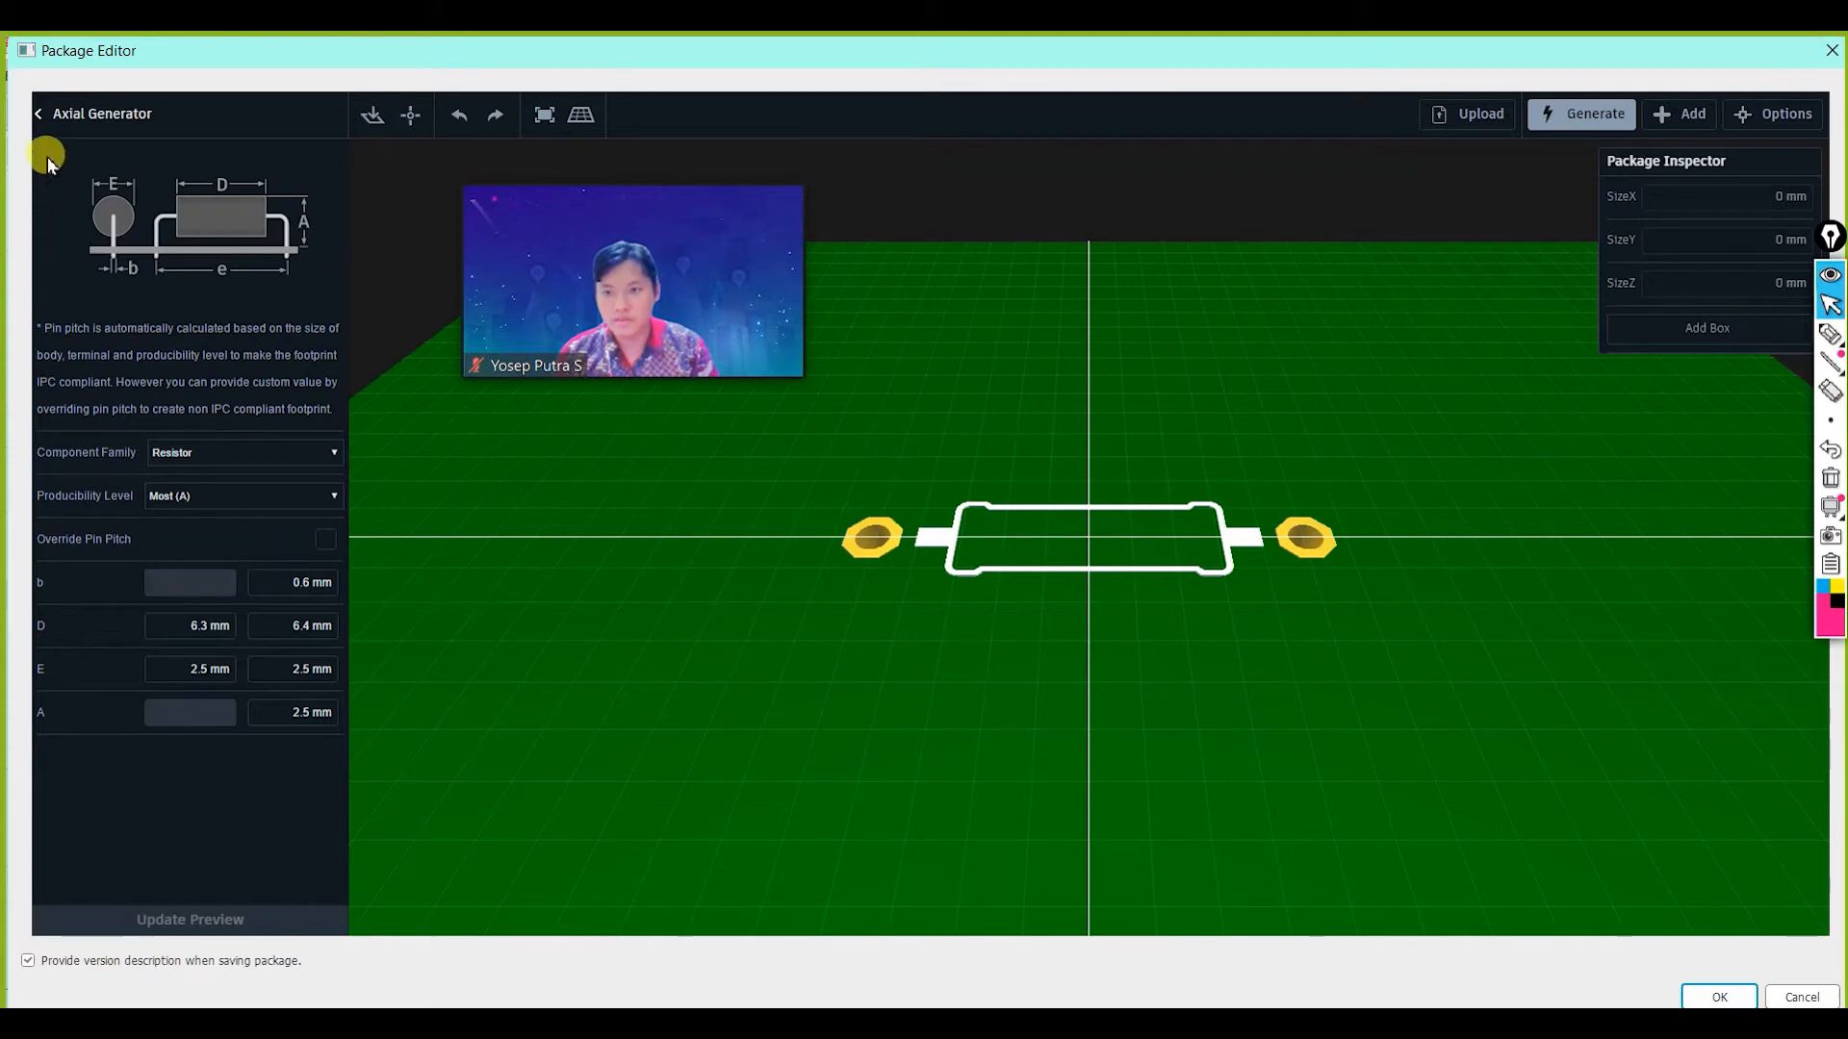
click(38, 114)
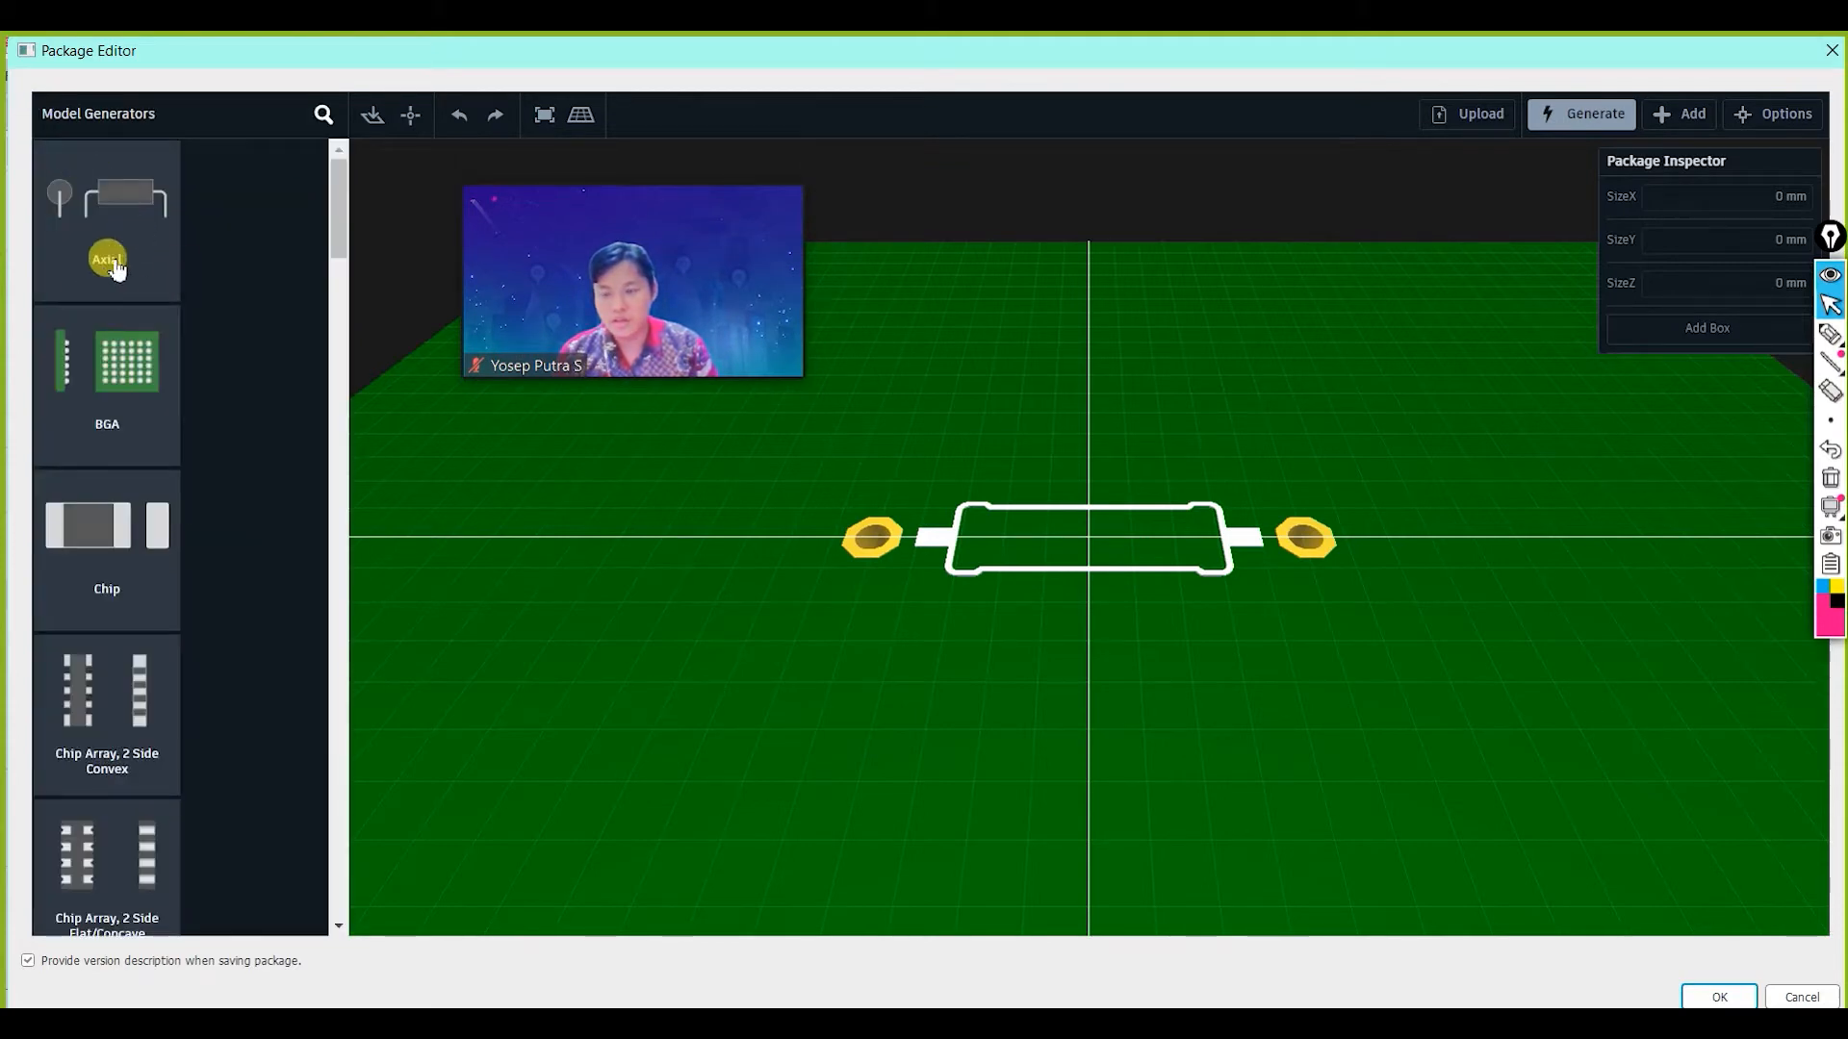
Examine the available model generators, including the crystal, DIP, pin header, radial LED and SOD types.
scroll(123, 274, down, 1)
scroll(123, 308, down, 2)
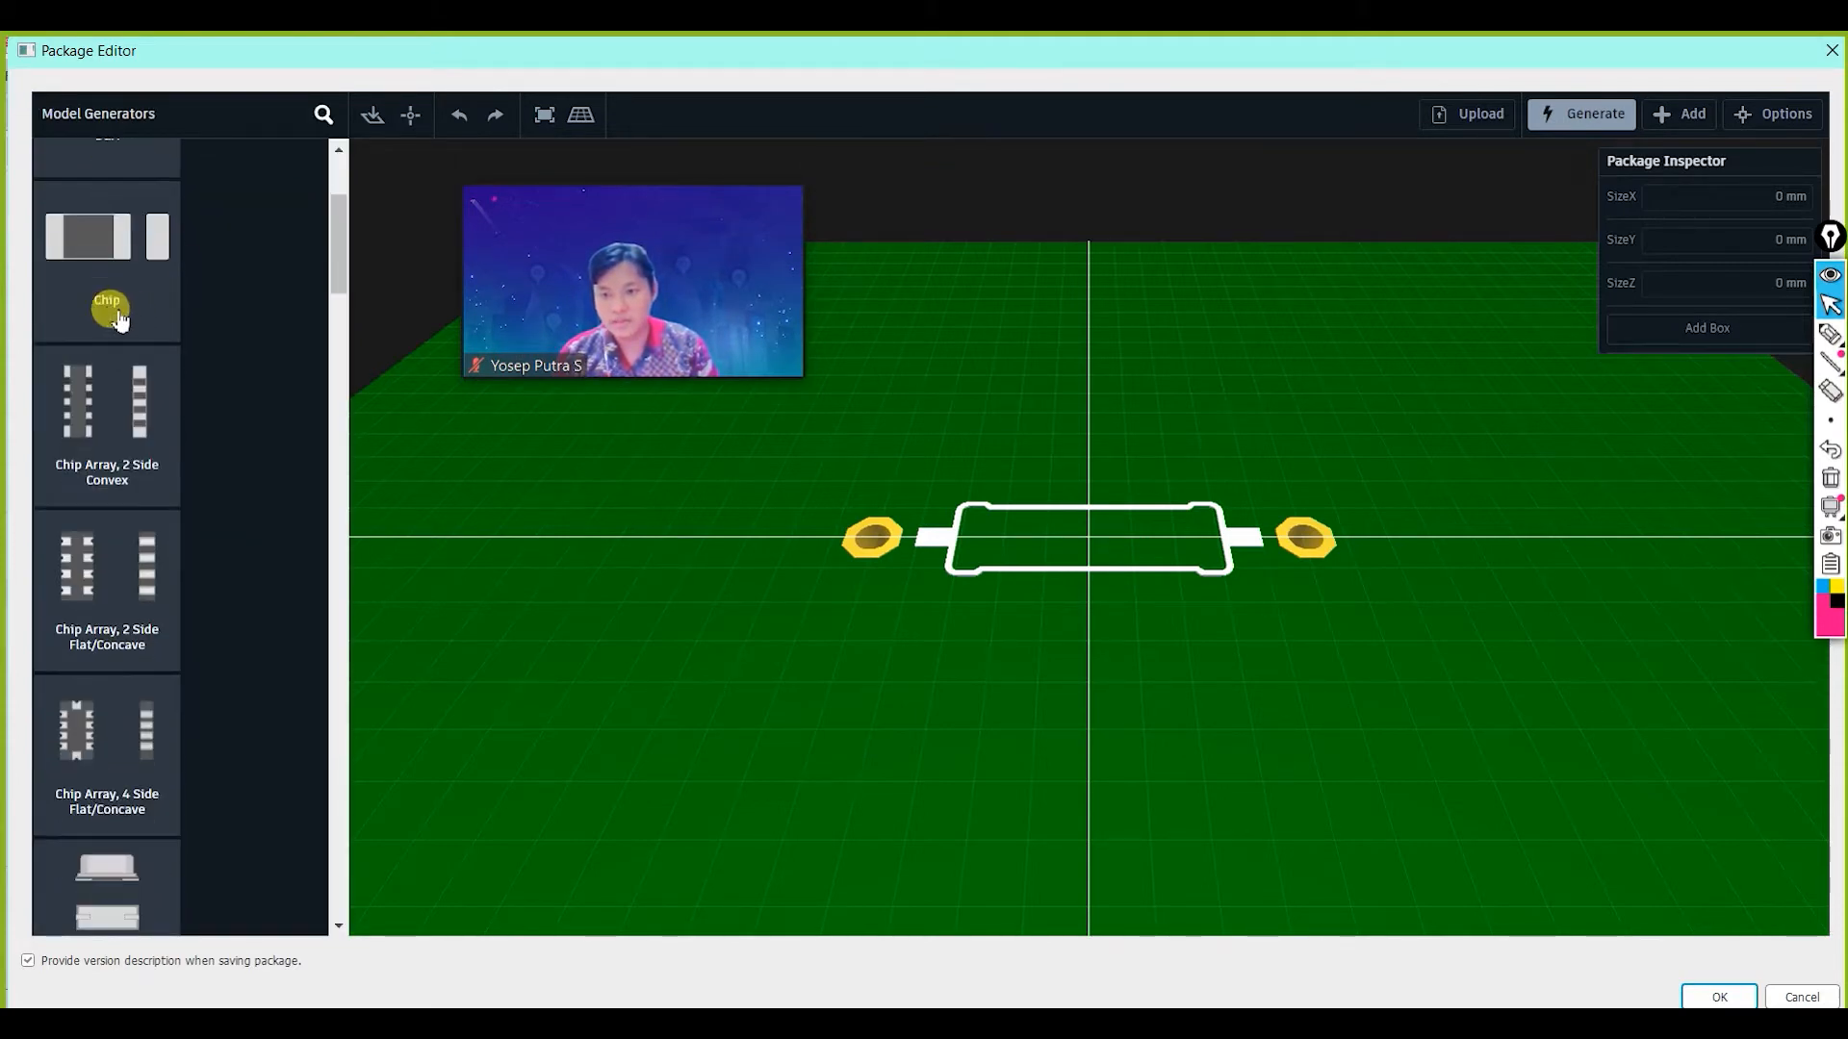
scroll(124, 358, down, 2)
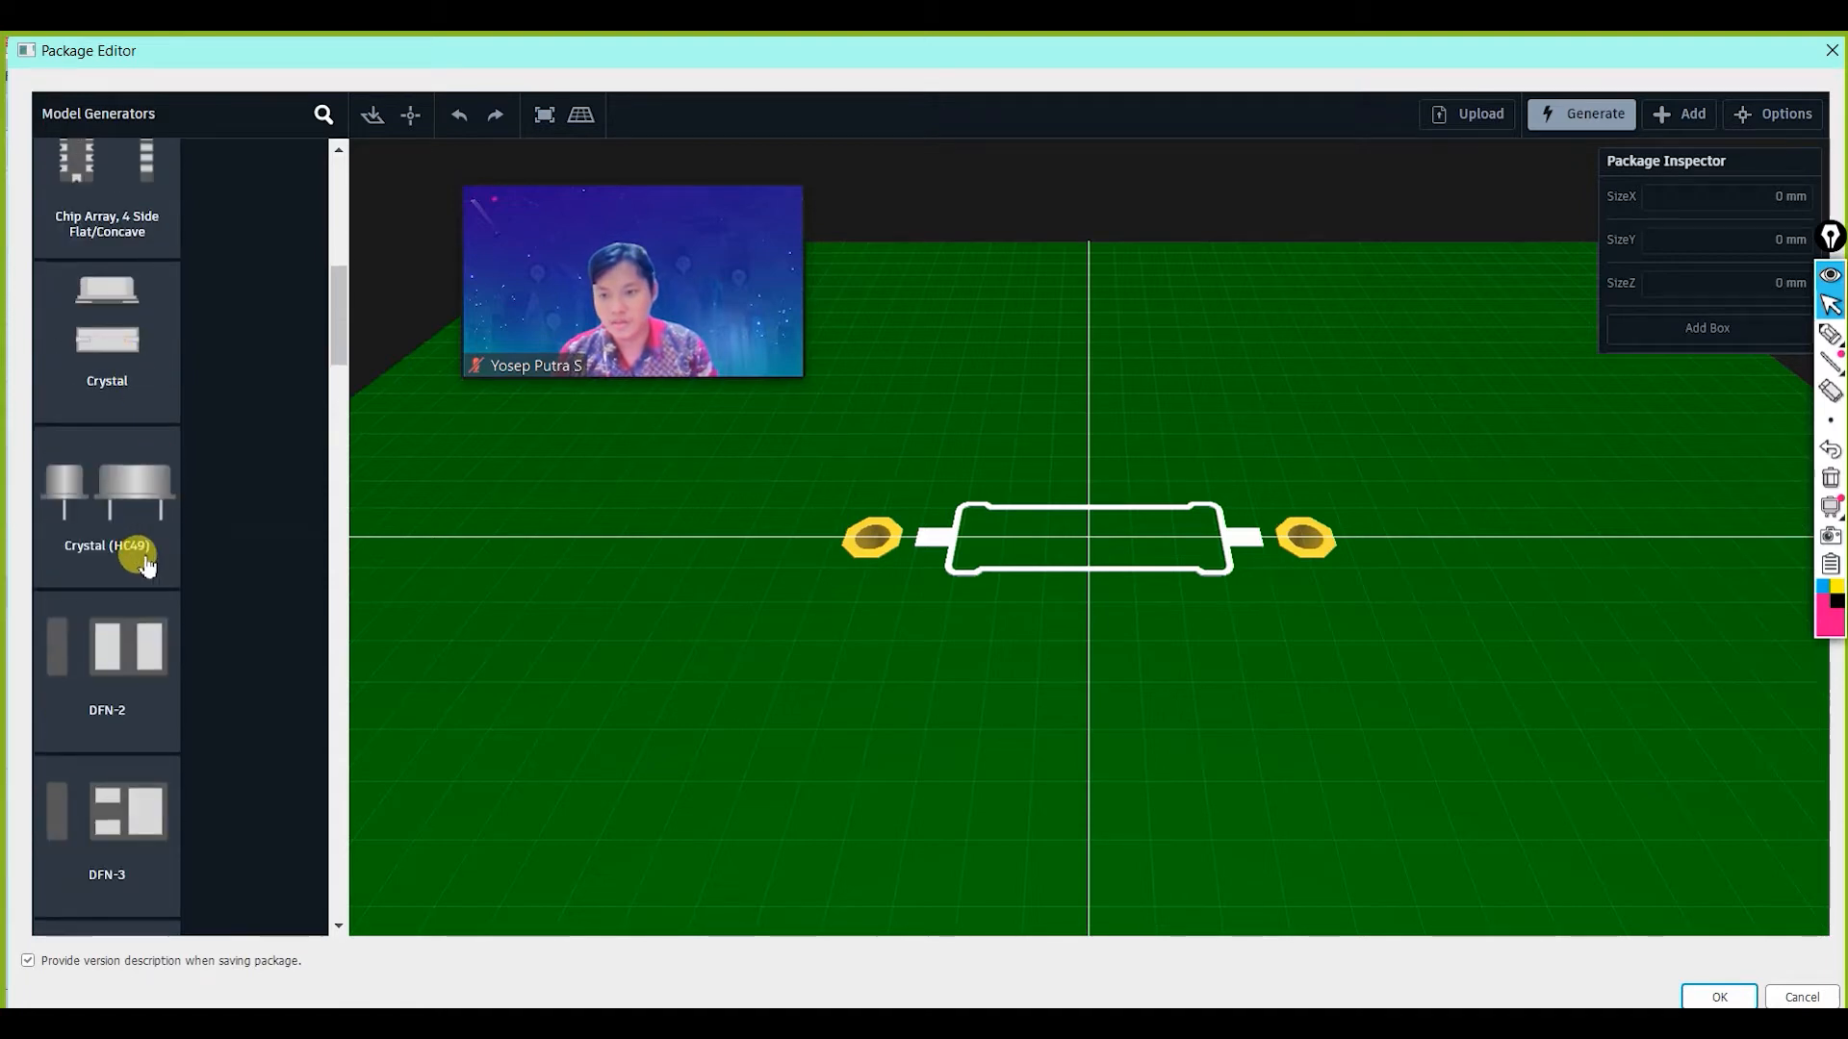
scroll(132, 560, down, 1)
scroll(132, 564, down, 6)
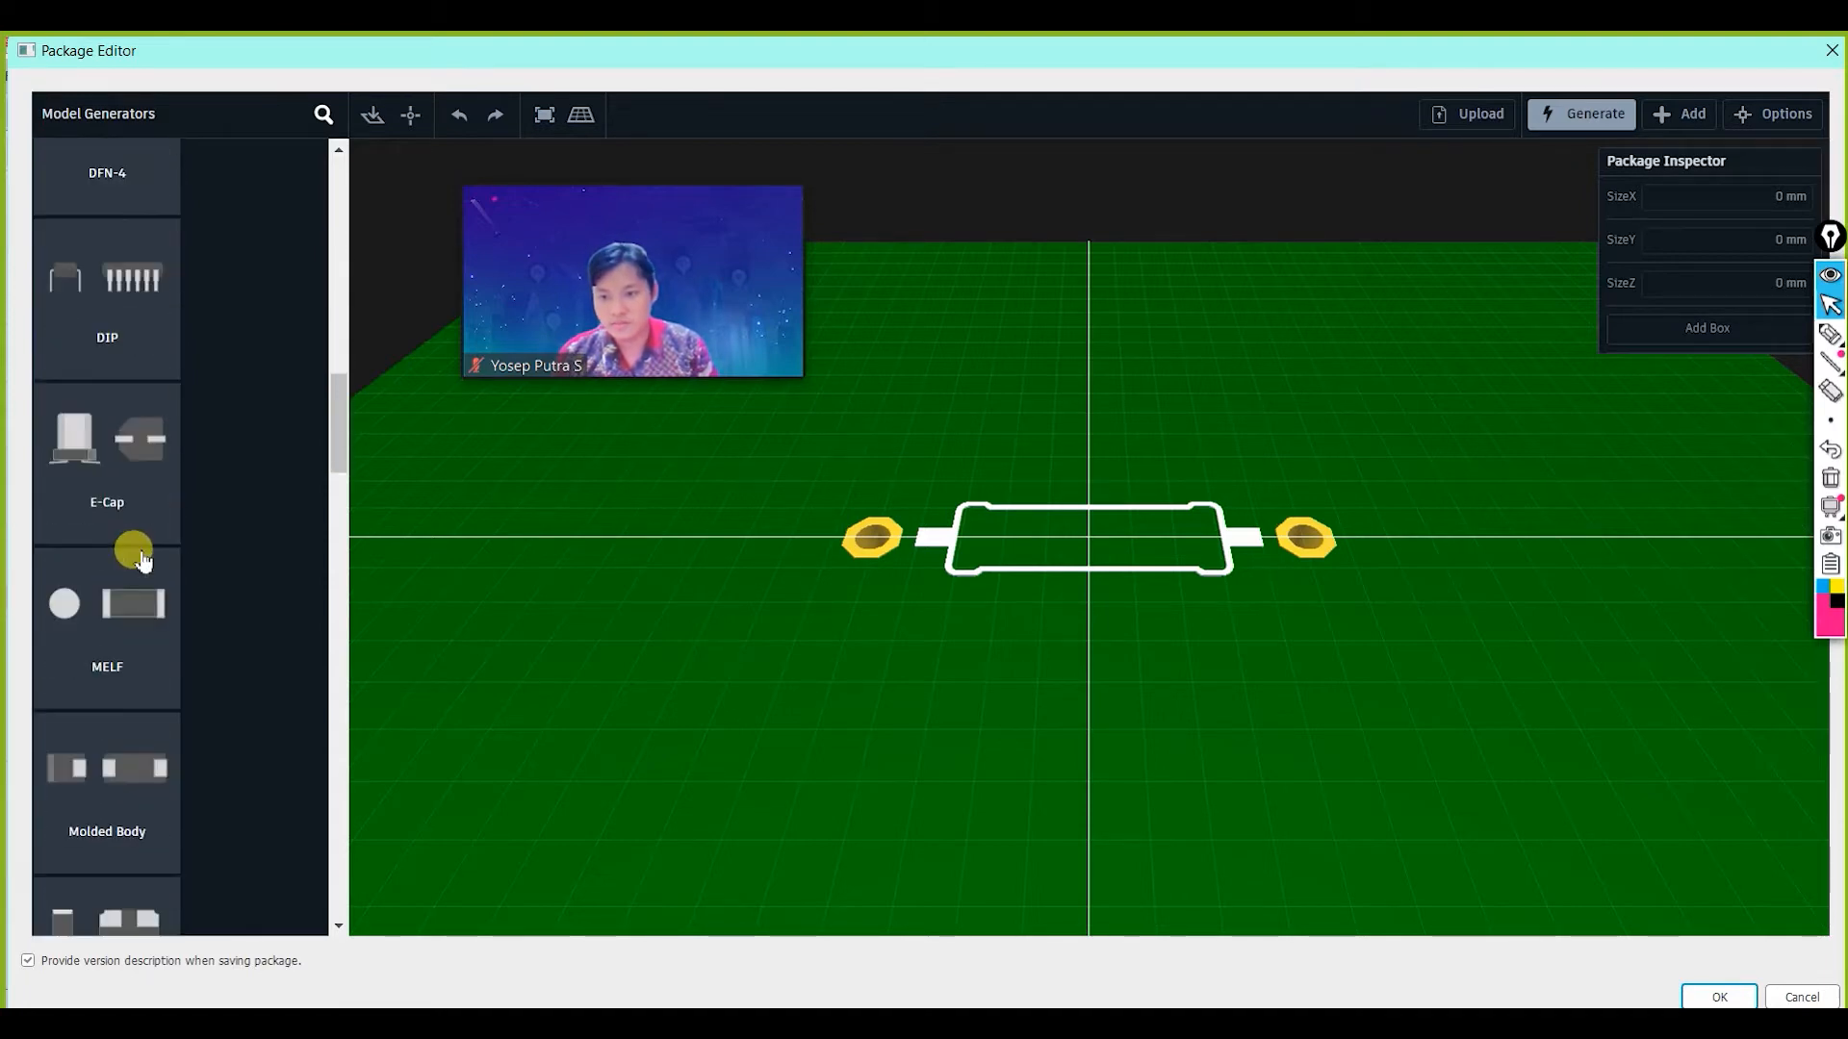
scroll(135, 558, down, 6)
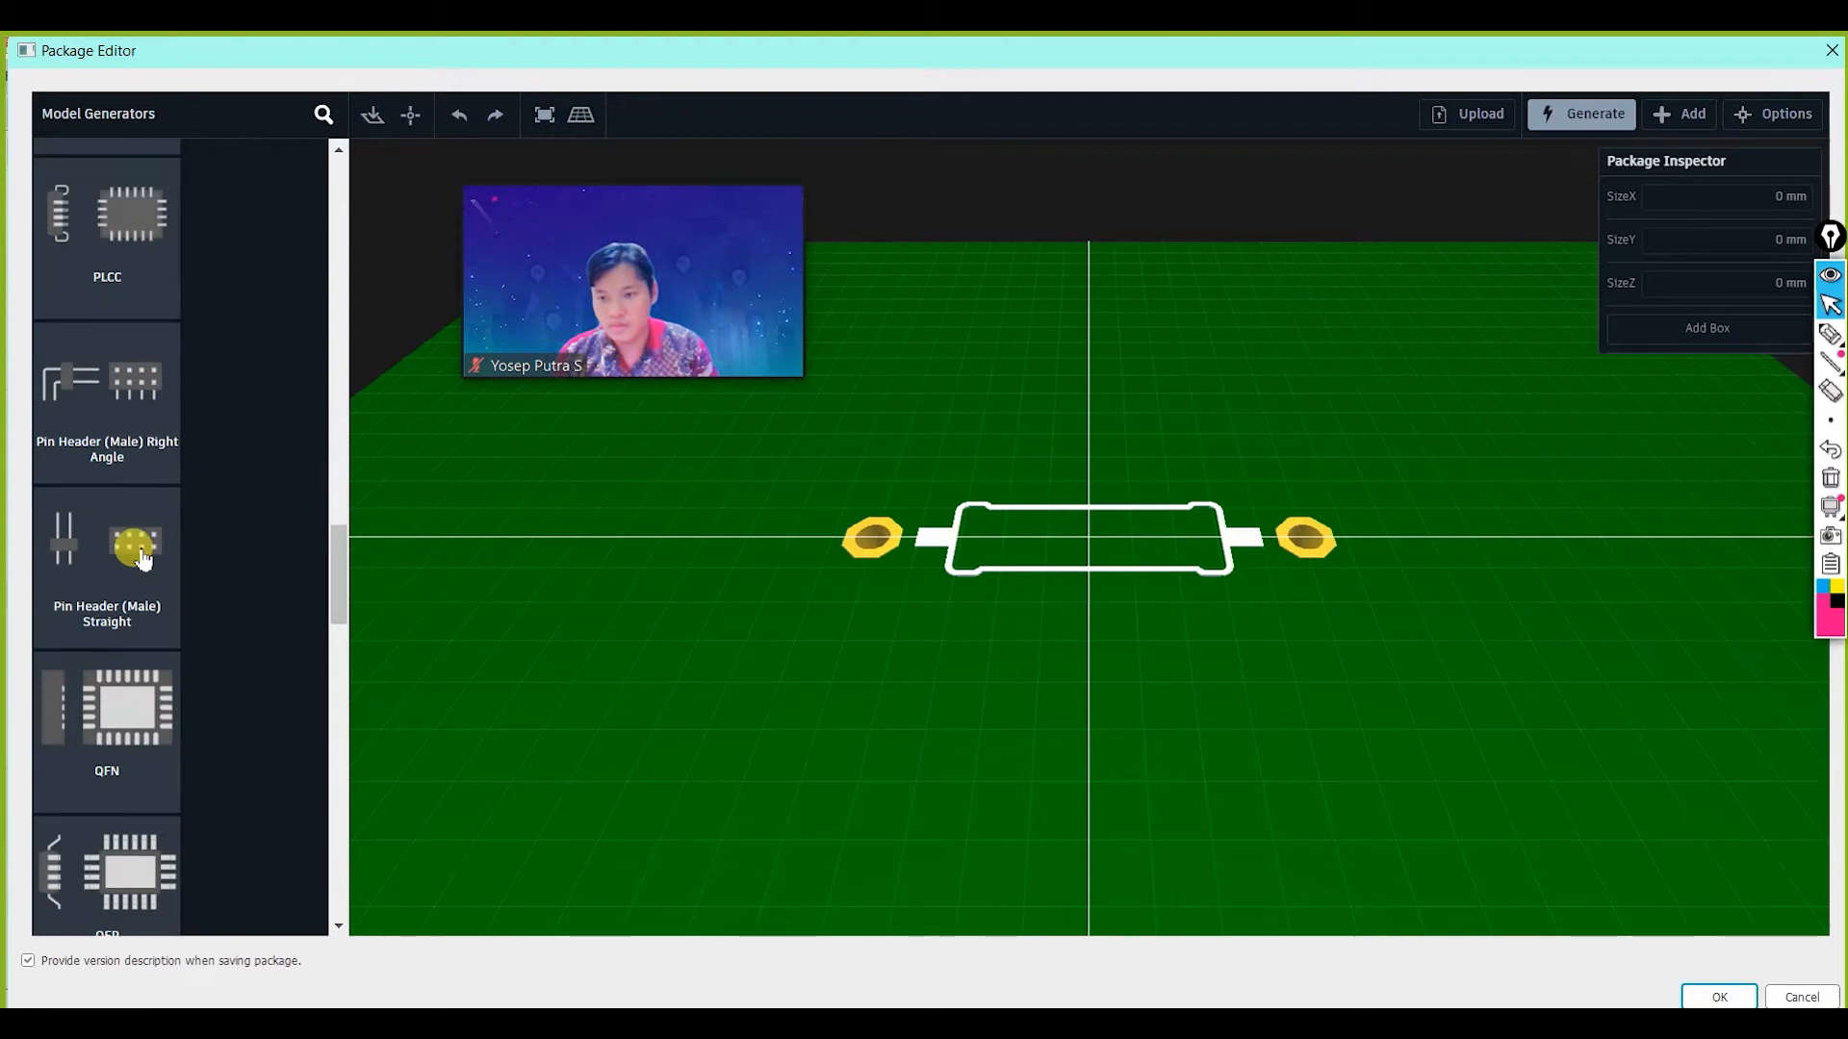
scroll(89, 448, down, 4)
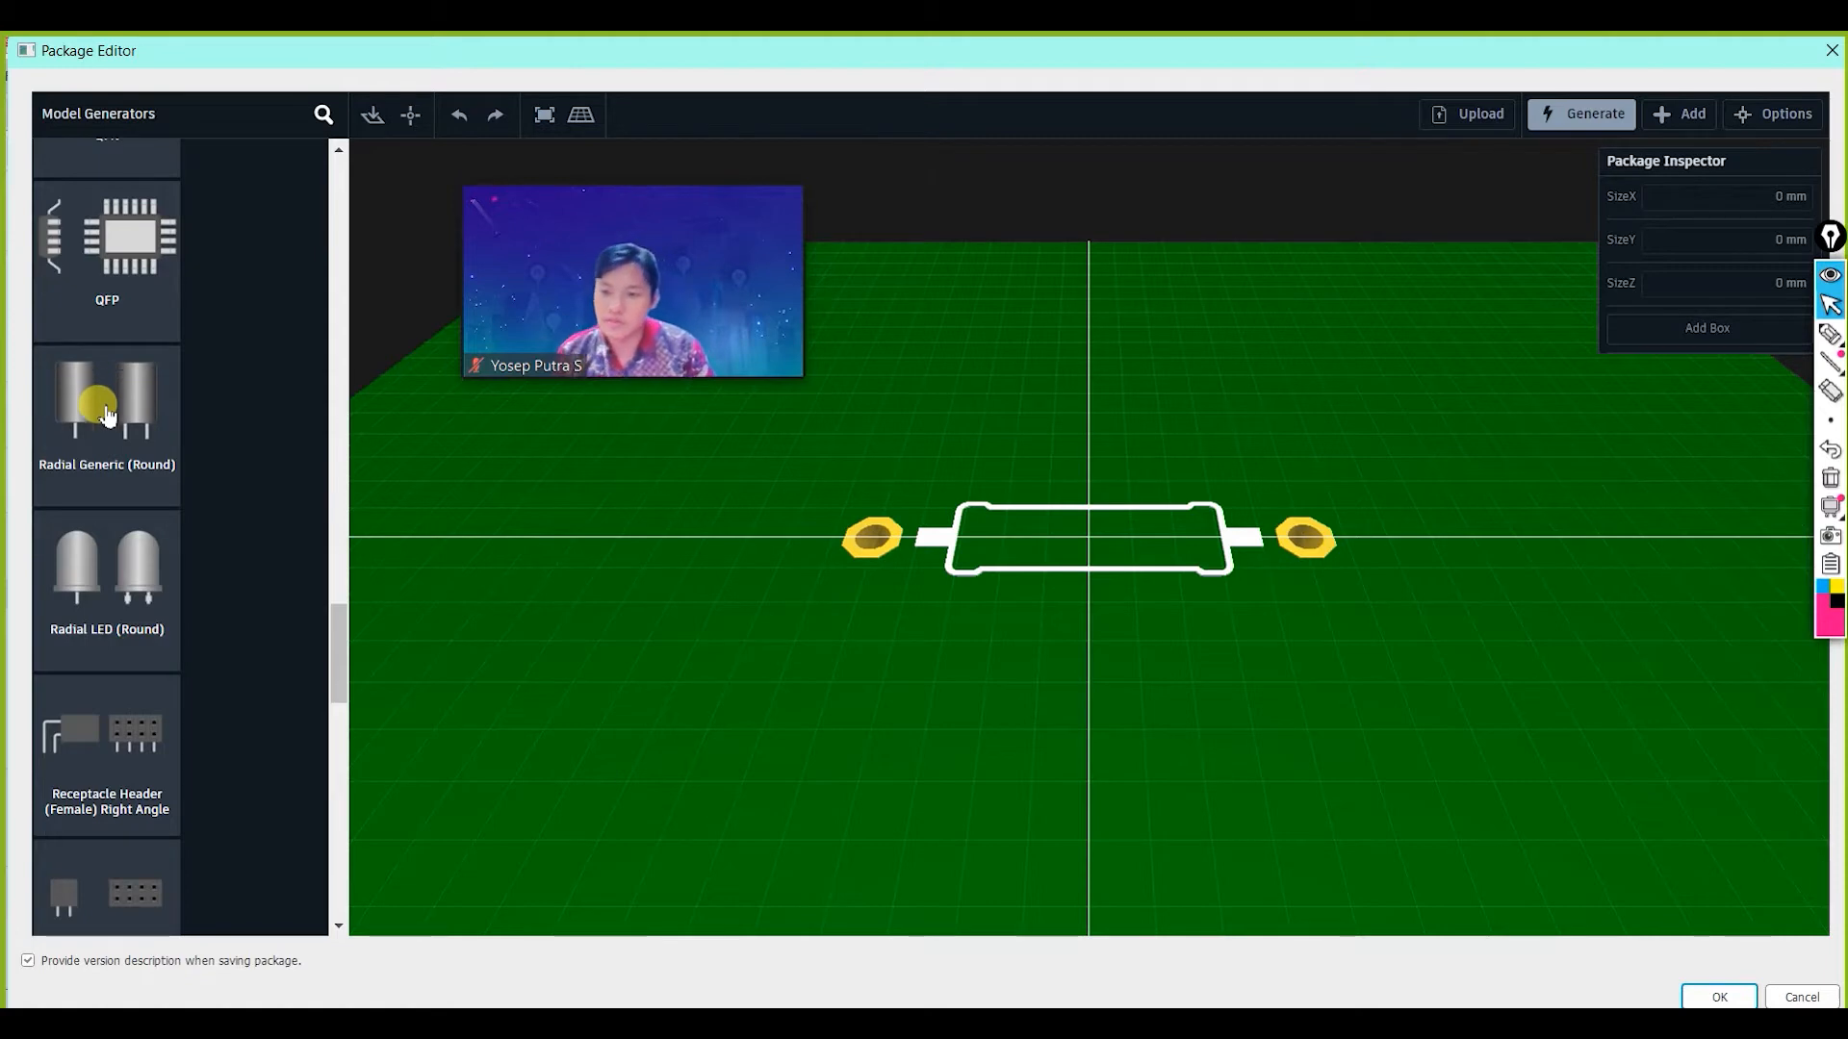
scroll(116, 433, down, 4)
scroll(132, 453, down, 4)
scroll(125, 438, up, 7)
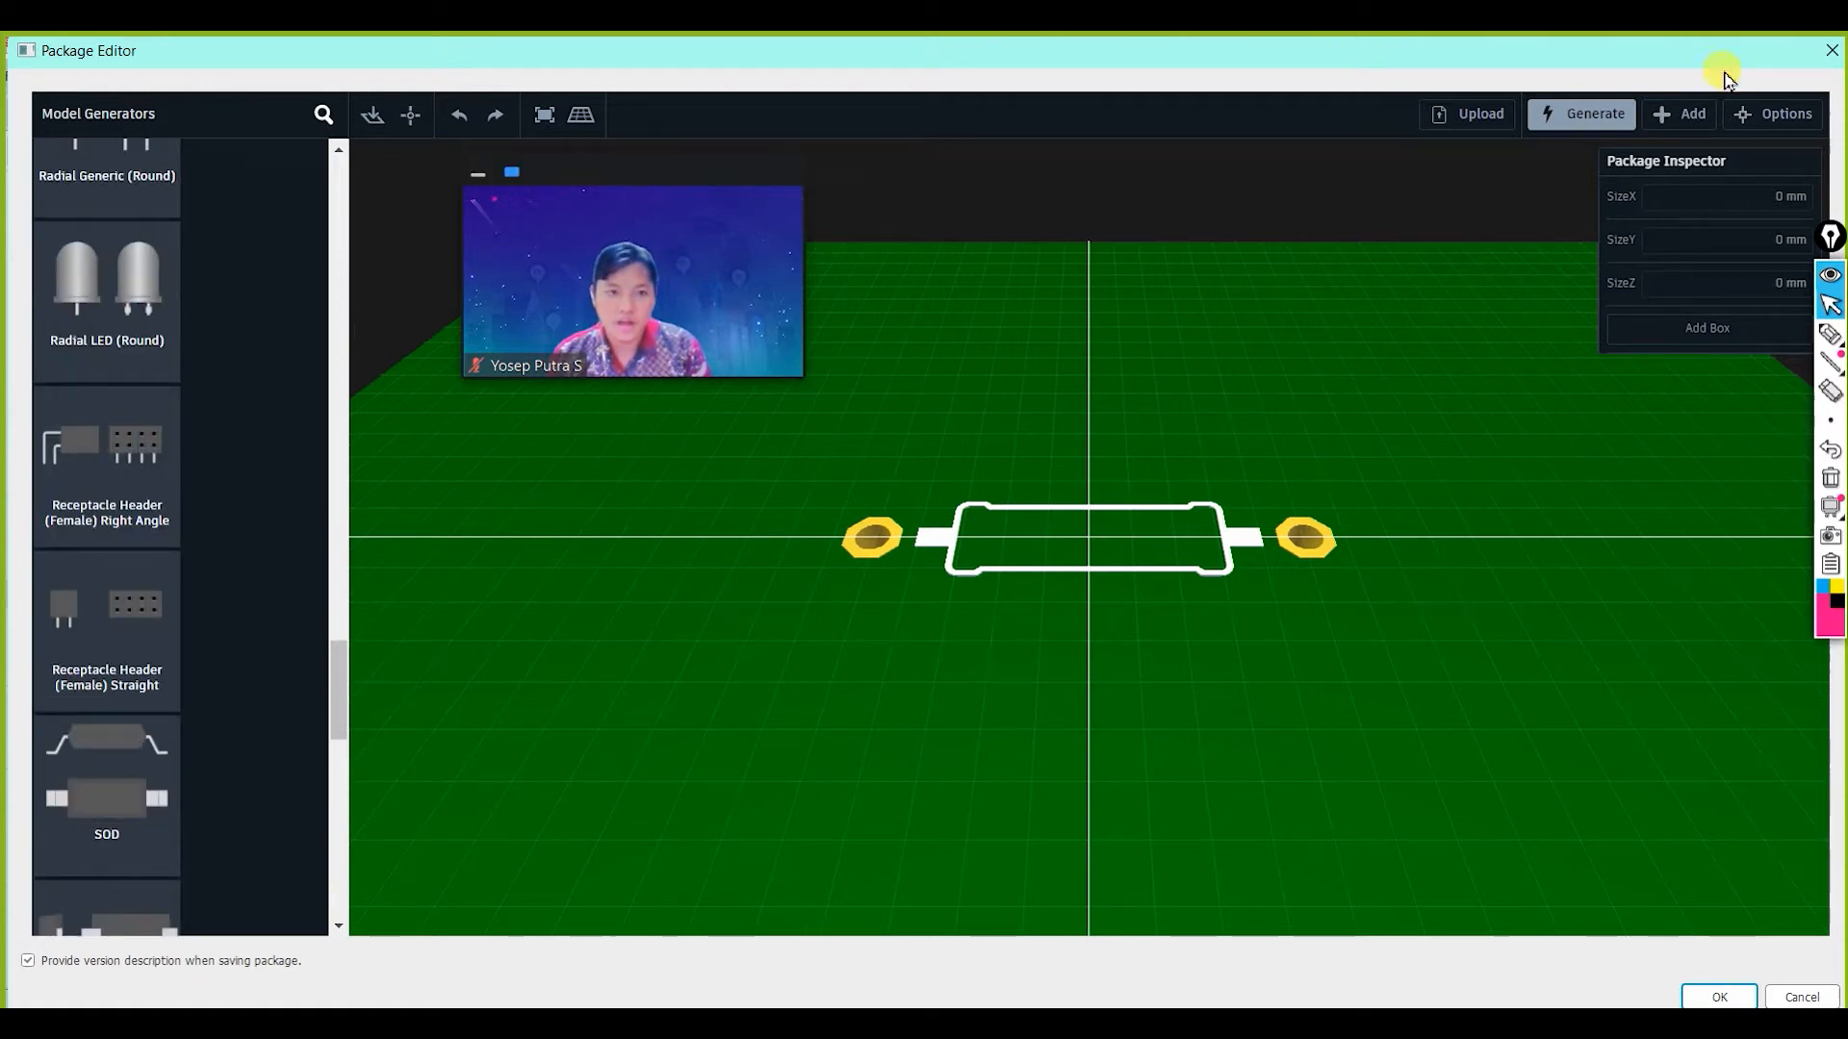
Add the R2 blue resistor model from My Models to the empty package.
click(1691, 115)
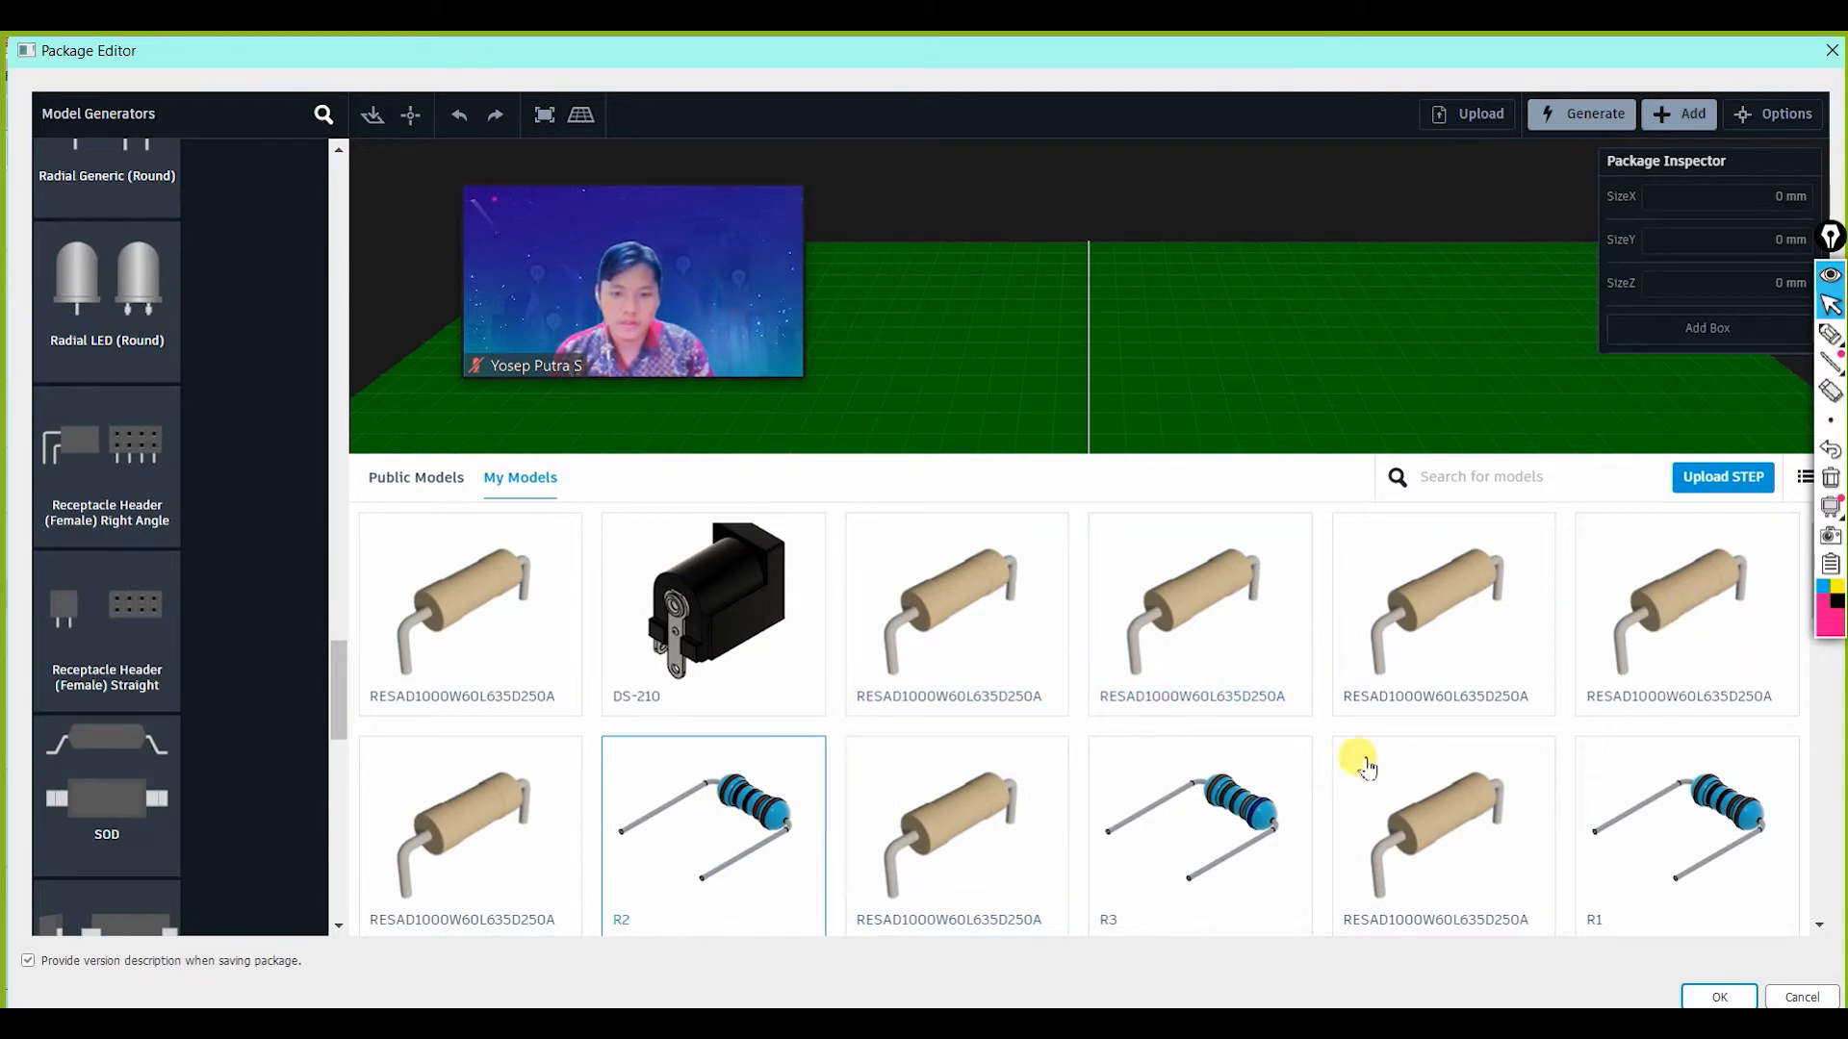
click(683, 818)
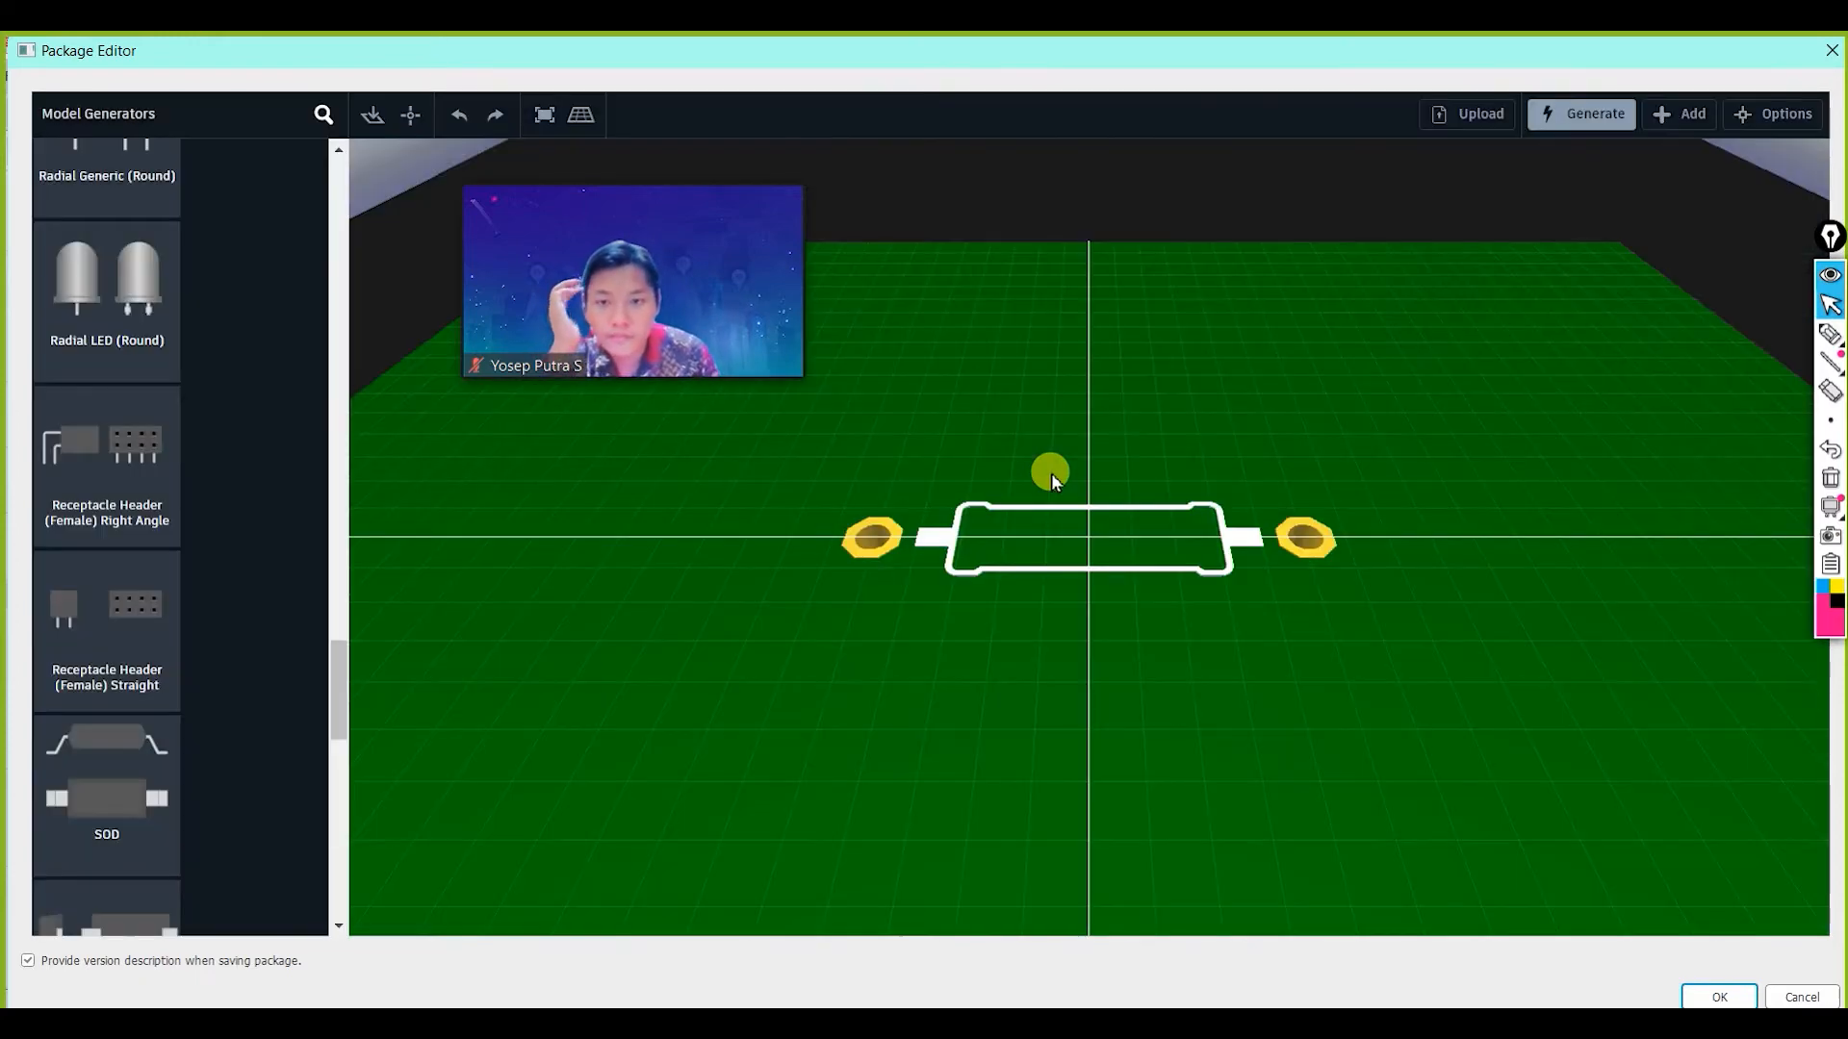
scroll(1147, 535, down, 10)
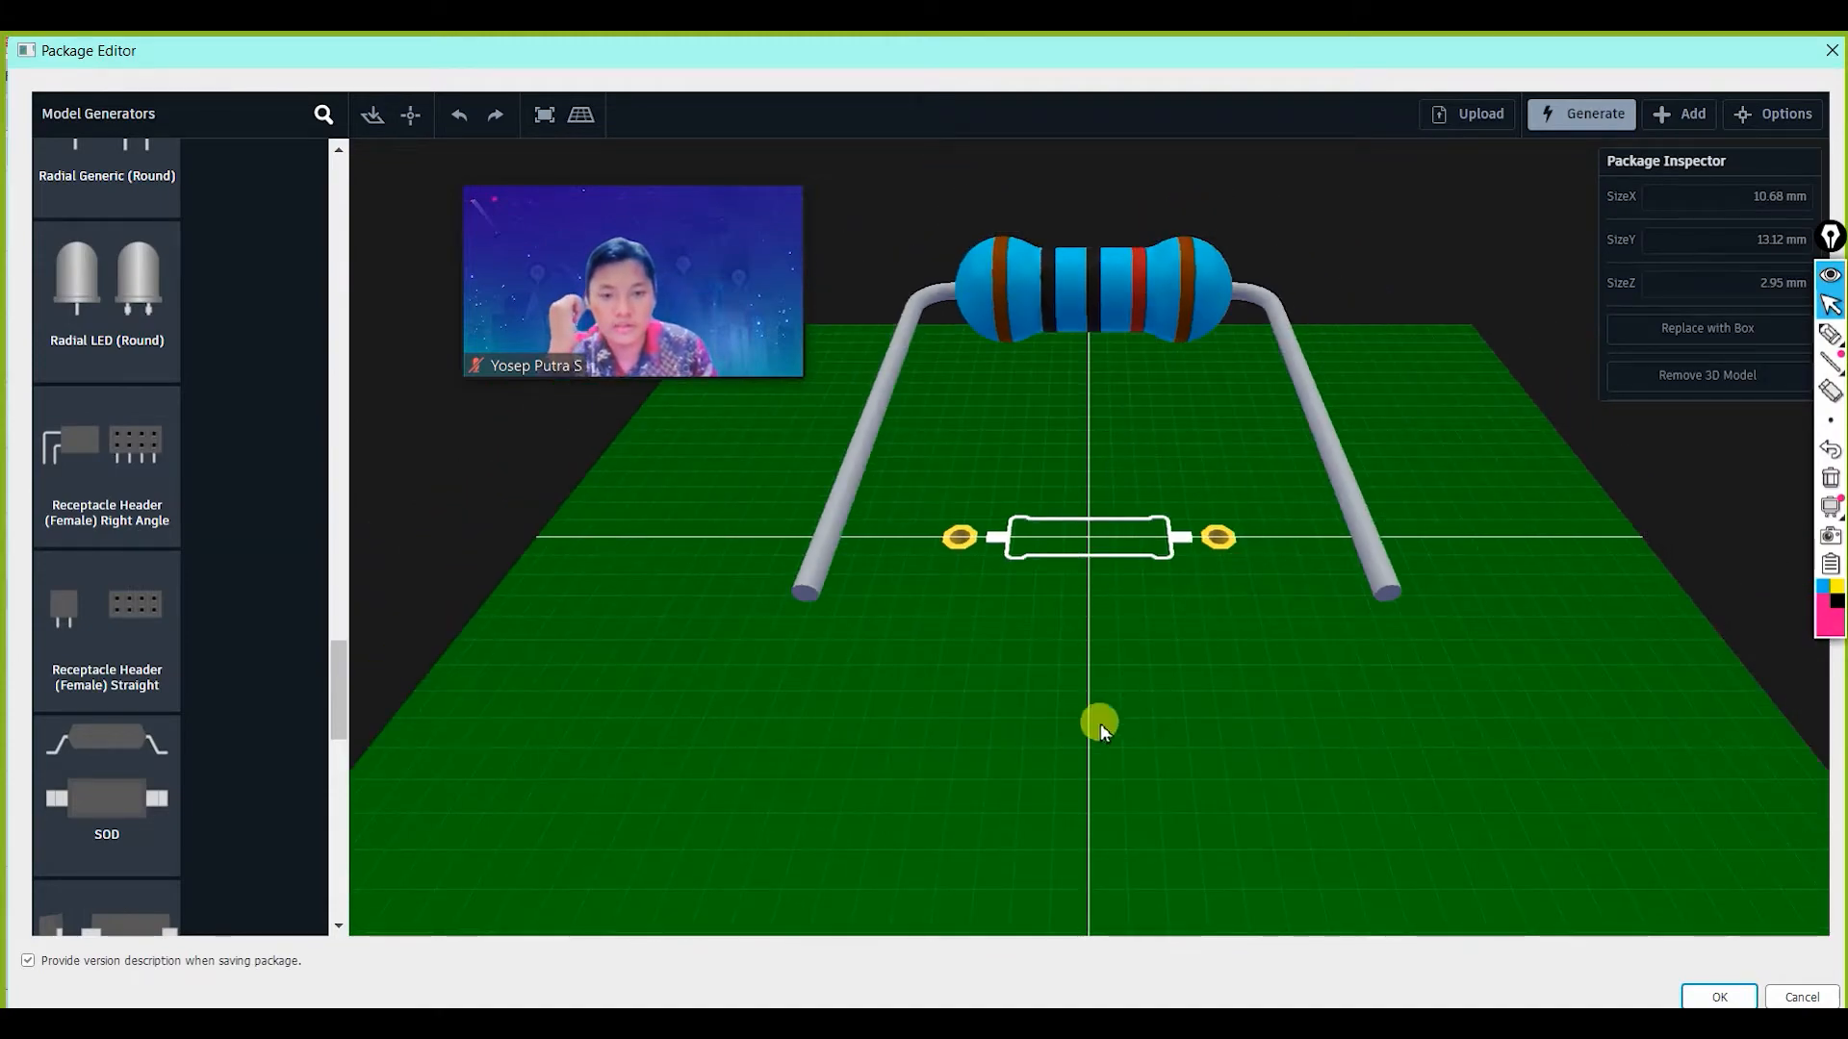
Examine the blue resistor model's orientation and offset from the footprint pads from several angles.
drag(1038, 720, 1382, 751)
click(1112, 486)
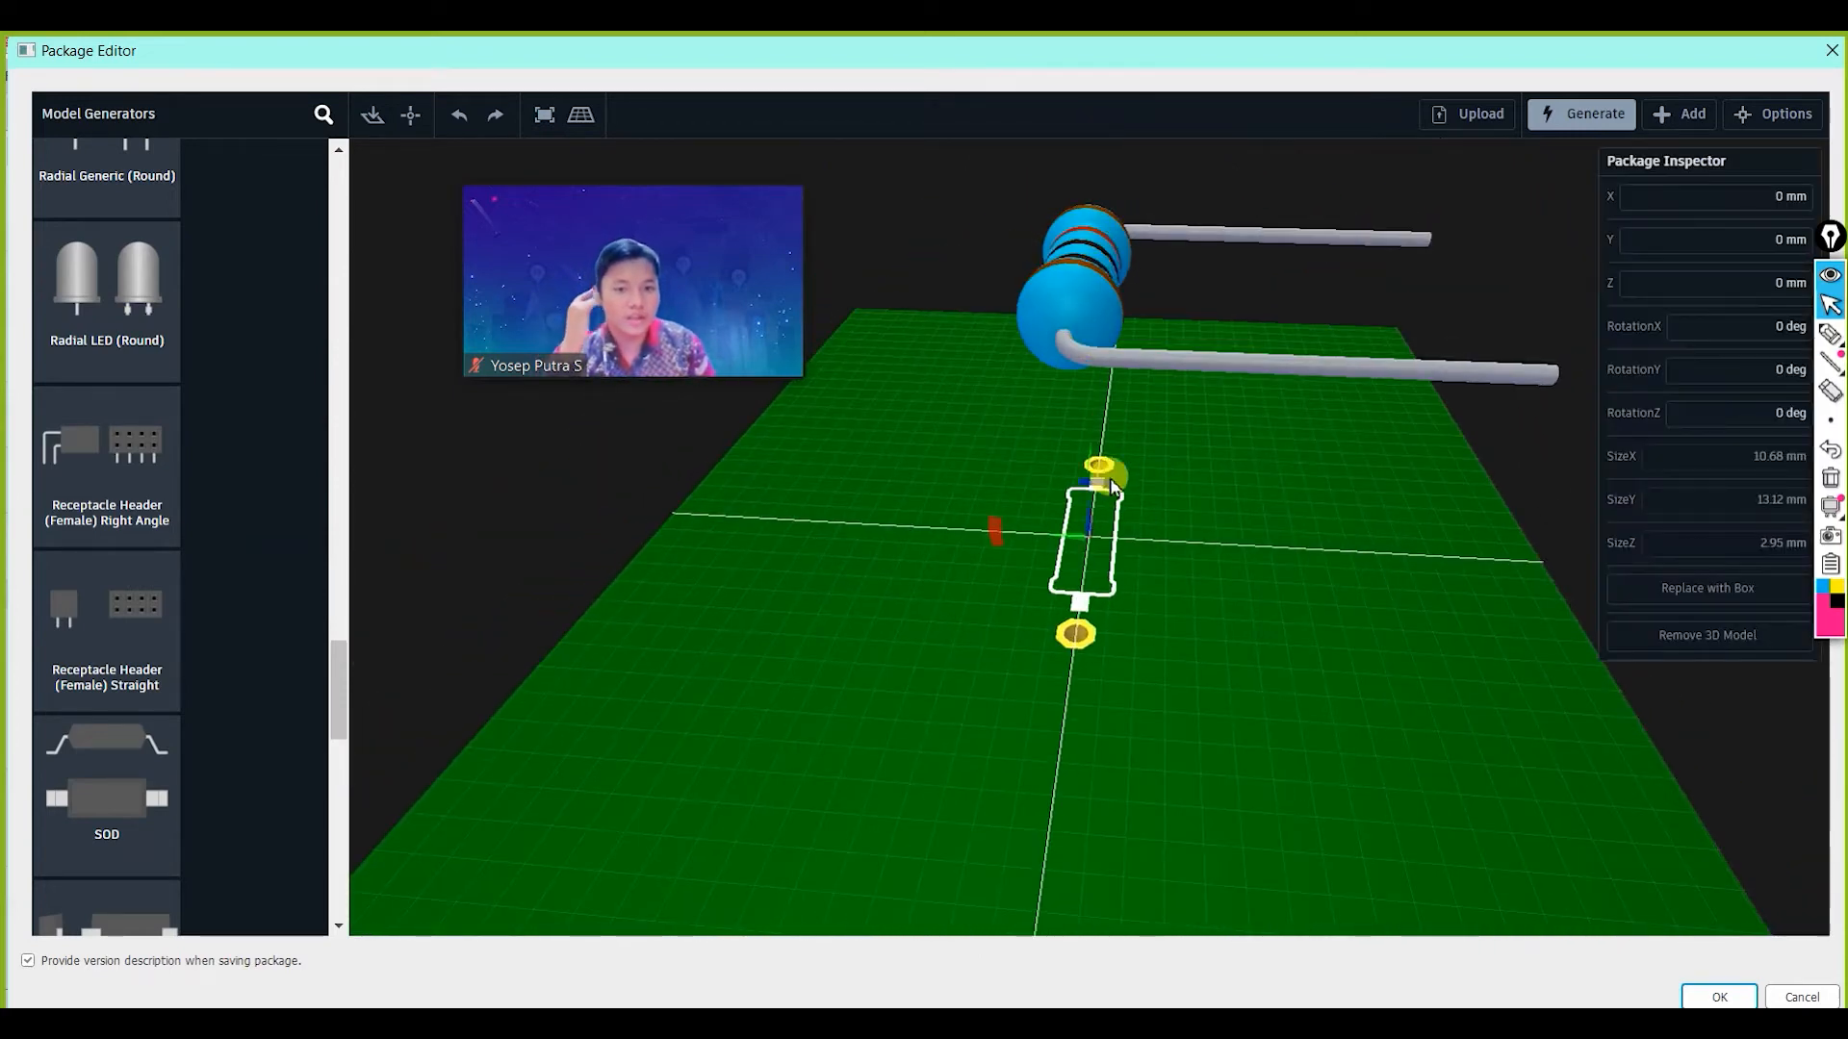
scroll(1182, 619, down, 5)
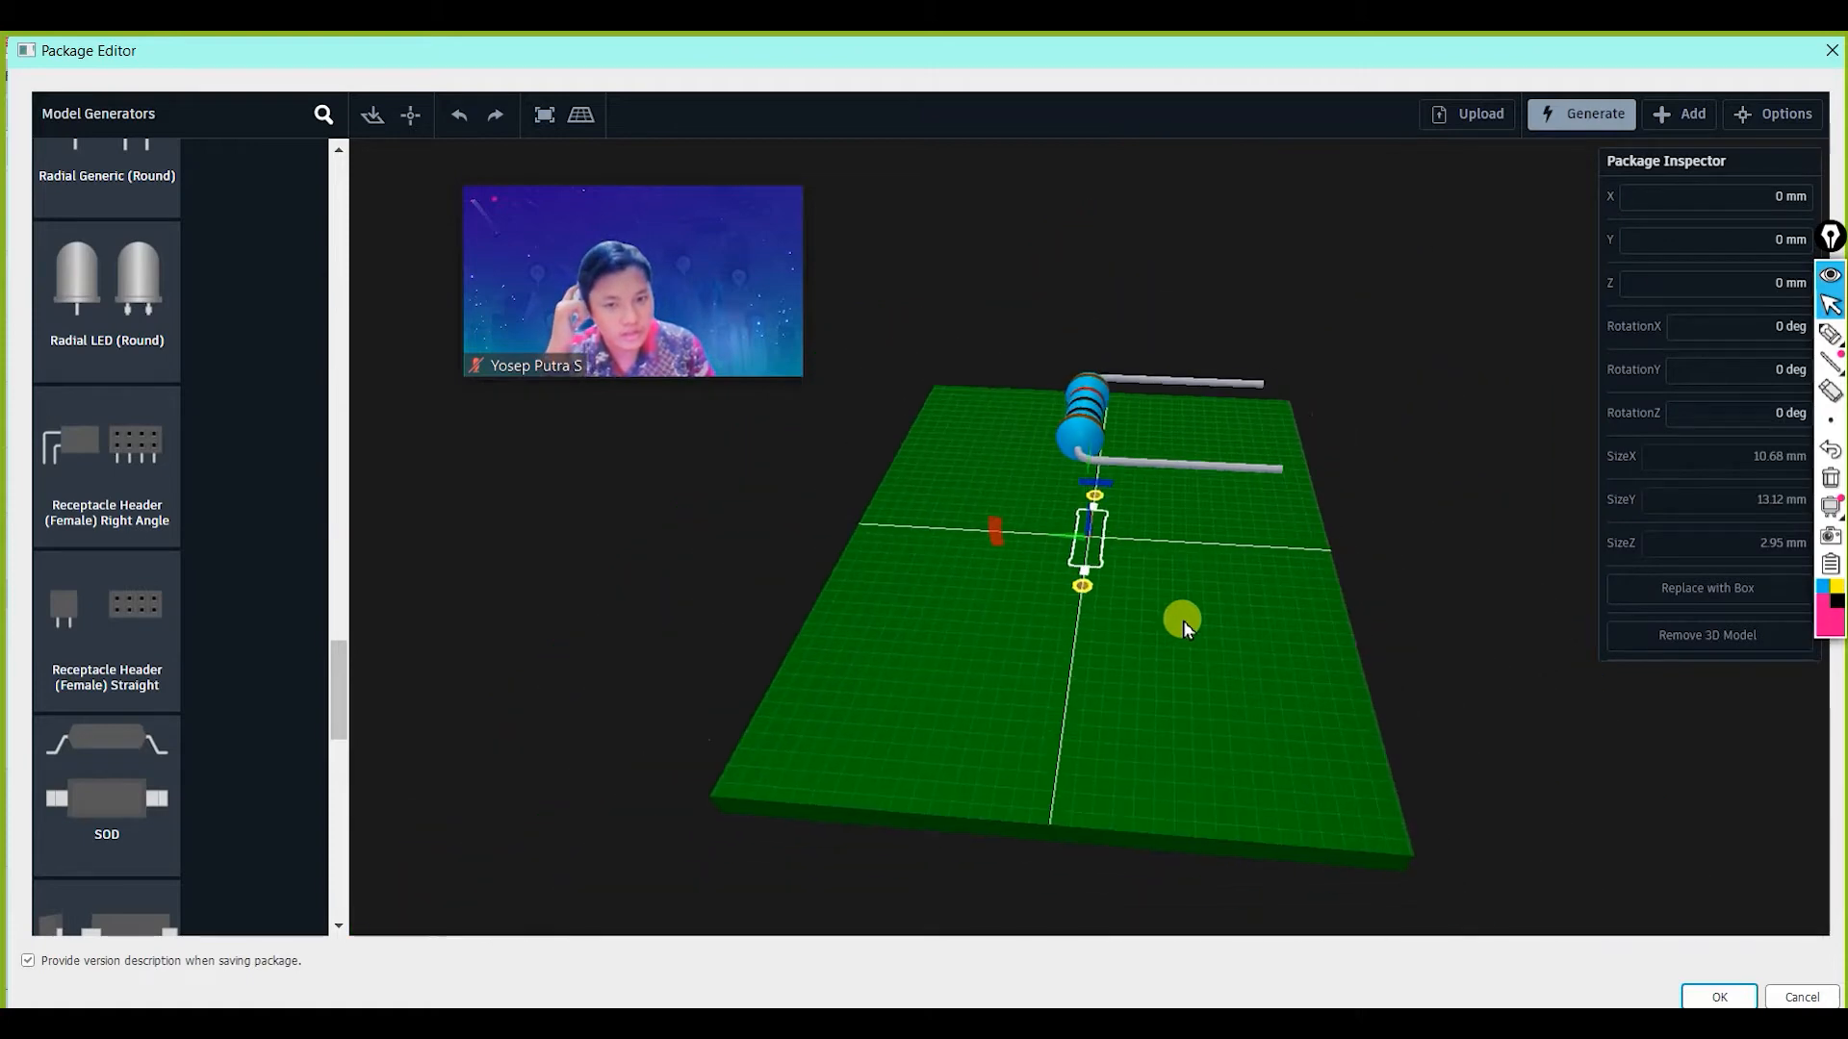
scroll(1182, 619, down, 3)
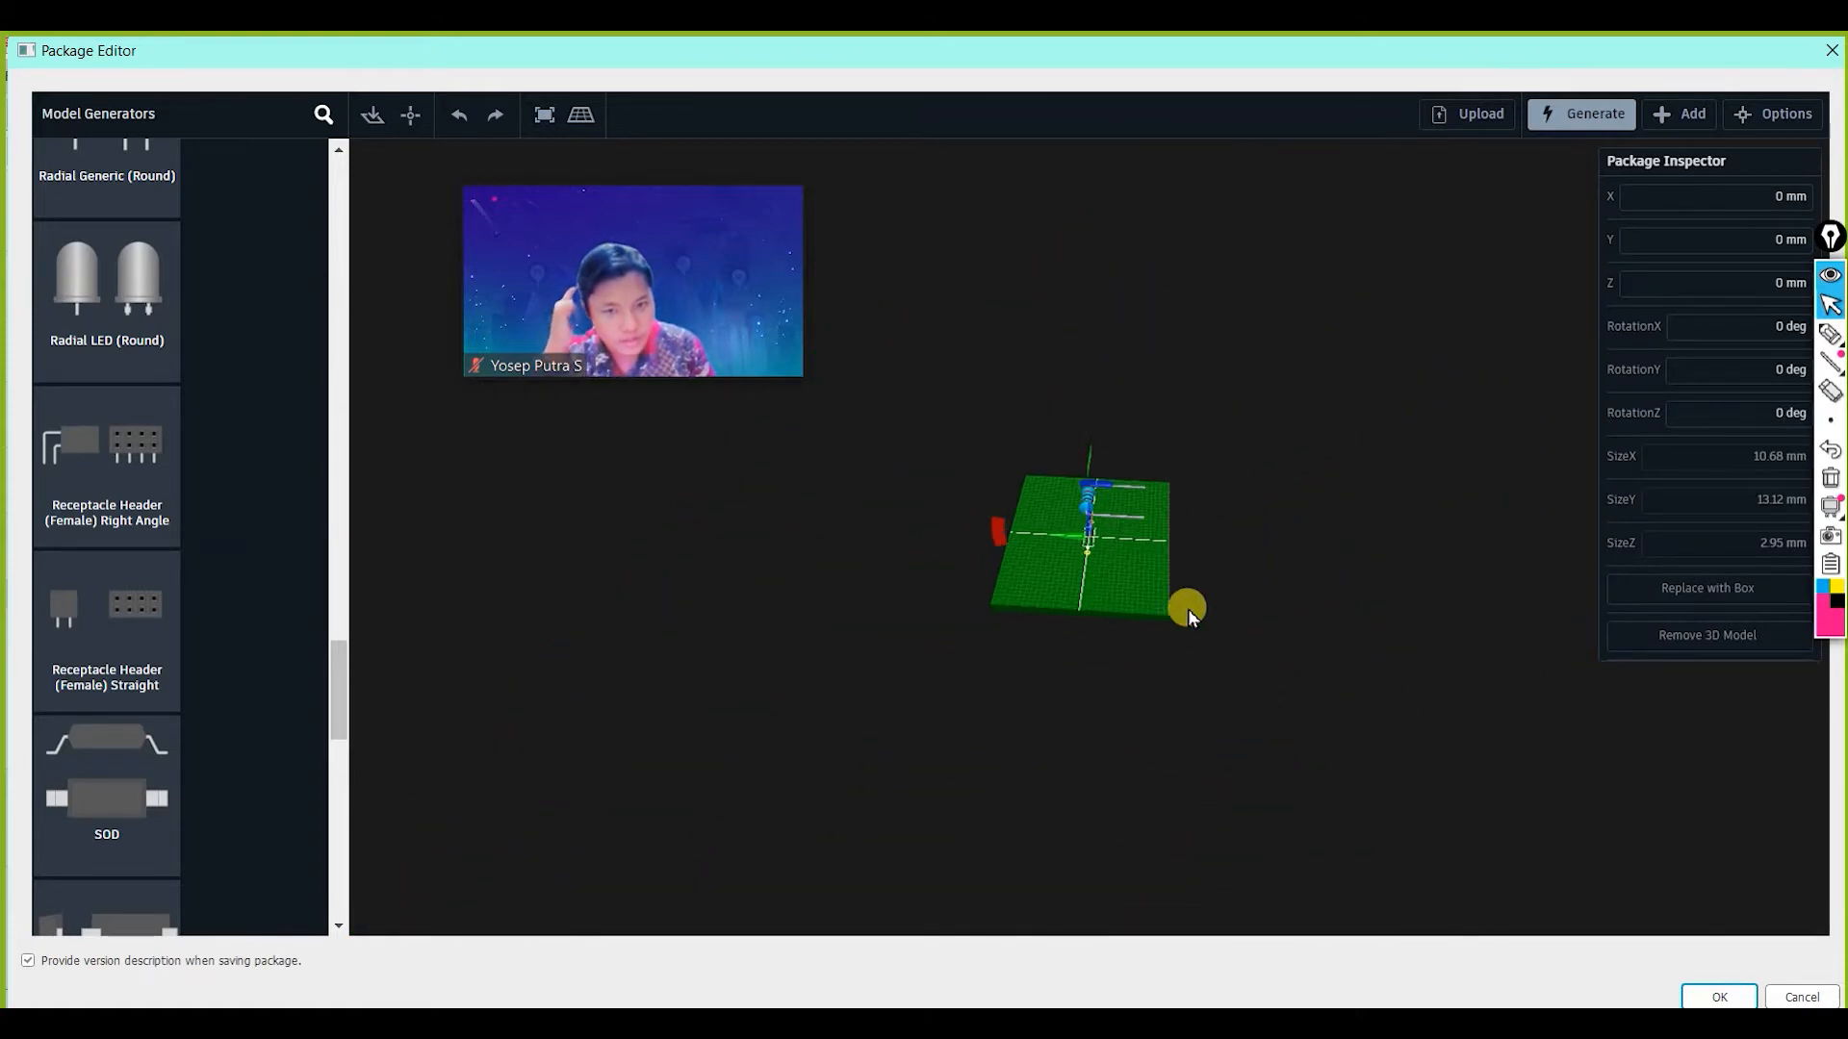
drag(1250, 568, 1020, 645)
click(1071, 610)
mouse_move(1126, 547)
mouse_down()
mouse_move(1085, 612)
mouse_move(976, 562)
mouse_move(1160, 547)
mouse_up()
scroll(1149, 537, up, 4)
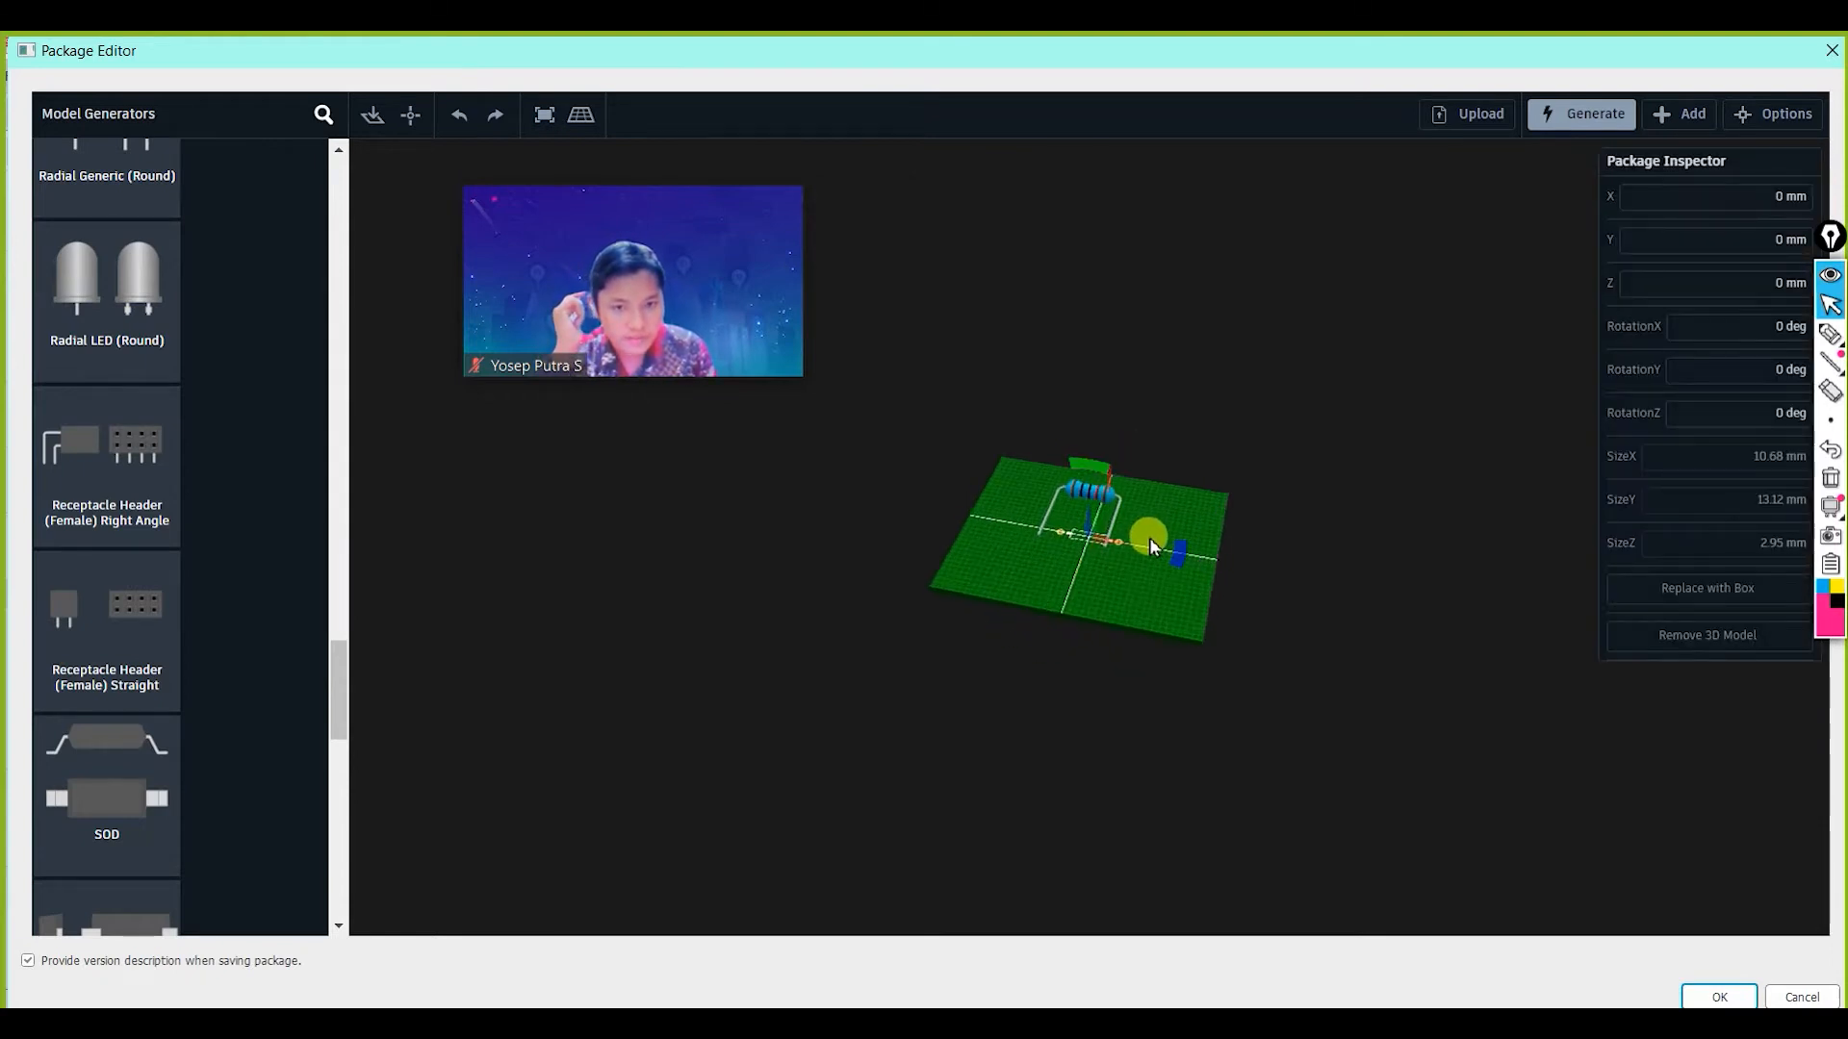
scroll(1146, 539, down, 2)
scroll(1146, 539, up, 2)
scroll(1147, 534, up, 5)
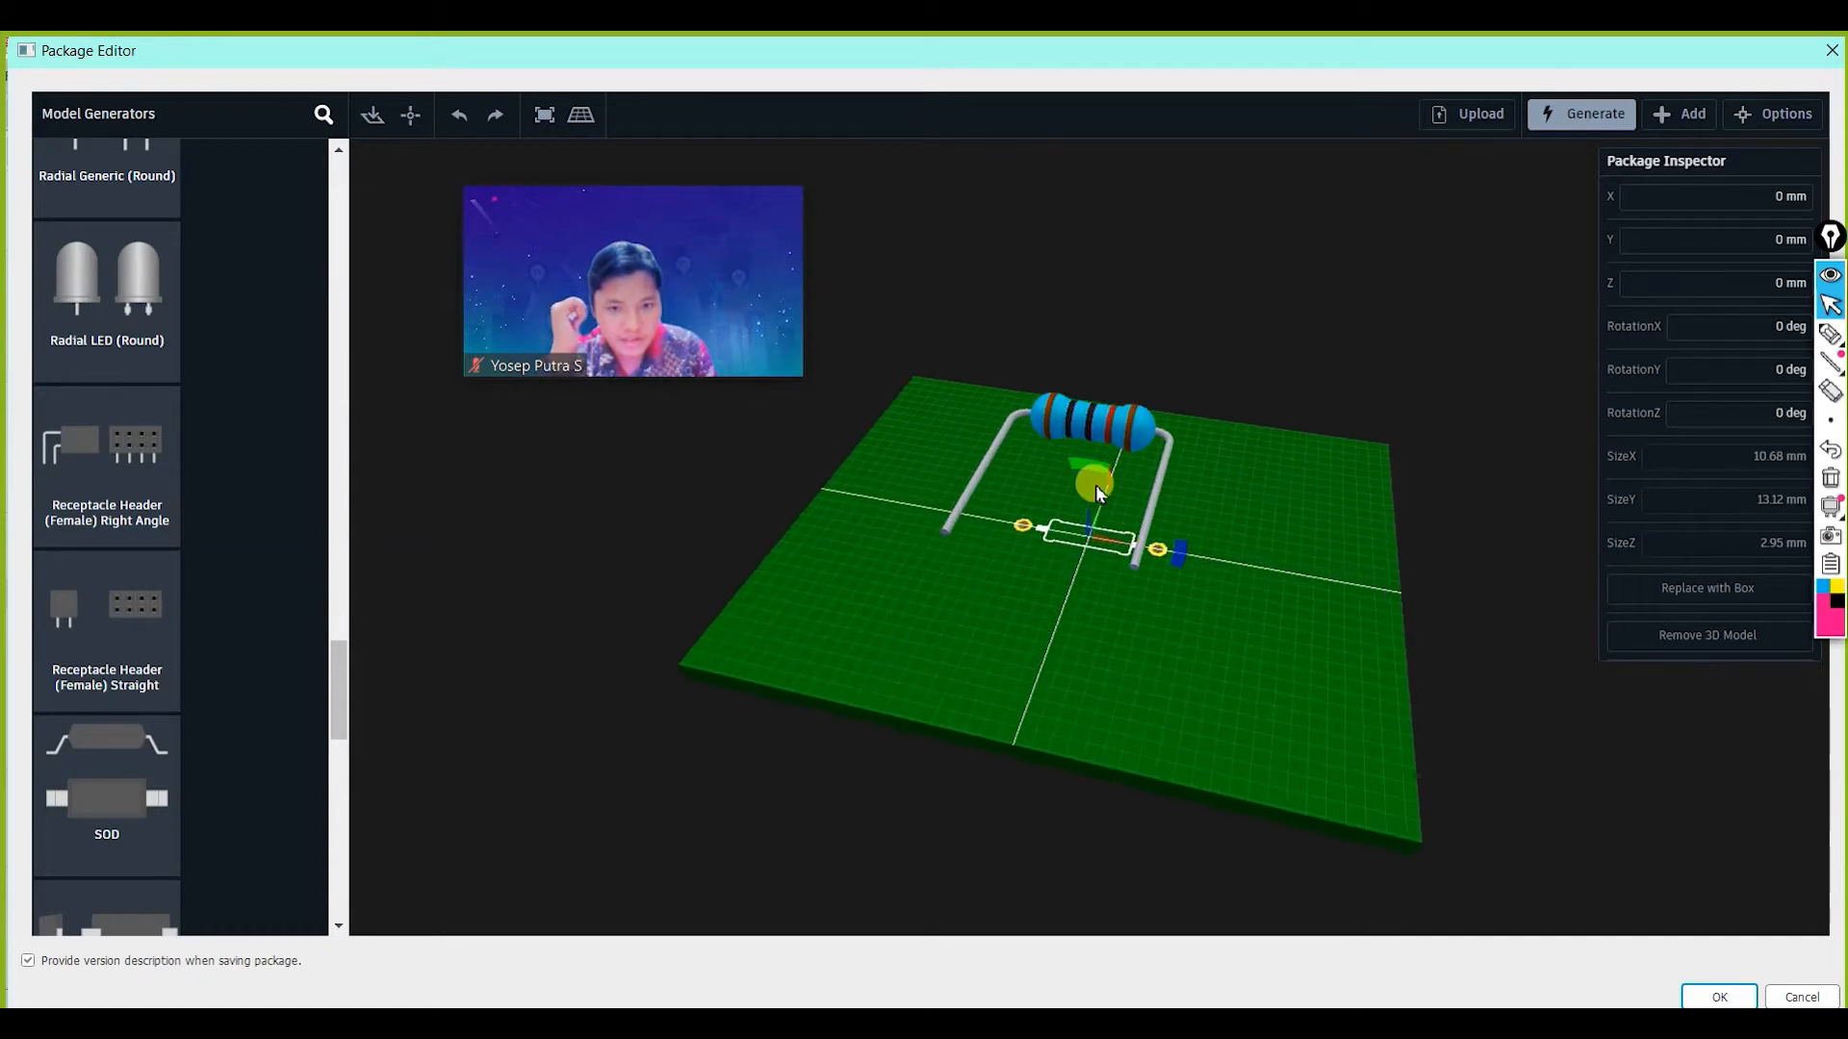
mouse_move(1083, 470)
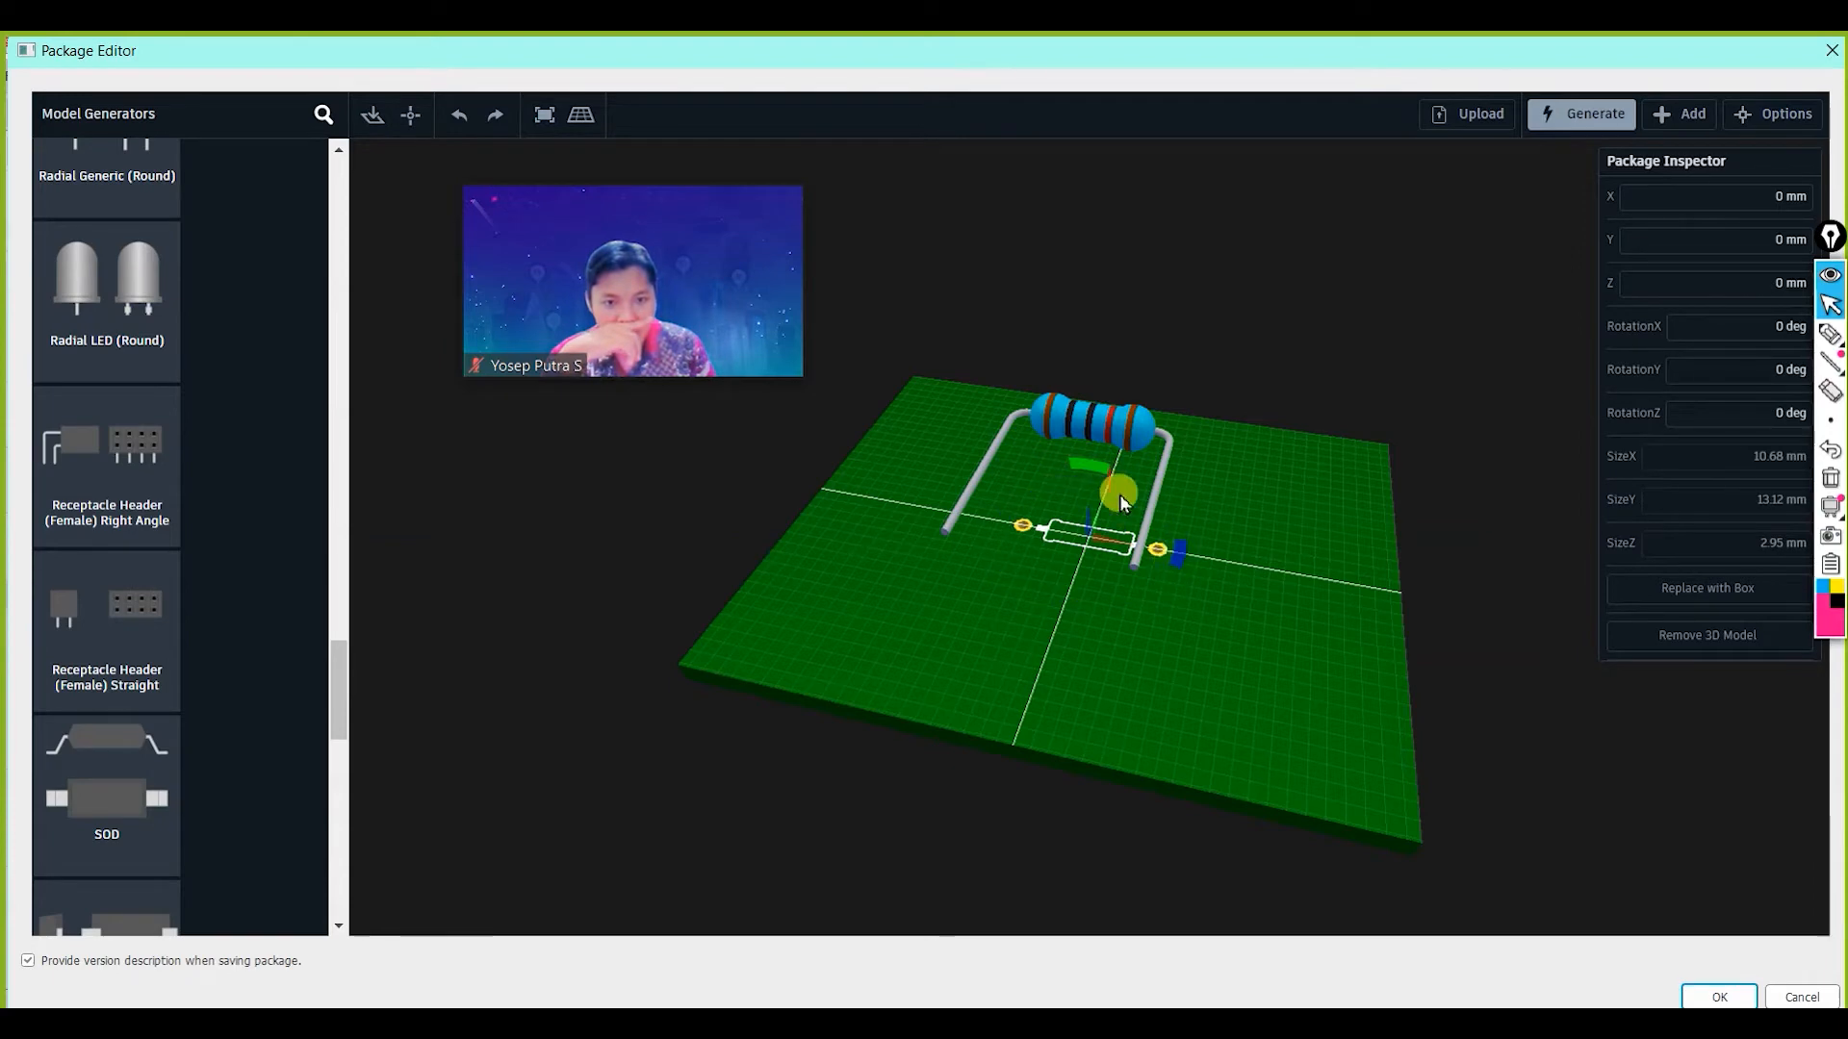
Rotate the resistor model about 84 degrees around X and move it to Y 9.93 mm, over the footprint pads.
drag(1238, 558, 965, 494)
click(1117, 530)
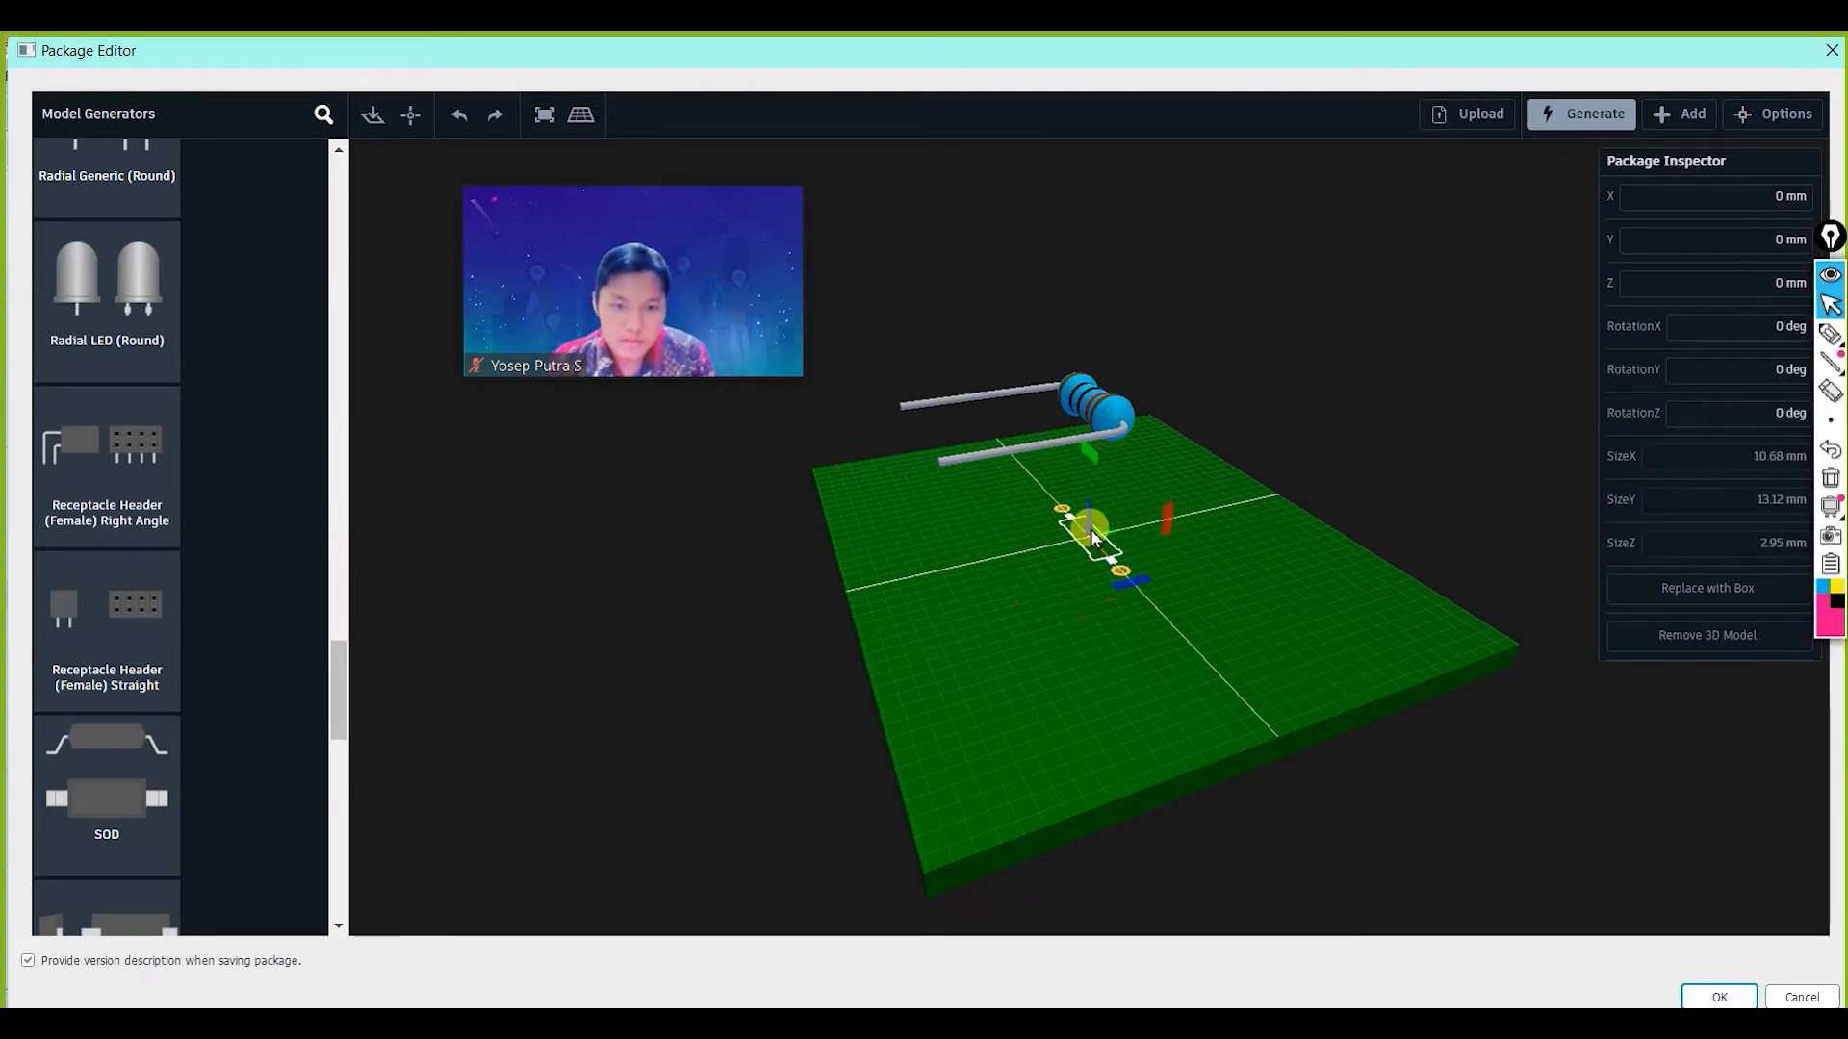
scroll(1088, 524, up, 5)
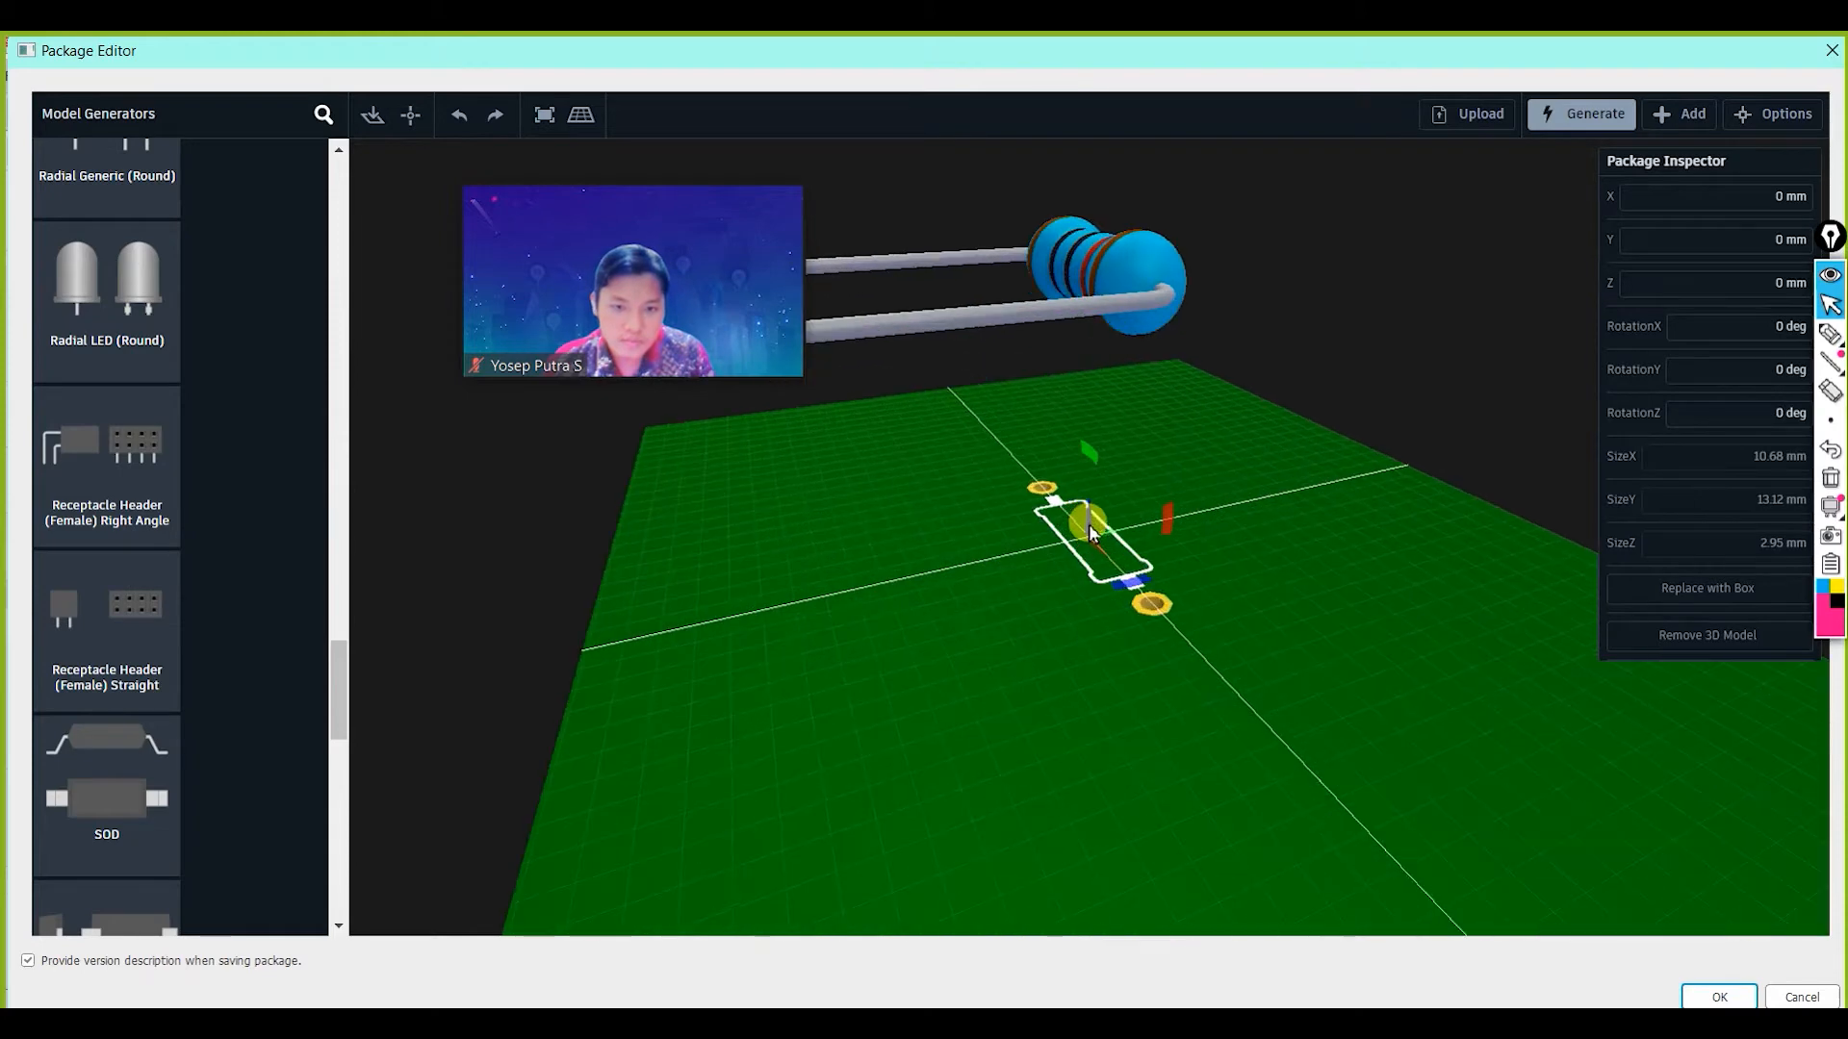
scroll(1089, 523, up, 2)
drag(1132, 621, 1159, 491)
click(1158, 491)
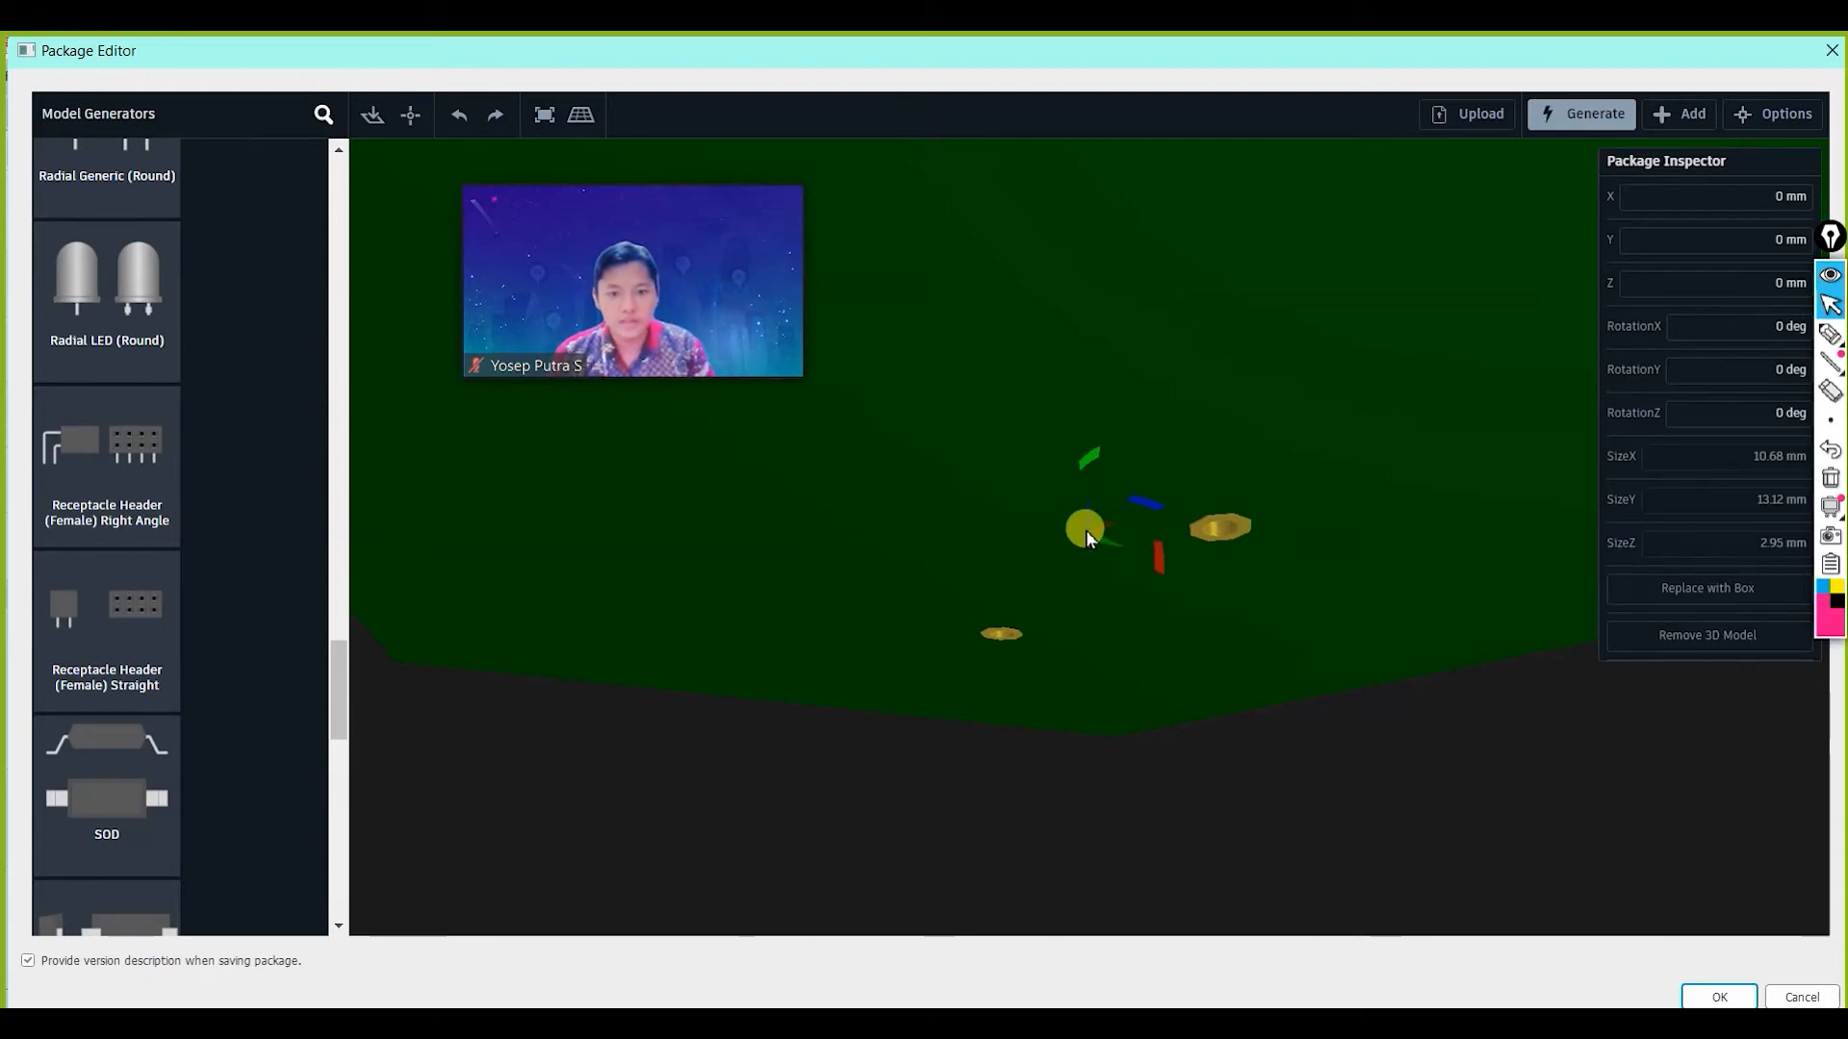
drag(1109, 544, 1092, 437)
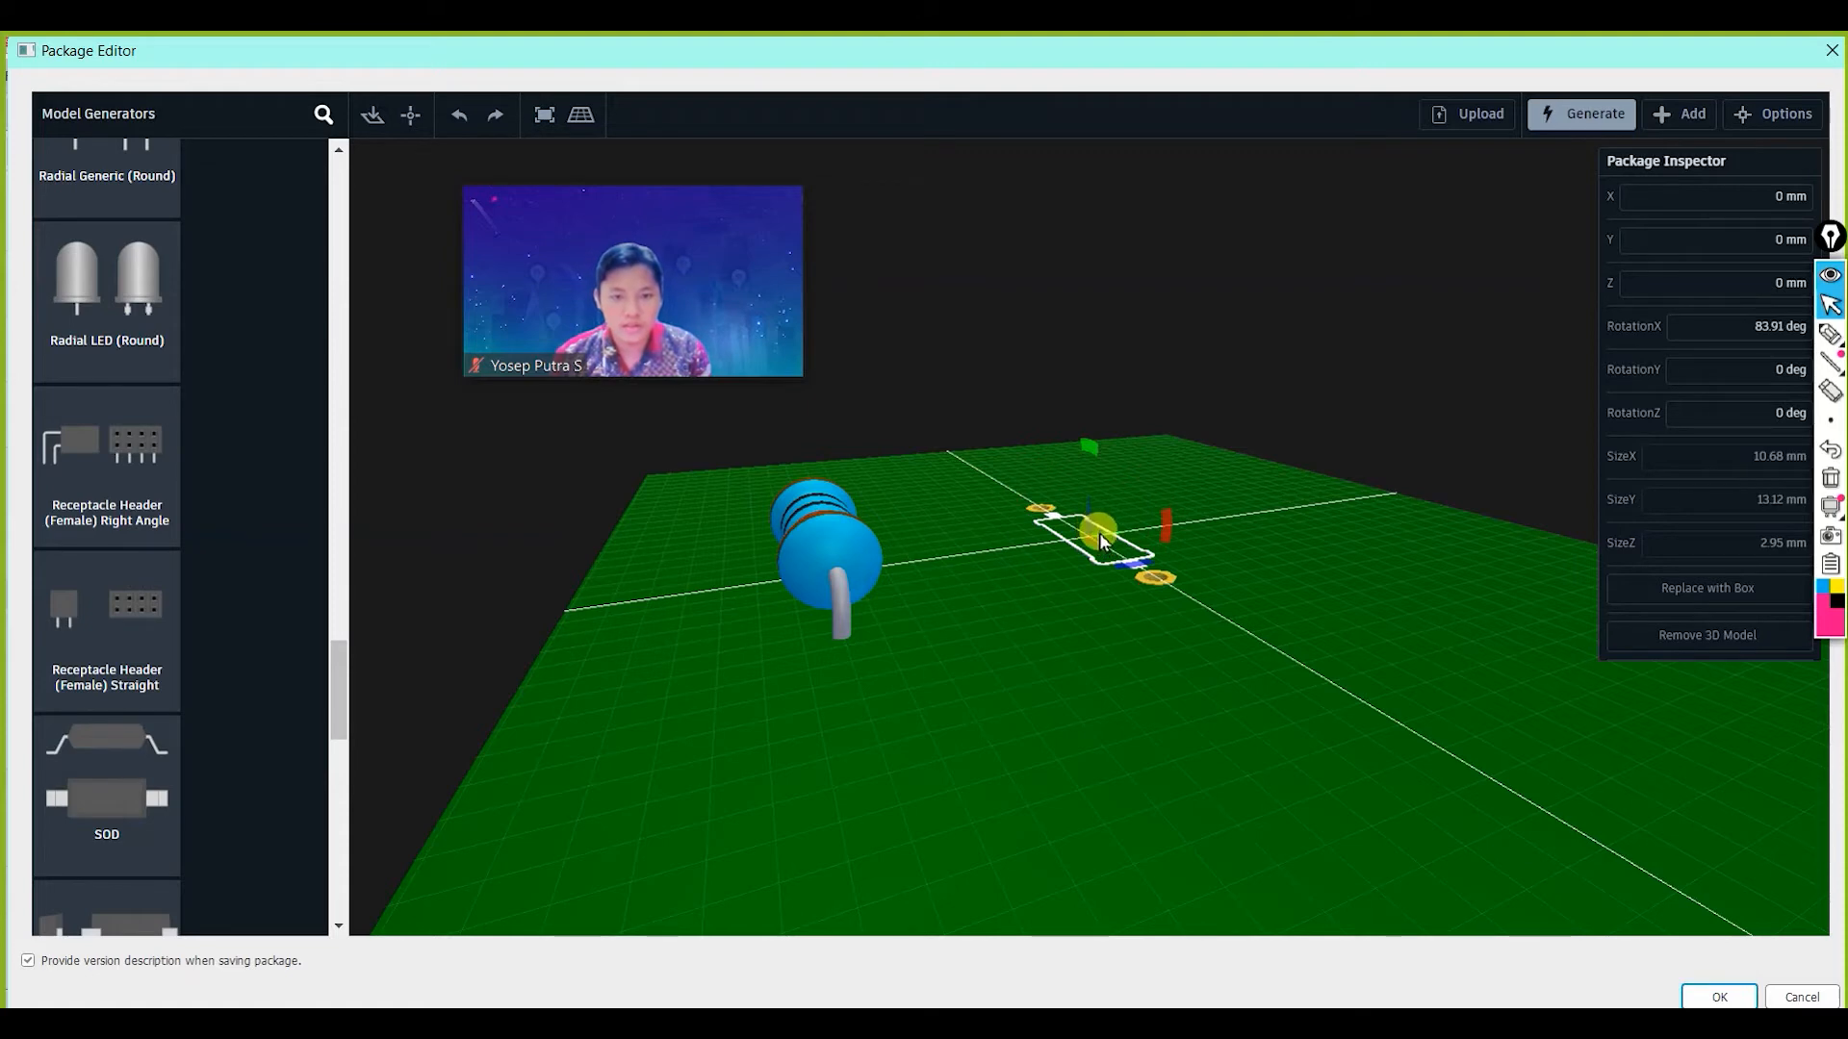
drag(1099, 533, 1298, 516)
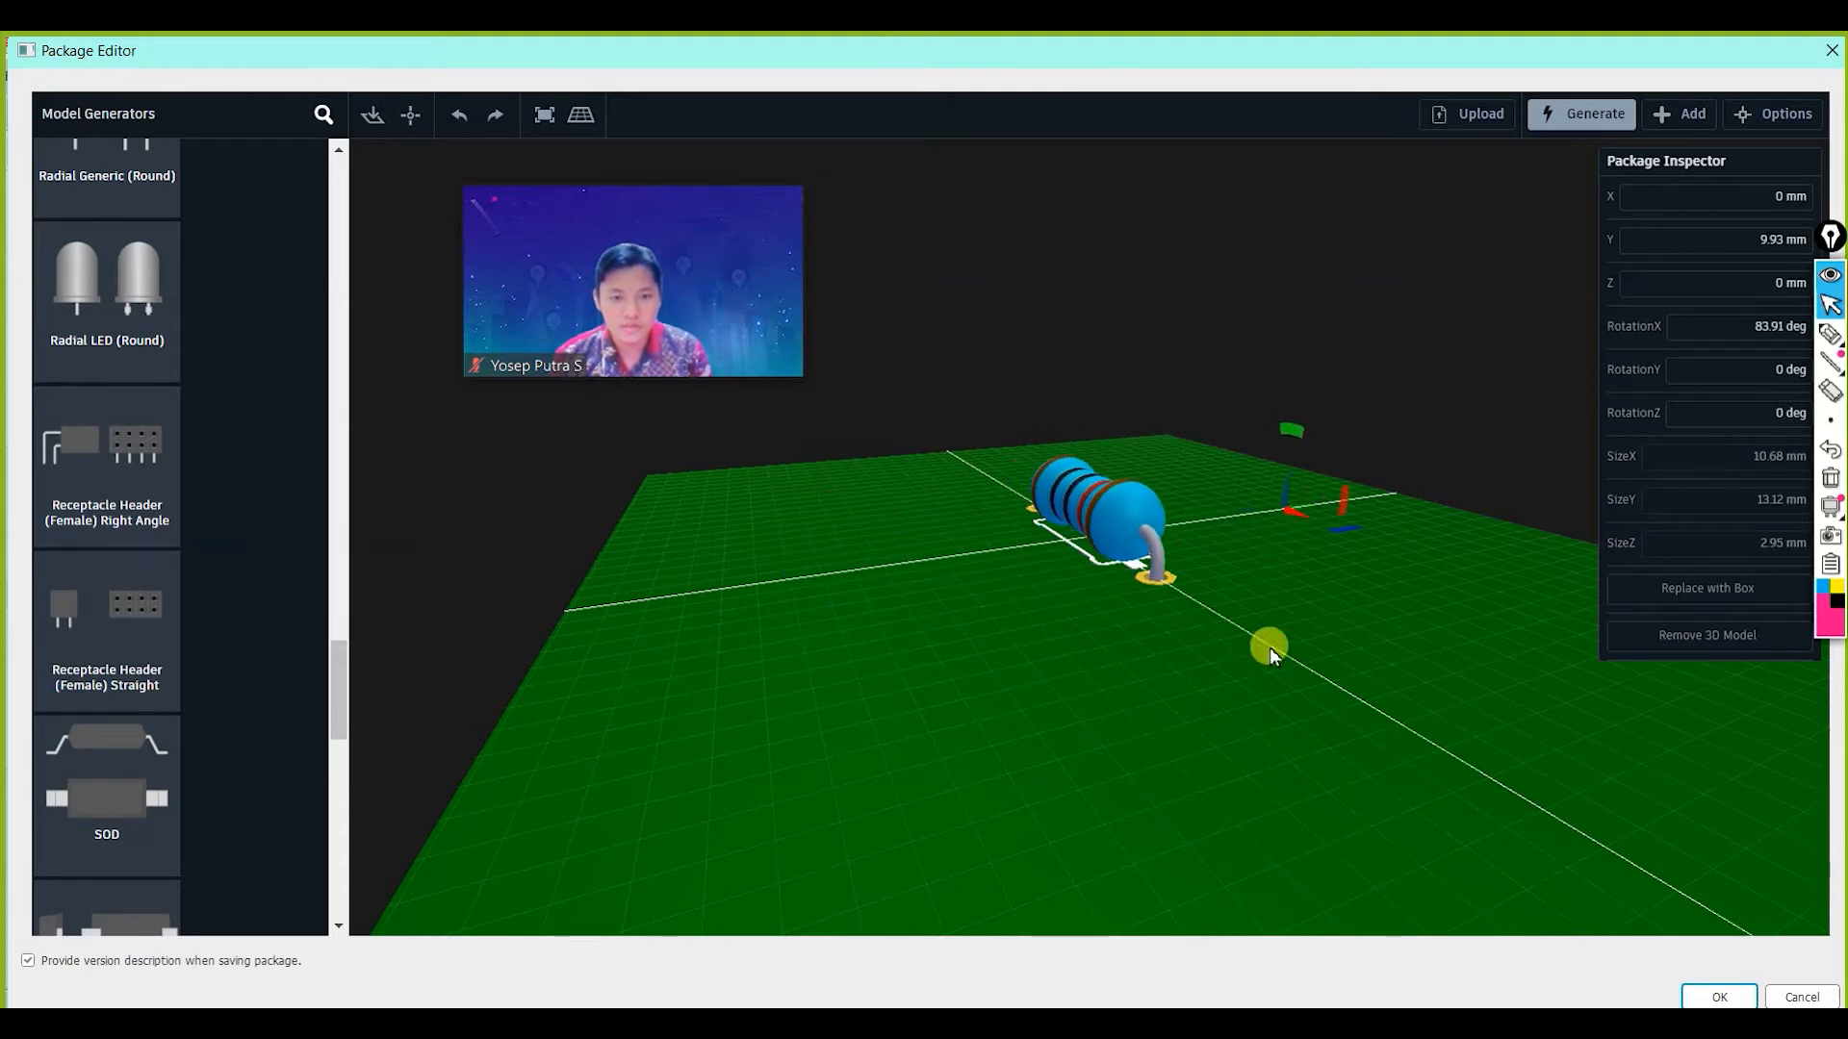
Raise the resistor model to Z 6.58 mm, shift it to Y 10.08 mm, and set its X rotation to 90 degrees.
drag(1233, 752, 1328, 435)
click(1226, 465)
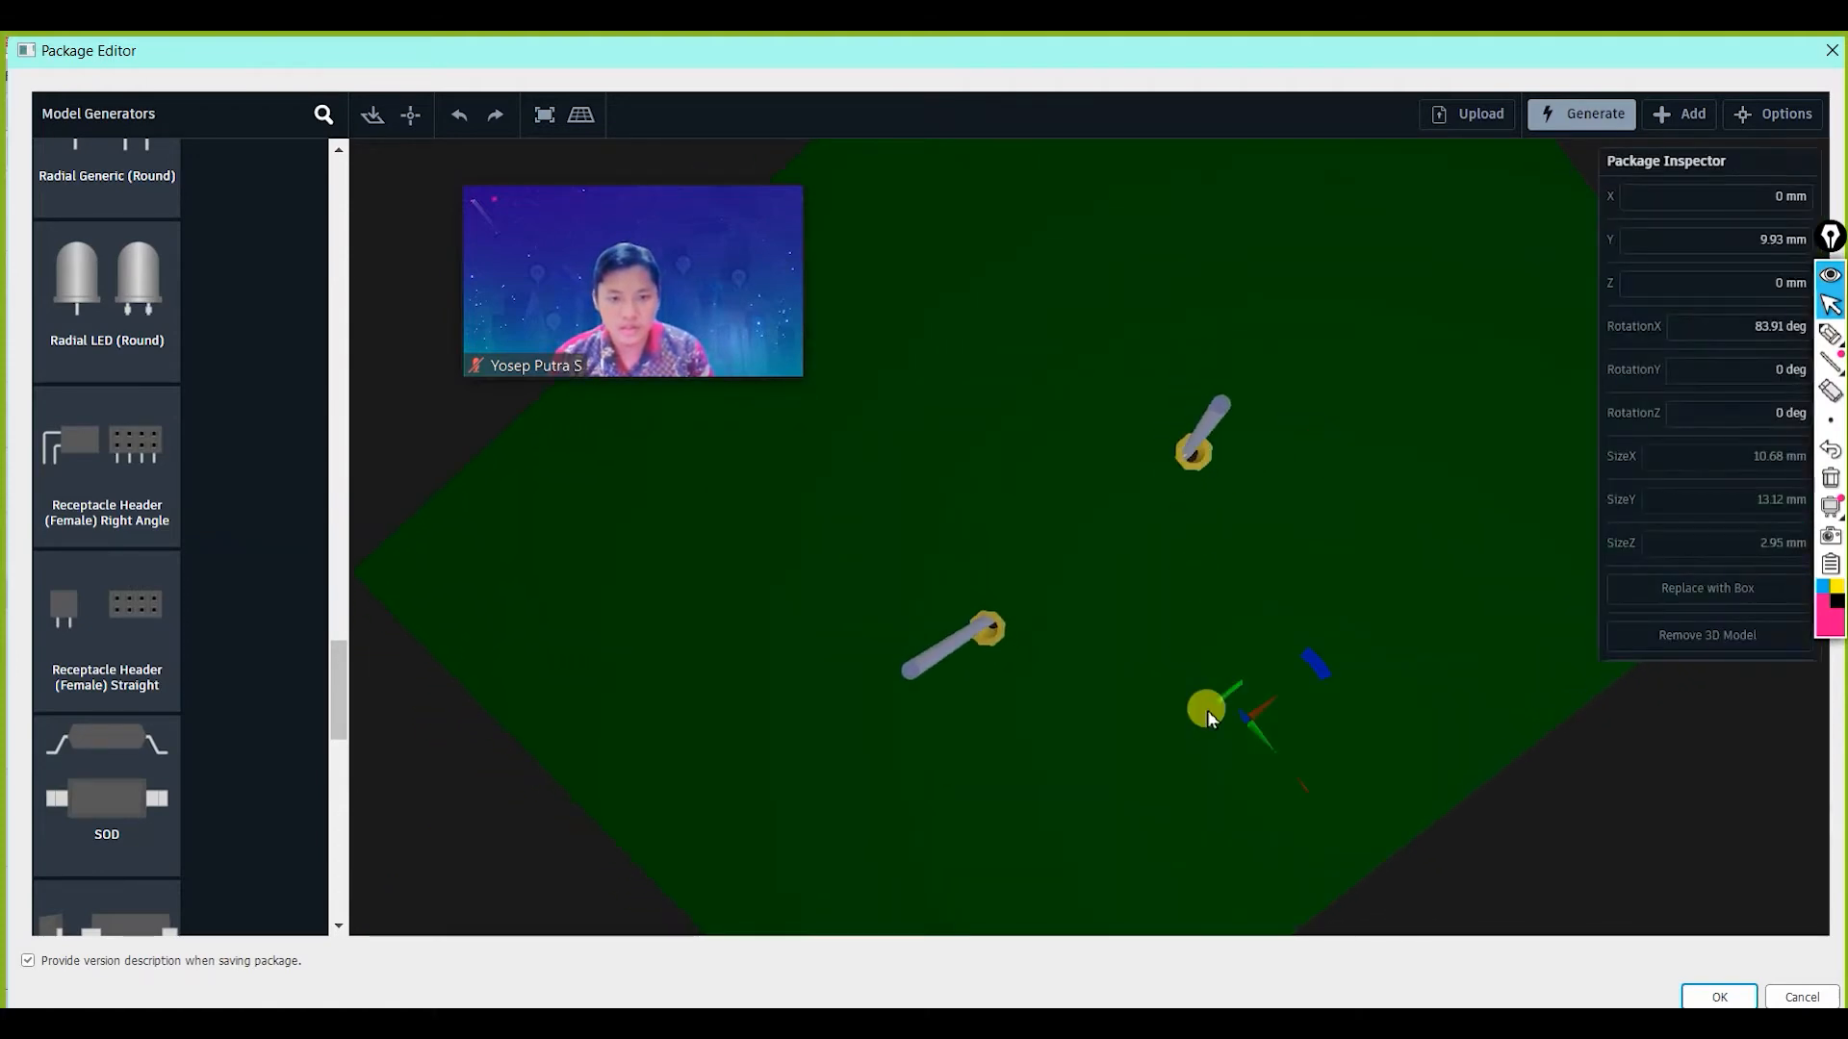
drag(1263, 739, 1265, 741)
click(1375, 435)
drag(1386, 492, 1166, 691)
drag(1340, 520, 1440, 362)
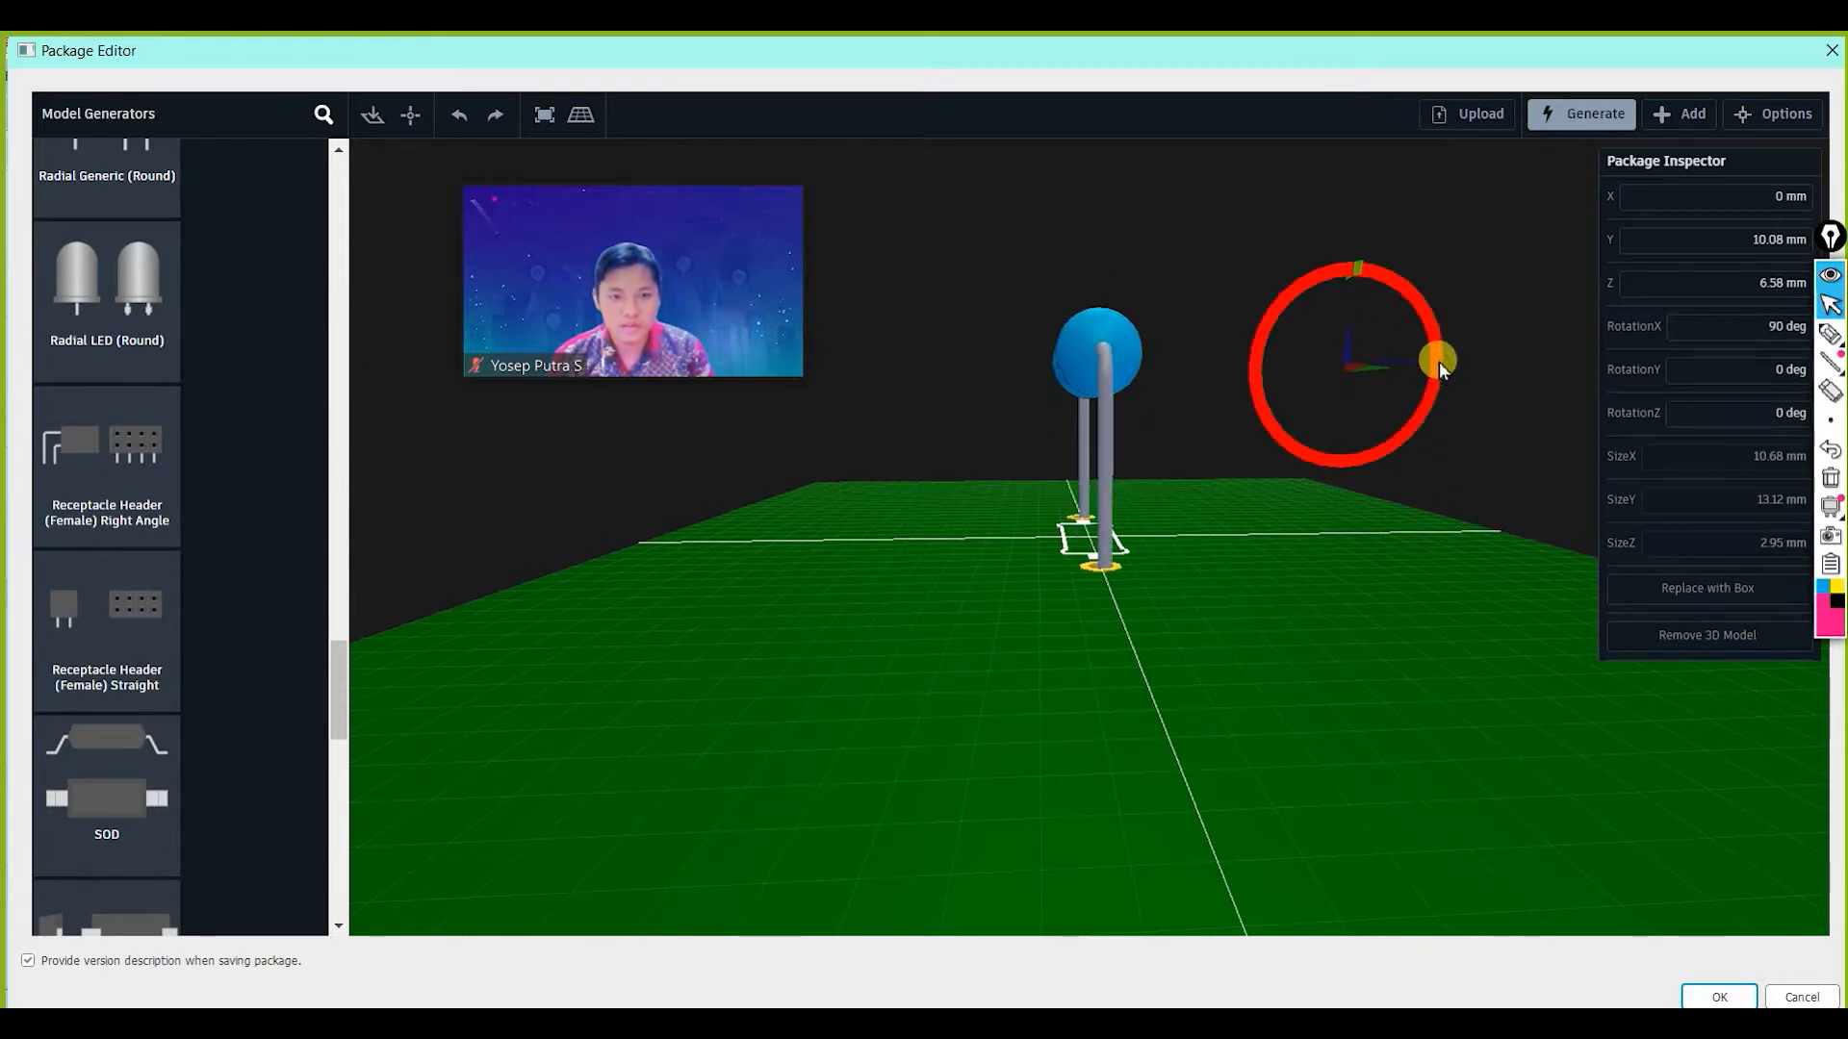
Save the resistor's 3D package with the version description "Created in EAGLE" and return to the schematic.
scroll(1359, 618, down, 2)
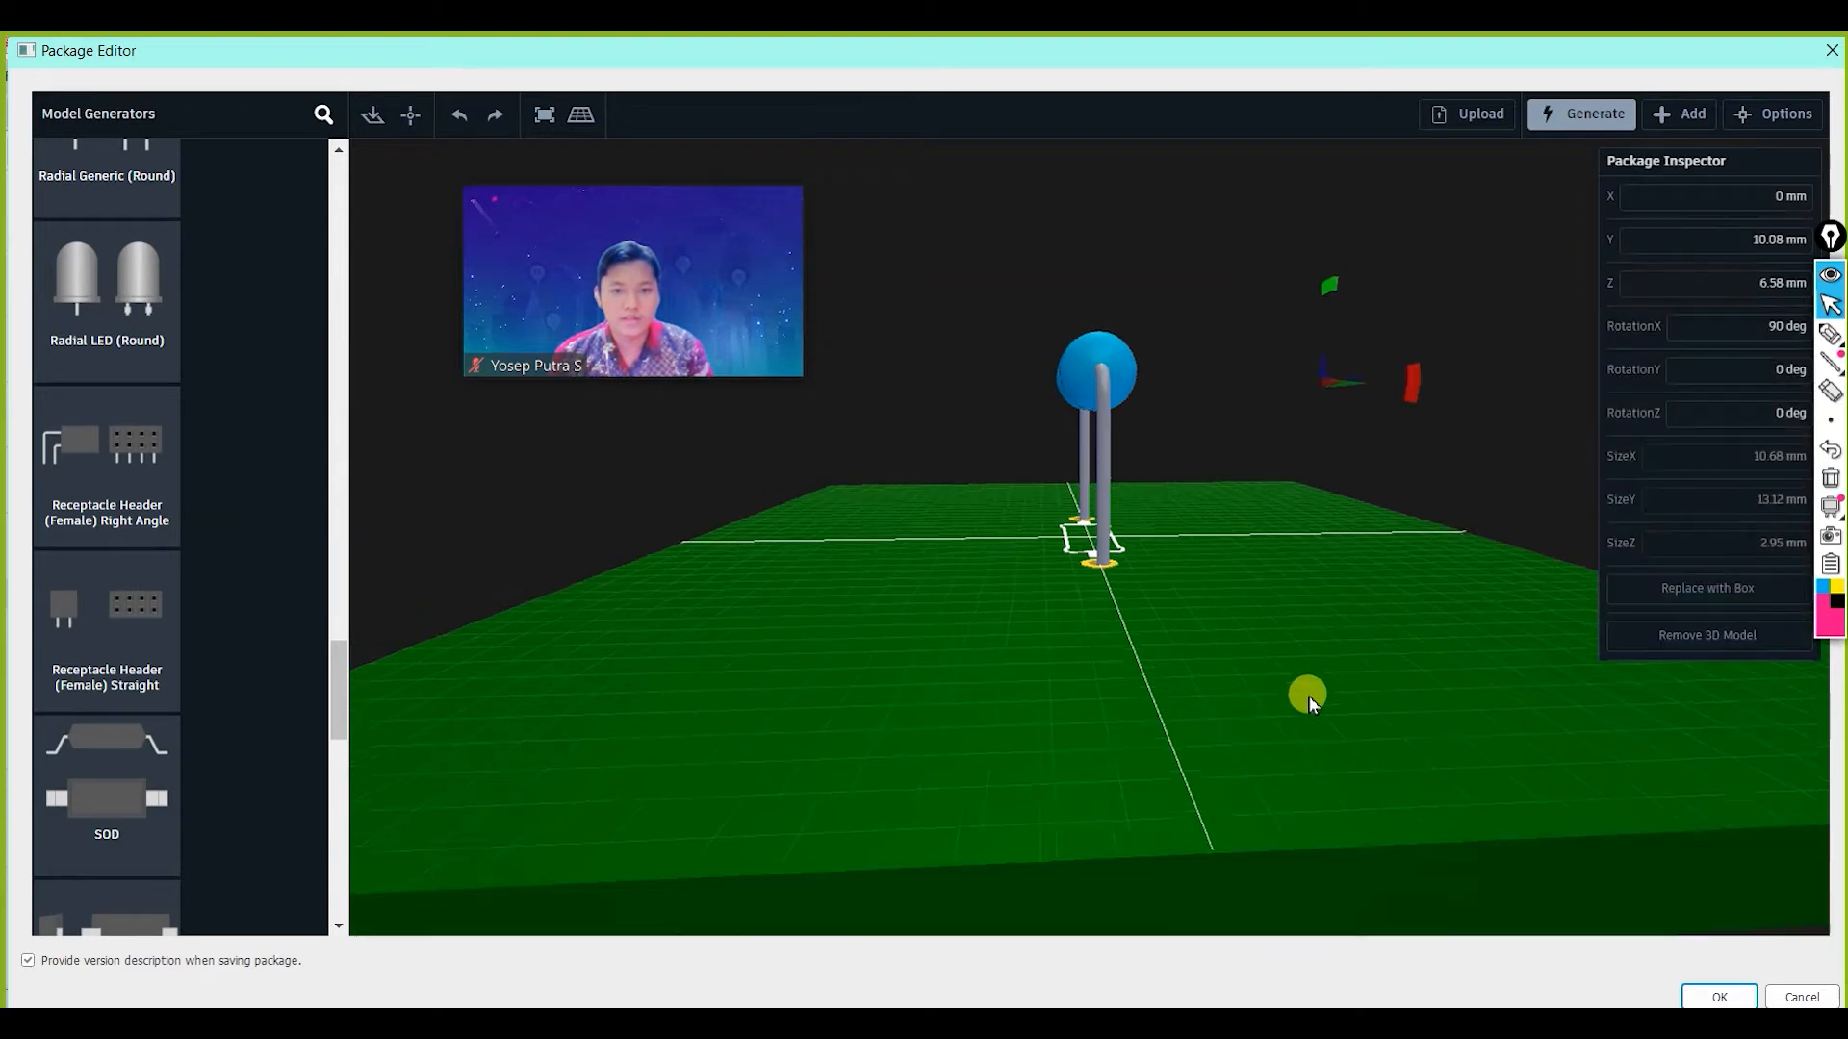
scroll(1309, 701, down, 2)
drag(1200, 742, 1078, 746)
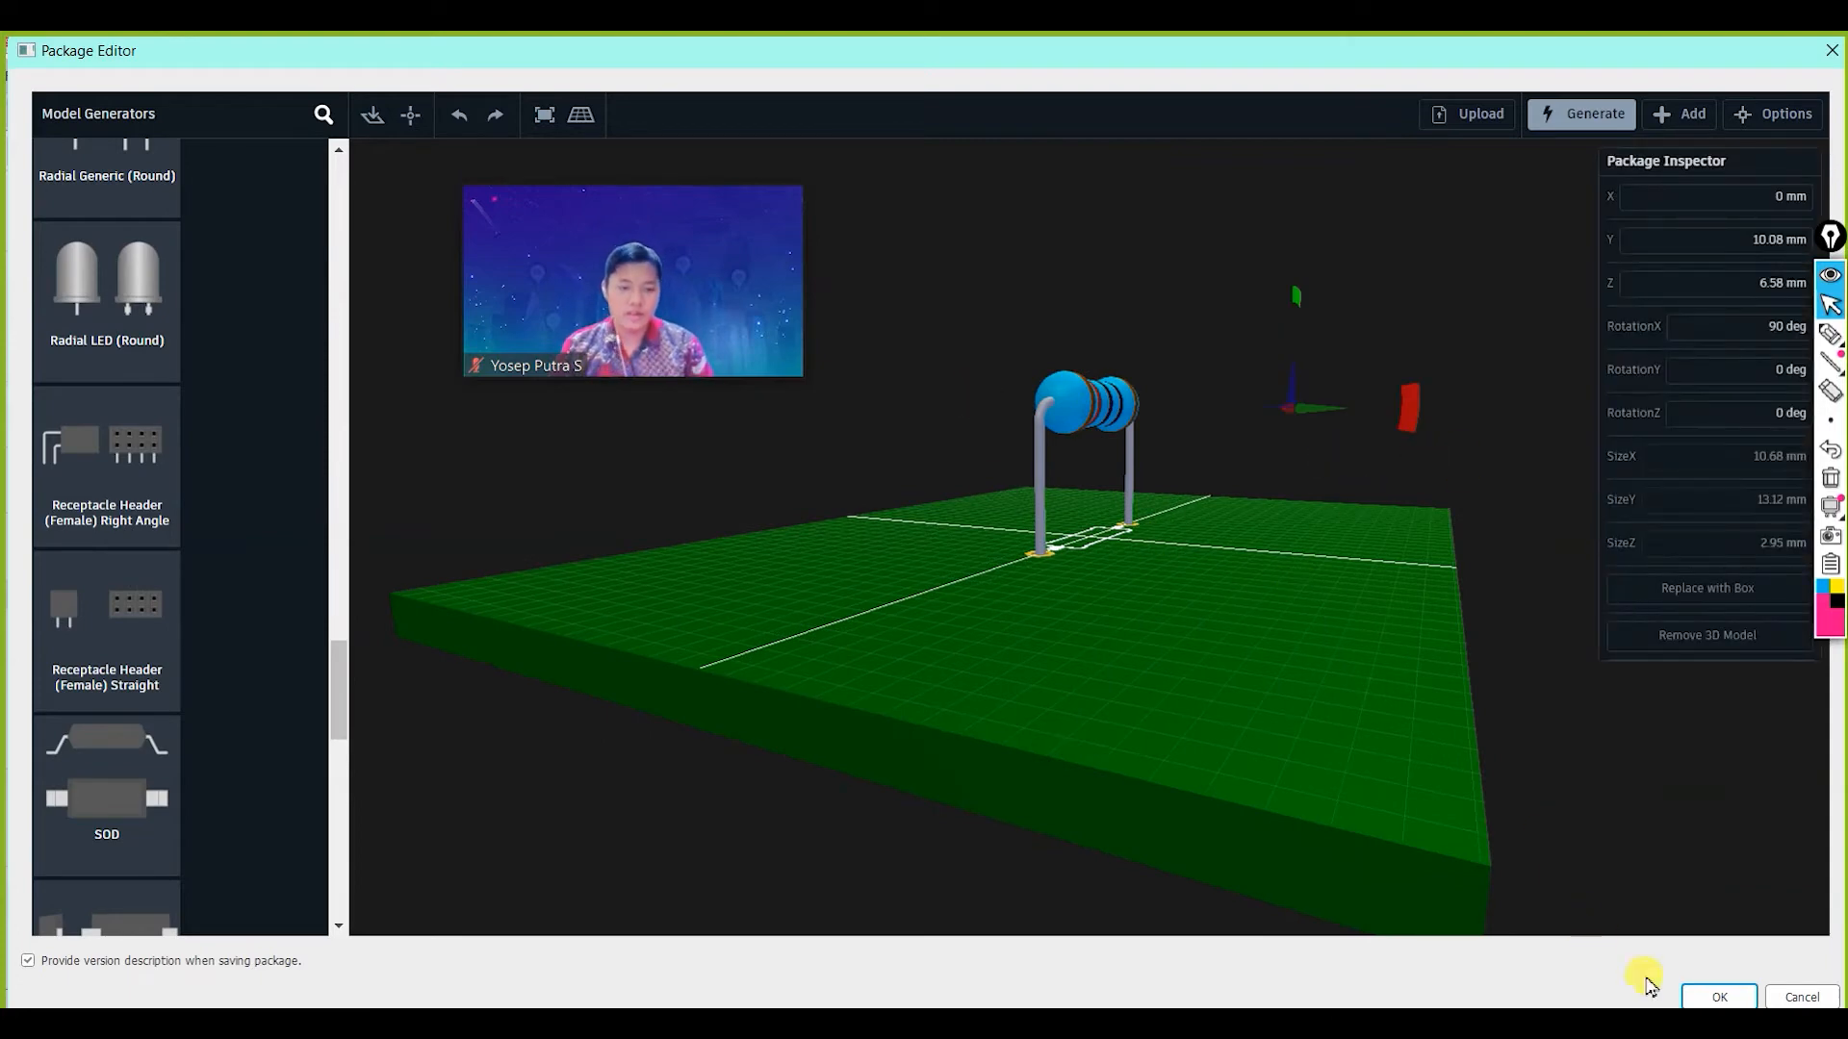
click(1719, 997)
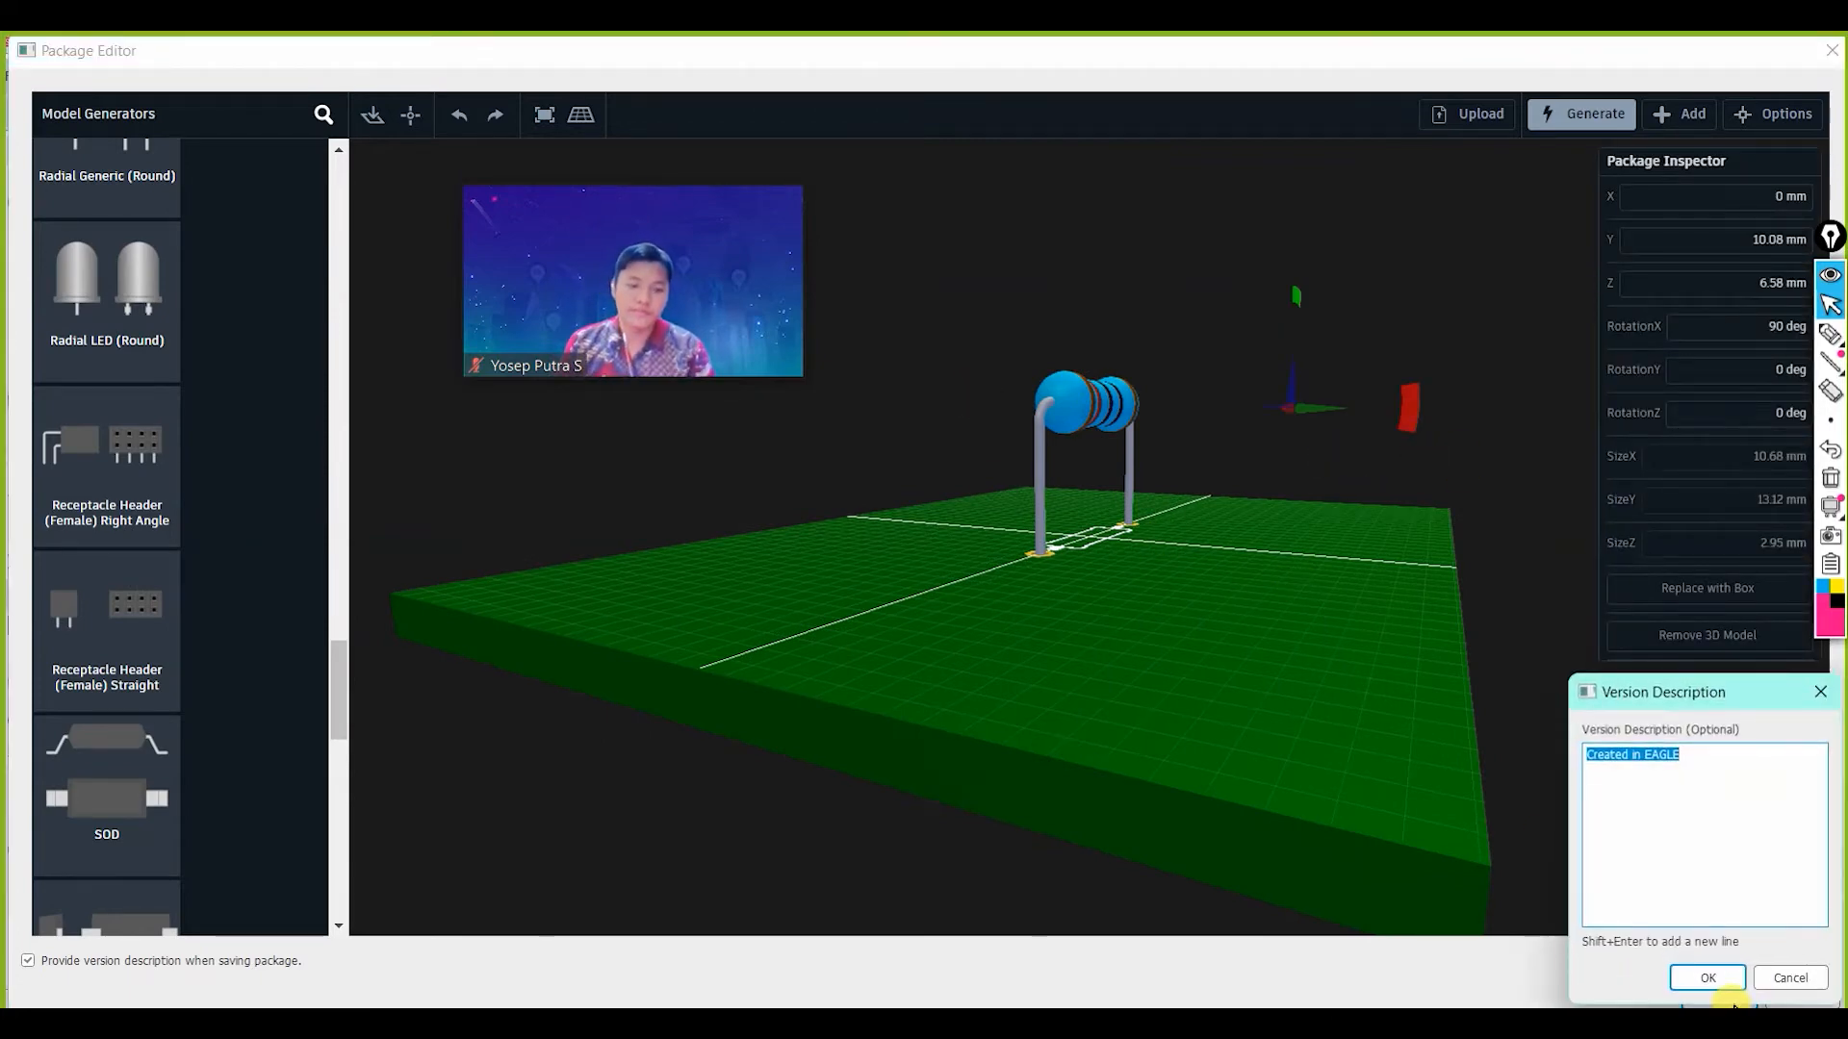
click(1706, 977)
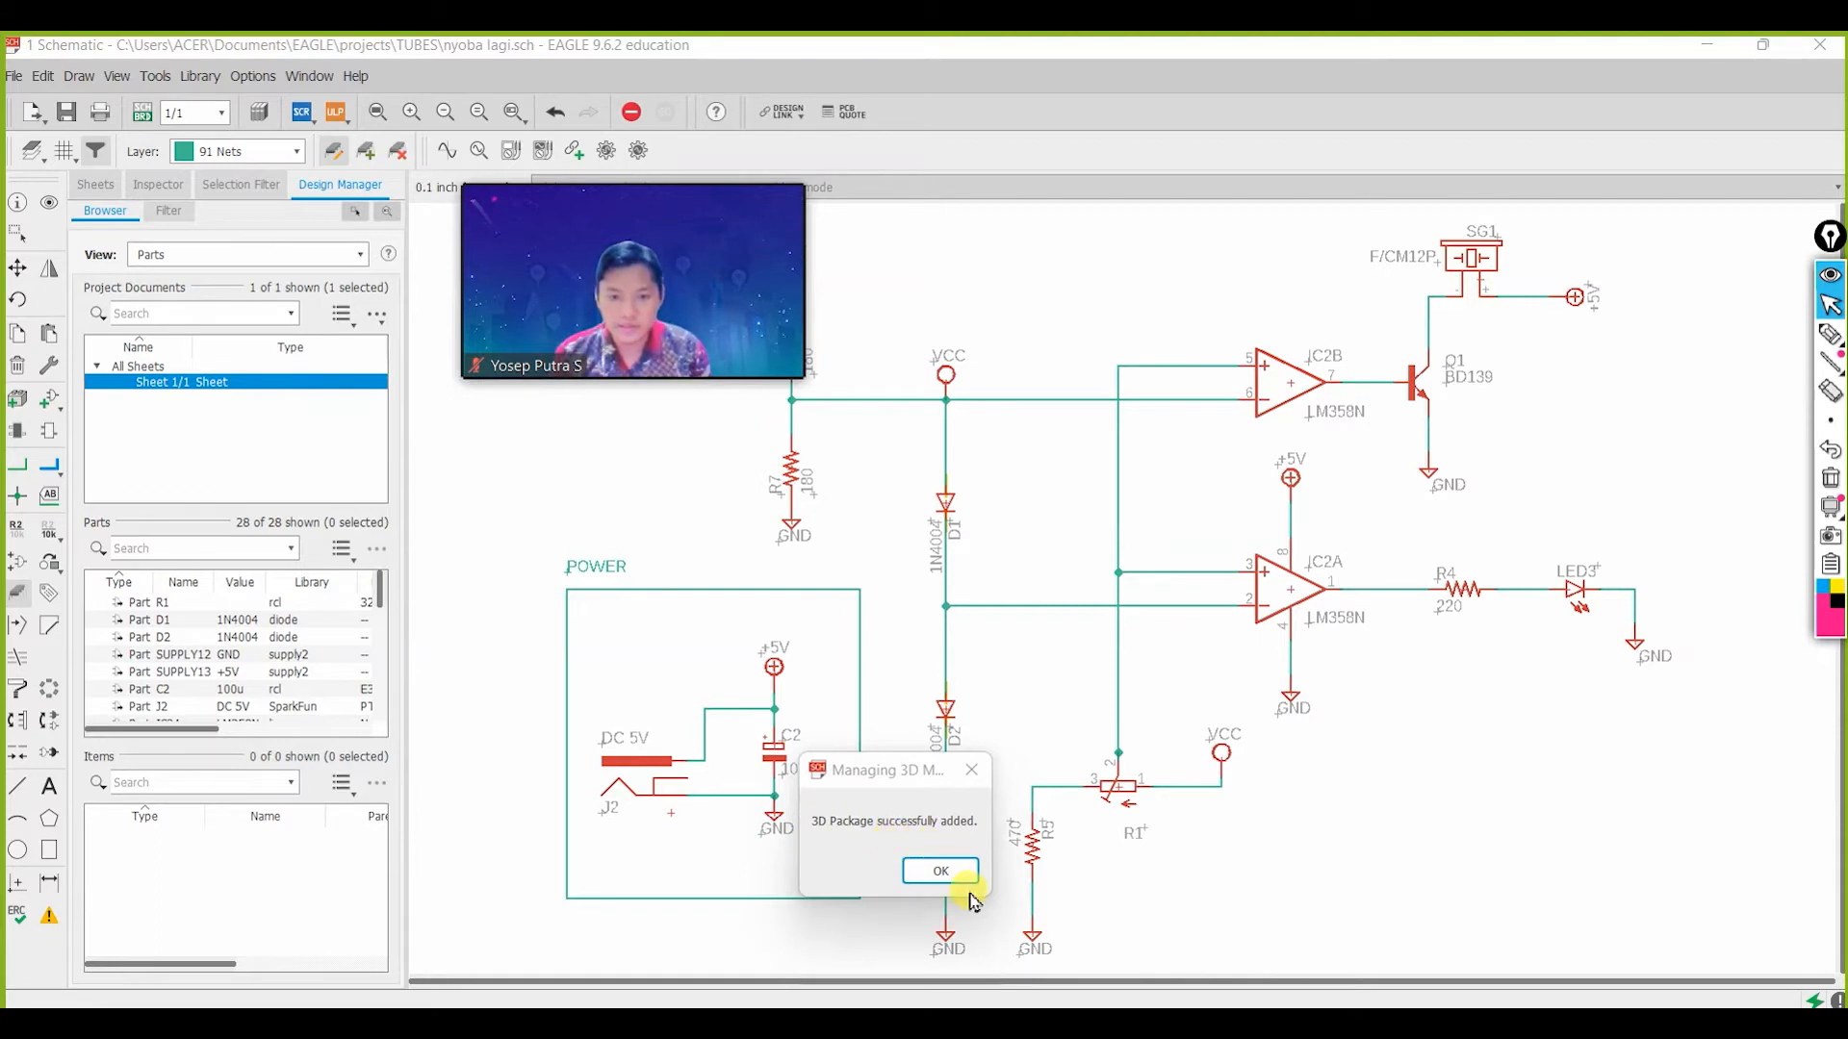
click(942, 871)
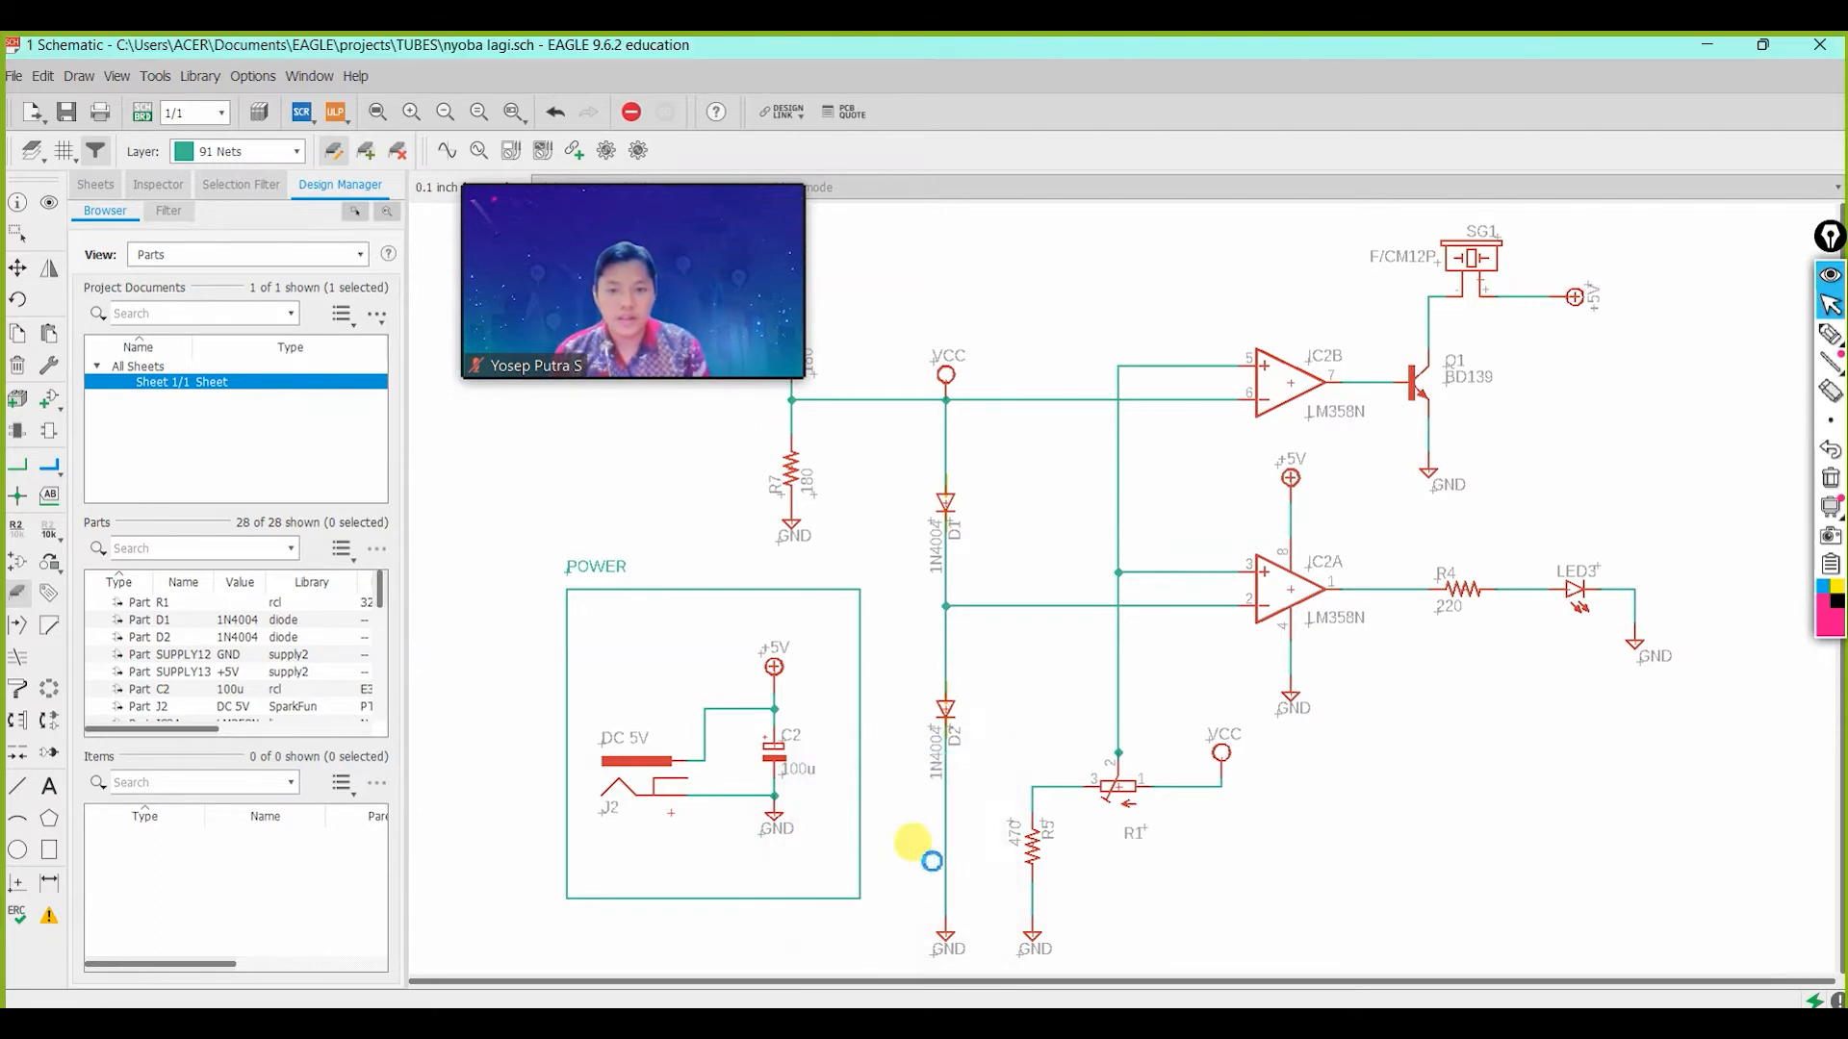
Start a custom 3D package for the DC power jack J2 and remove its default box model.
drag(722, 303, 593, 303)
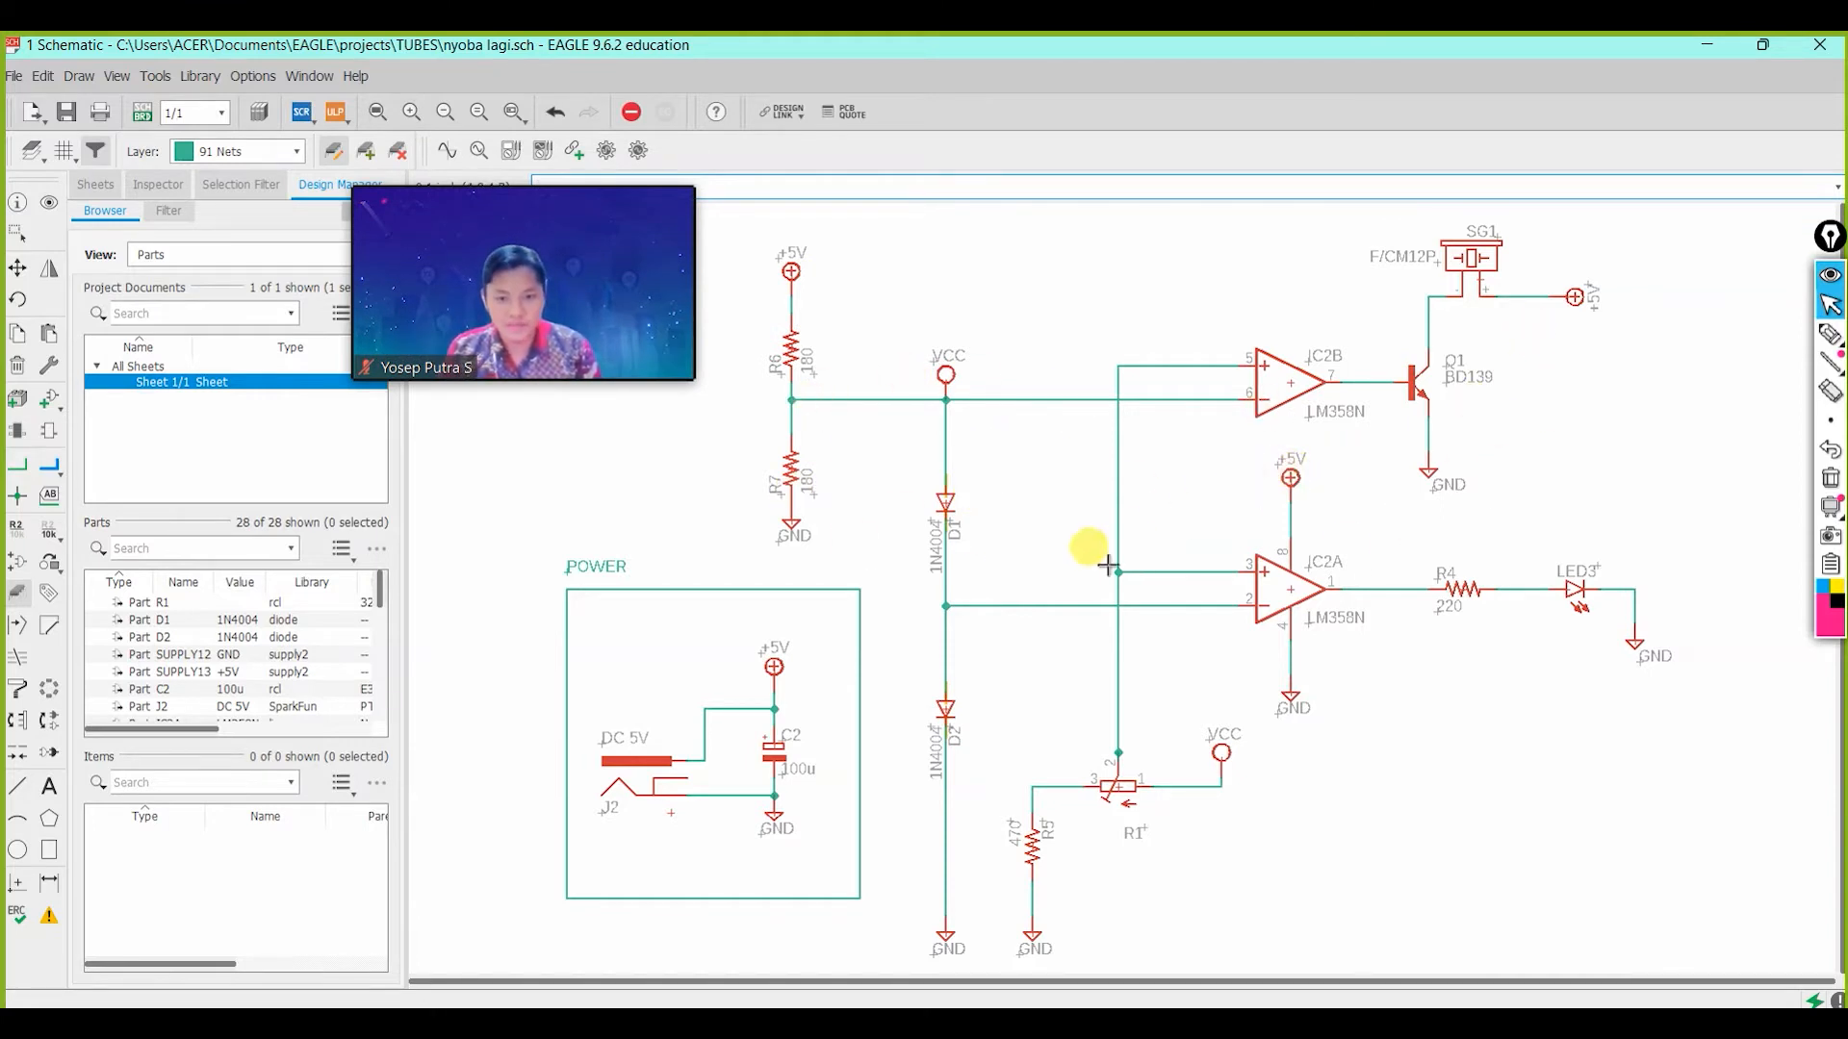
right_click(673, 822)
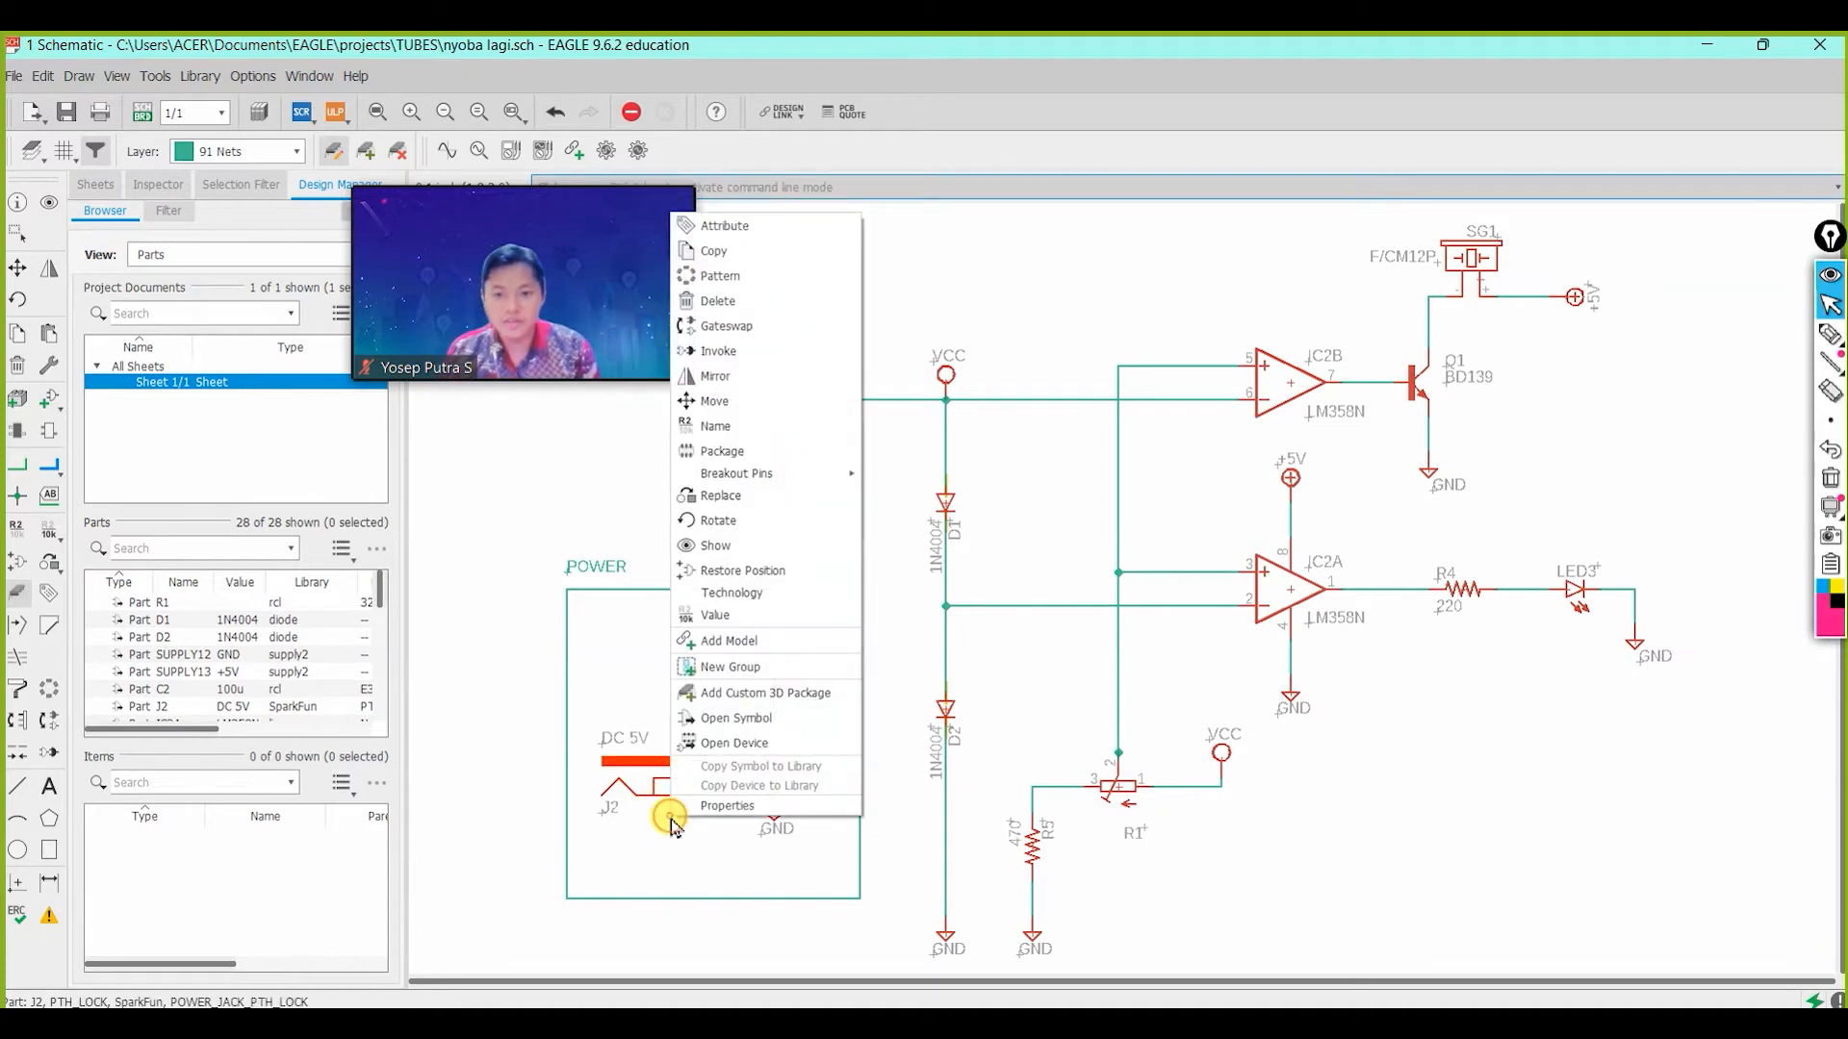
click(782, 693)
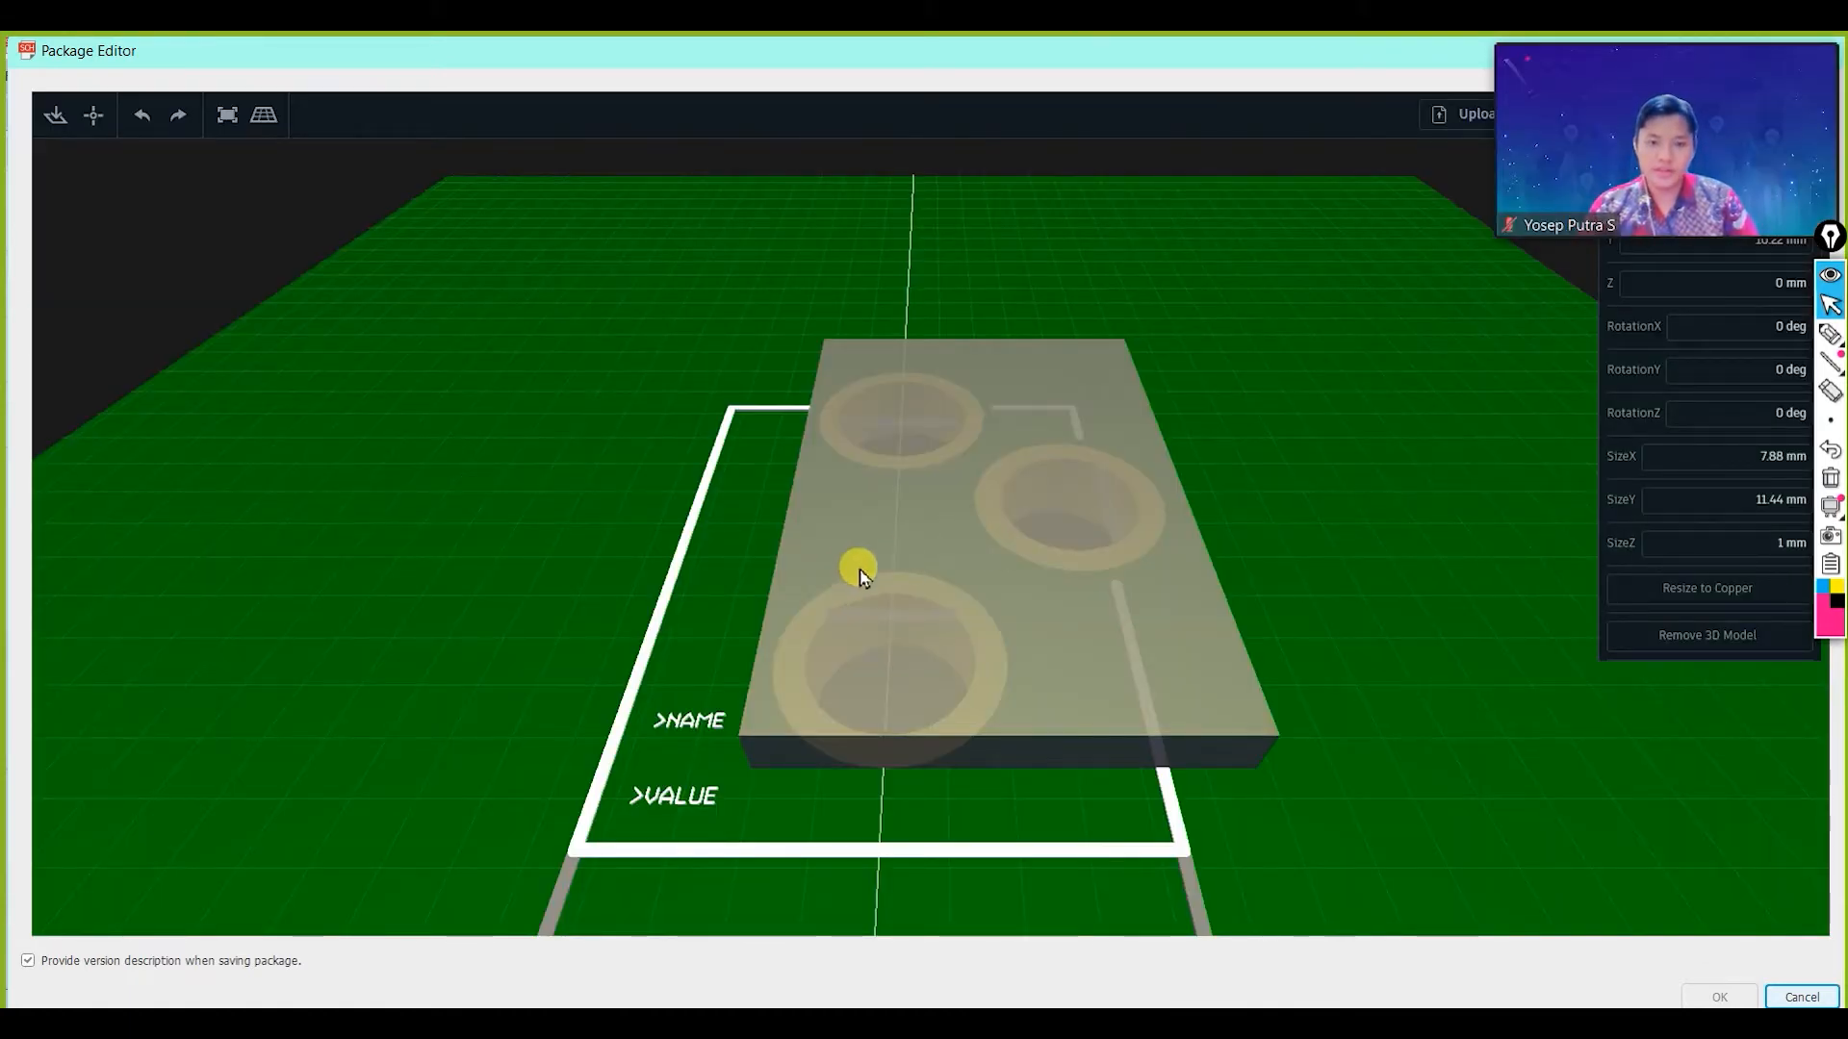
scroll(1014, 590, down, 2)
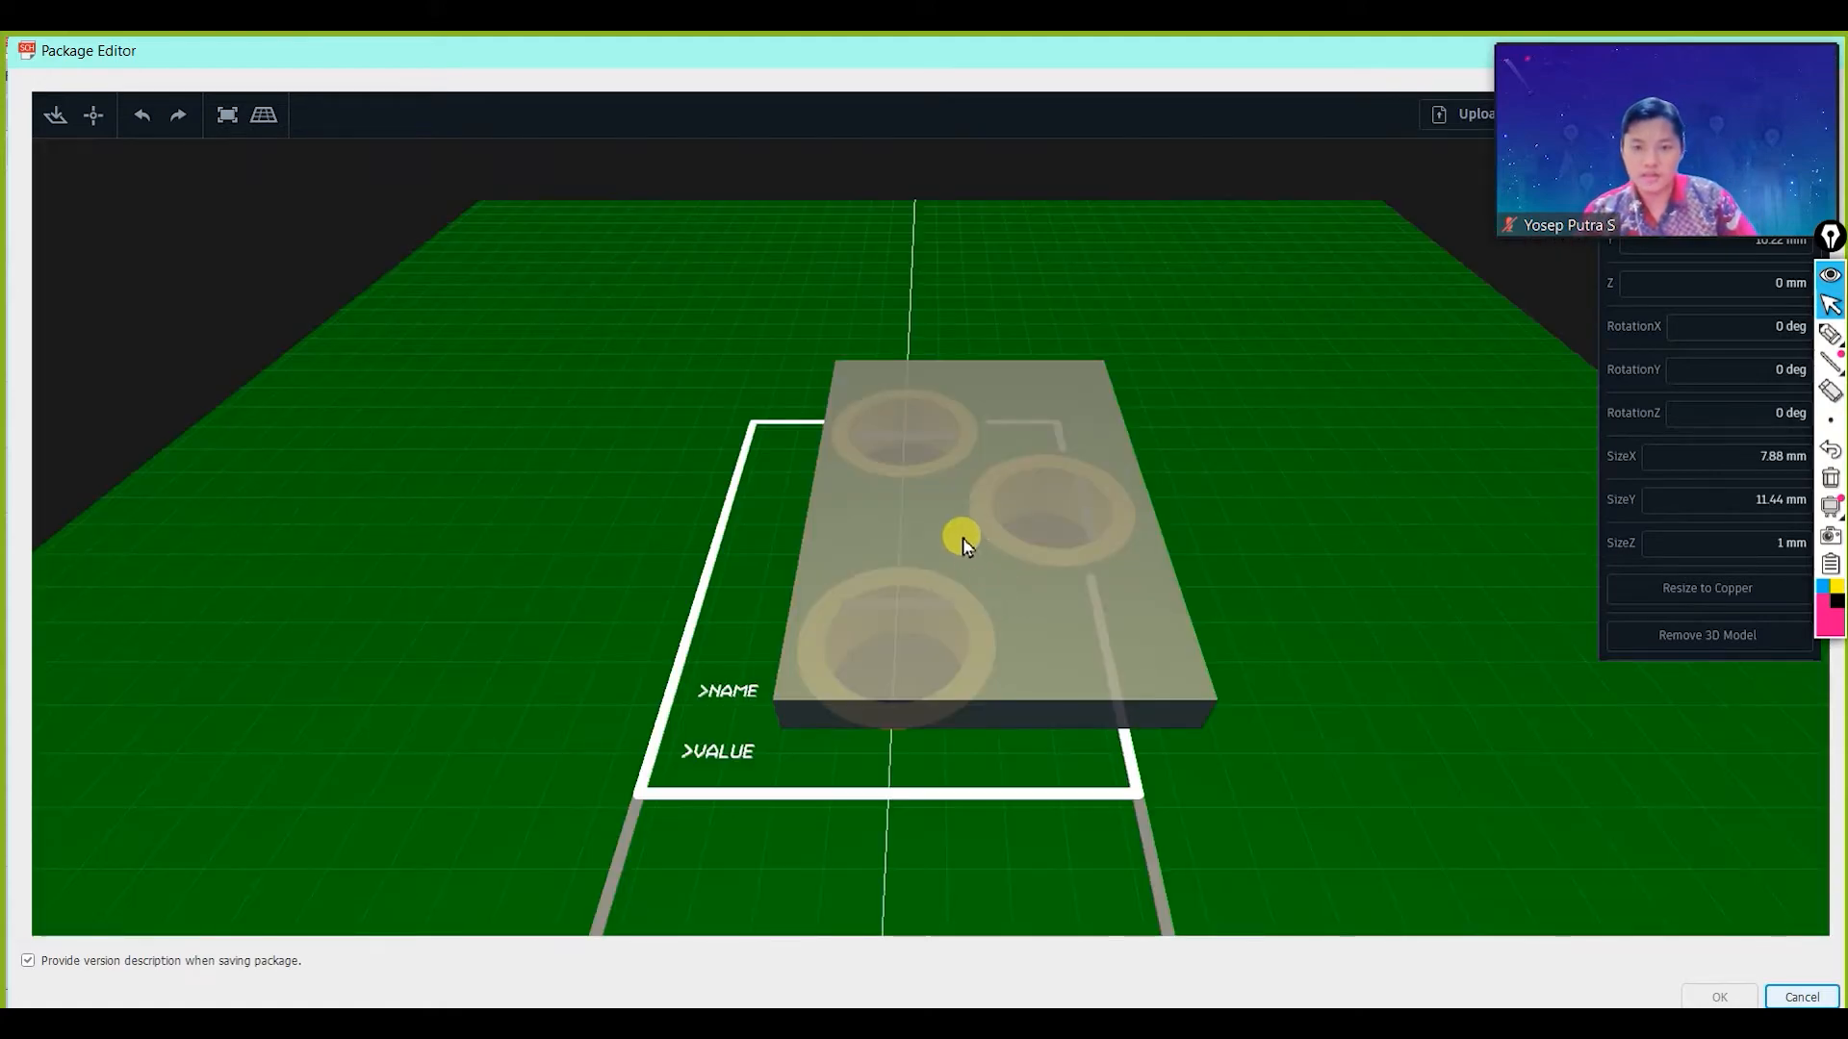
scroll(961, 536, down, 3)
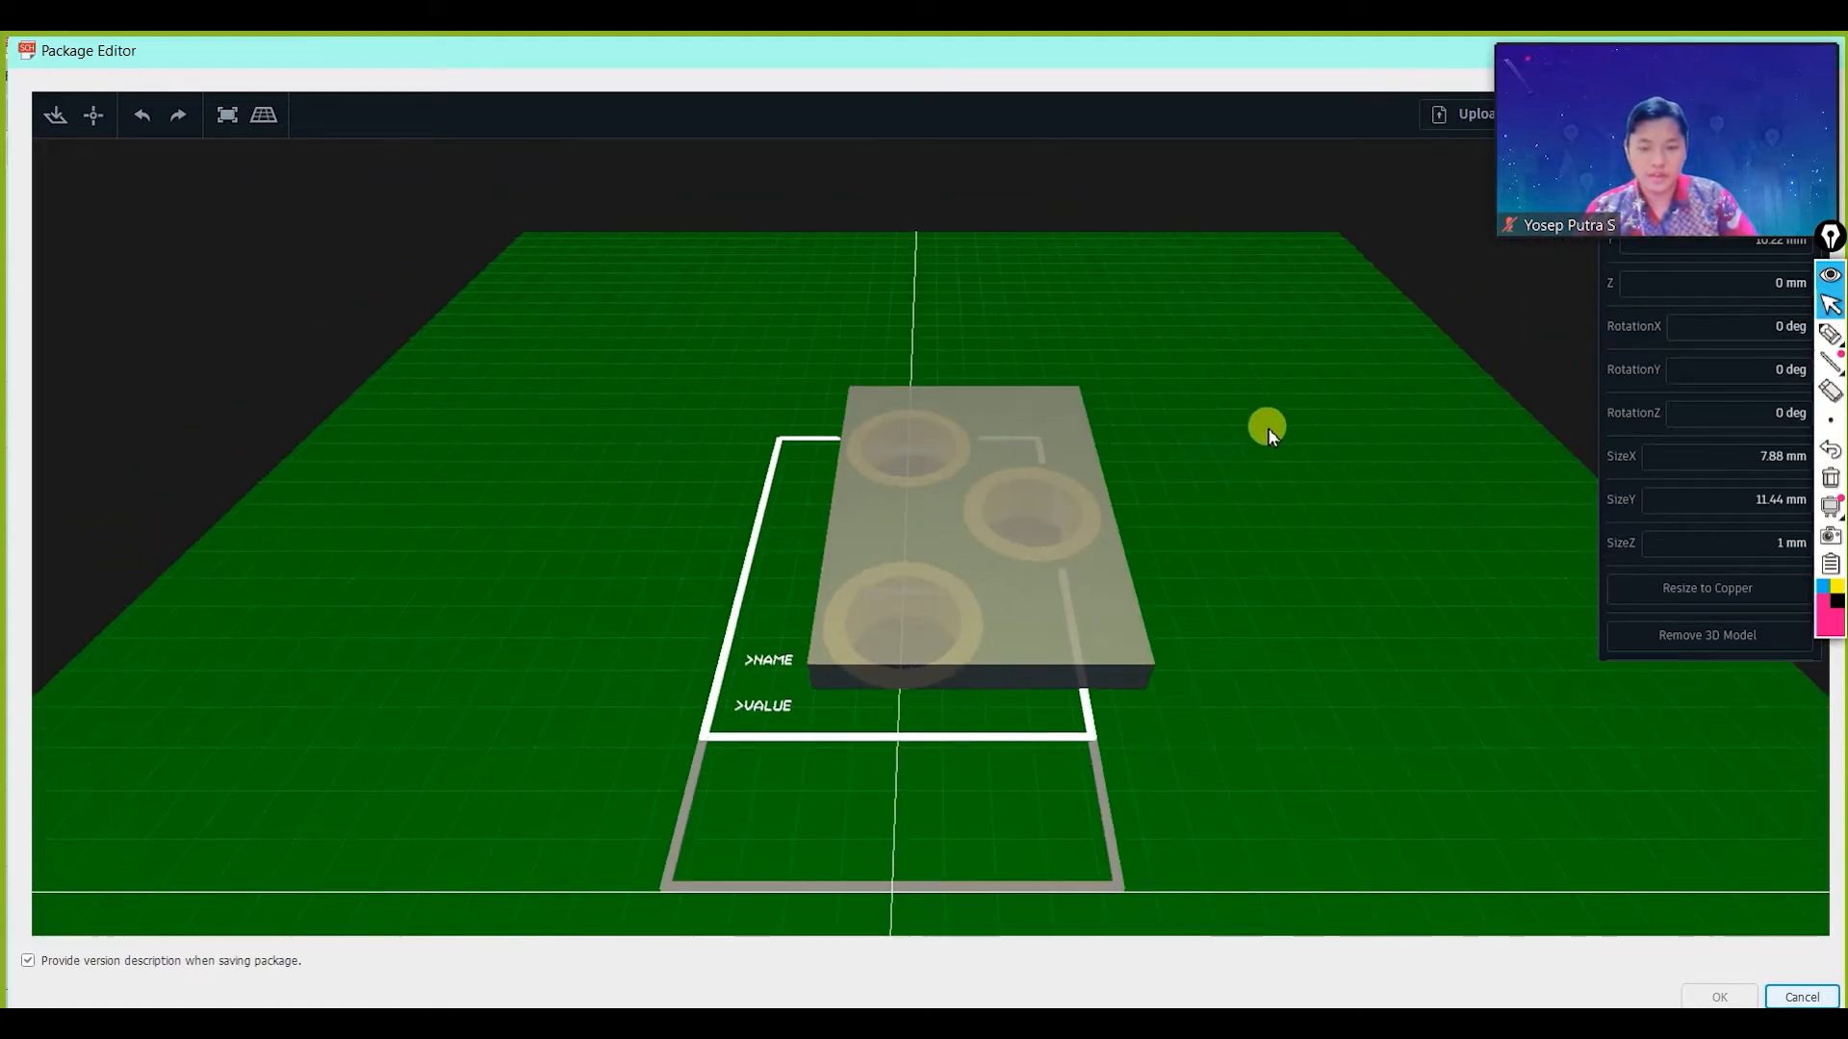
drag(1205, 515, 1274, 413)
drag(1685, 143, 1199, 155)
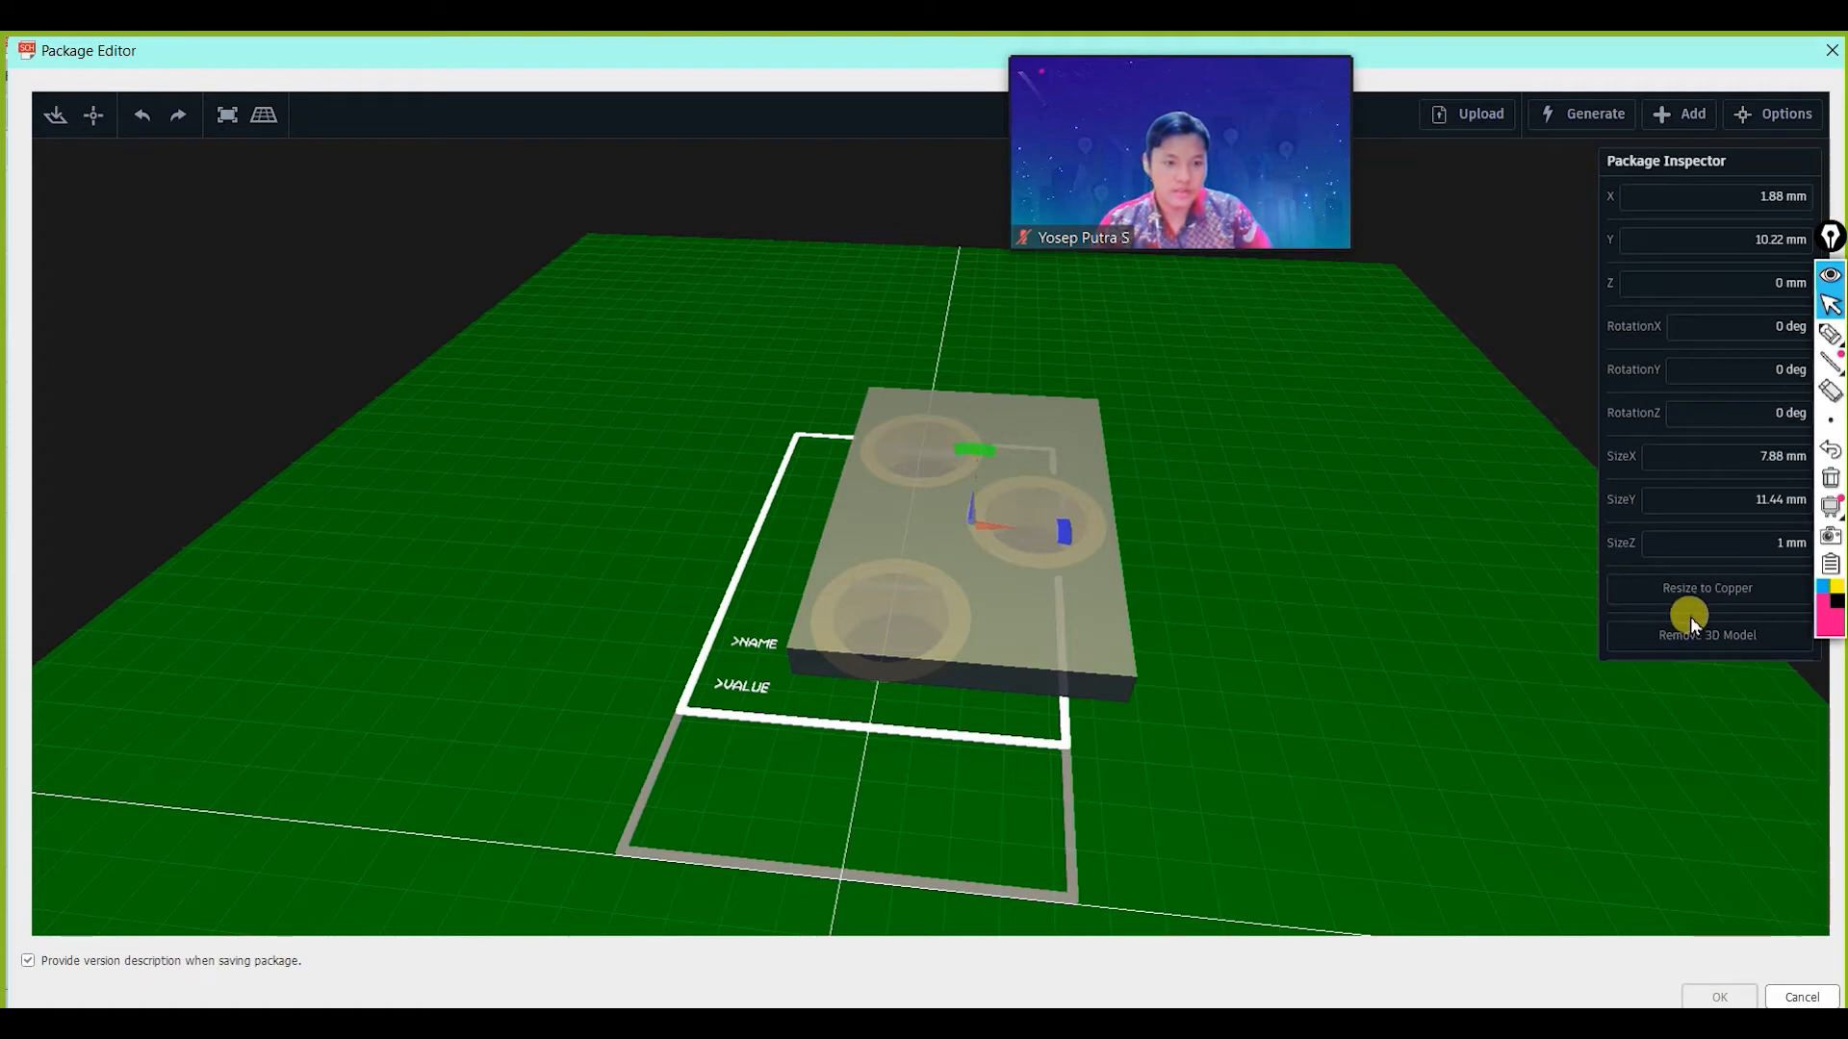
click(1698, 641)
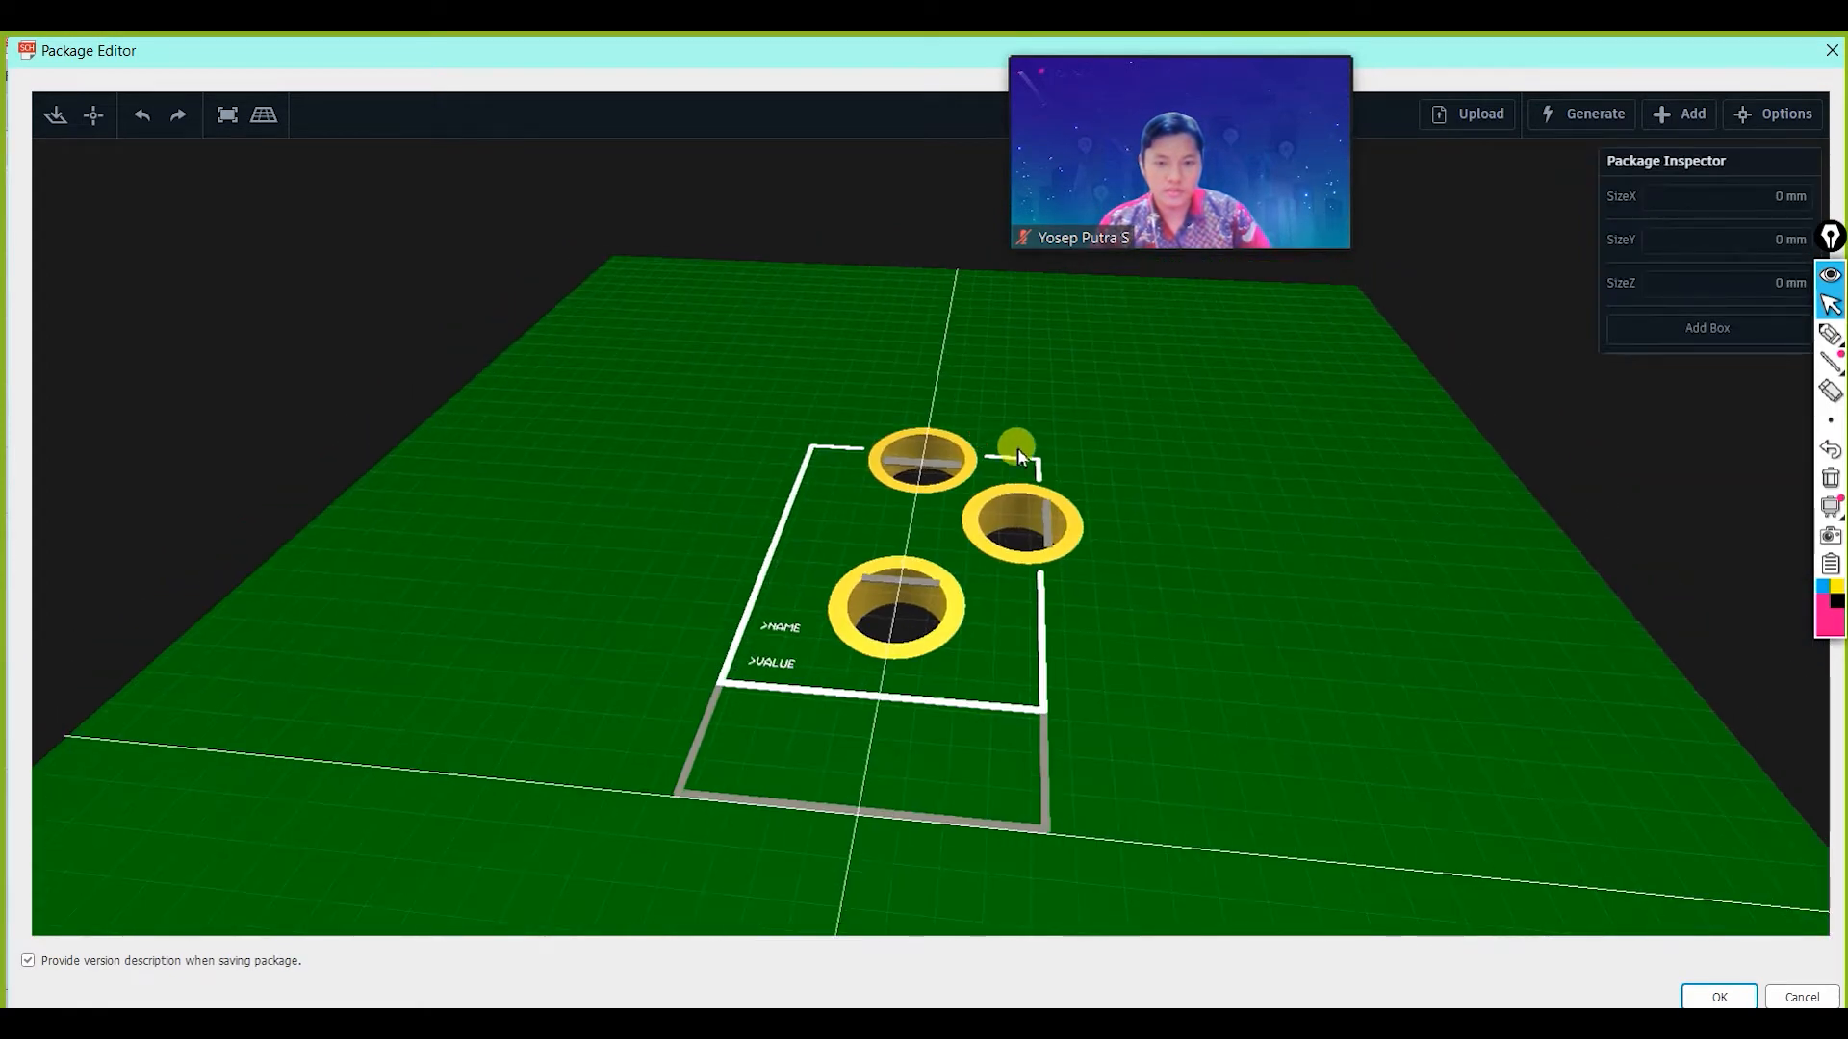
Browse My Models for a 3D model that suits the DC jack's empty package.
drag(1130, 476, 1382, 498)
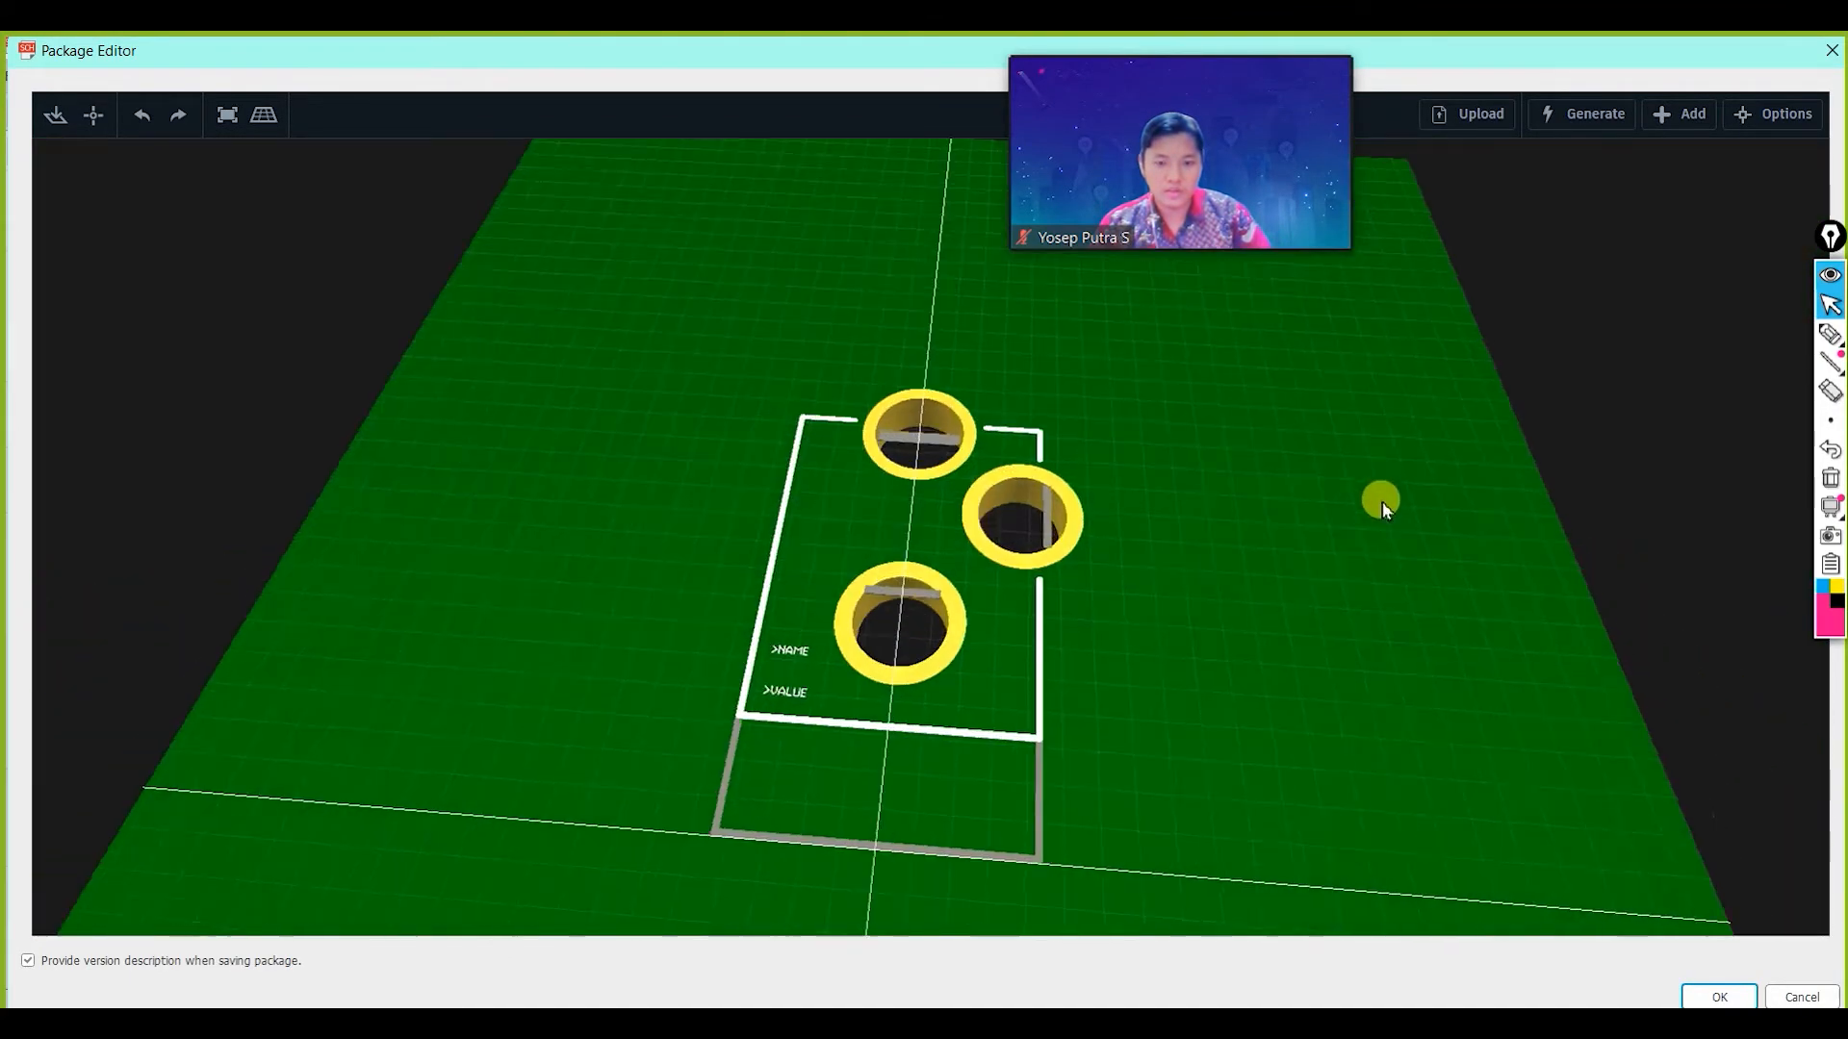
click(1671, 120)
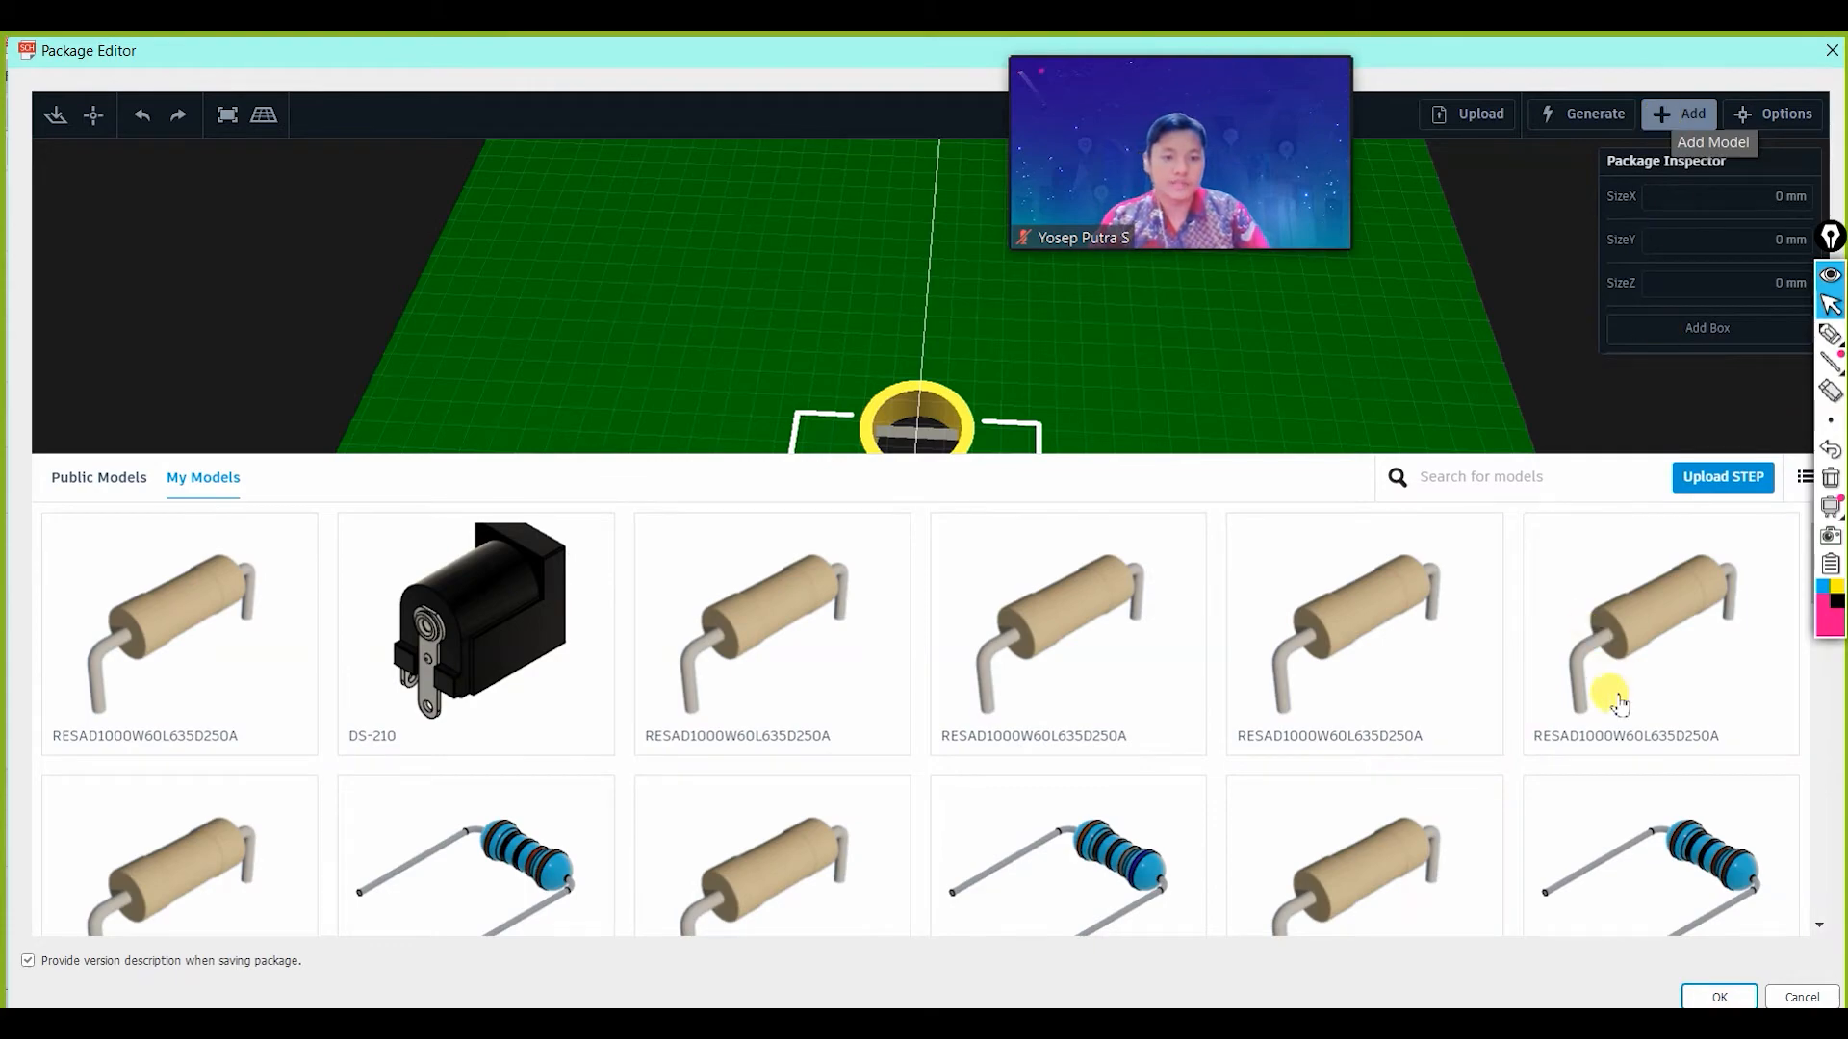
scroll(1613, 698, down, 5)
scroll(1621, 694, down, 3)
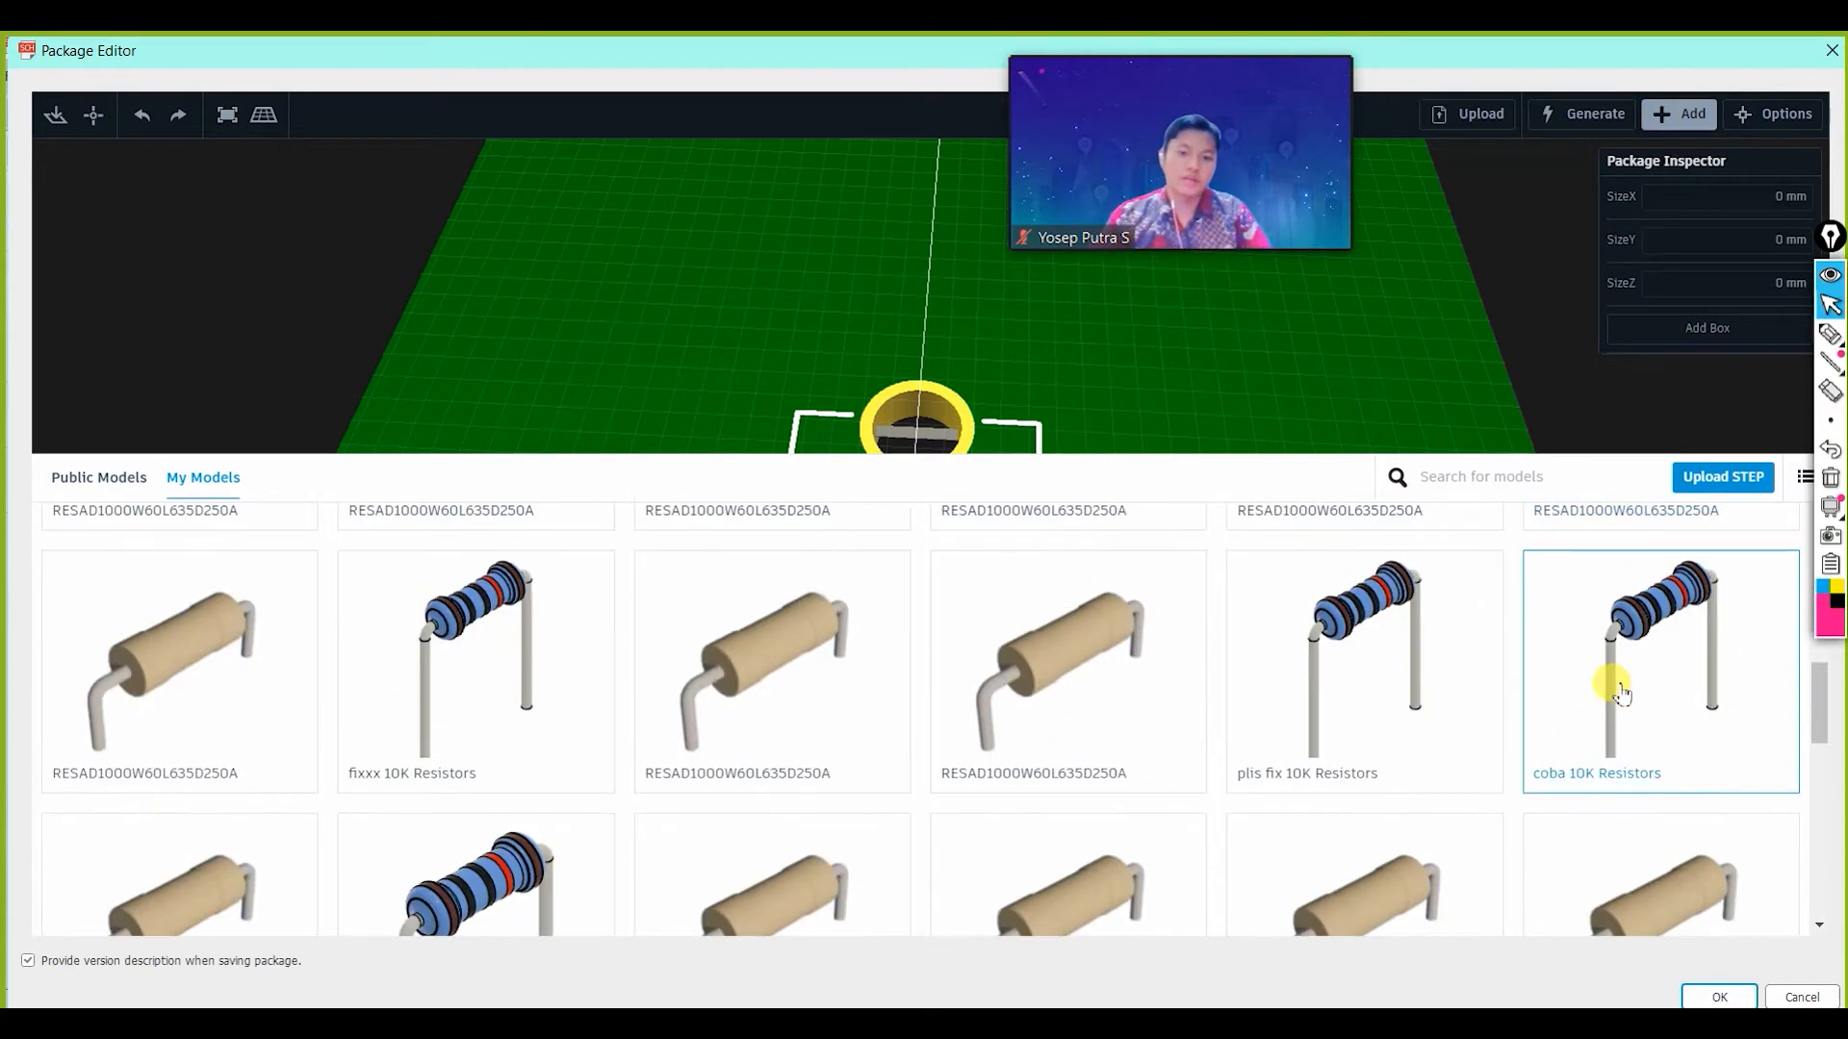
scroll(1620, 693, down, 5)
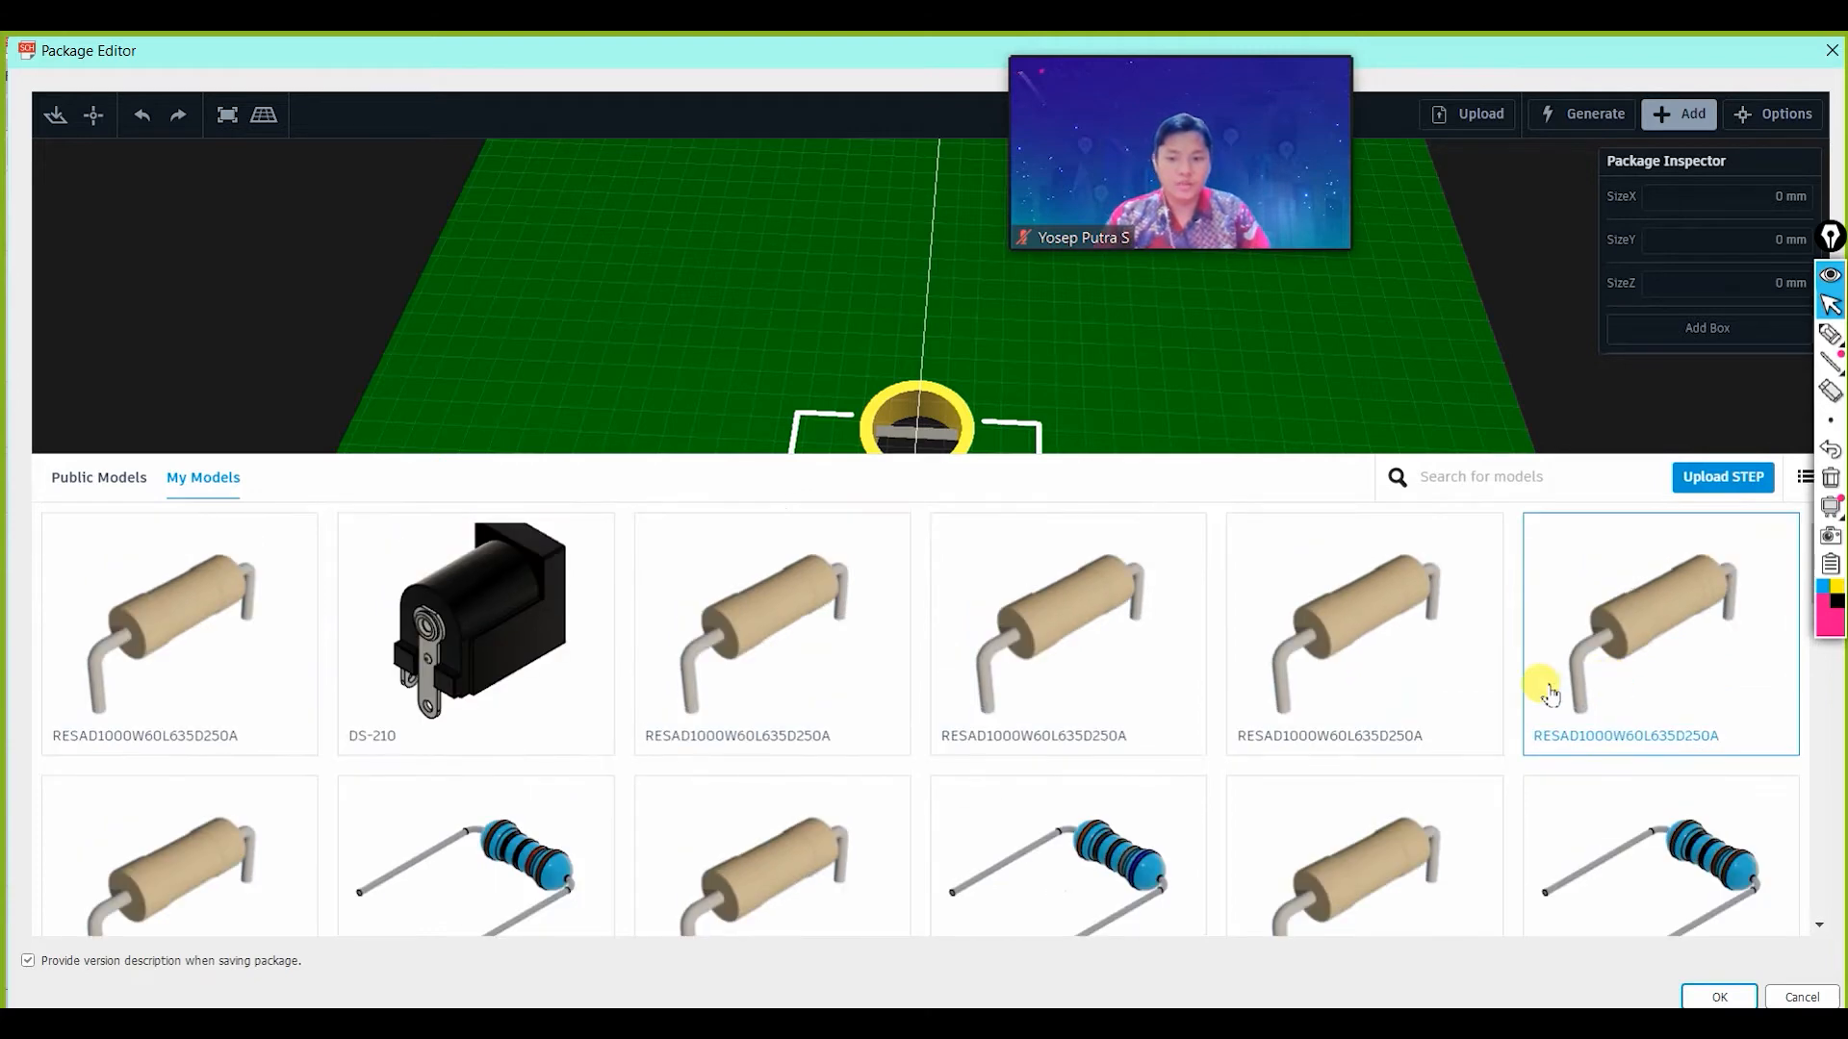
scroll(1539, 681, down, 5)
scroll(478, 520, down, 3)
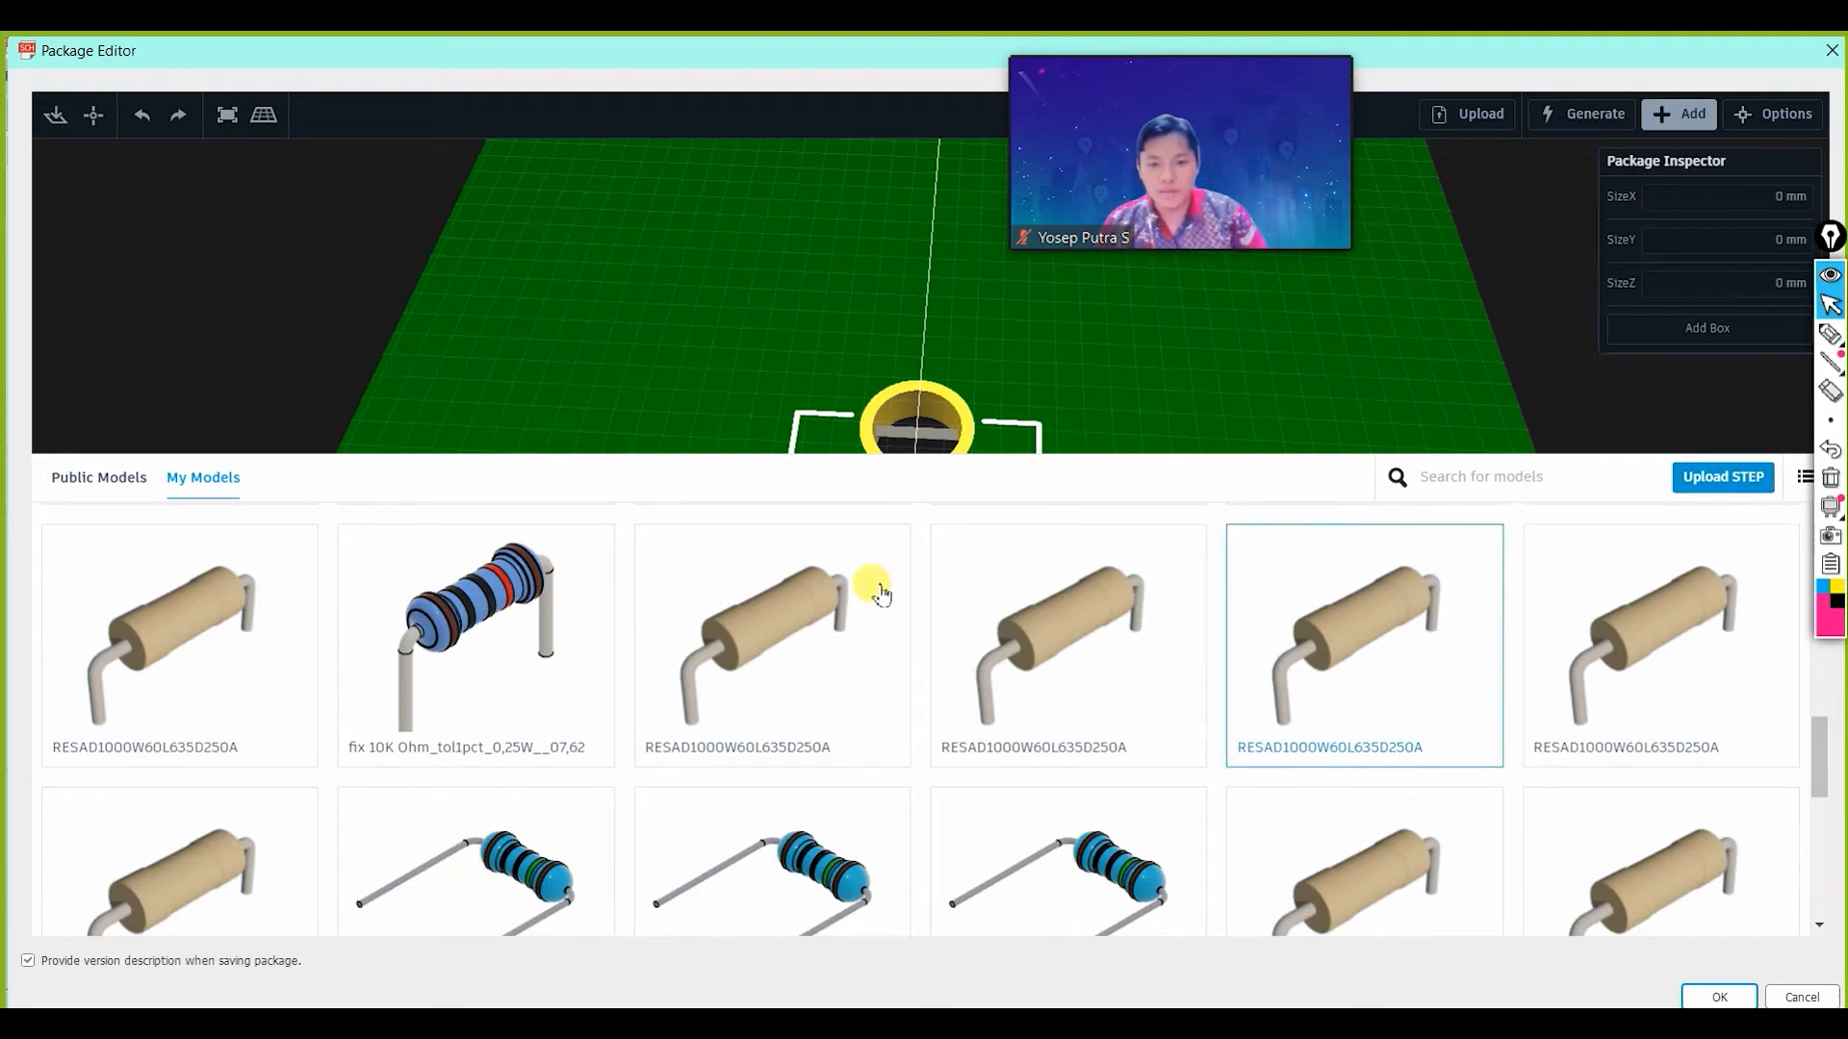
Switch to the GrabCAD library in the web browser and search it for "dc jack".
key(alt+Tab)
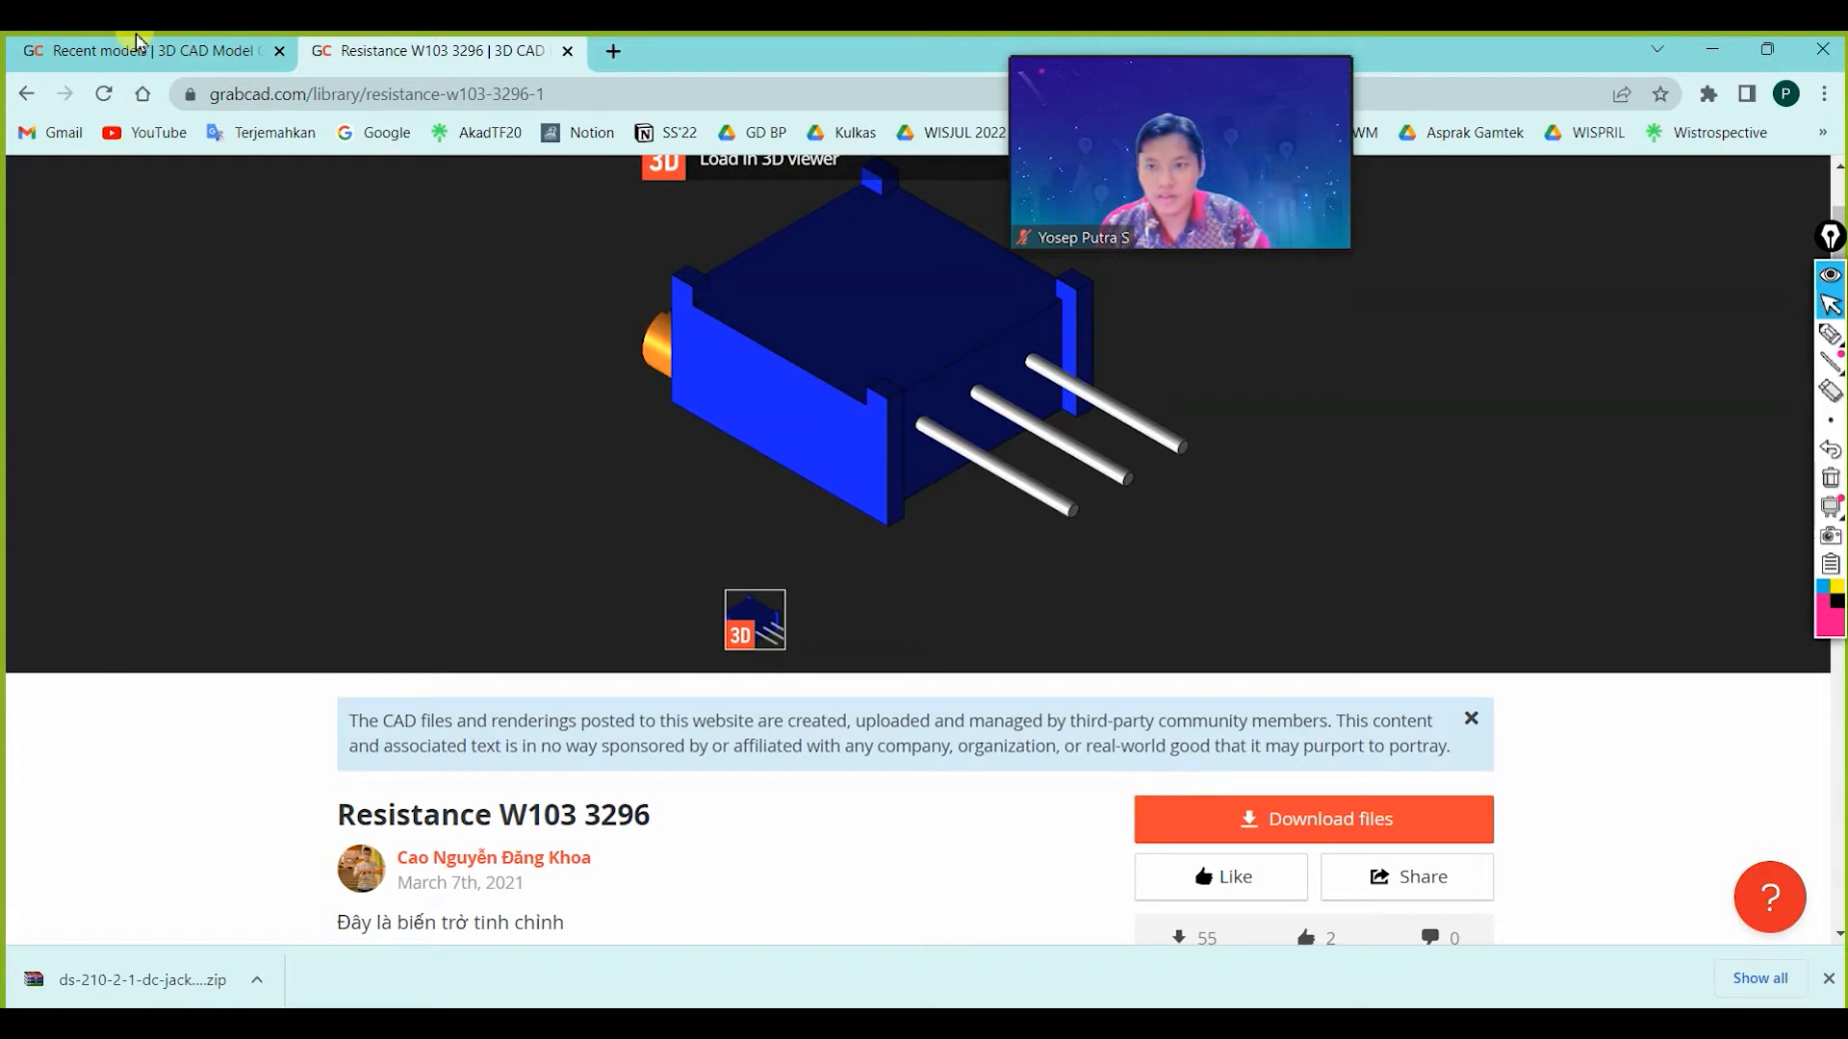
click(154, 56)
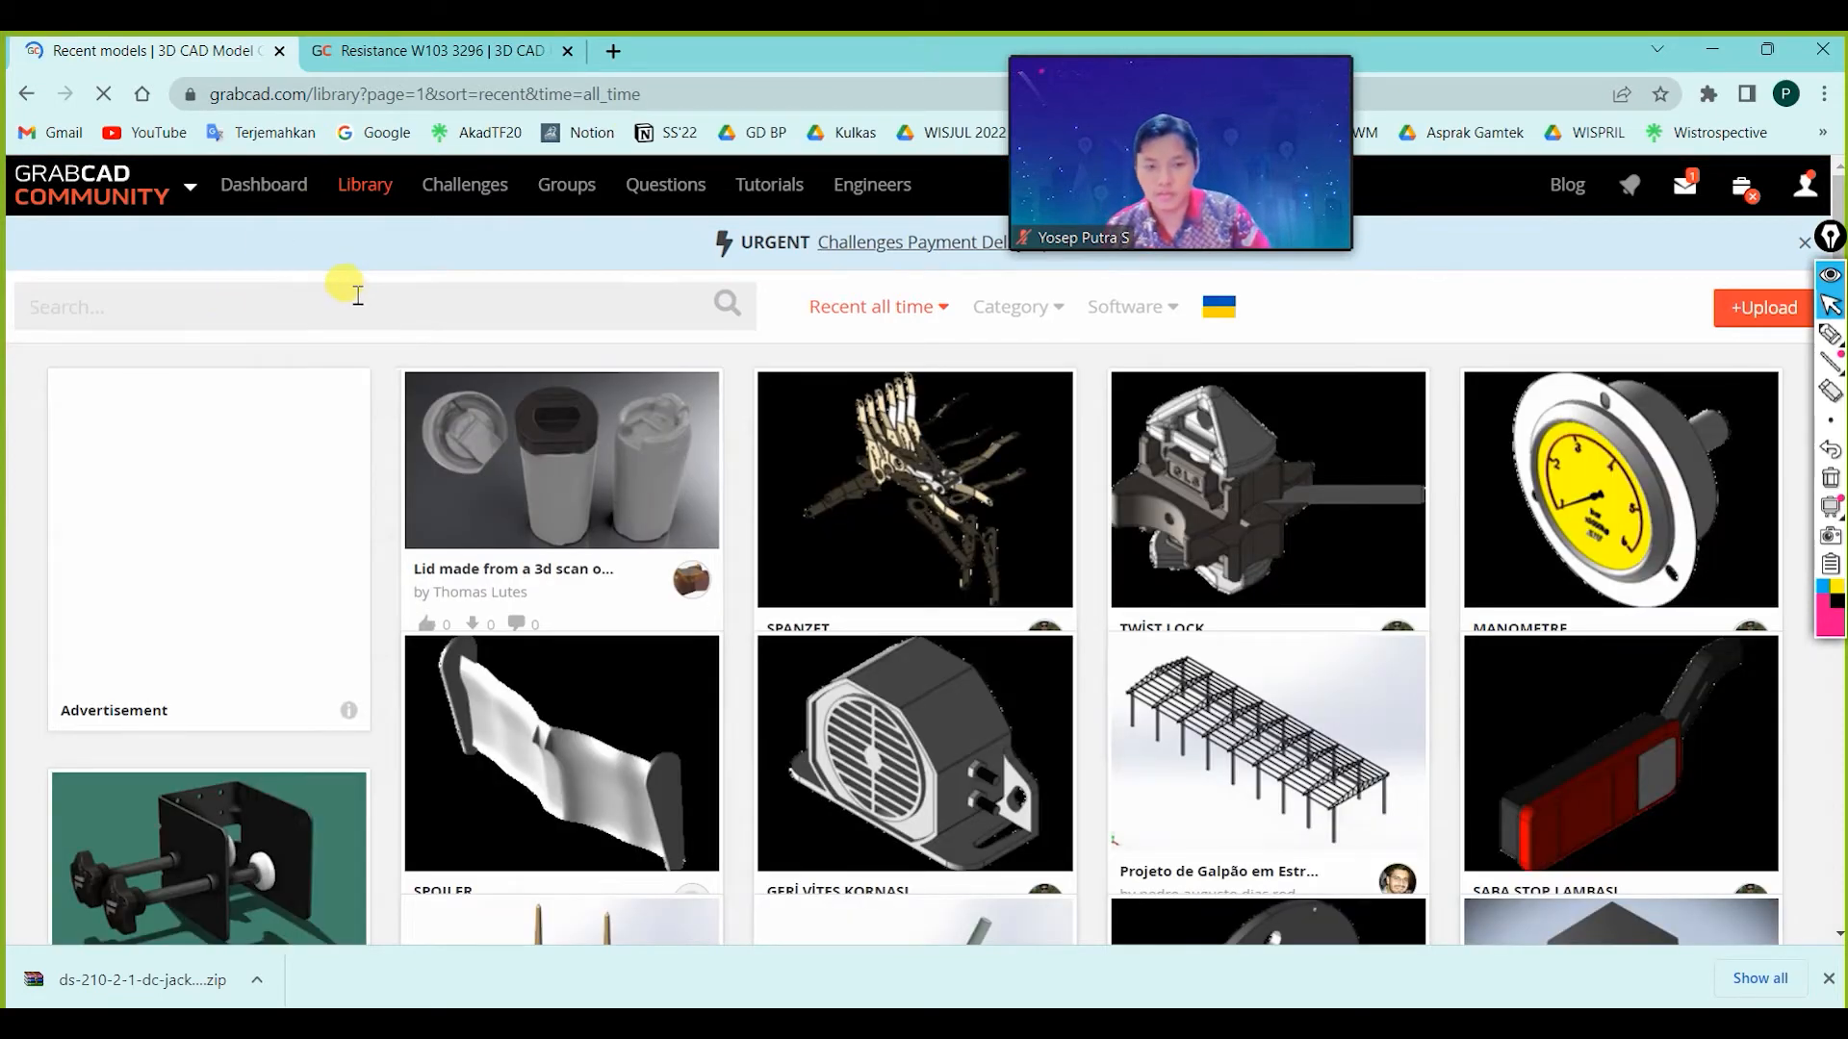
scroll(776, 428, down, 4)
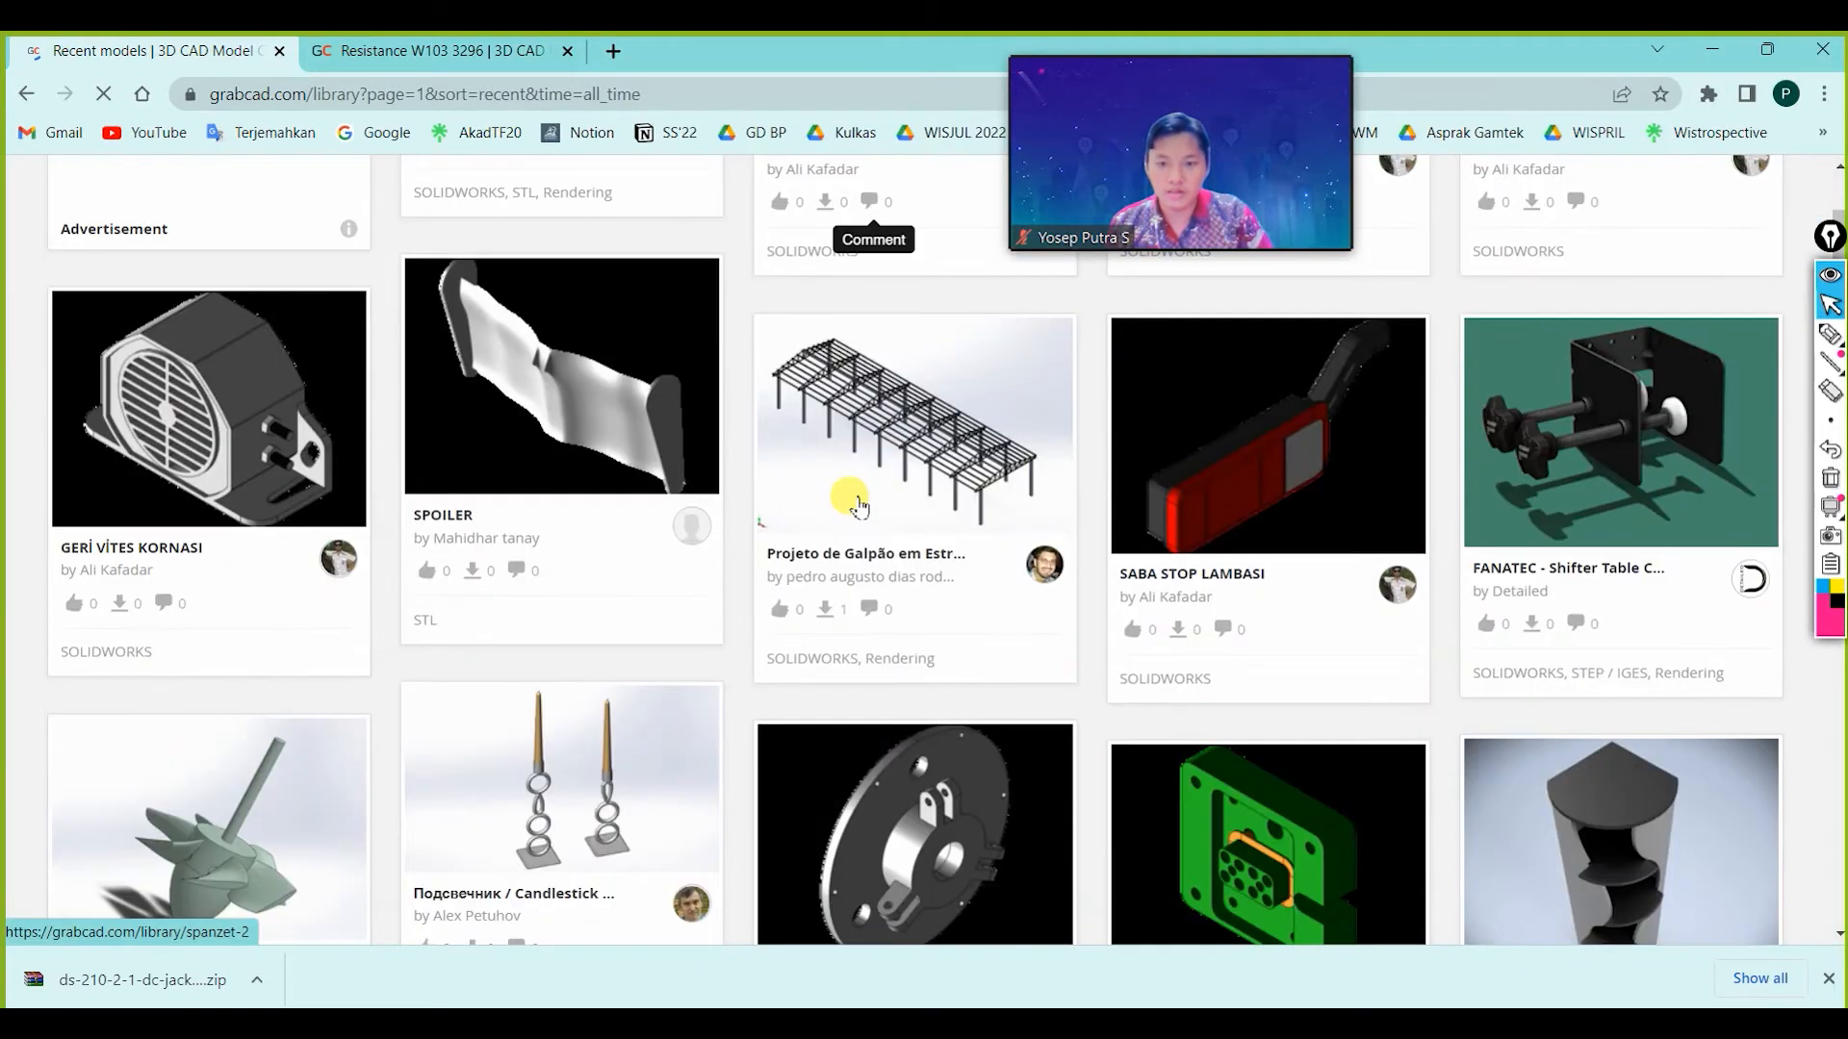
scroll(860, 507, down, 6)
scroll(854, 482, up, 10)
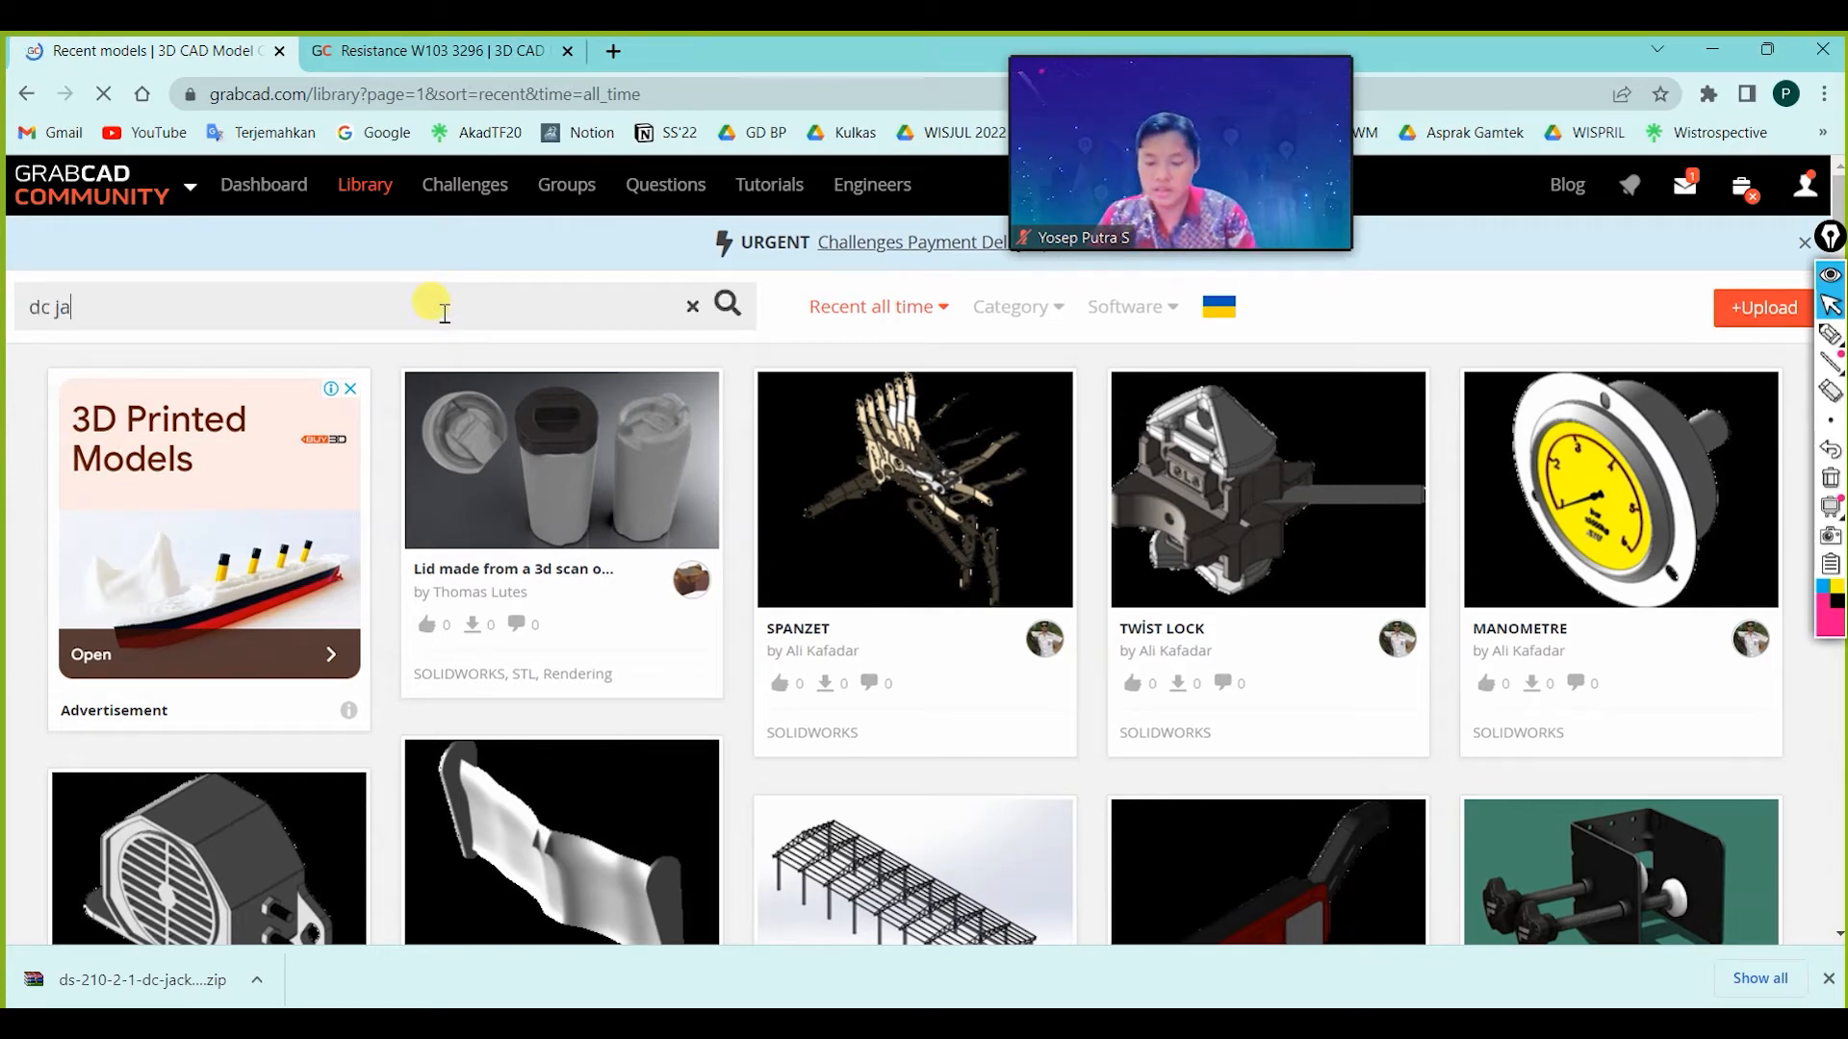
key(Return)
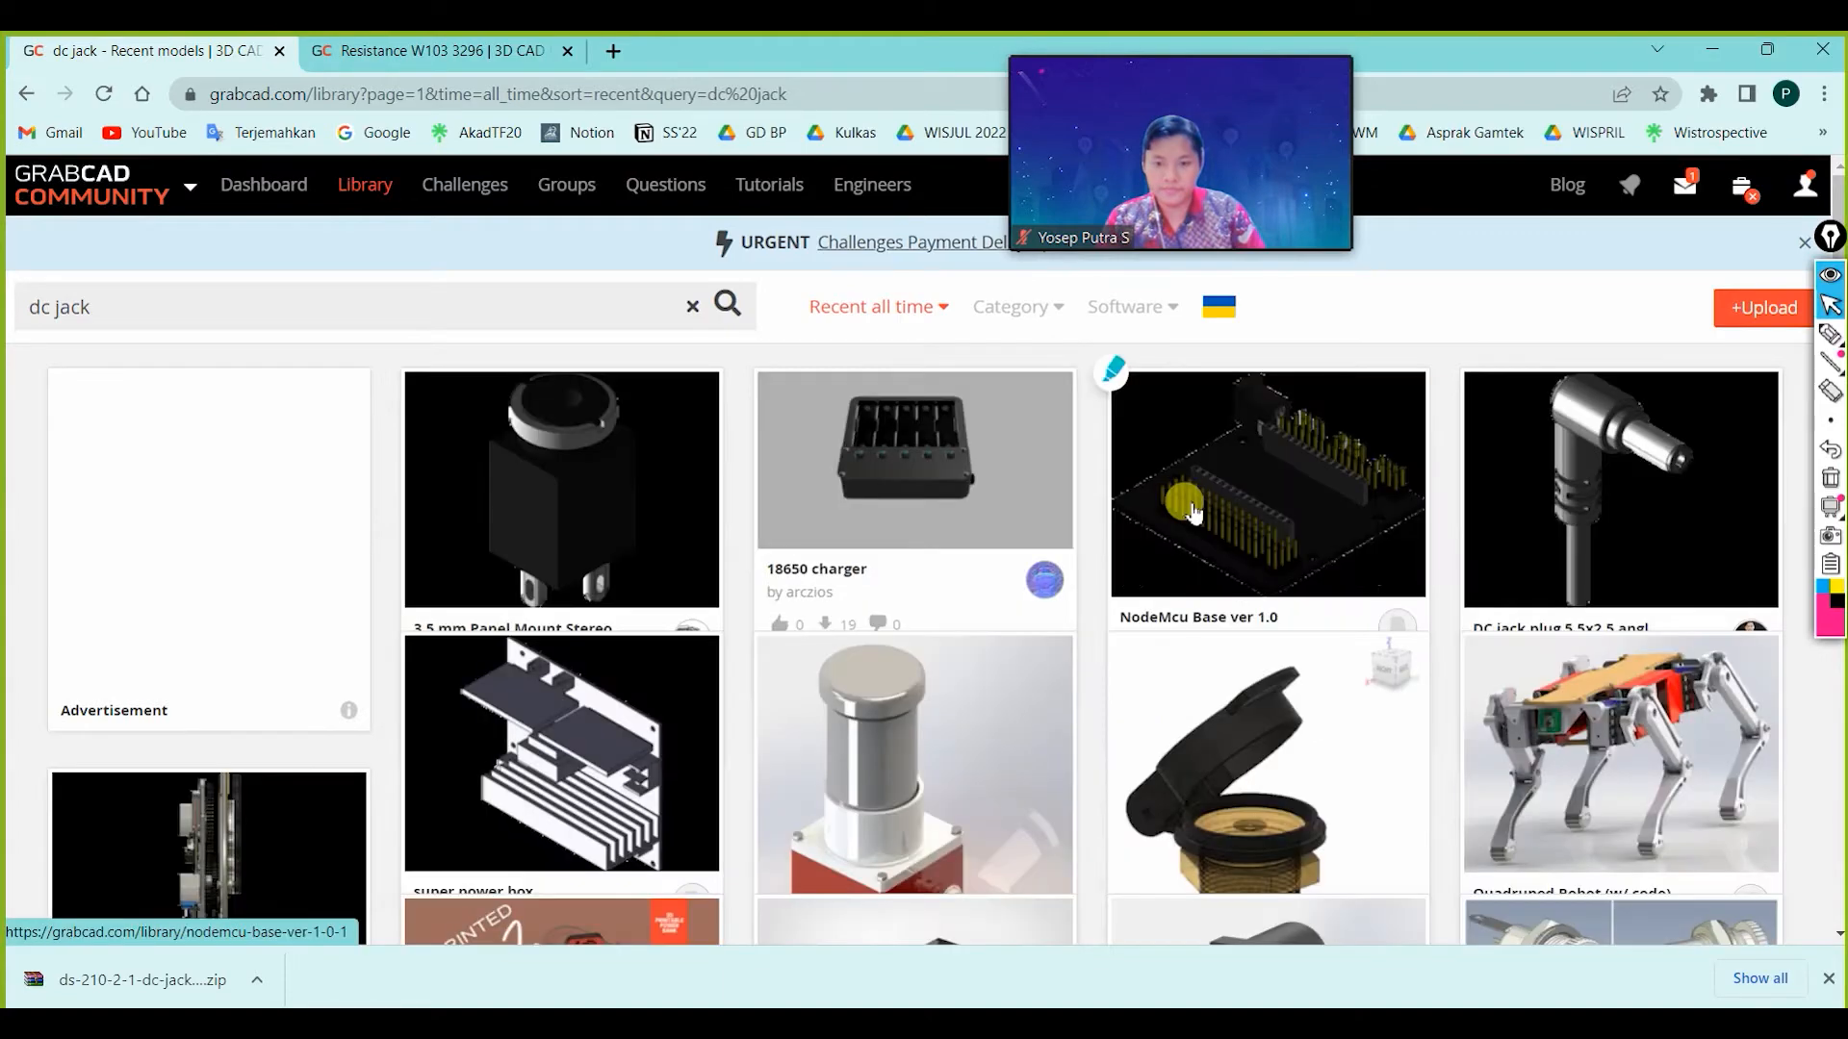
Look through the GrabCAD results for "dc jack" and open the page of the DC power socket model.
scroll(1191, 512, down, 3)
scroll(1192, 512, down, 5)
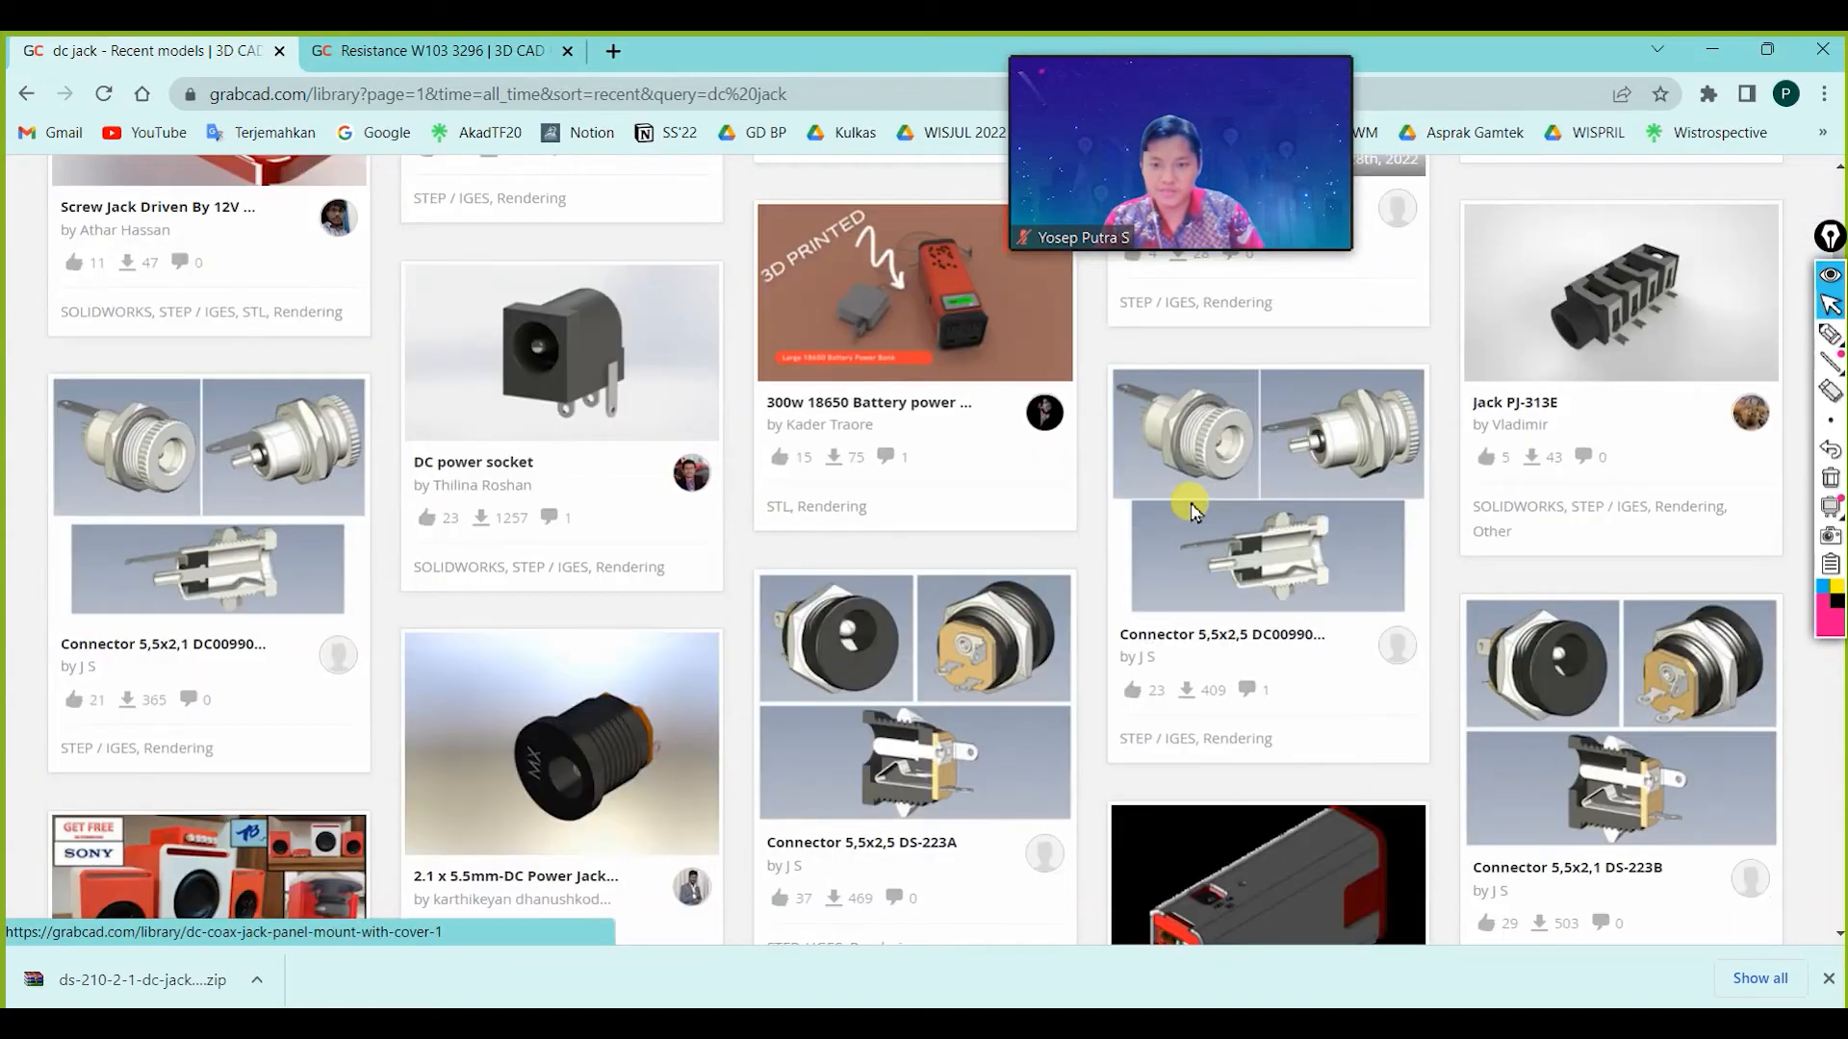
scroll(1194, 512, down, 6)
scroll(1193, 512, up, 3)
scroll(1192, 512, up, 4)
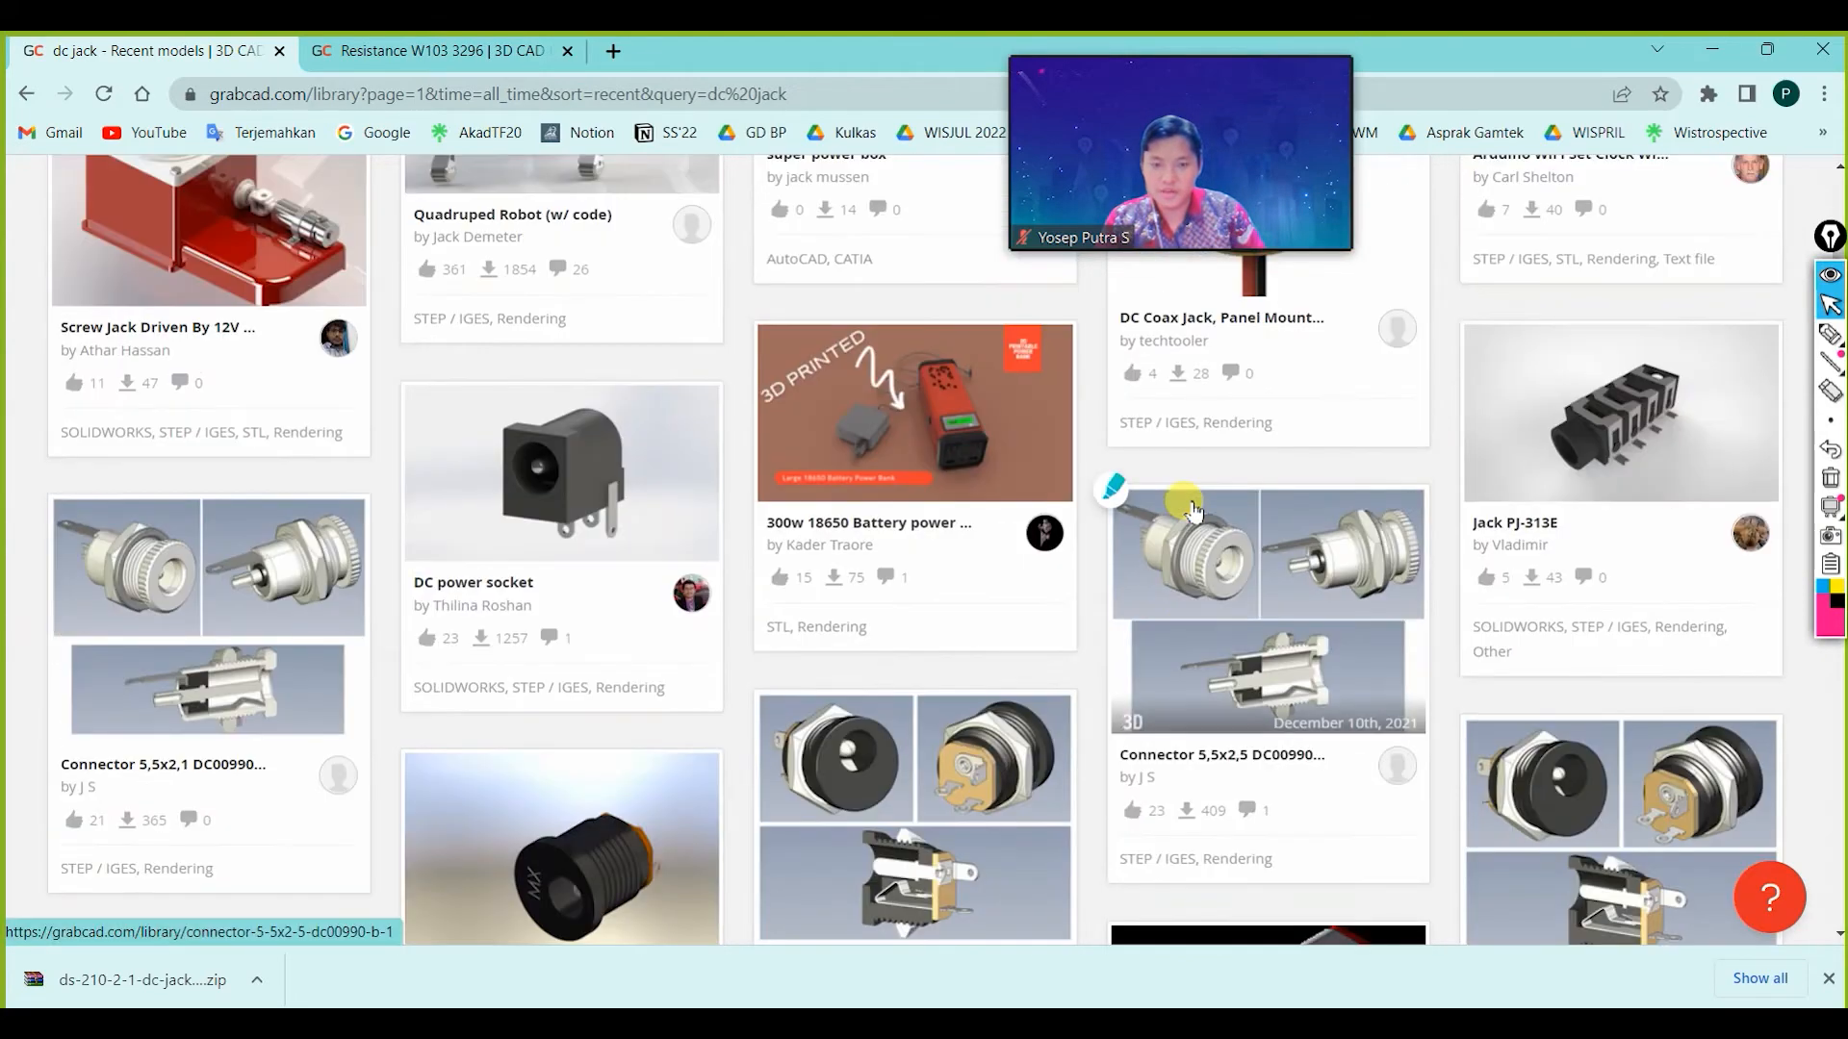
click(508, 488)
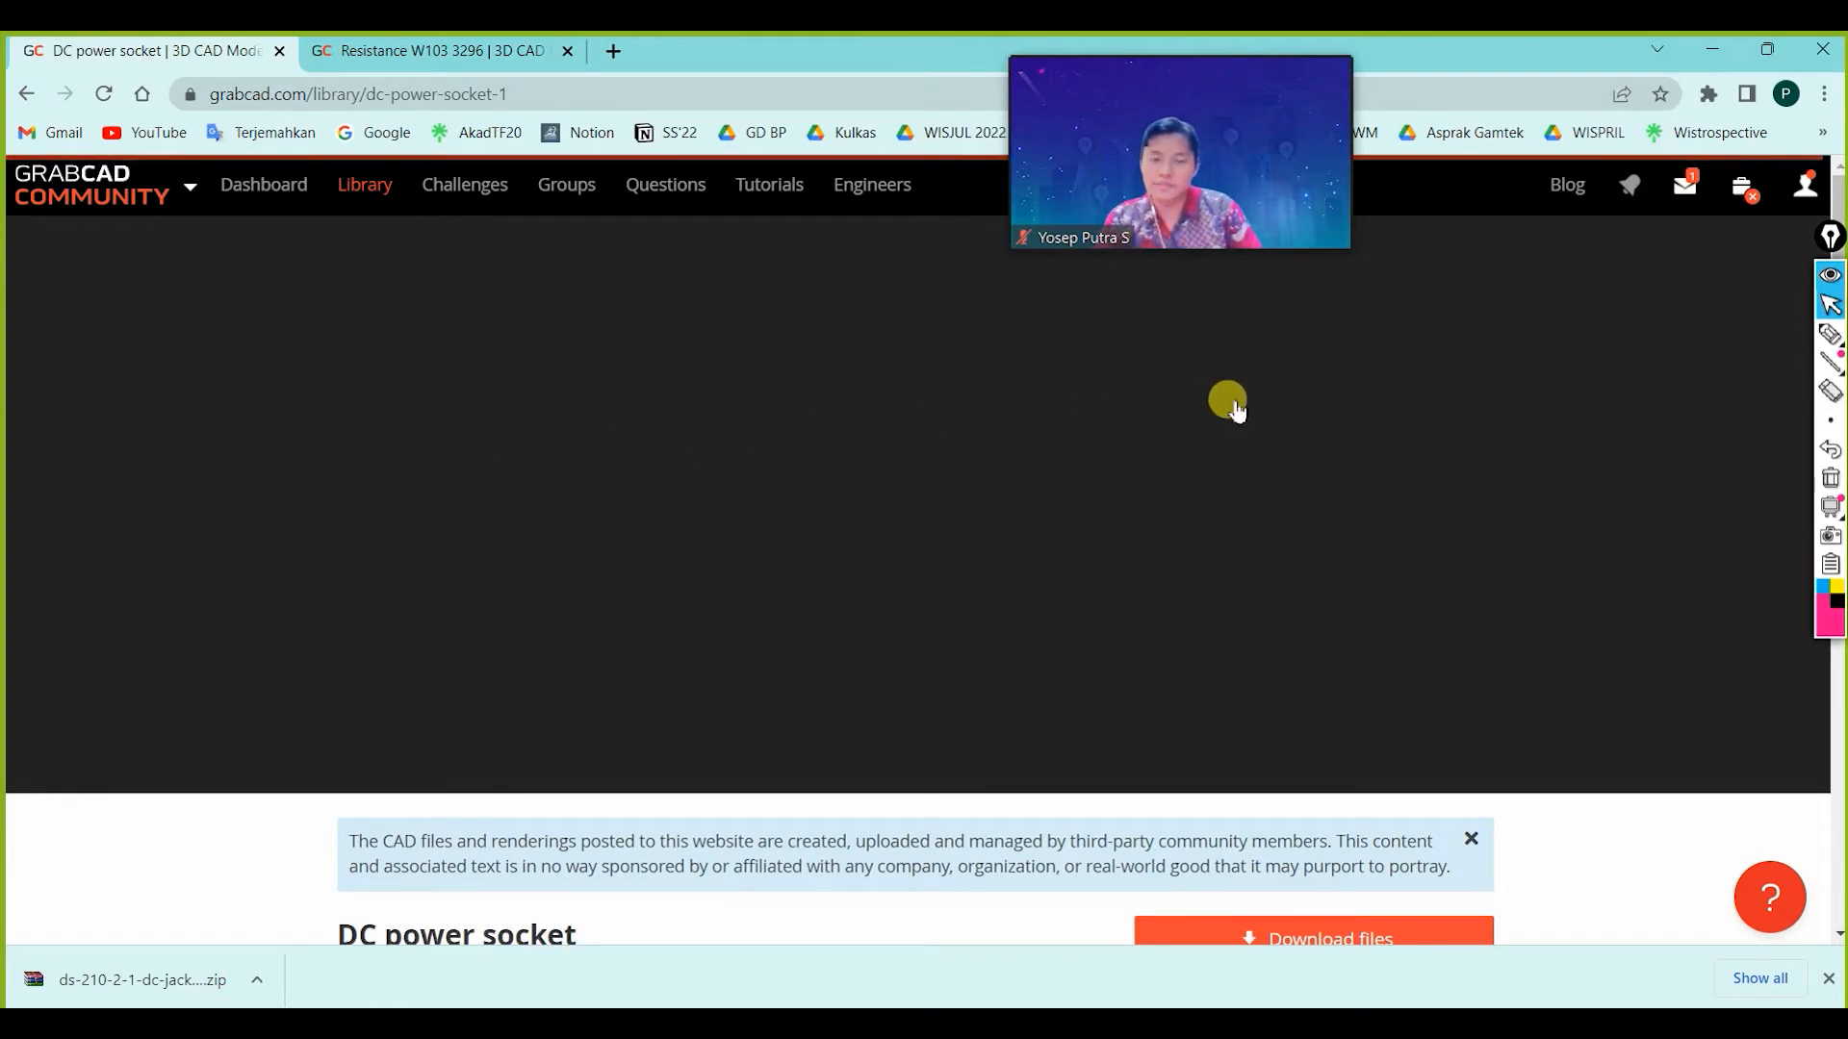
View the DC power socket's preview images and examine its downloadable file list.
click(1773, 469)
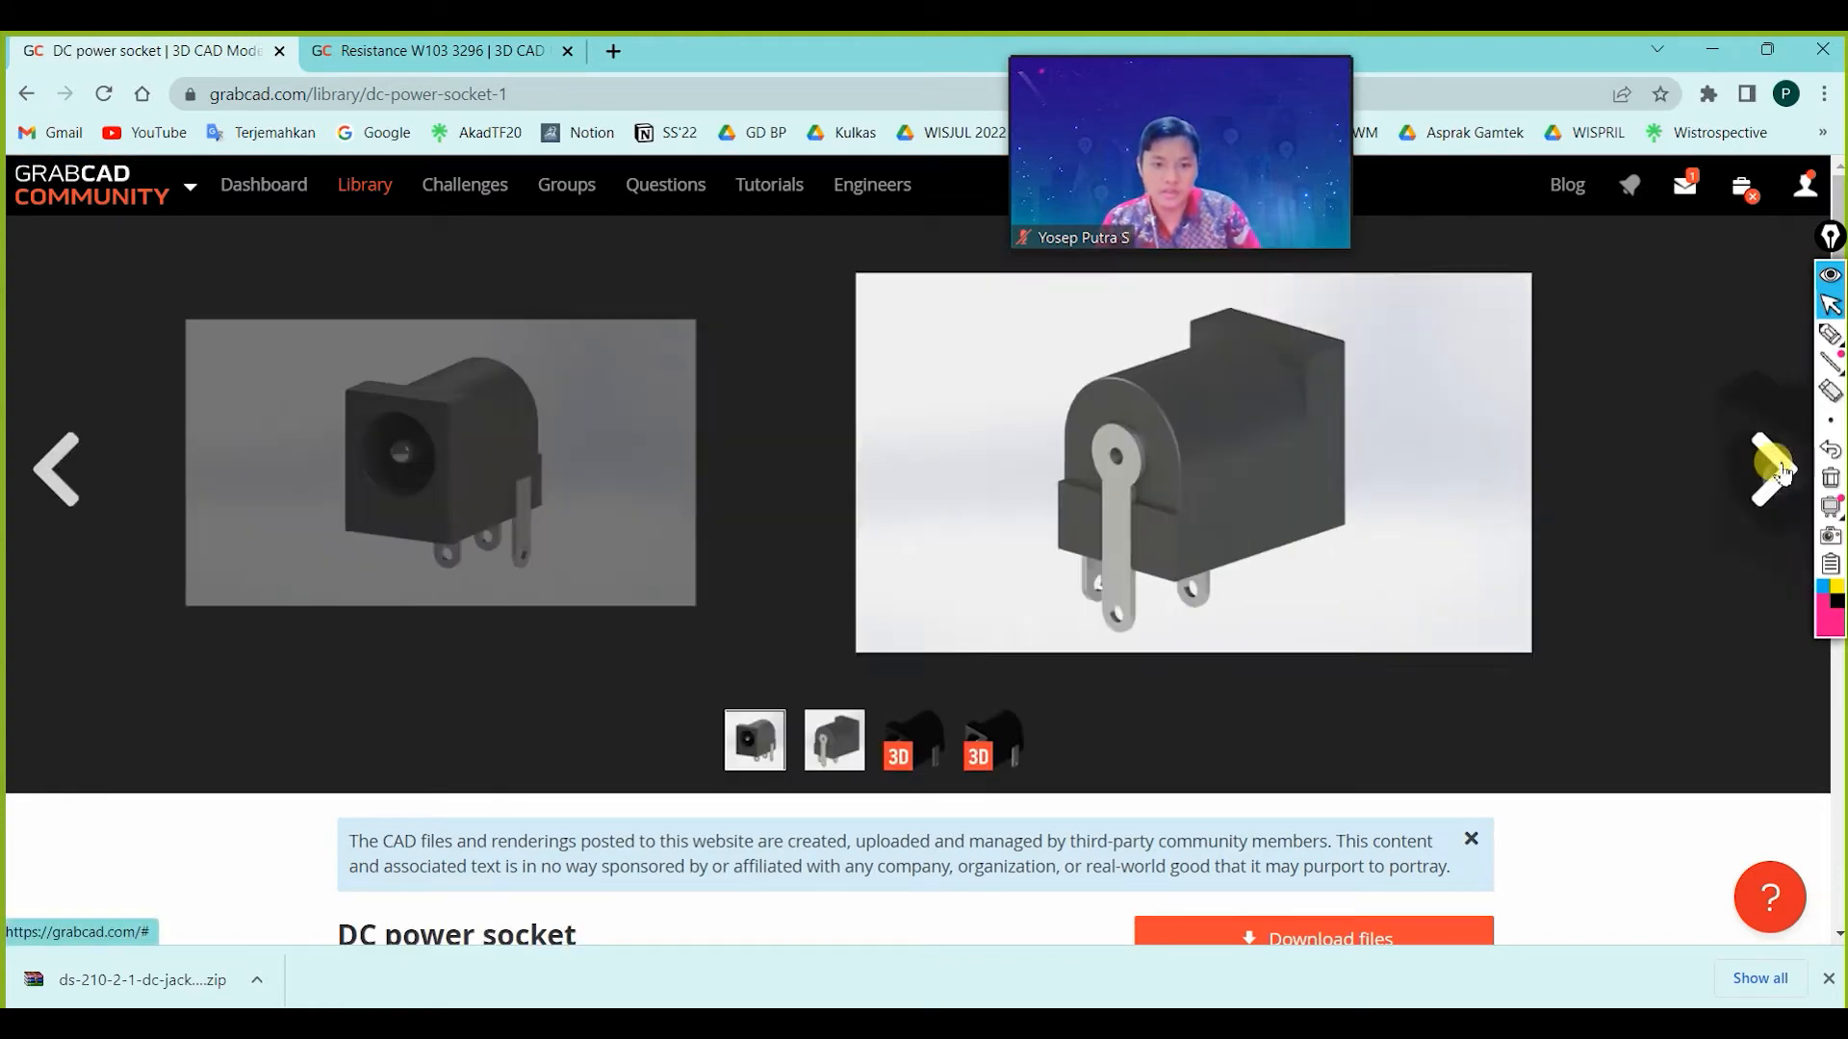
click(1773, 468)
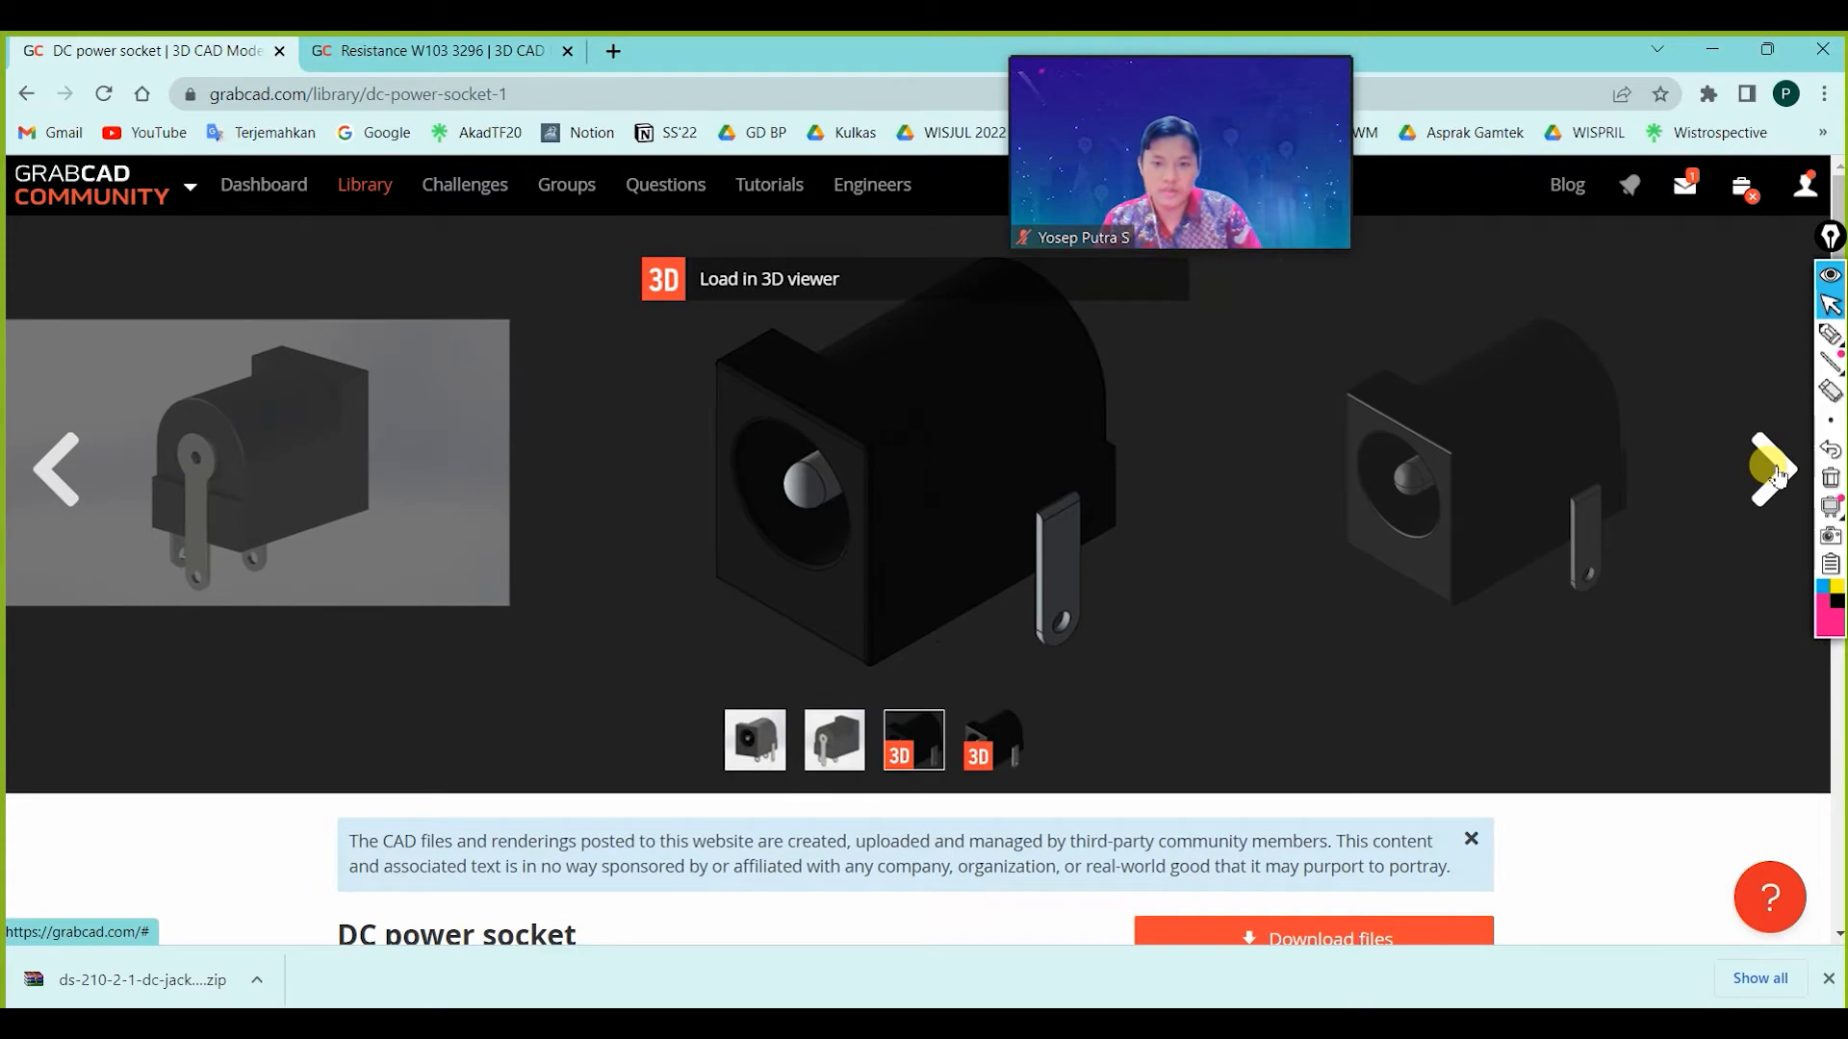
click(1775, 467)
click(56, 469)
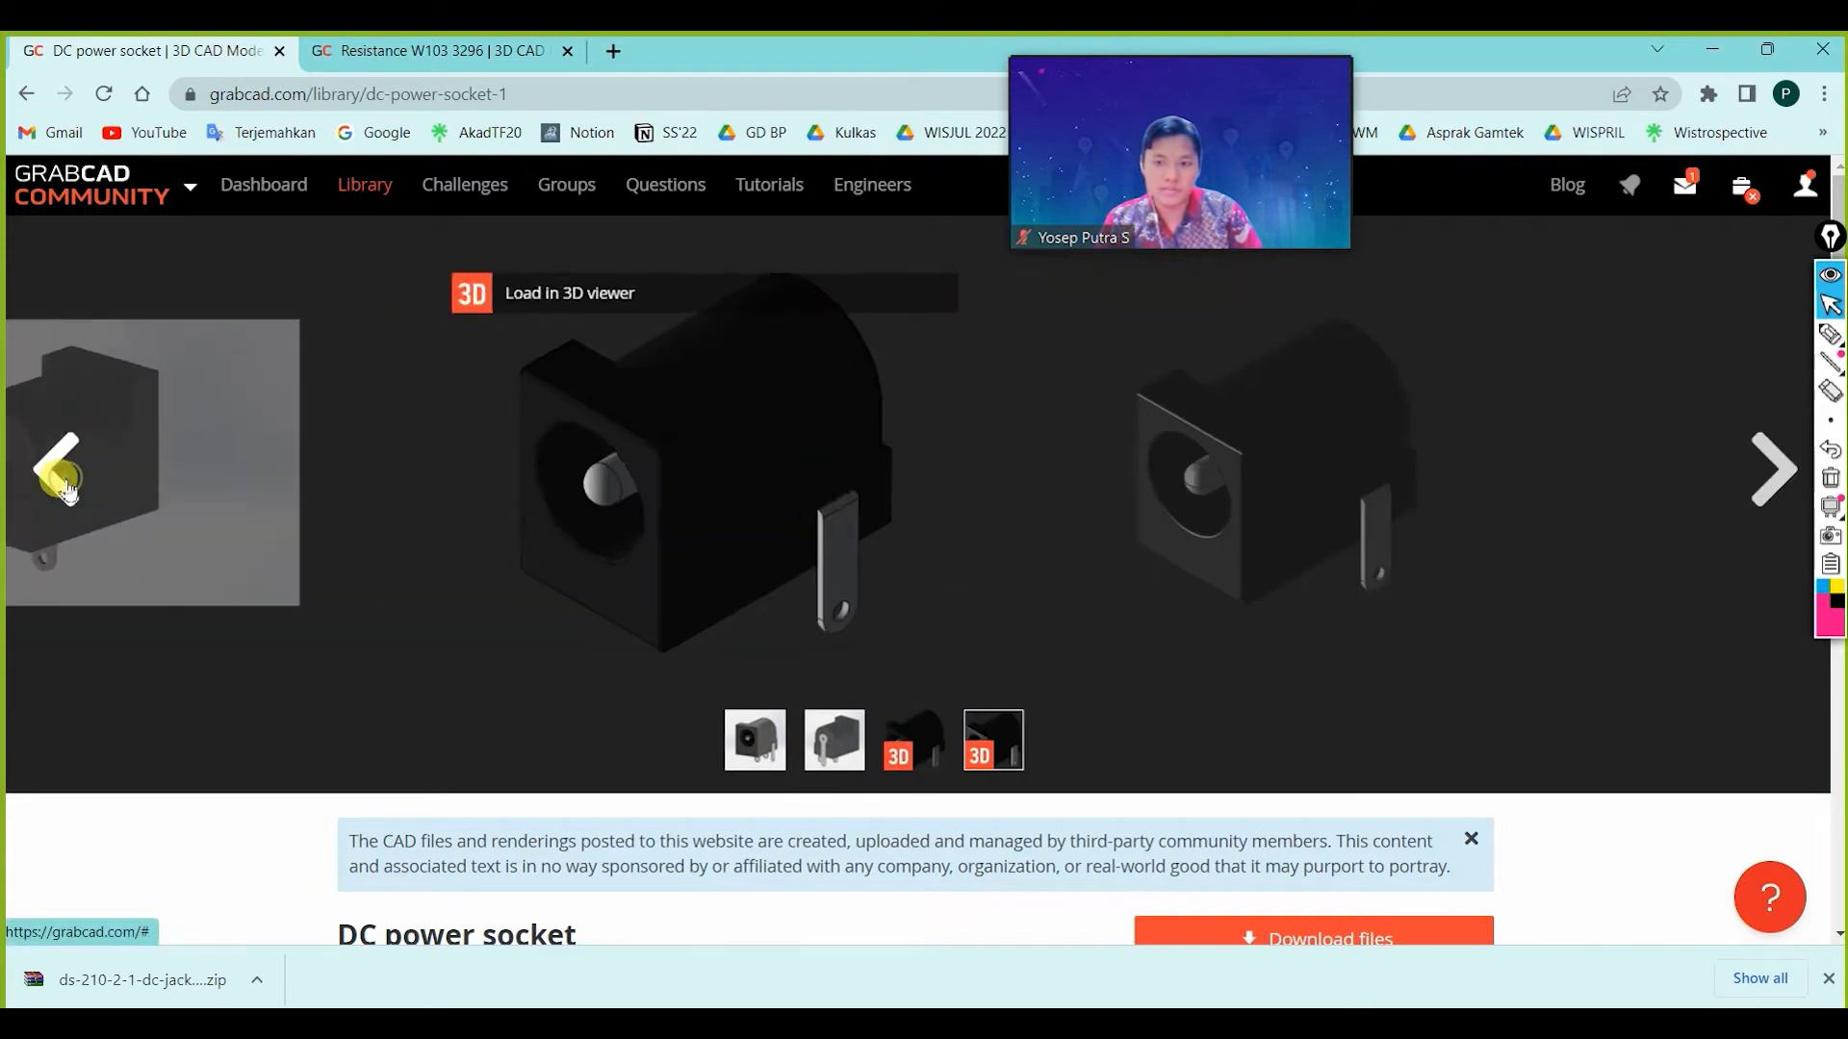
click(56, 469)
click(56, 470)
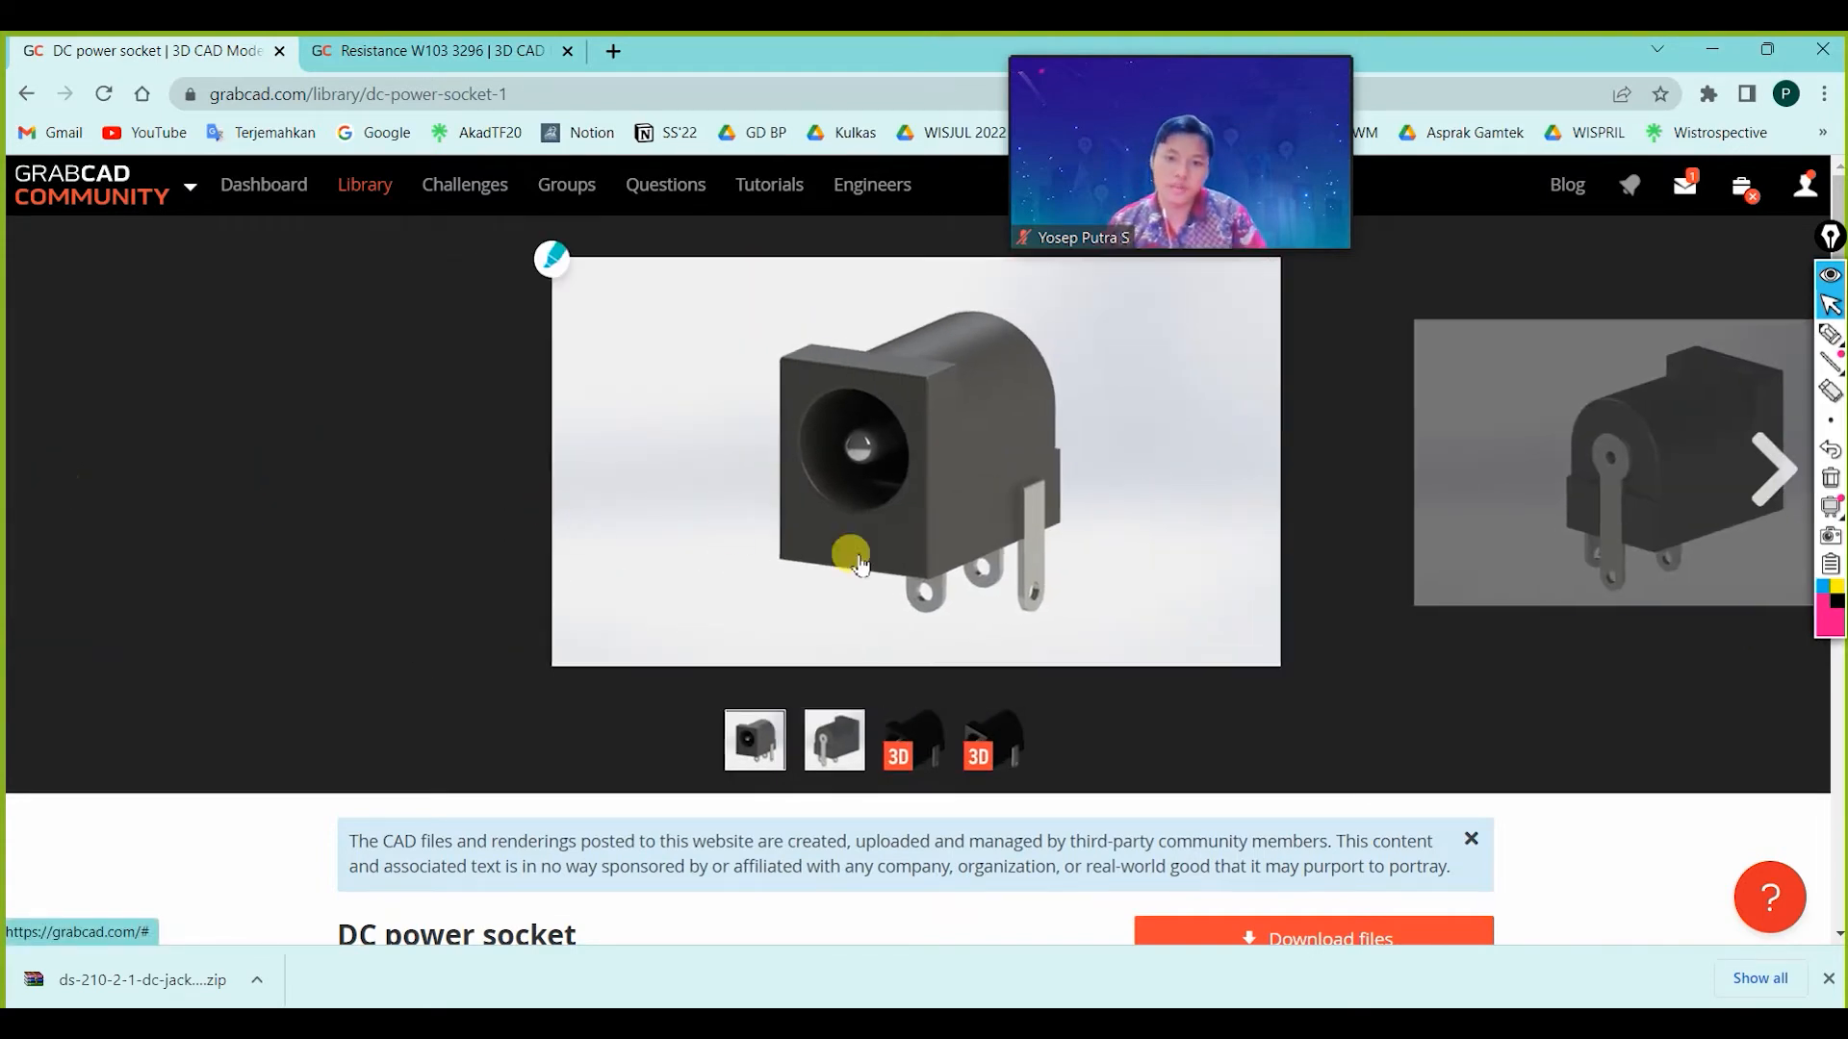
scroll(1068, 590, down, 5)
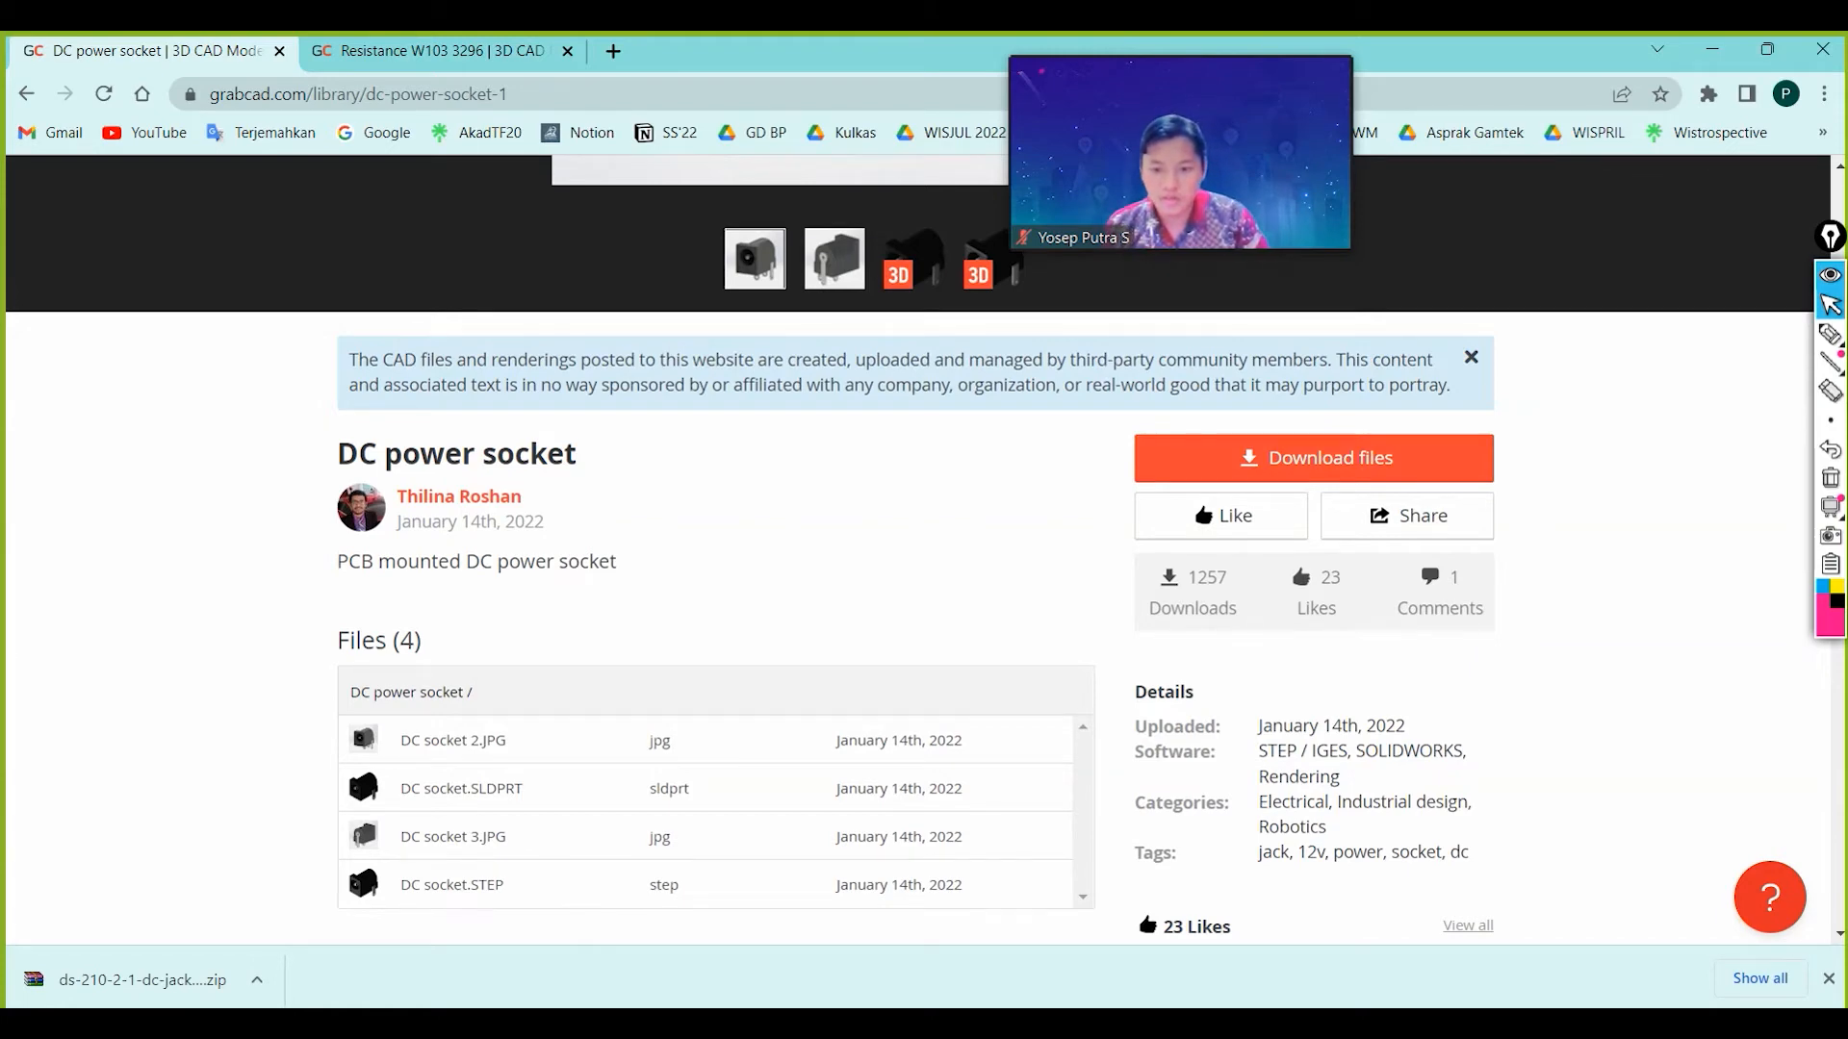
Switch back to EAGLE's Package Editor and open the STEP file upload for the DC jack's model.
mouse_move(781, 1024)
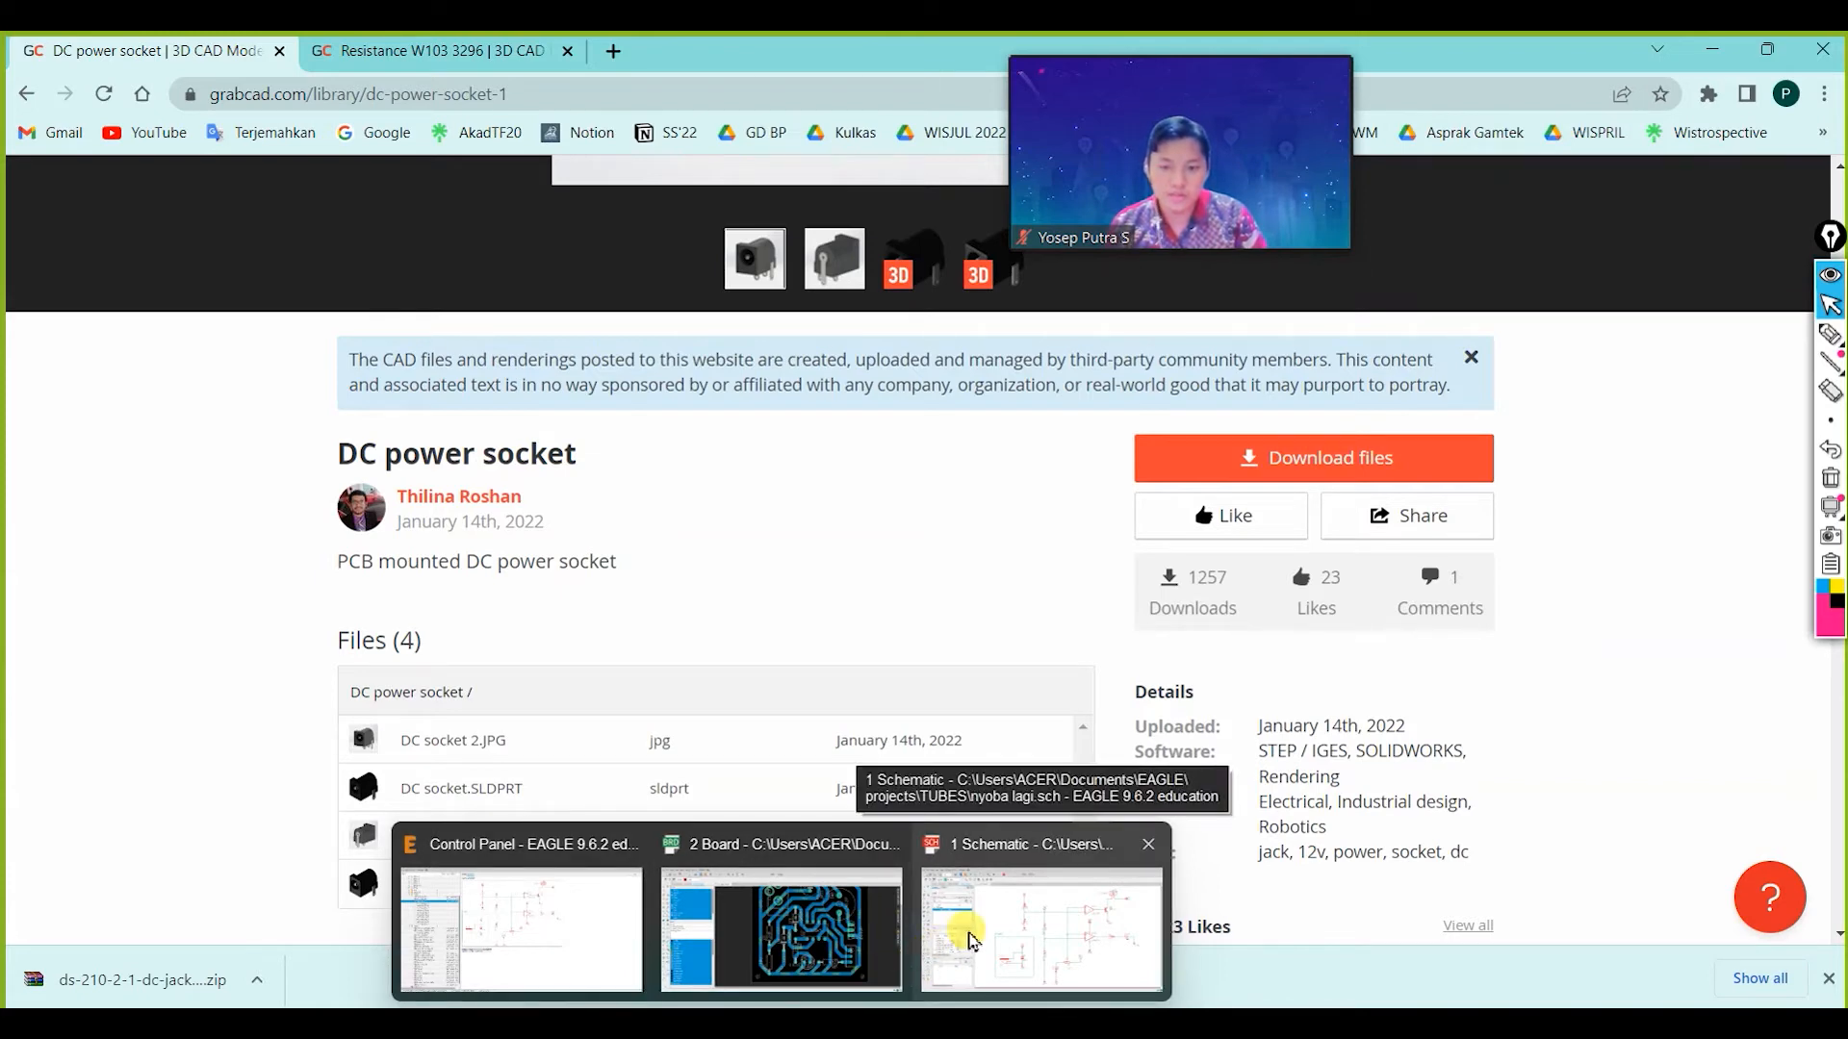
click(969, 940)
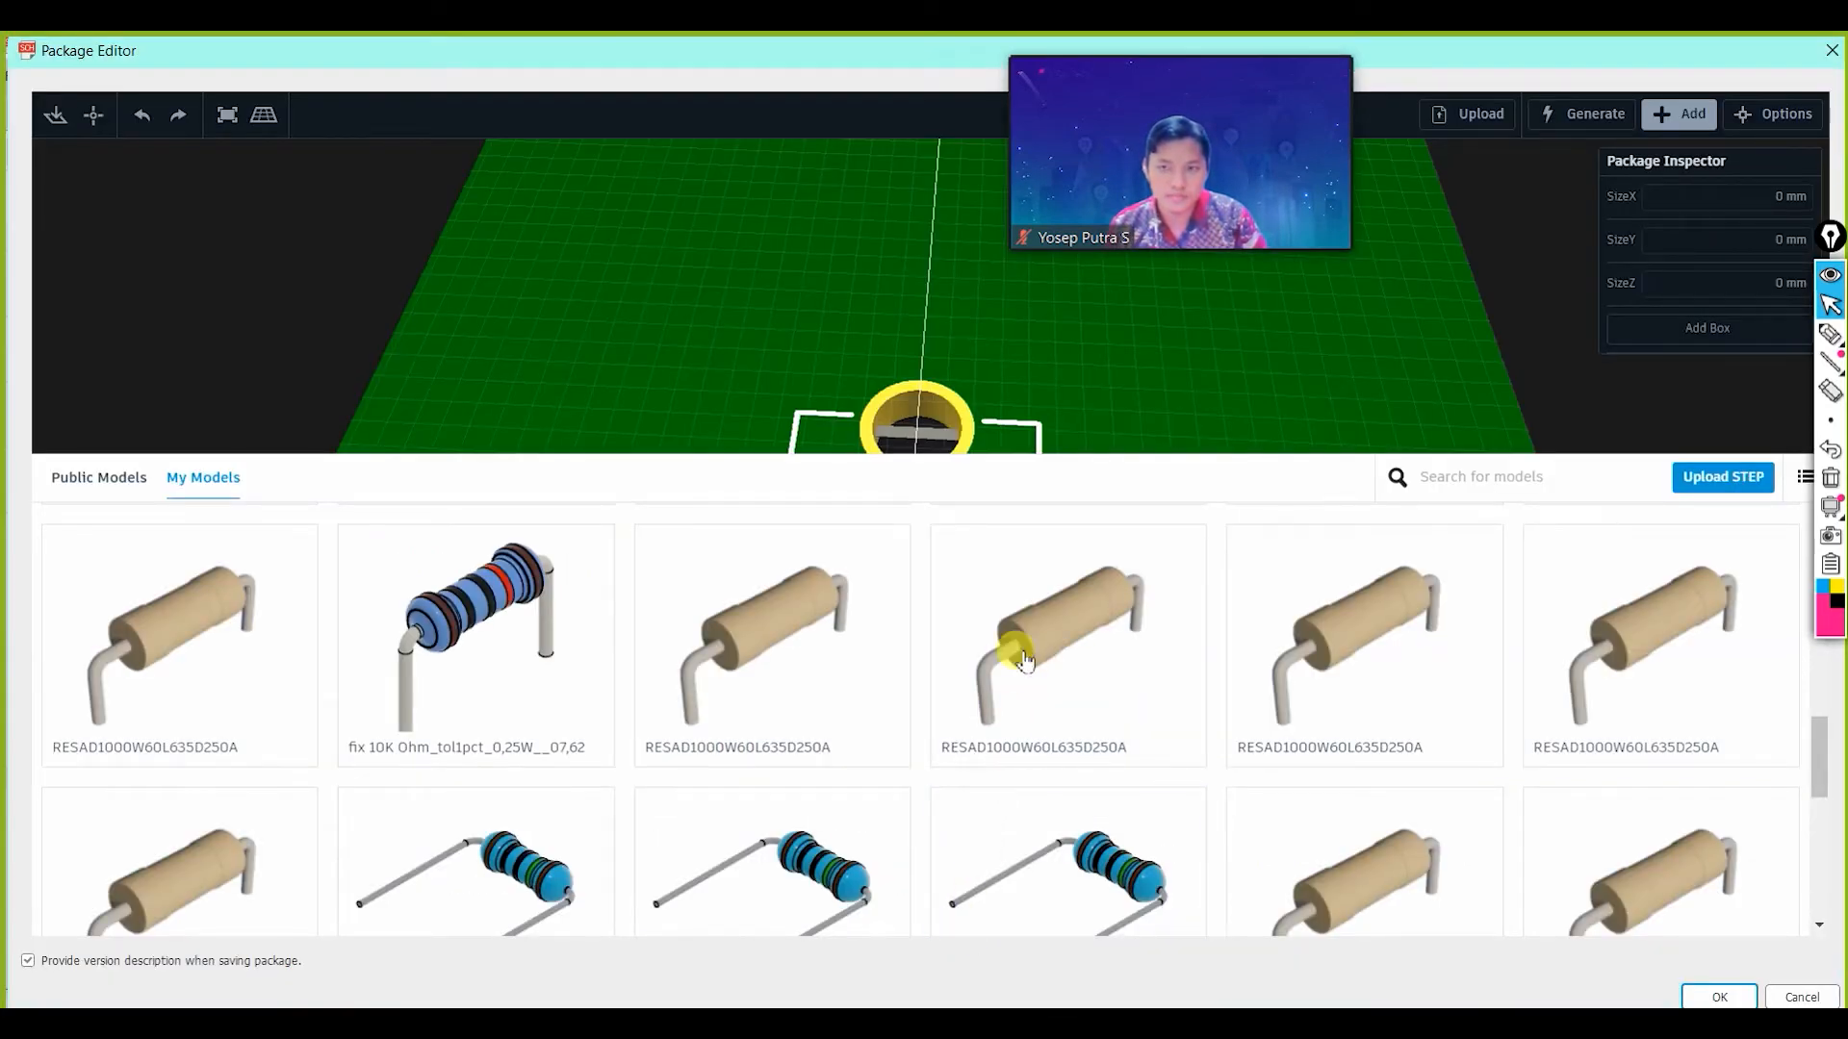
click(1714, 485)
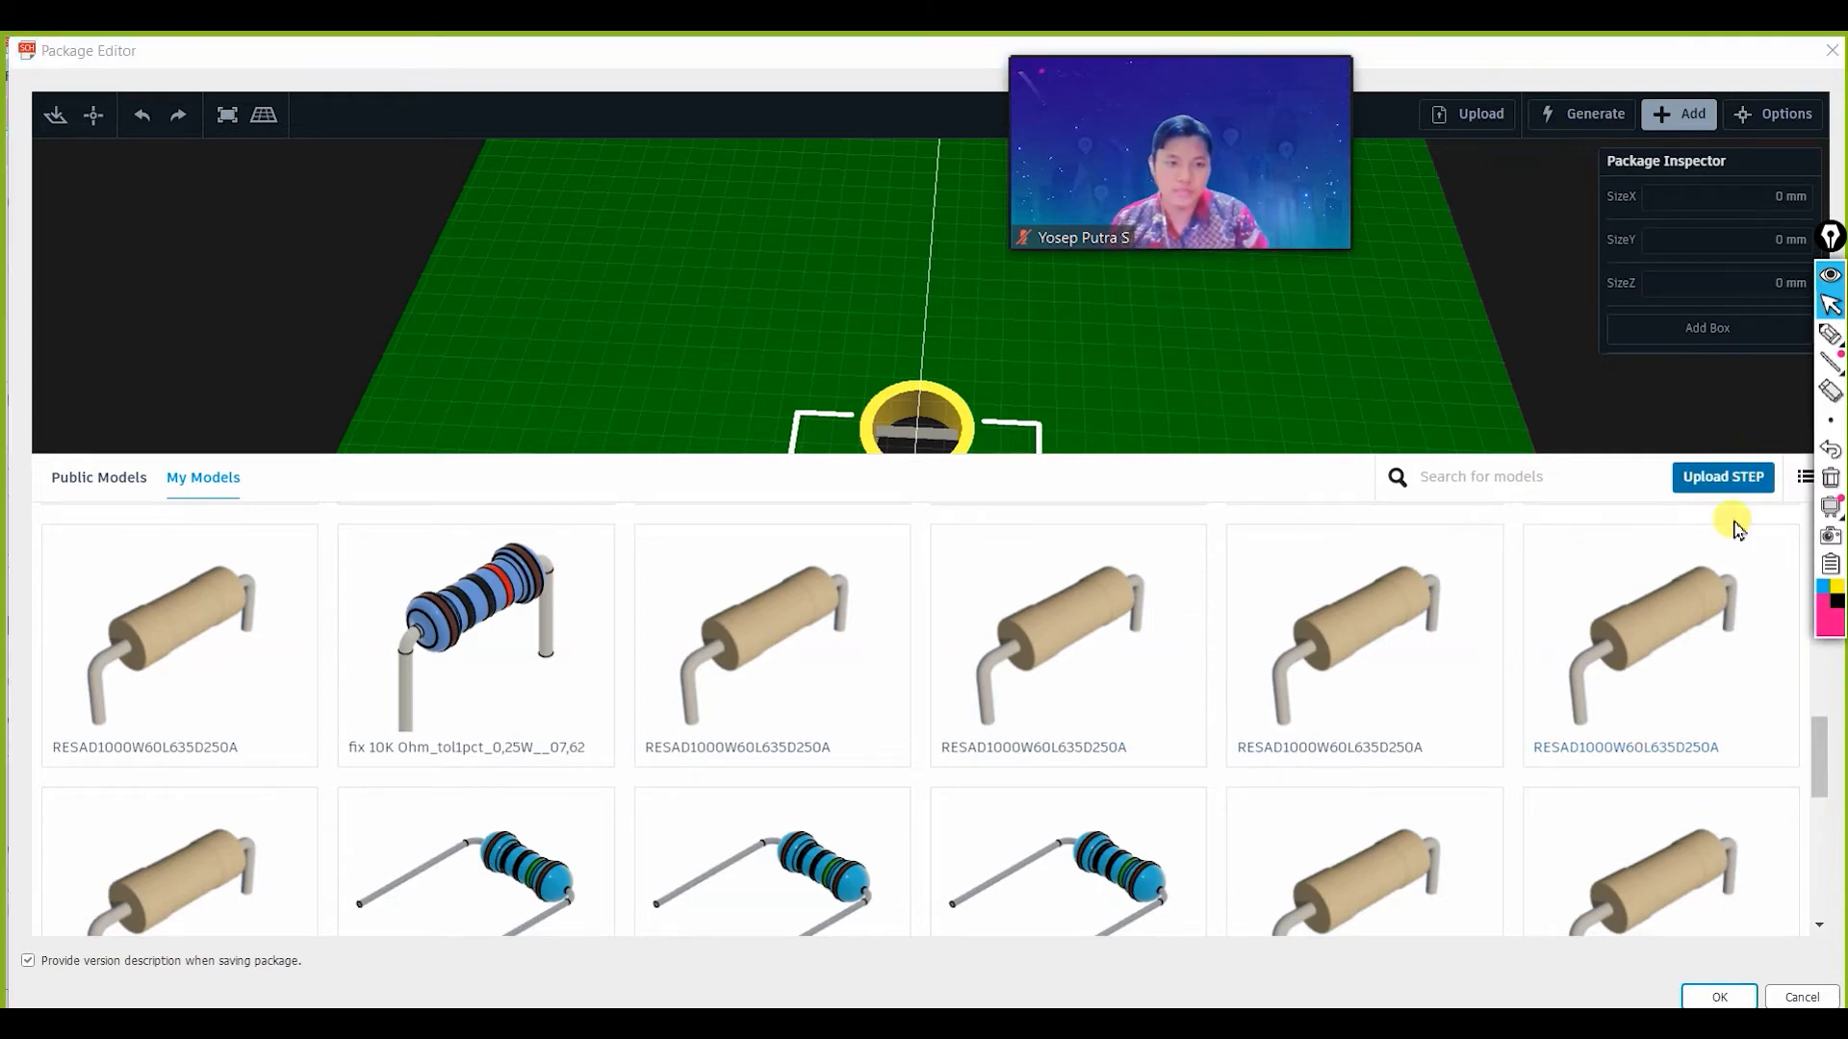
click(1831, 334)
mouse_move(1650, 376)
mouse_down()
mouse_move(1684, 438)
mouse_move(1691, 414)
mouse_move(1741, 438)
mouse_move(1757, 410)
mouse_up()
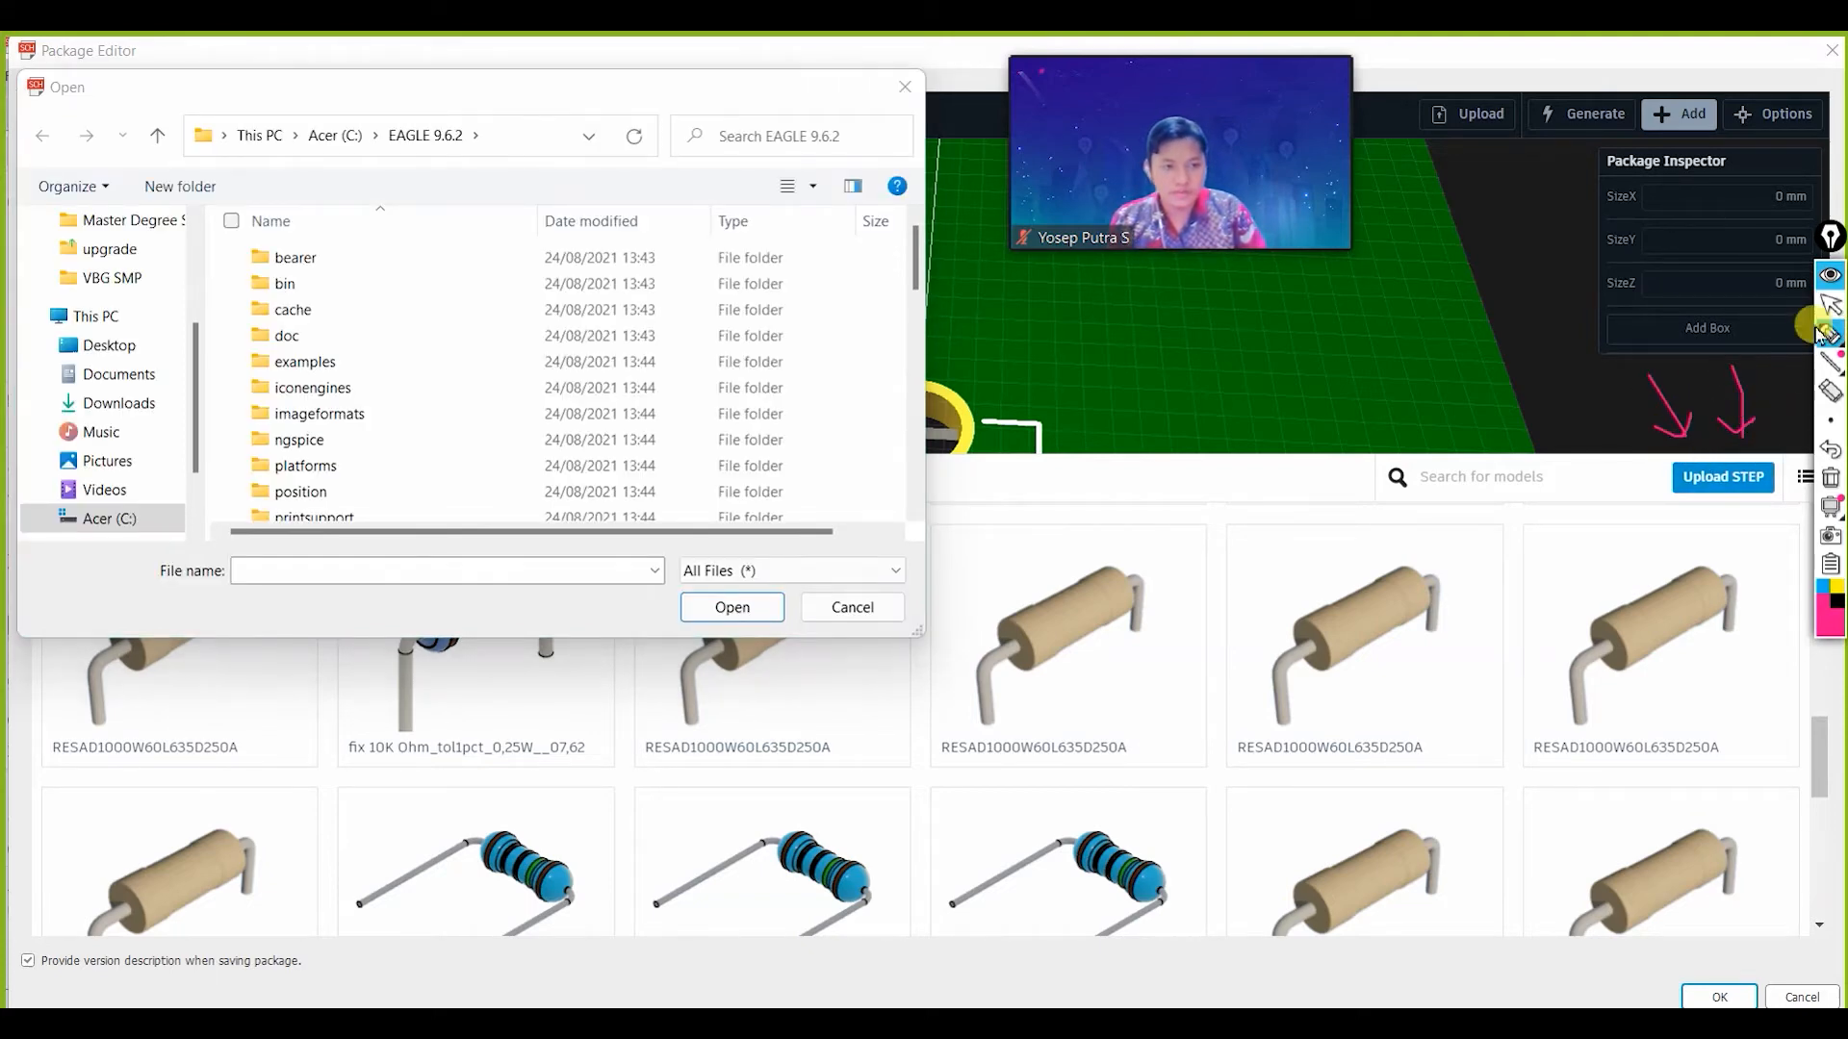
mouse_move(1831, 337)
click(1831, 305)
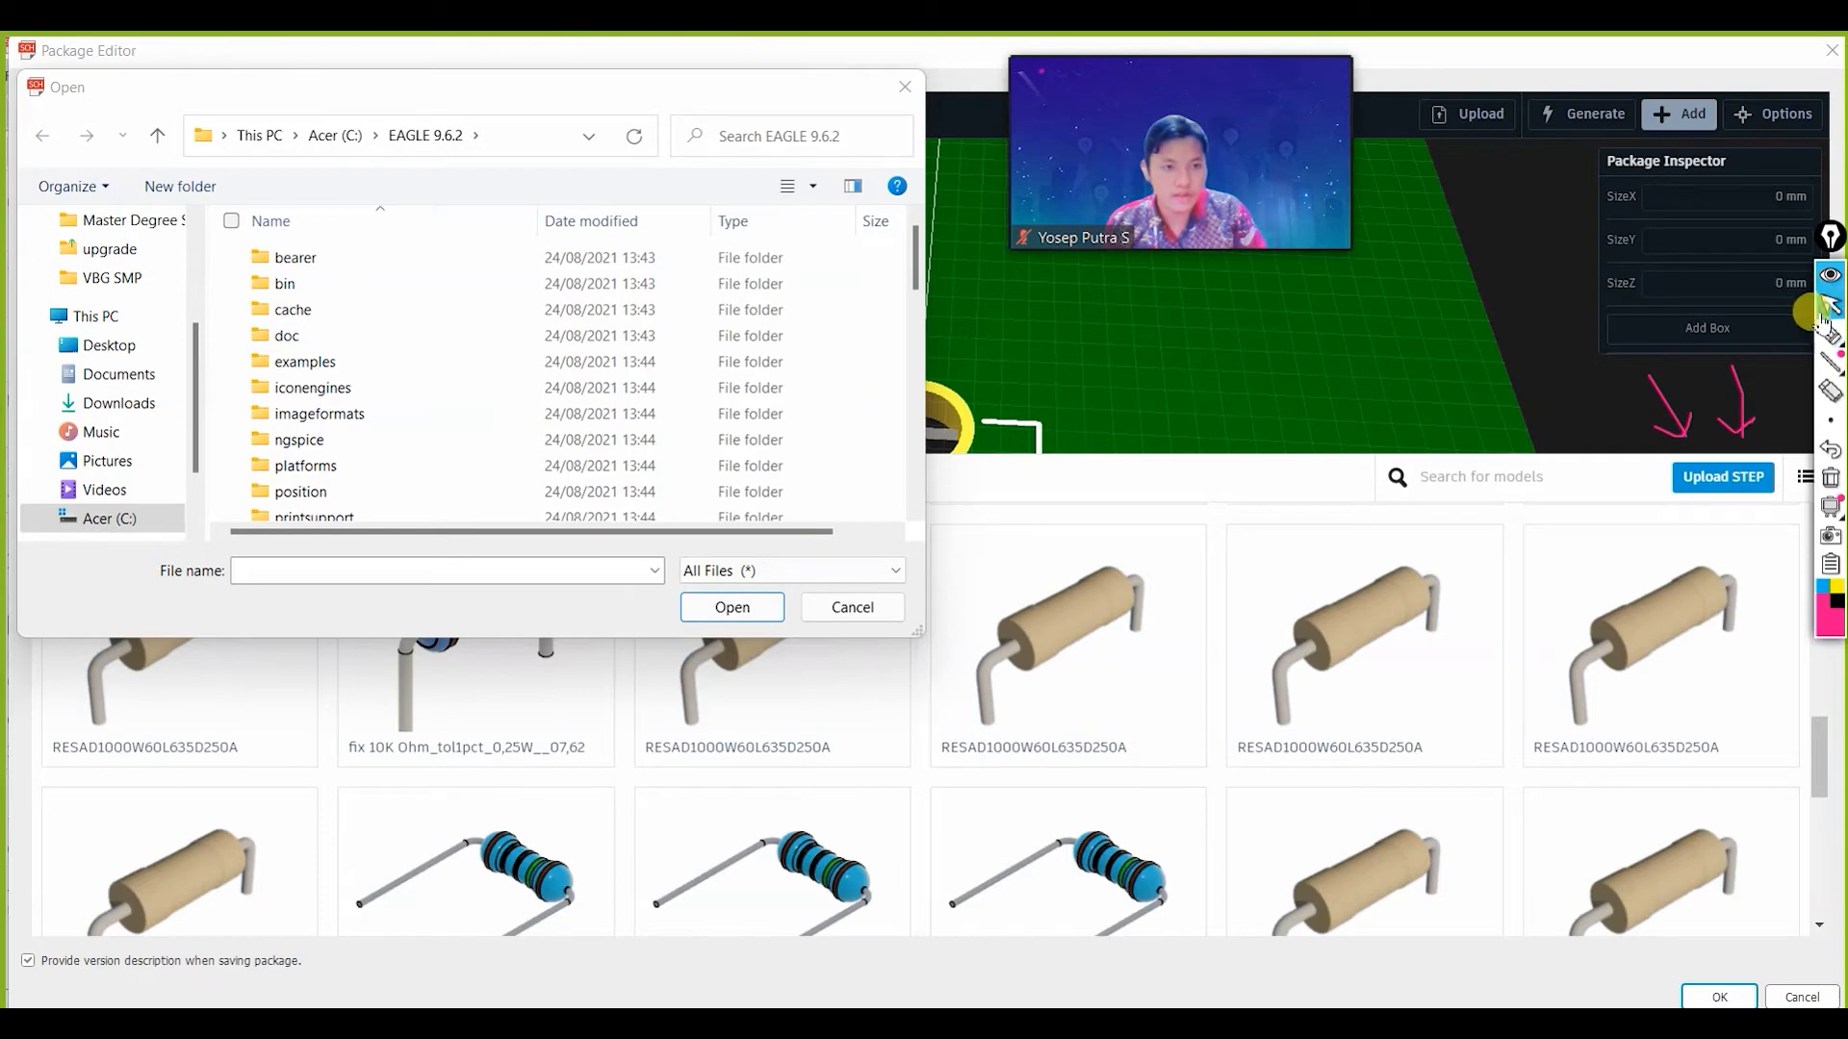
Upload DS-210.step from the ds-210-2-1-dc-jack-socket-1.snapshot.7 folder on the Desktop.
scroll(104, 289, up, 3)
scroll(104, 289, up, 1)
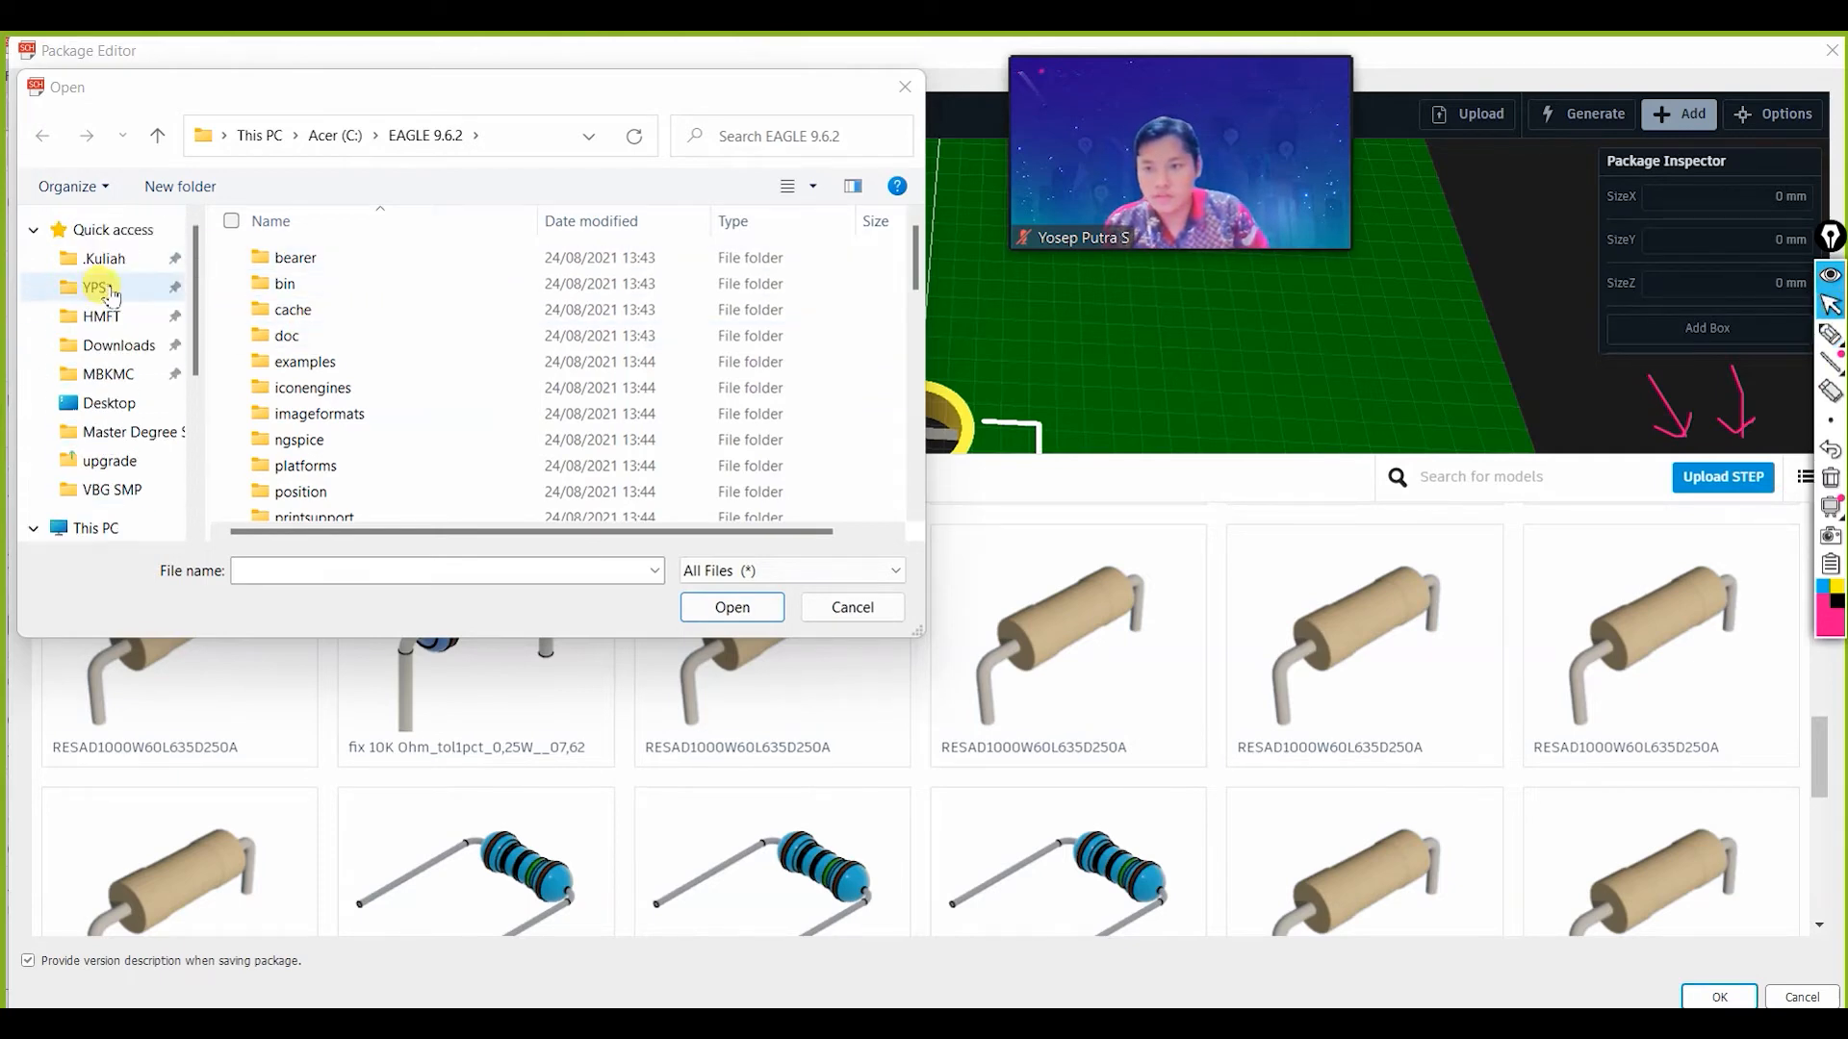
click(107, 402)
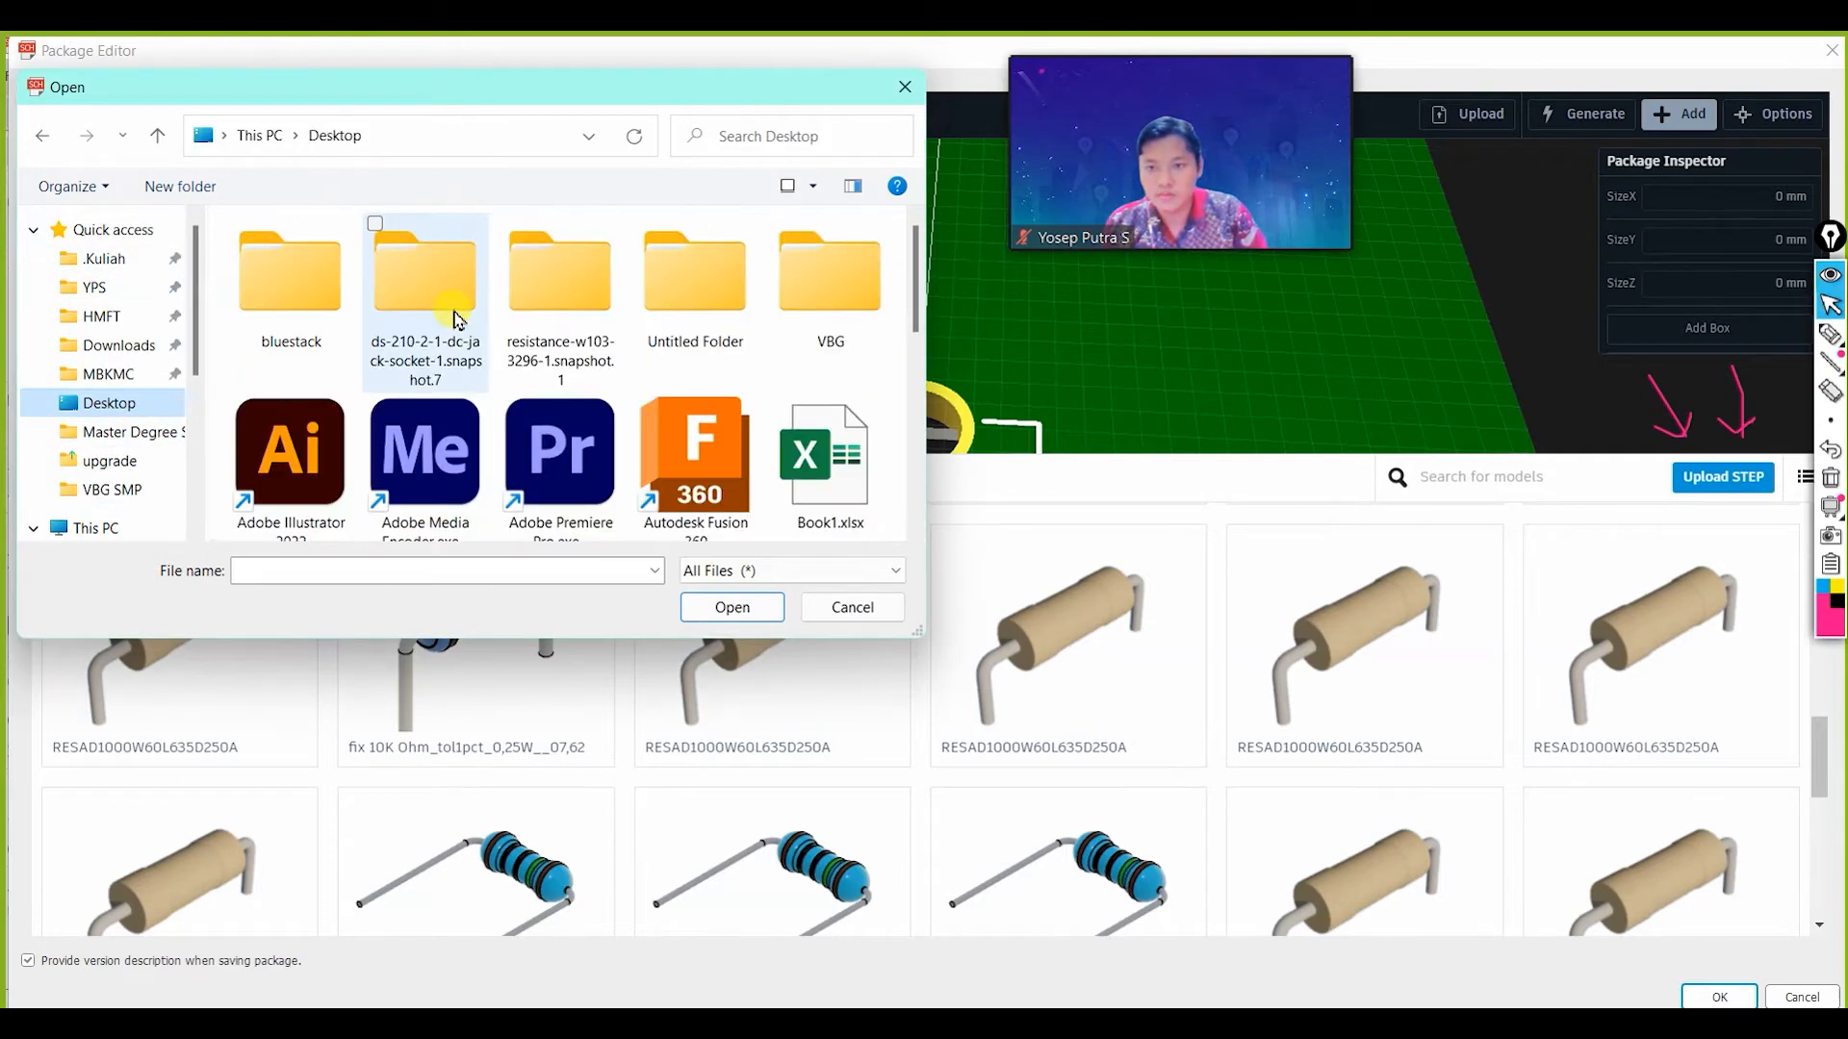
double_click(430, 293)
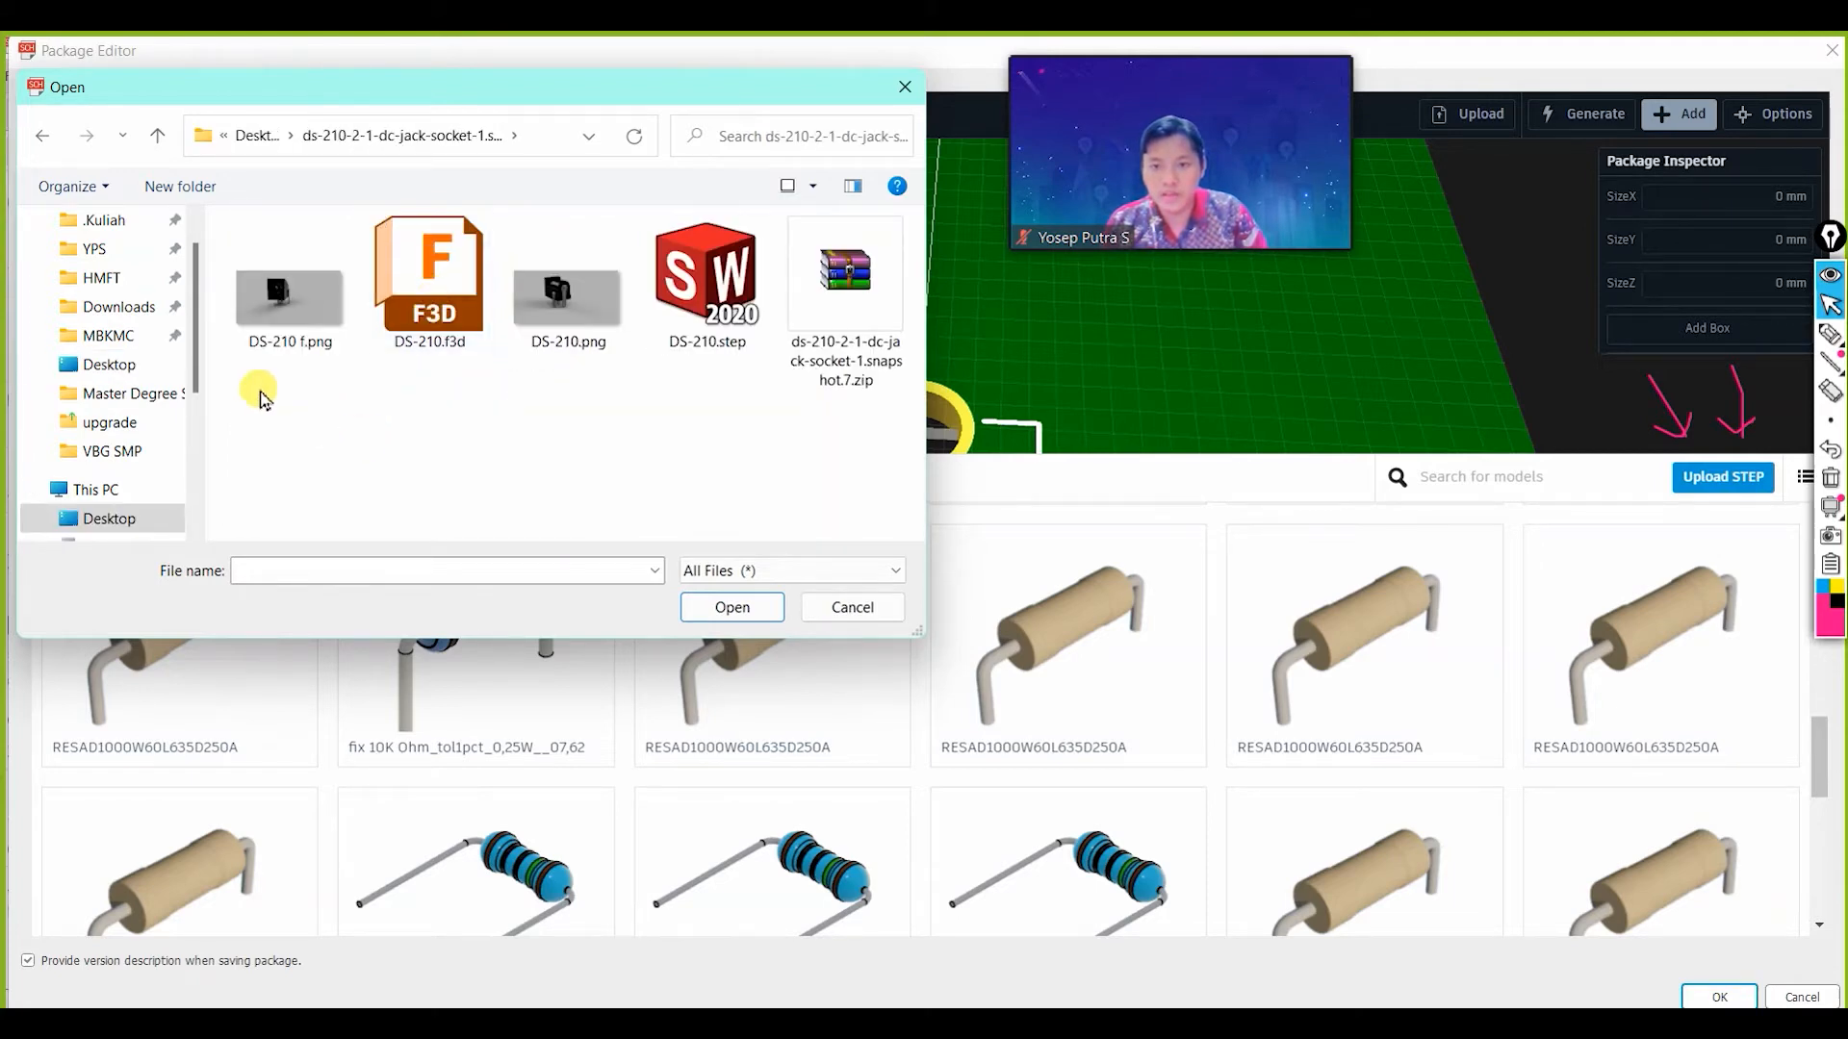
click(717, 332)
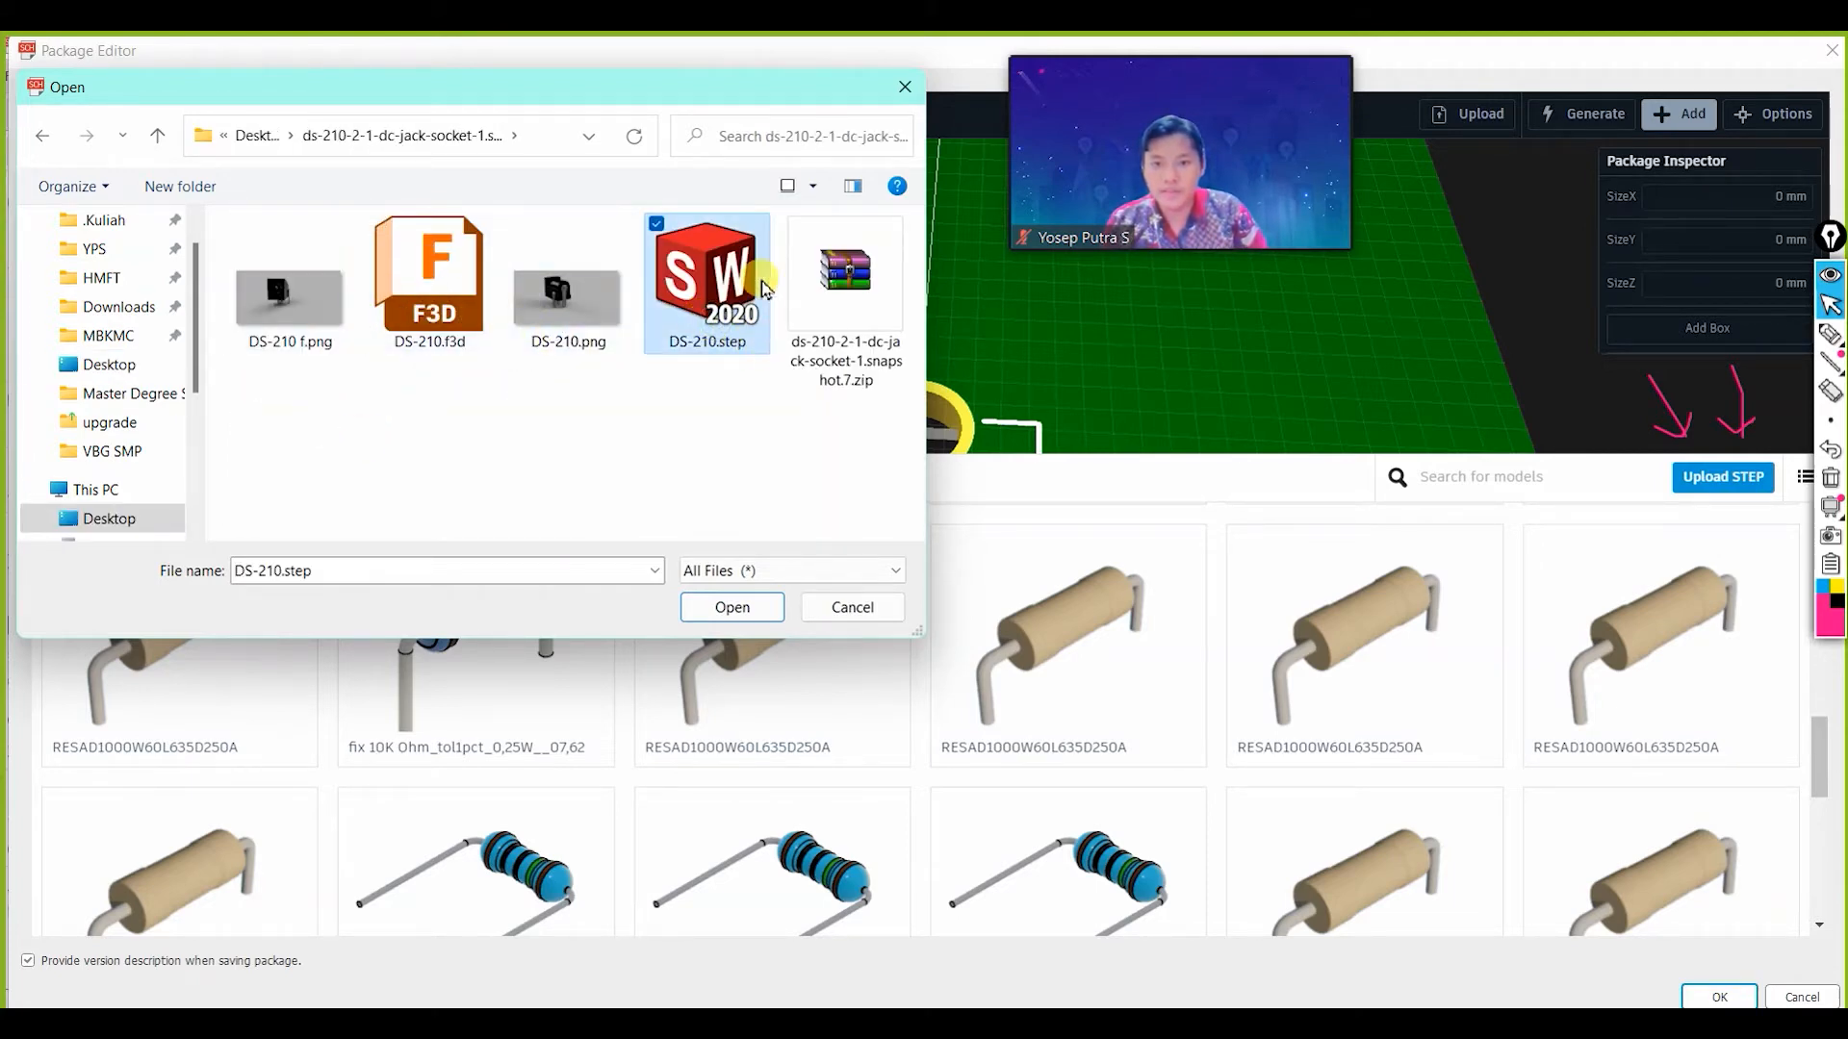
click(733, 607)
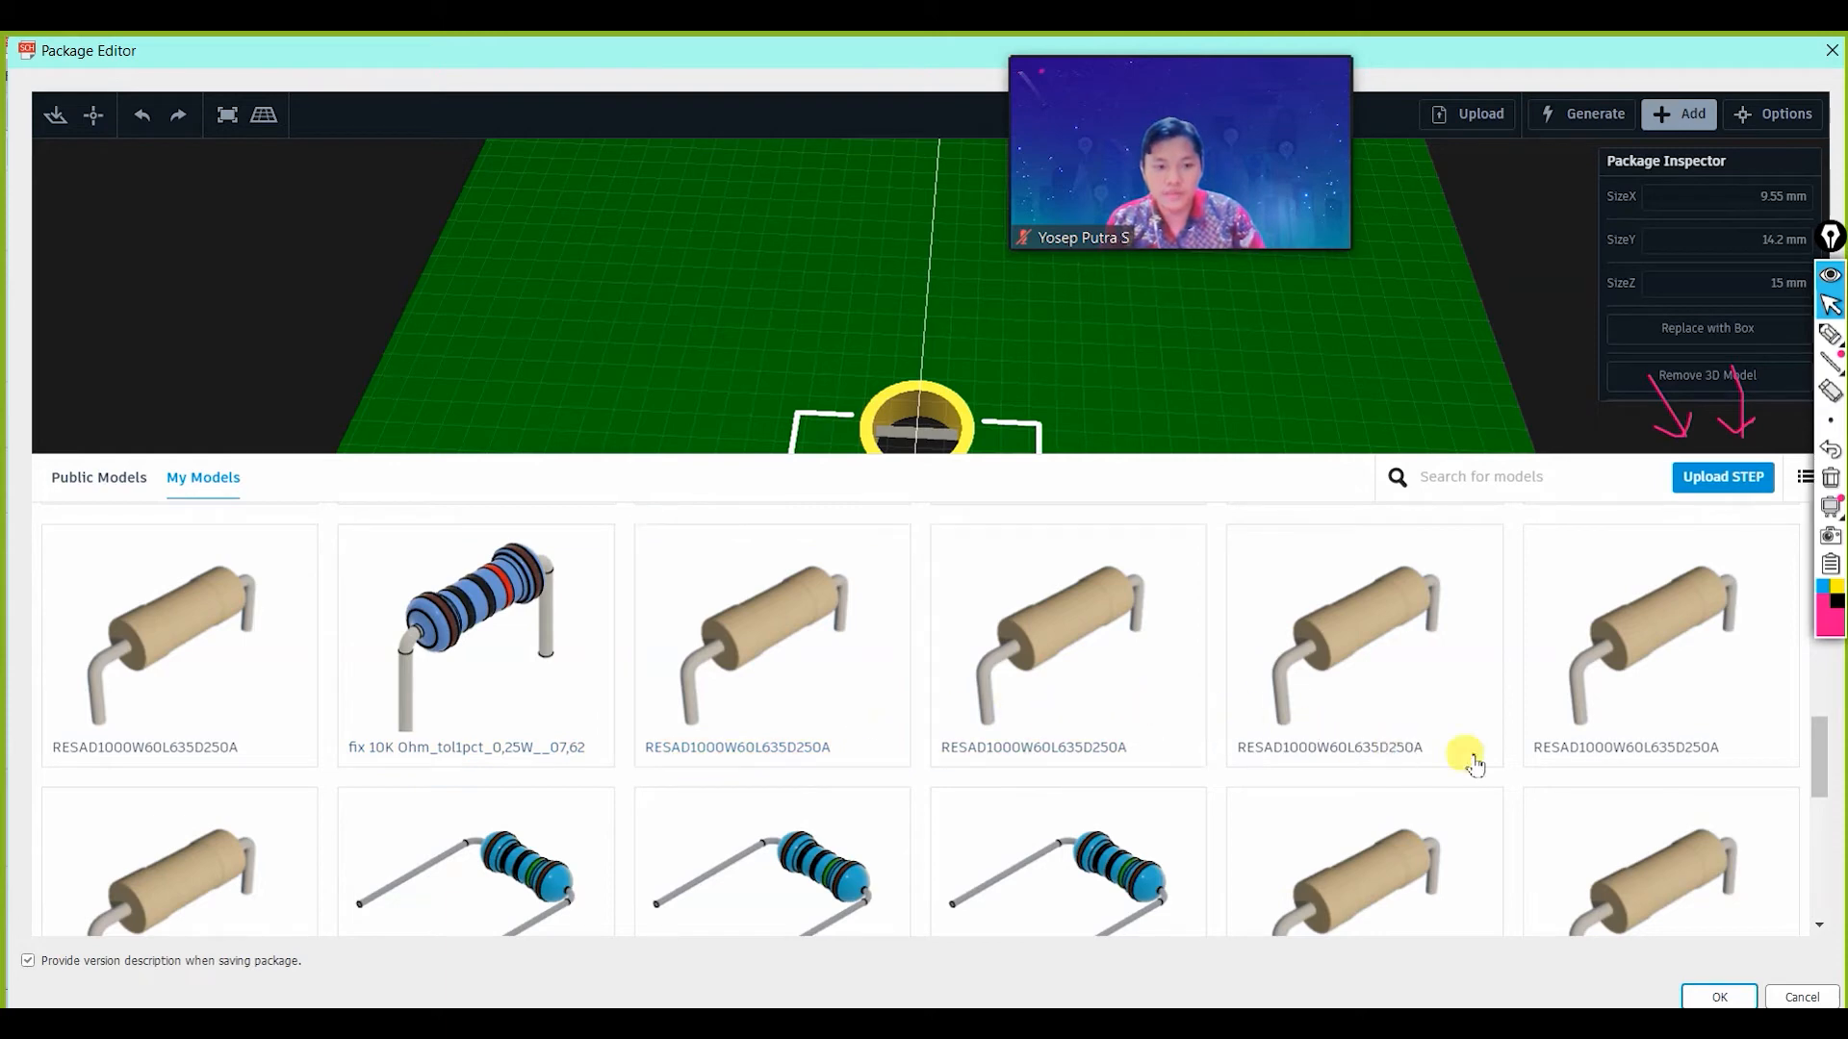
Insert the DS-210 model from My Models and move it beside the footprint, to about X 7.88 mm, Y 16.54 mm.
drag(1822, 757, 1796, 515)
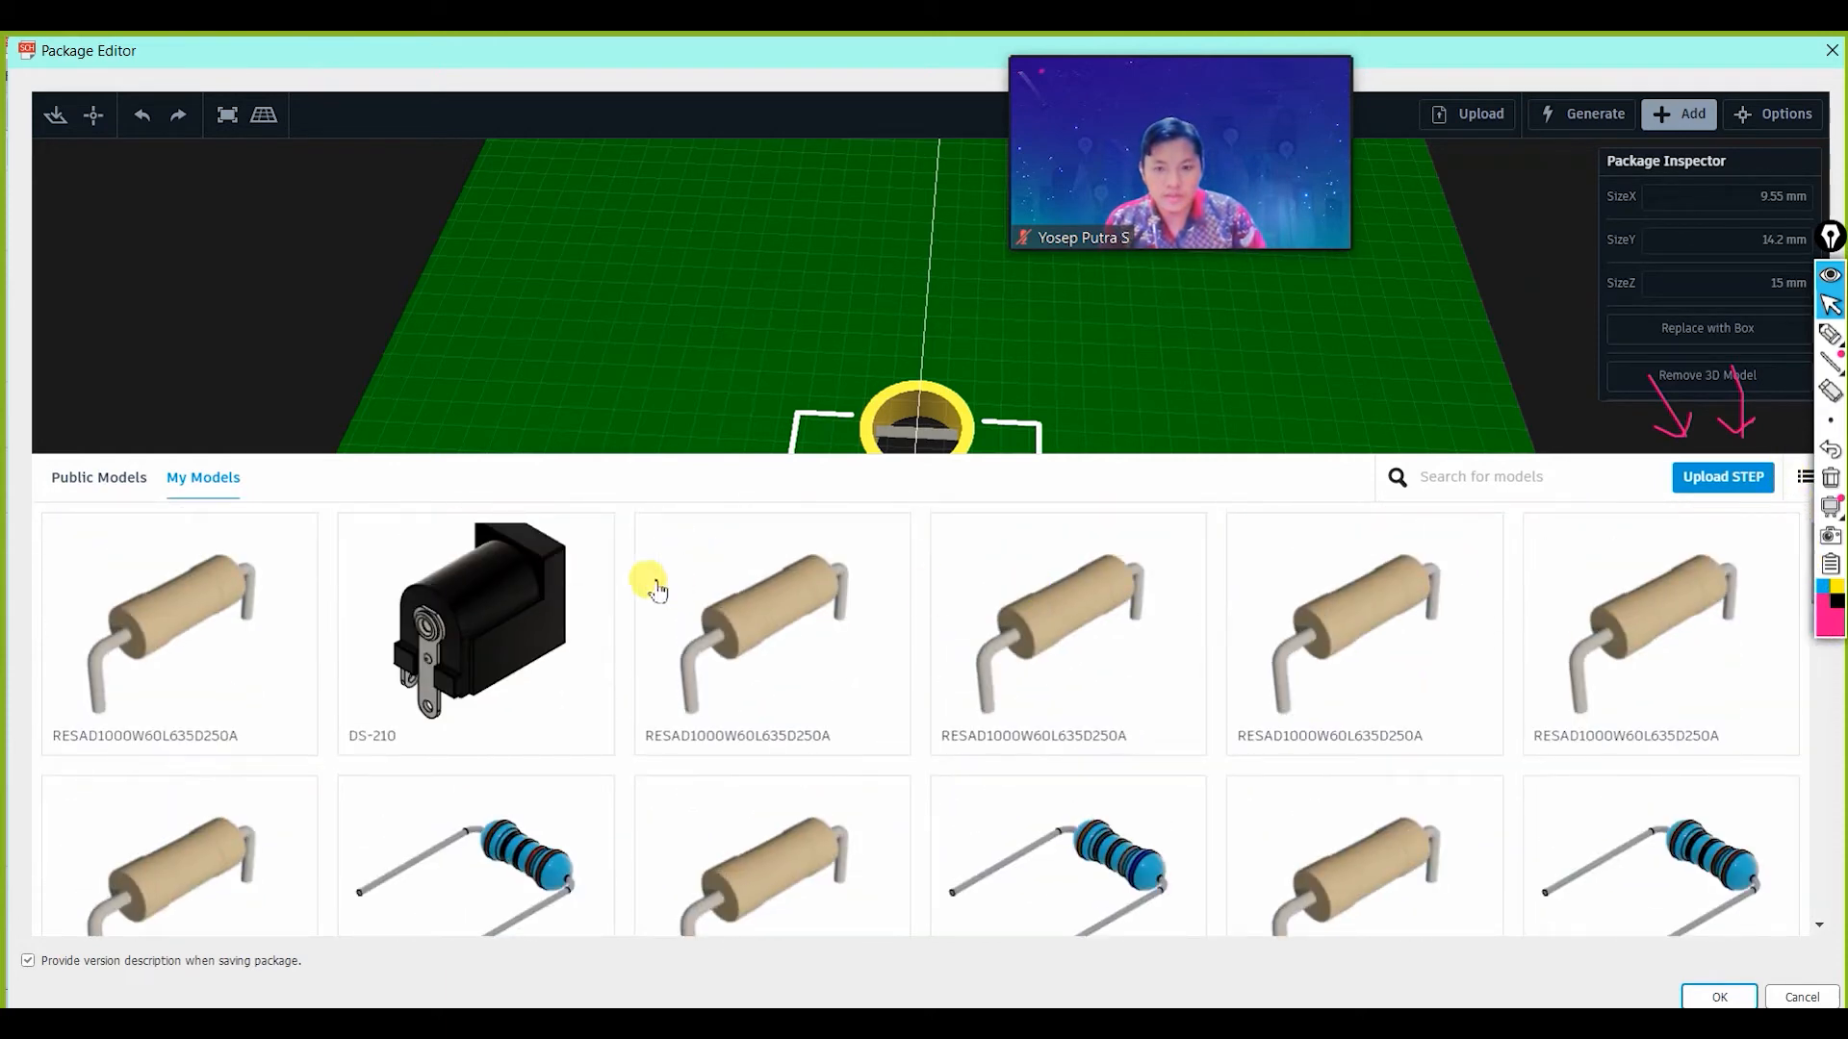
click(466, 656)
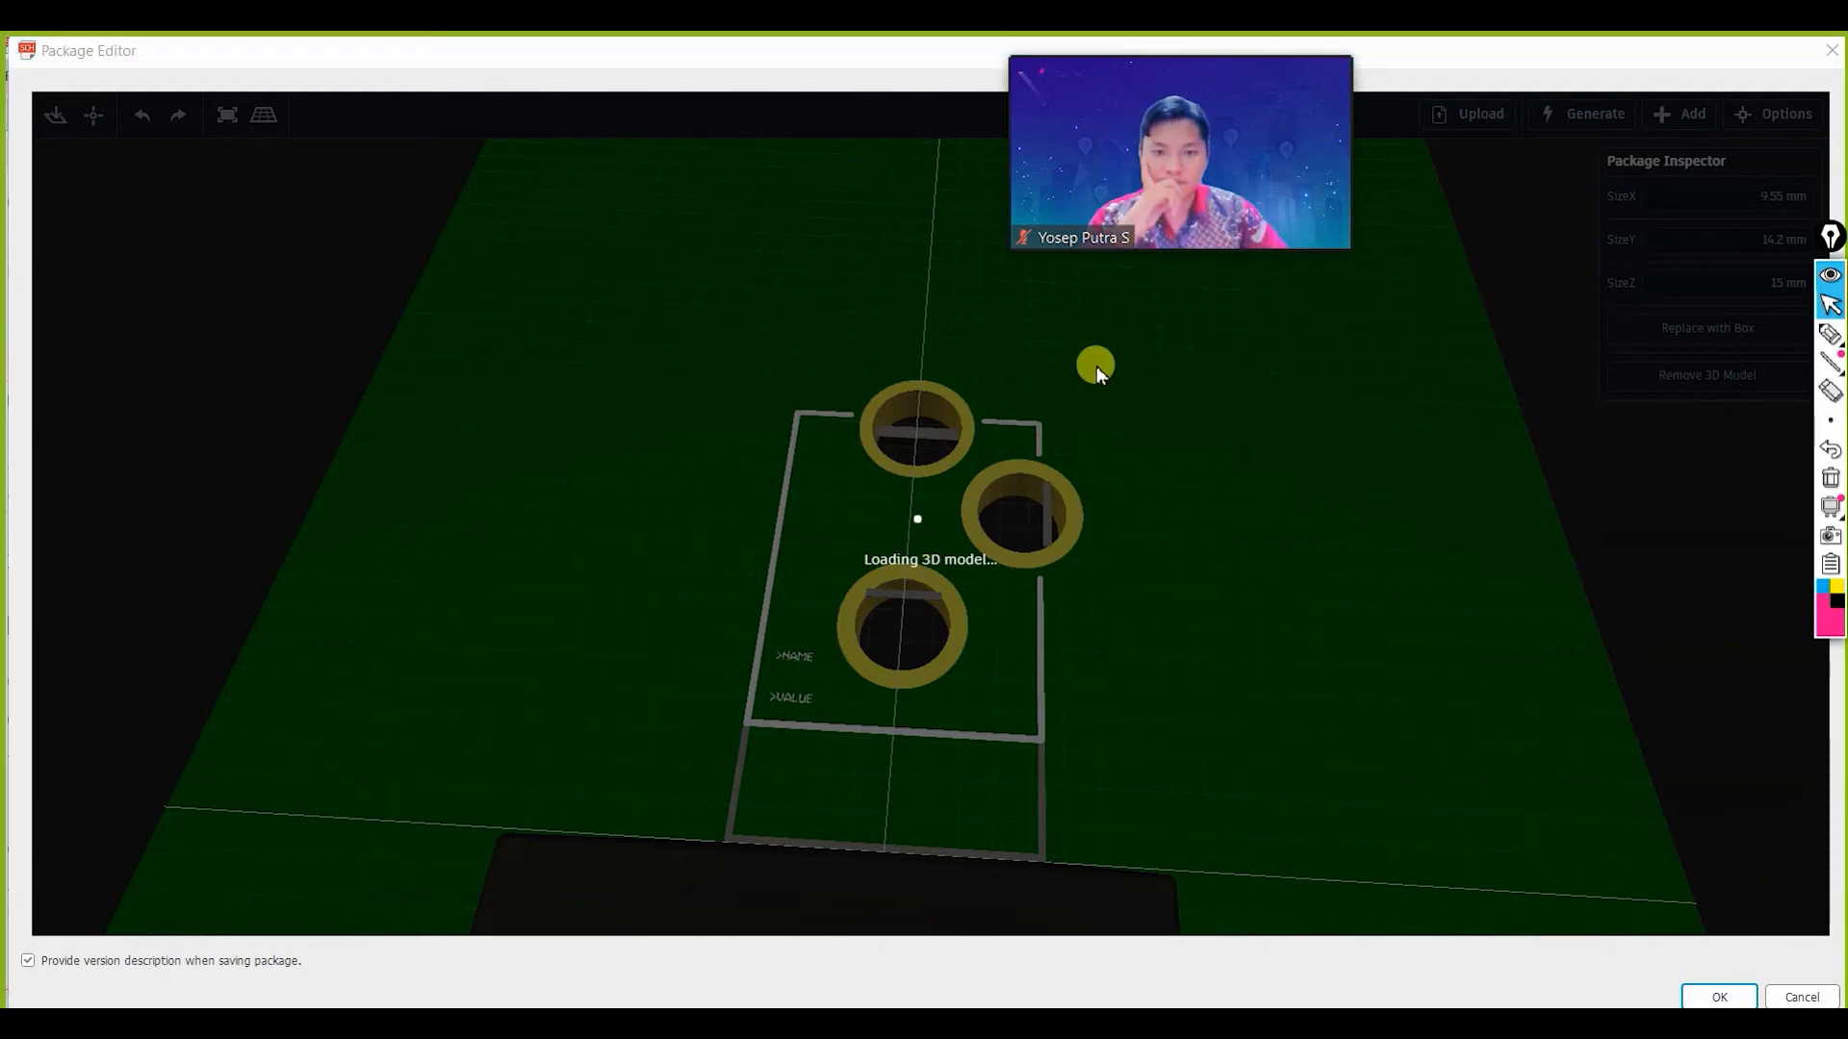
scroll(997, 643, down, 3)
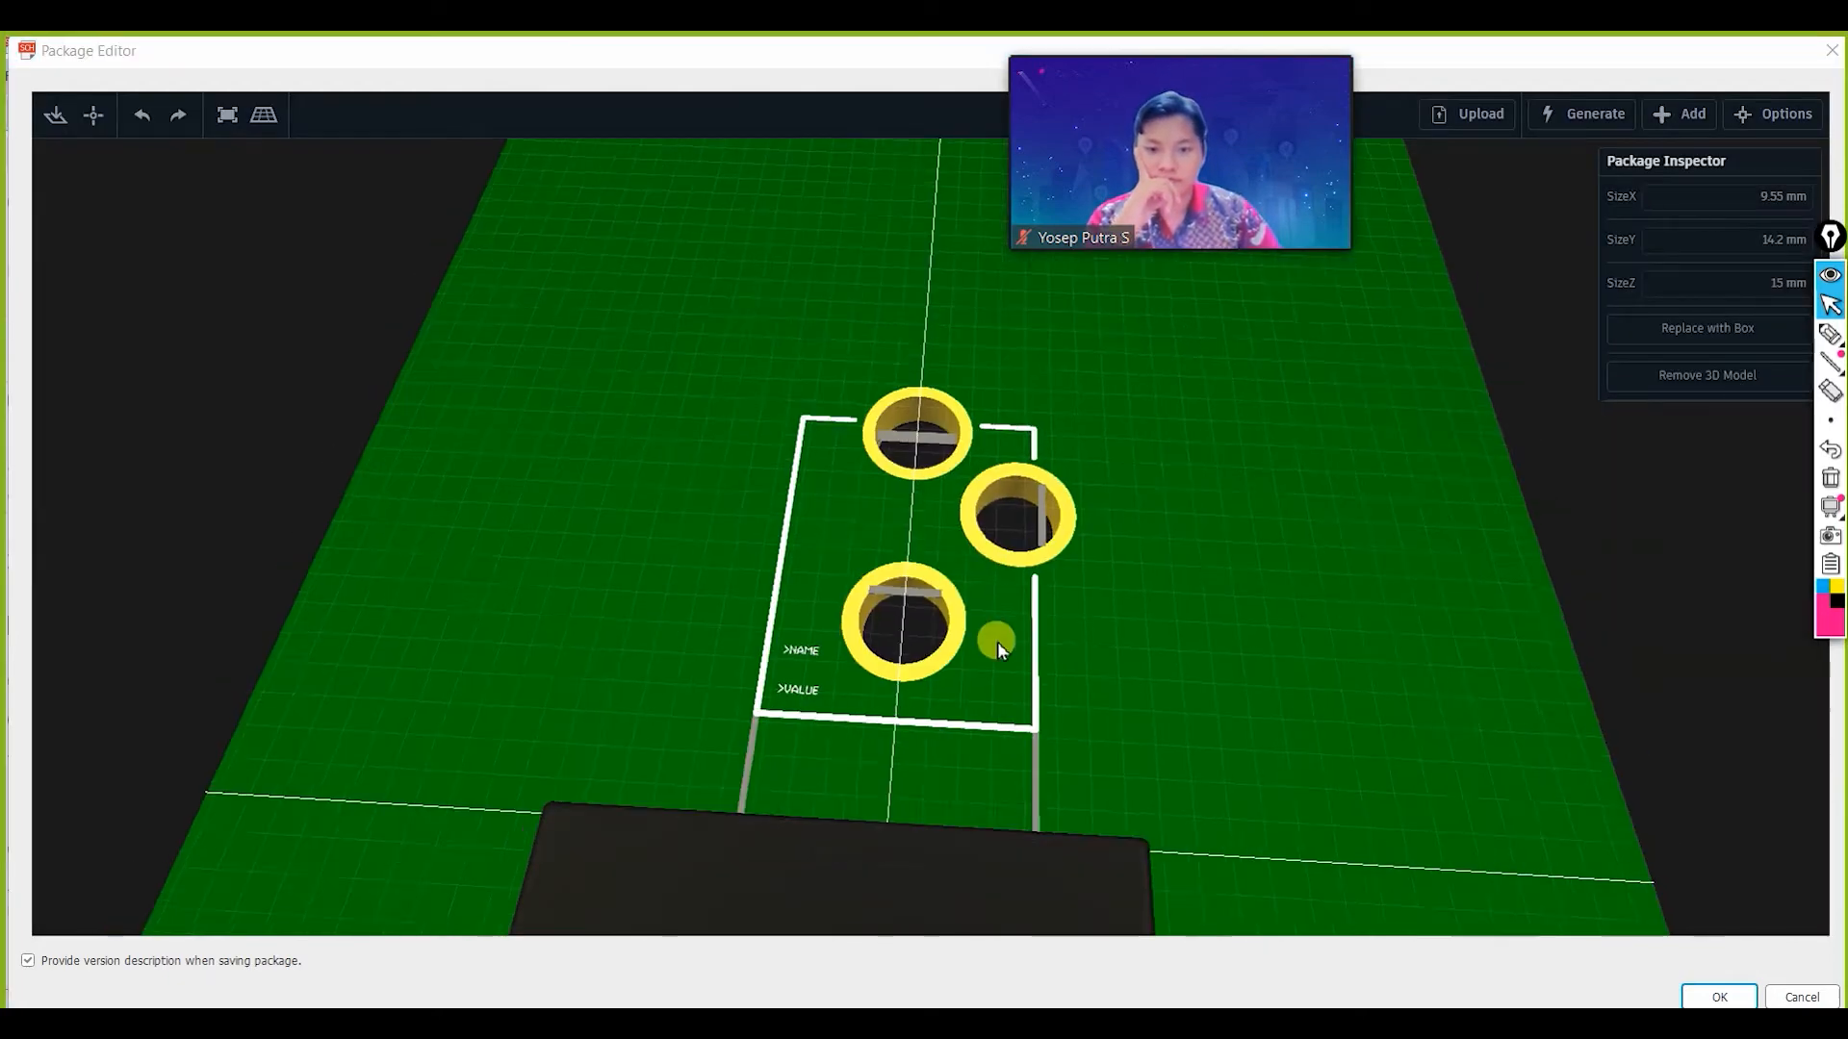
scroll(997, 643, down, 3)
drag(997, 703, 1164, 414)
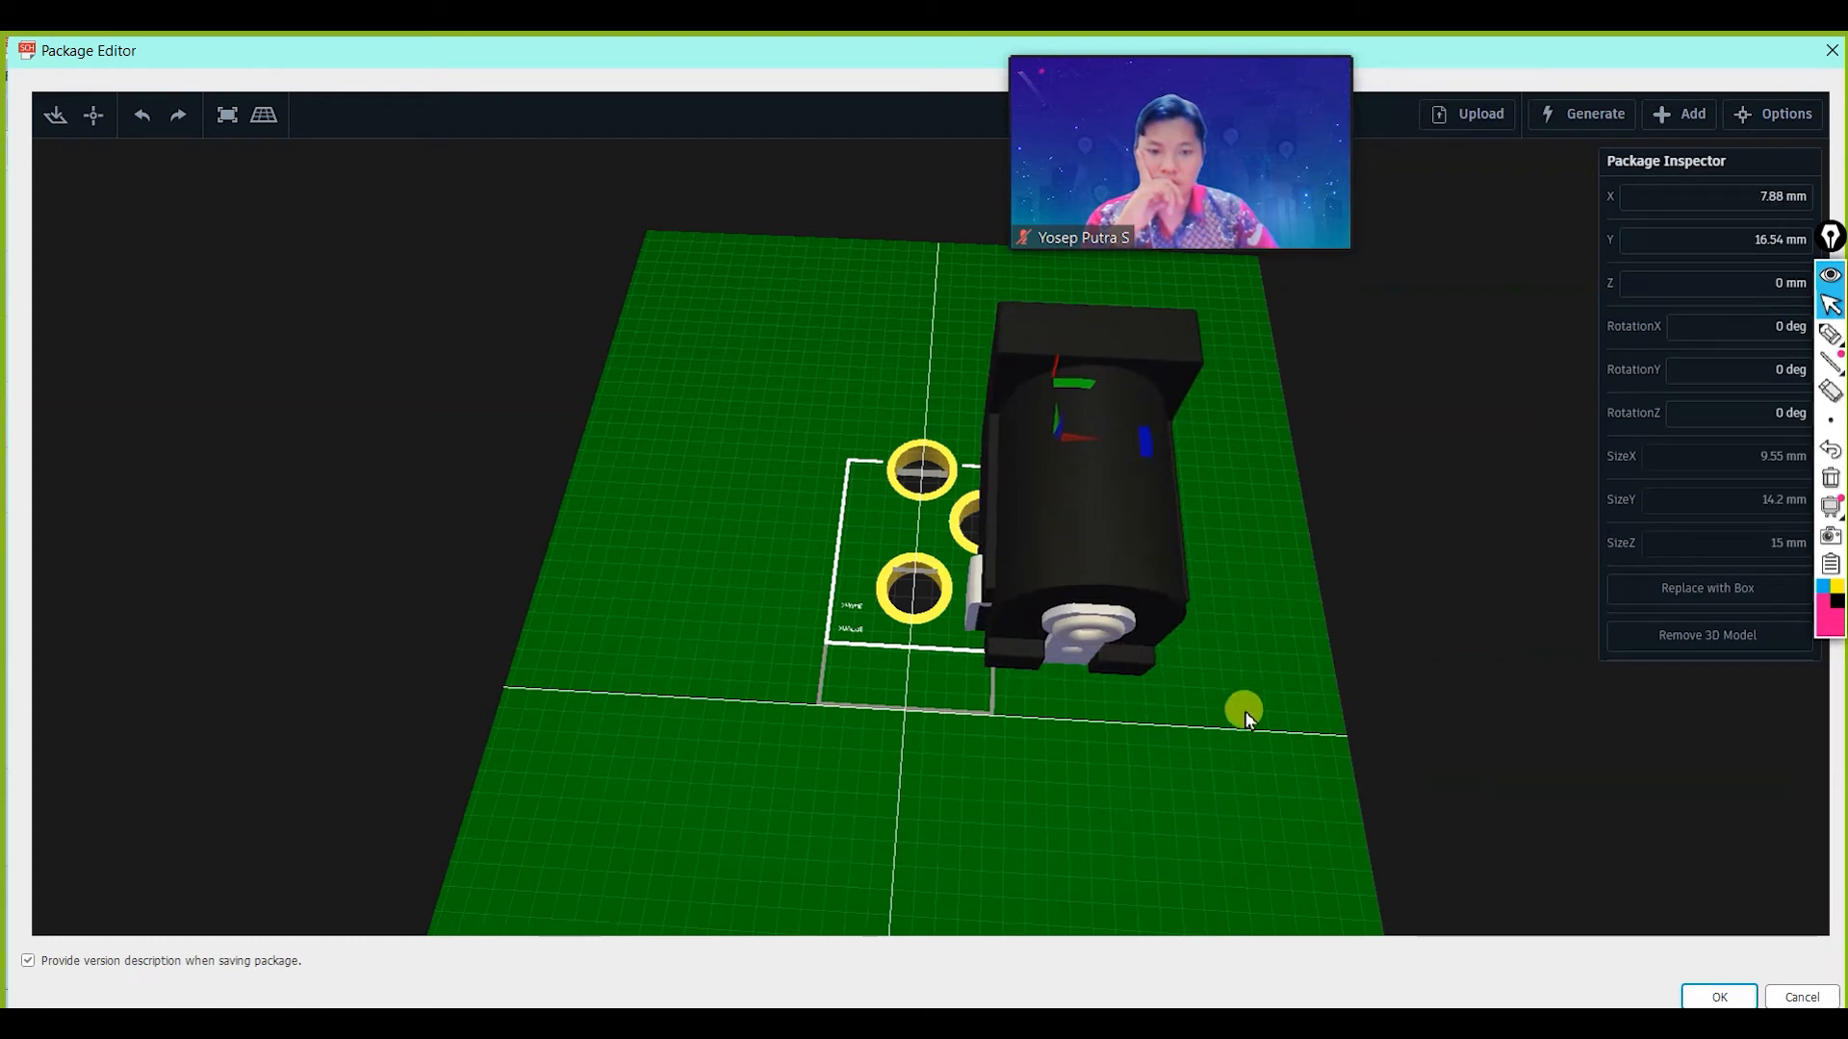
Rotate the DC jack model 180 degrees about the Z axis.
drag(1093, 767, 1066, 735)
click(1066, 735)
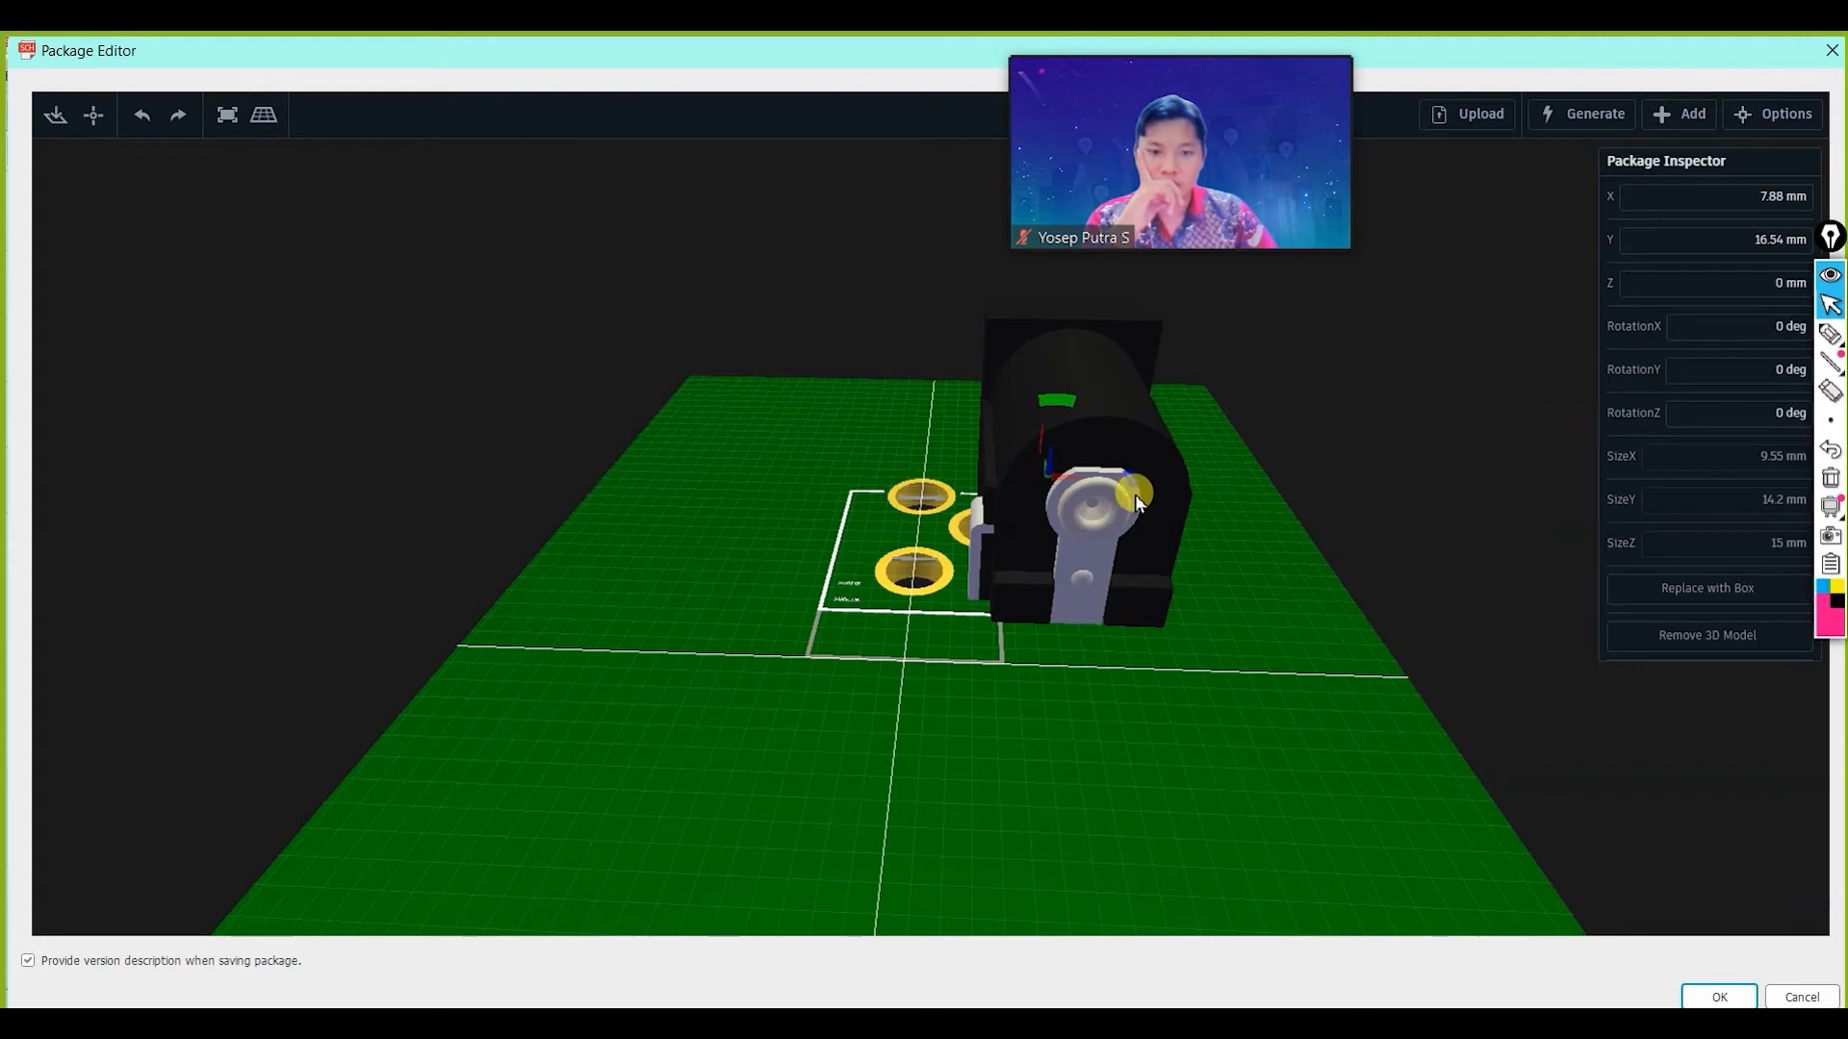
drag(1135, 482, 922, 484)
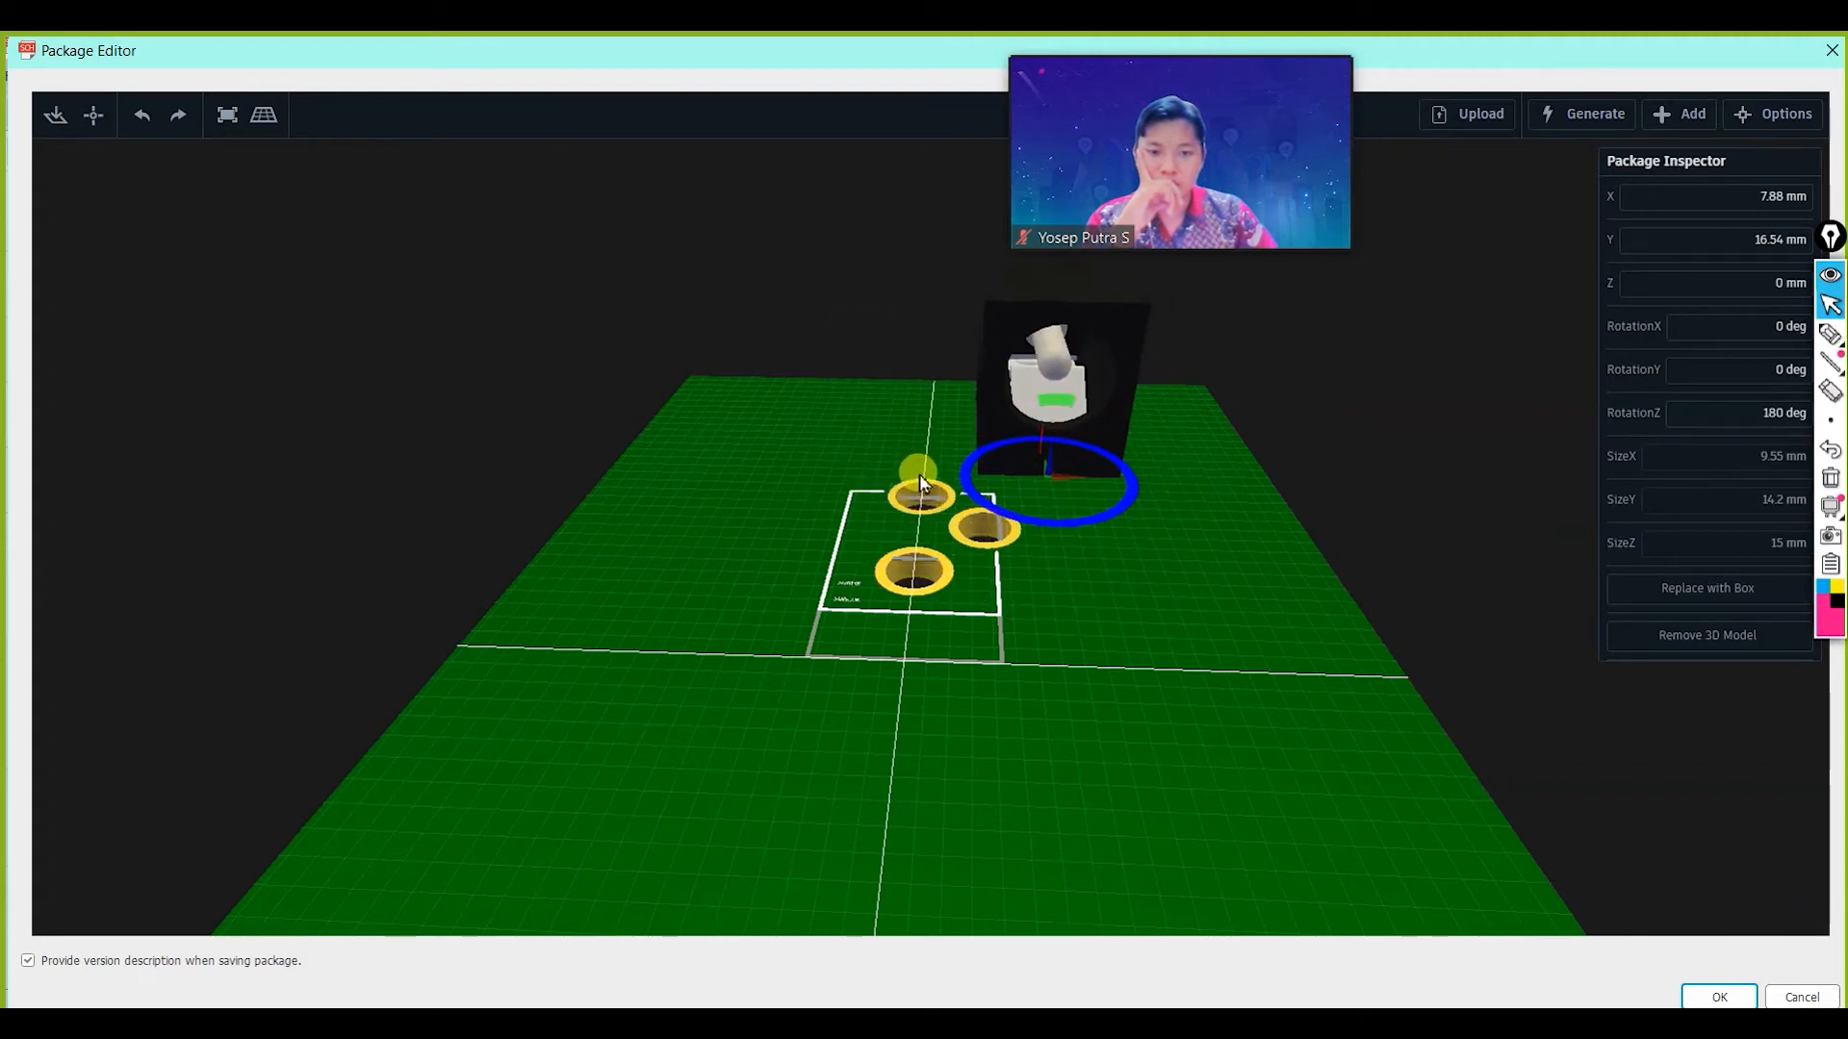
scroll(1010, 782, down, 3)
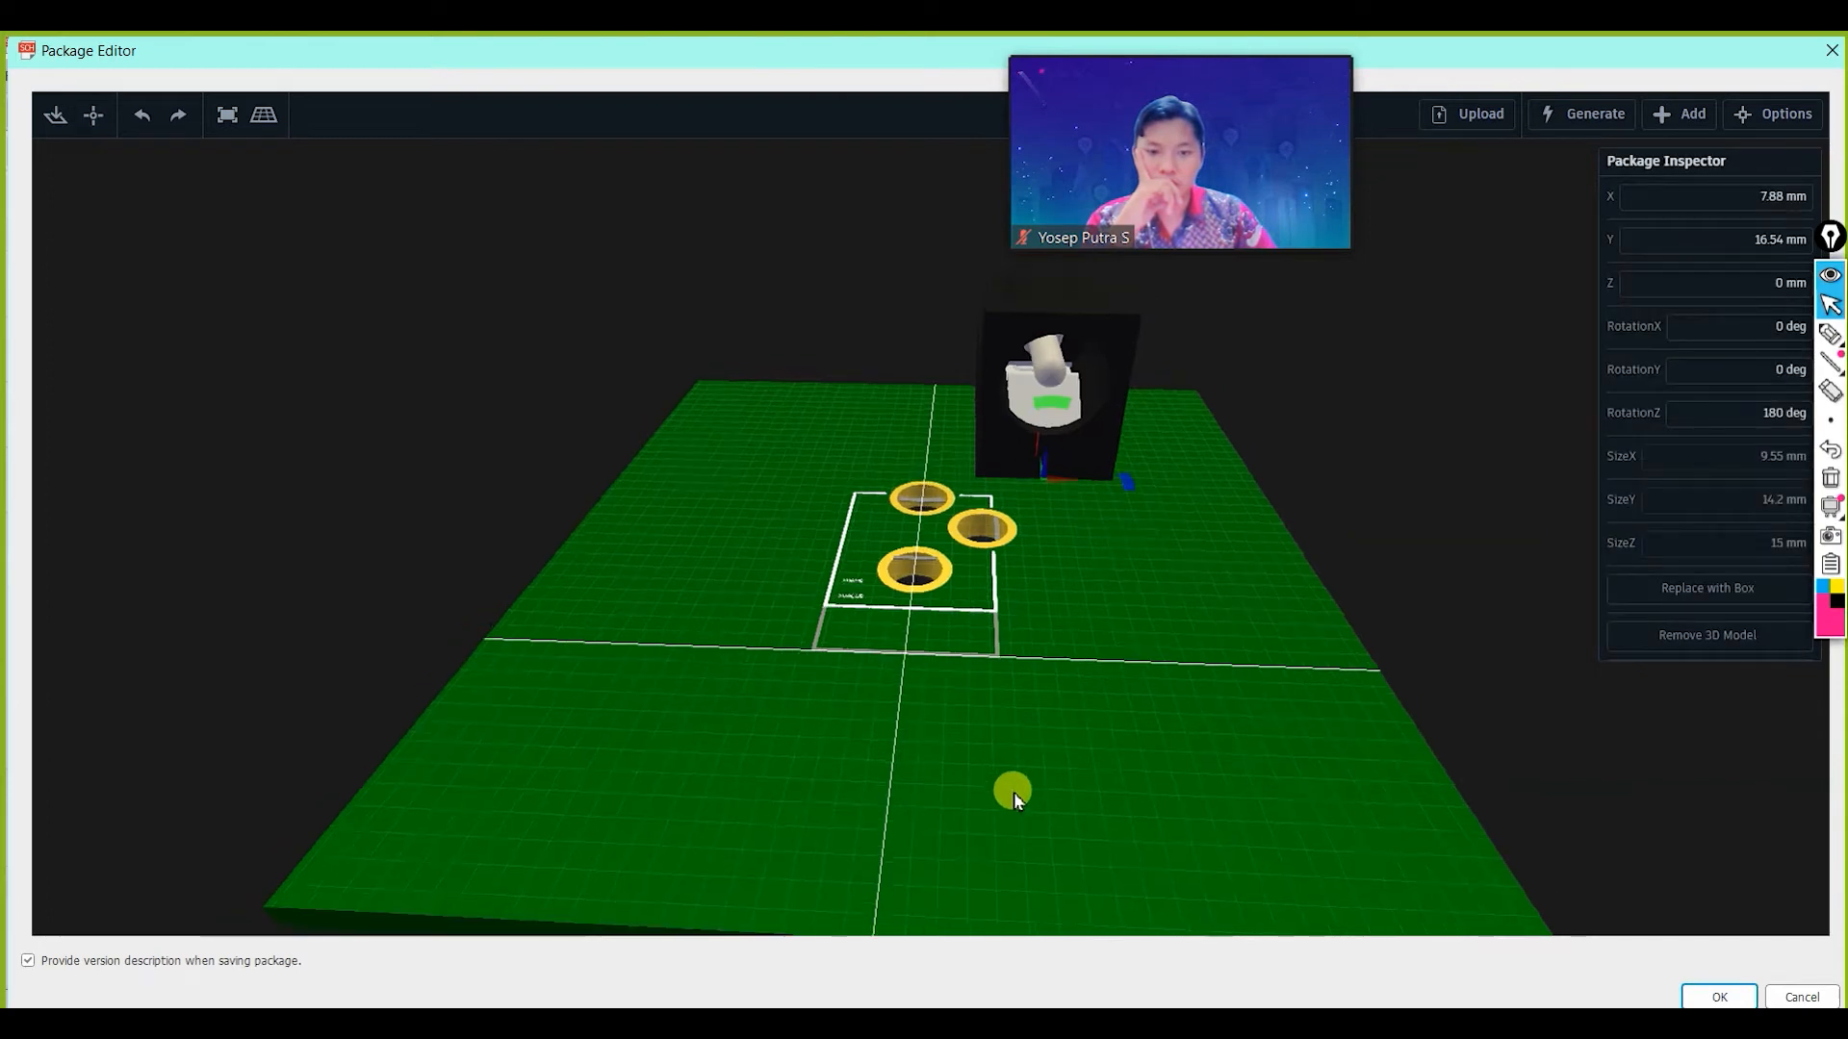
Align the DC jack's pins with the footprint holes from below, moving the model to about X -0.03 mm, Y -0.65 mm.
drag(1036, 836, 1047, 658)
click(1037, 702)
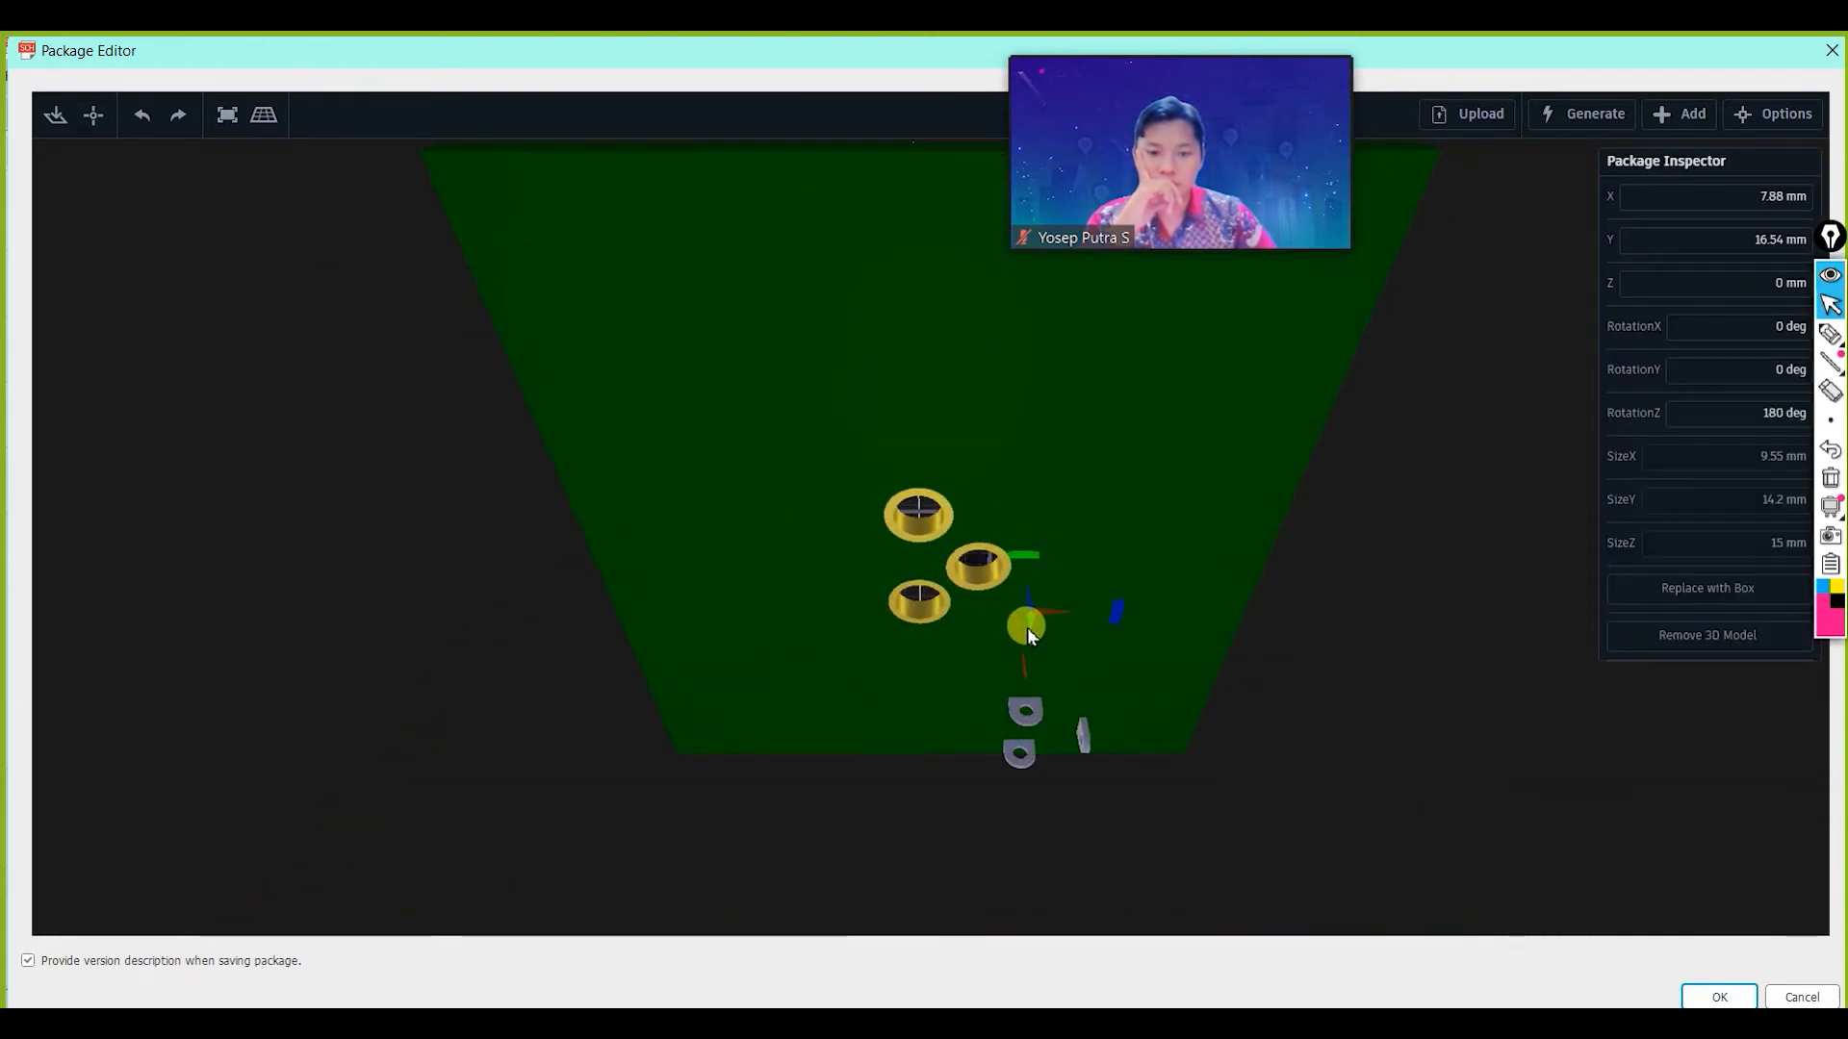
drag(1028, 627, 918, 417)
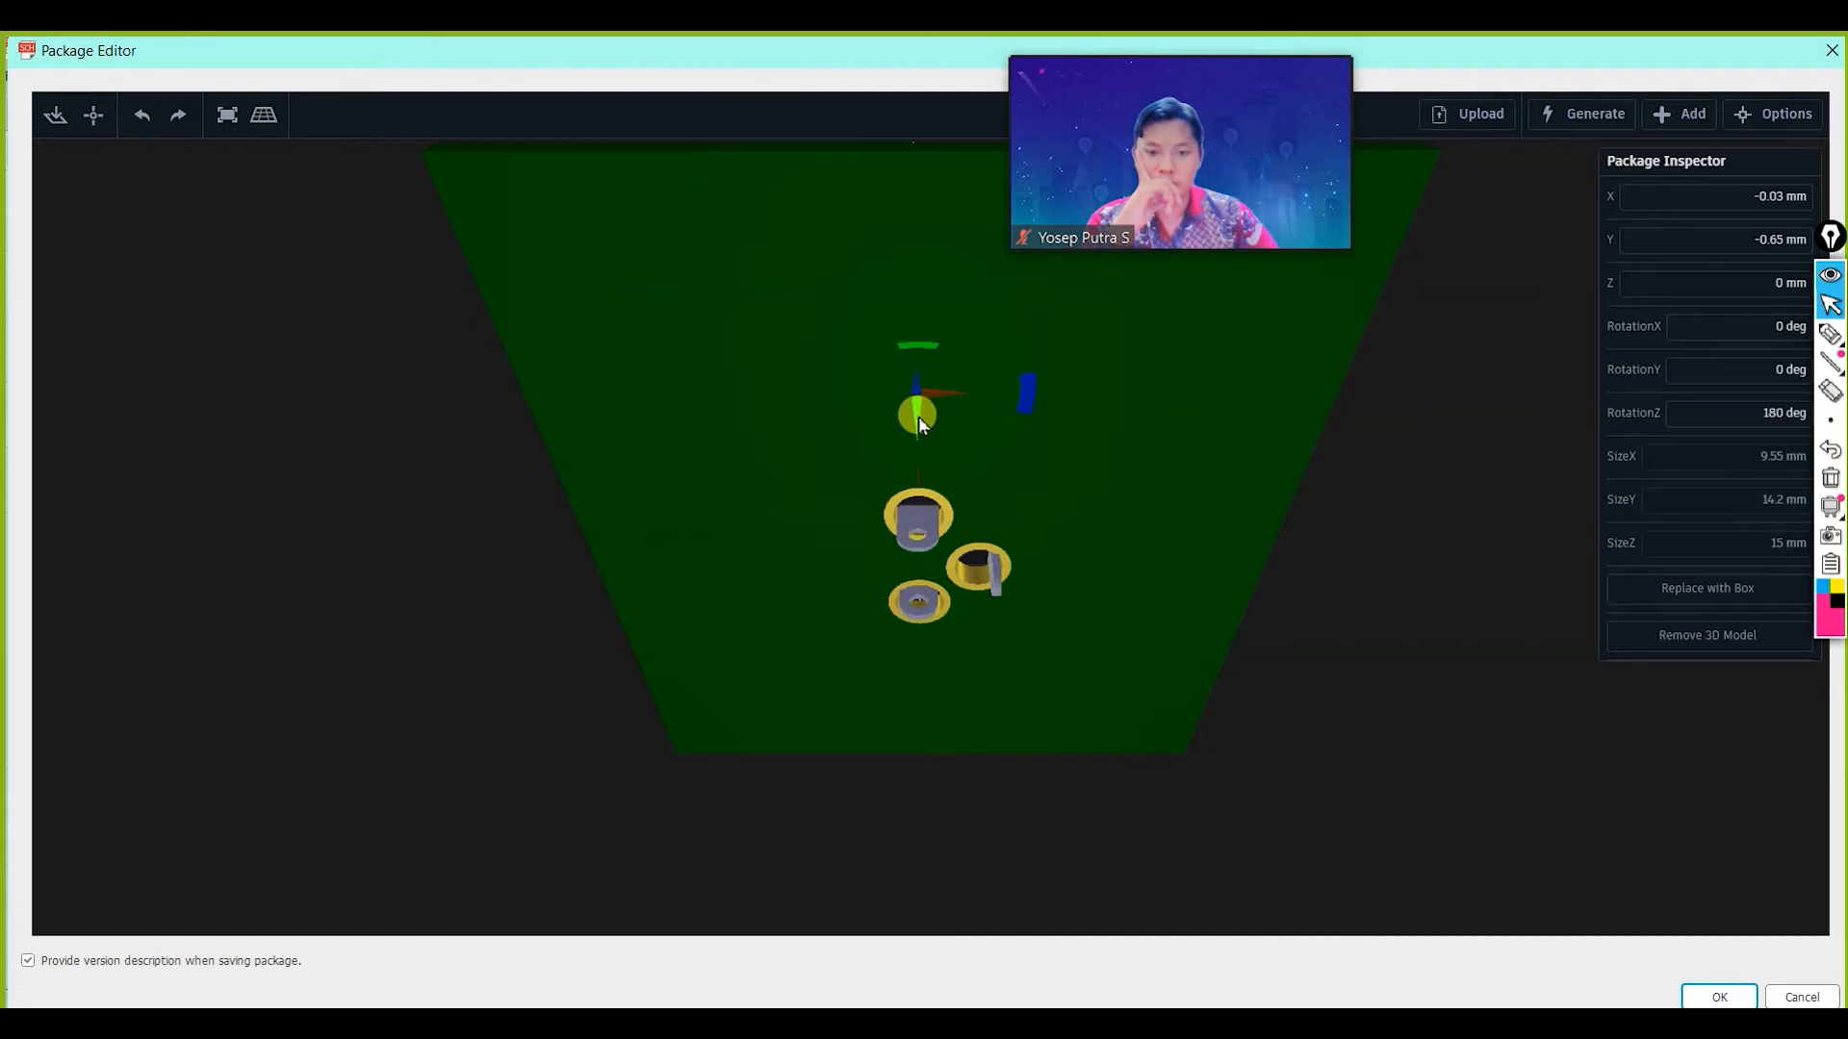
Raise the DC jack model to about Z 0.69 mm above the board and check its seating.
drag(1082, 727, 1489, 742)
click(1043, 541)
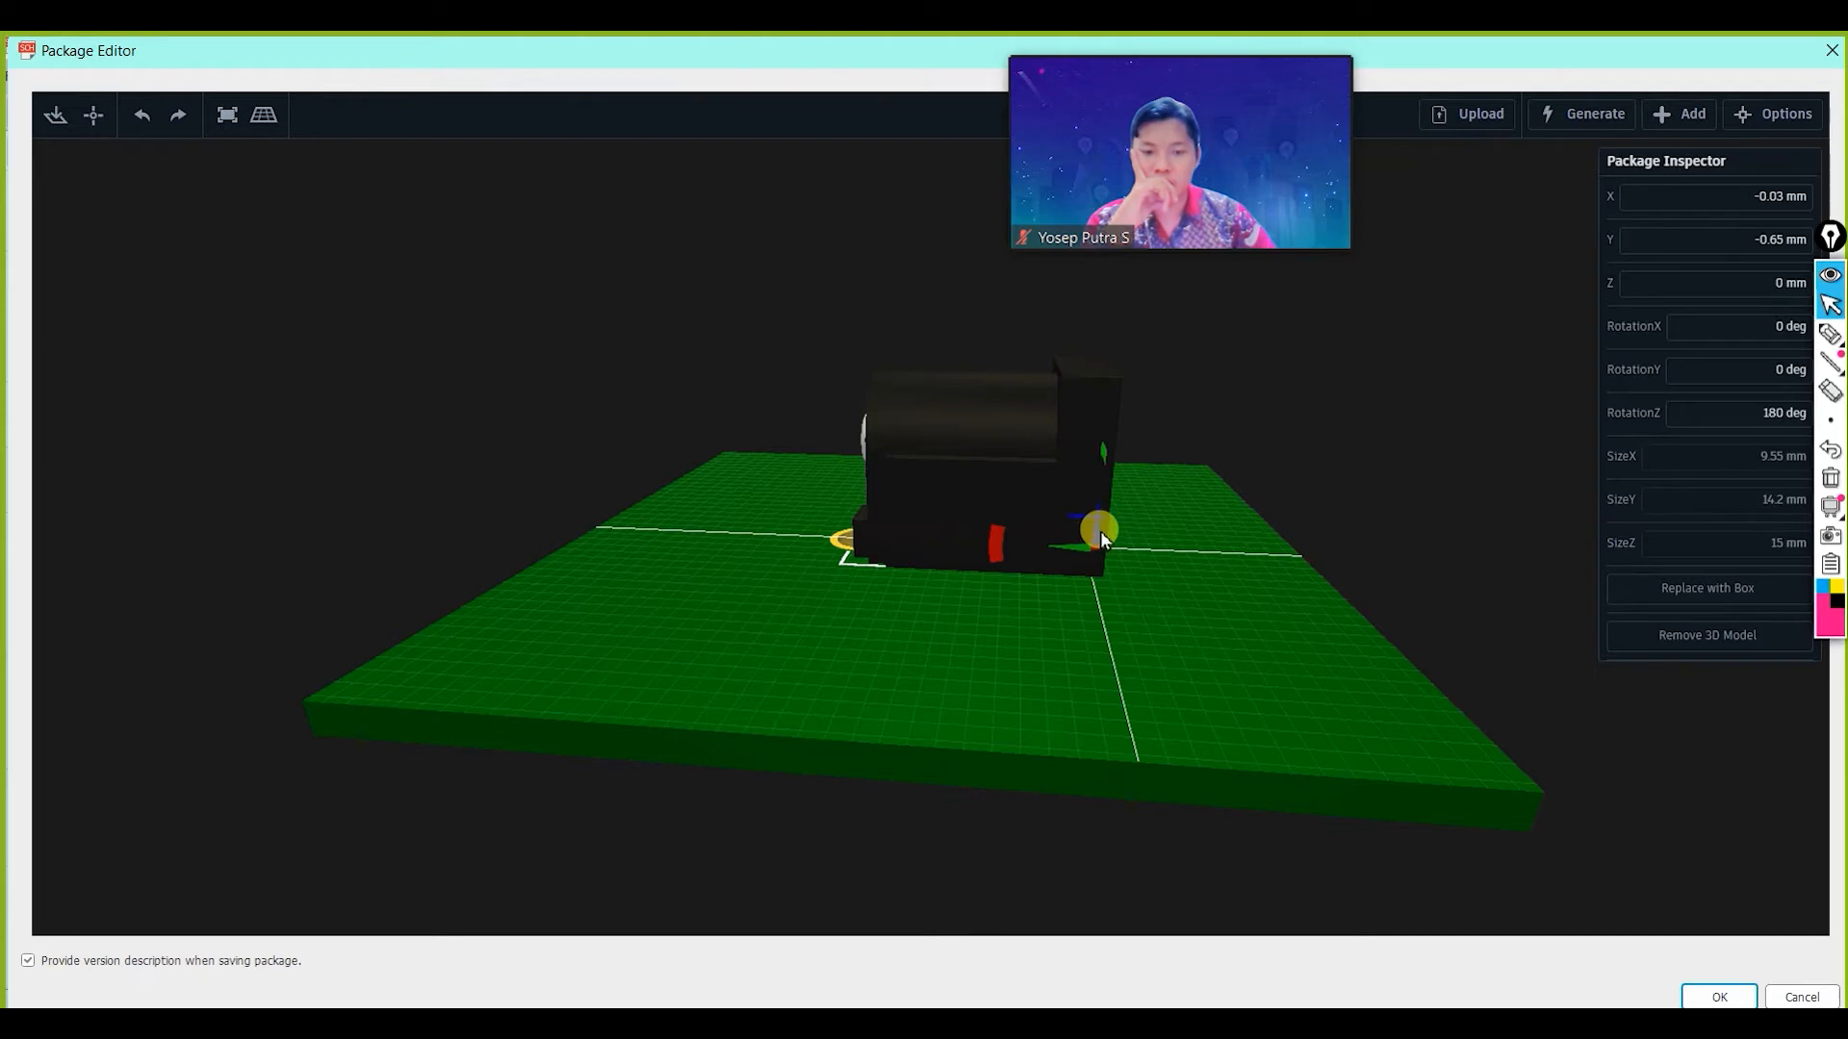
drag(1097, 530, 650, 794)
click(908, 707)
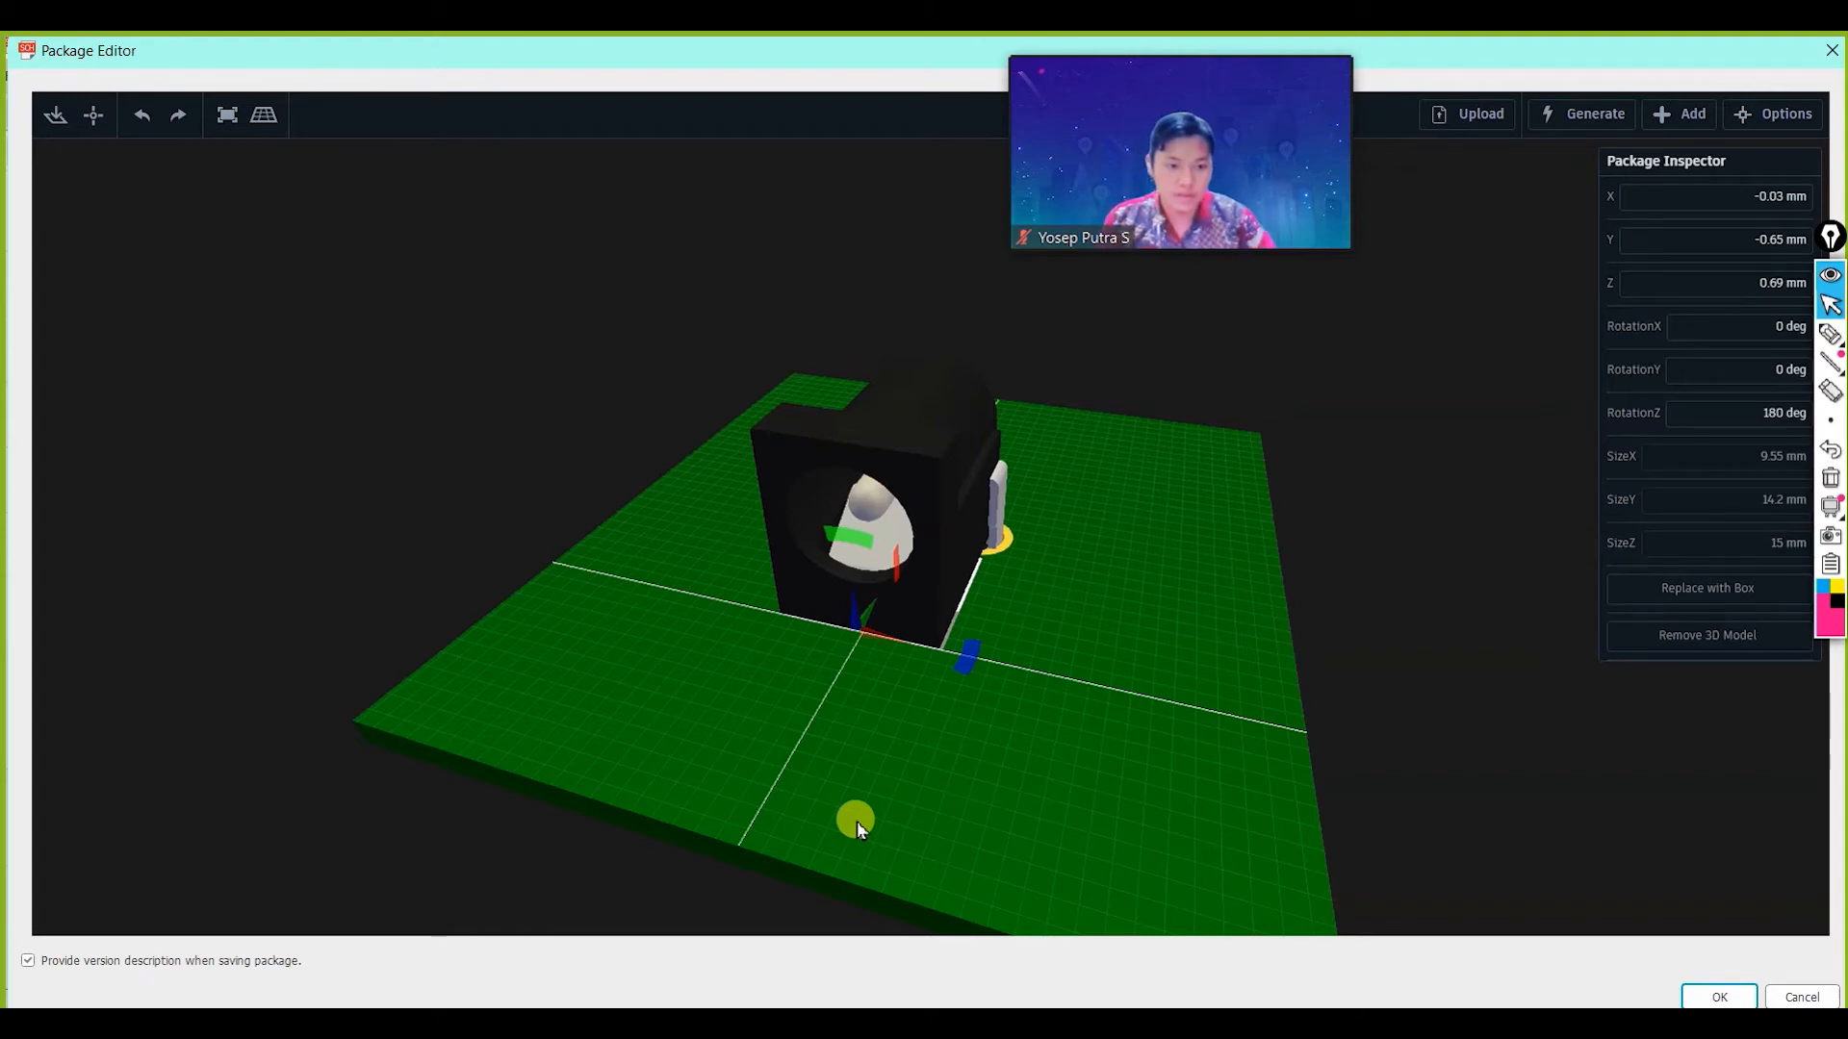
Save the DC jack's 3D package with the version description "Created in EAGLE" and save the schematic.
click(1711, 988)
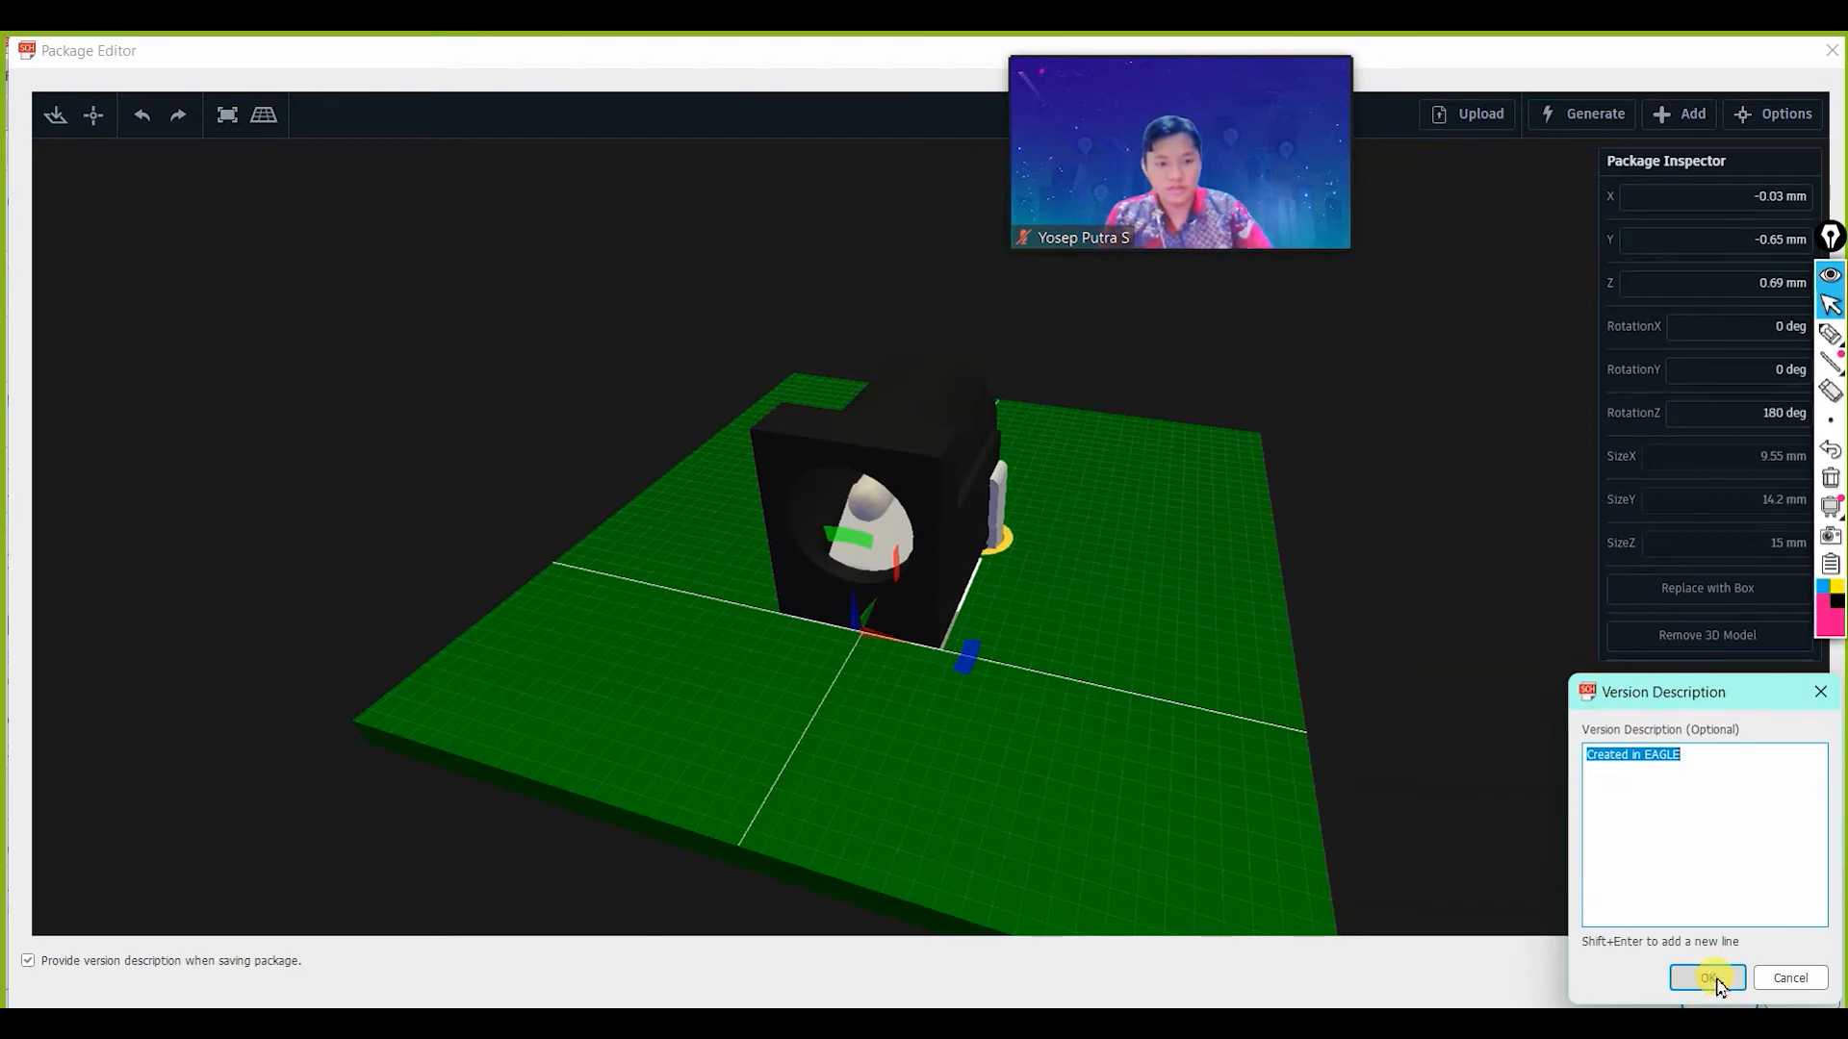
click(1708, 980)
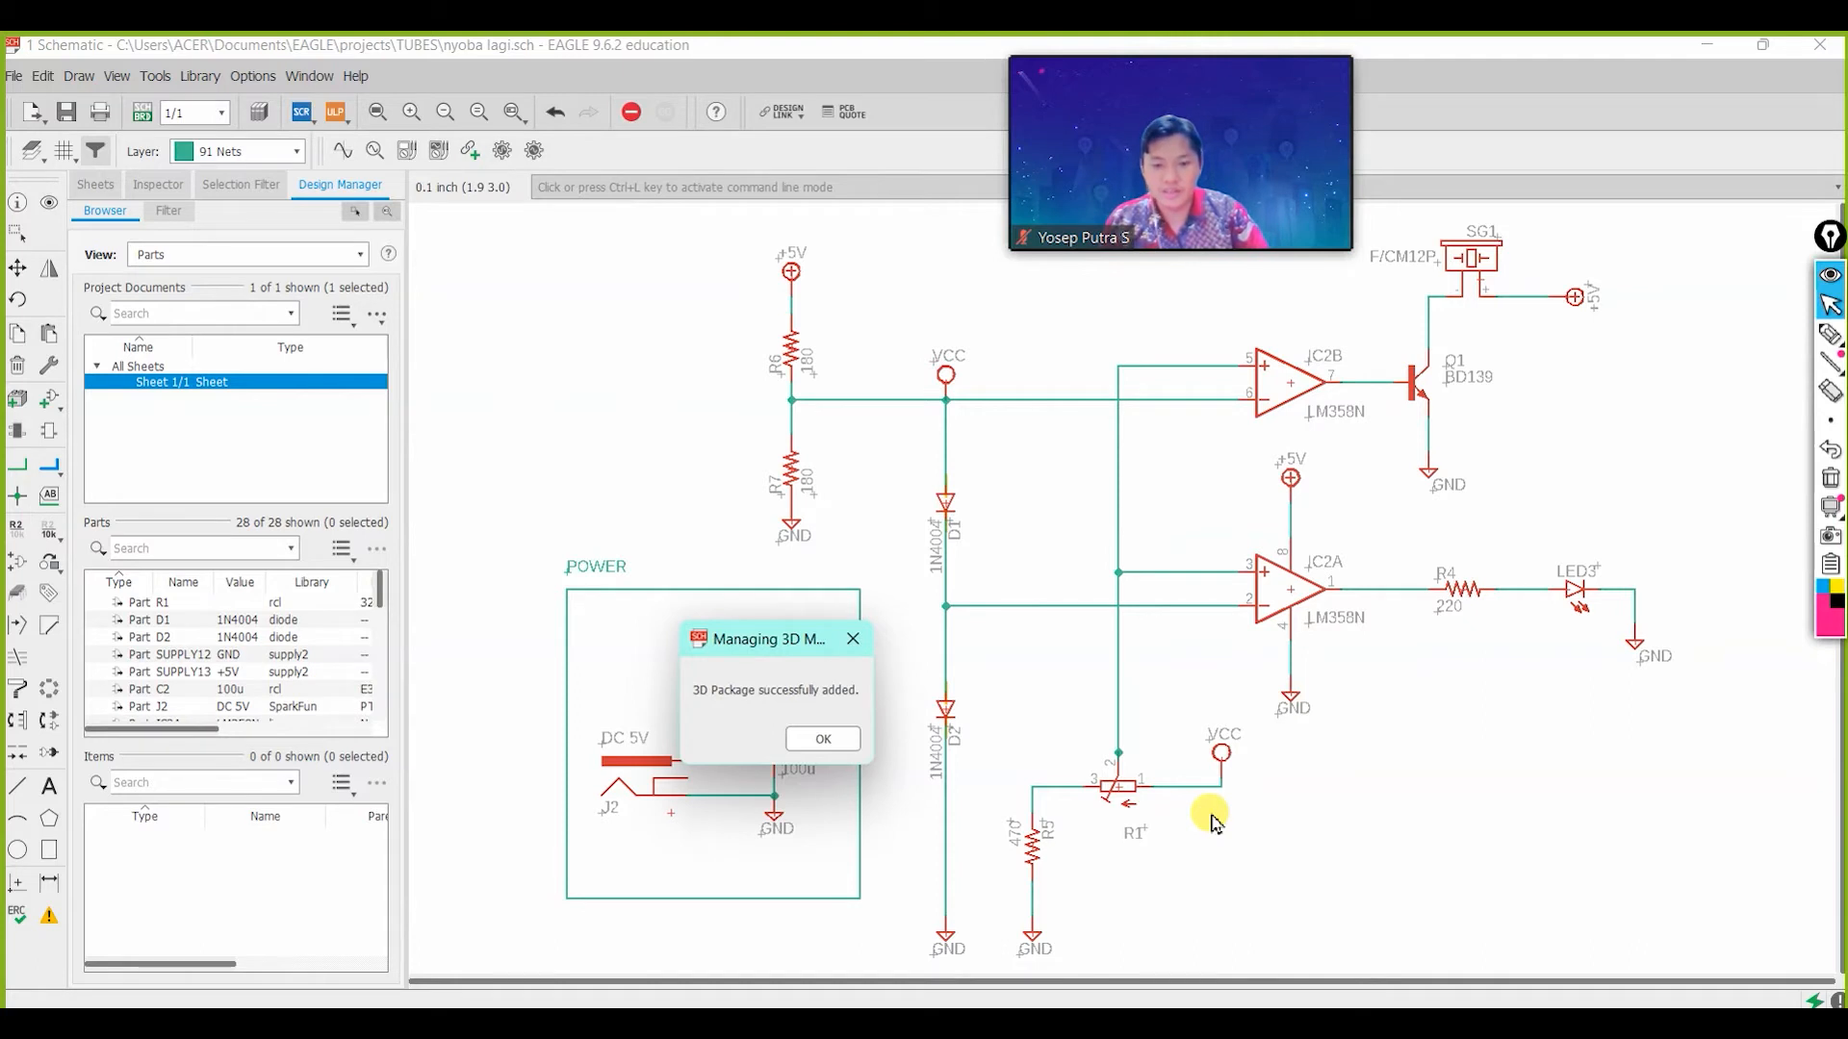
click(824, 739)
click(15, 77)
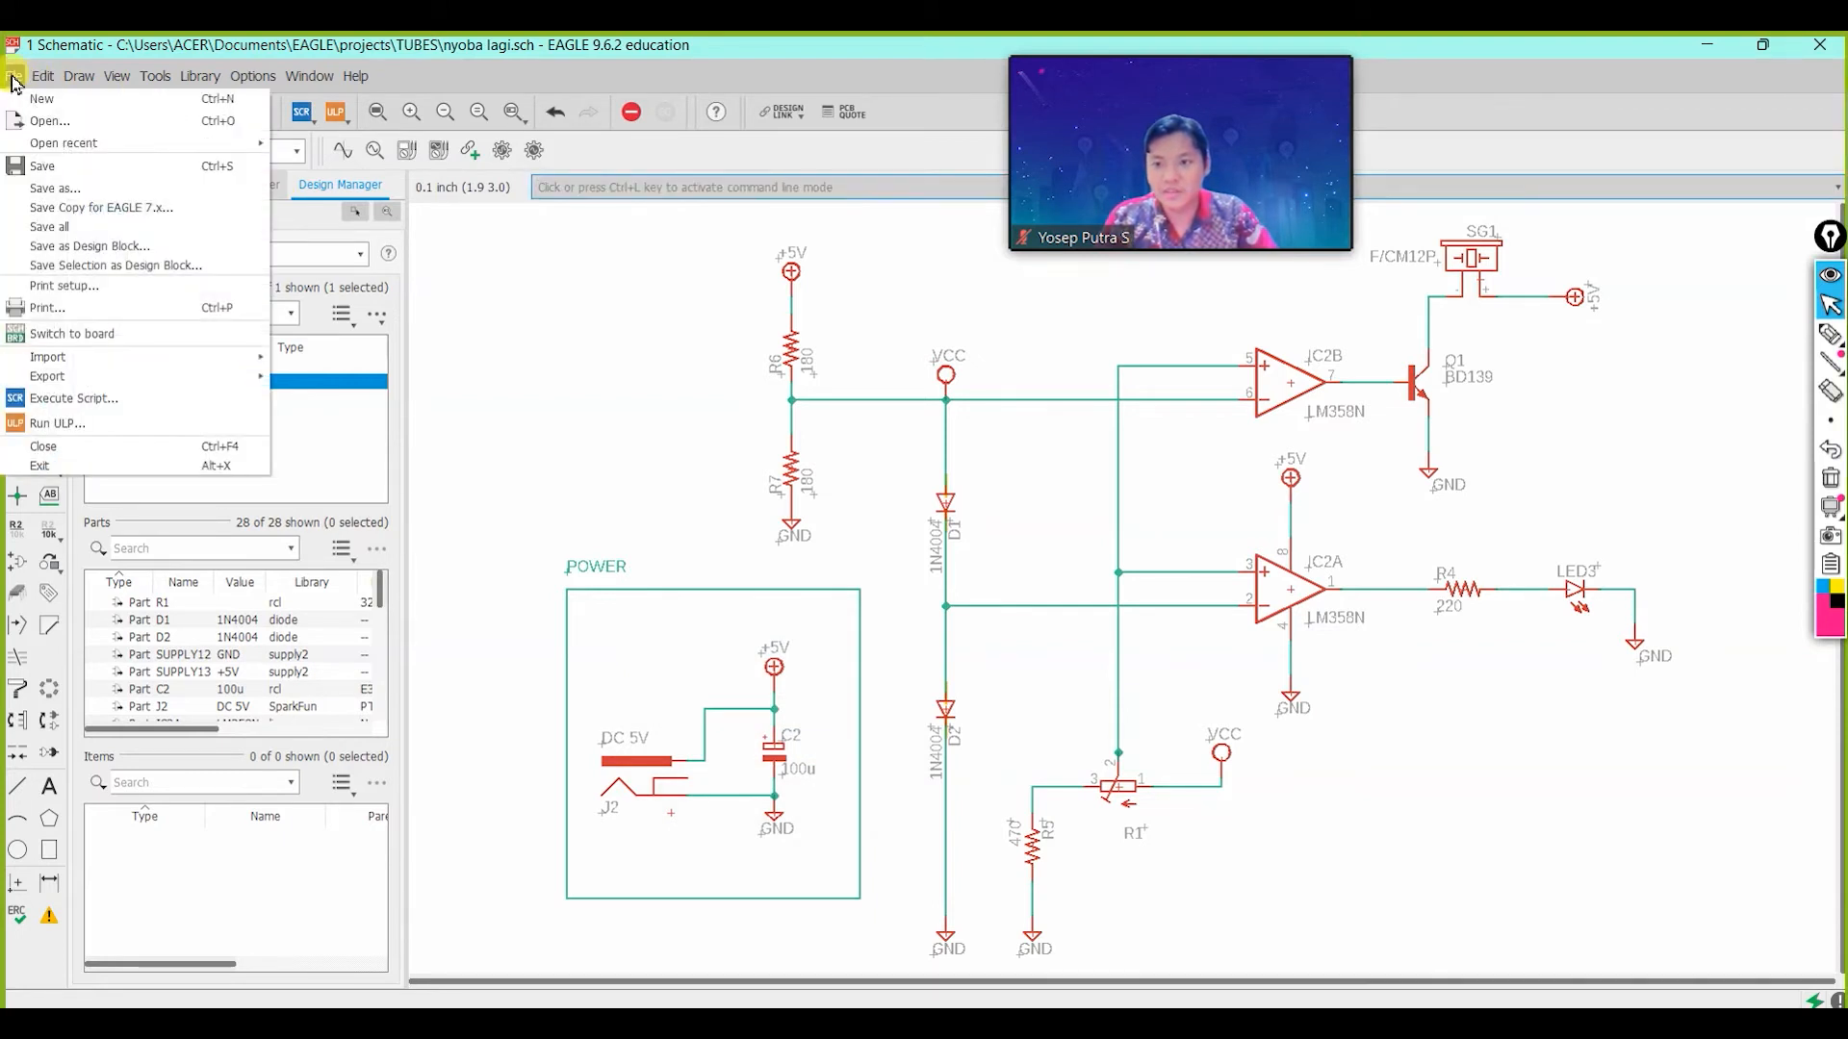
click(63, 170)
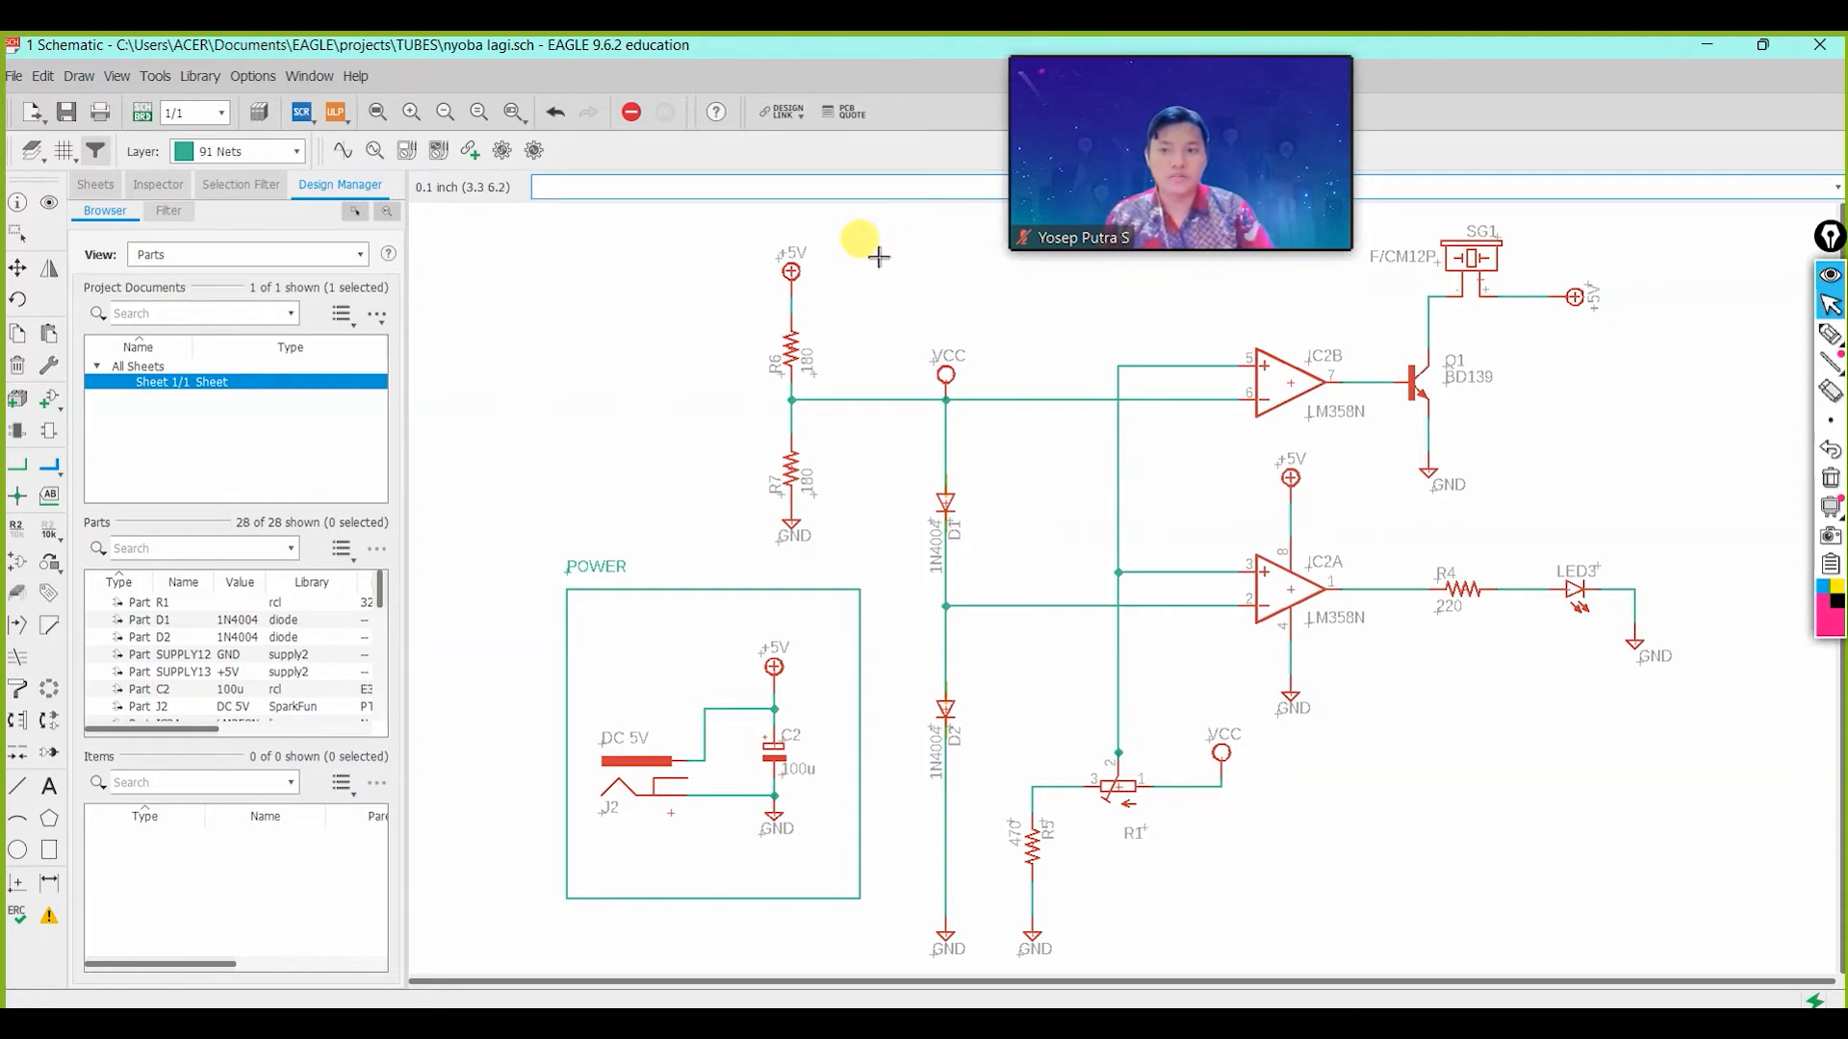
Close the "nyoba lagi" schematic and its board.
mouse_move(1175, 131)
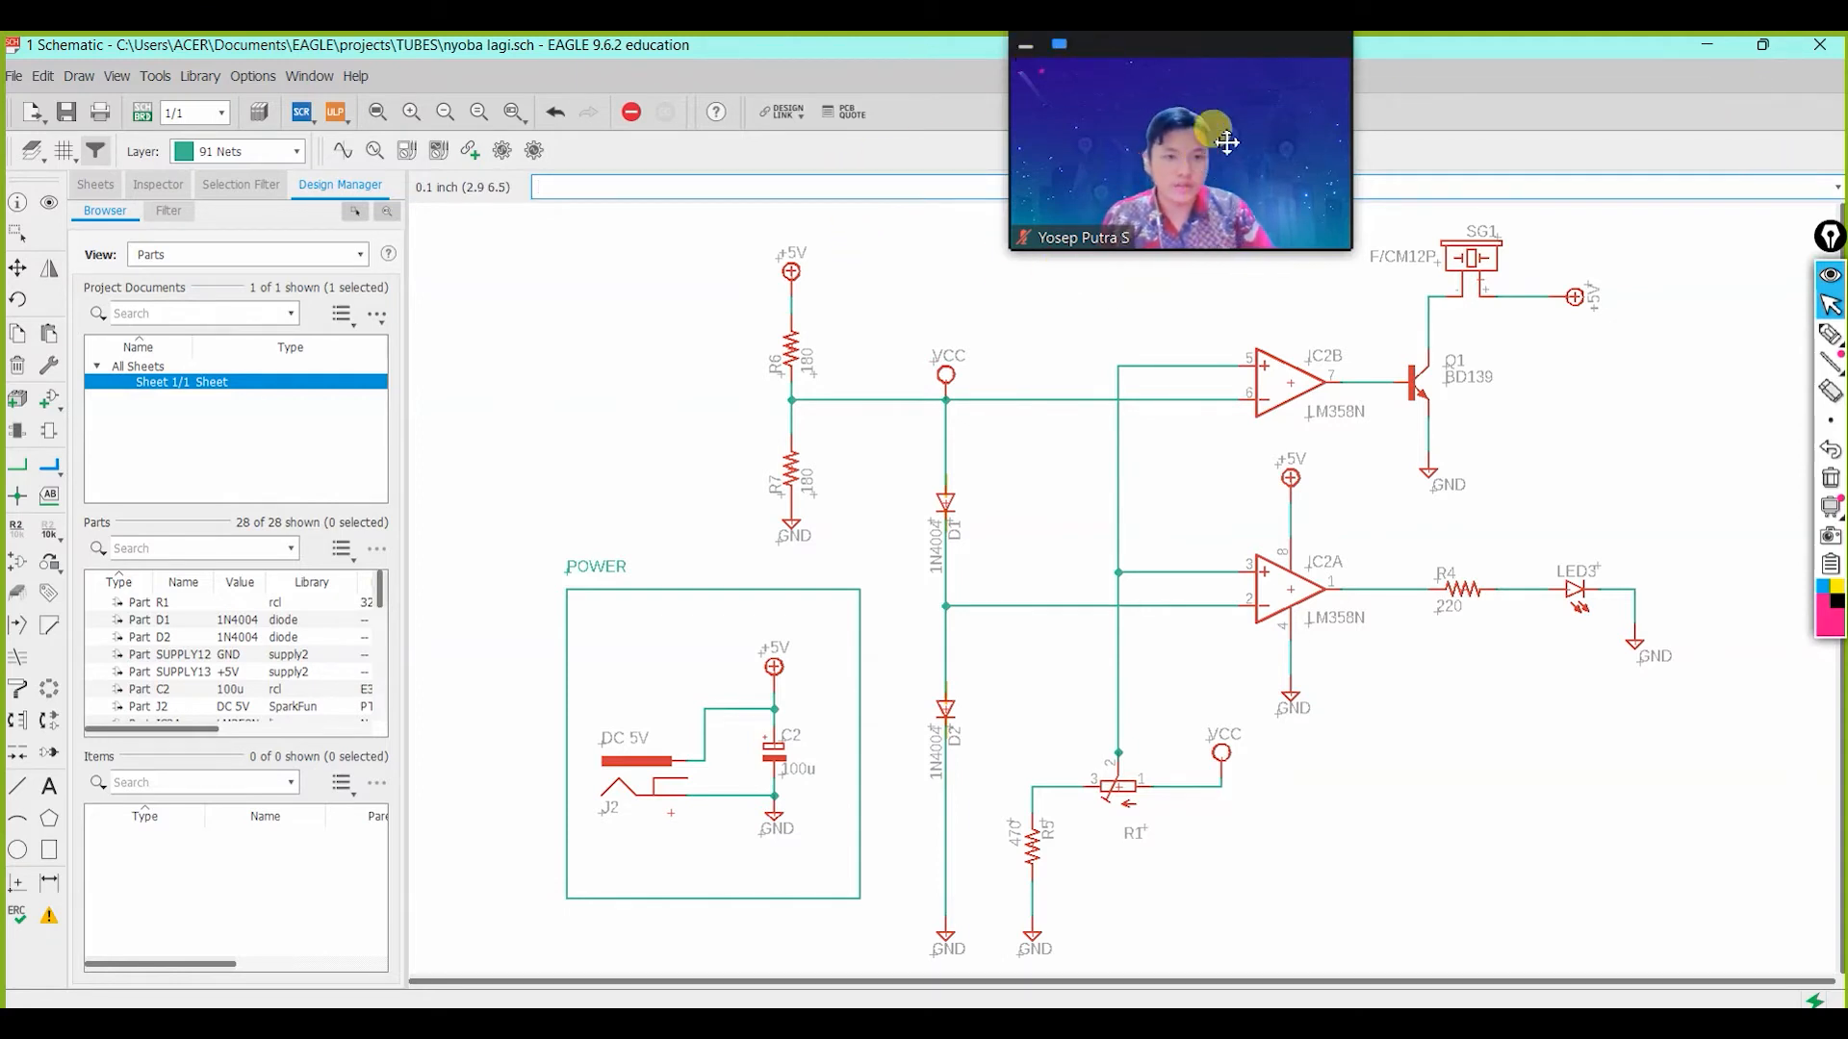
click(1830, 58)
mouse_move(781, 1024)
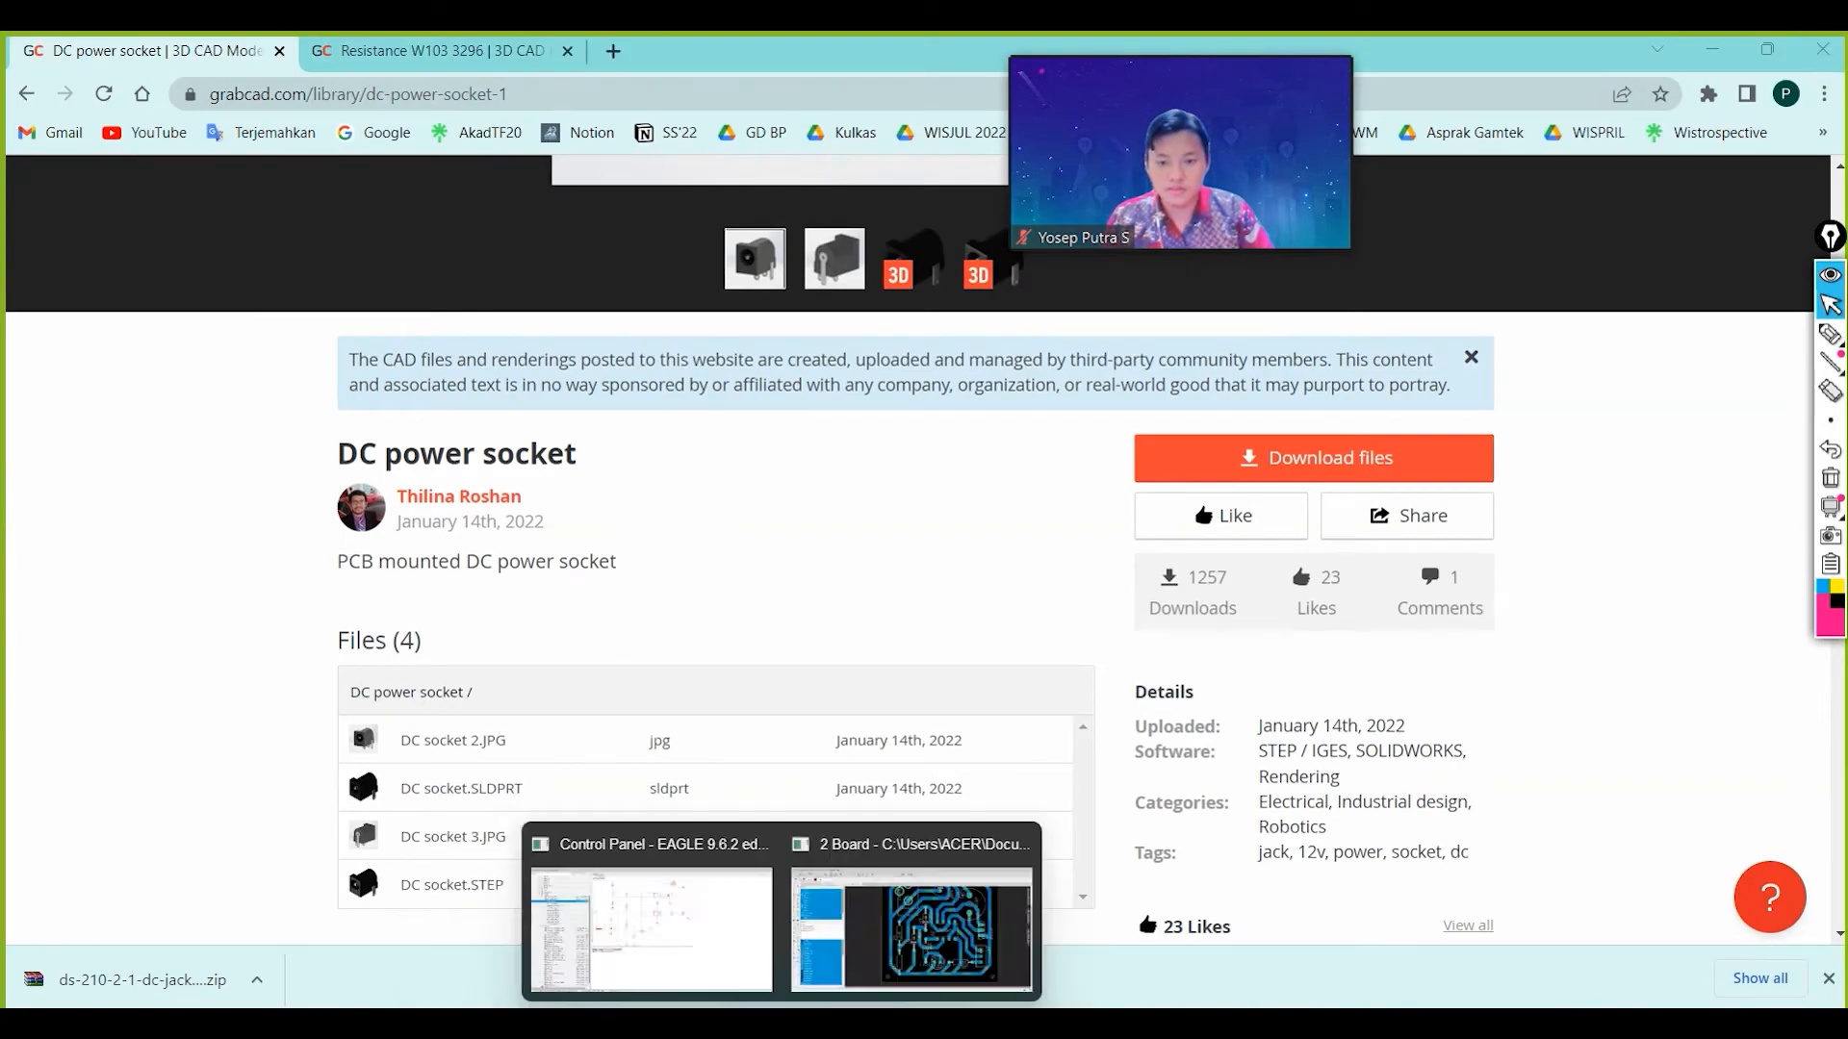
click(911, 926)
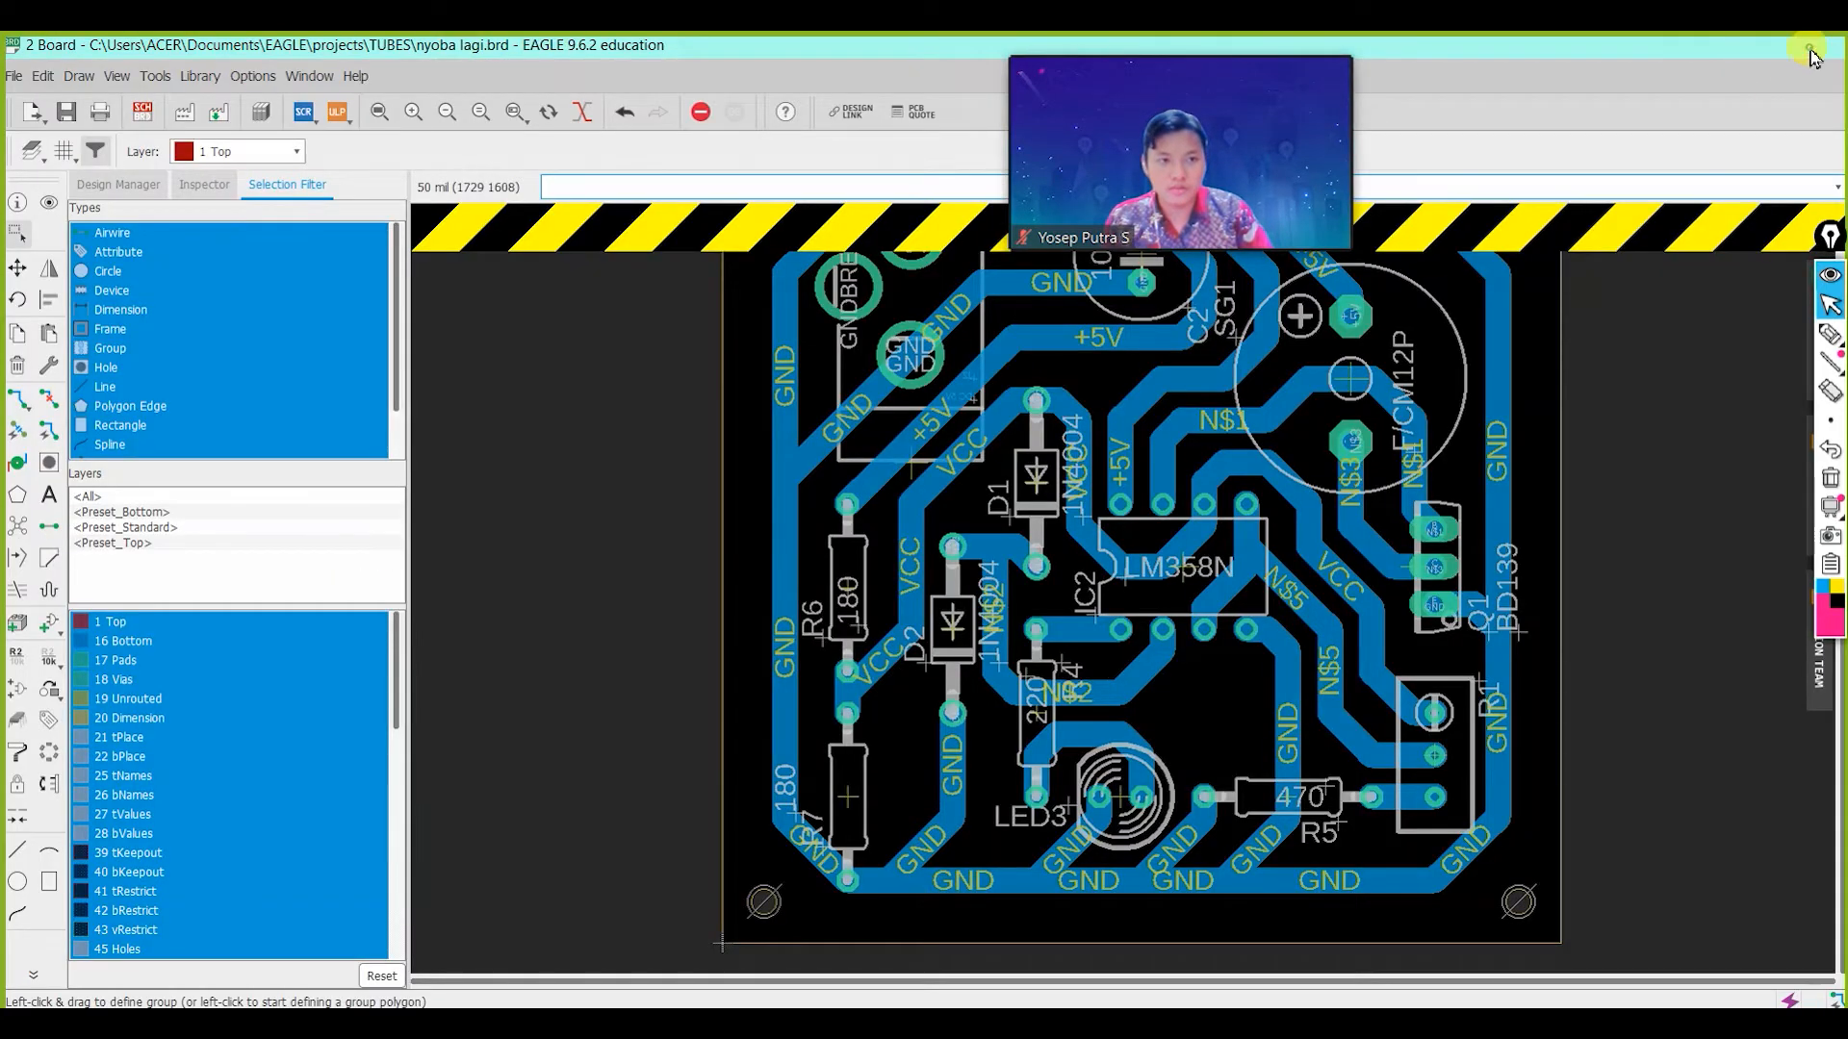
click(1810, 52)
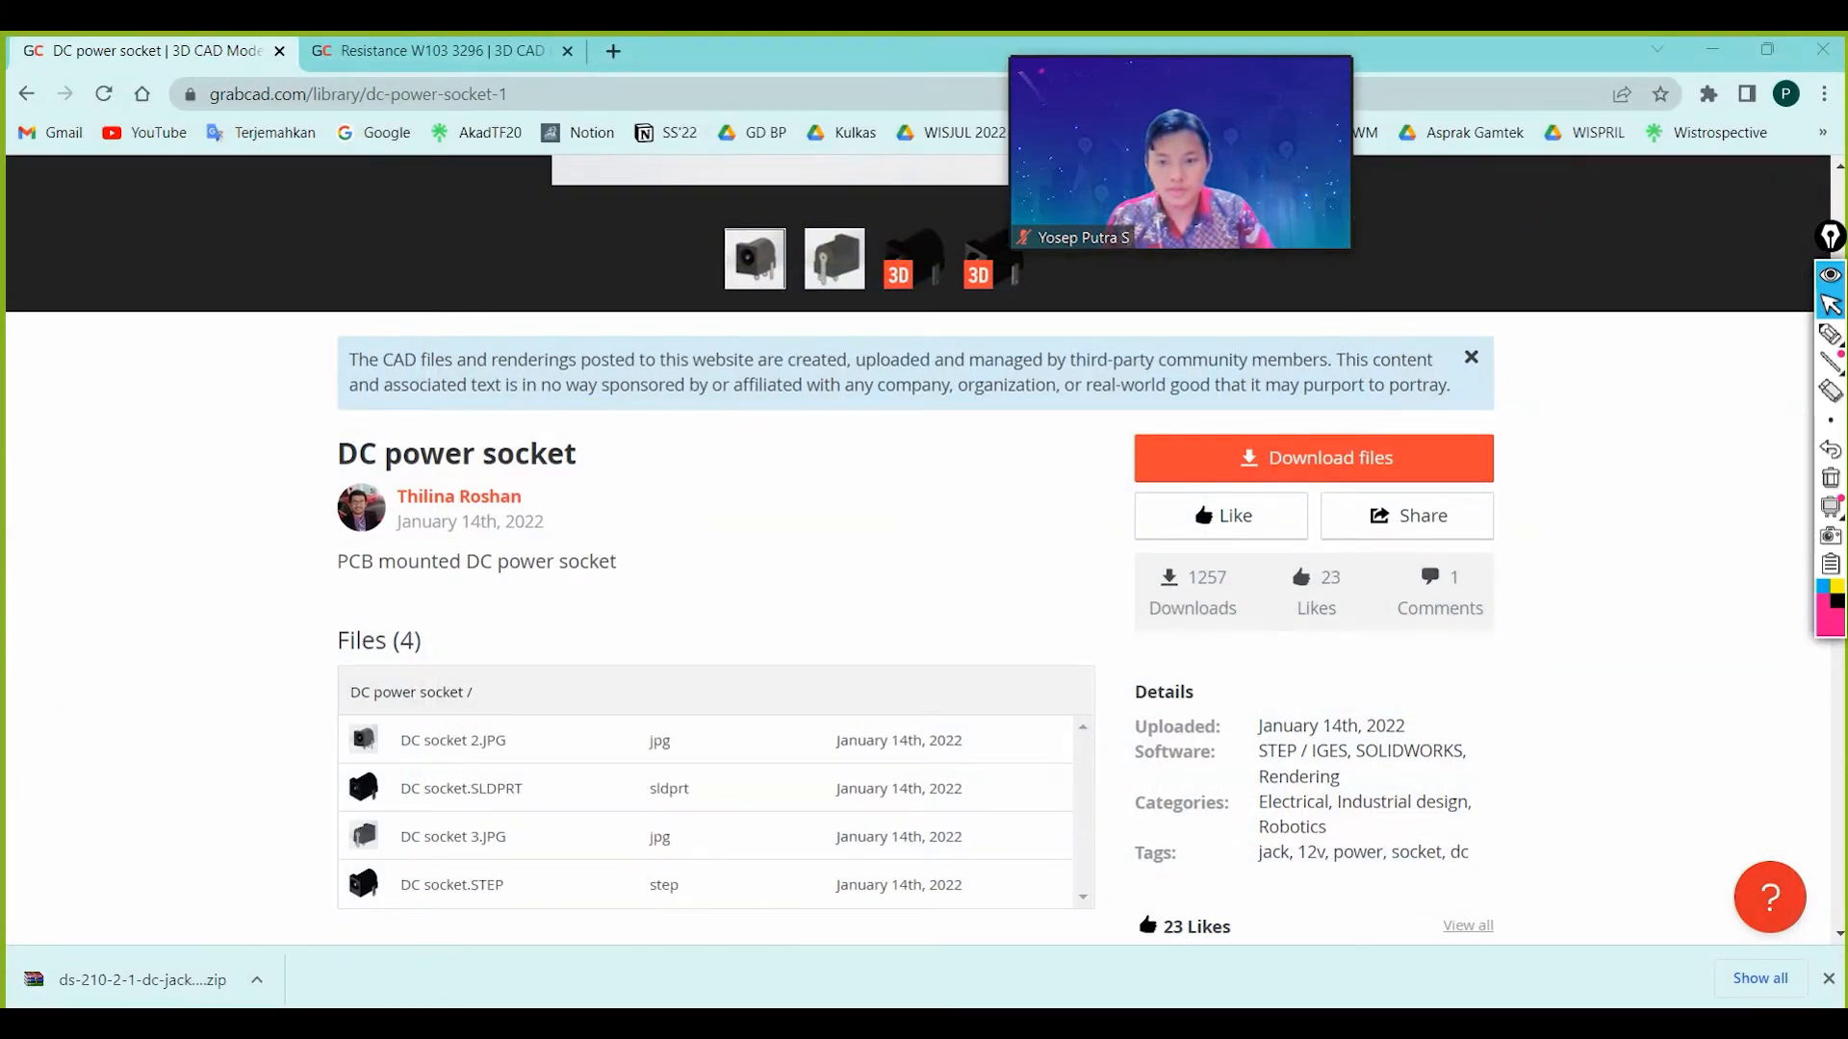
Open the PCB.sch schematic from the Tubes1 project in the EAGLE Control Panel.
click(777, 1022)
scroll(183, 589, down, 1)
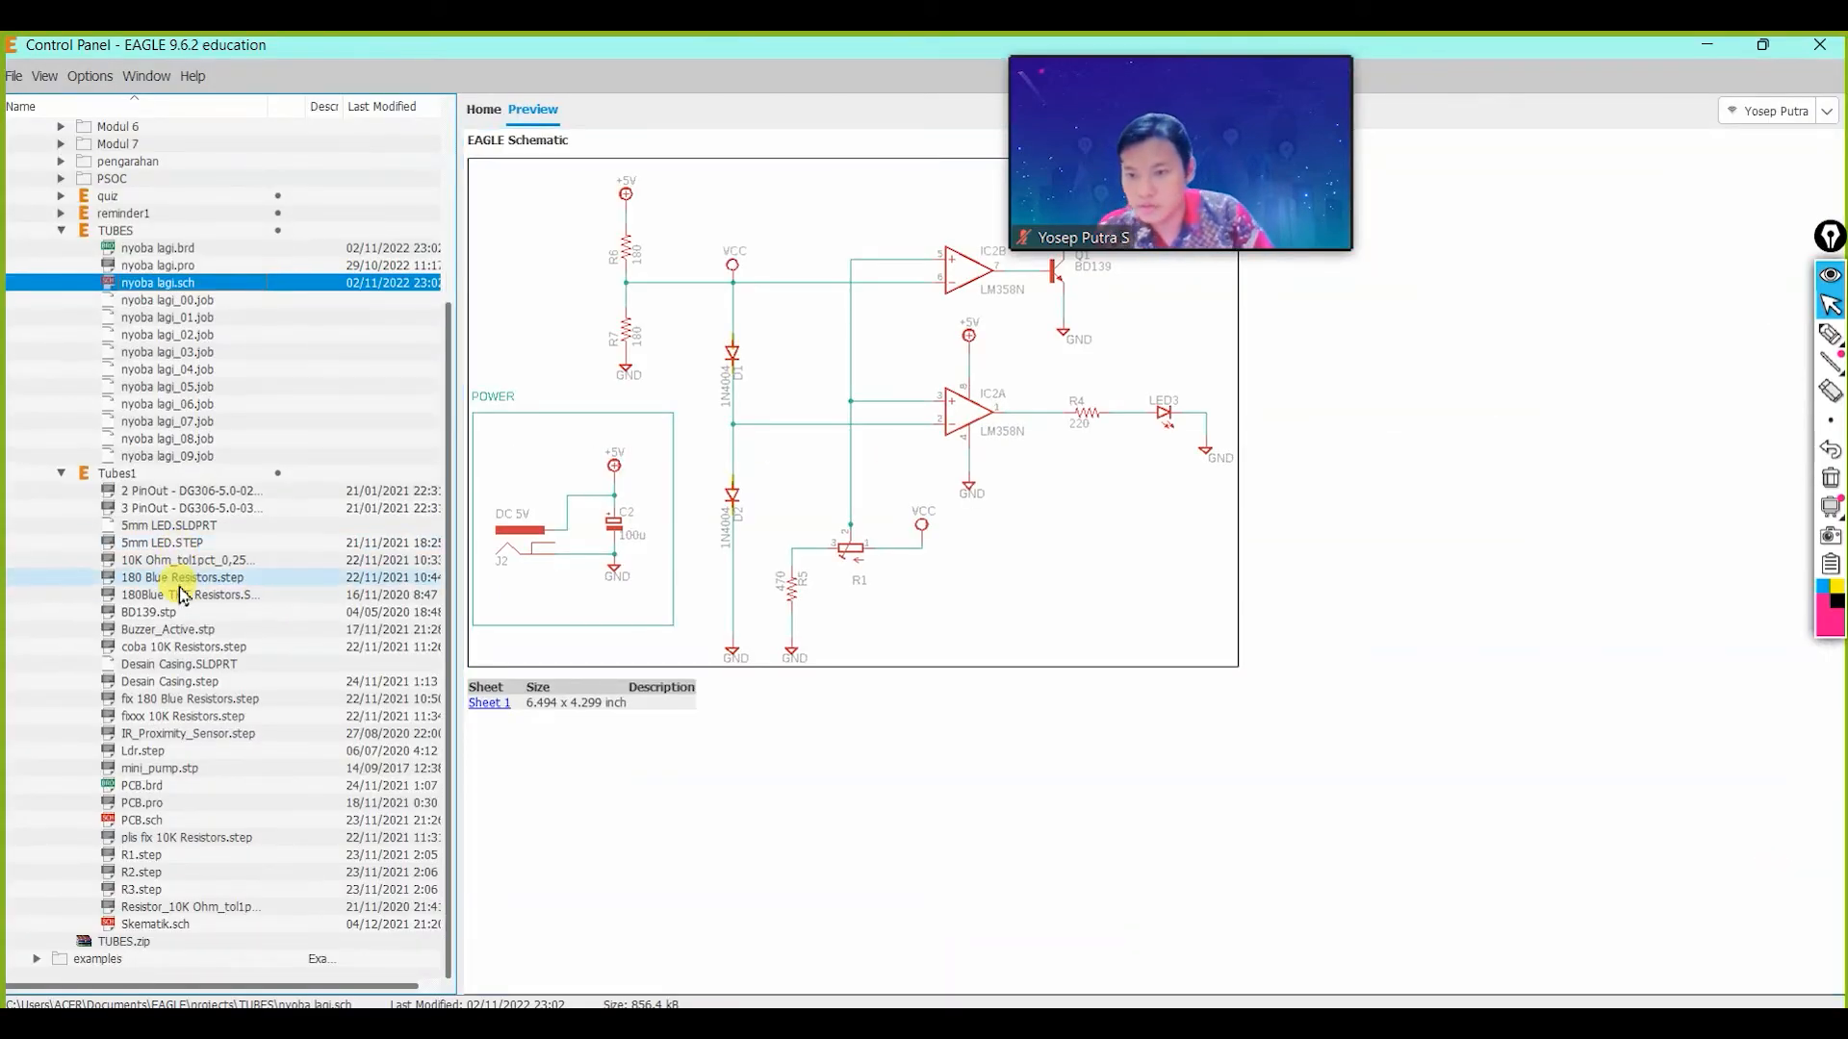
click(167, 824)
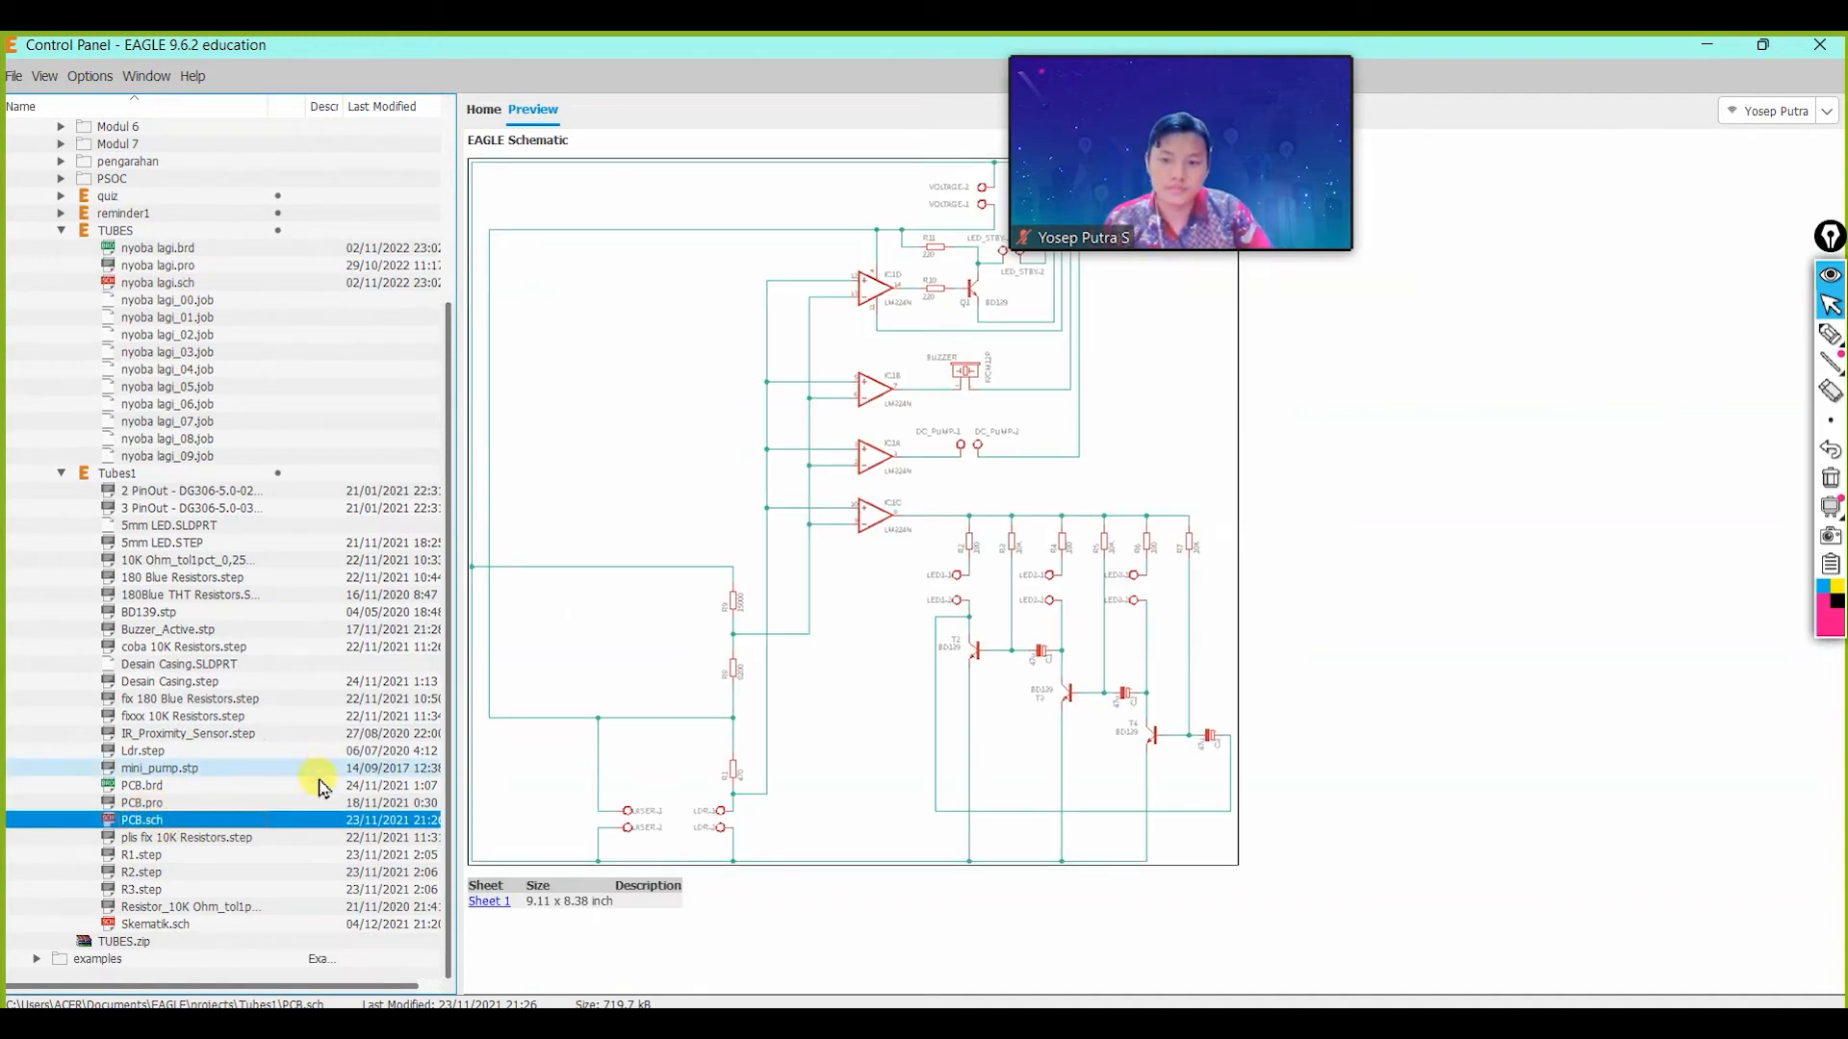
double_click(274, 822)
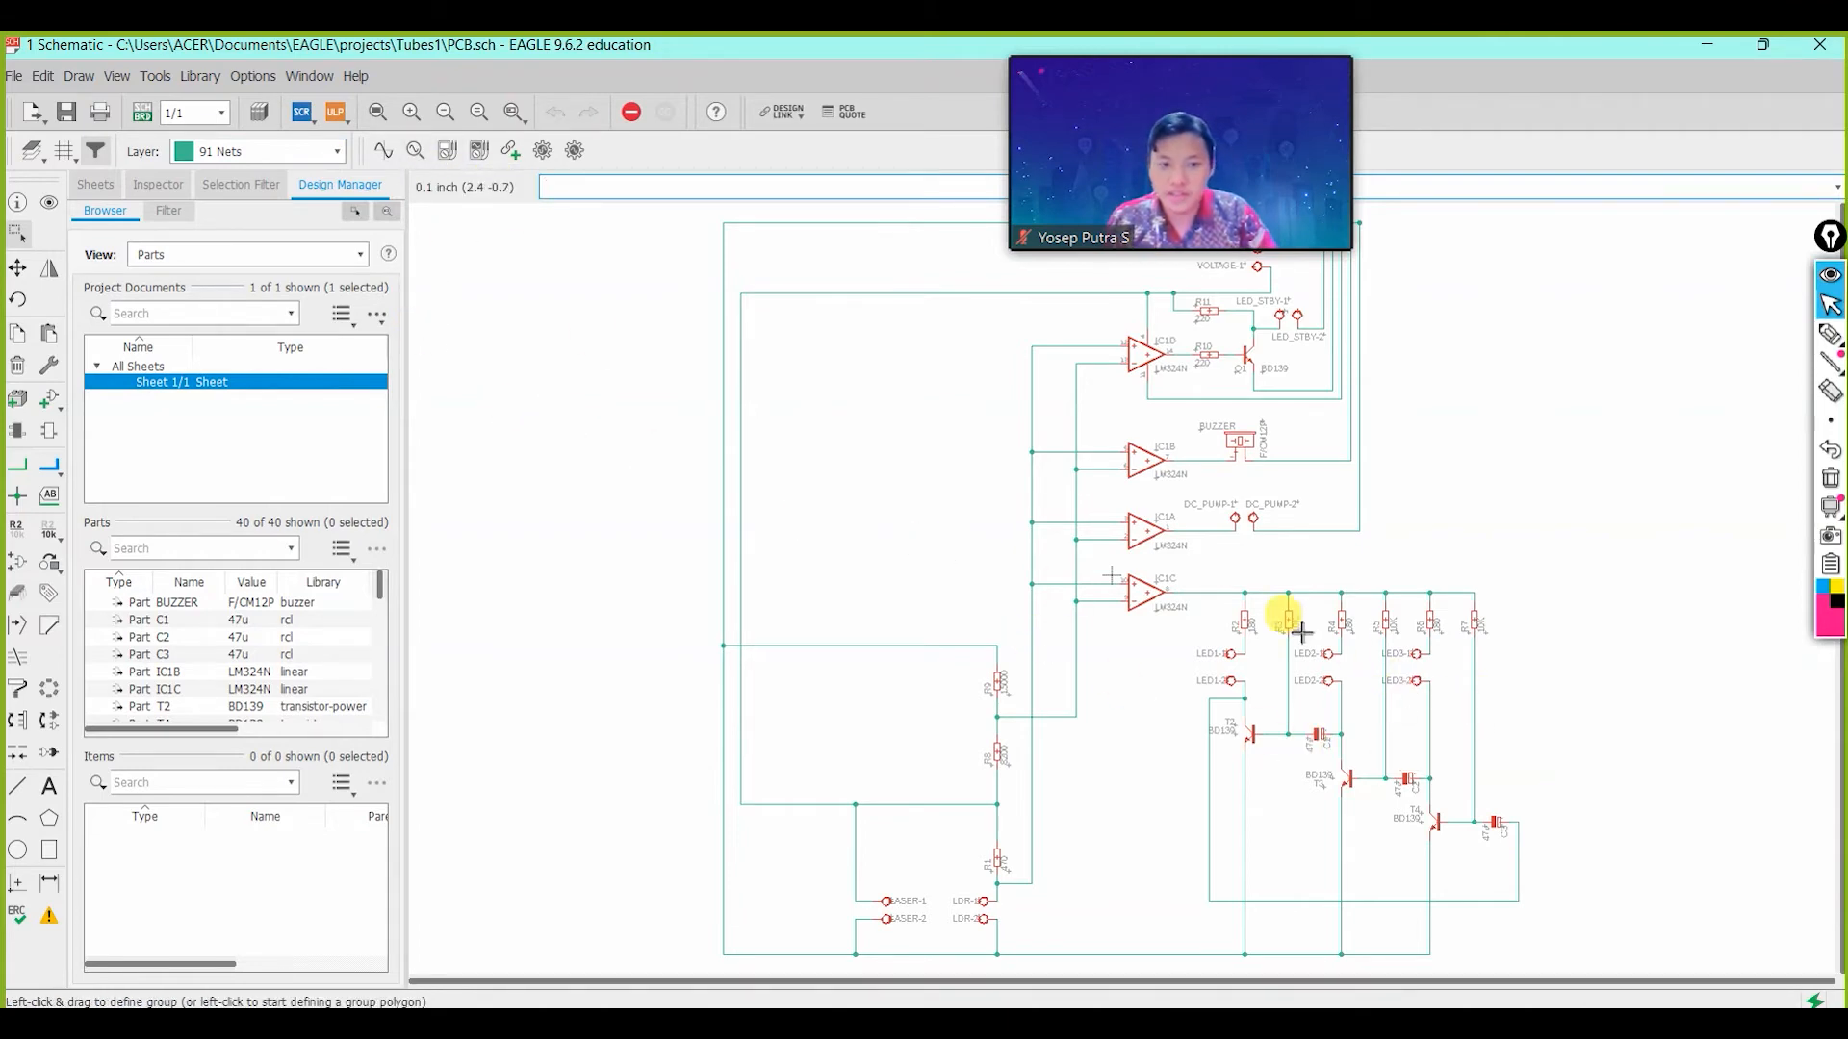
Look over the PCB schematic's circuit and open its board layout.
scroll(1234, 647, up, 5)
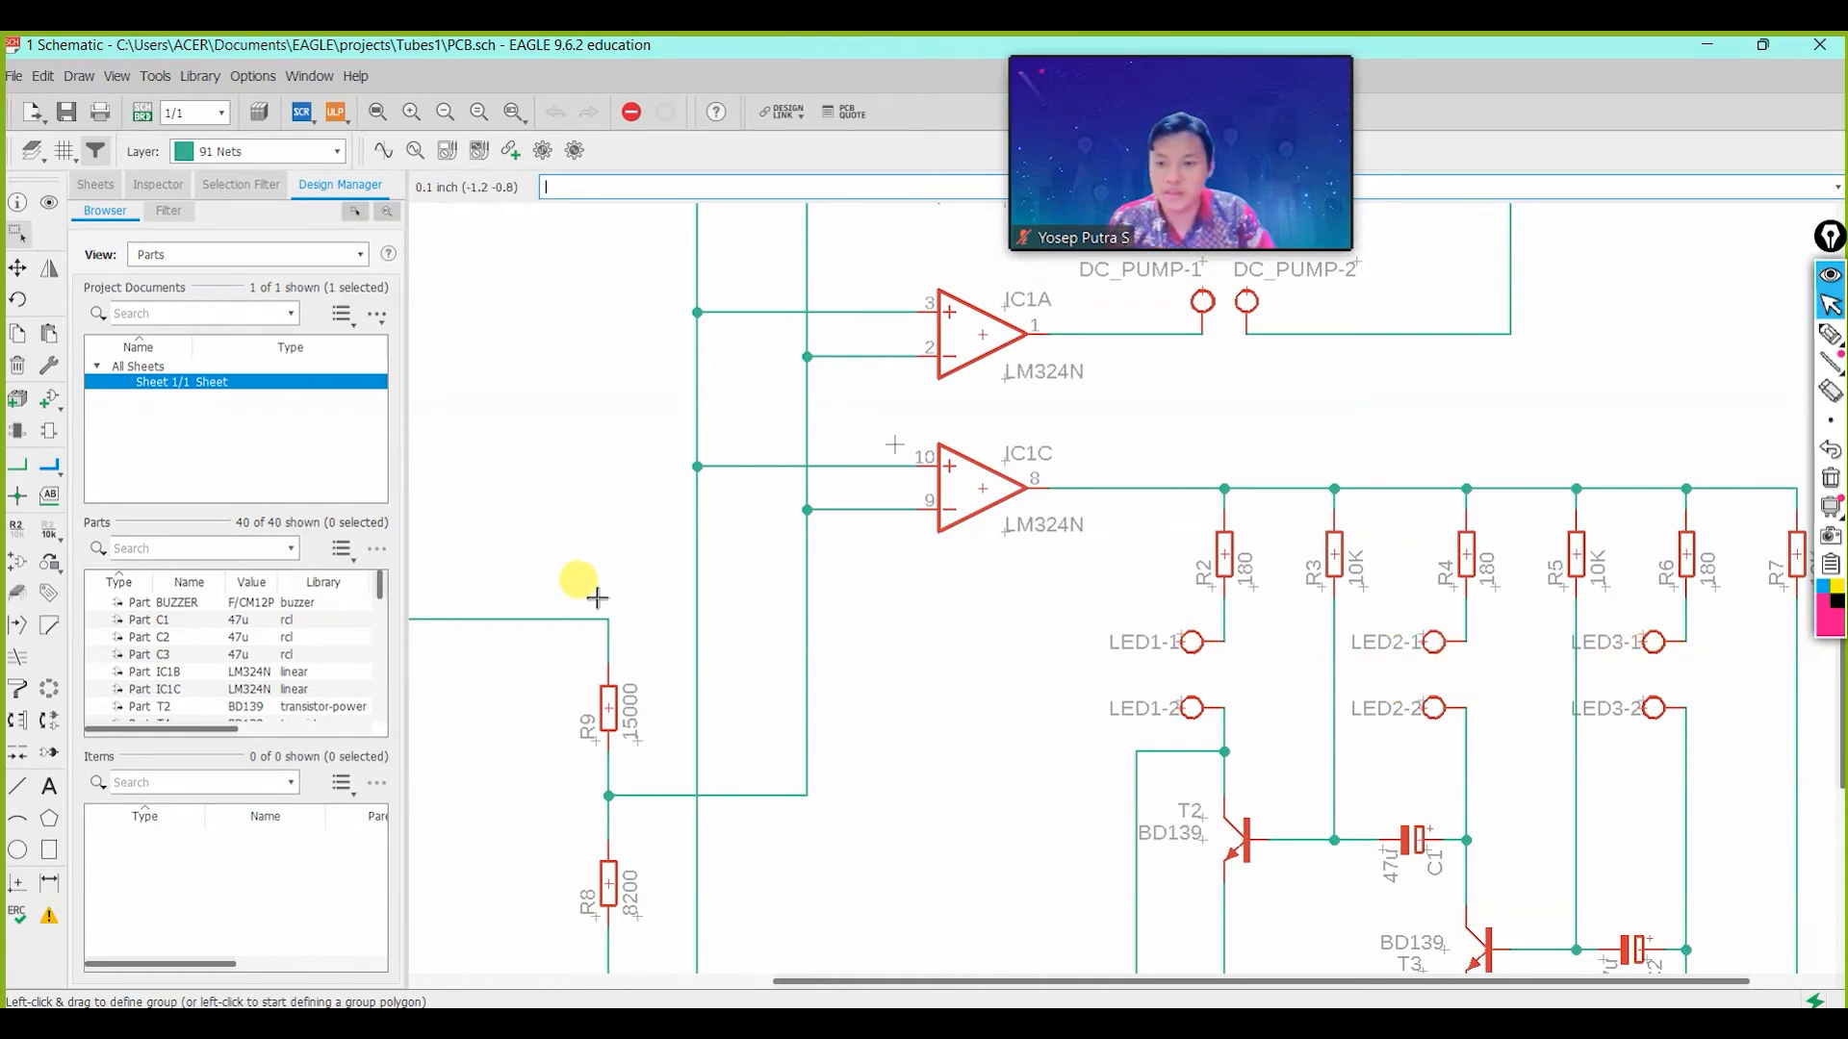
scroll(516, 482, down, 5)
middle_drag(666, 488, 935, 611)
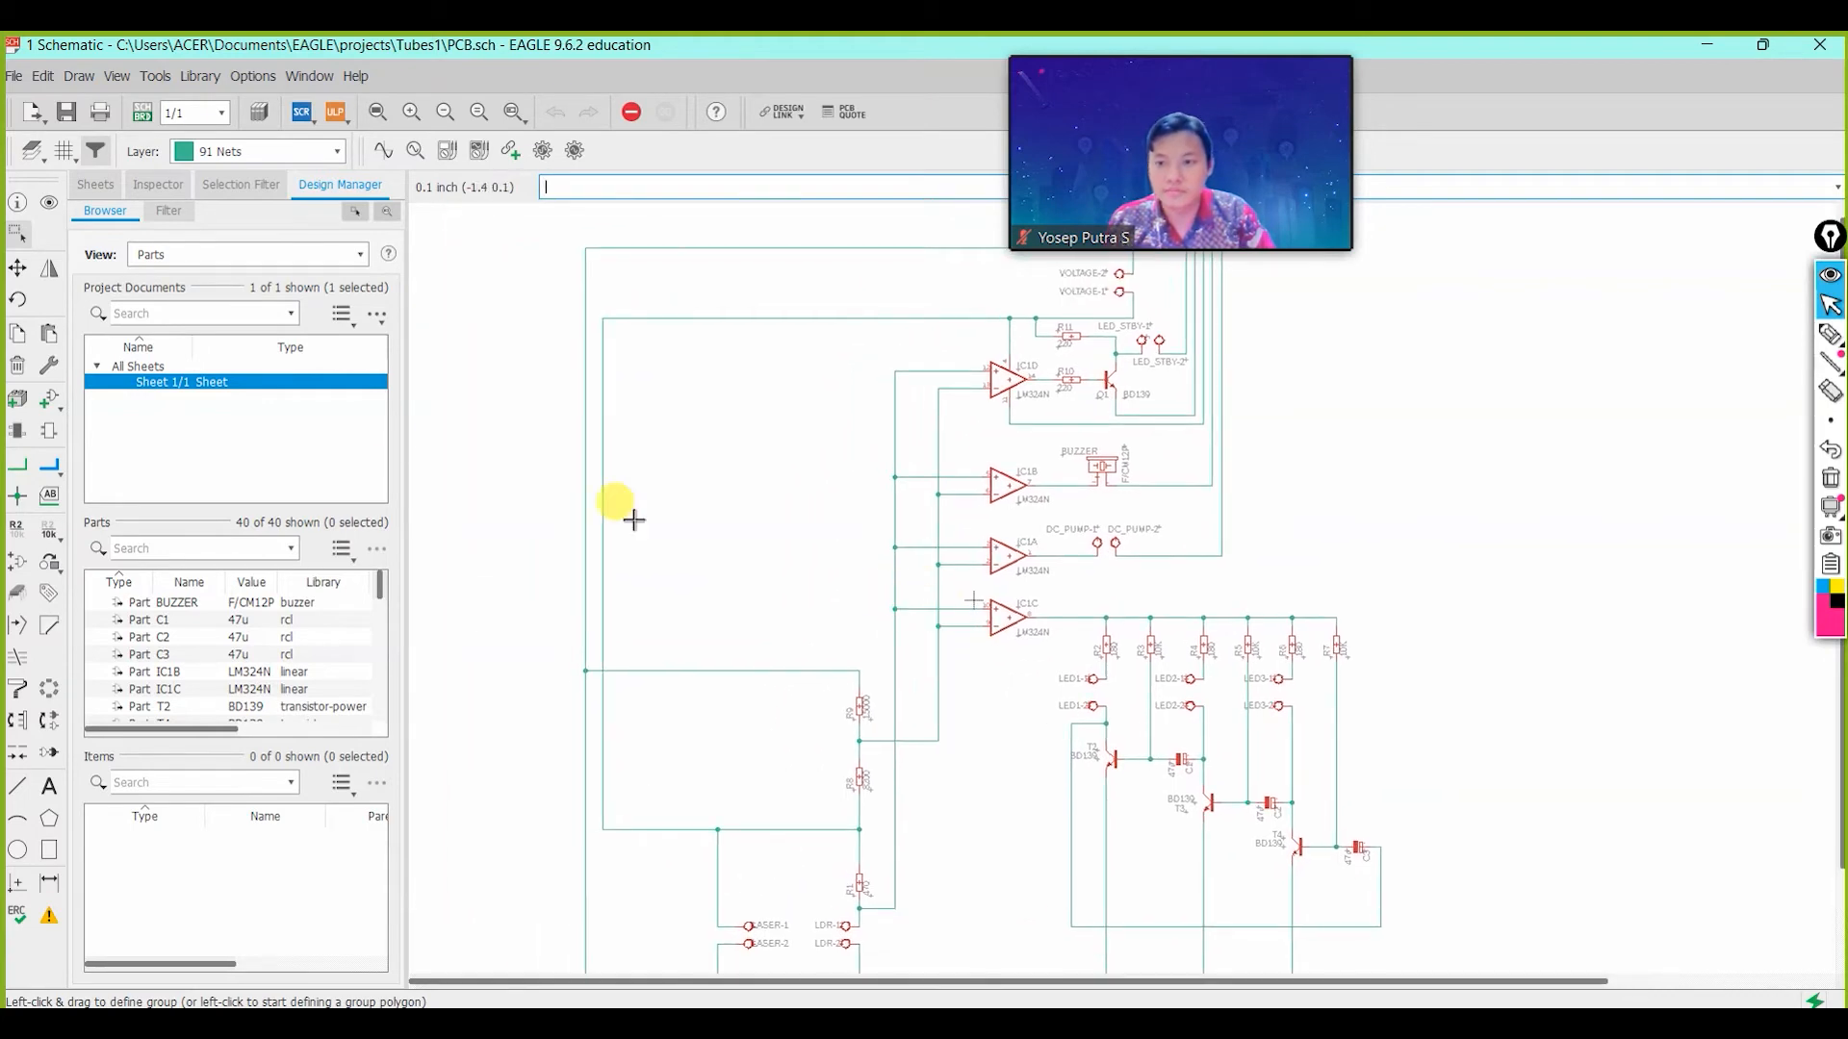
click(142, 112)
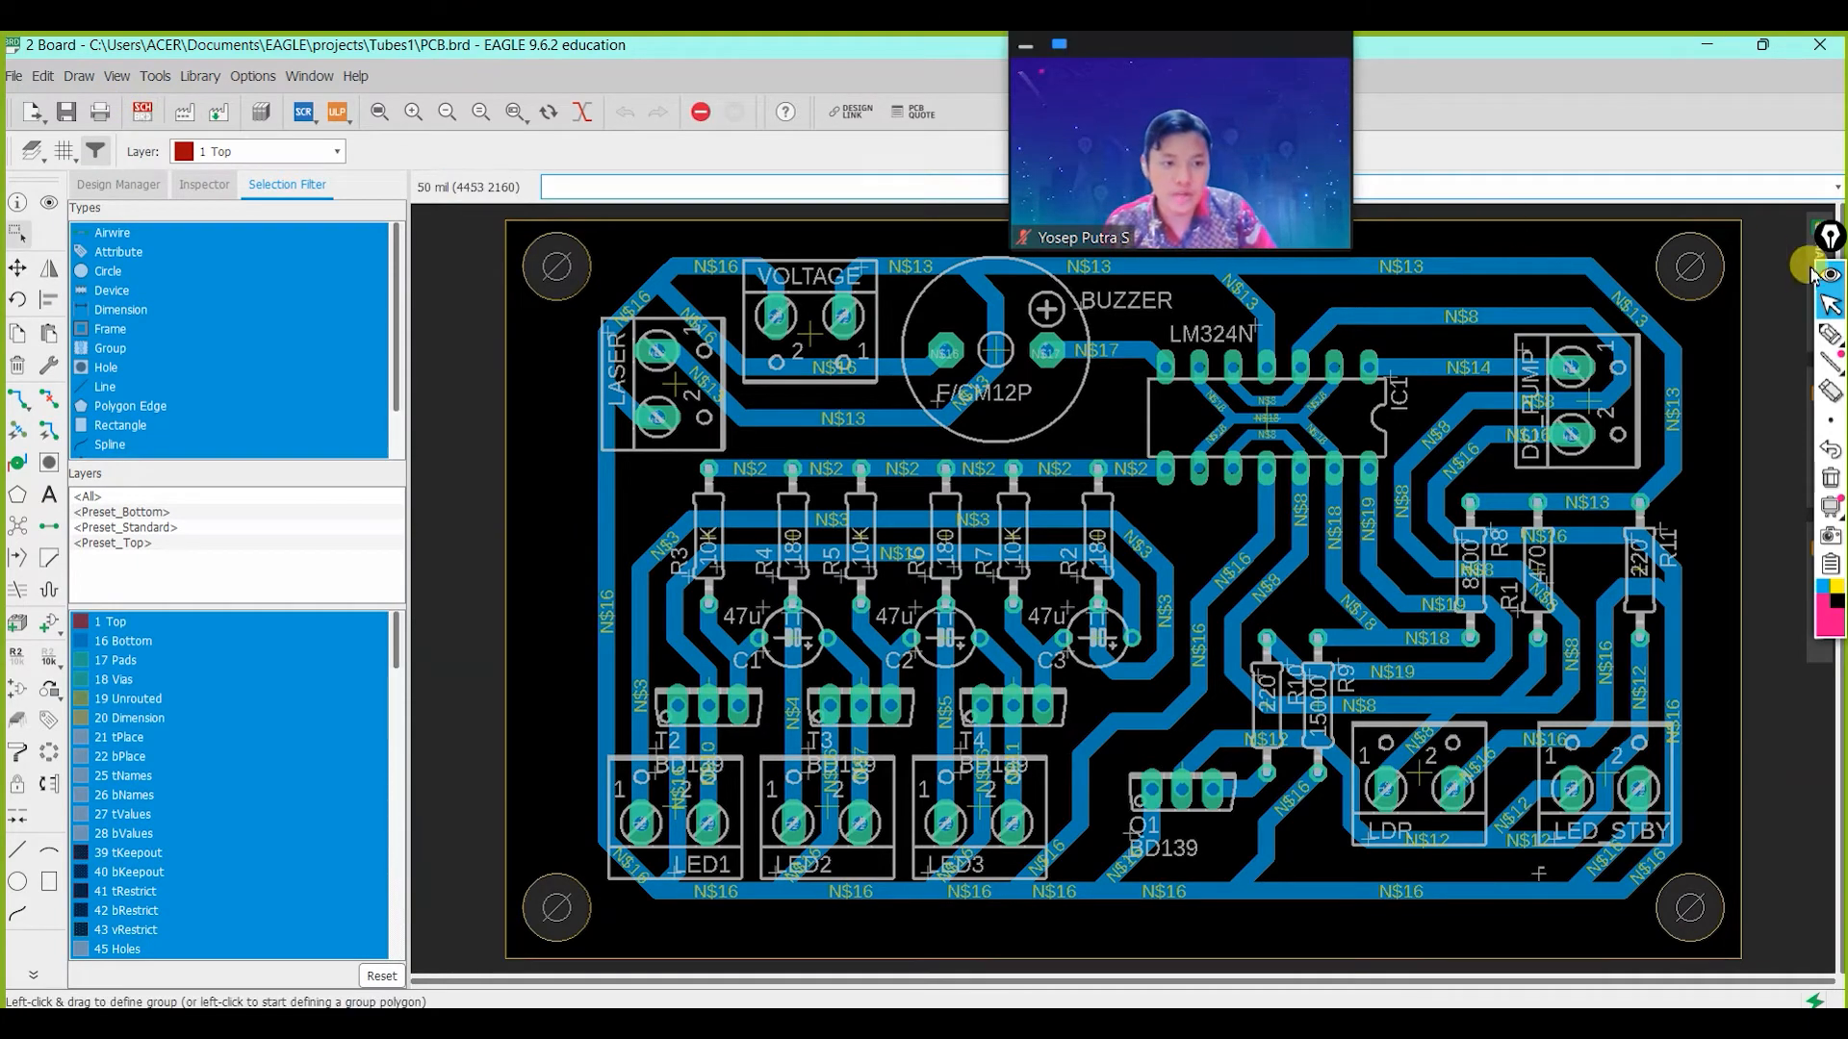
mouse_move(1829, 235)
mouse_down()
mouse_move(1697, 162)
mouse_move(1684, 87)
mouse_move(1728, 72)
mouse_move(10, 223)
mouse_move(8, 252)
mouse_up()
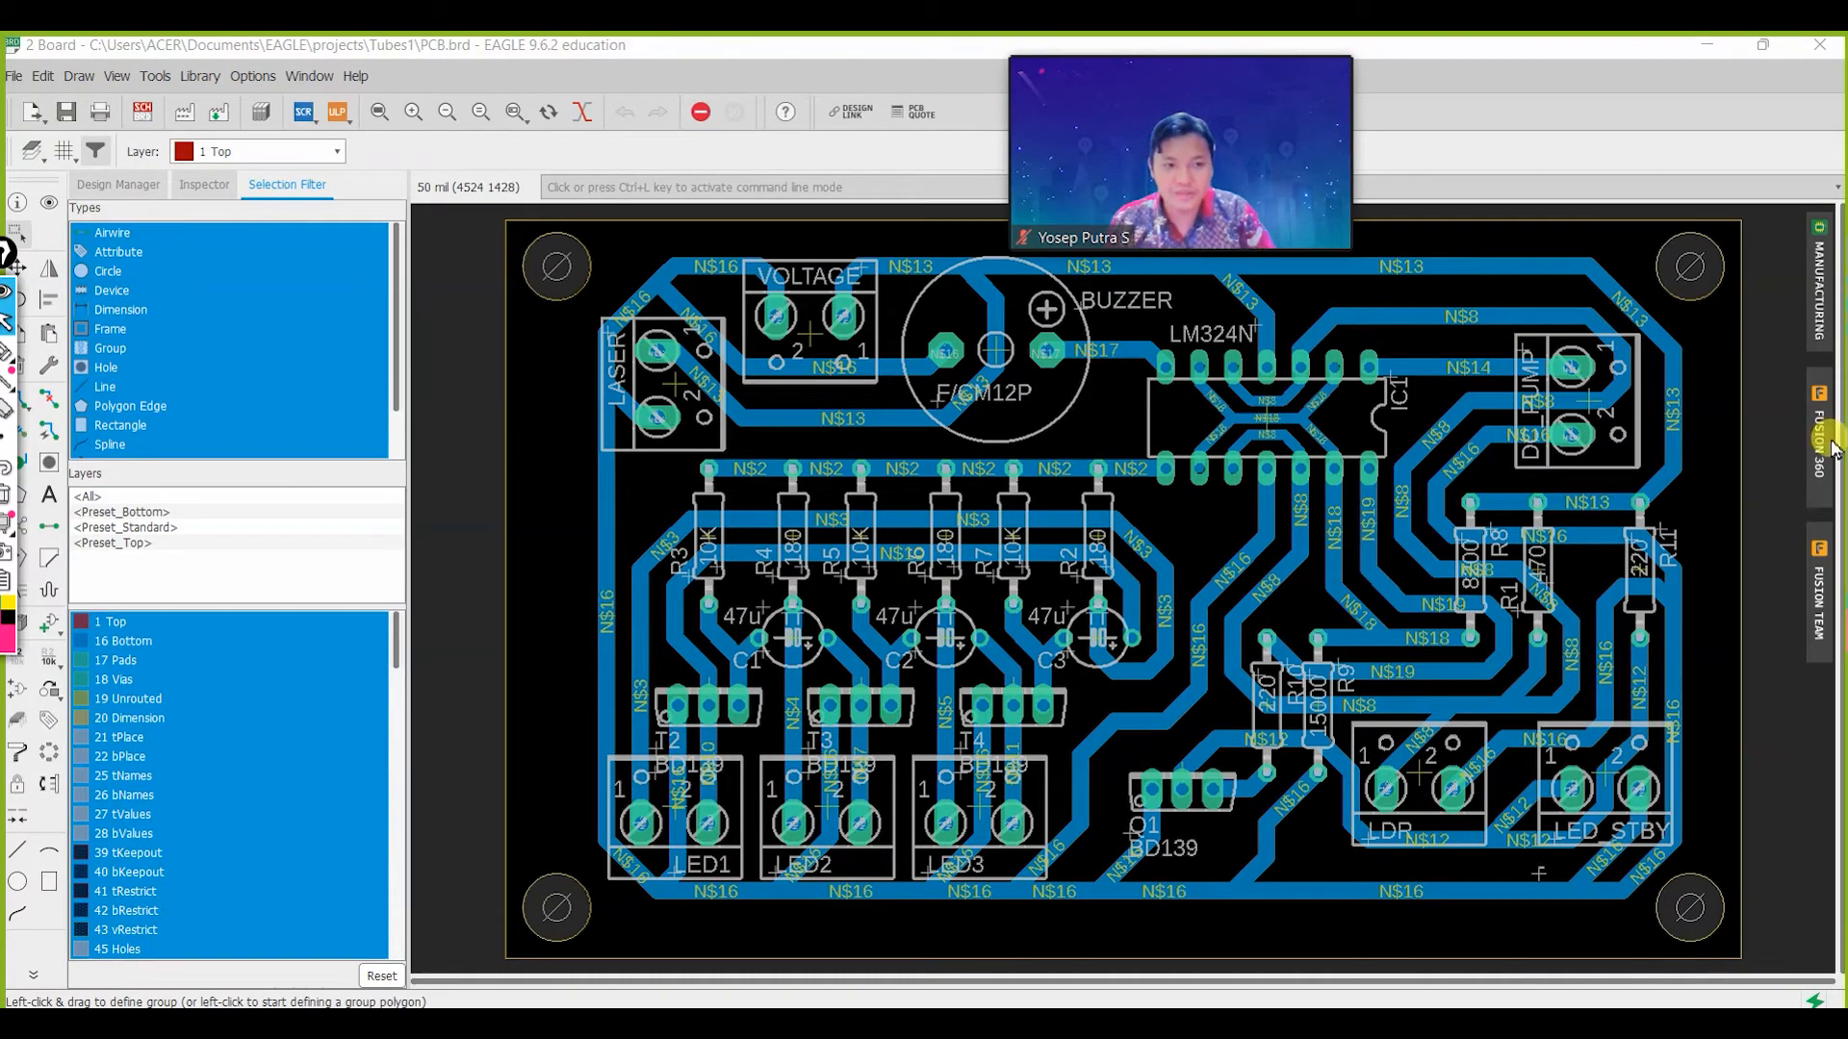
Switch to the browser, search the web in a new tab for "fusion 360 downloda" and look through the results.
key(alt+Tab)
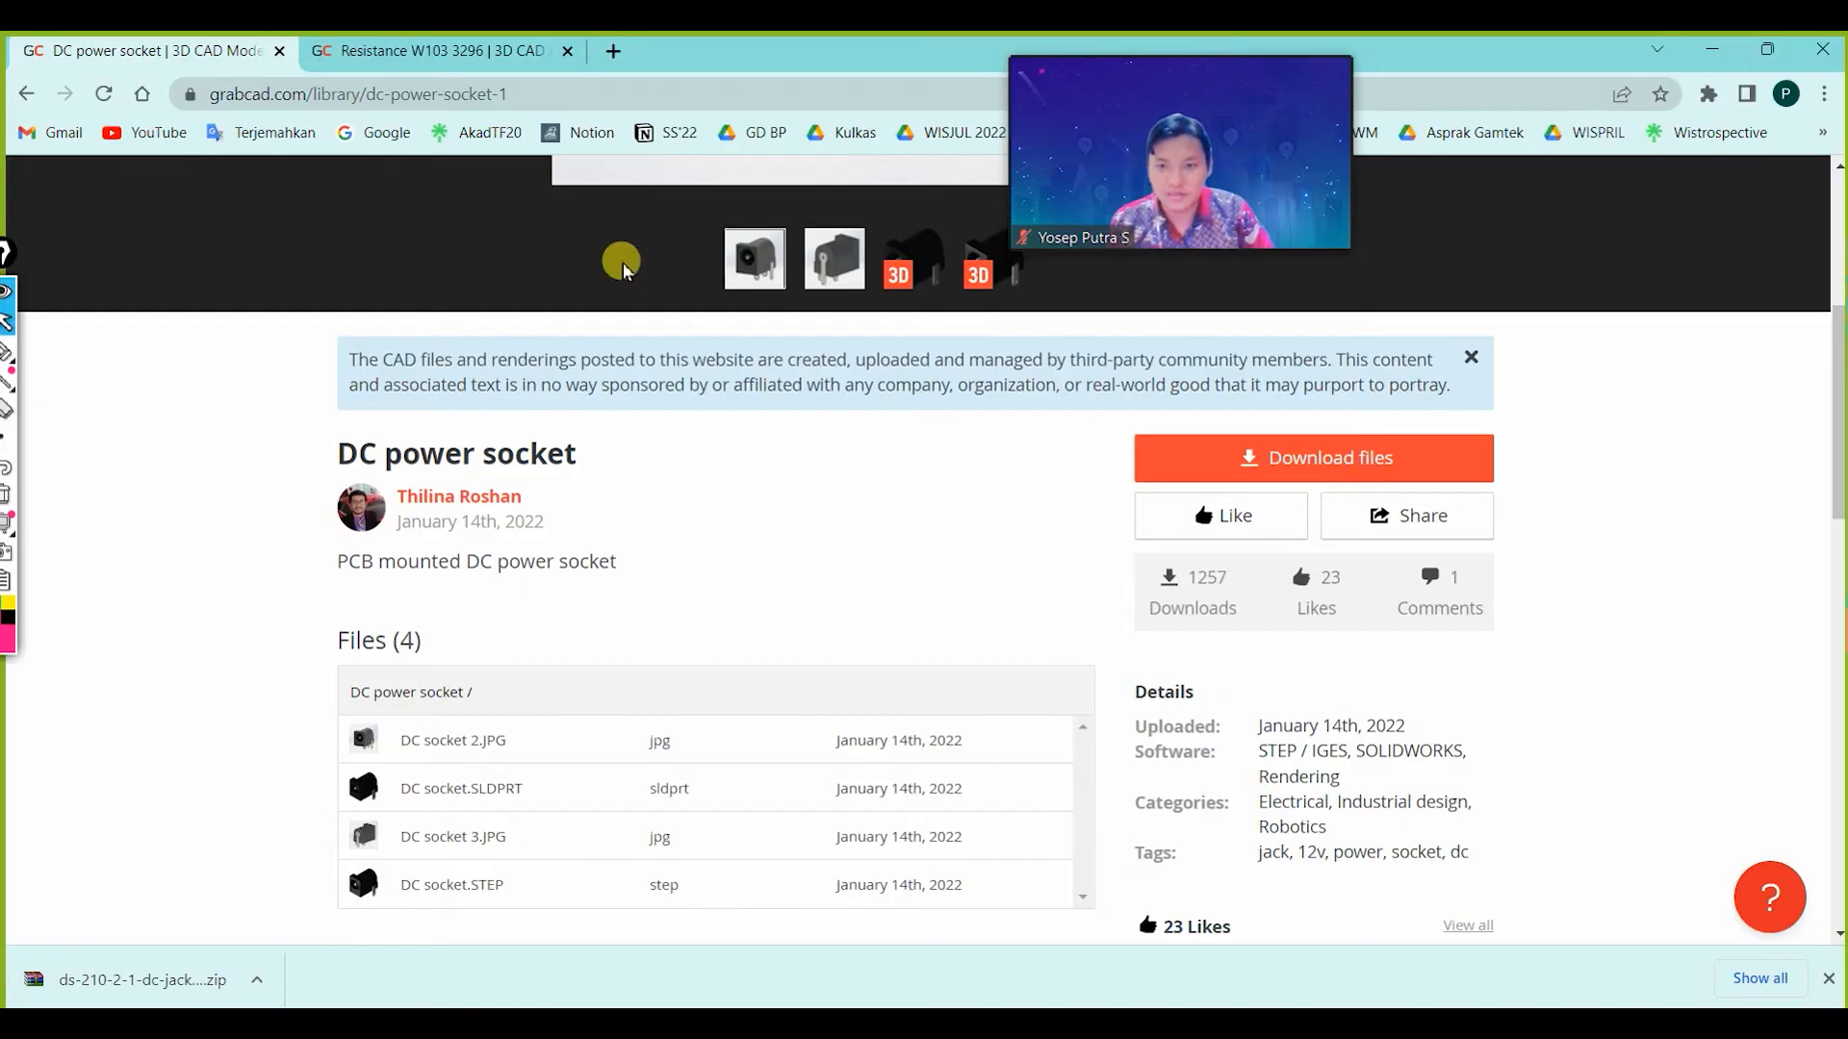
click(610, 47)
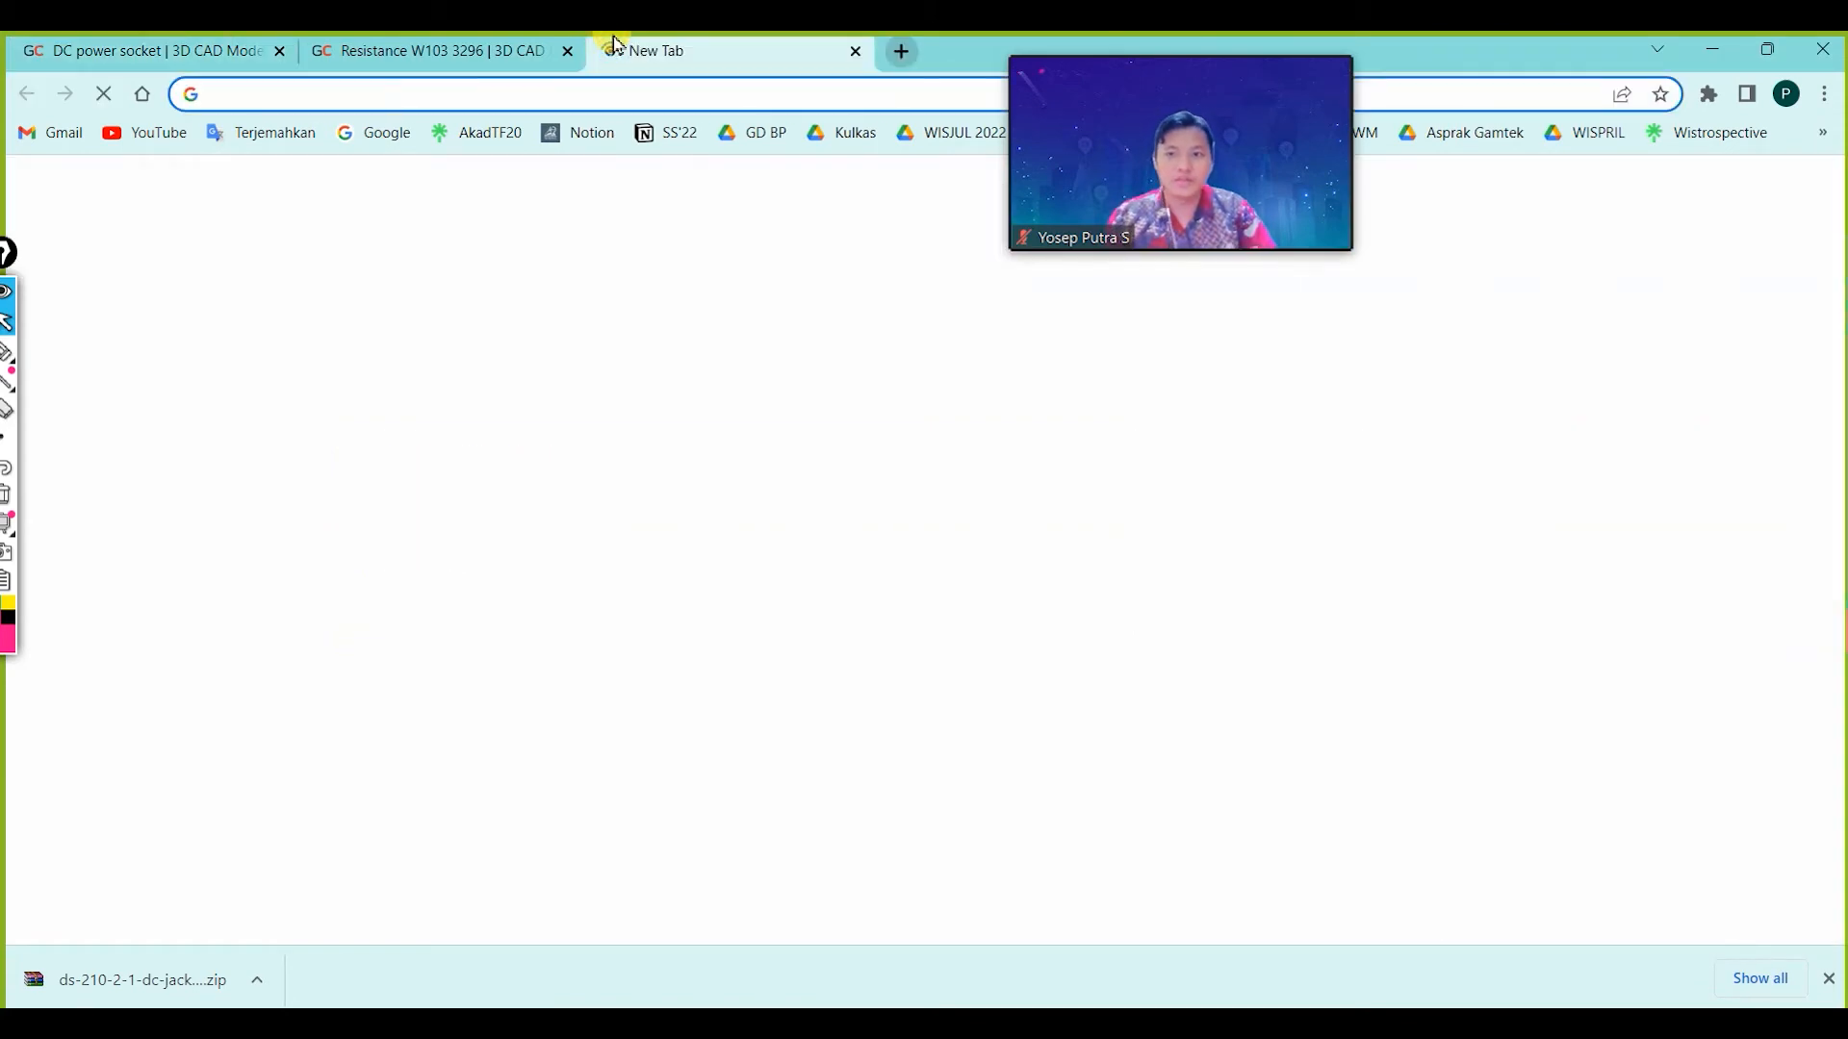
text(fusion)
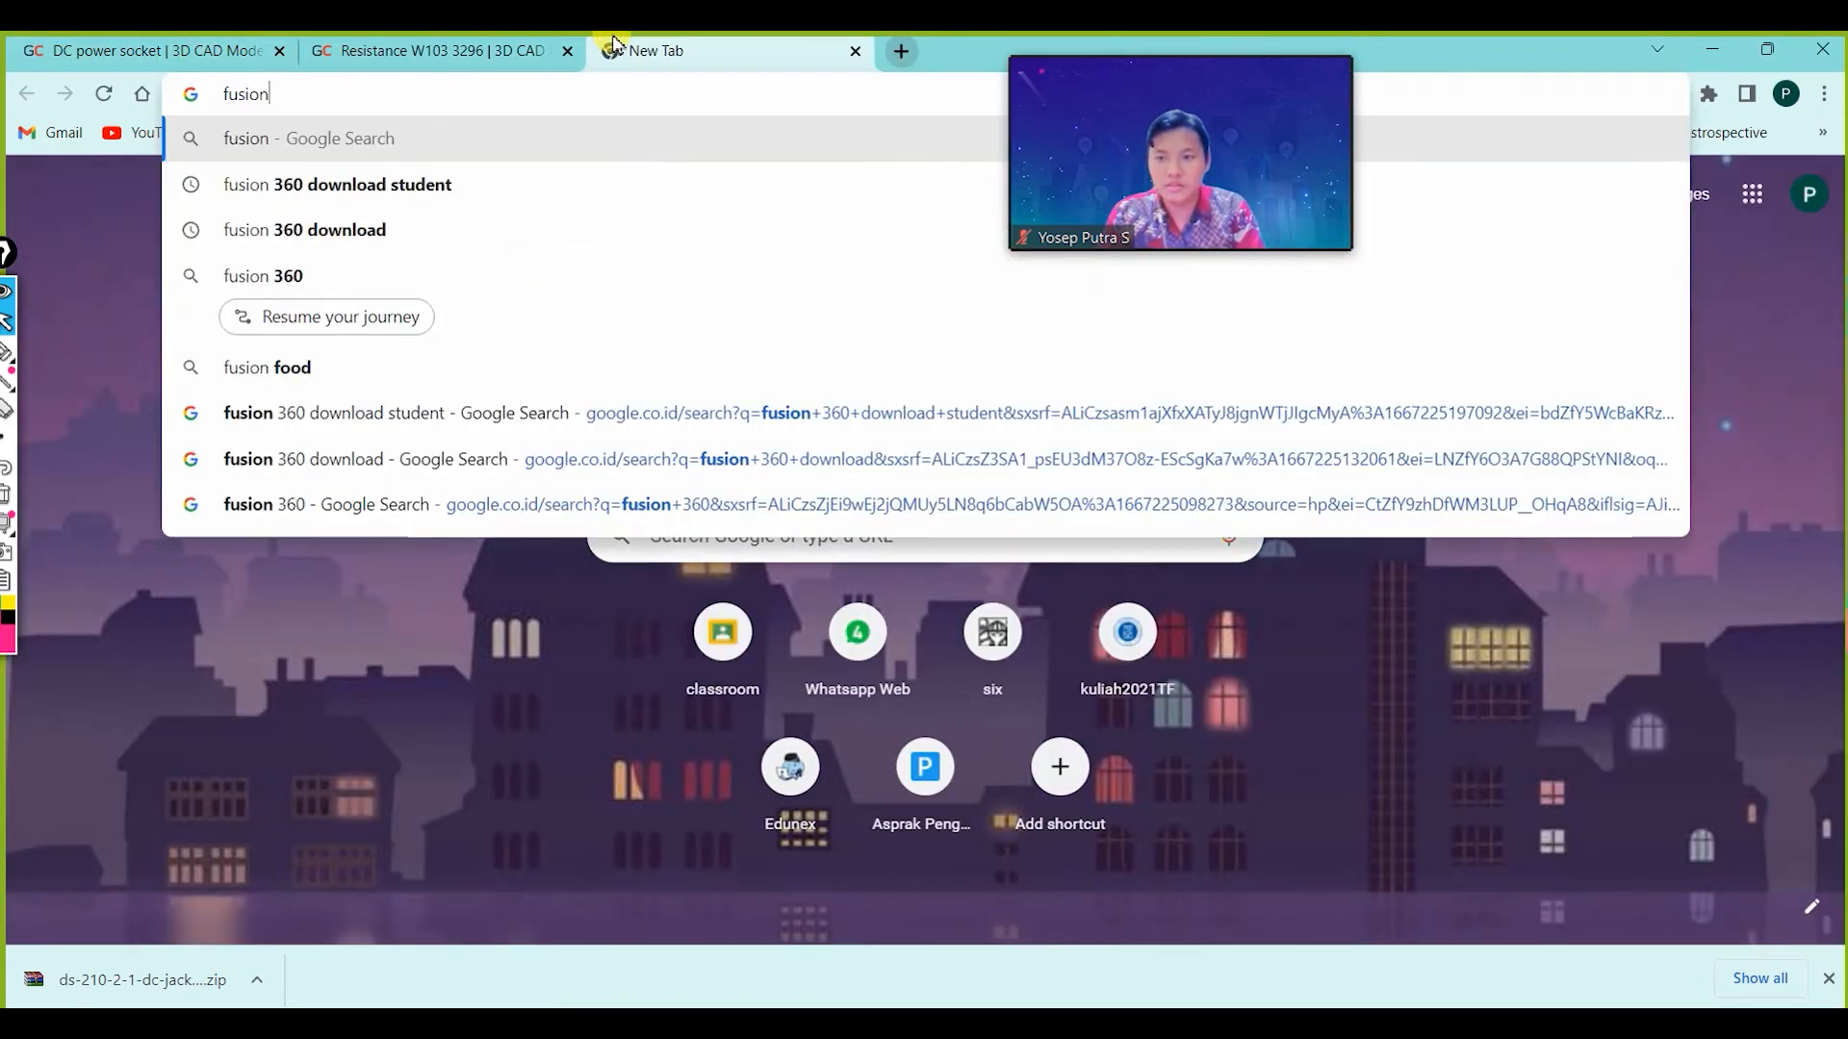
text( 360)
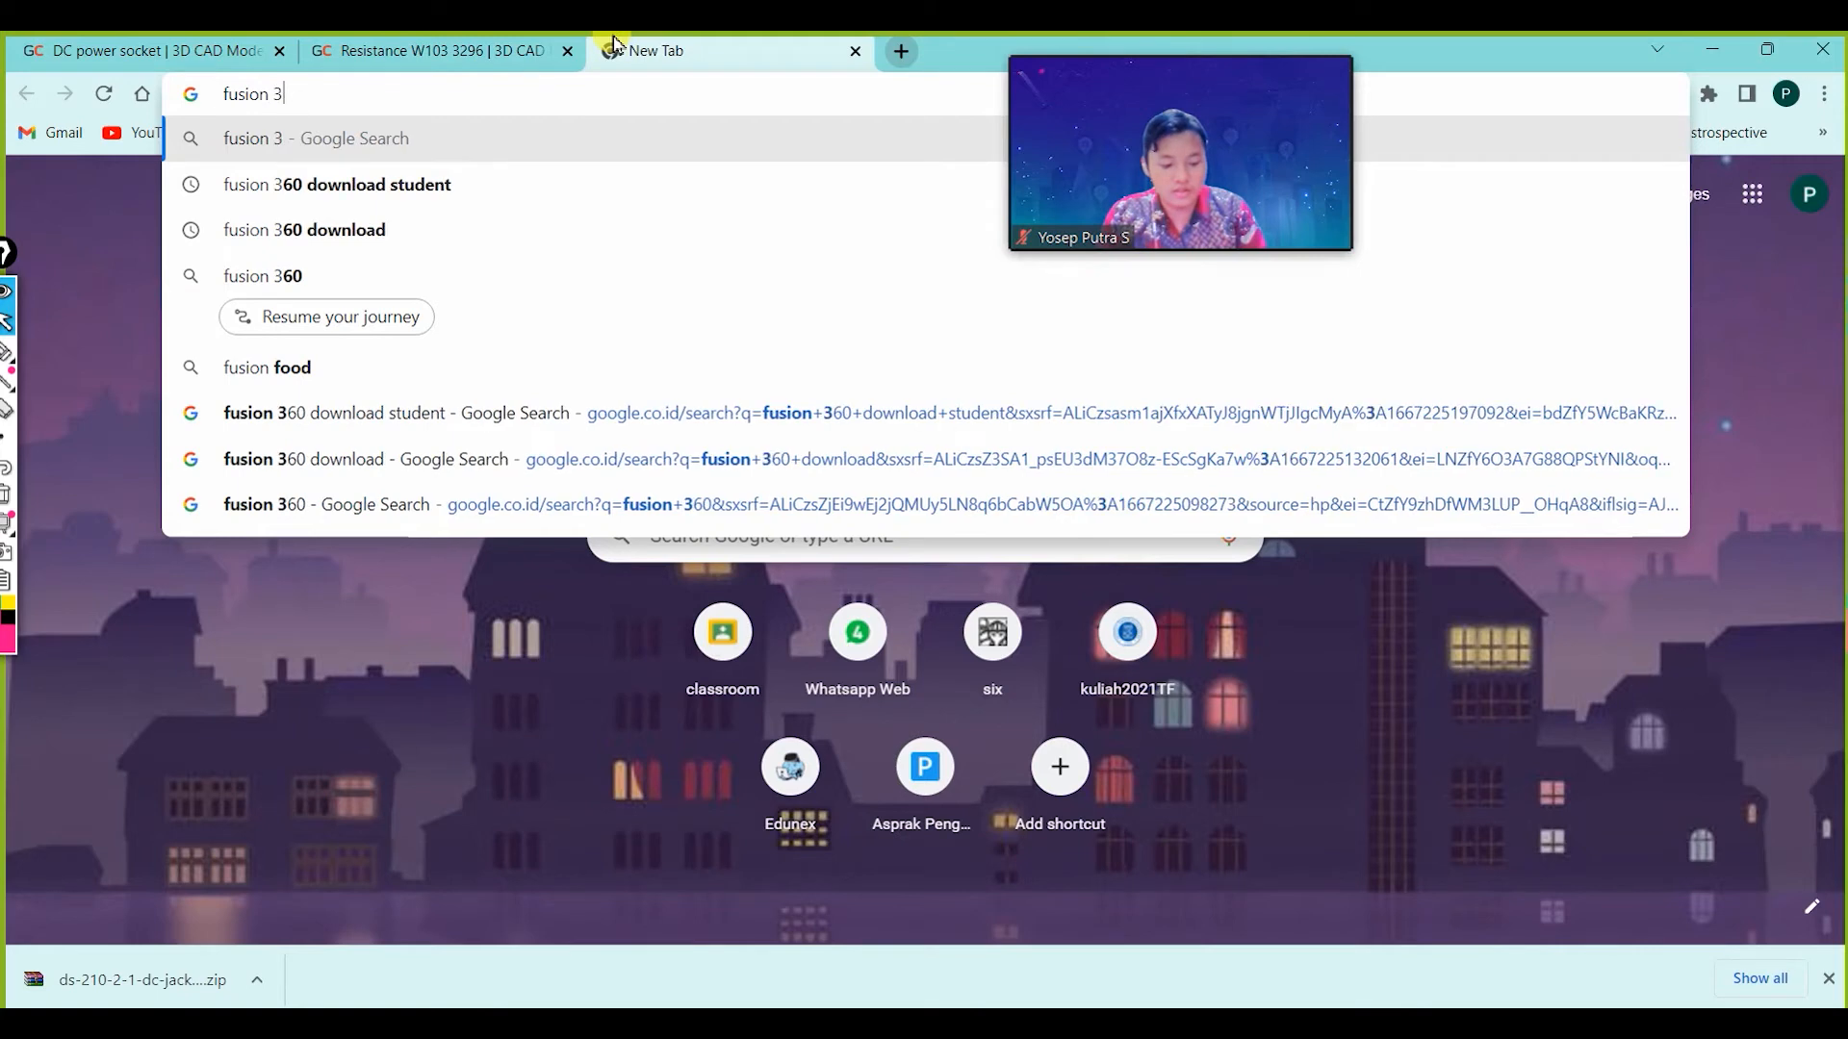
key(BackSpace)
text(60)
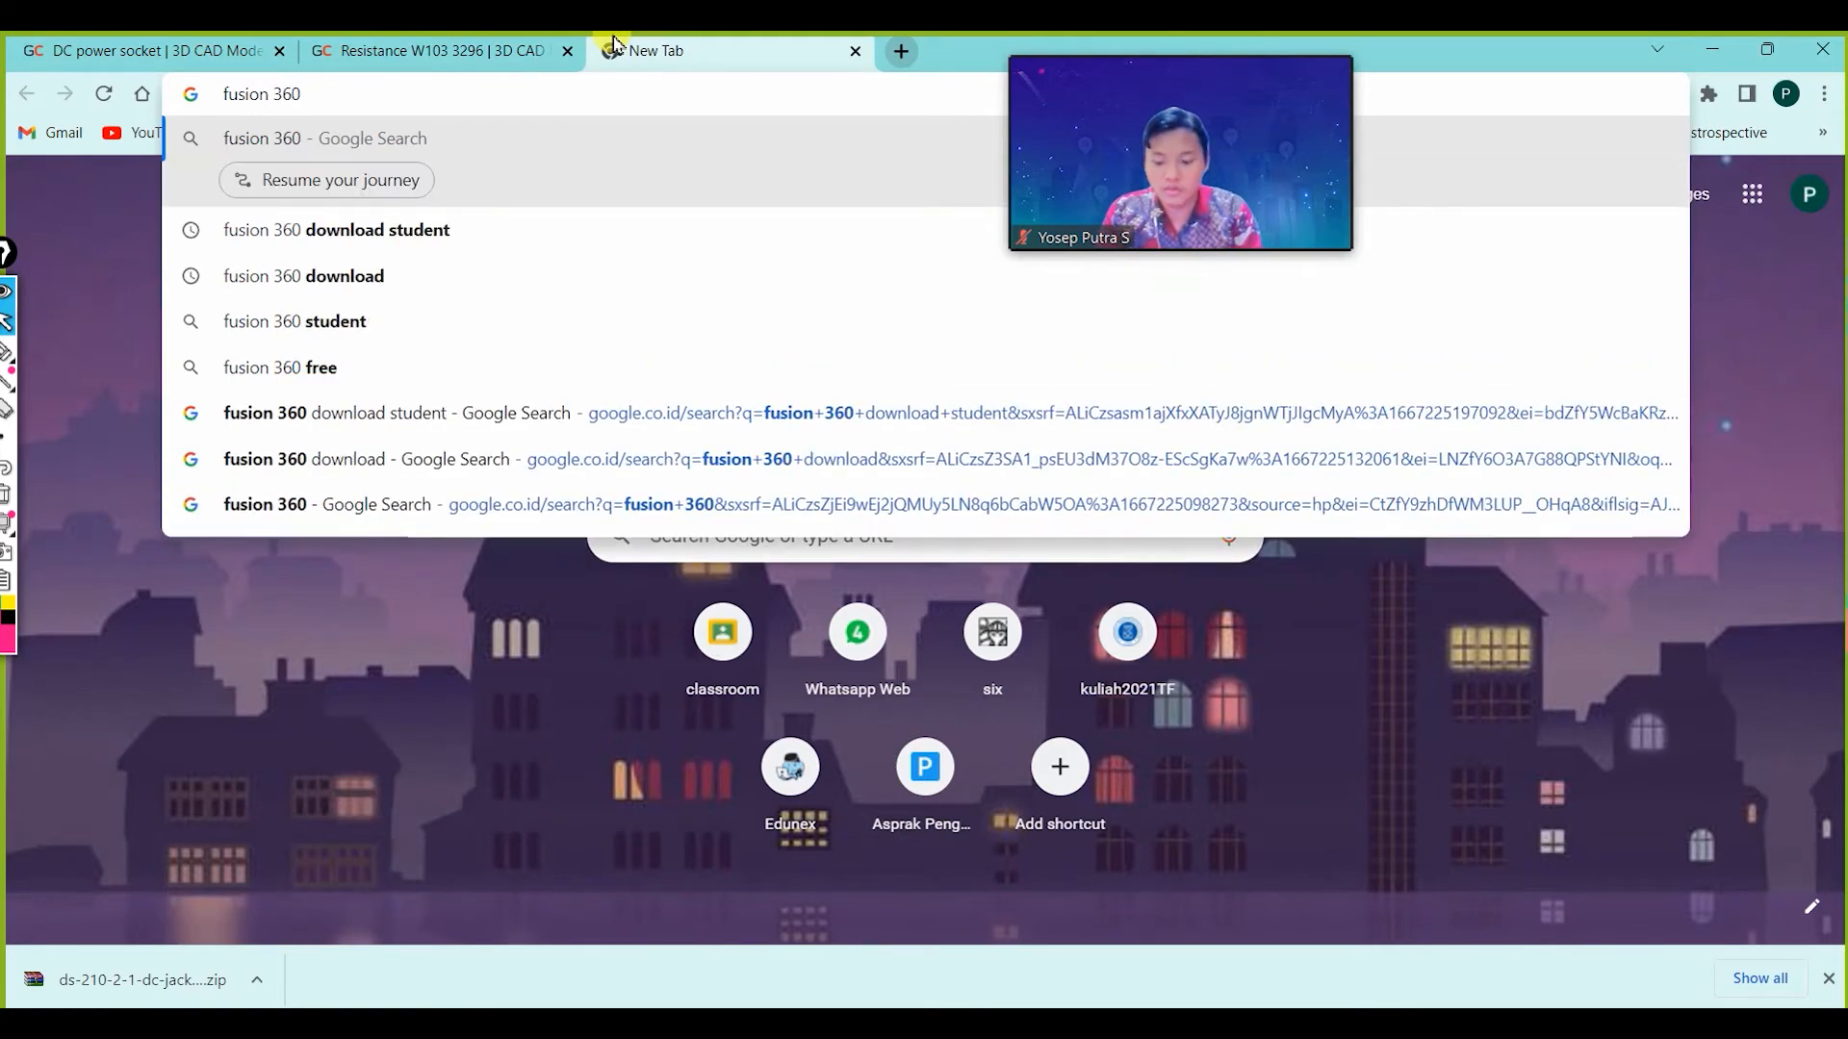
text( downlao)
key(BackSpace)
key(BackSpace)
text(oda)
key(Return)
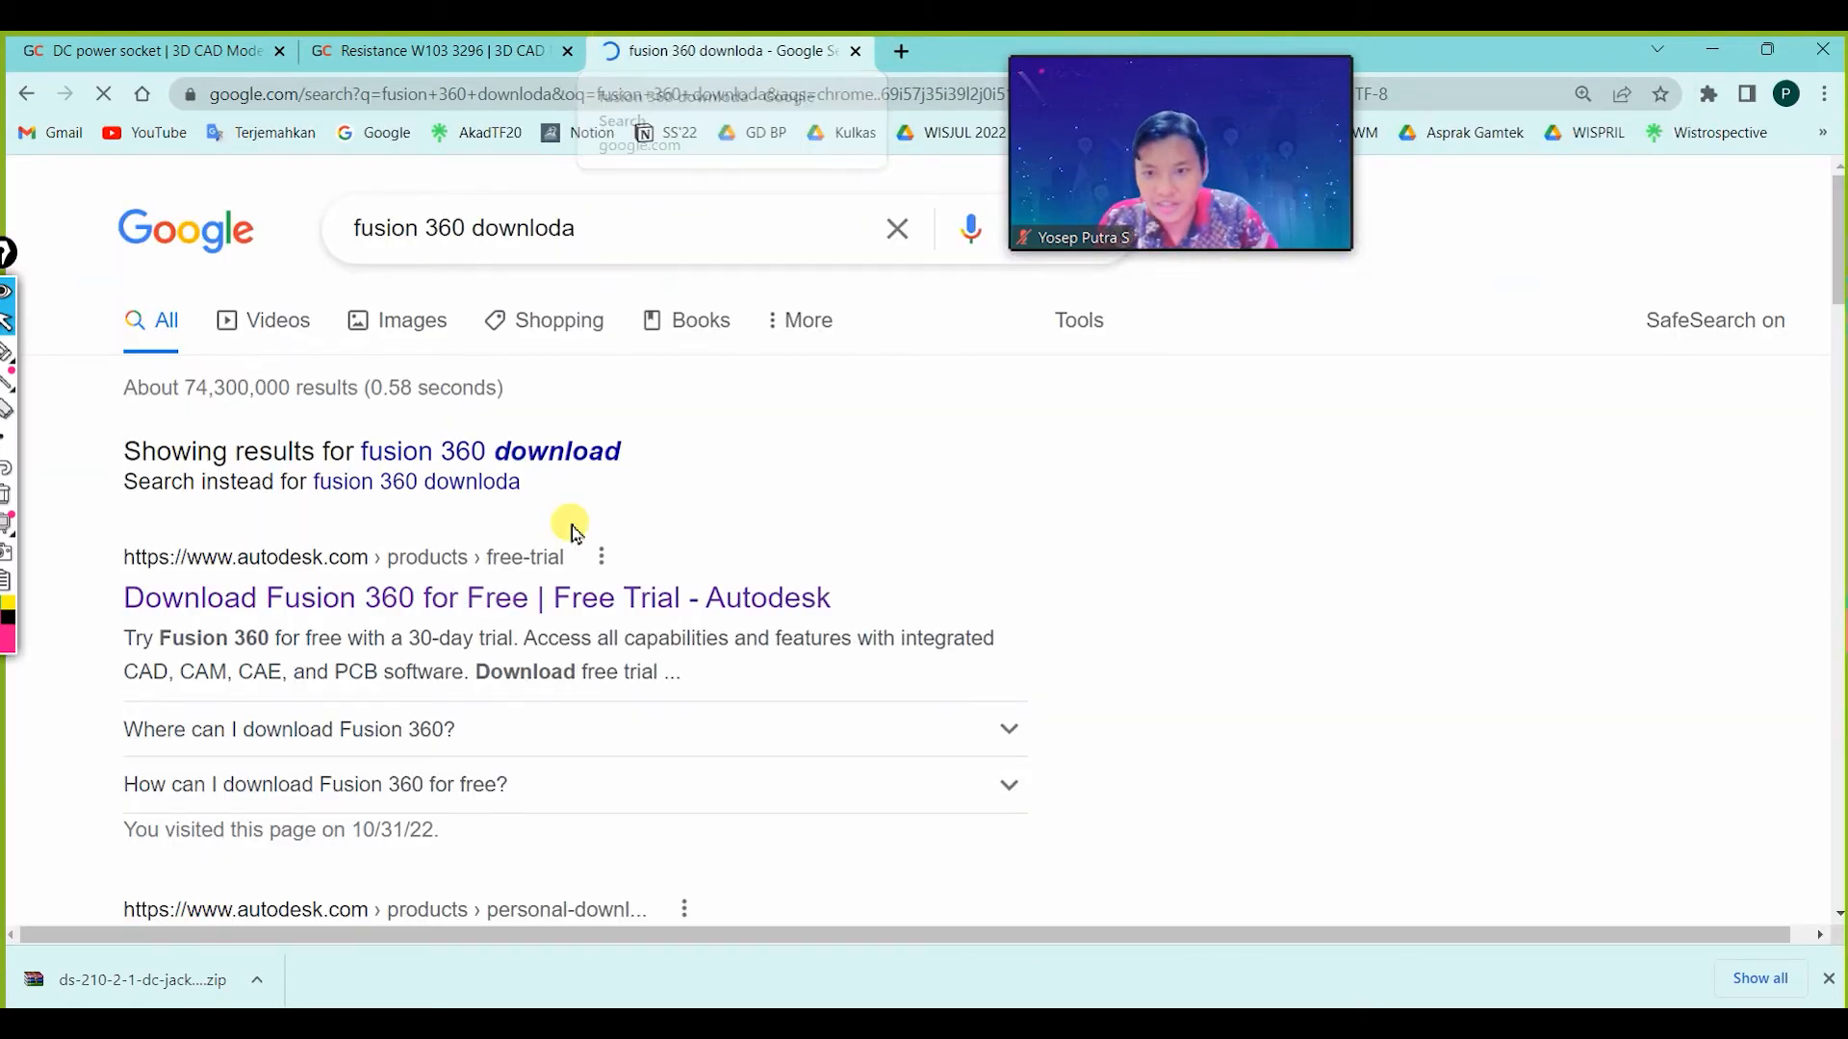
scroll(572, 561, down, 2)
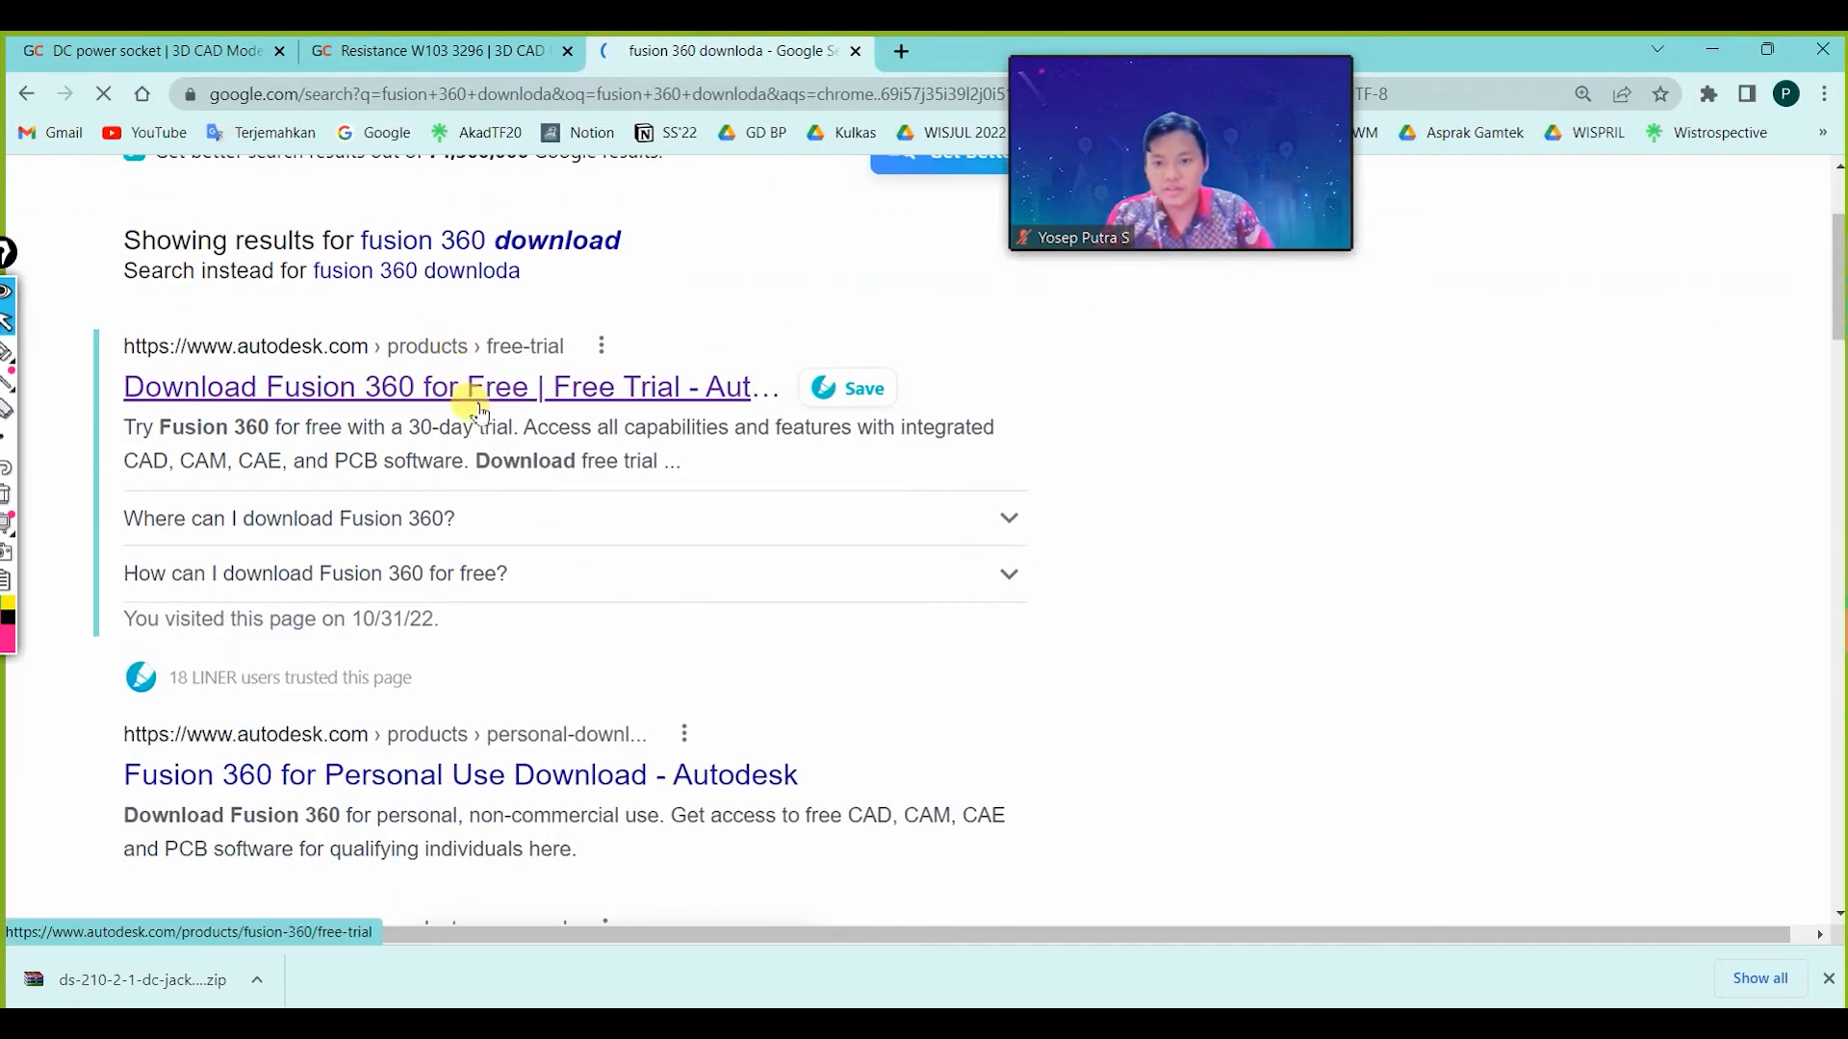
scroll(478, 412, down, 3)
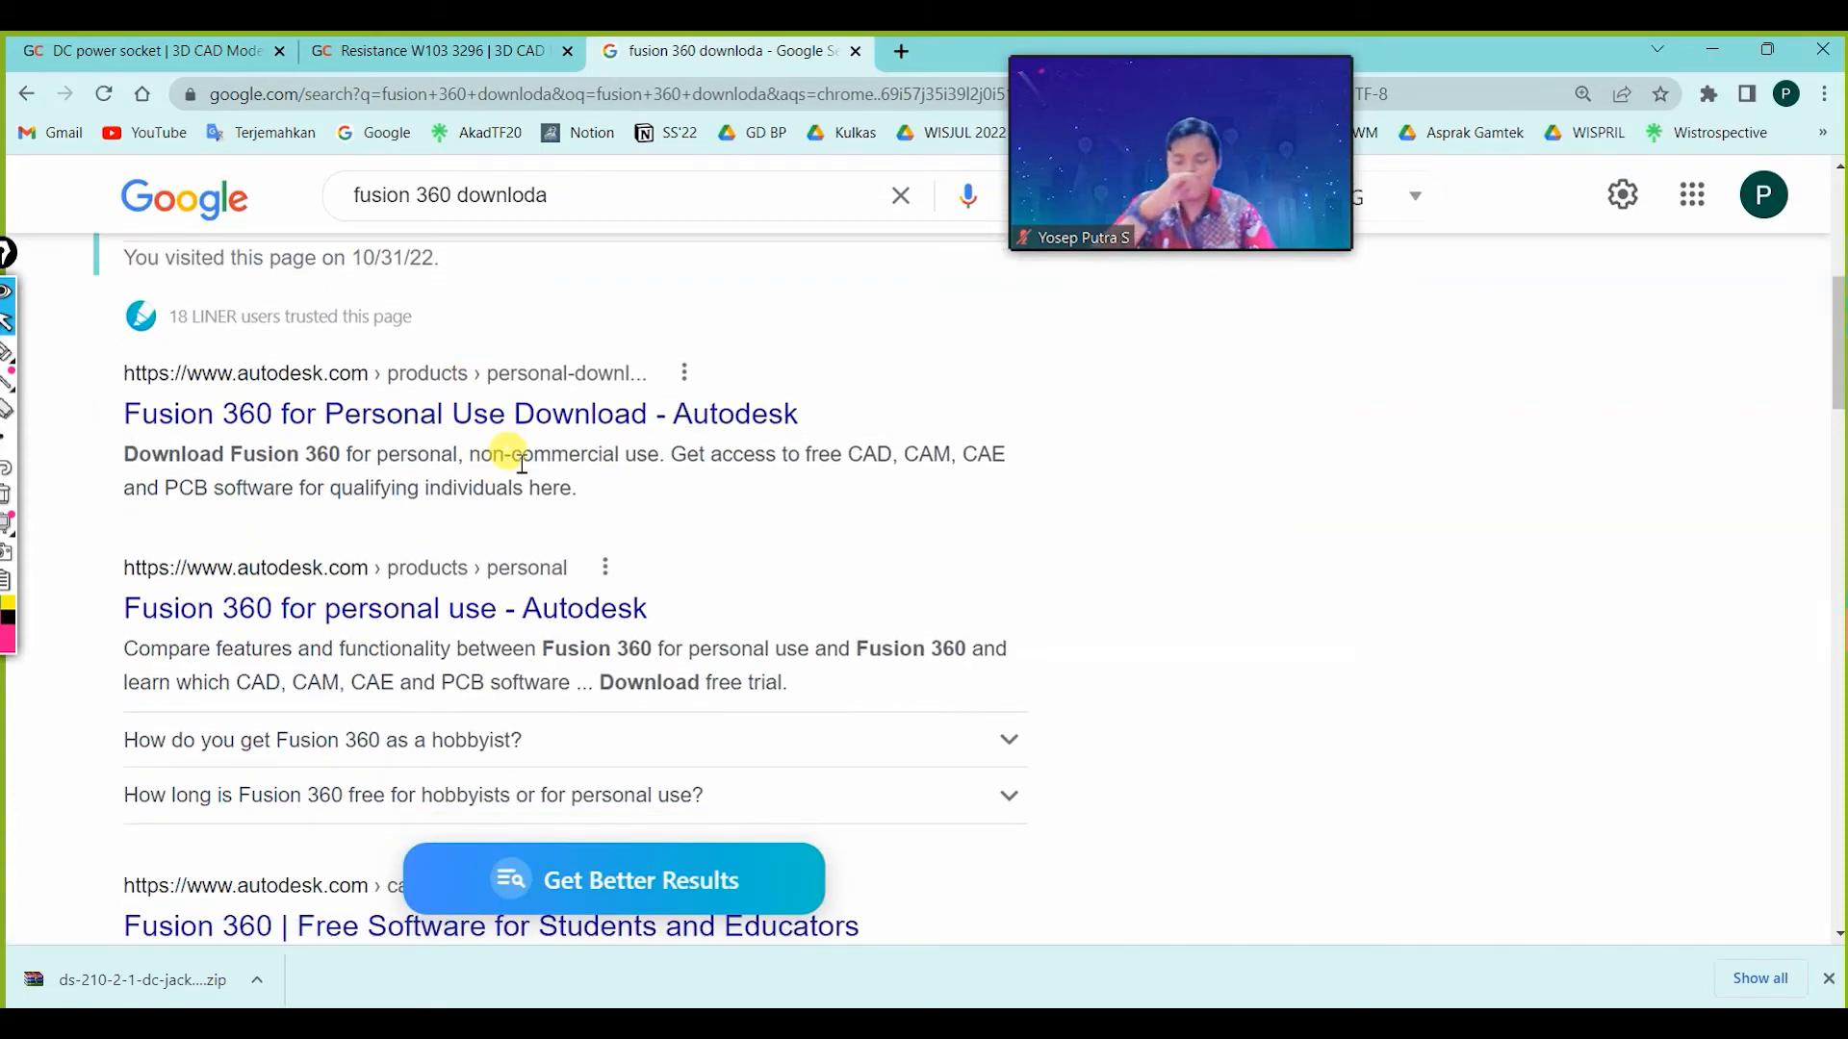
Search for "fusion 360 download student" instead and return to the EAGLE board.
click(594, 198)
key(BackSpace)
key(BackSpace)
key(BackSpace)
key(BackSpace)
key(BackSpace)
key(BackSpace)
key(BackSpace)
key(BackSpace)
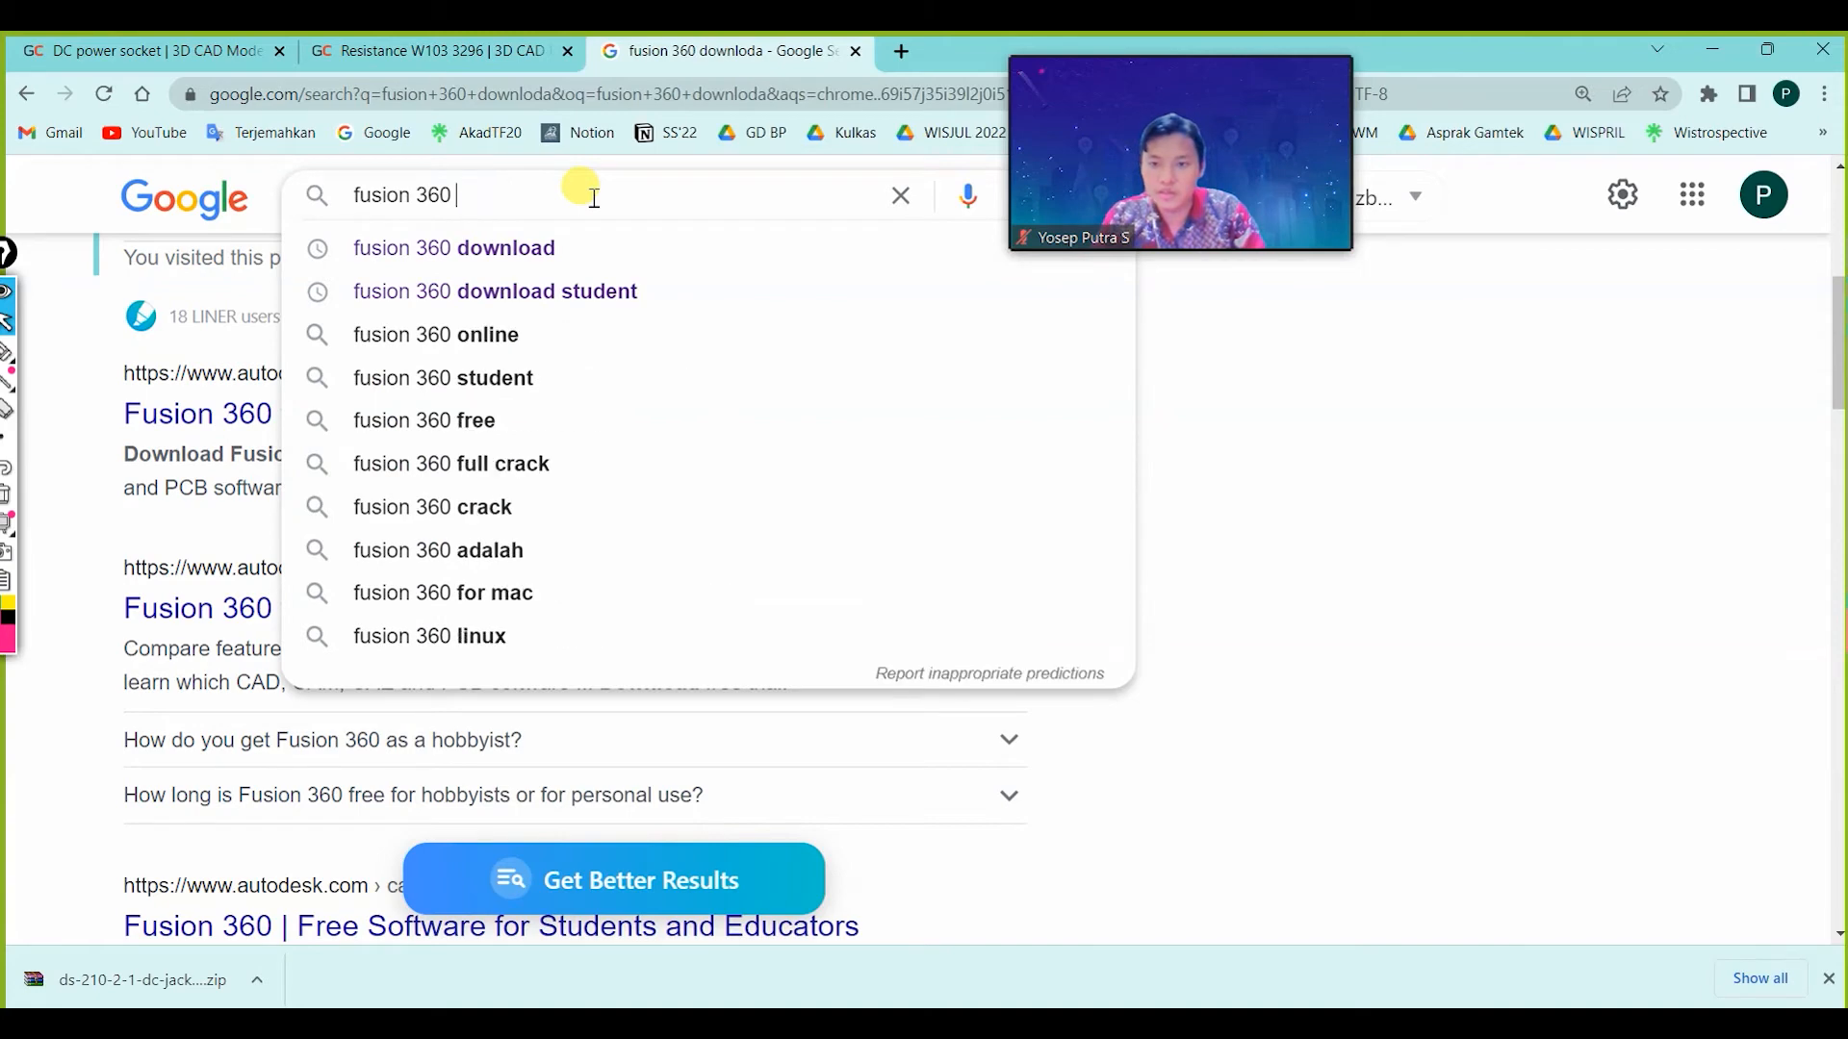
click(574, 298)
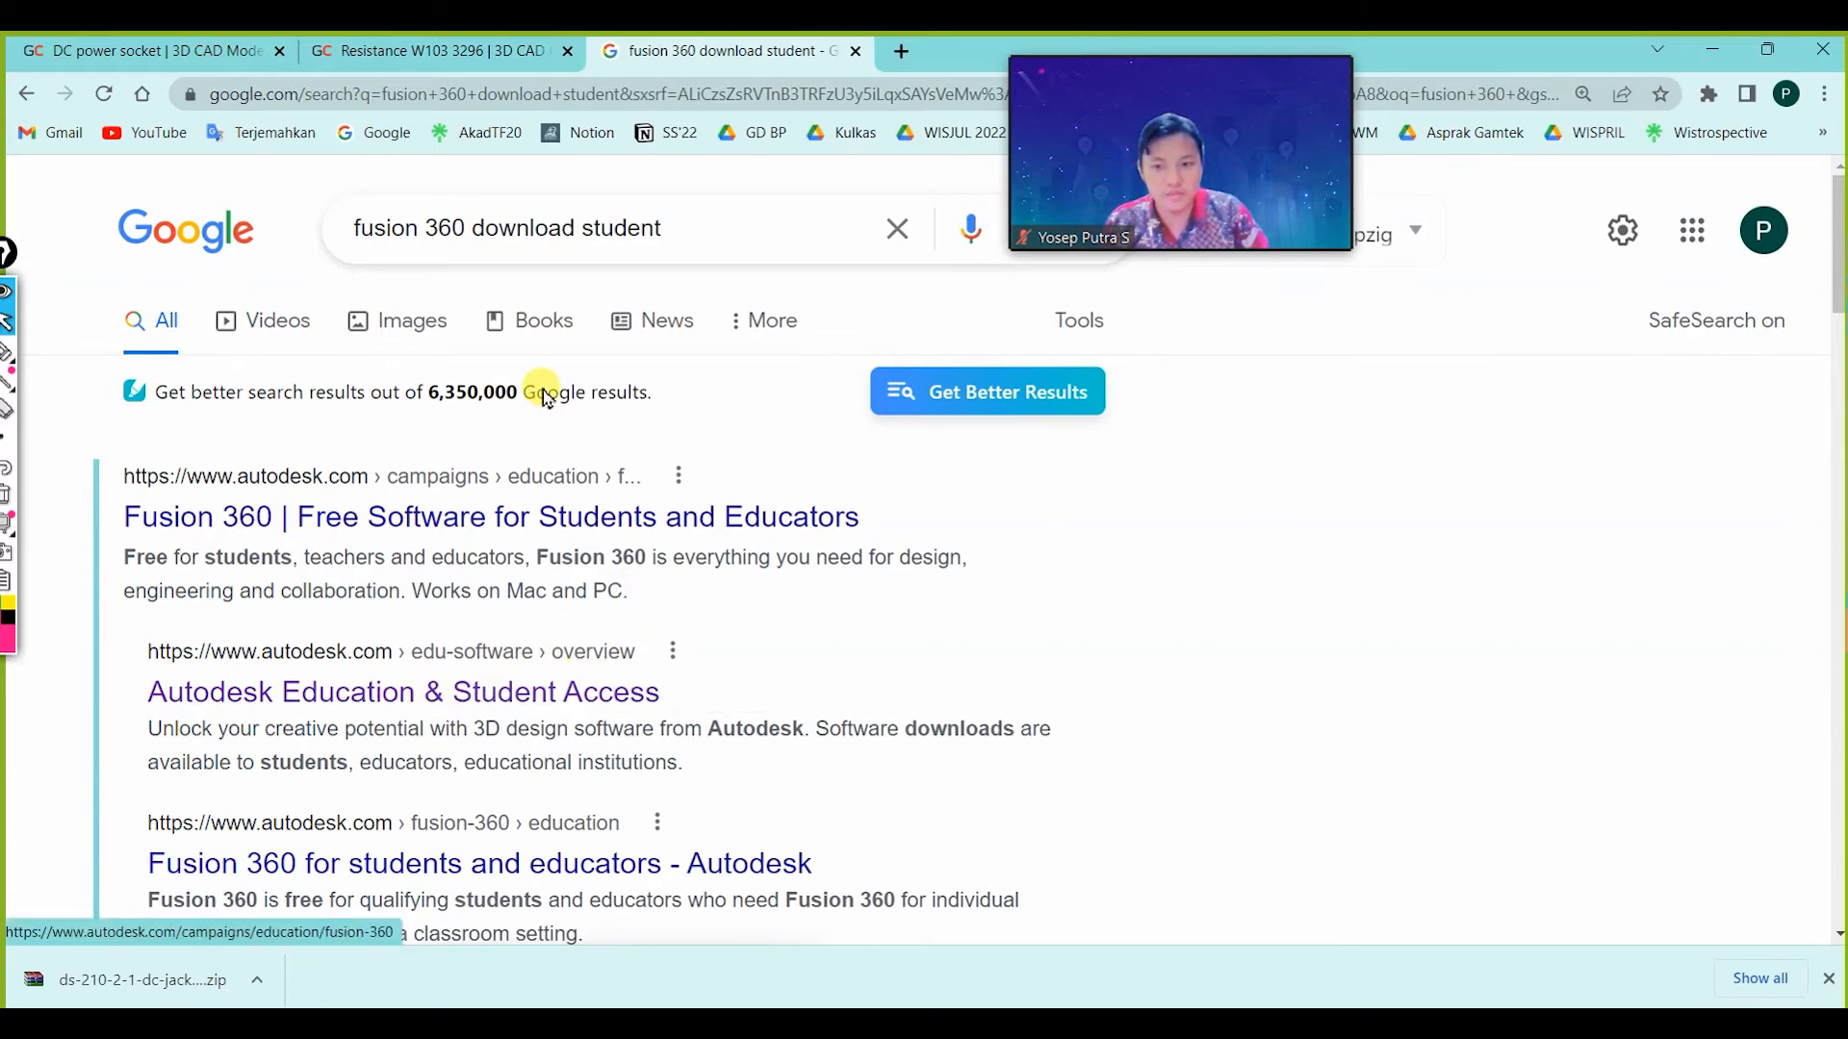
click(706, 239)
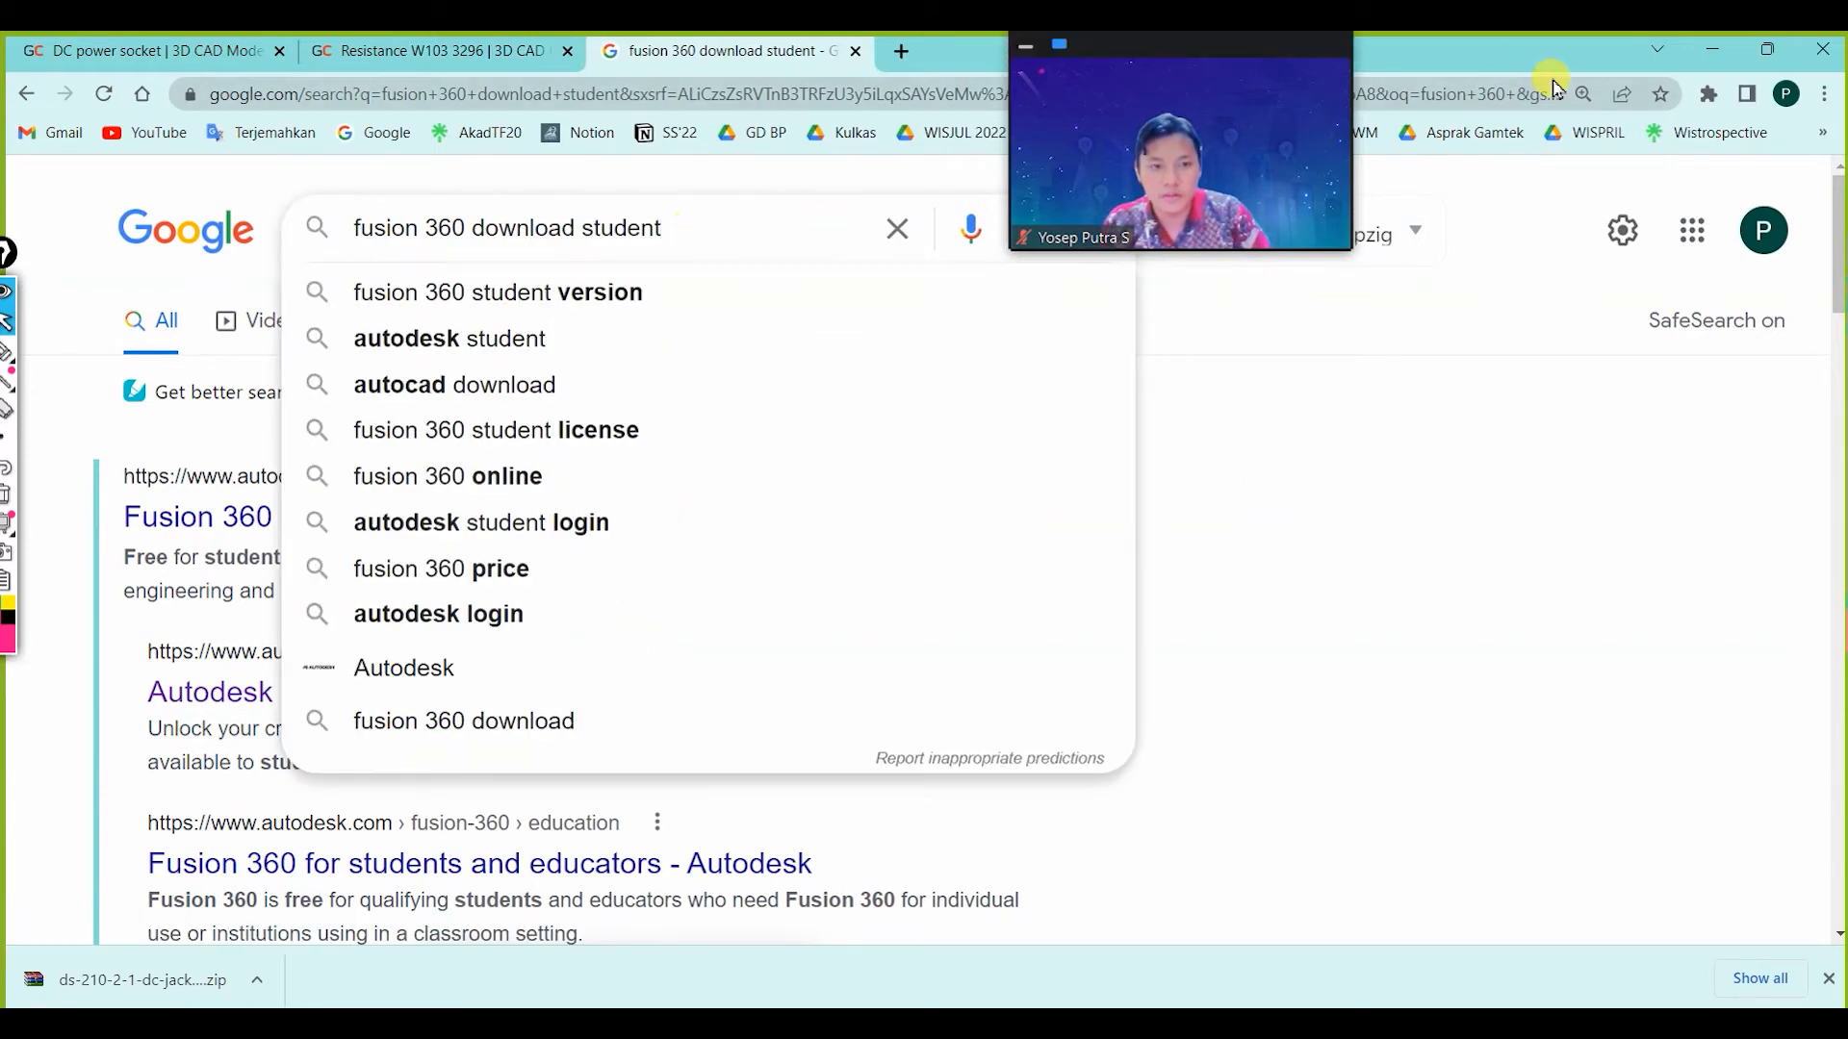
click(1715, 67)
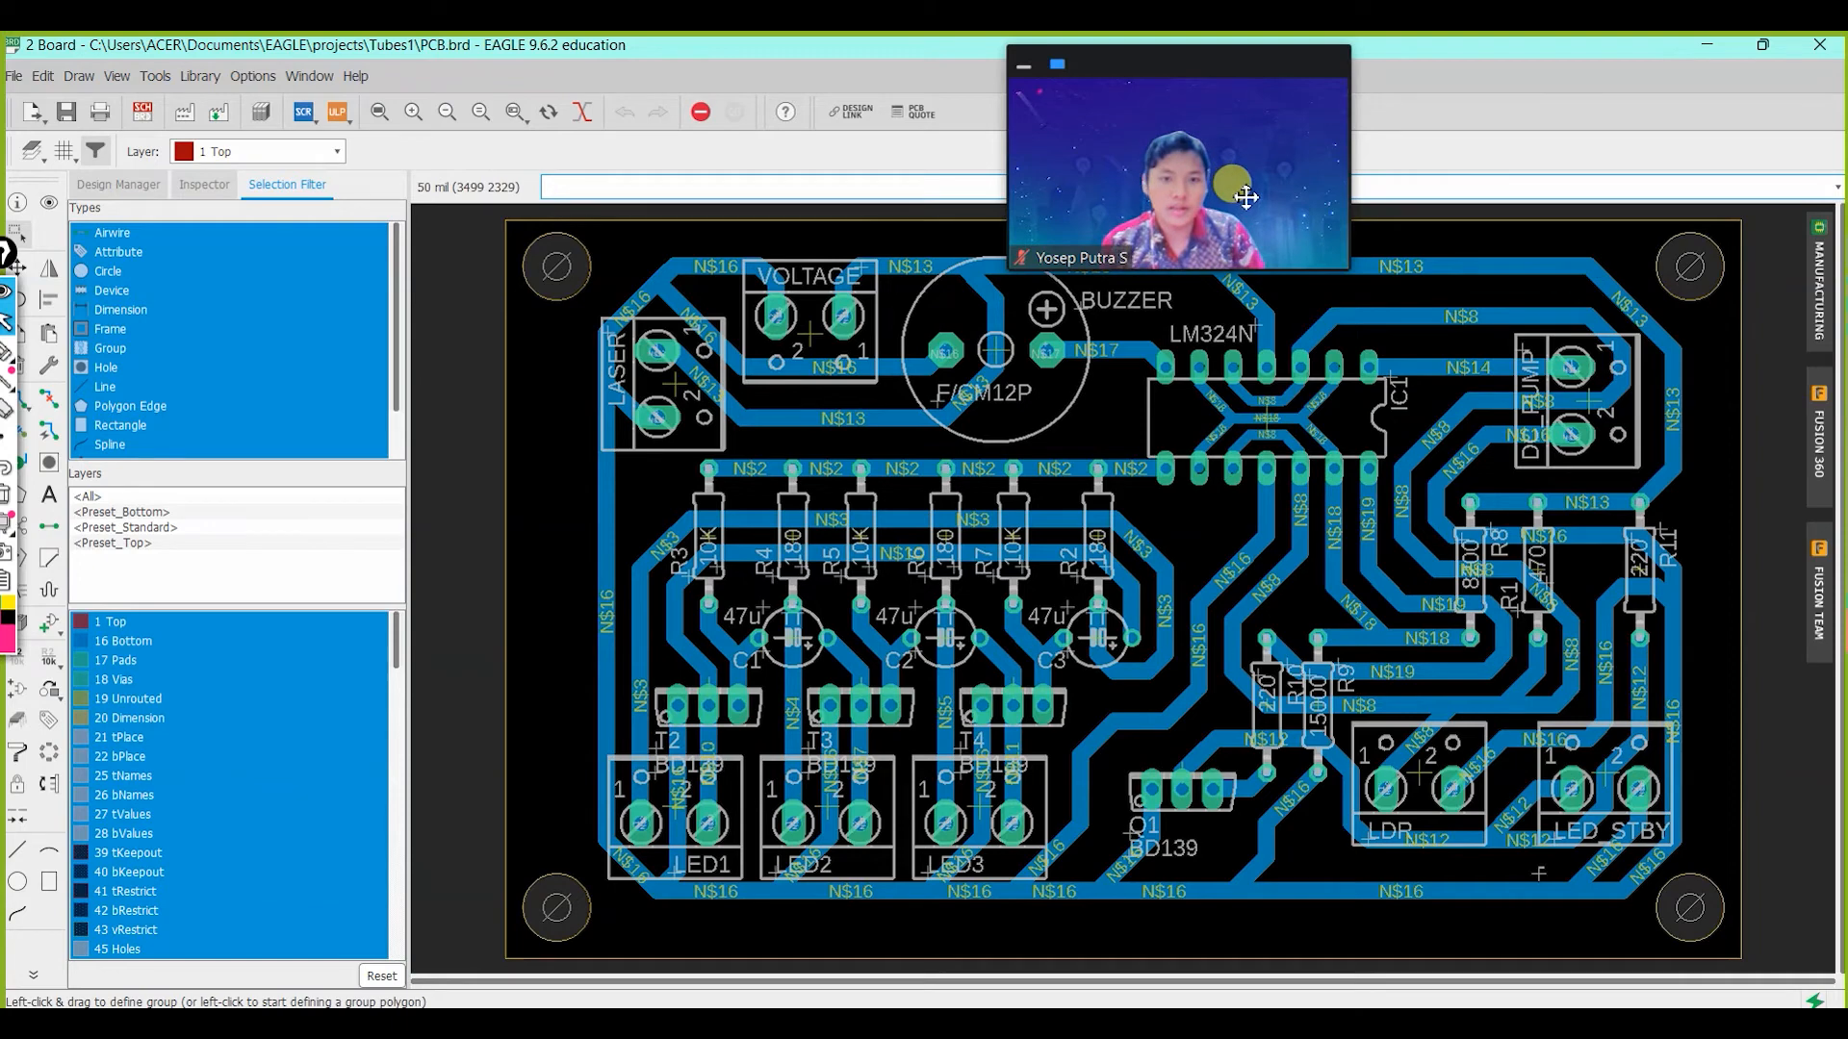
Start syncing the board to Fusion 360 with the option Create new Fusion 360 design.
click(1826, 462)
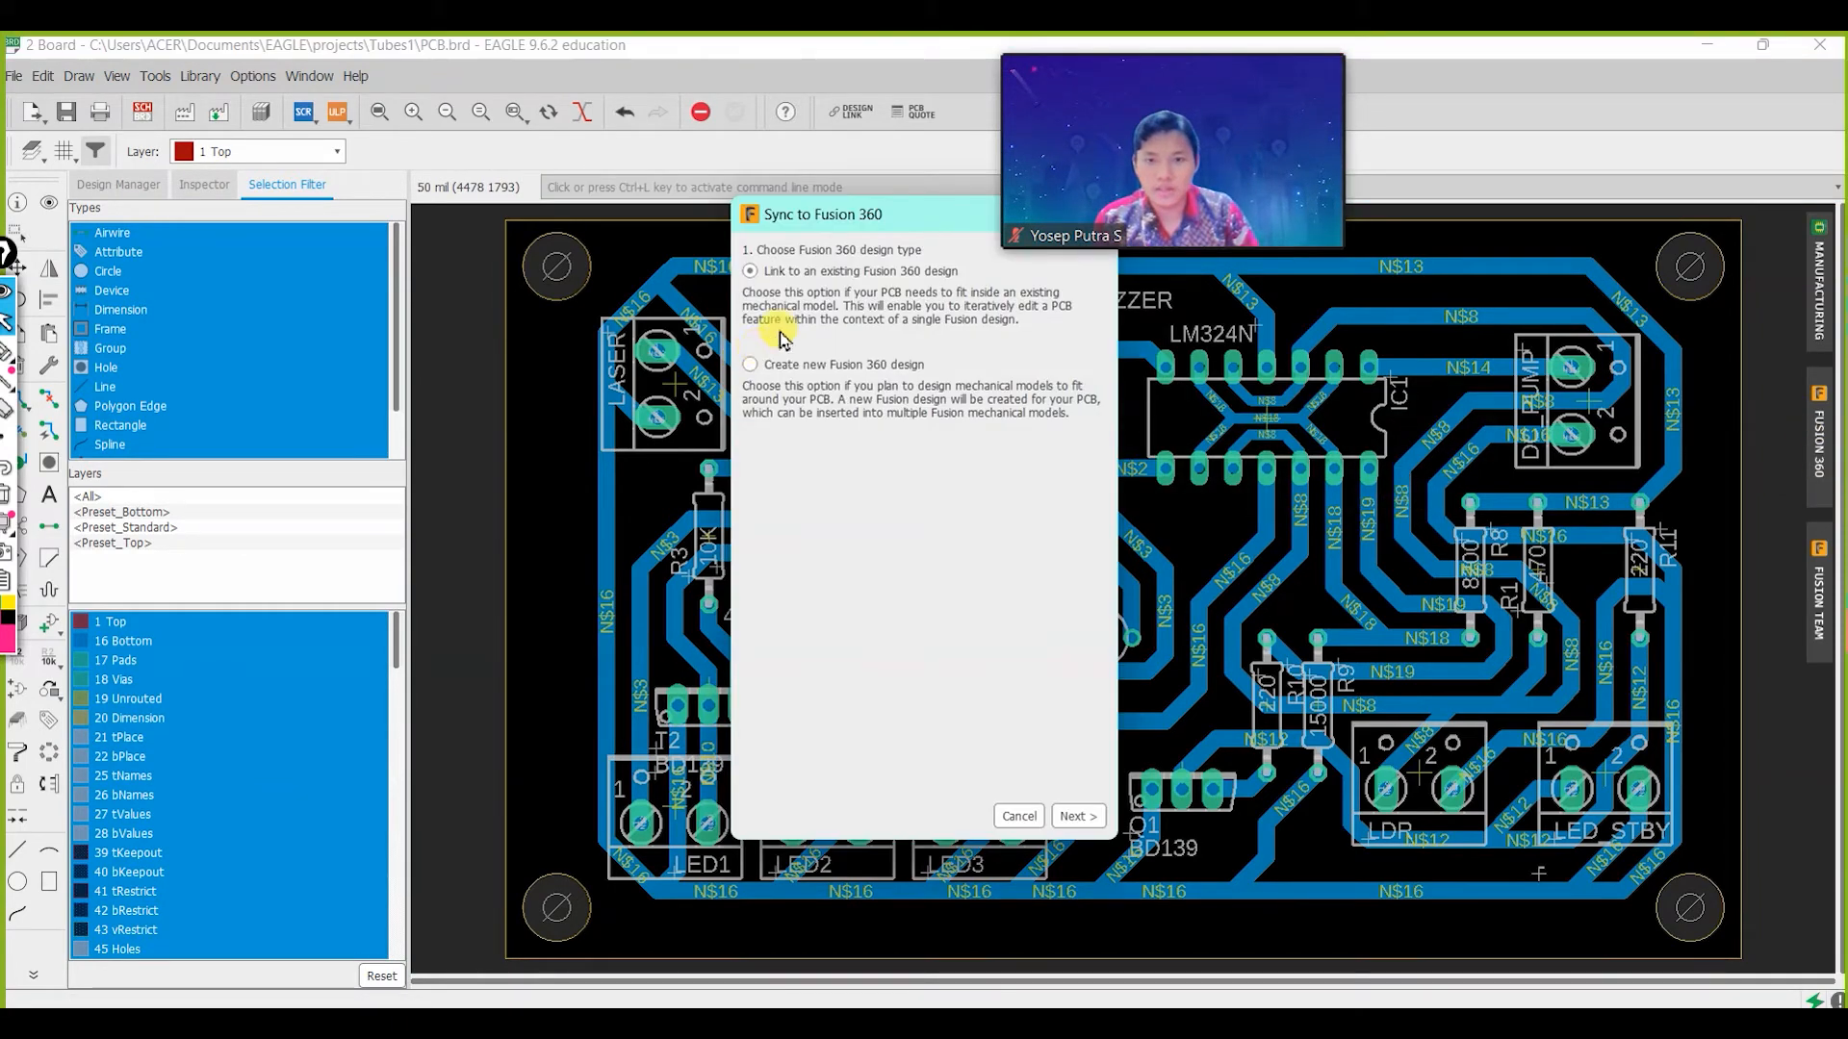
drag(845, 214, 691, 309)
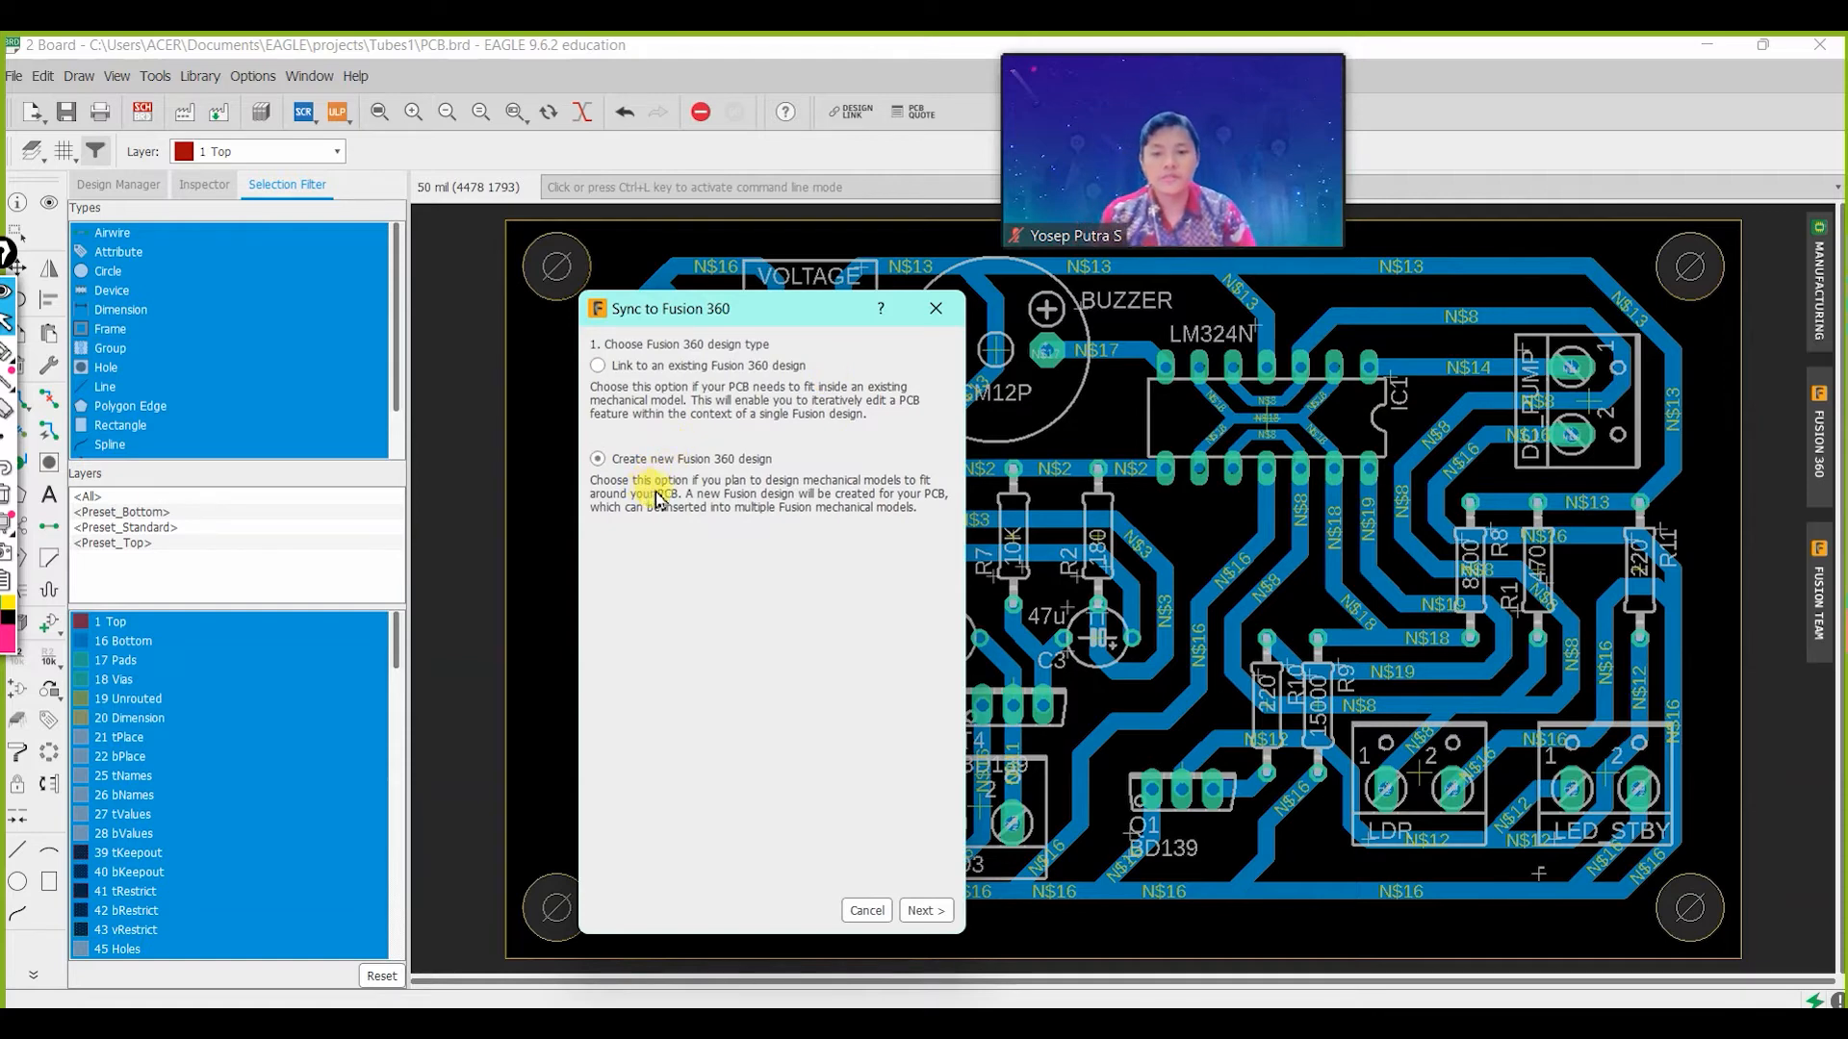
click(925, 909)
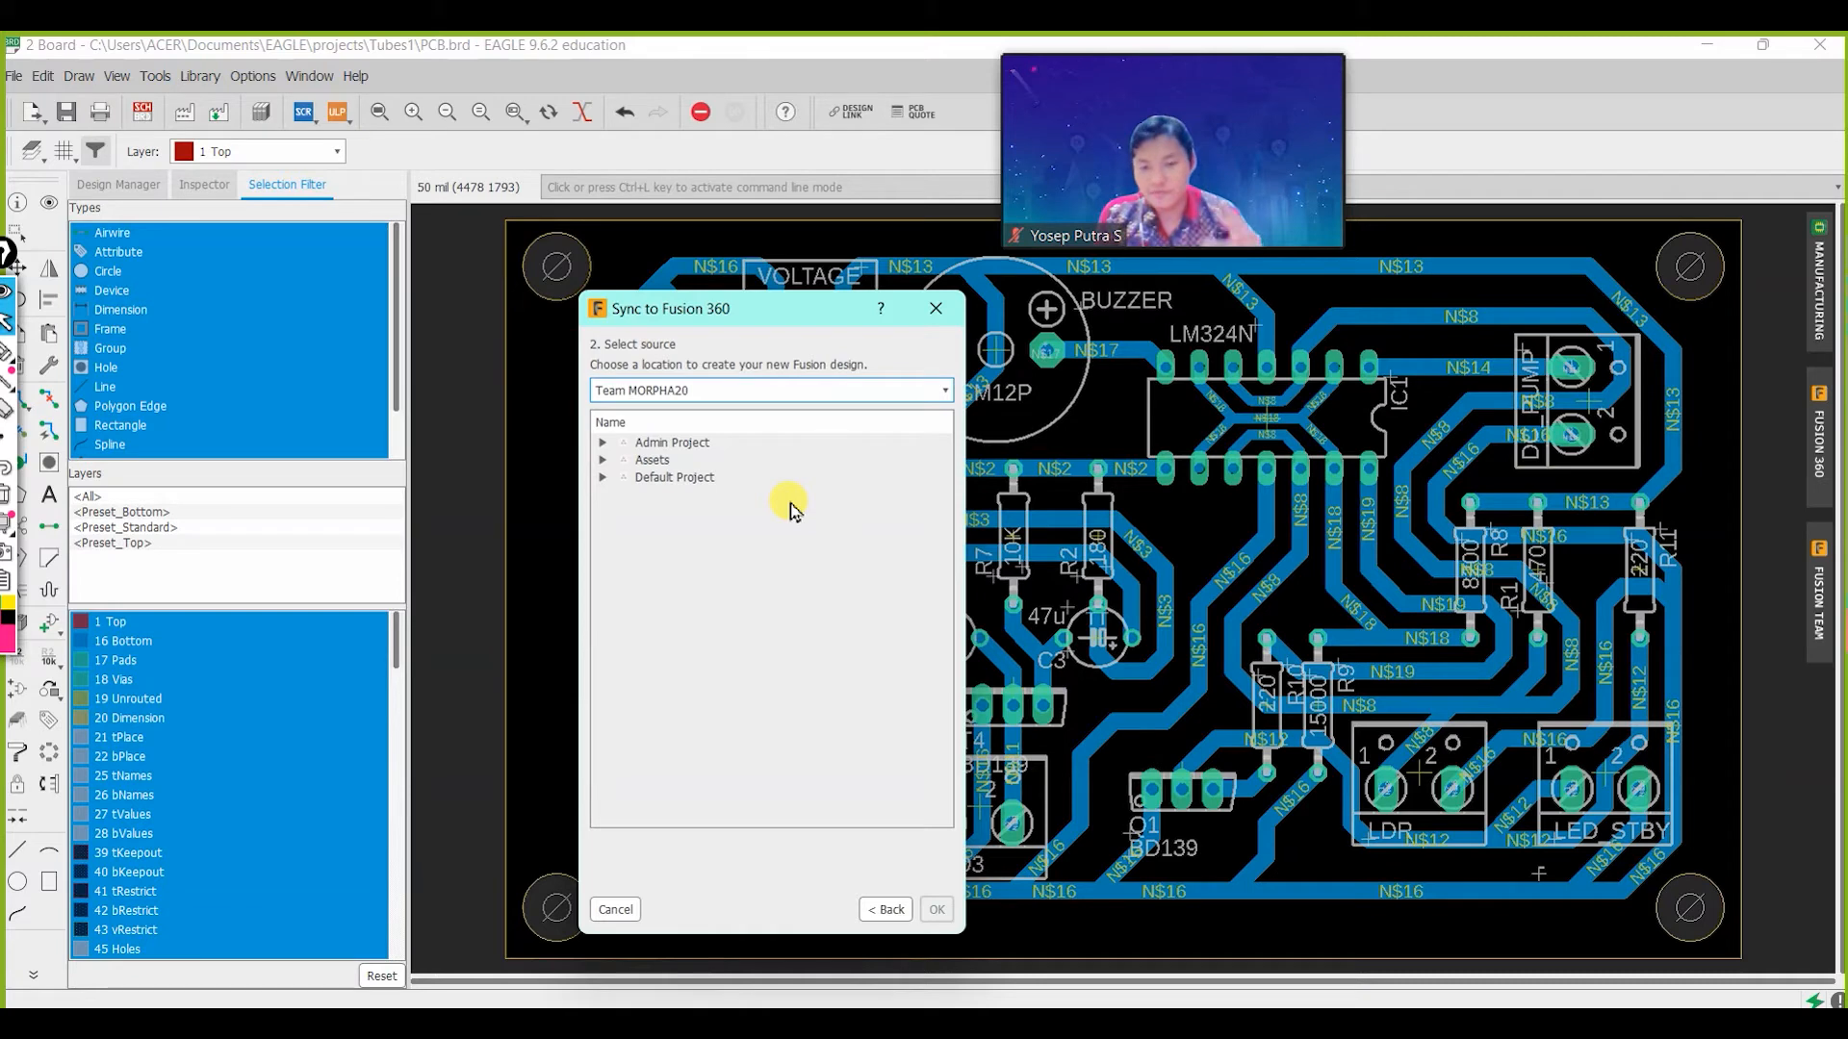
Choose Default Project under Team MORPHA20 as the location of the new Fusion design and confirm it.
click(874, 385)
click(873, 385)
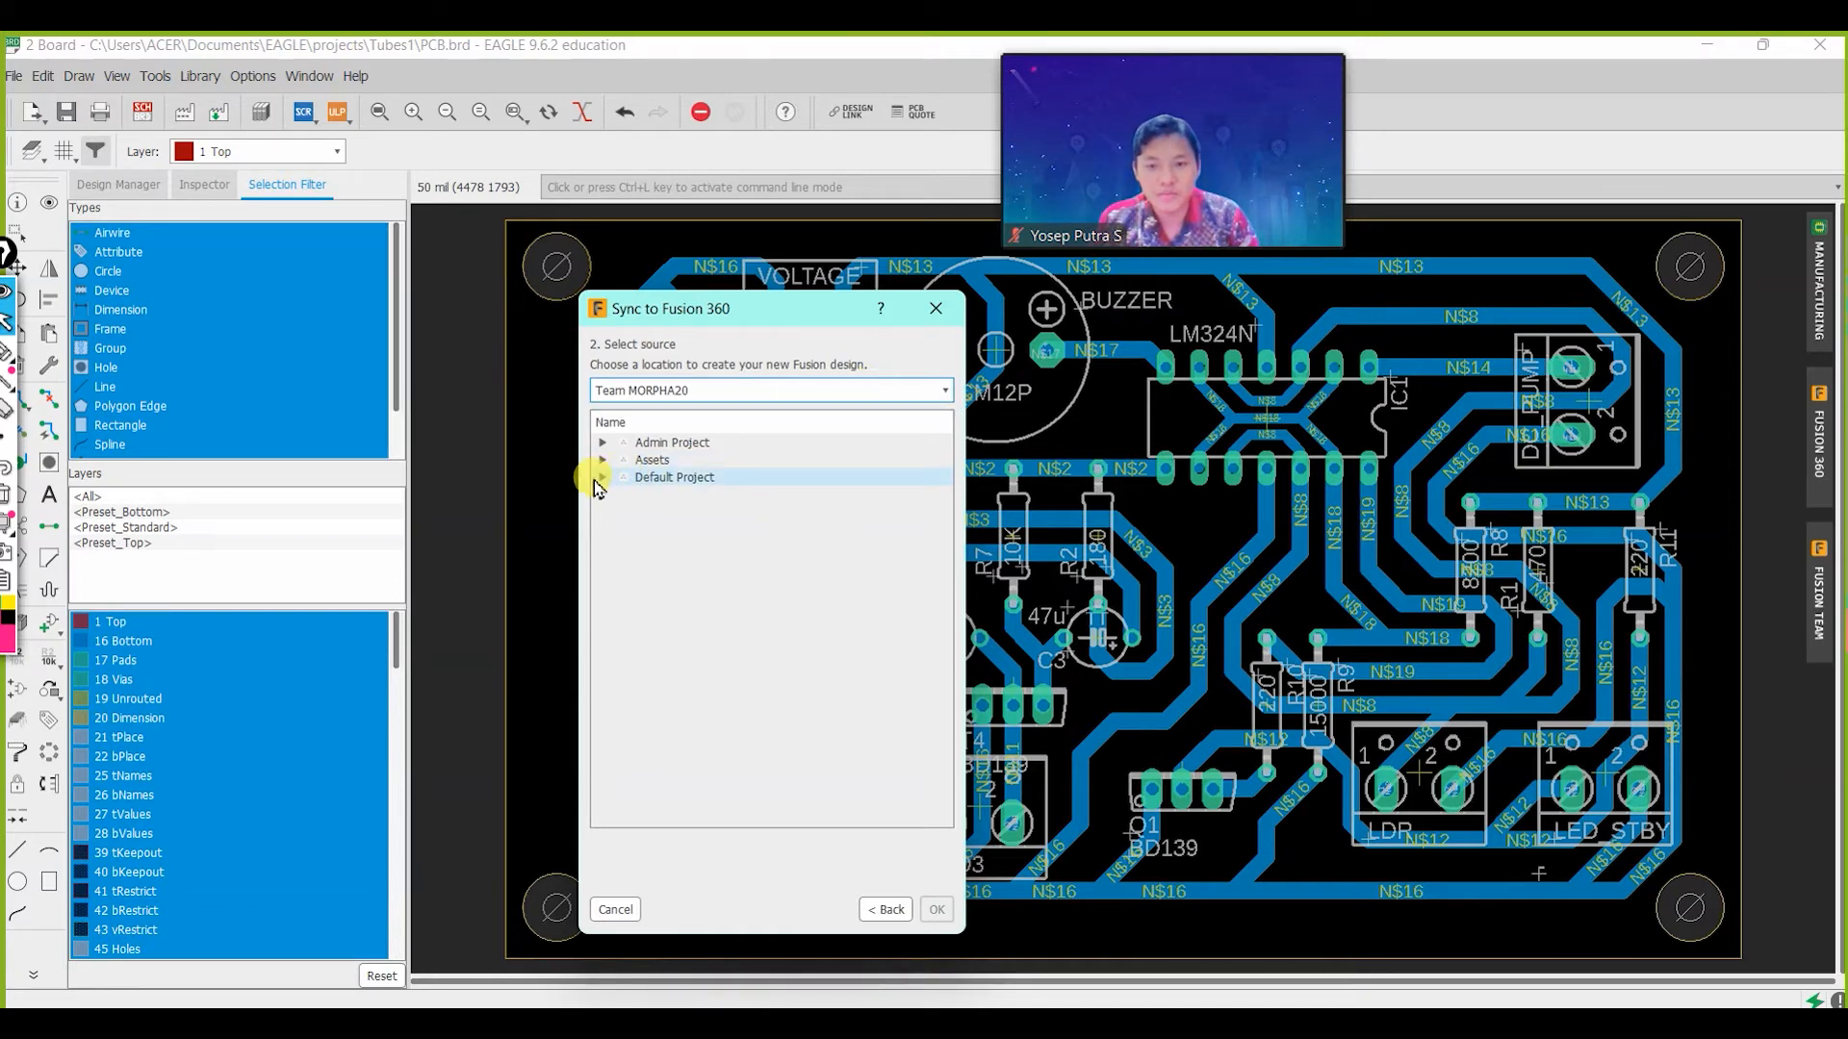
click(603, 478)
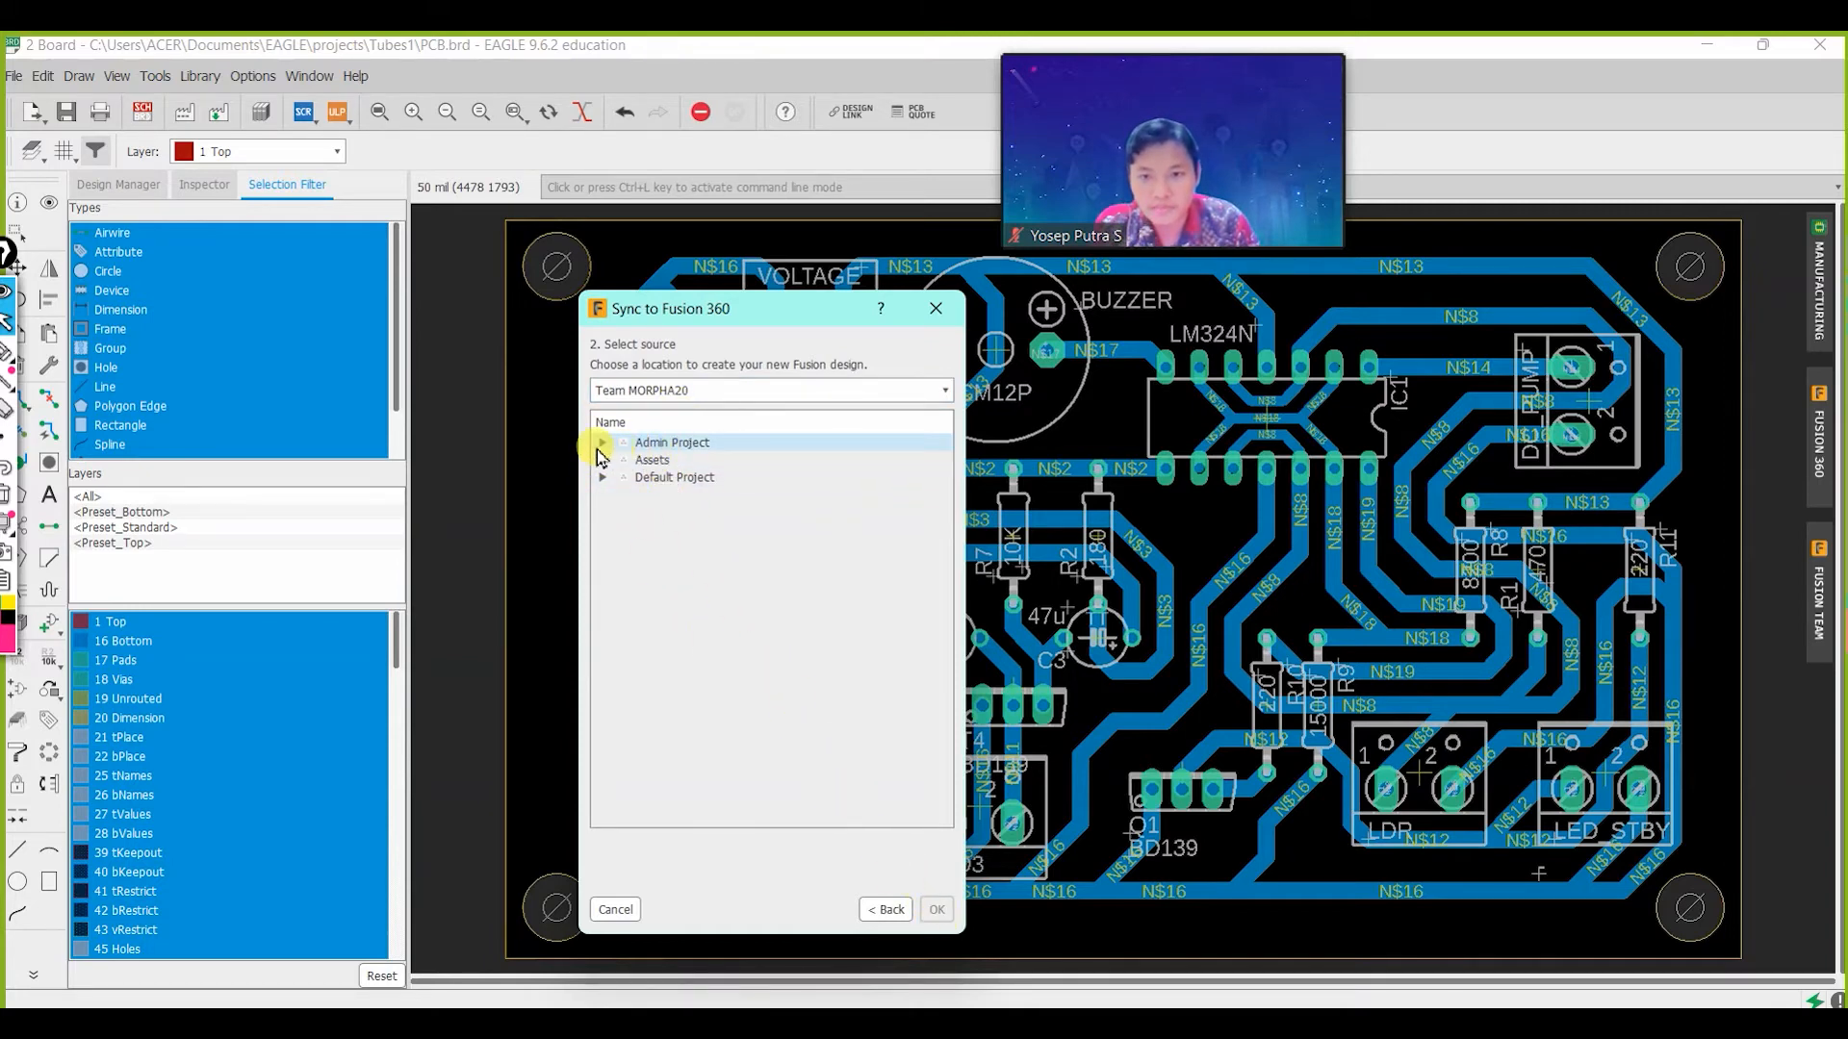
click(601, 460)
click(603, 477)
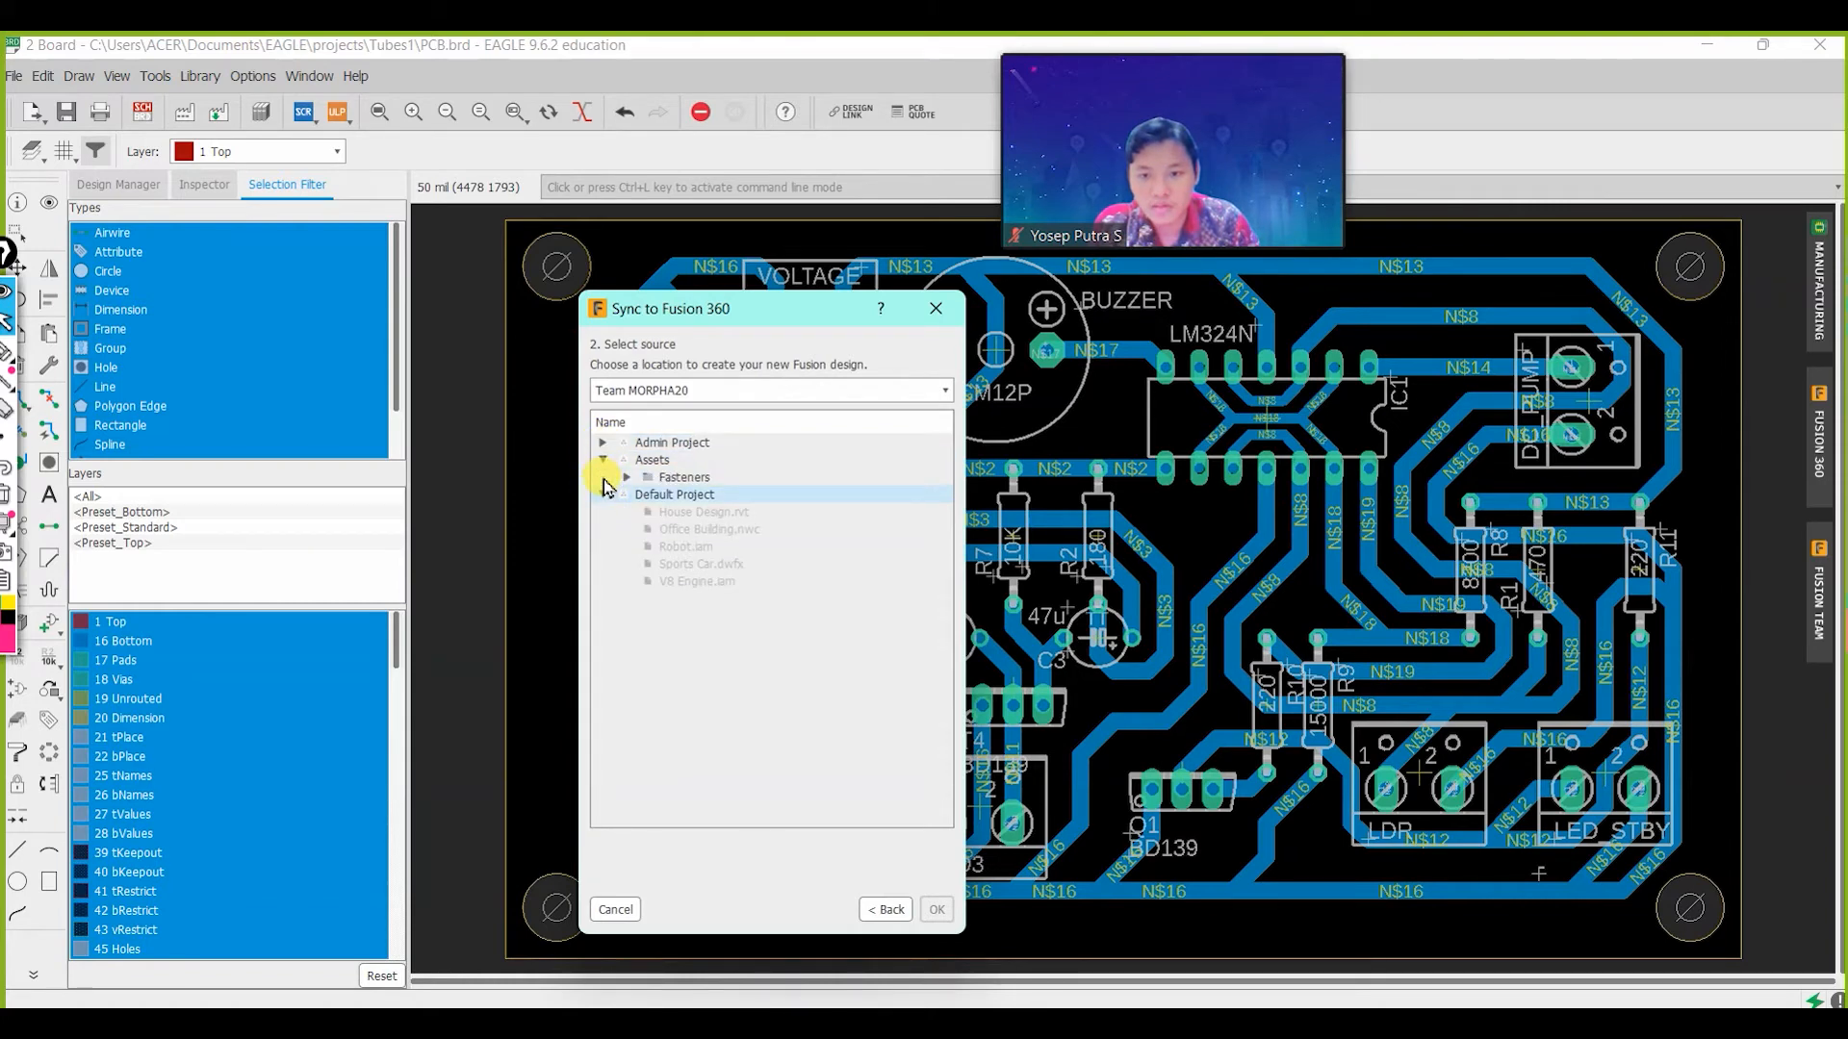
click(662, 495)
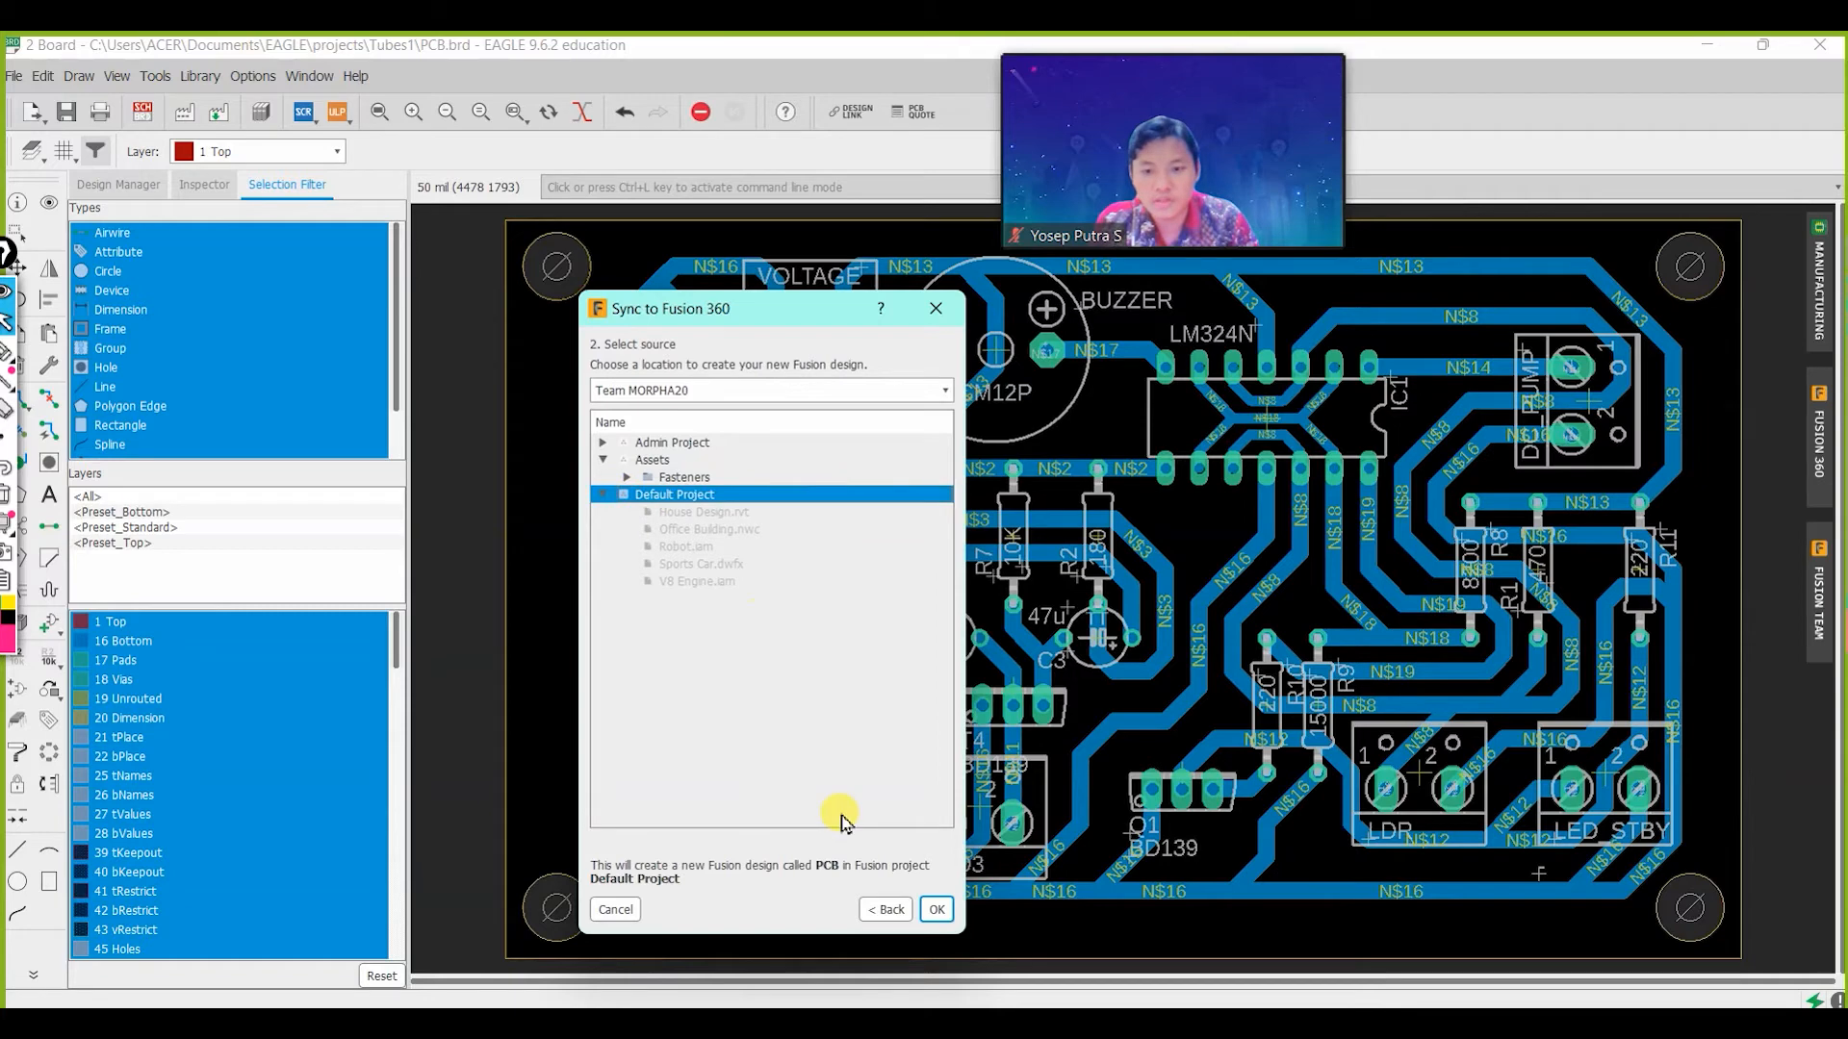
click(939, 909)
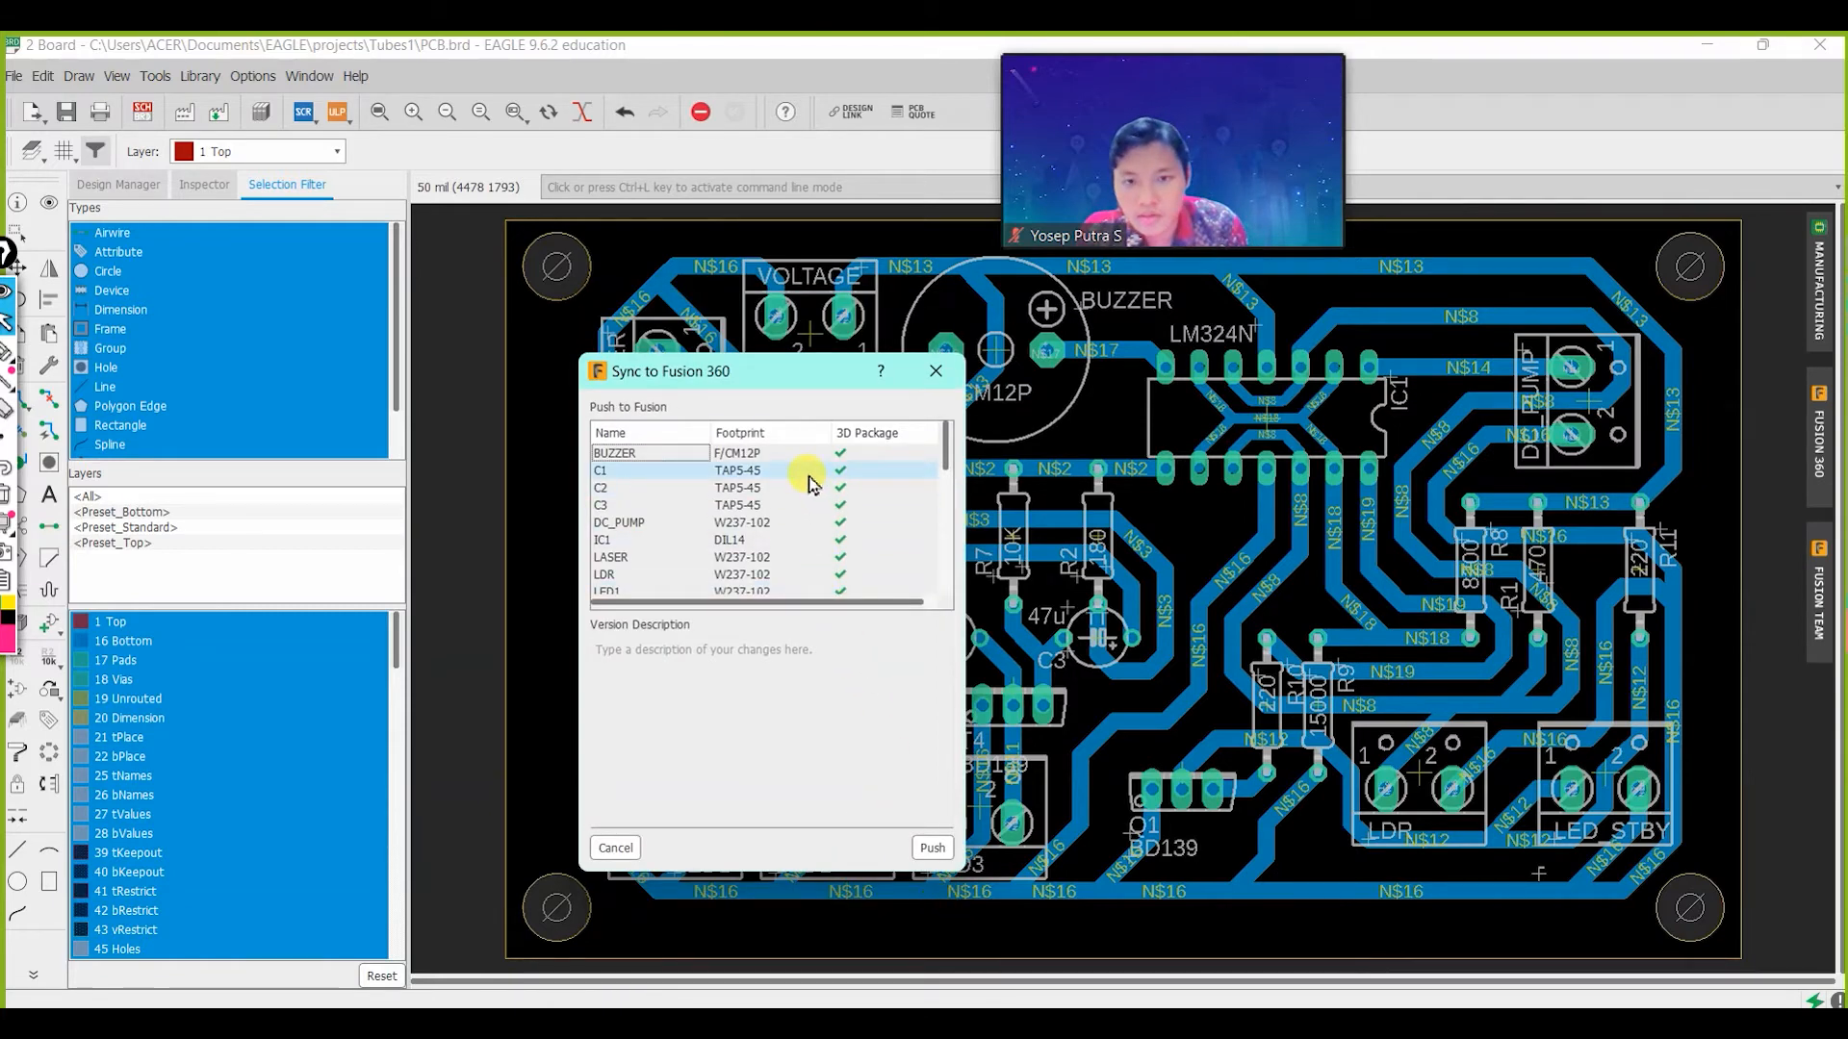
Check the footprint and 3D package status of every part in the Push to Fusion list.
scroll(812, 482, down, 5)
scroll(811, 481, up, 5)
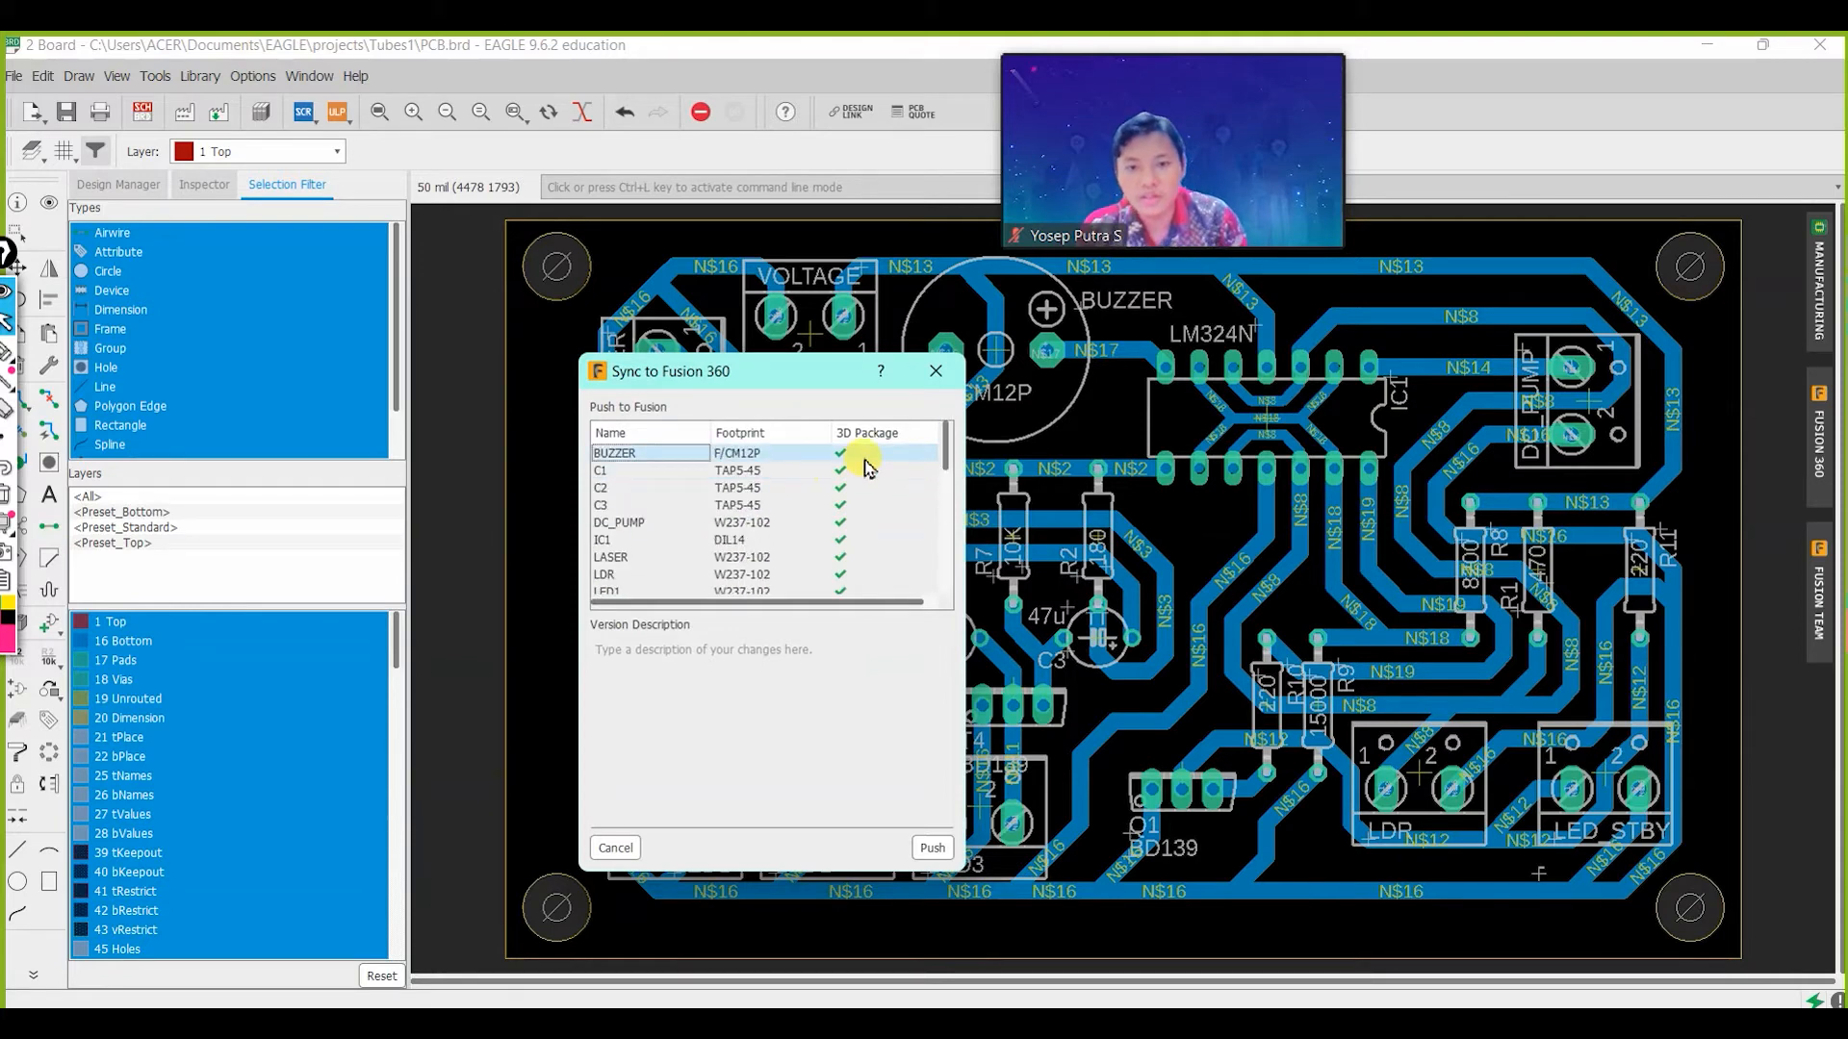
scroll(870, 481, down, 3)
scroll(880, 505, down, 1)
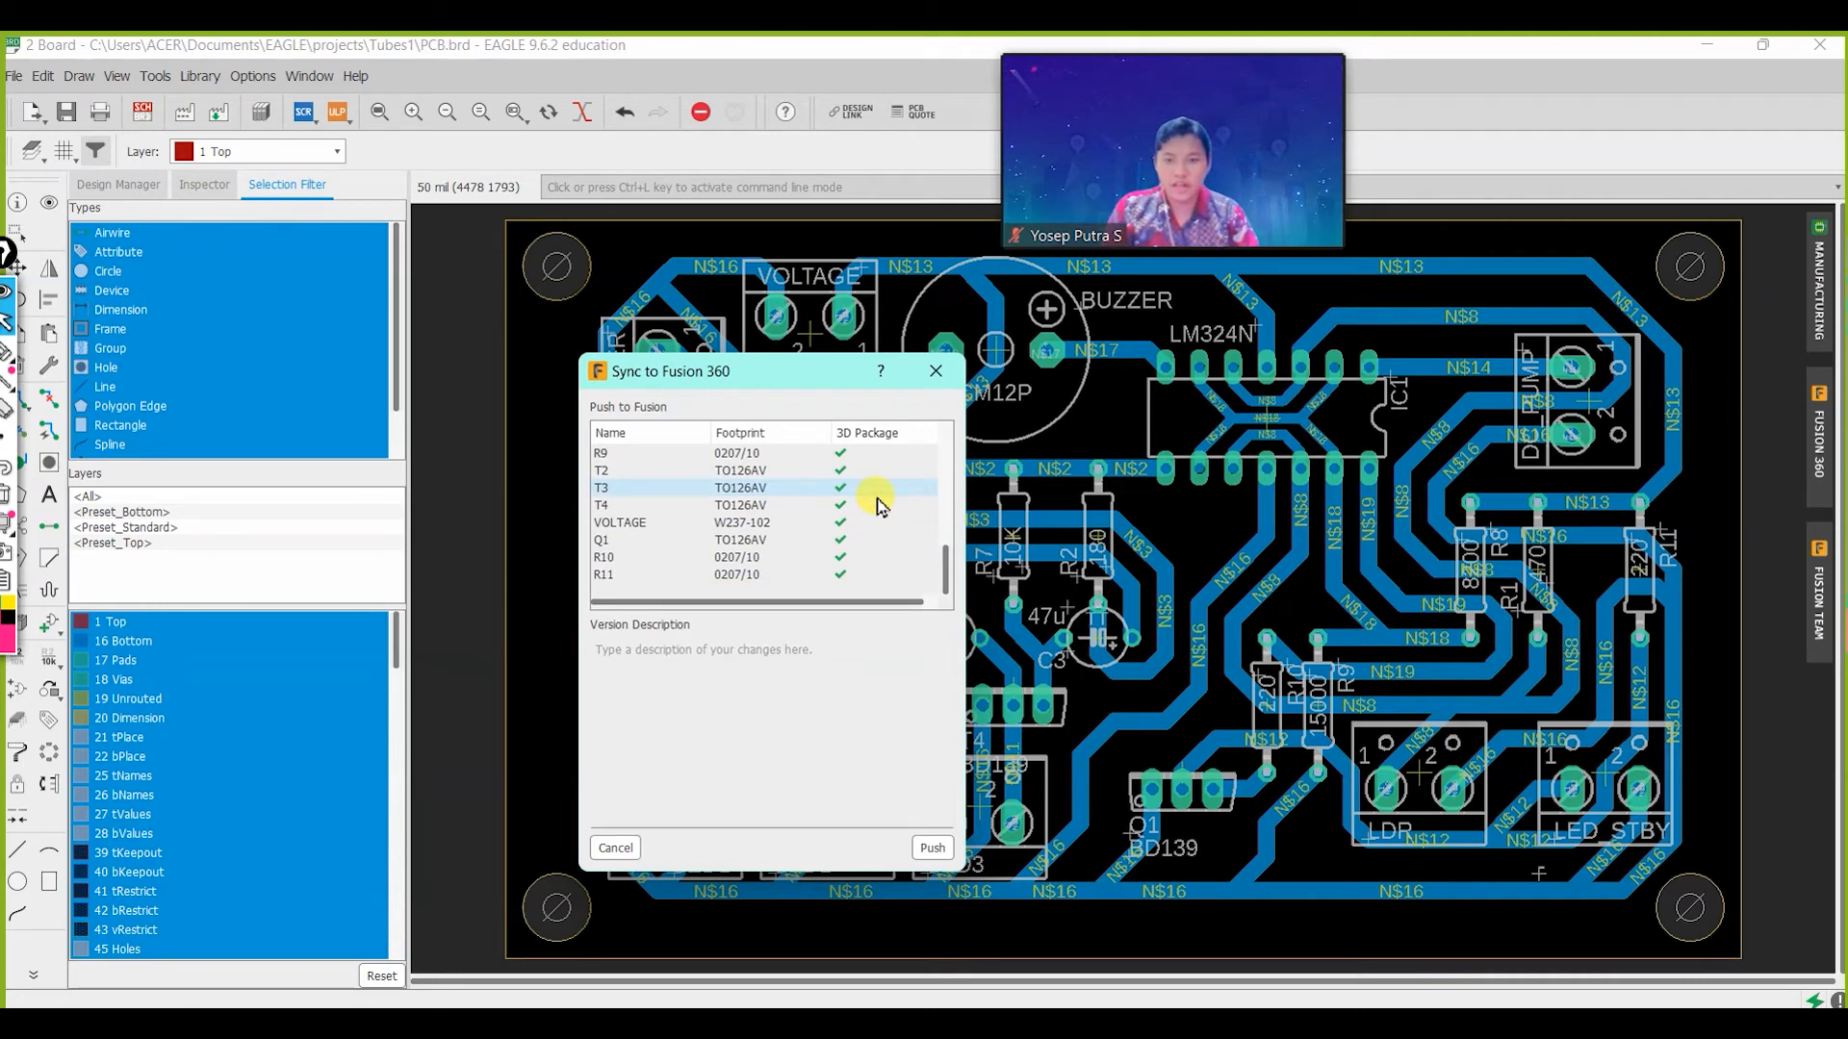
scroll(871, 518, up, 3)
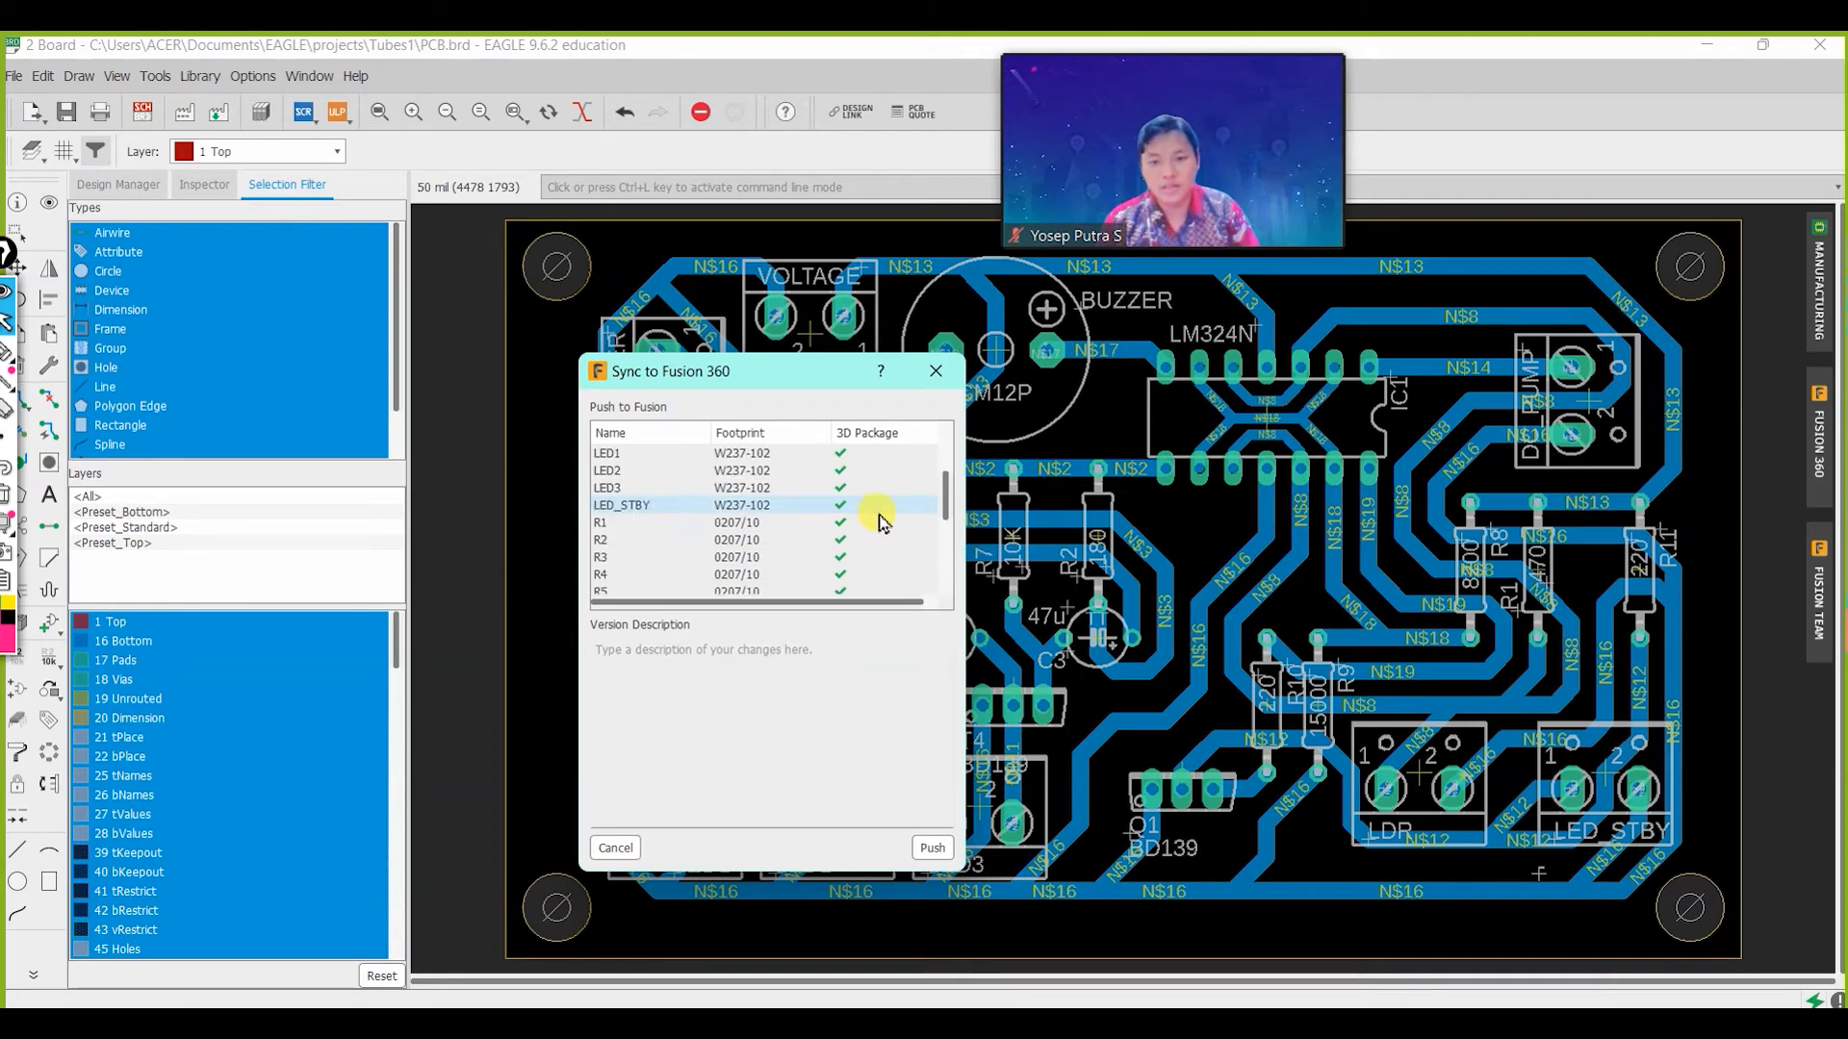
scroll(876, 519, down, 3)
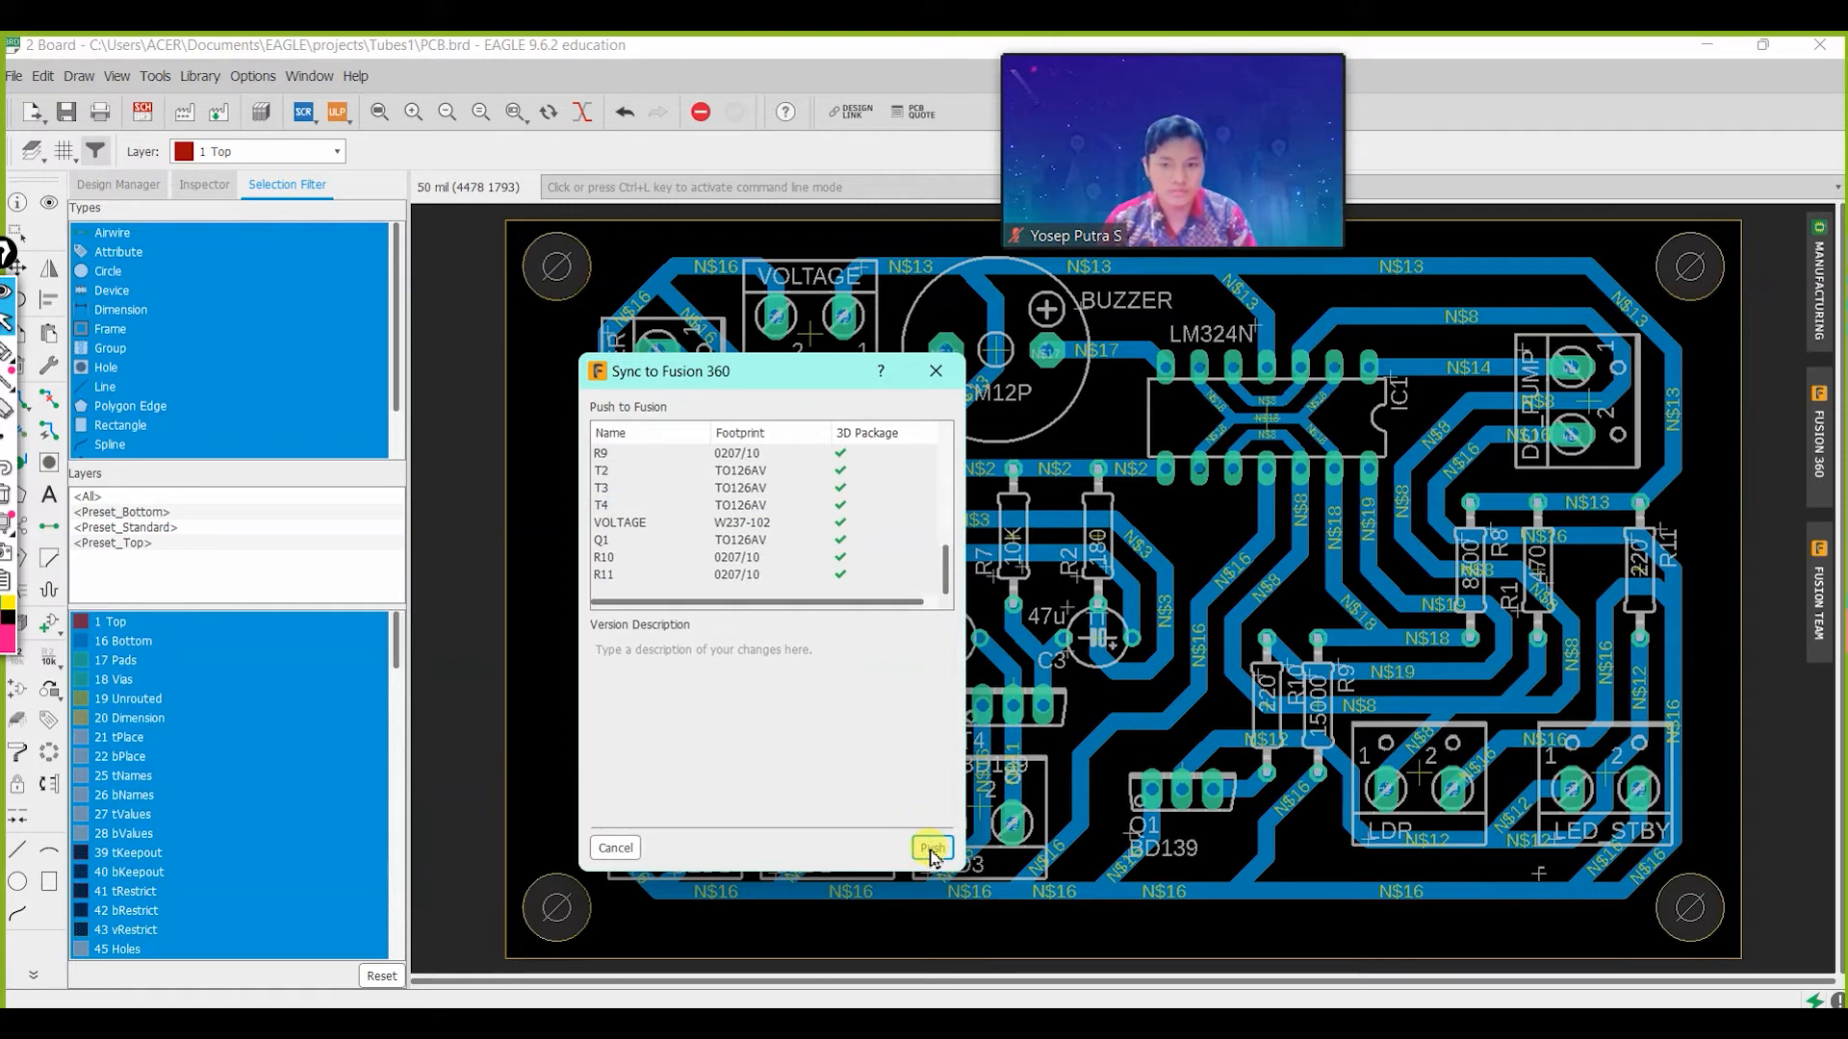
Push the Tubes1 board with all its 3D packages to Fusion 360 and acknowledge the completed push.
click(930, 851)
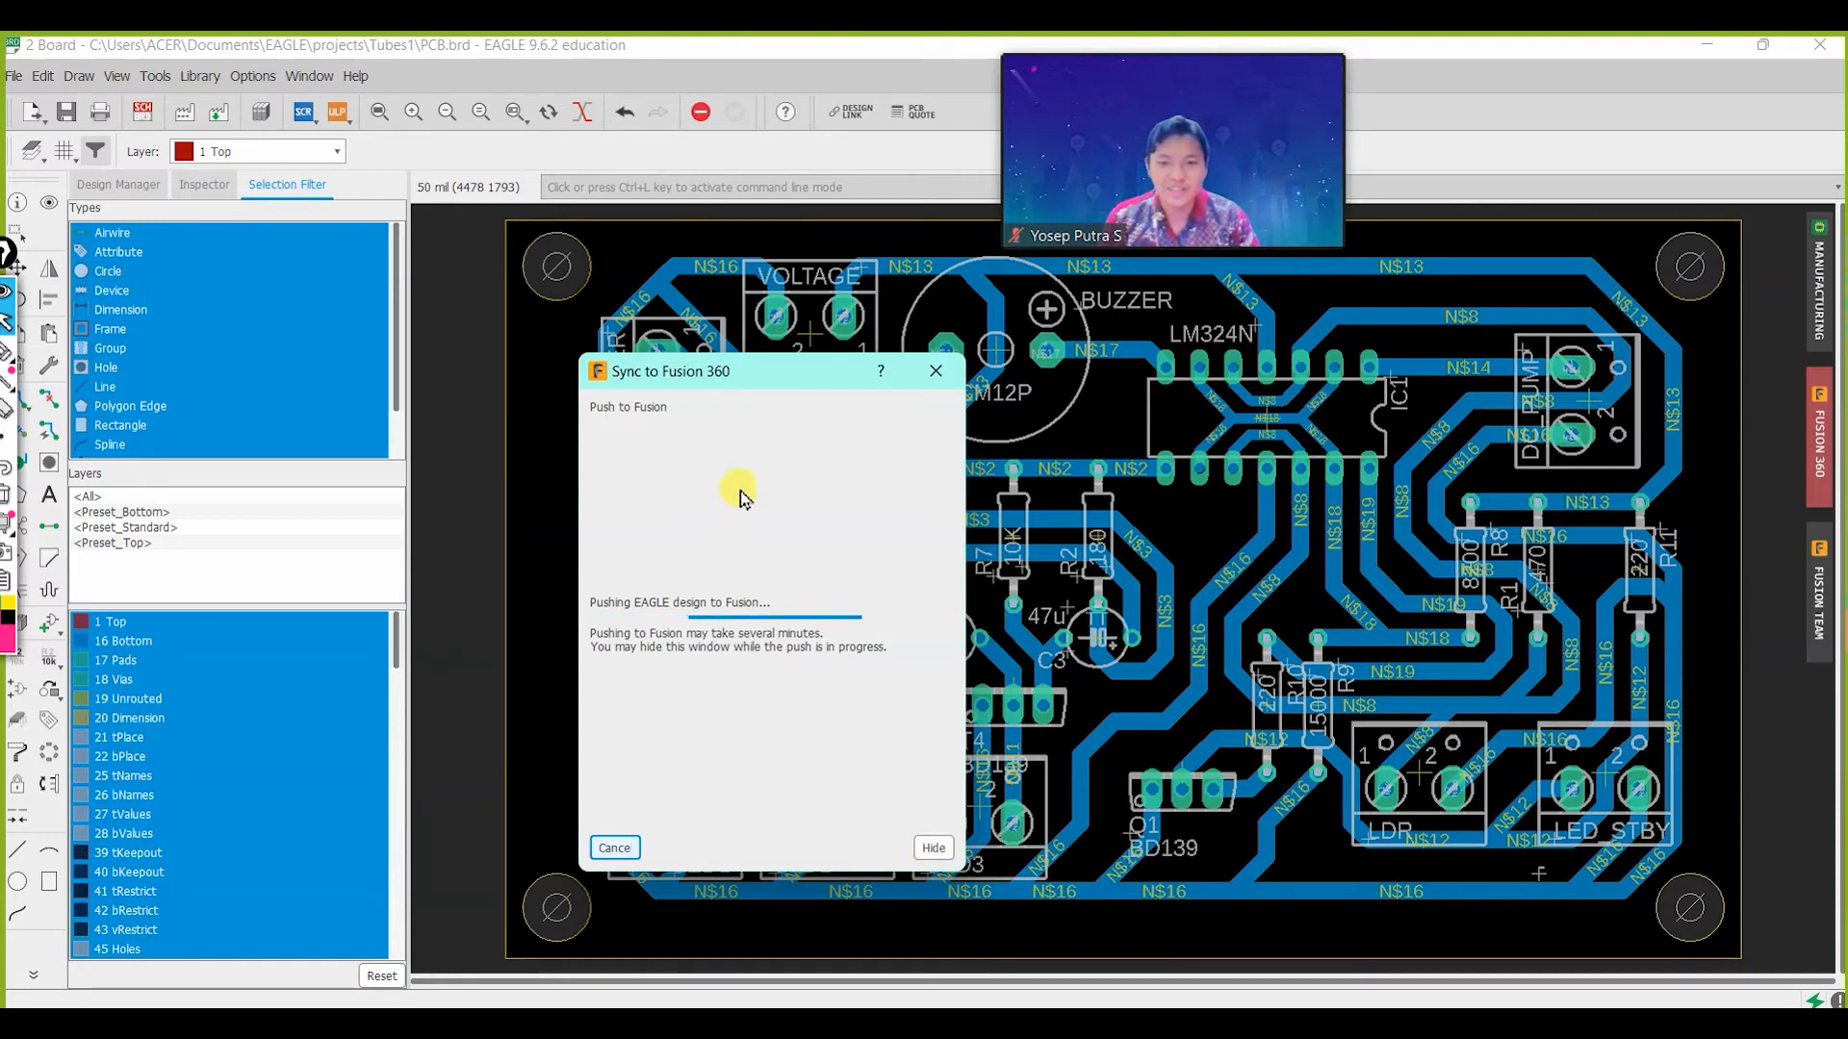
drag(707, 373, 359, 465)
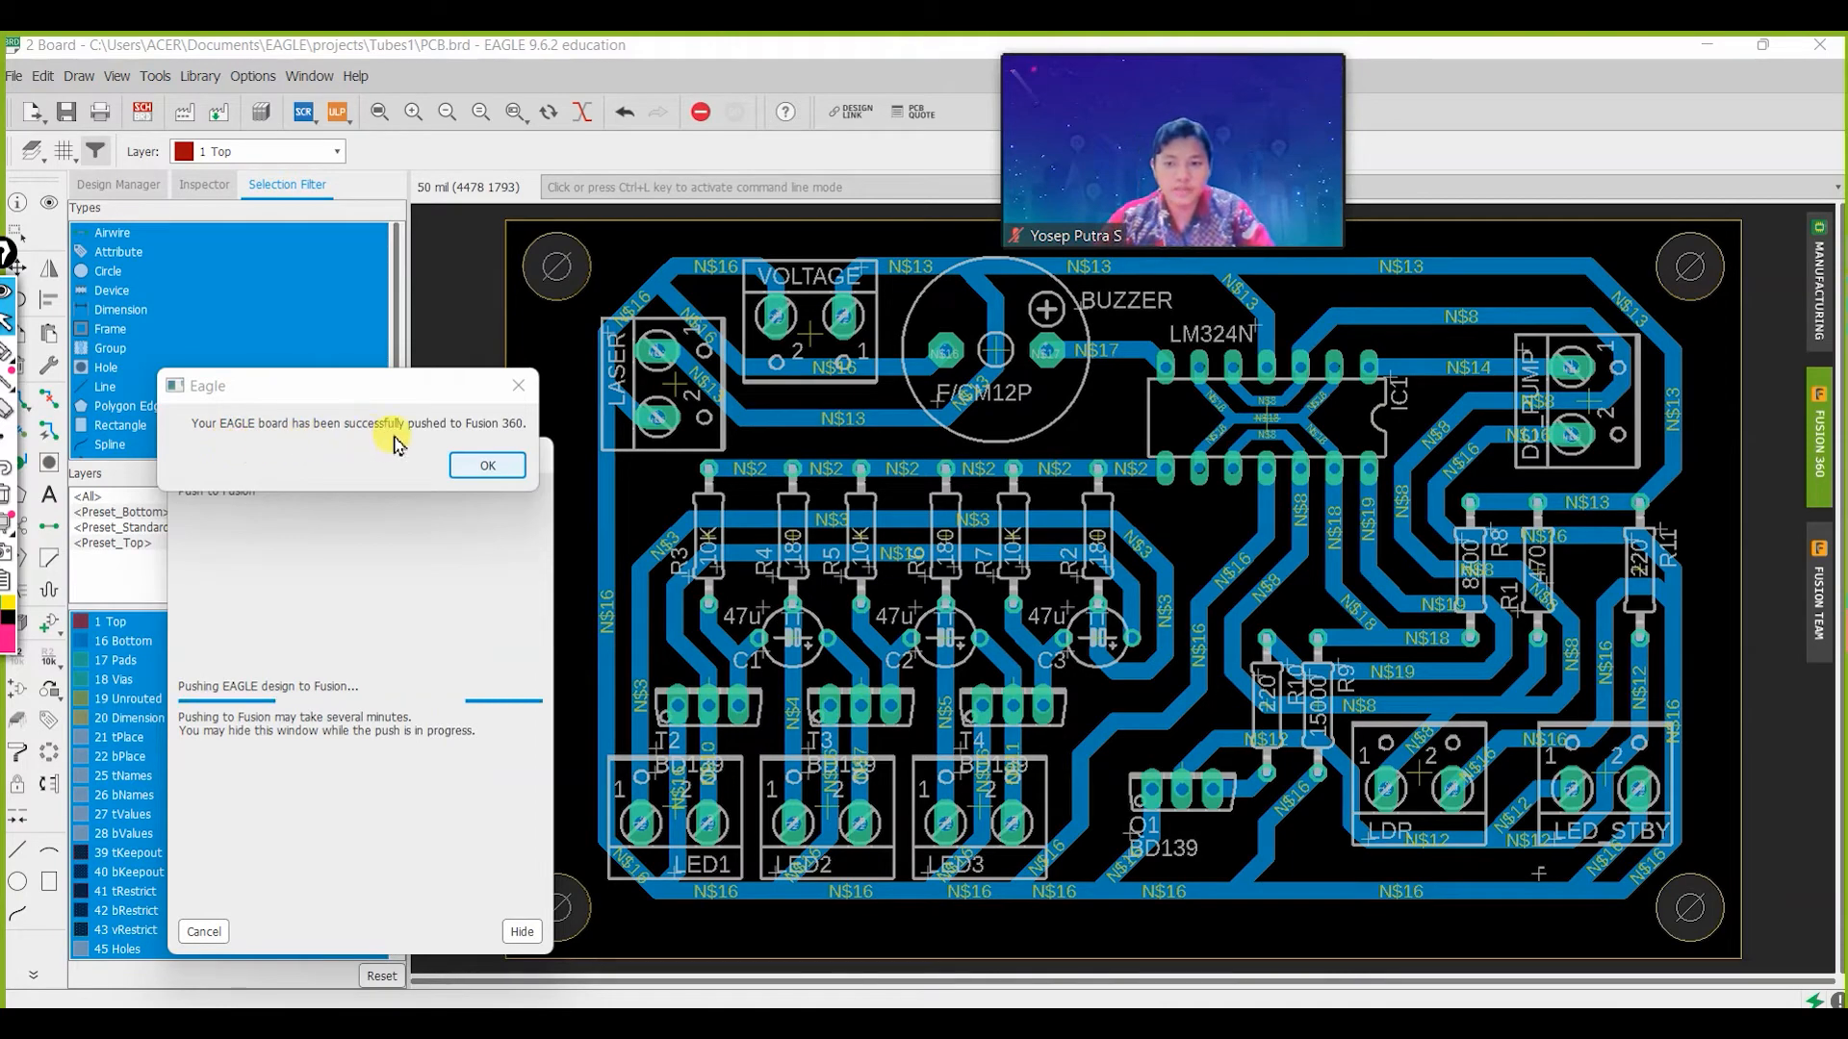
click(500, 480)
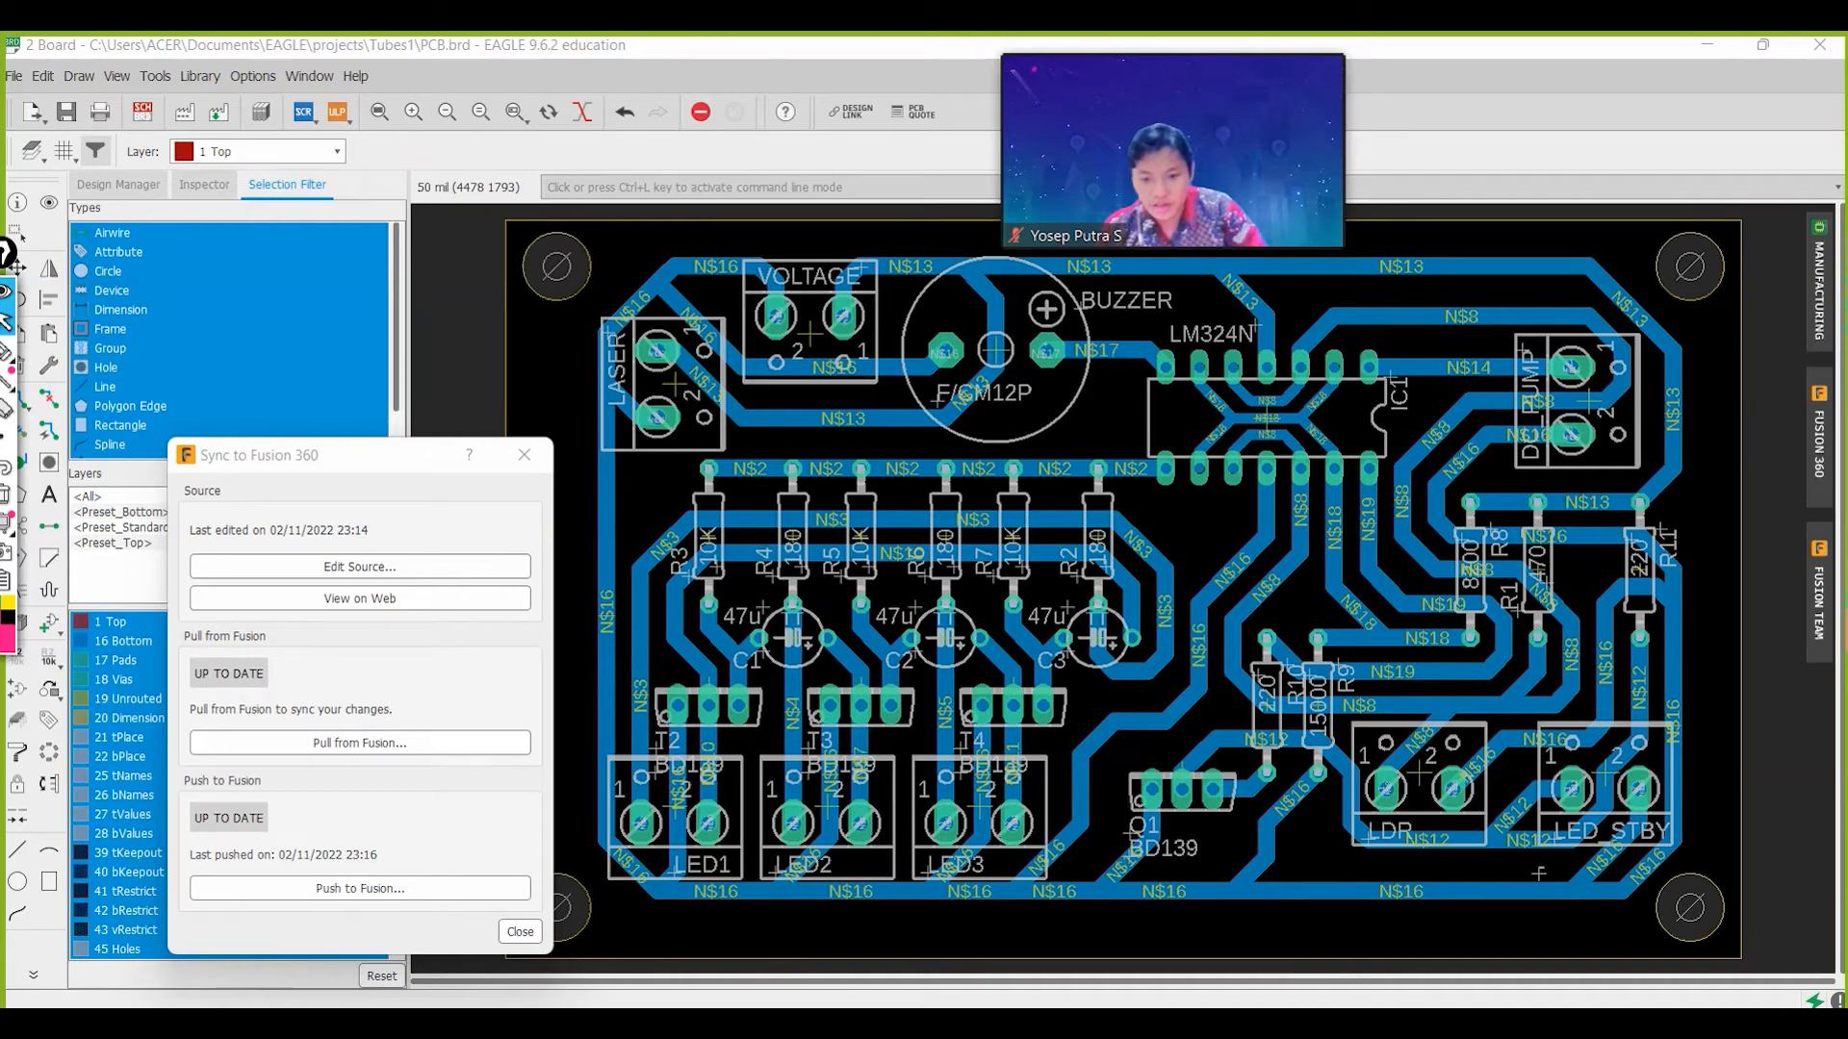
click(339, 748)
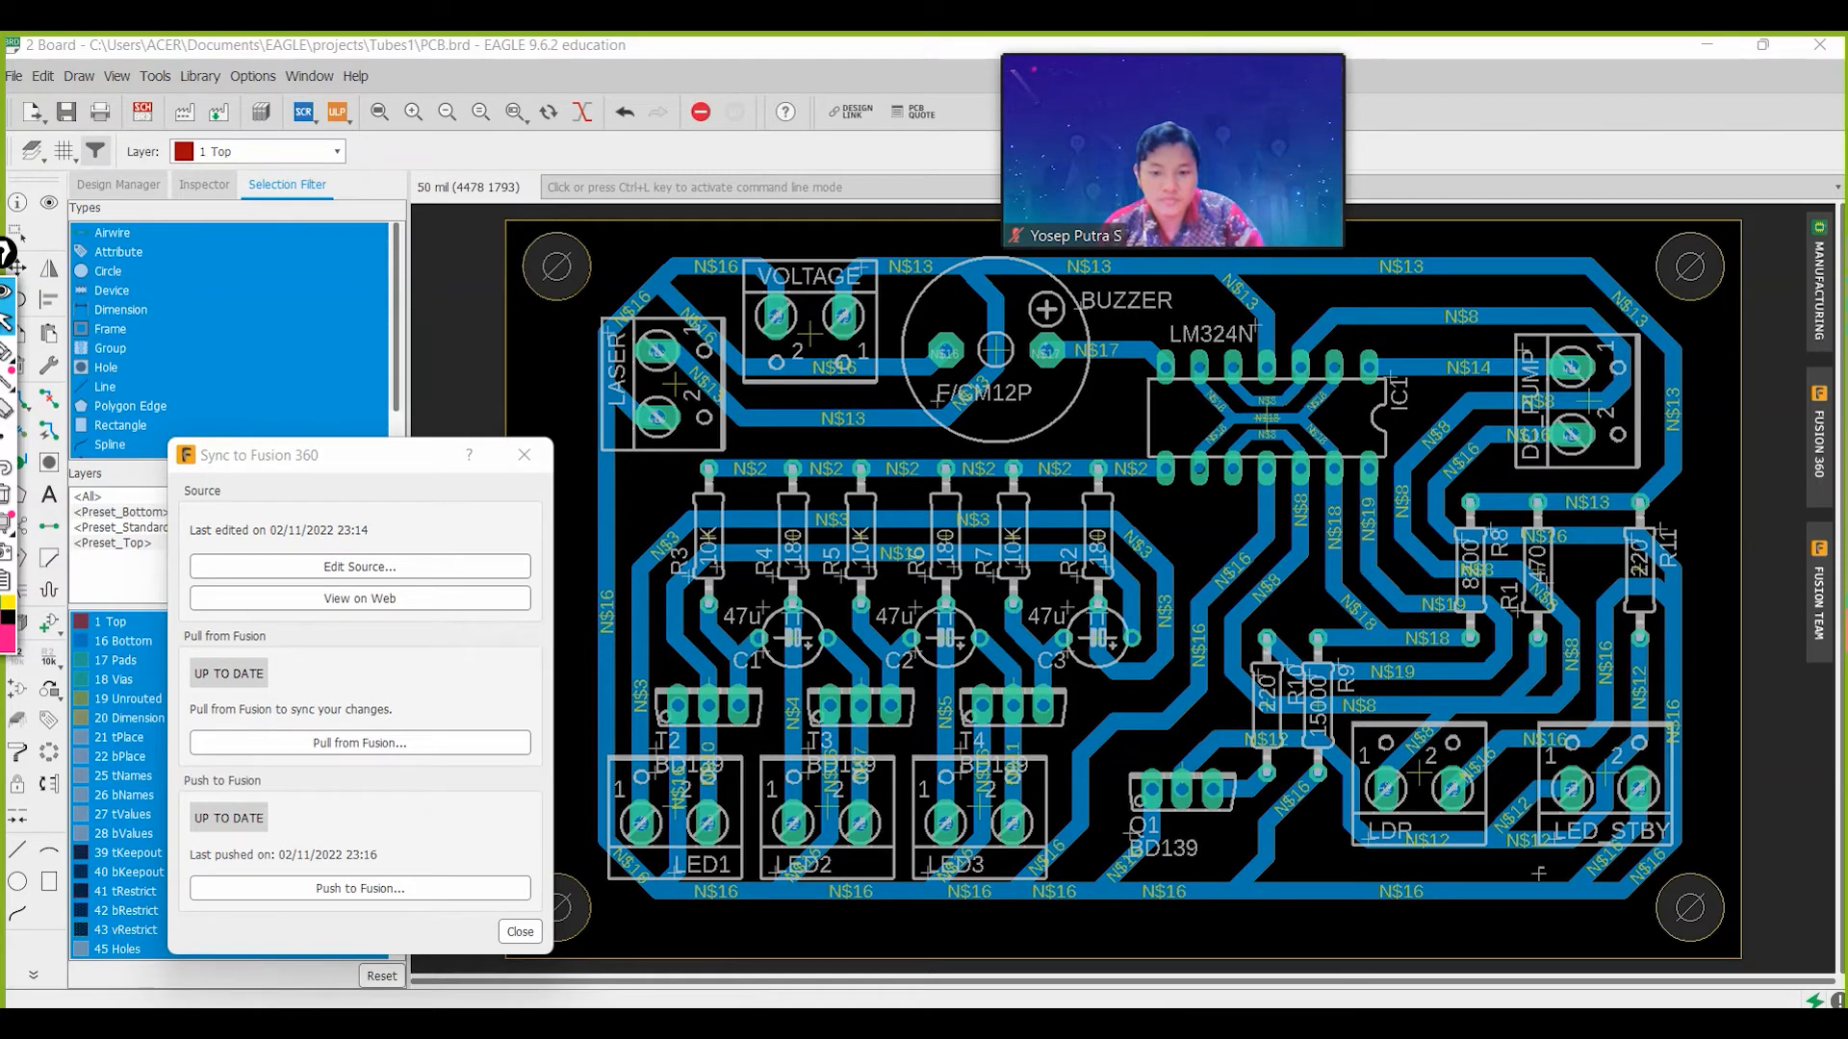
Switch to Fusion 360 and open the PCB design from the Default Project.
key(alt+Tab)
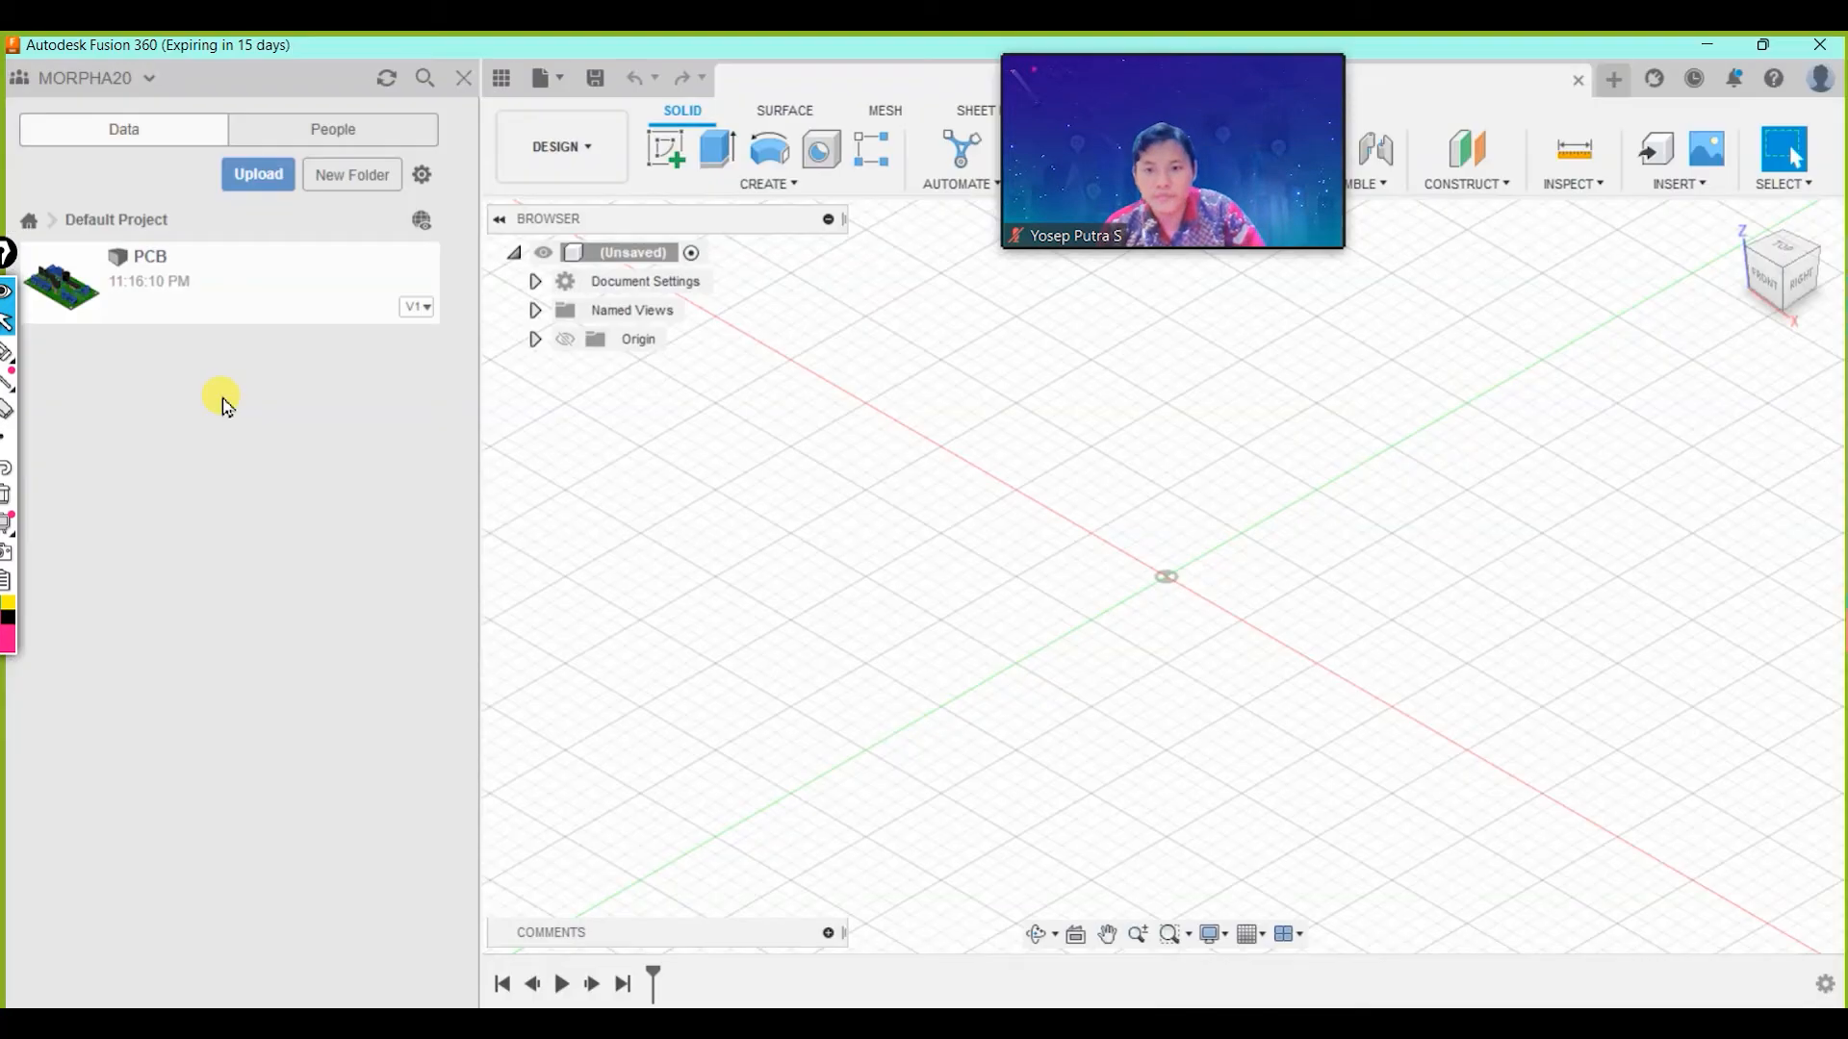
click(502, 78)
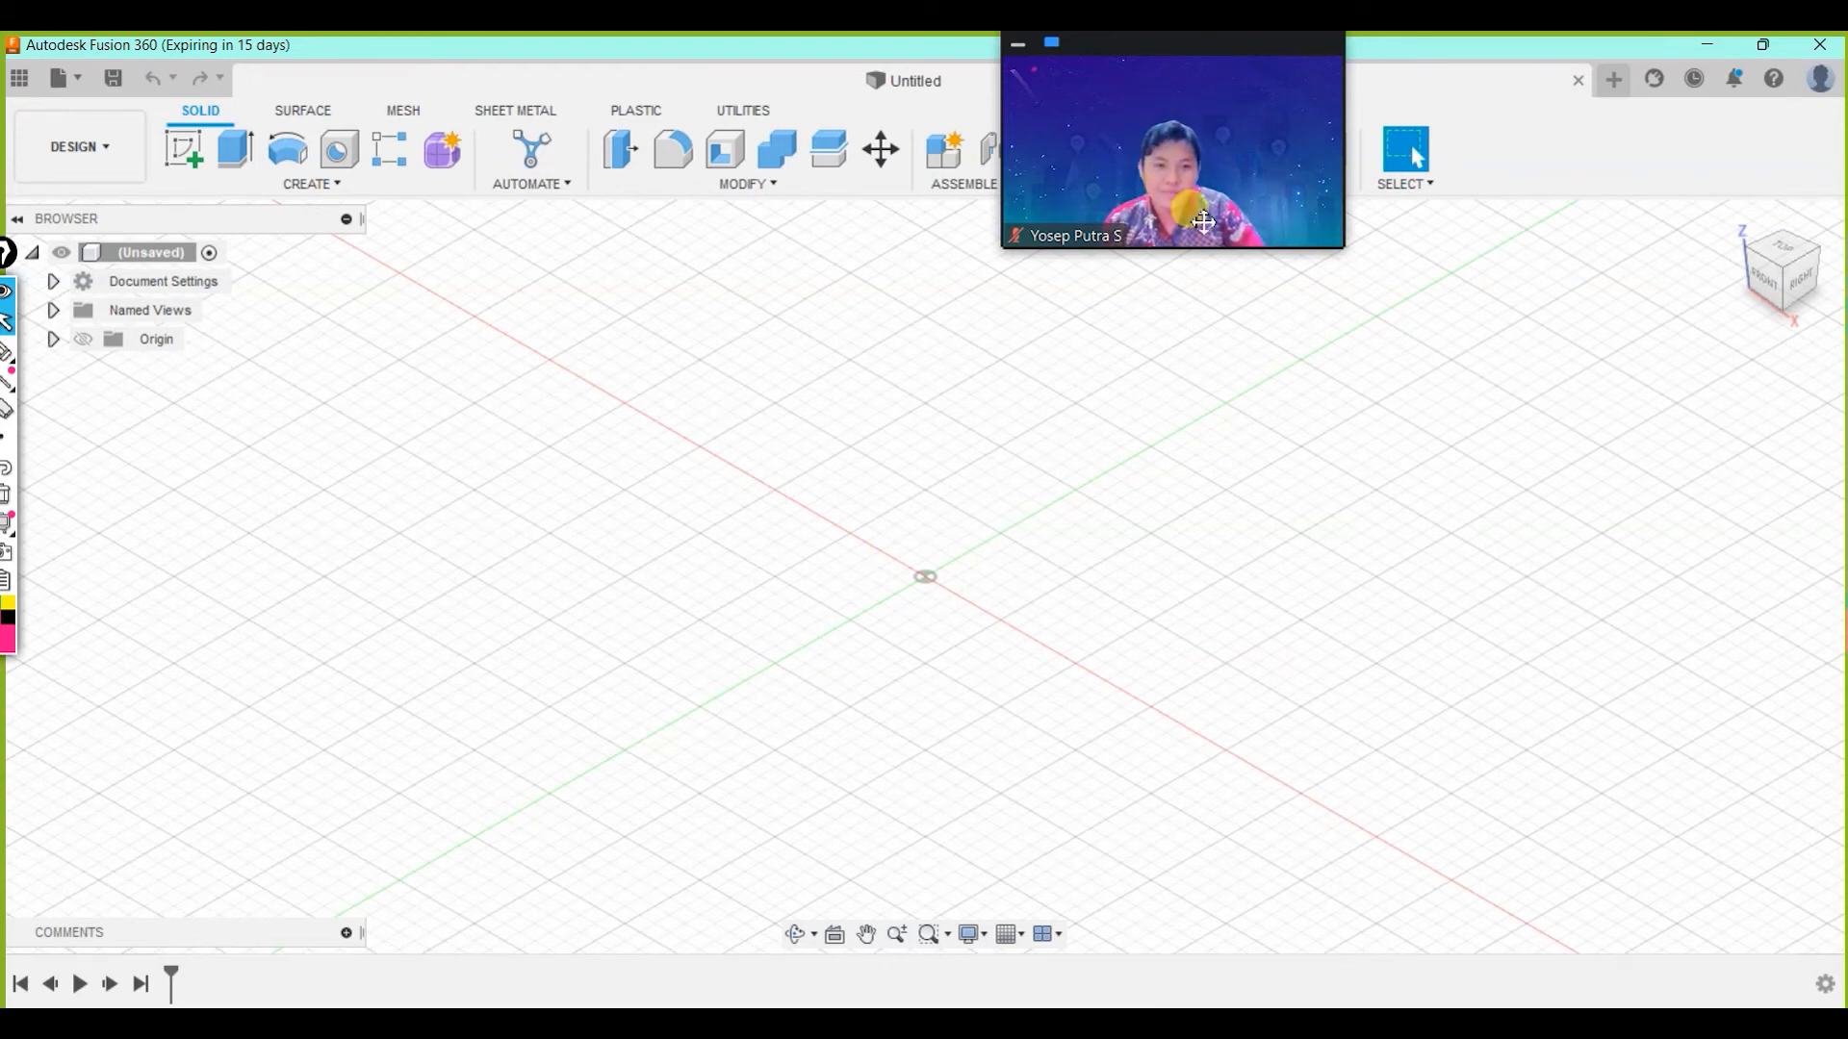
drag(1168, 123, 1679, 154)
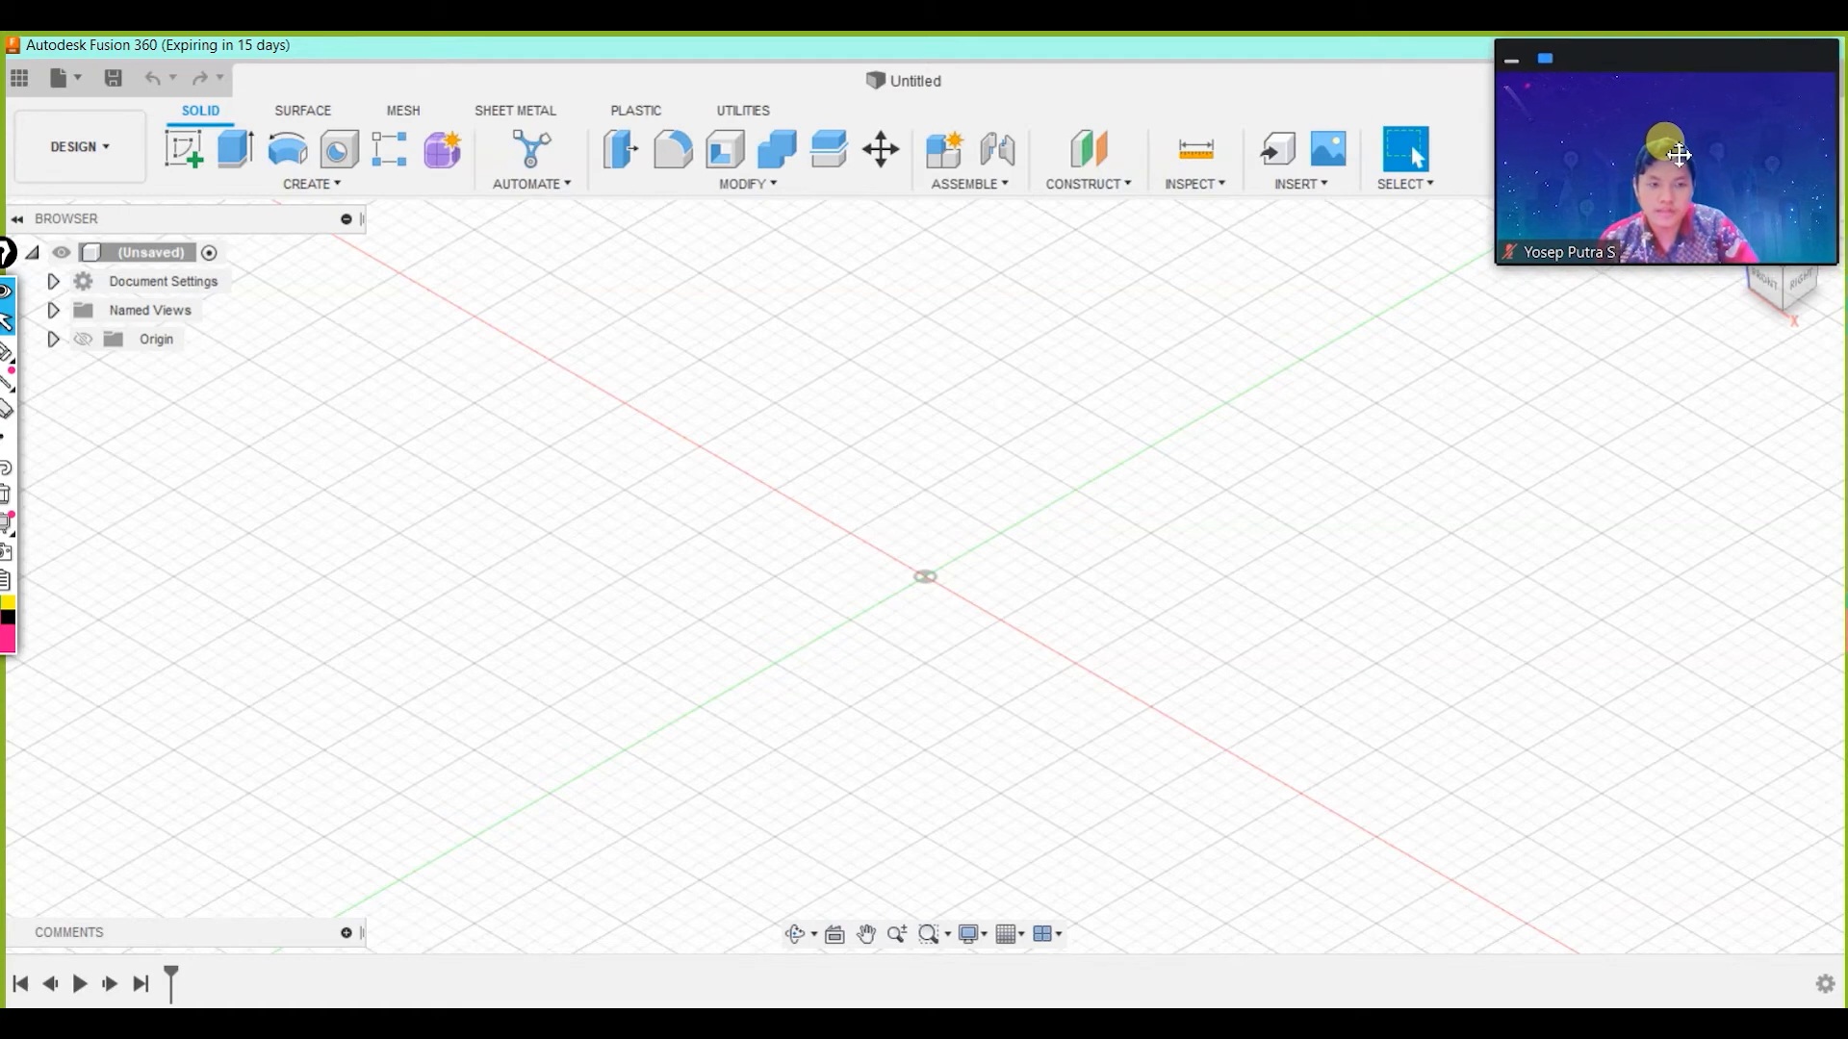
click(21, 86)
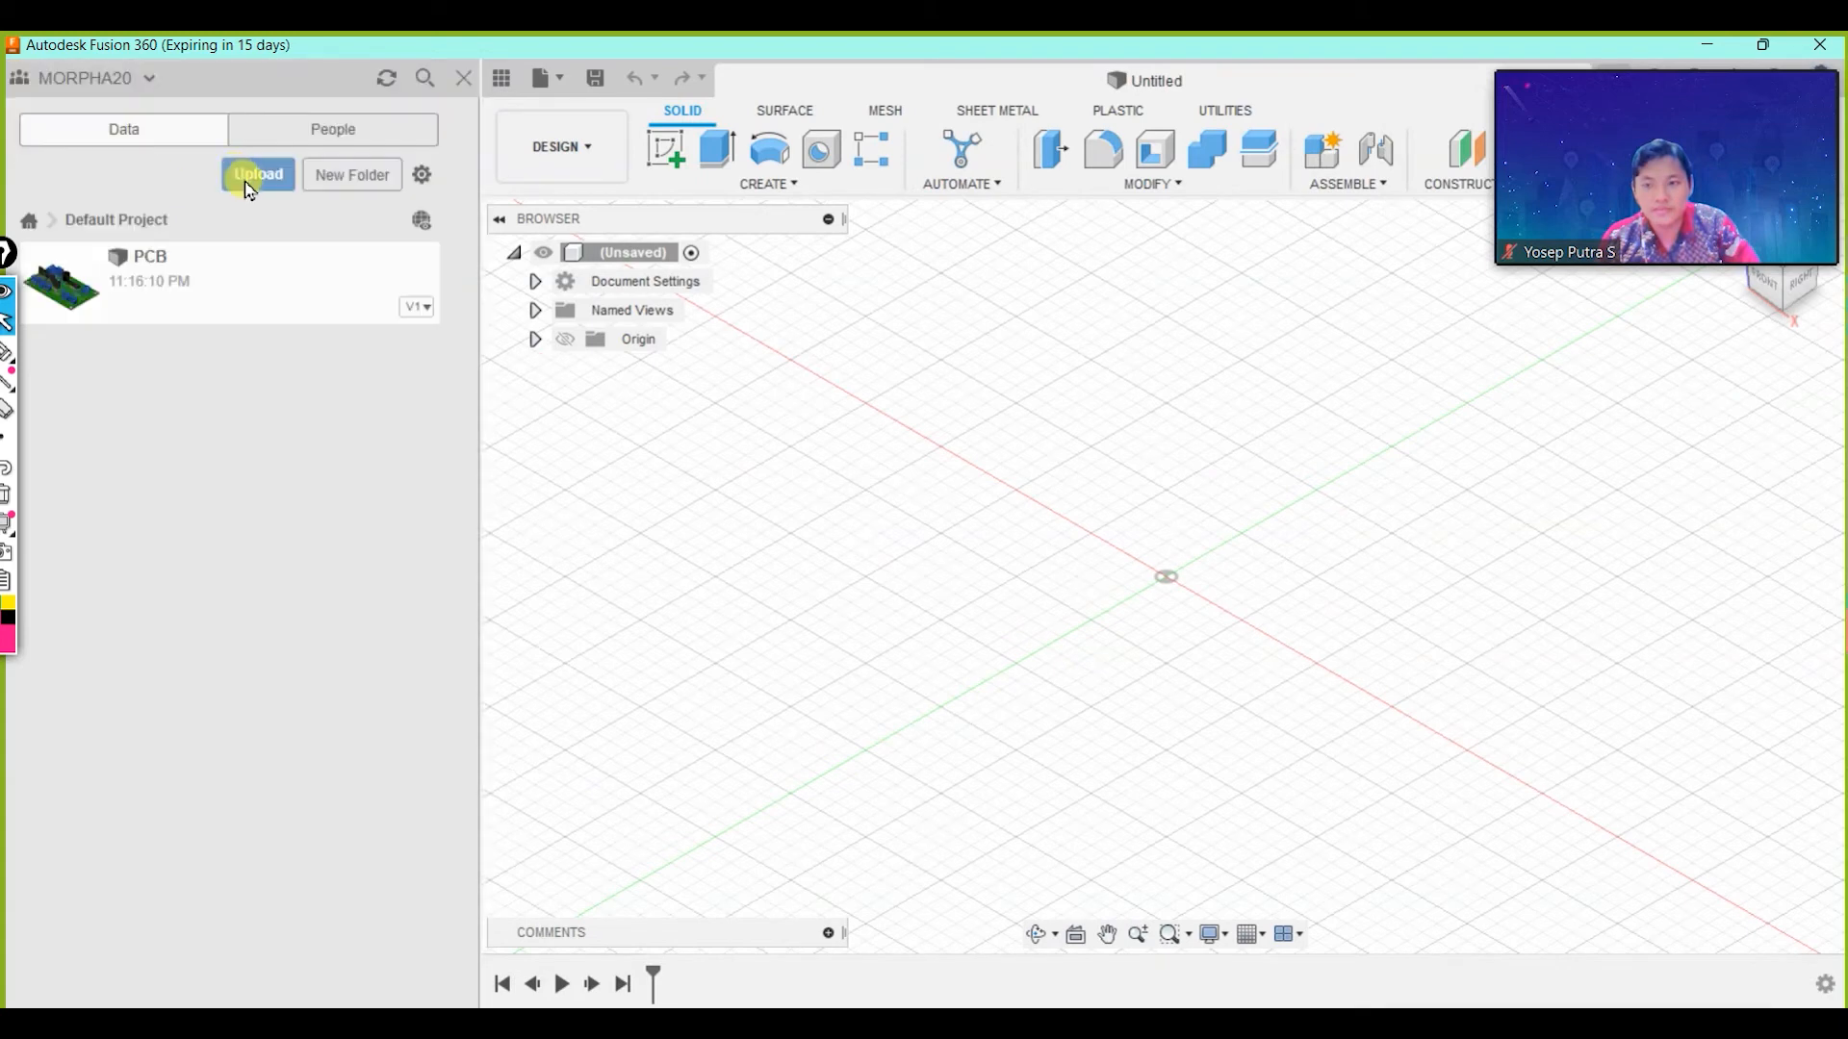
click(32, 231)
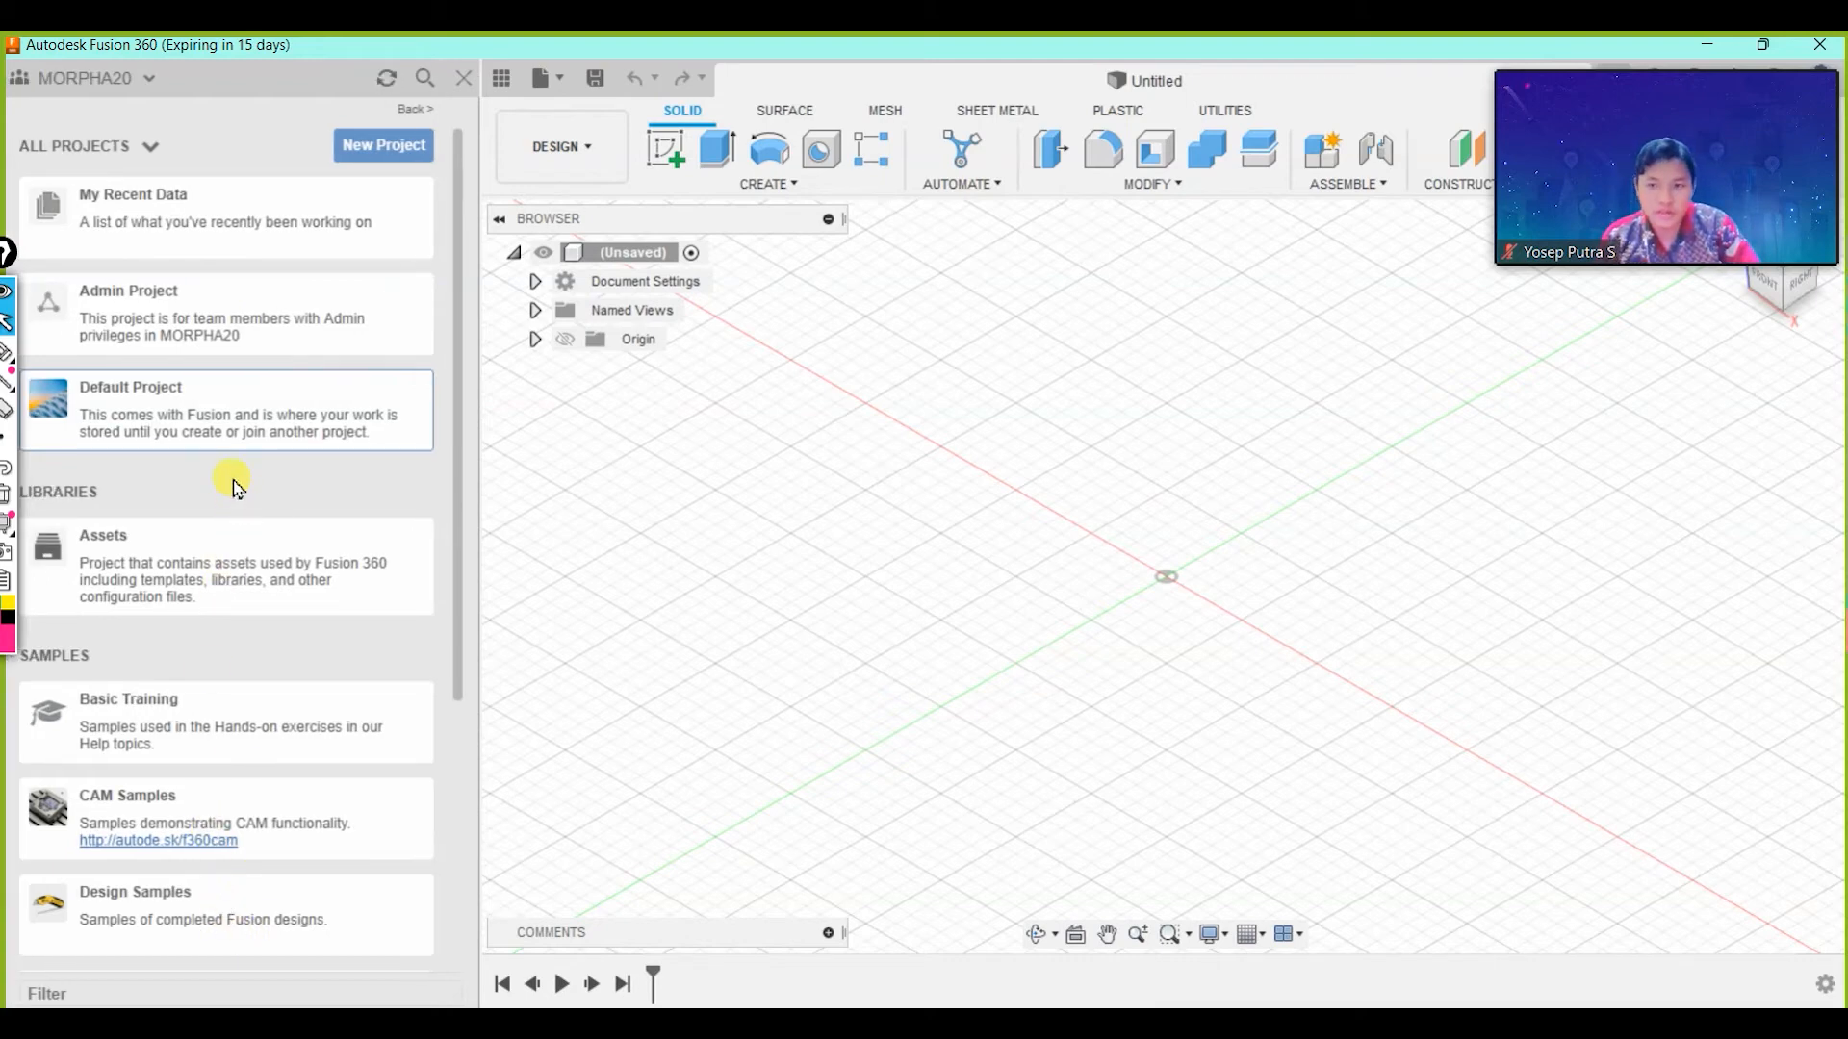
click(170, 423)
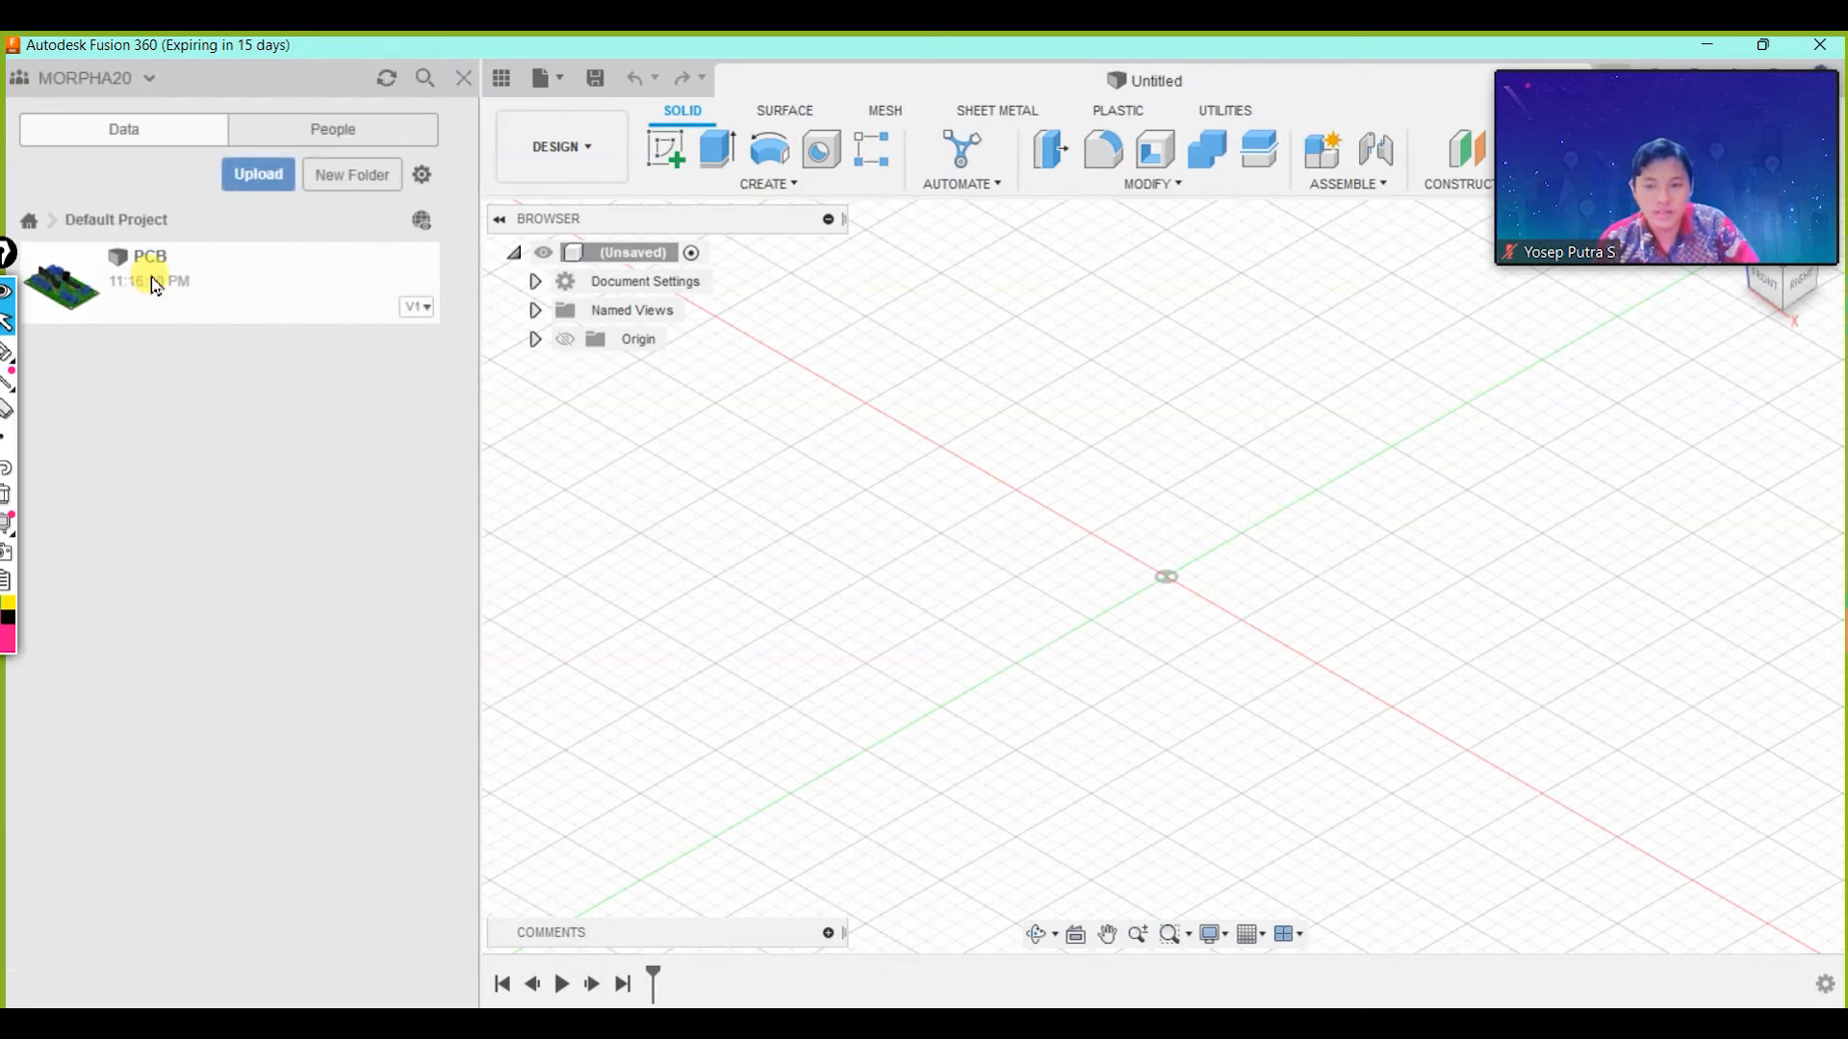
click(216, 289)
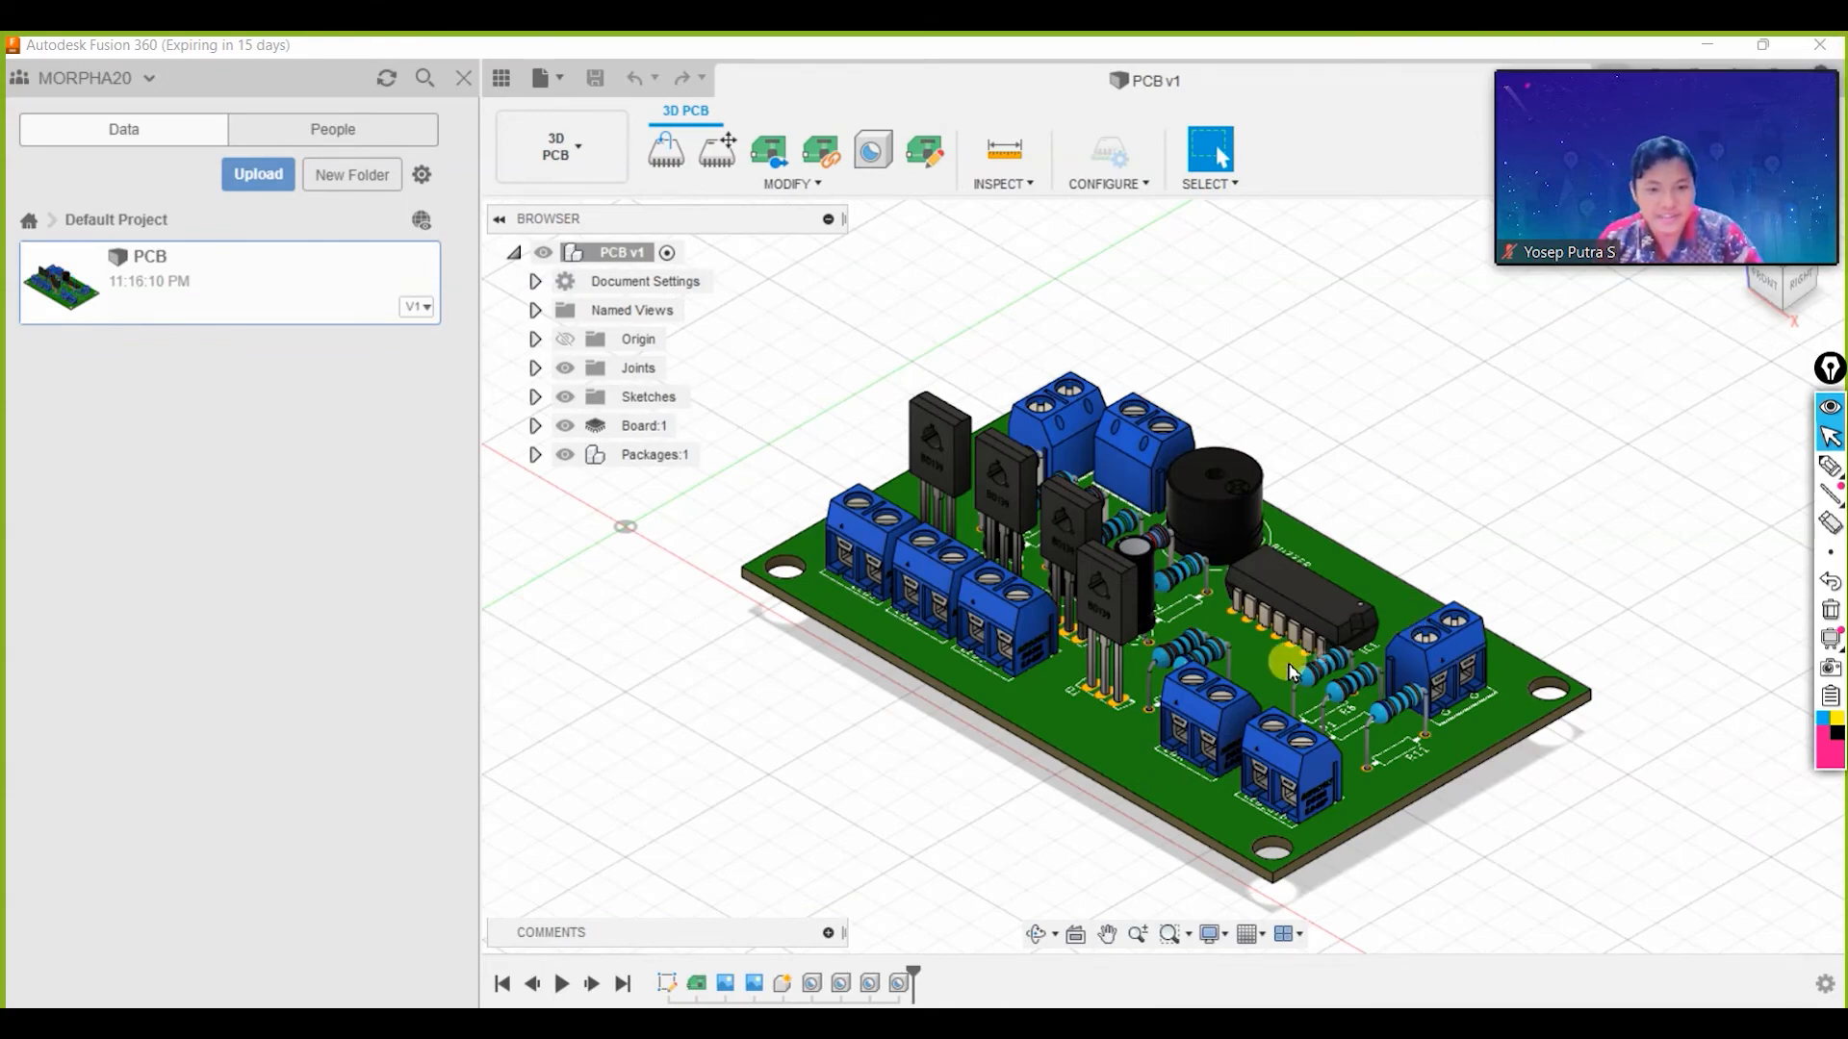
Examine the 3D PCB from above and below, checking the components, solder pads and copper traces.
scroll(1237, 664, down, 3)
scroll(1240, 666, up, 5)
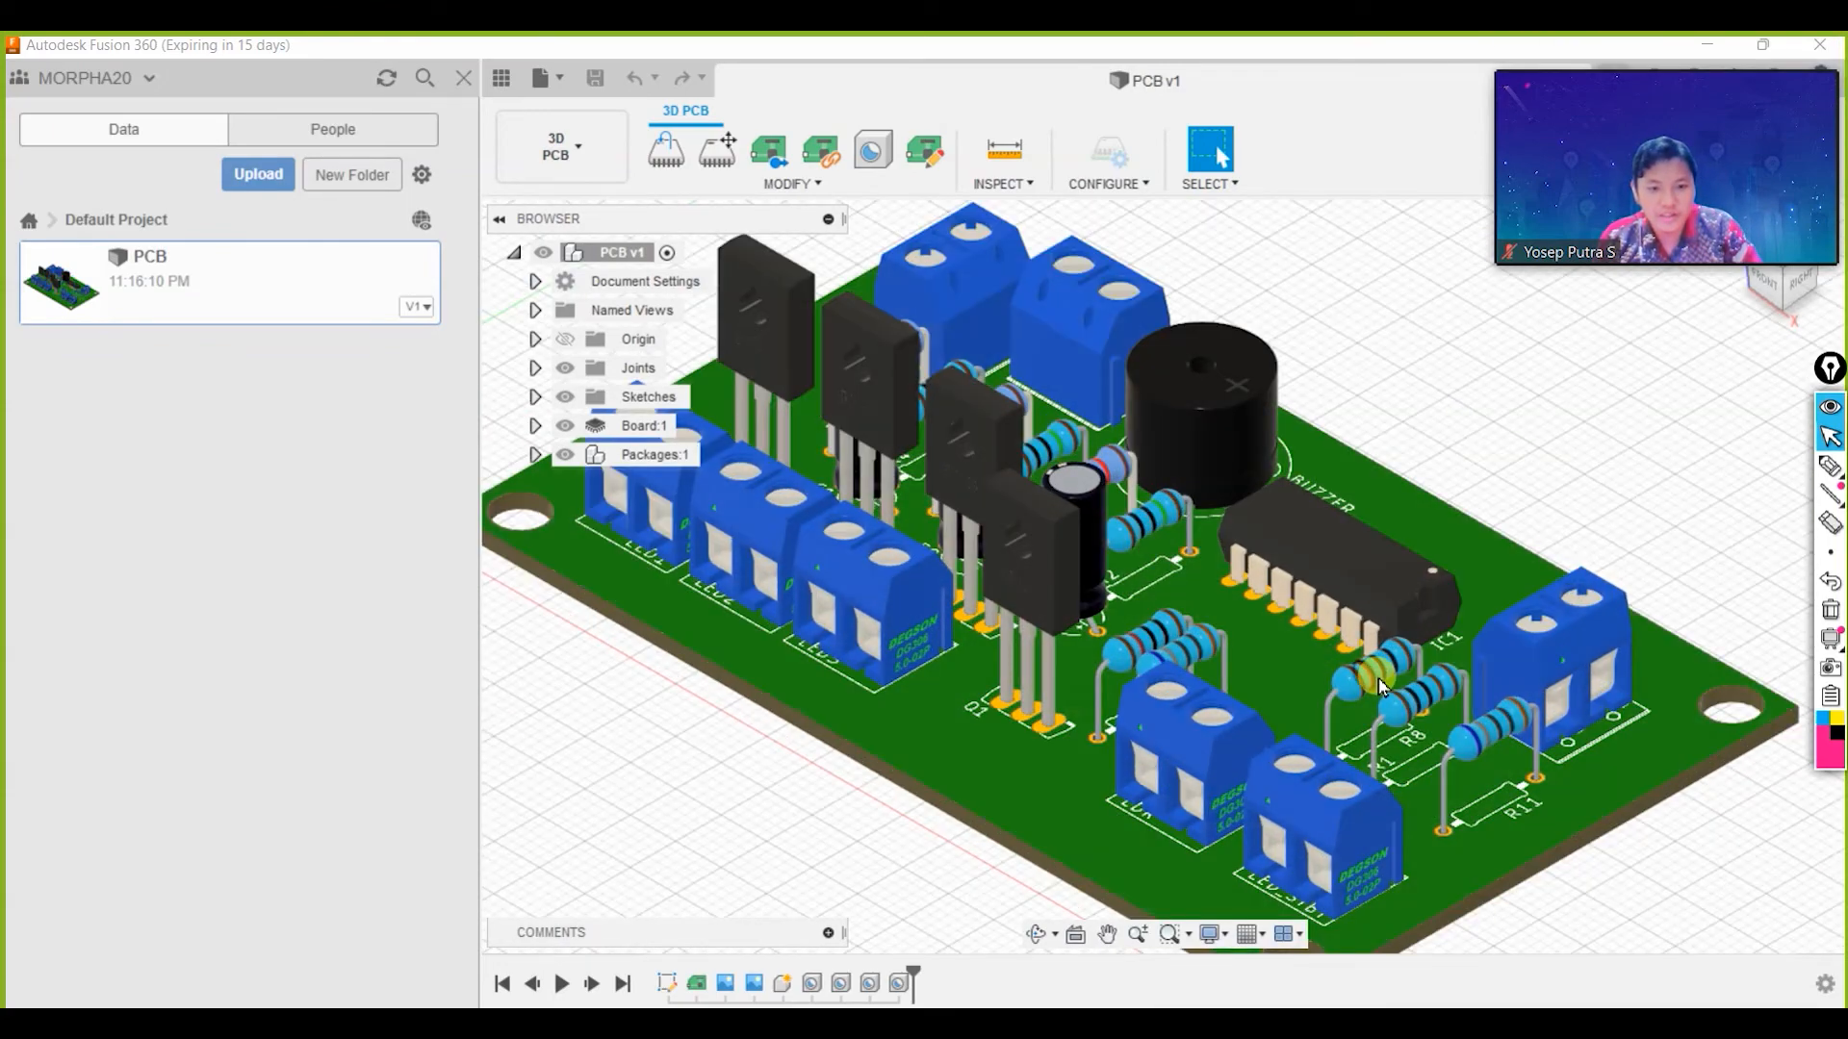
shift+middle_drag(1223, 698, 1282, 429)
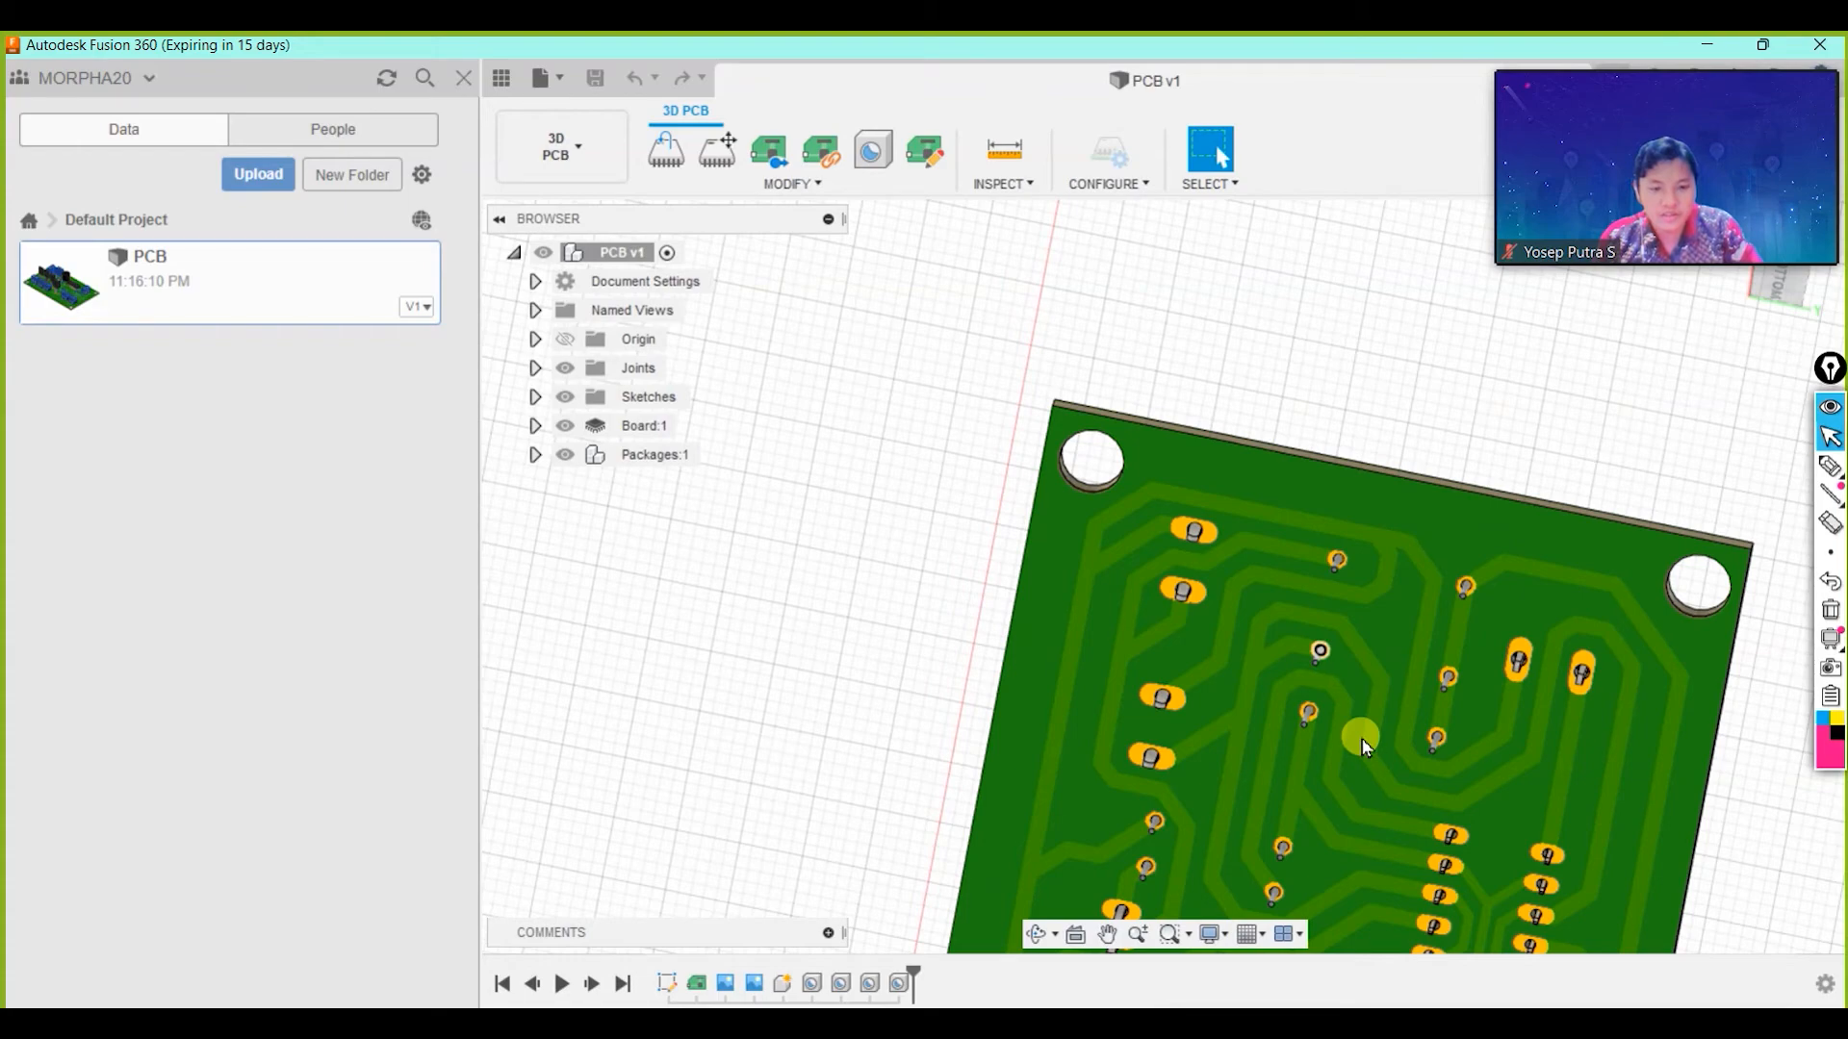
scroll(1167, 518, up, 5)
scroll(1191, 582, down, 5)
middle_drag(846, 425, 819, 371)
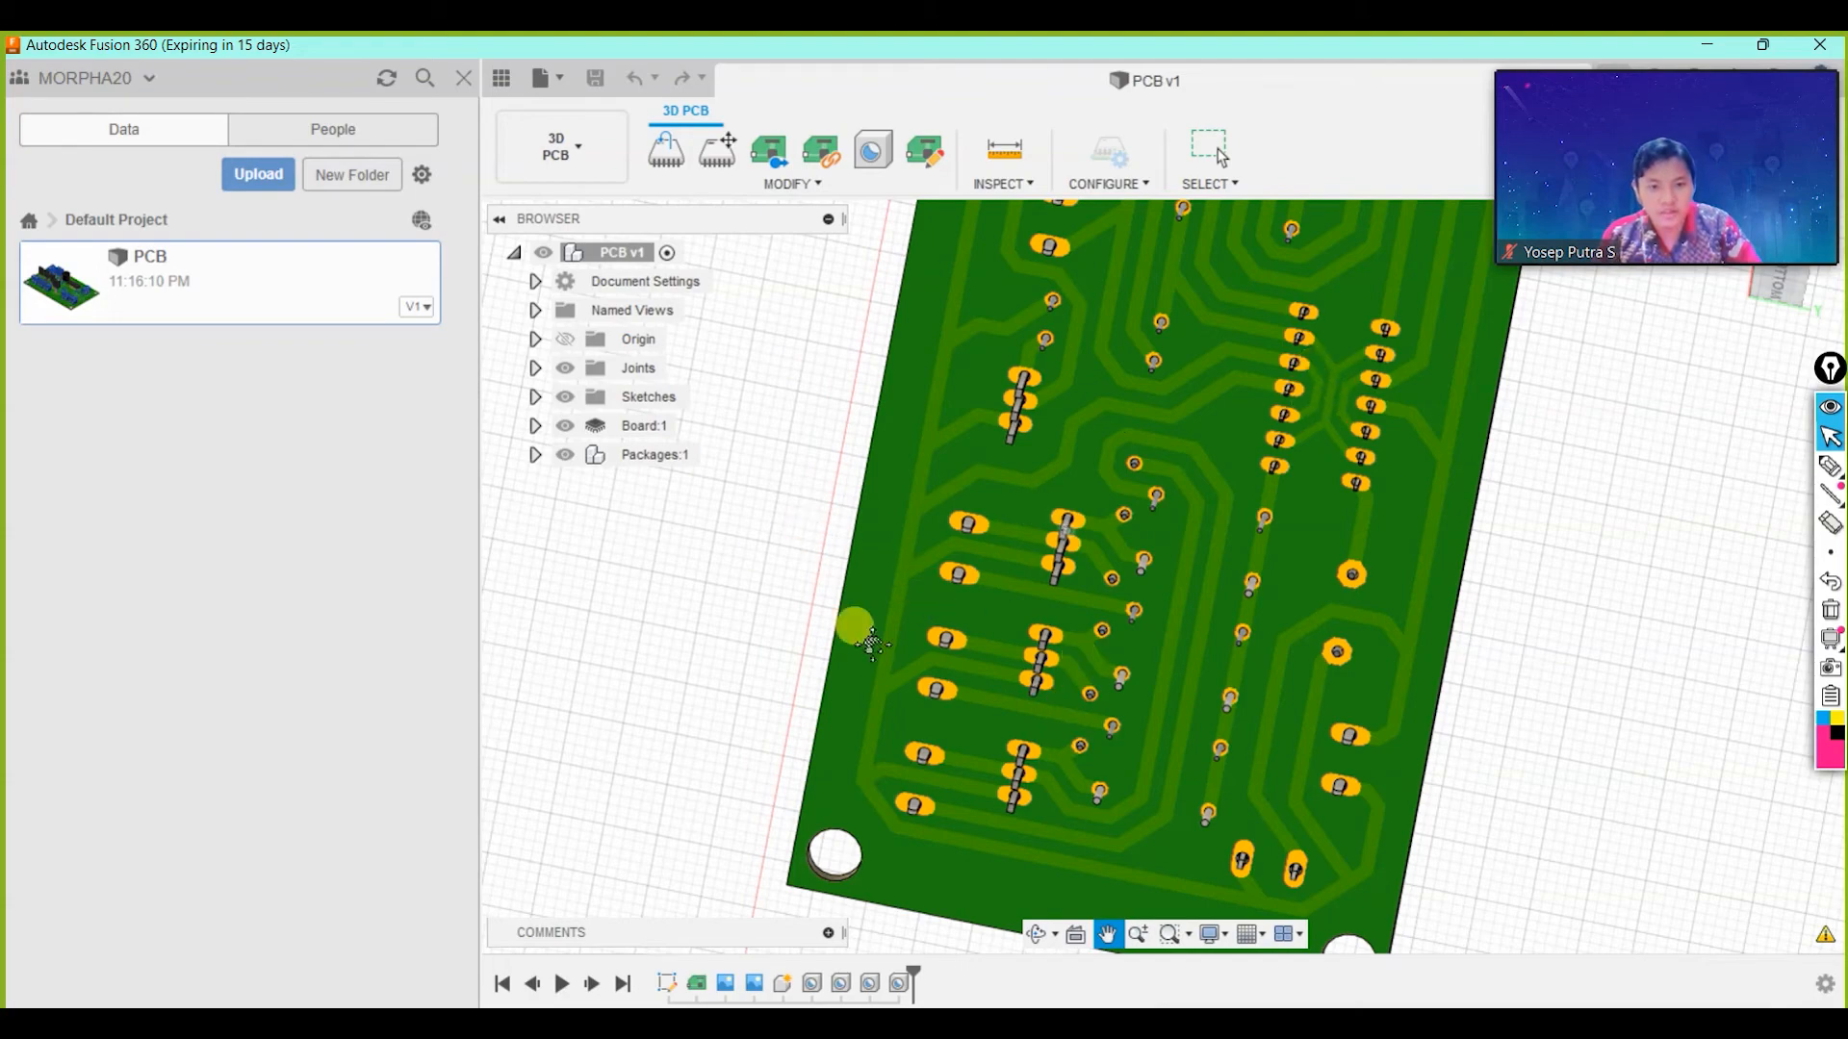
shift+middle_drag(1307, 370, 1001, 384)
scroll(1182, 426, up, 2)
scroll(1314, 468, up, 2)
scroll(1312, 469, down, 4)
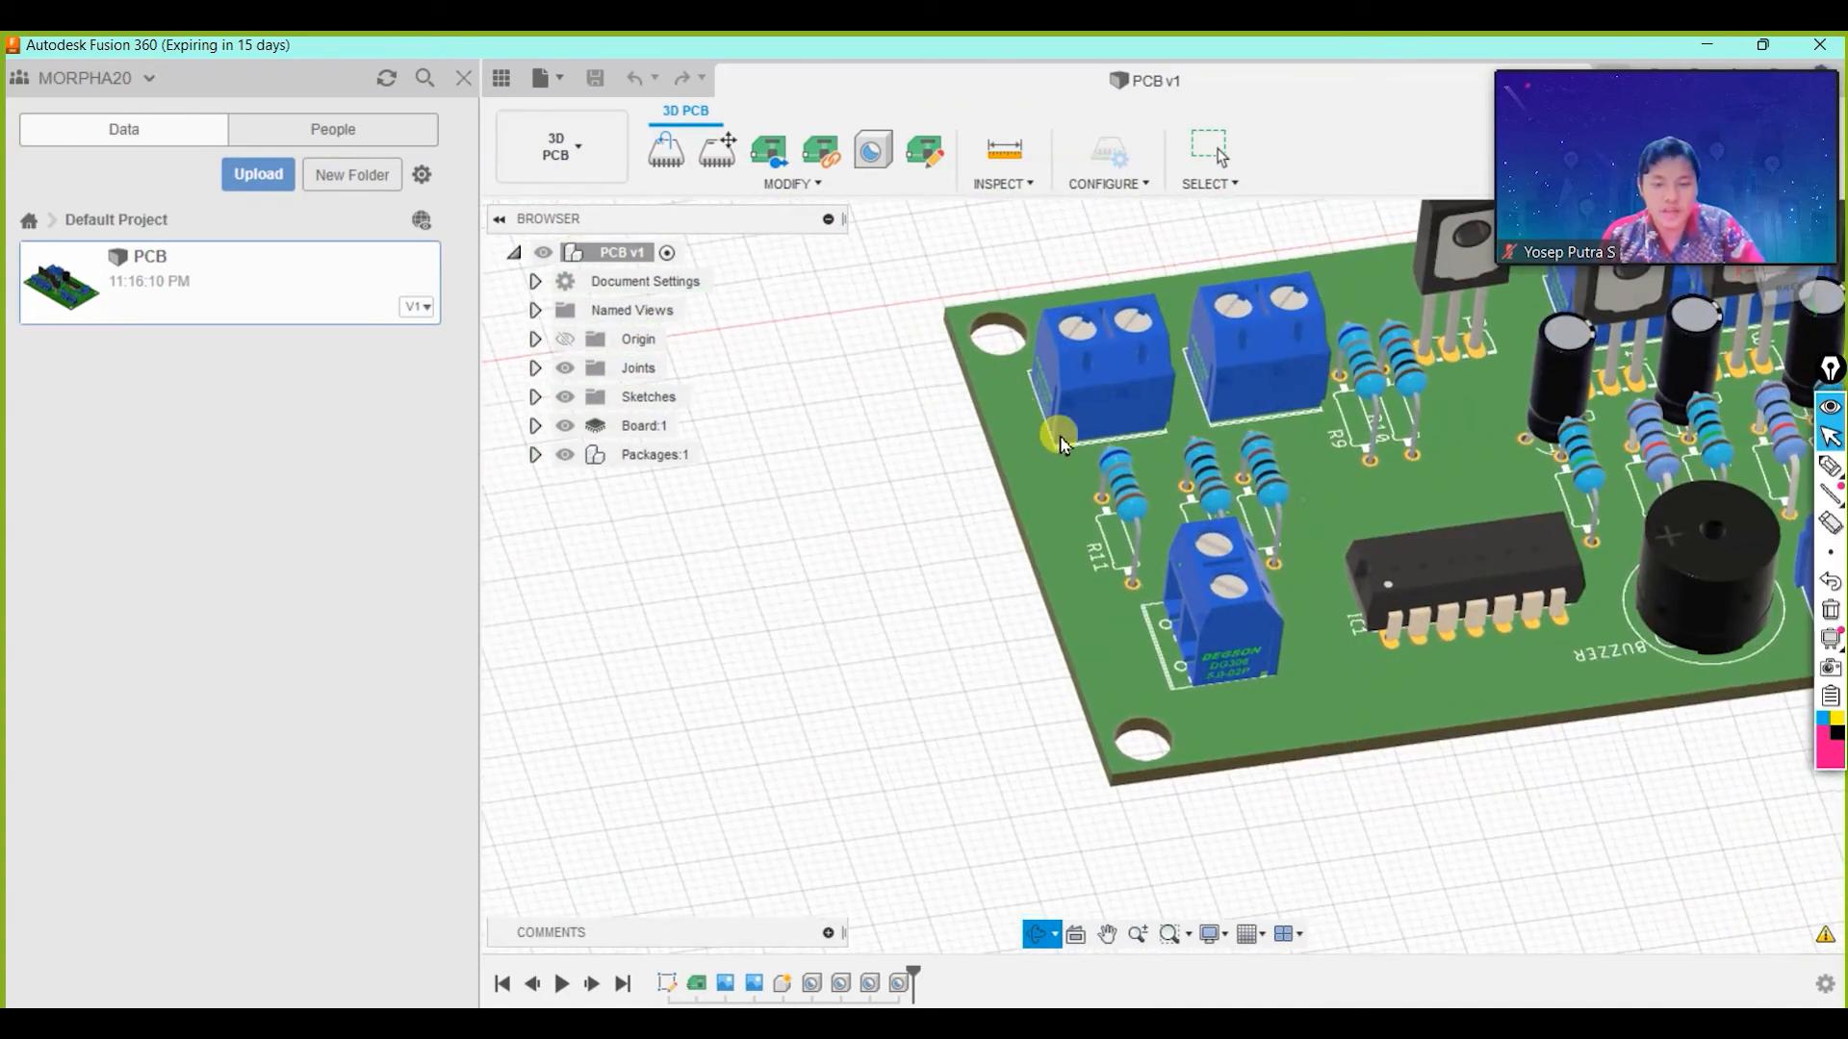
scroll(1146, 510, up, 3)
scroll(1145, 508, down, 5)
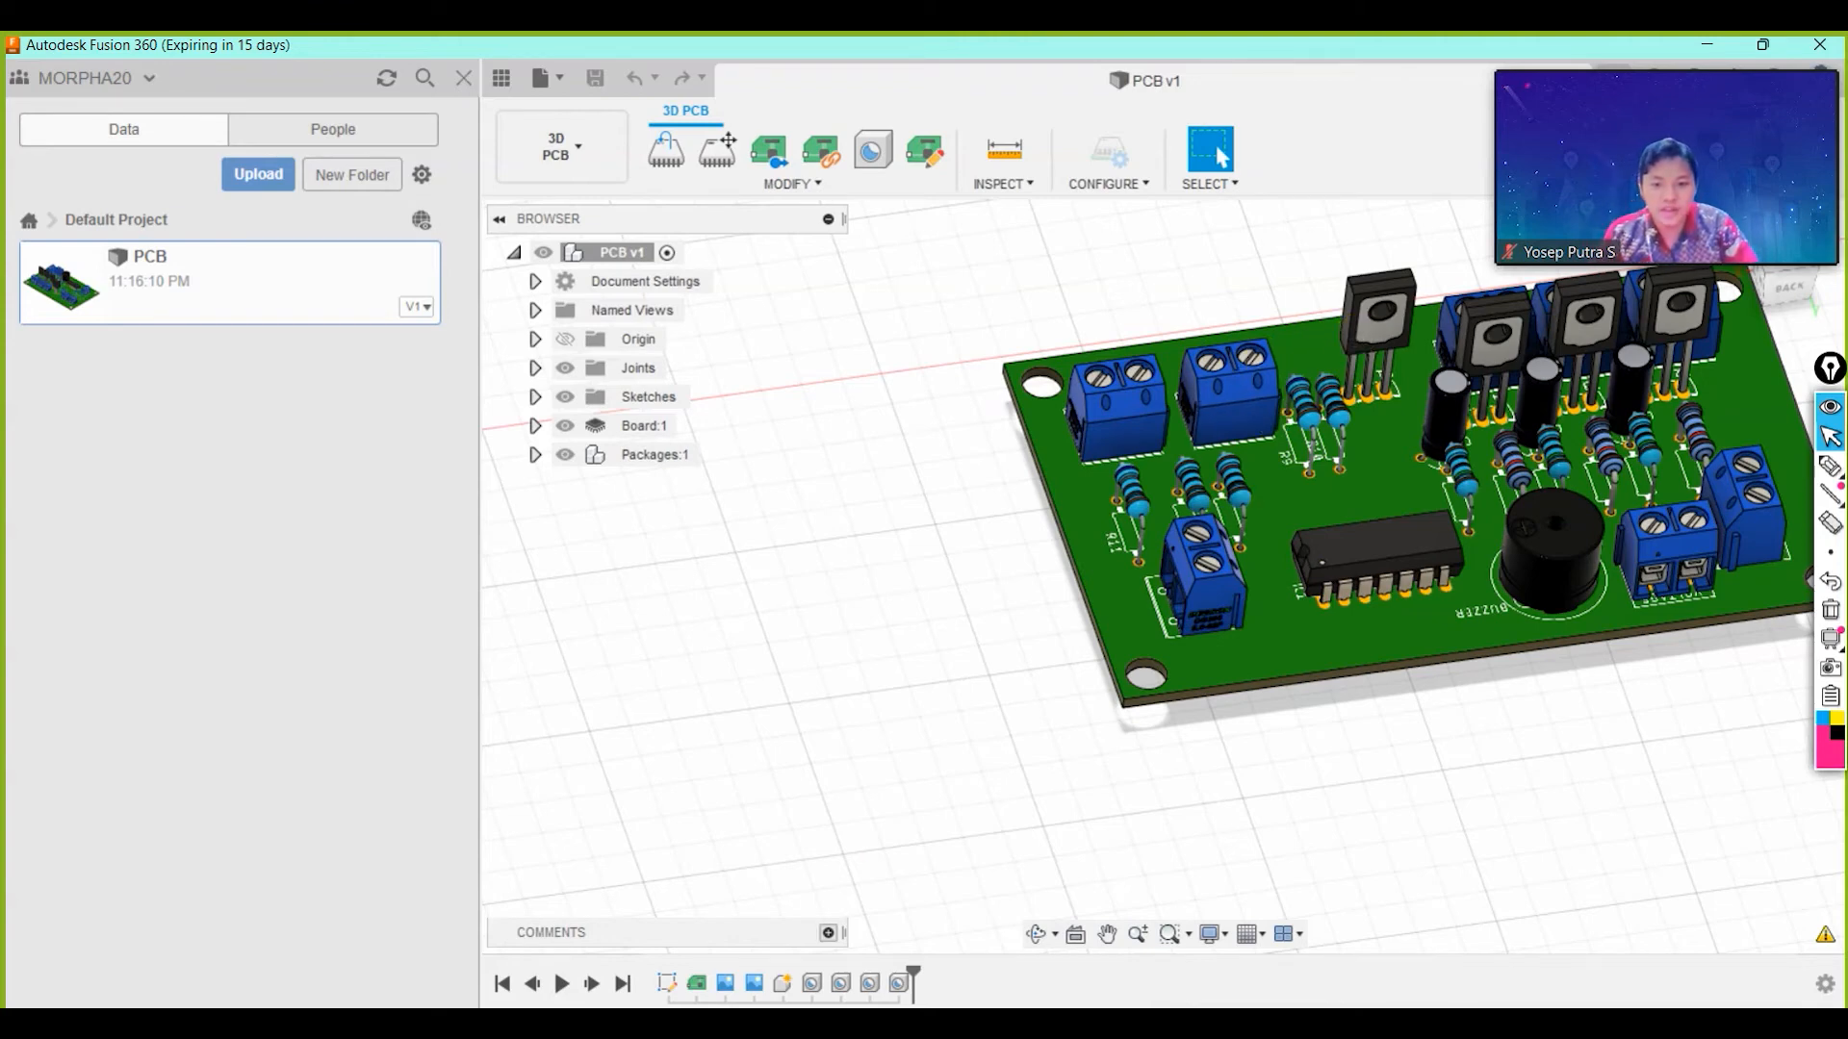
Switch back to the EAGLE board and close the Sync to Fusion 360 dialog.
mouse_move(725, 962)
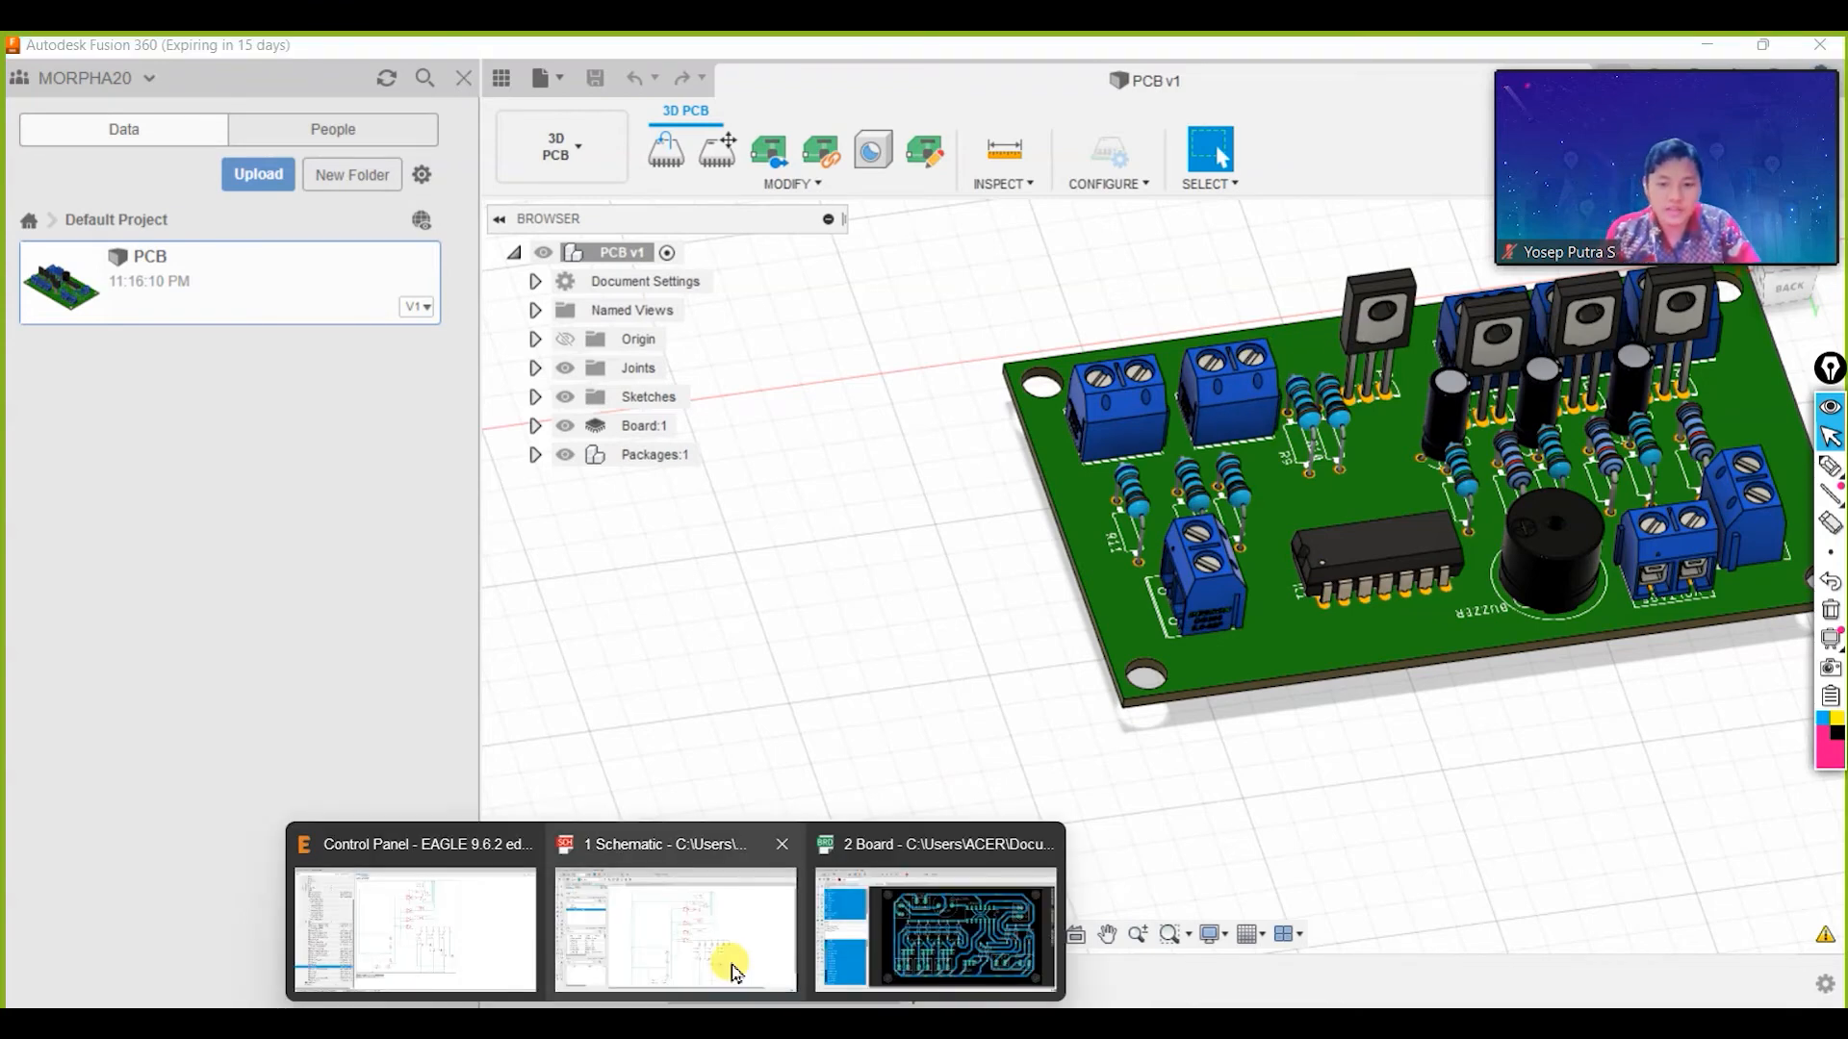
click(886, 929)
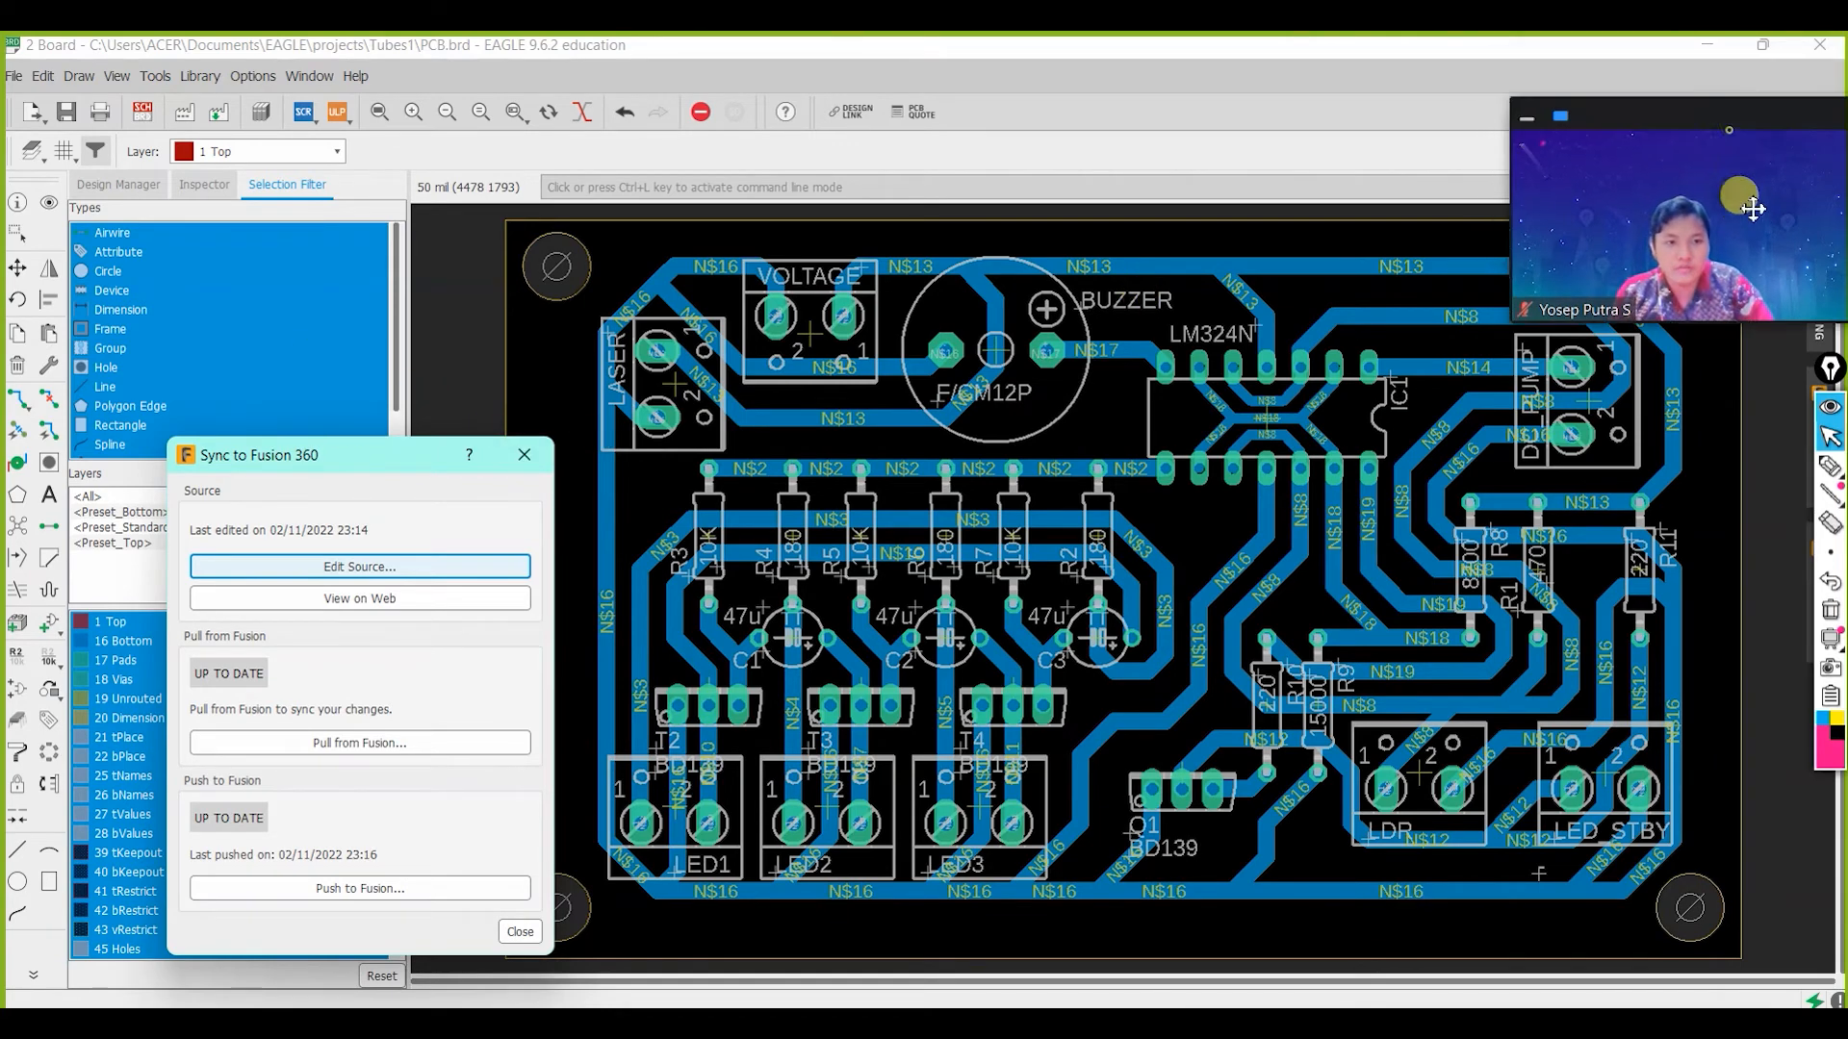
click(1708, 56)
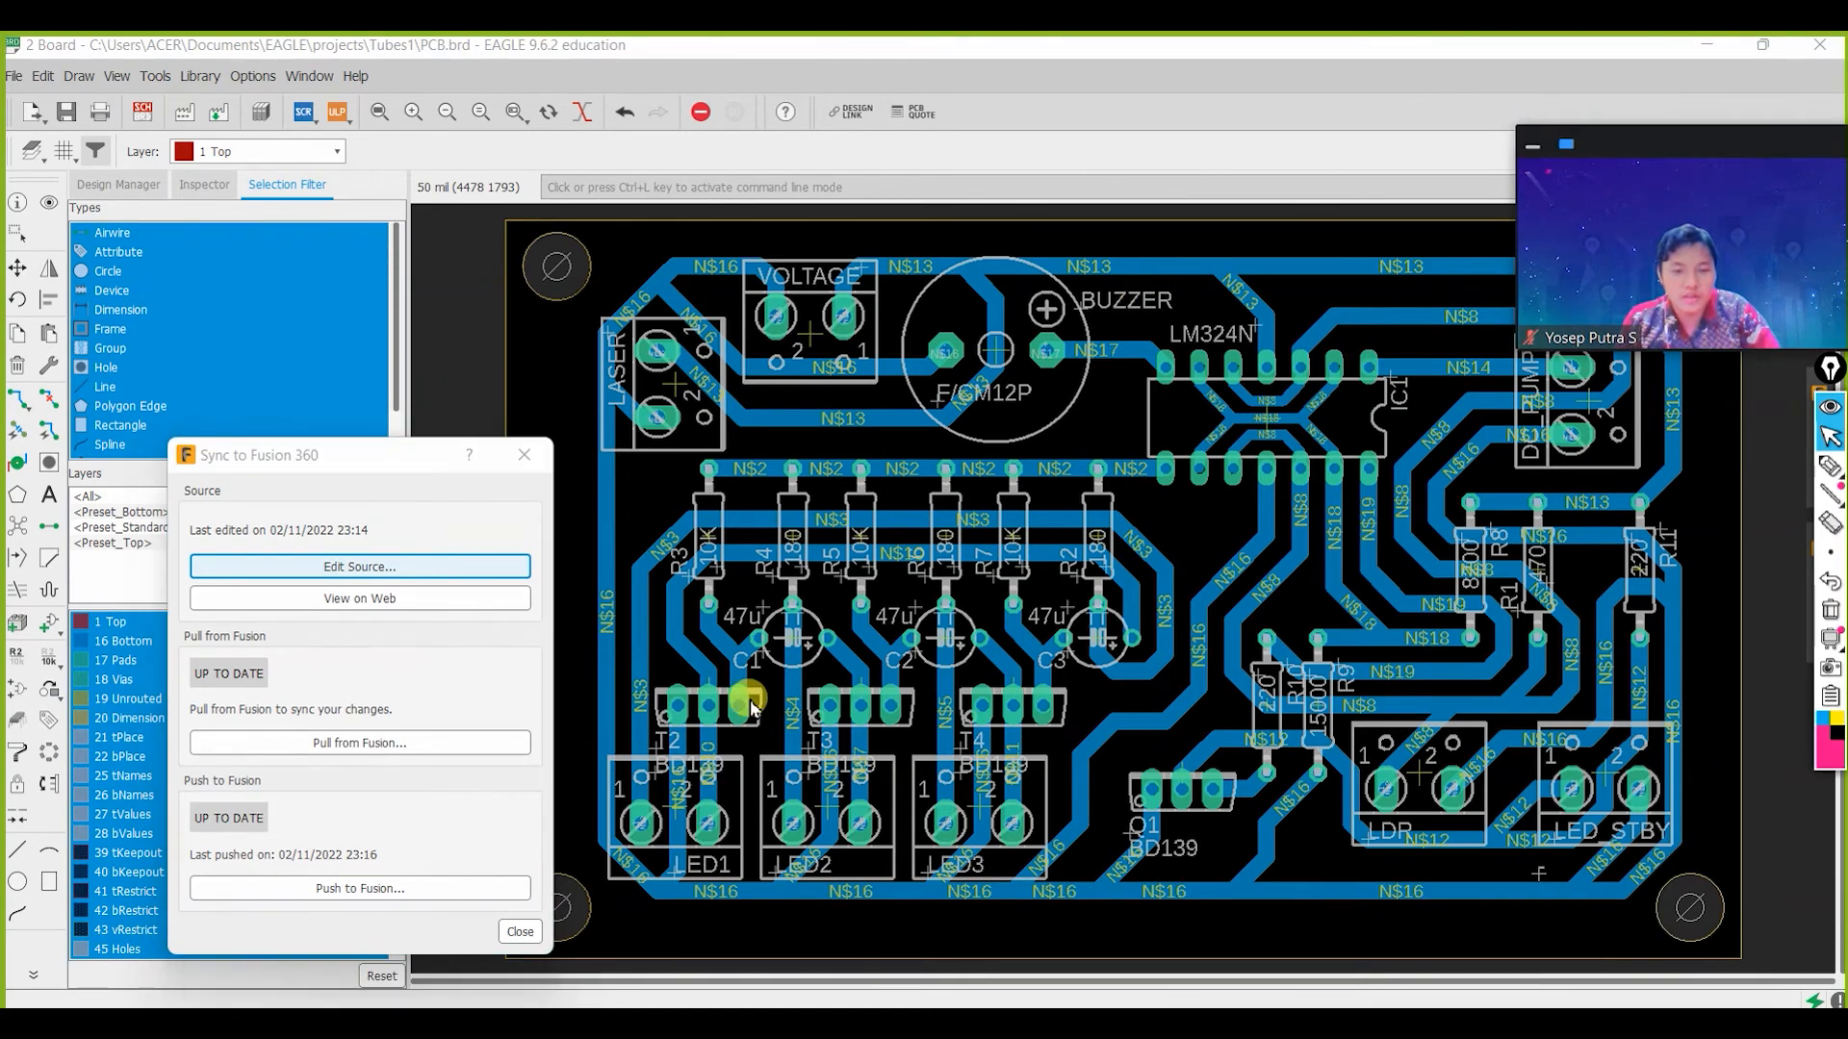
click(519, 932)
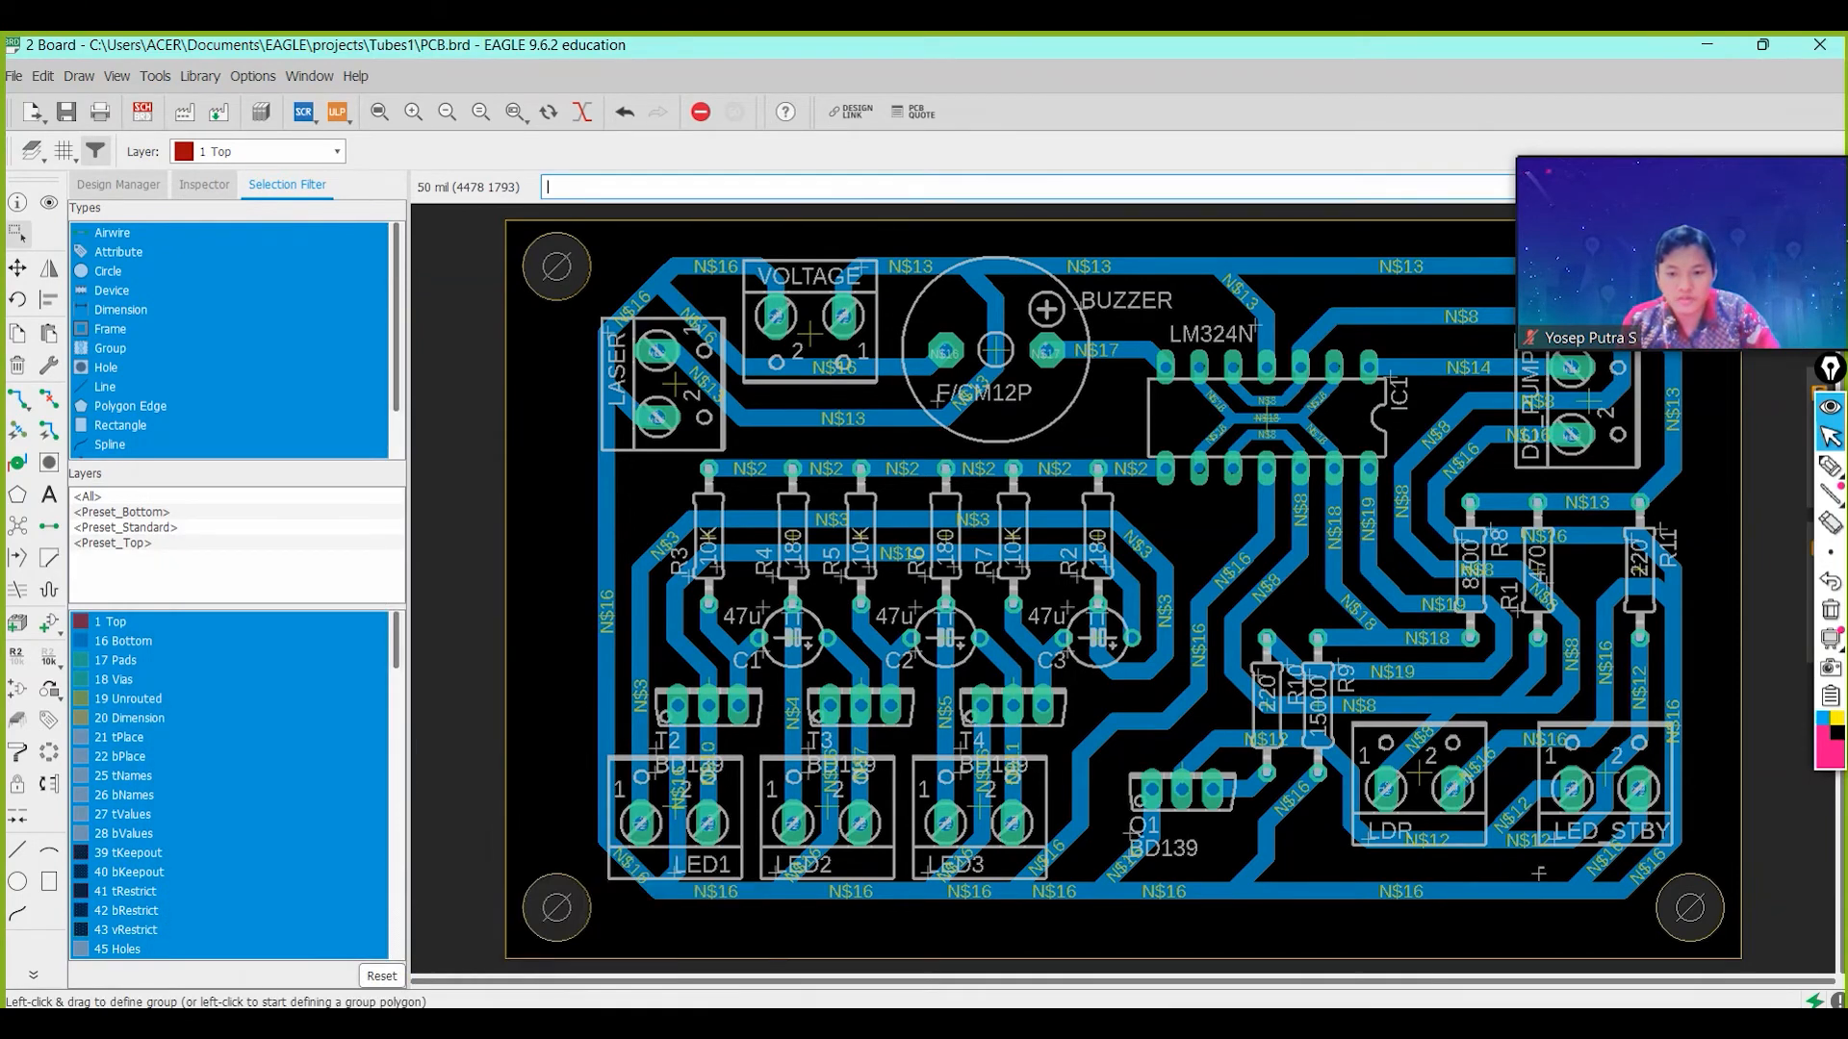
Switch to Fusion 360 and inspect the colour bands of resistors R9, R10, R11 and their neighbours up close.
click(777, 1026)
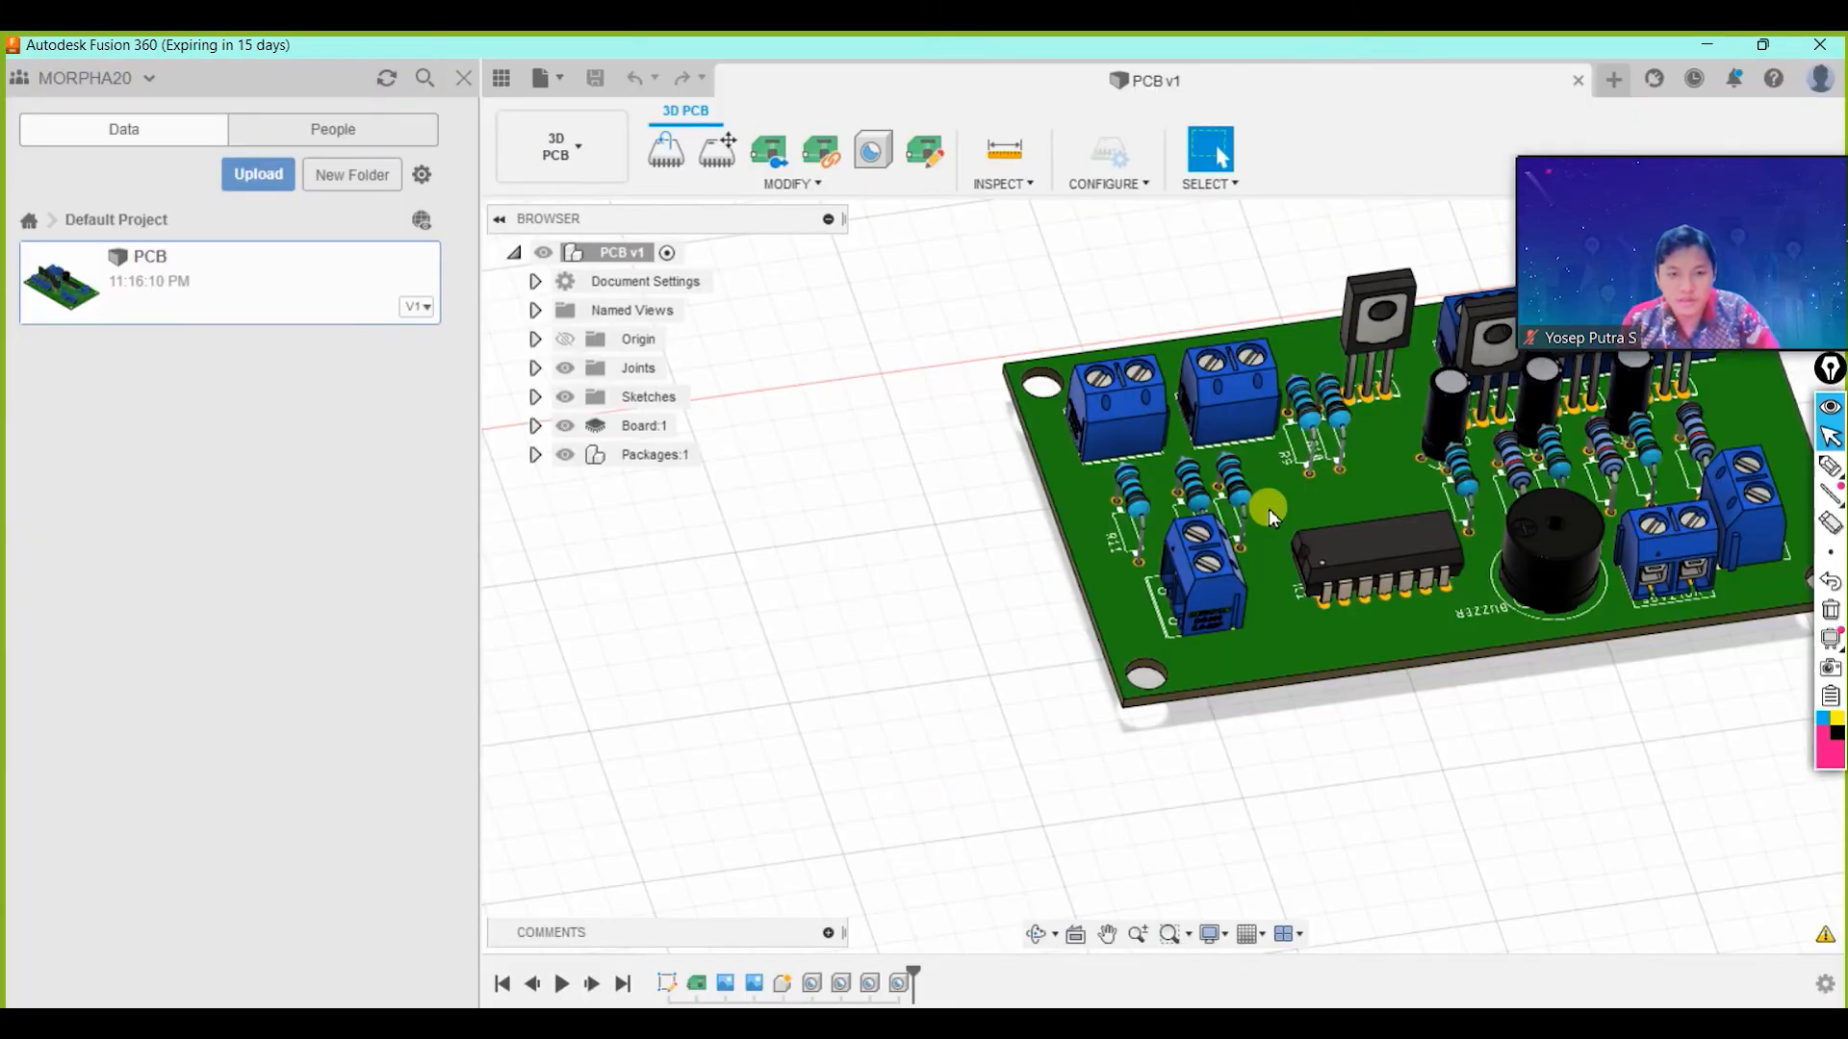
click(1110, 937)
key(Escape)
click(1108, 934)
drag(1160, 551, 731, 707)
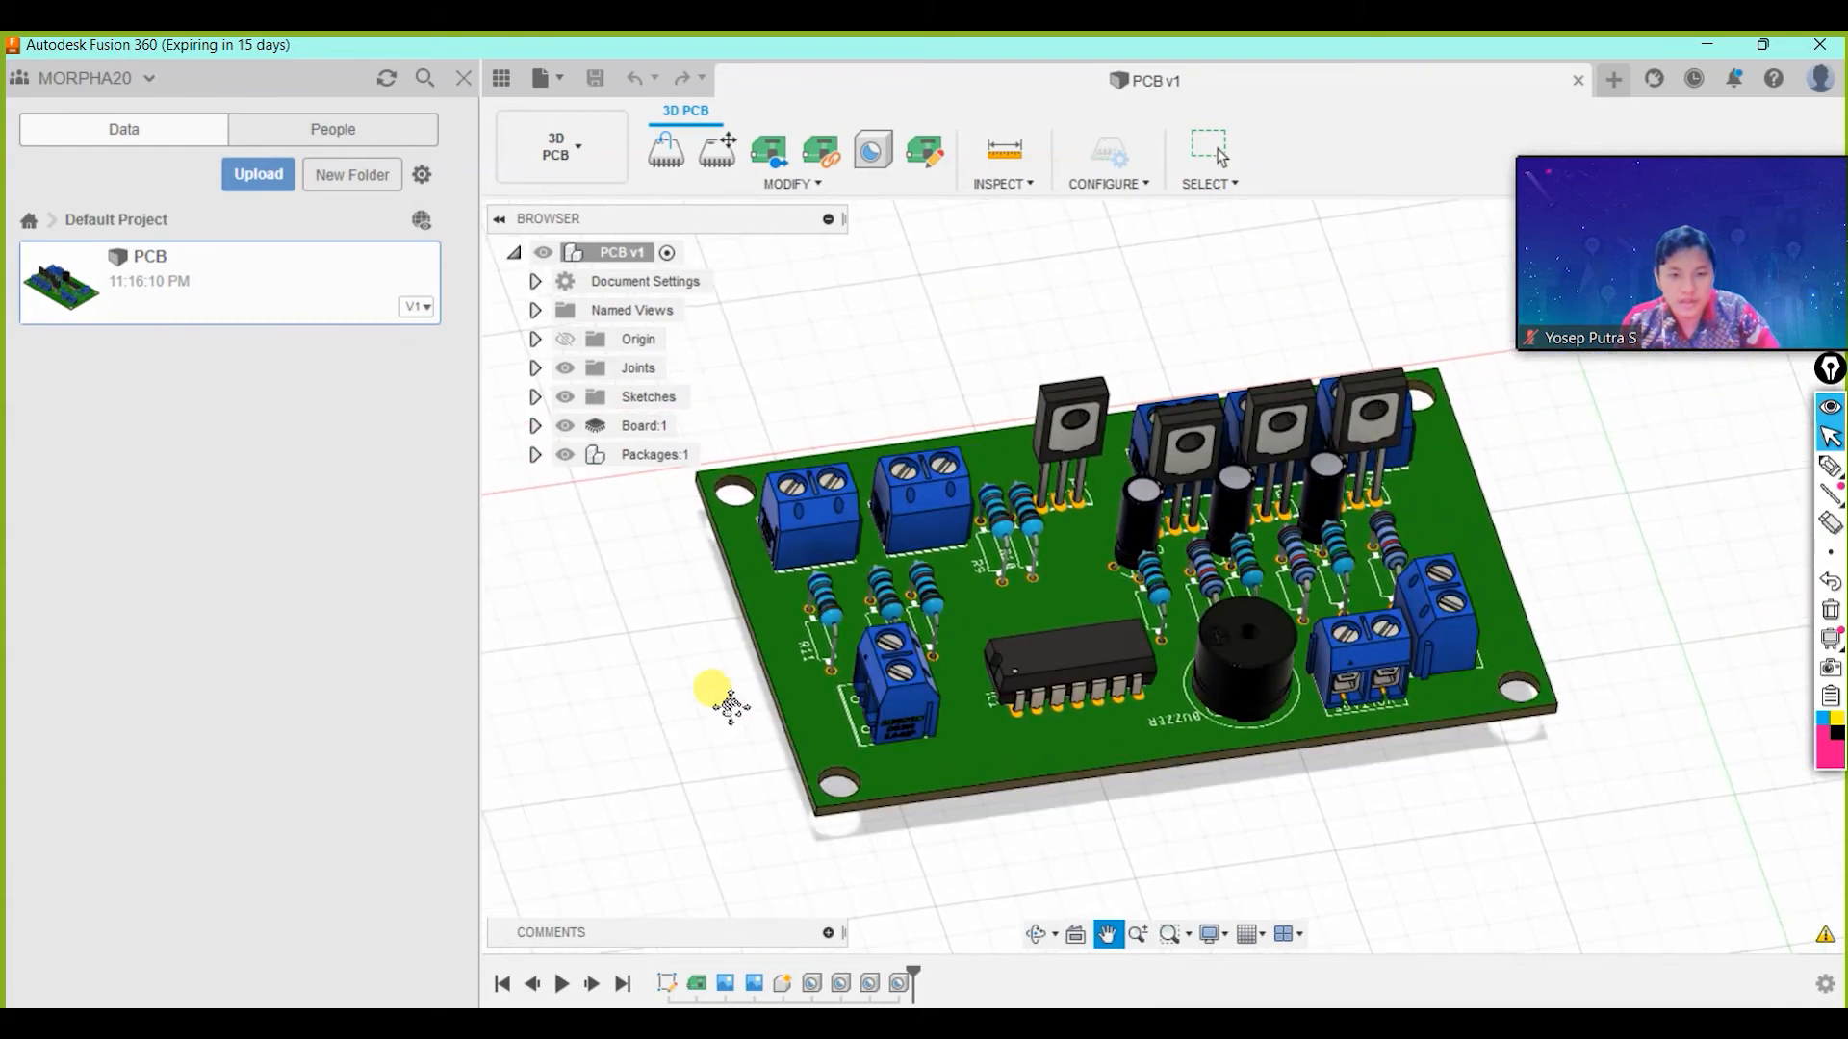
scroll(1026, 554, down, 3)
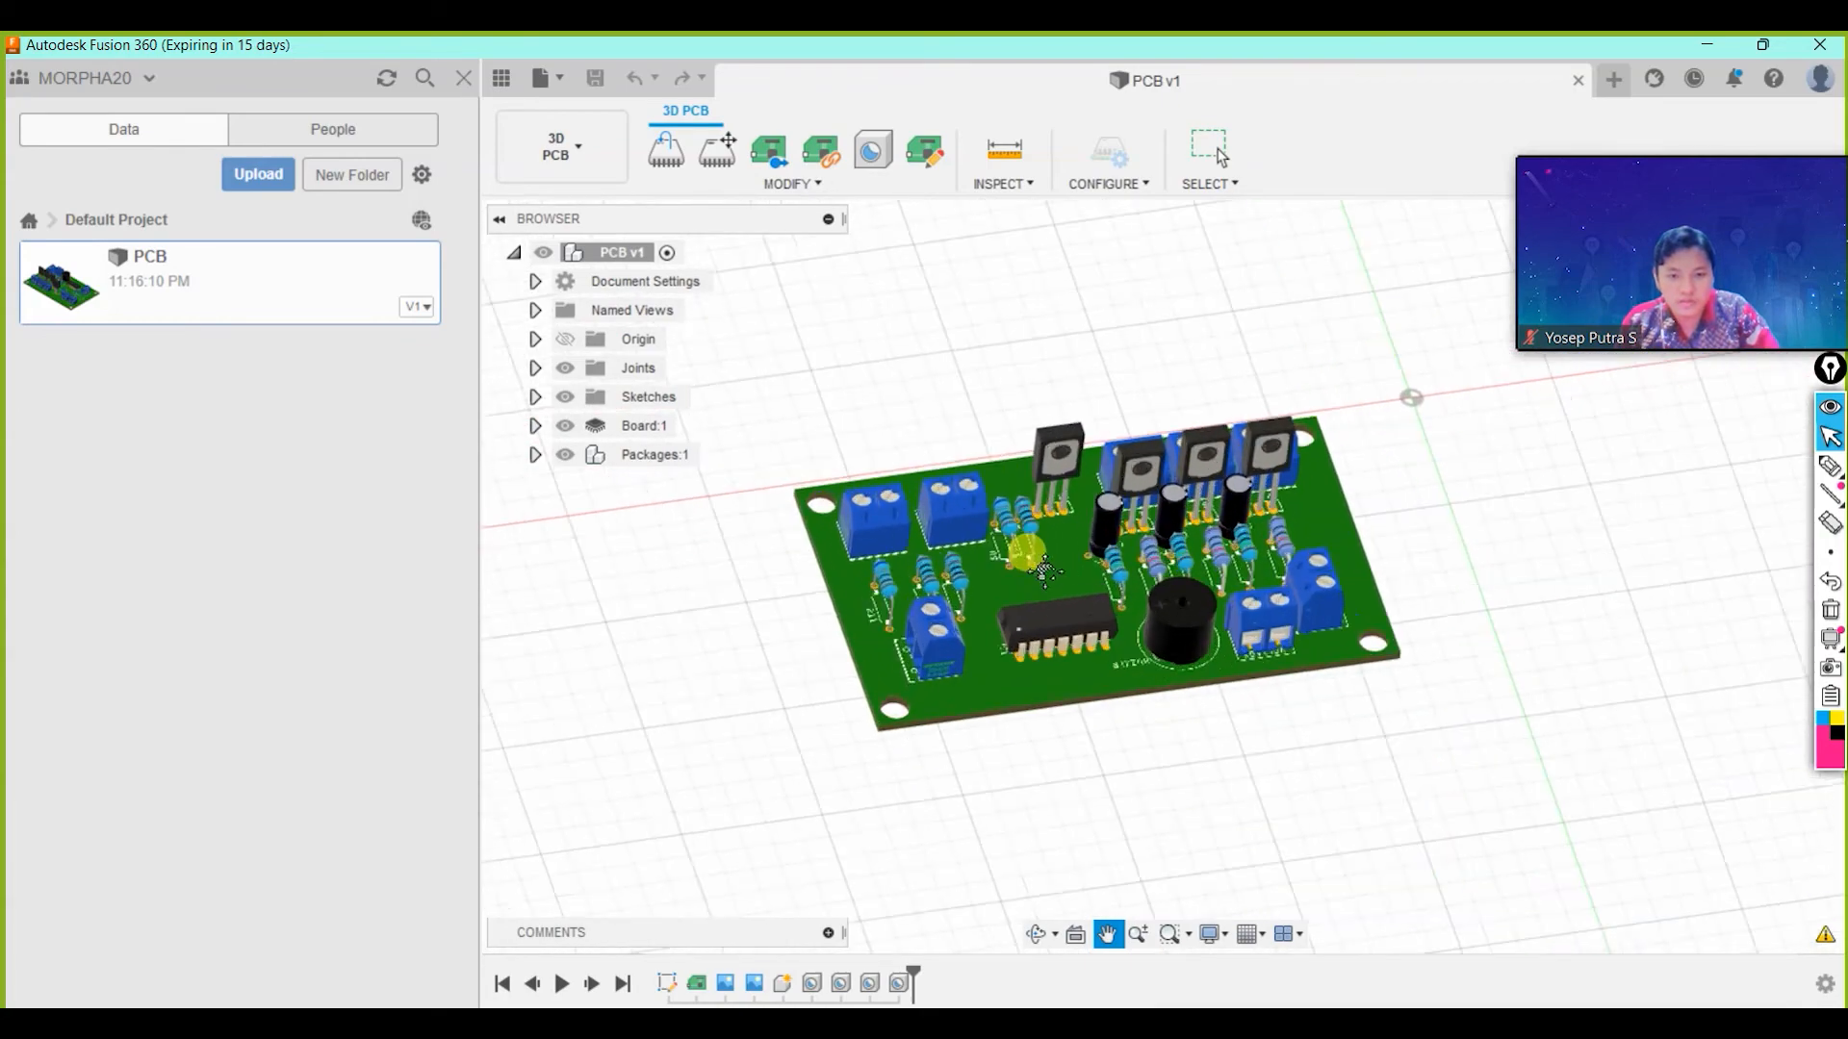
scroll(1044, 570, up, 6)
scroll(961, 458, up, 2)
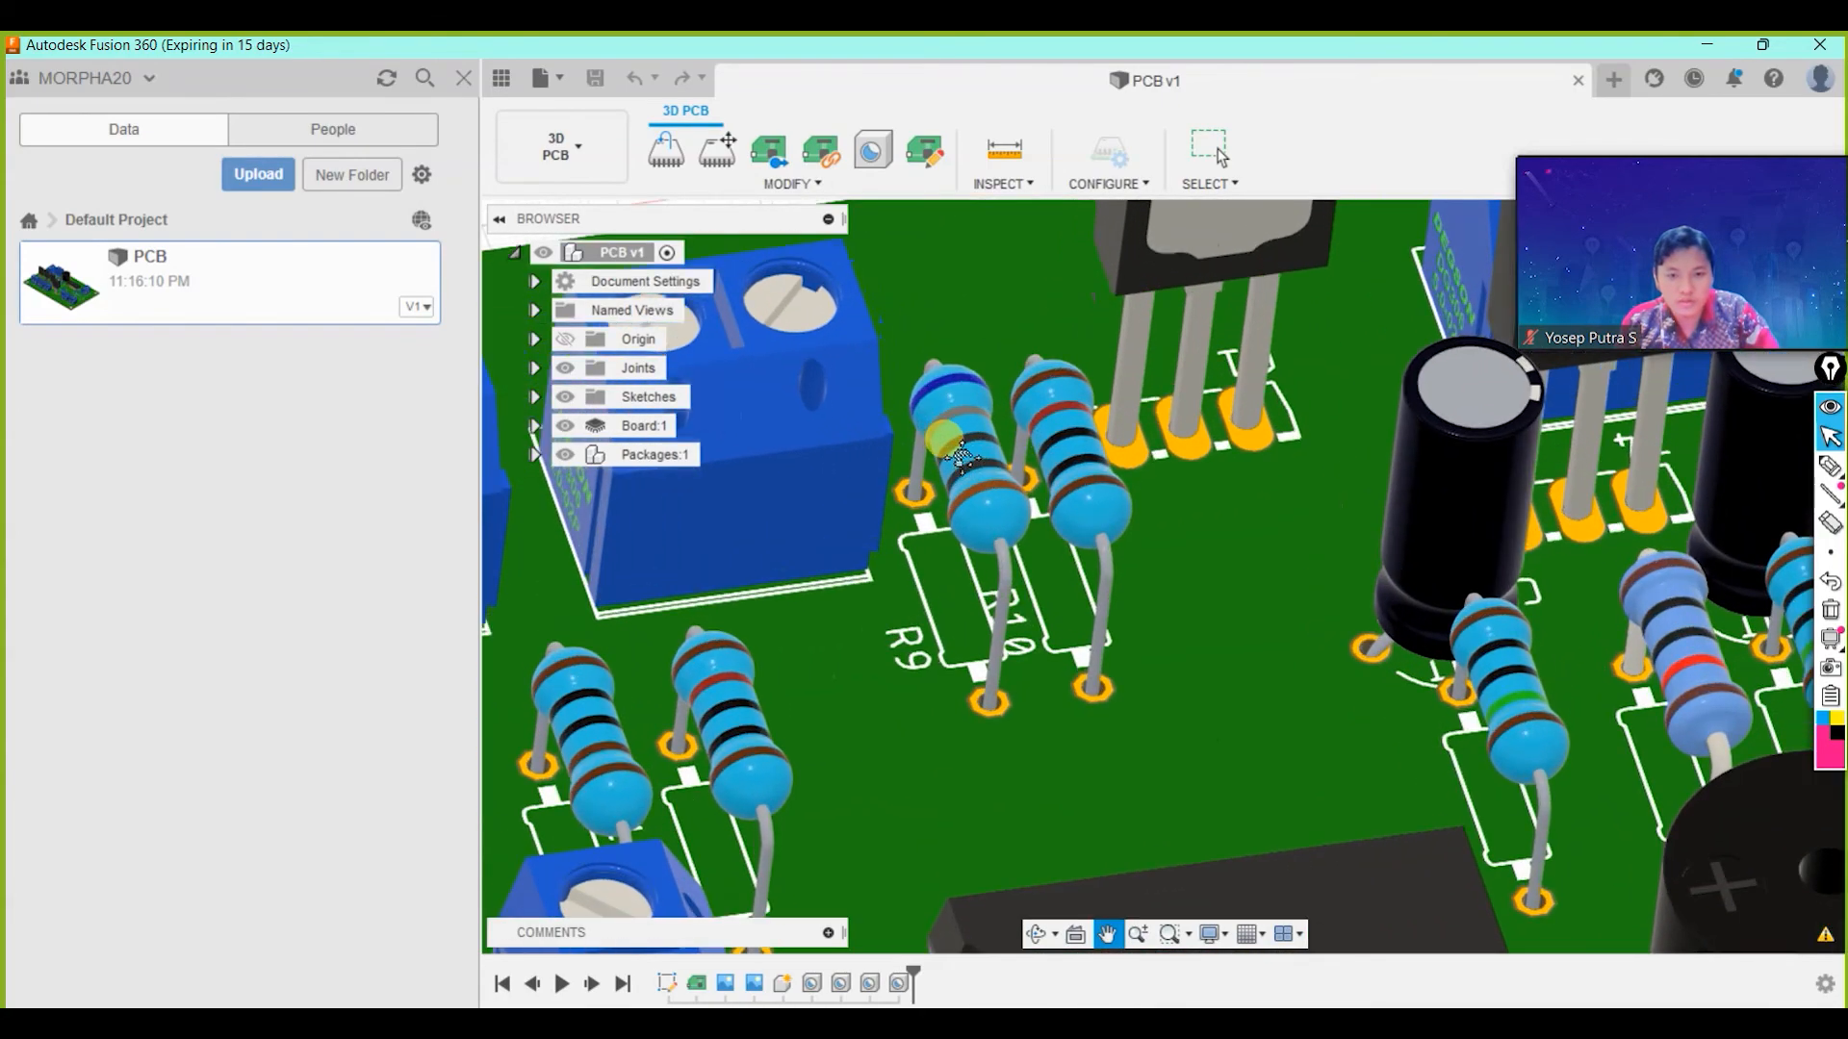
scroll(960, 457, down, 2)
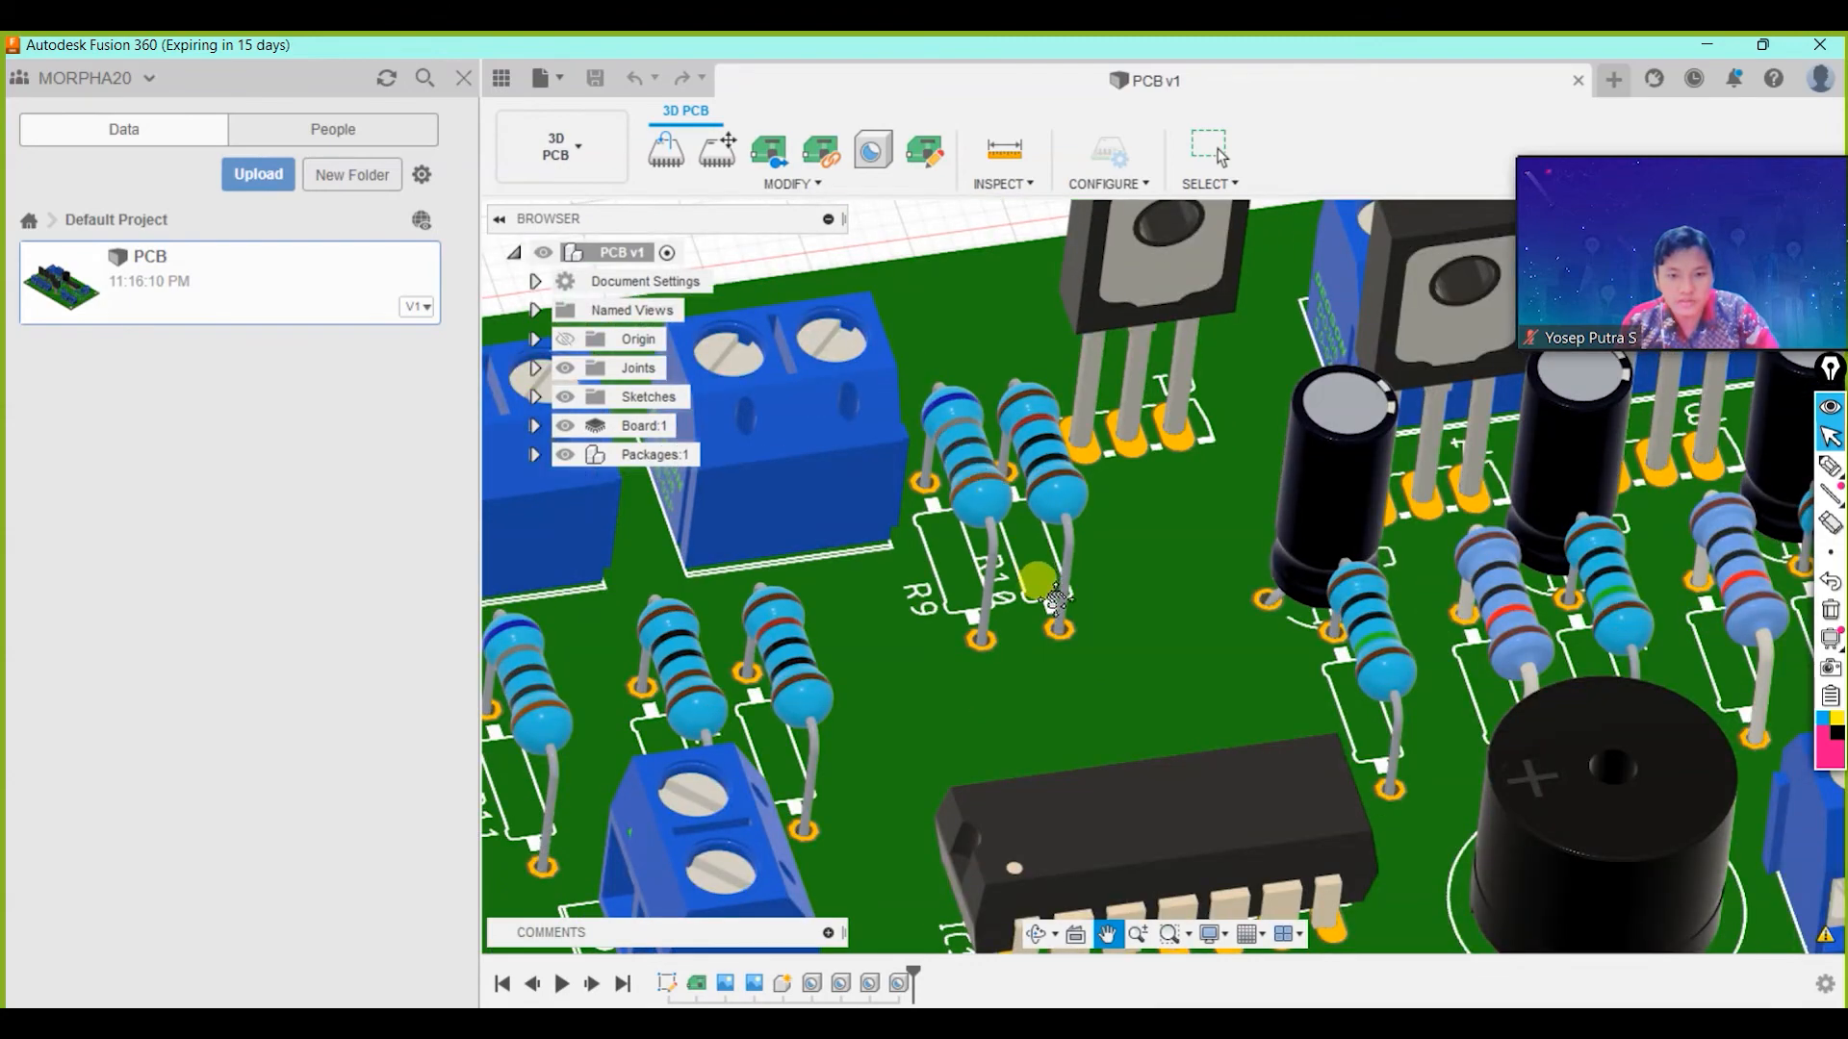
drag(914, 796, 1212, 707)
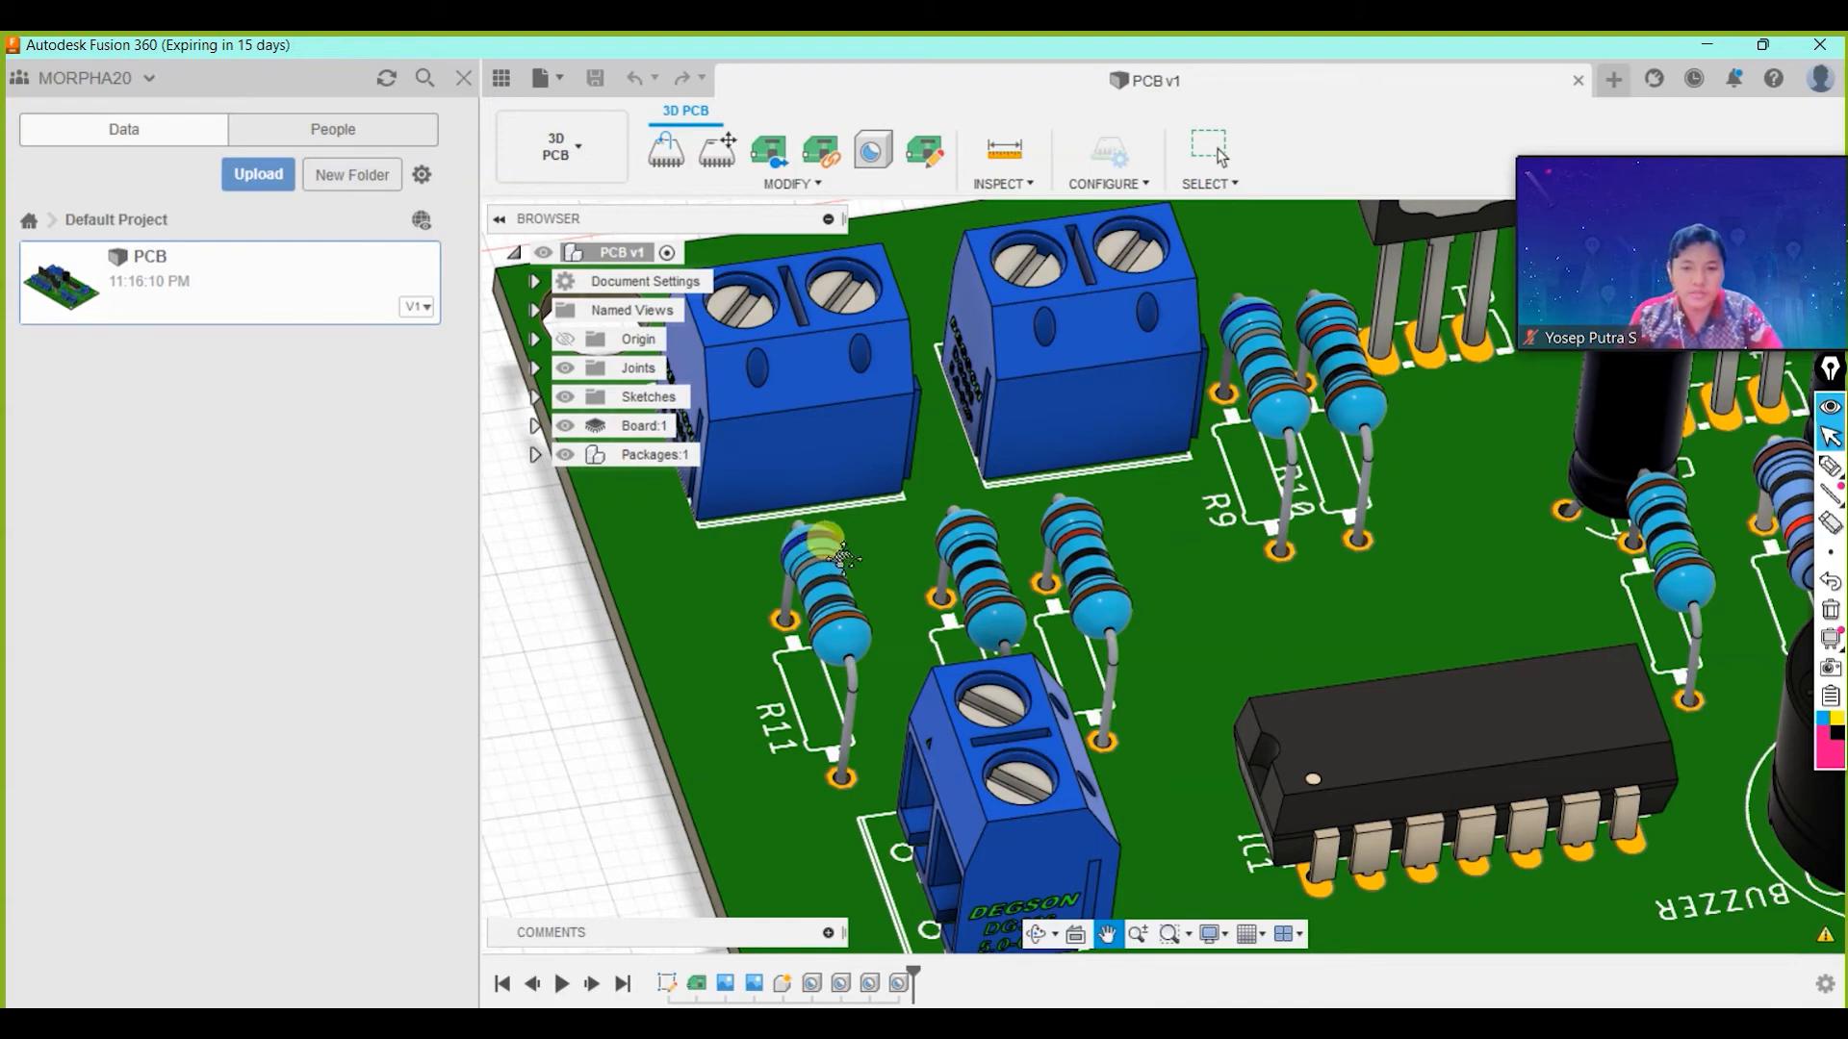
scroll(842, 559, down, 2)
scroll(828, 567, up, 6)
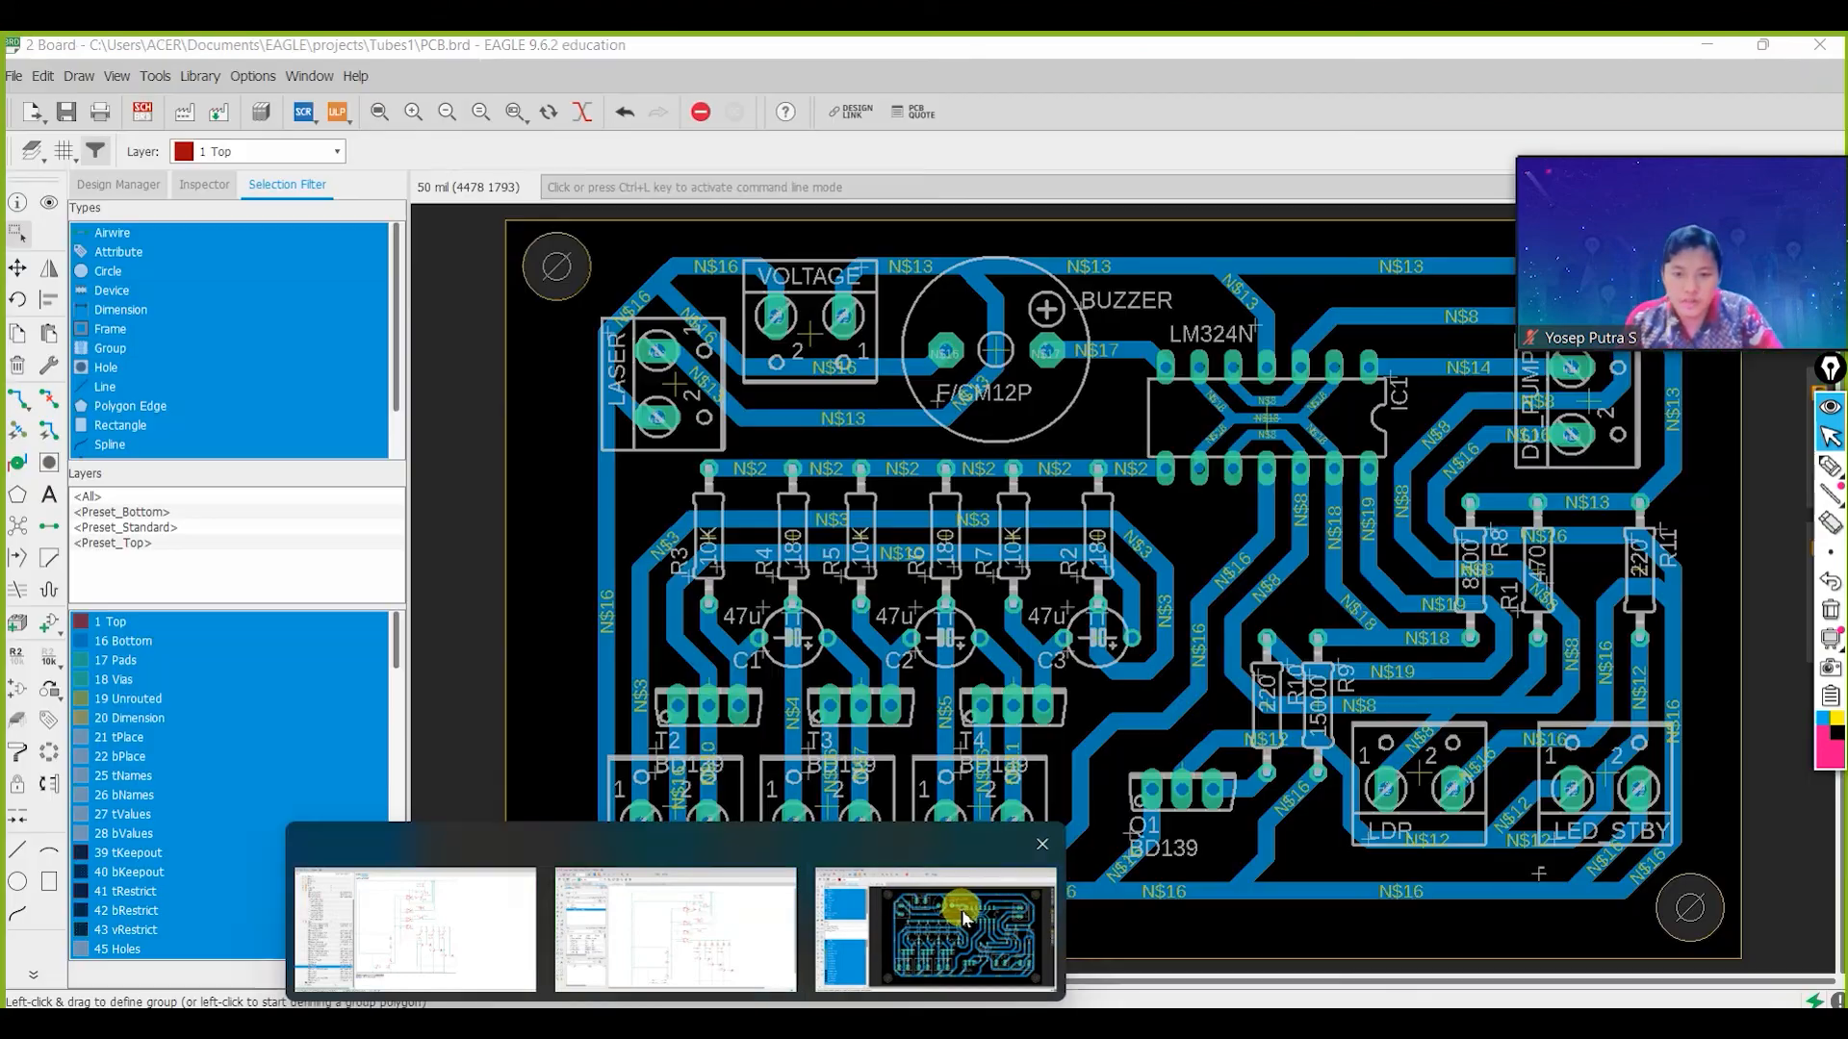
Switch to EAGLE, go from the board to its schematic and open resistor R11's custom 3D package for editing.
click(965, 917)
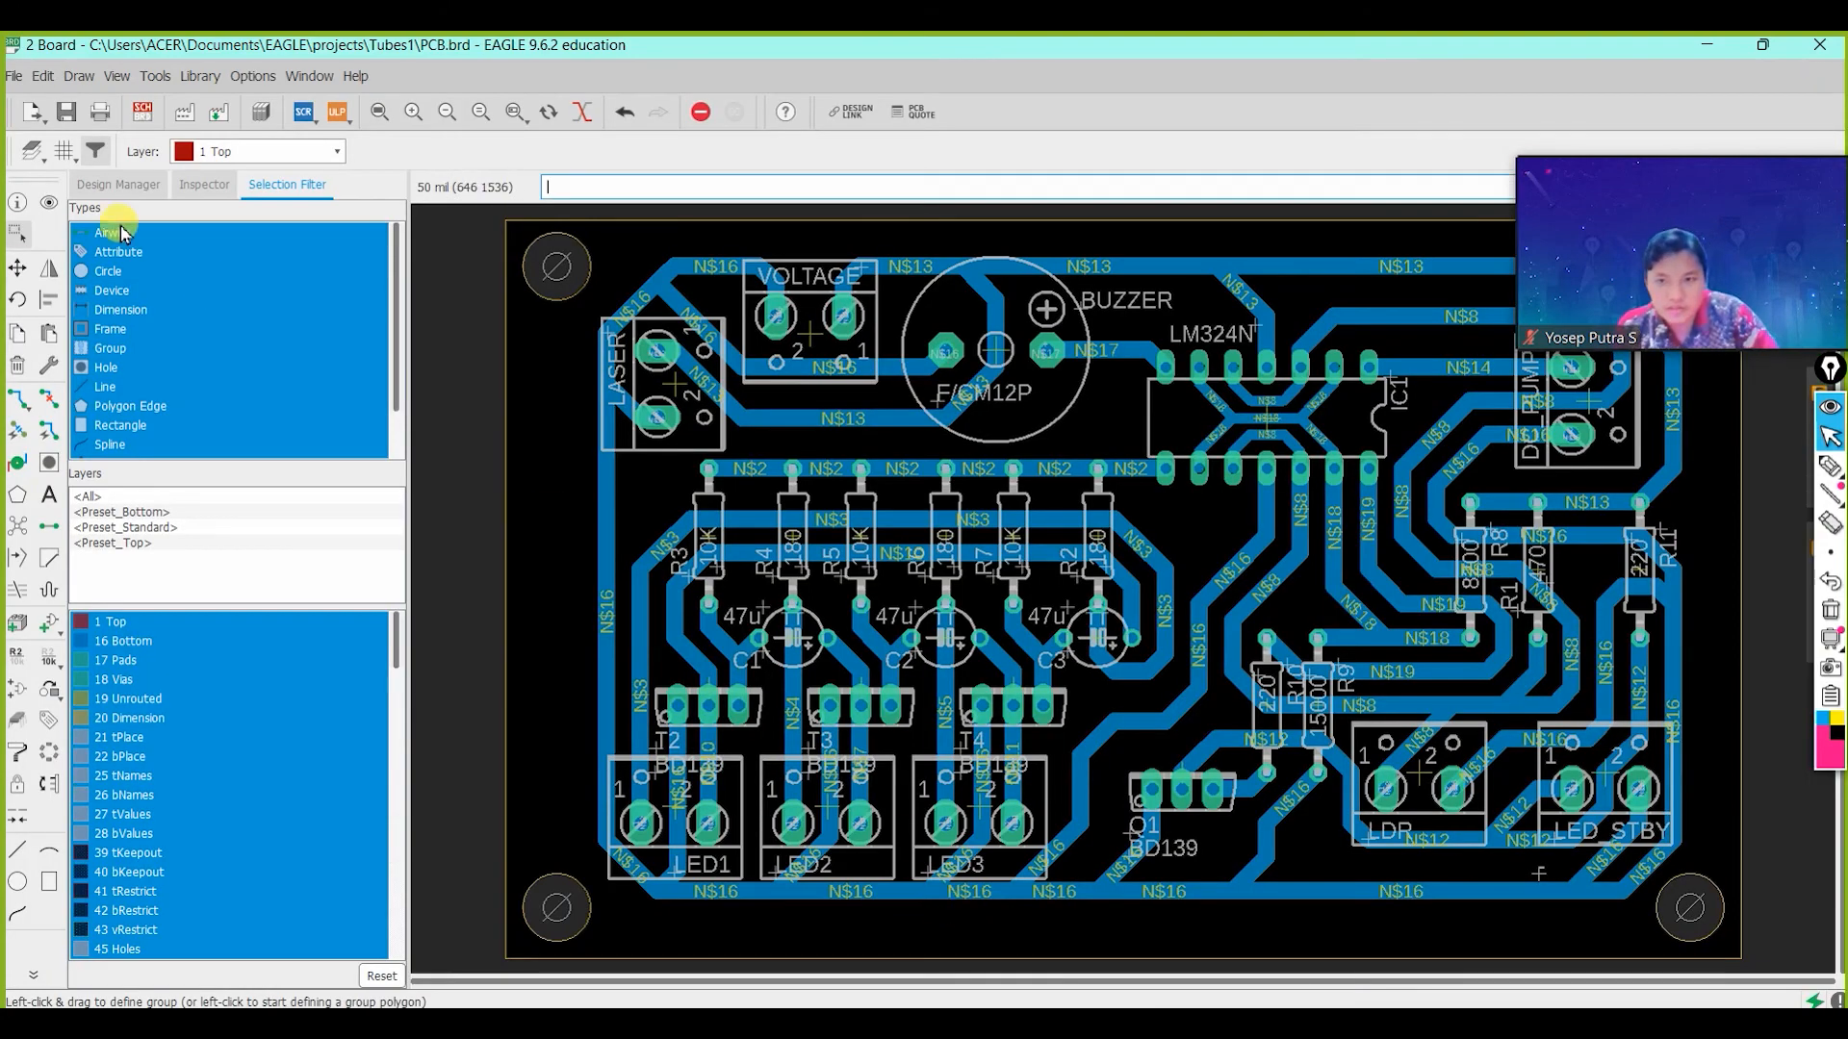
click(144, 111)
scroll(888, 635, down, 1)
scroll(945, 689, up, 3)
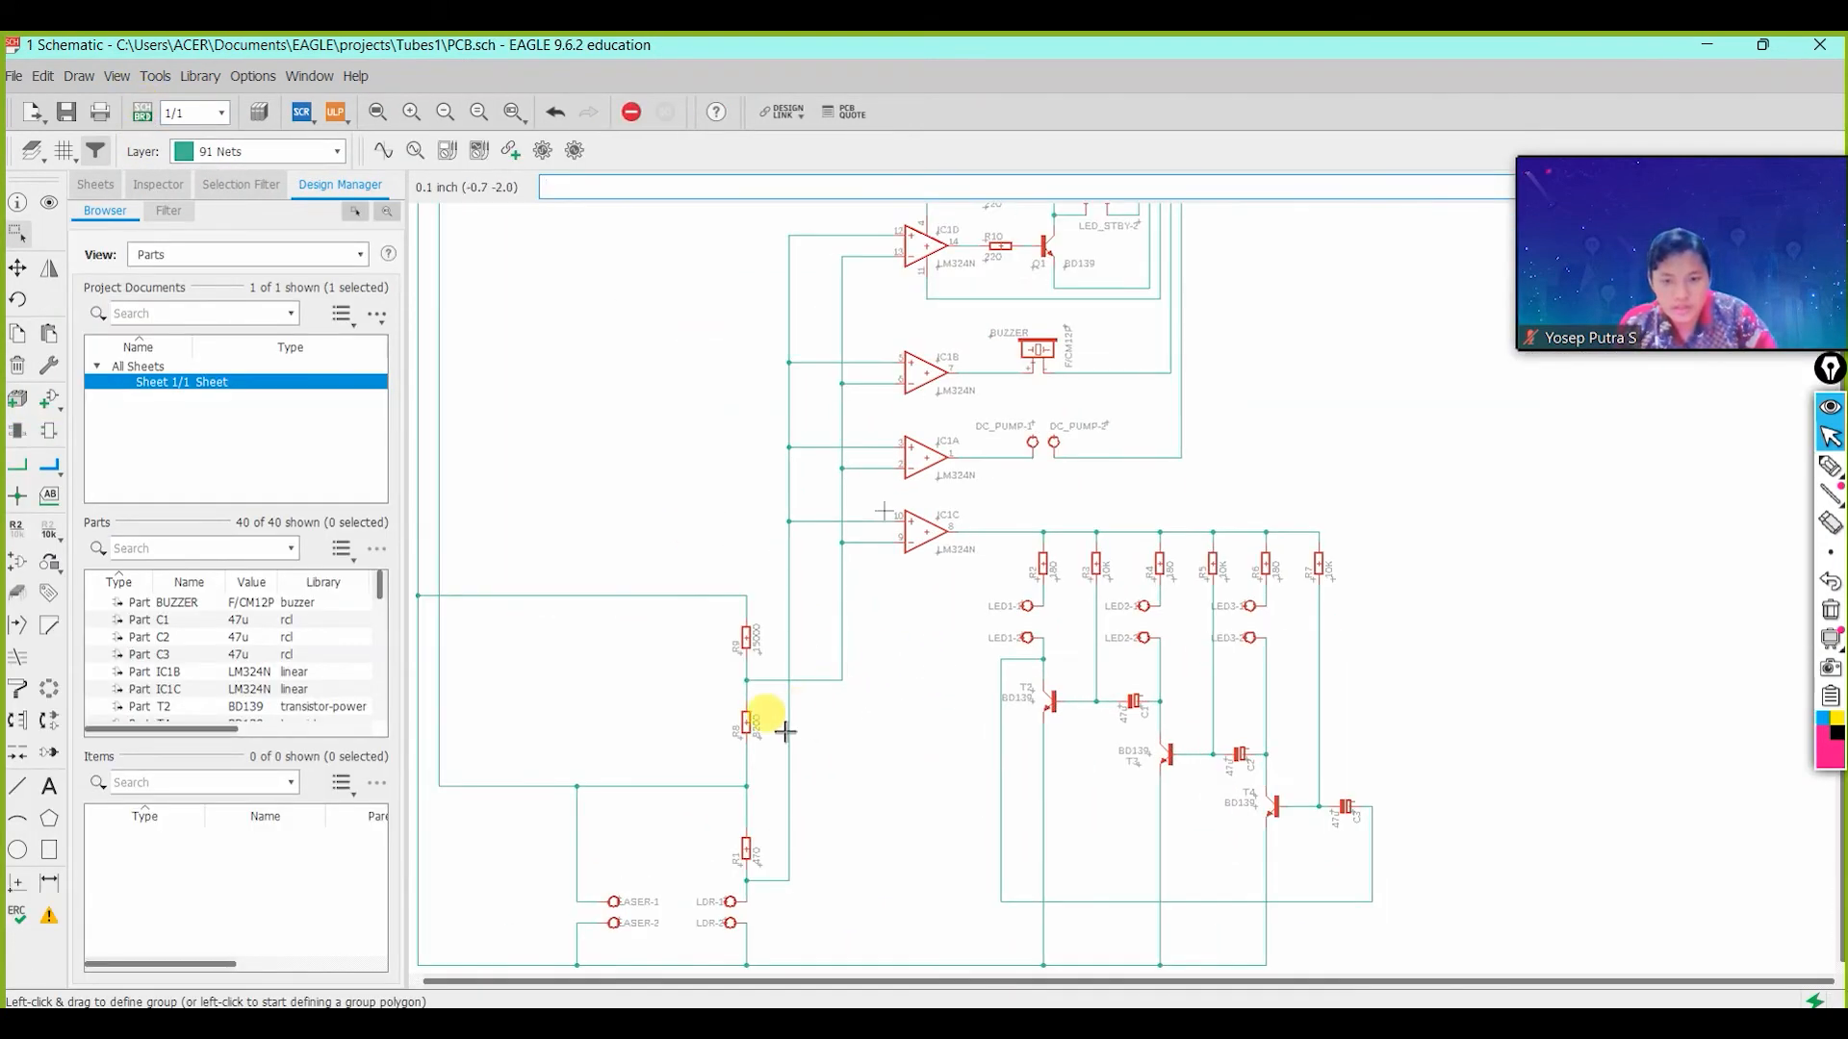
scroll(754, 729, up, 2)
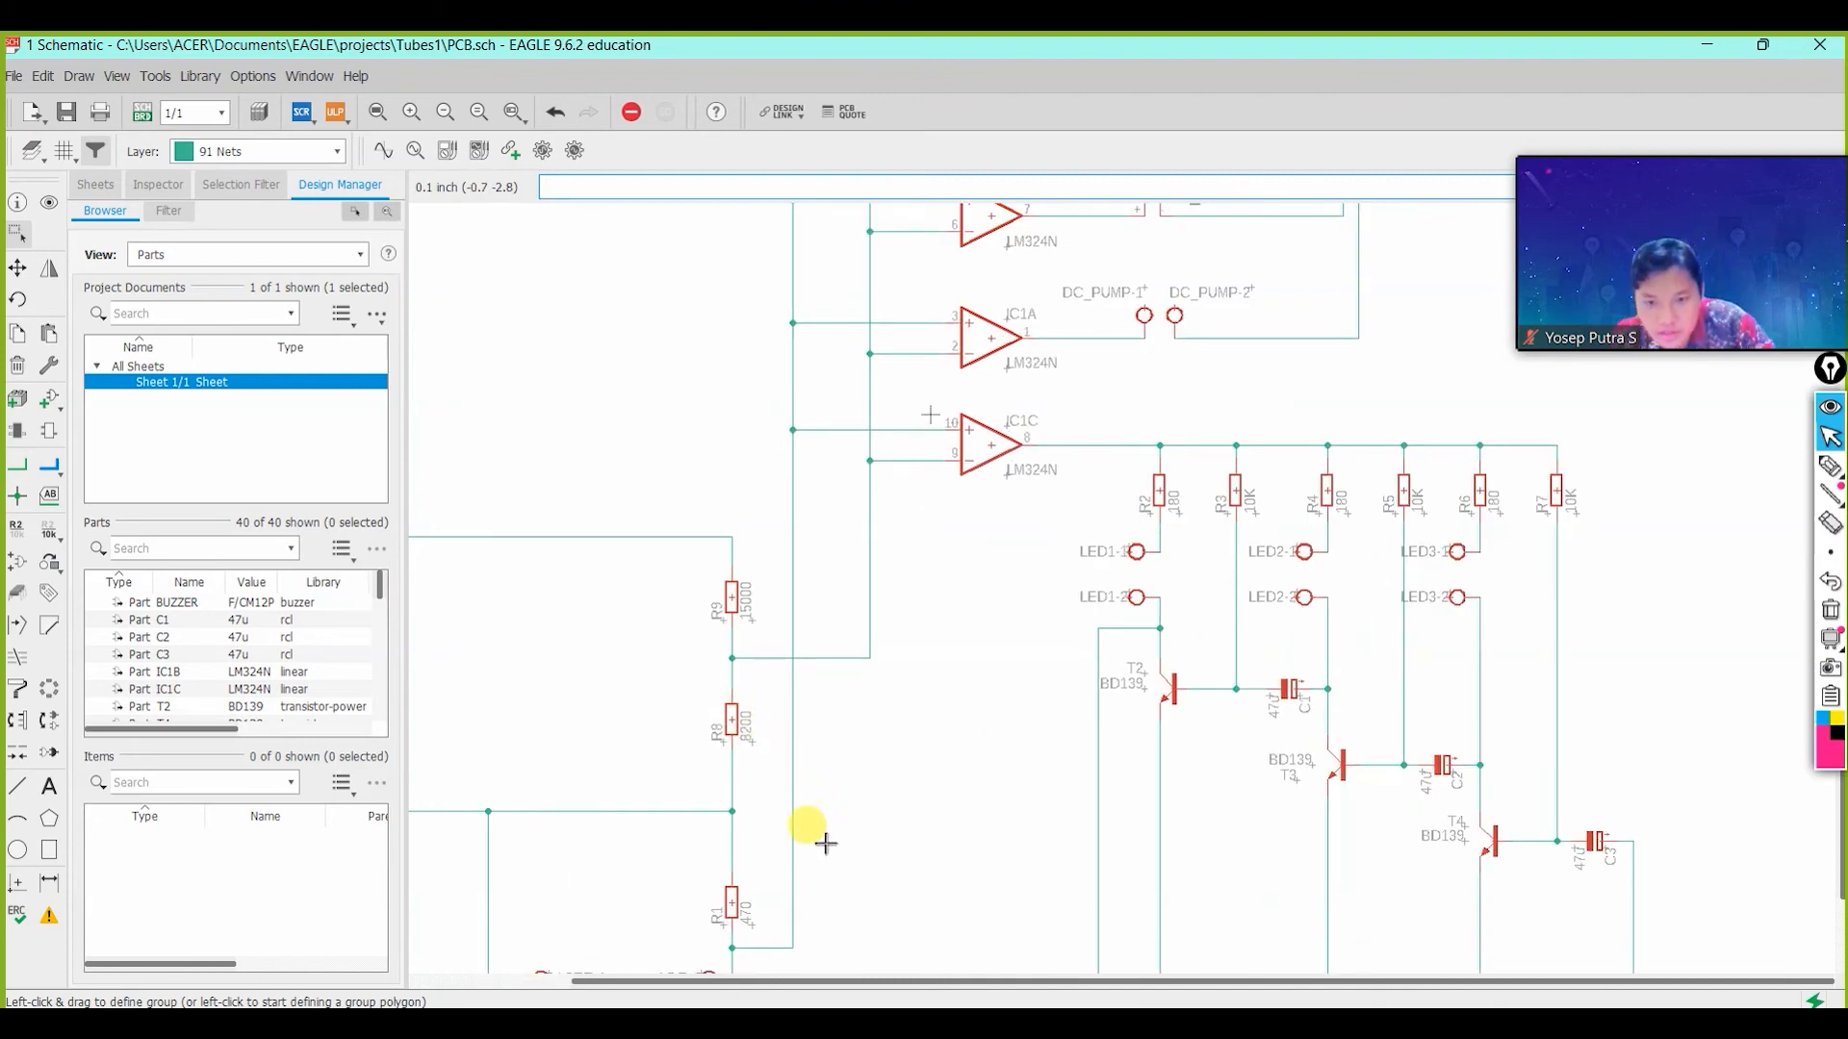
scroll(838, 619, down, 2)
scroll(709, 734, up, 1)
scroll(1068, 520, up, 3)
middle_drag(991, 330, 1164, 888)
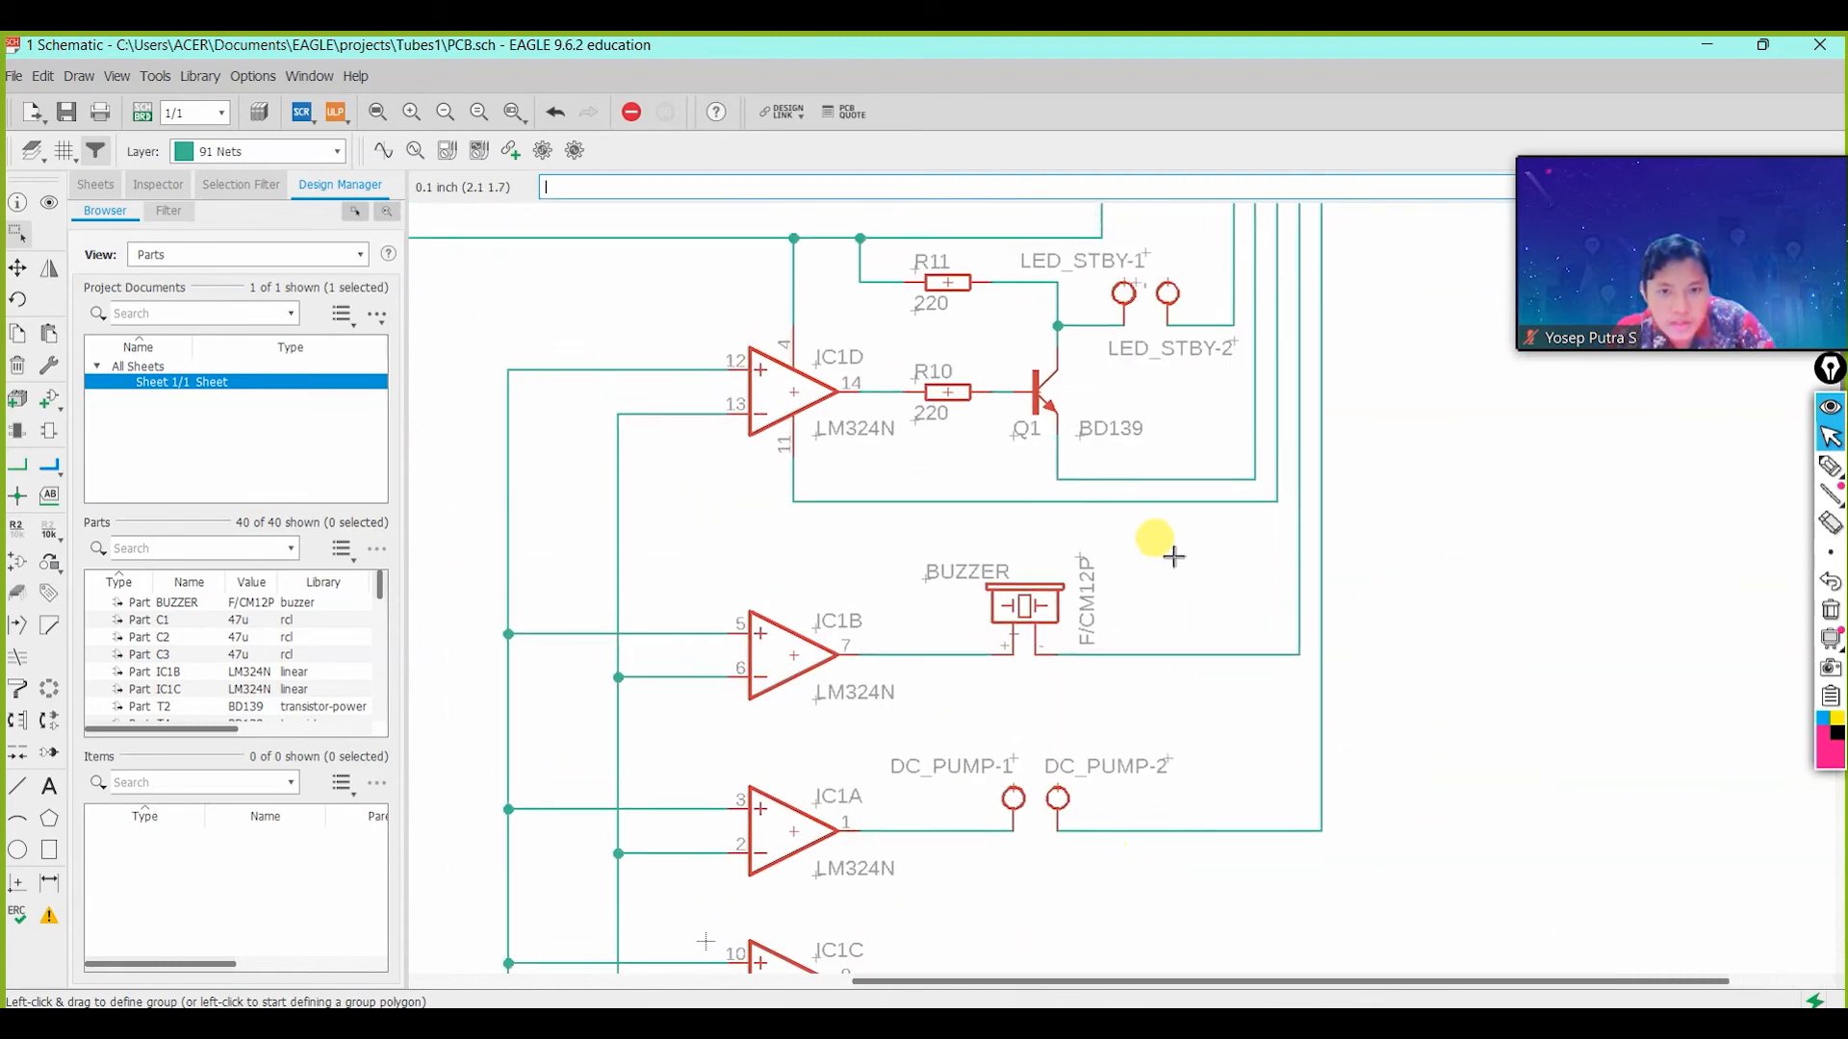
middle_drag(991, 368, 1018, 489)
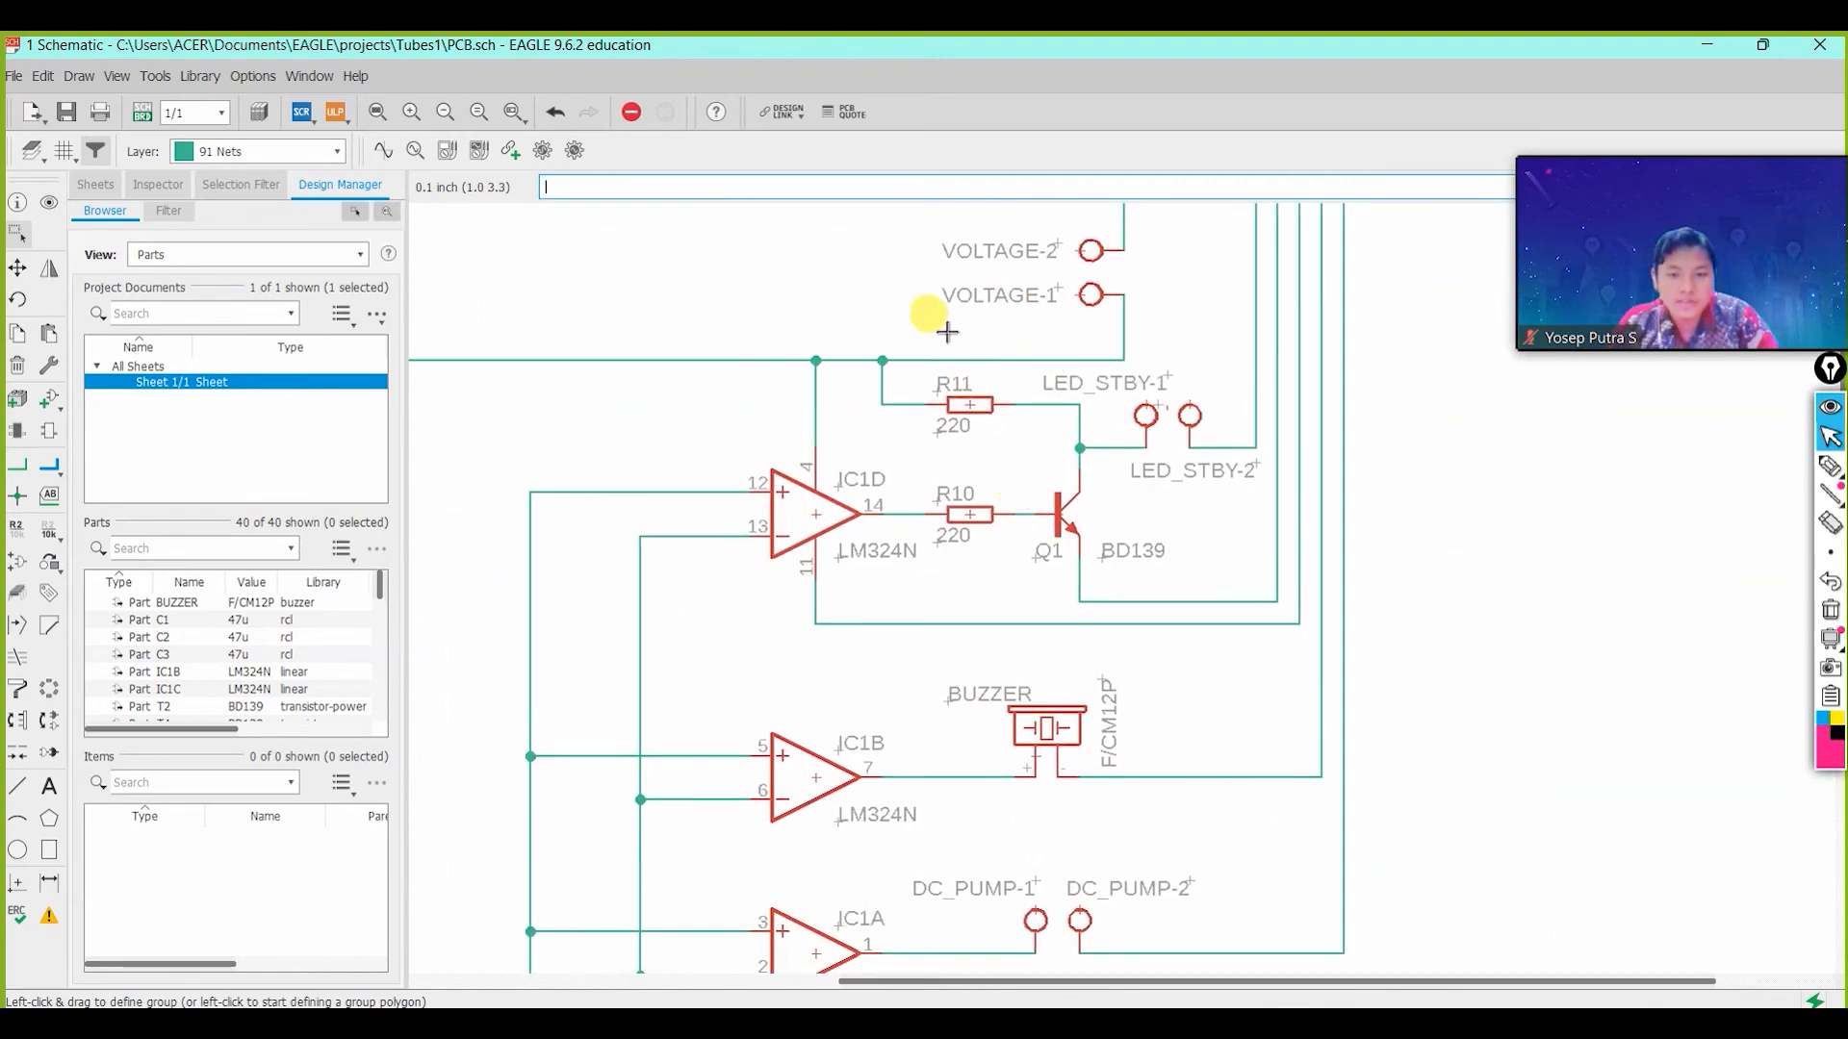
right_click(977, 414)
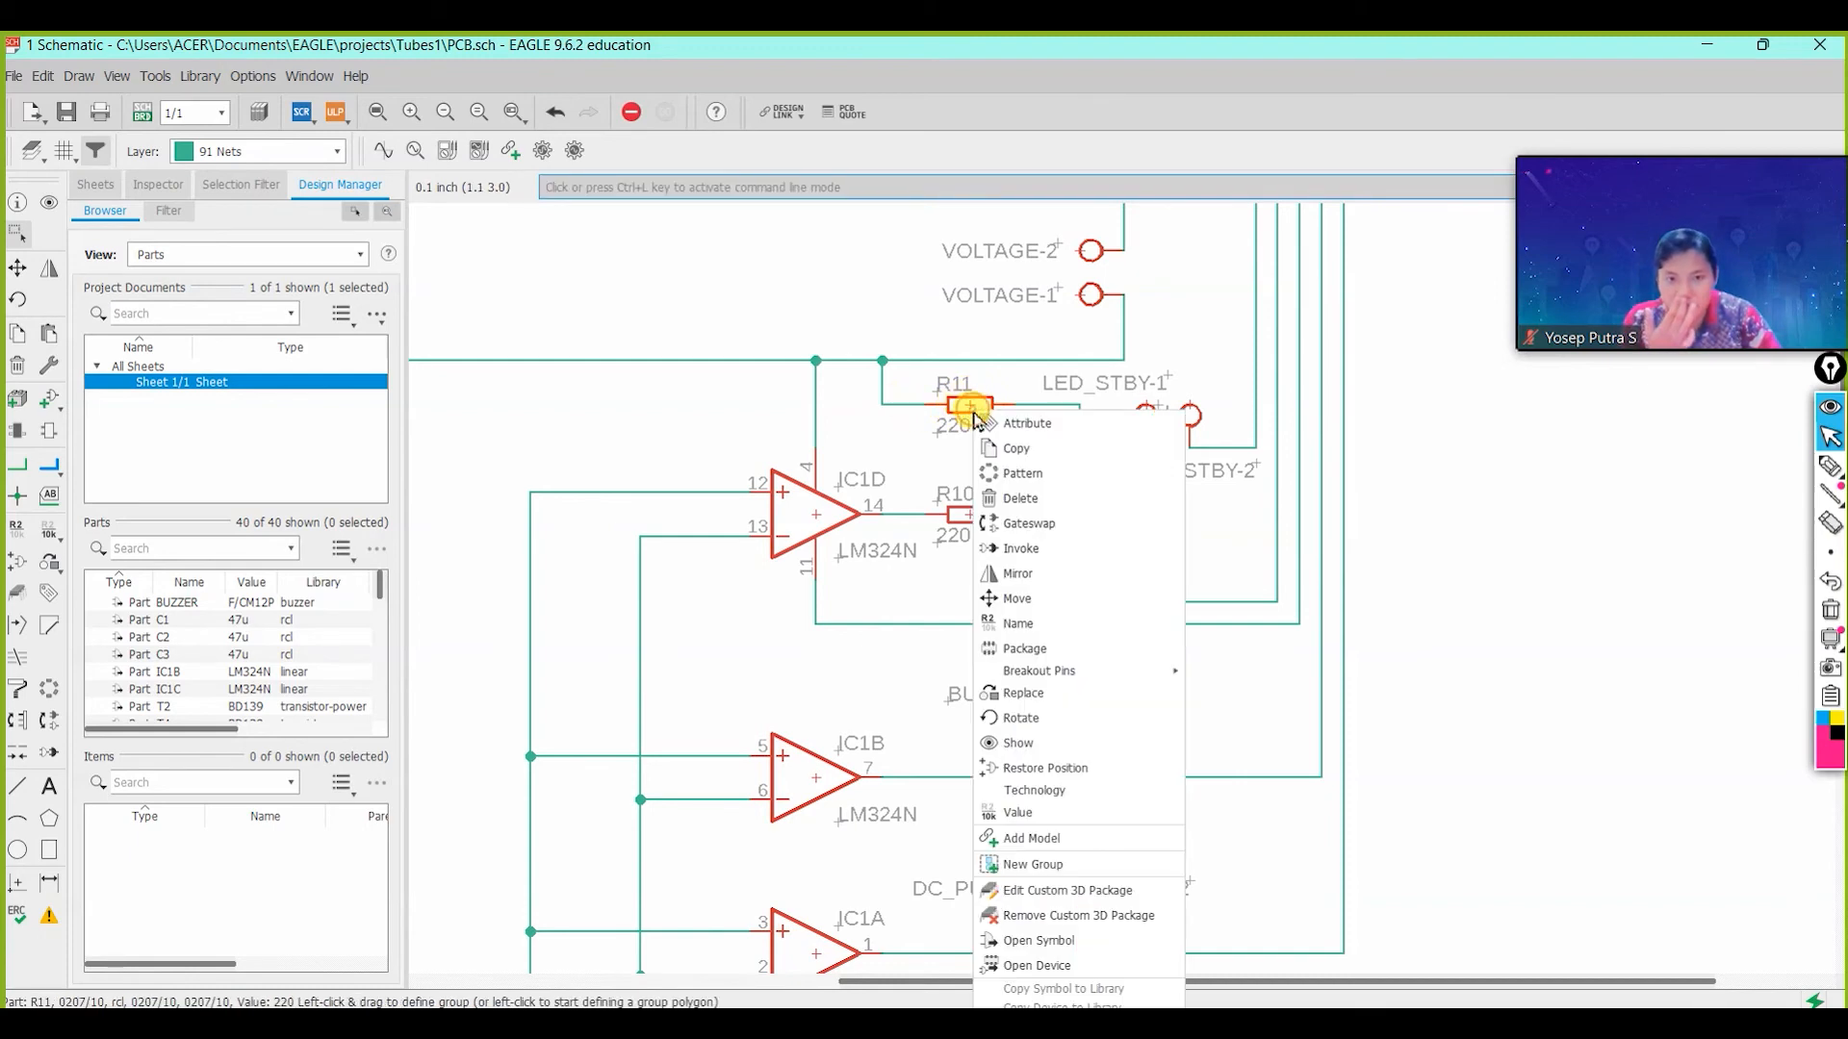
click(1106, 894)
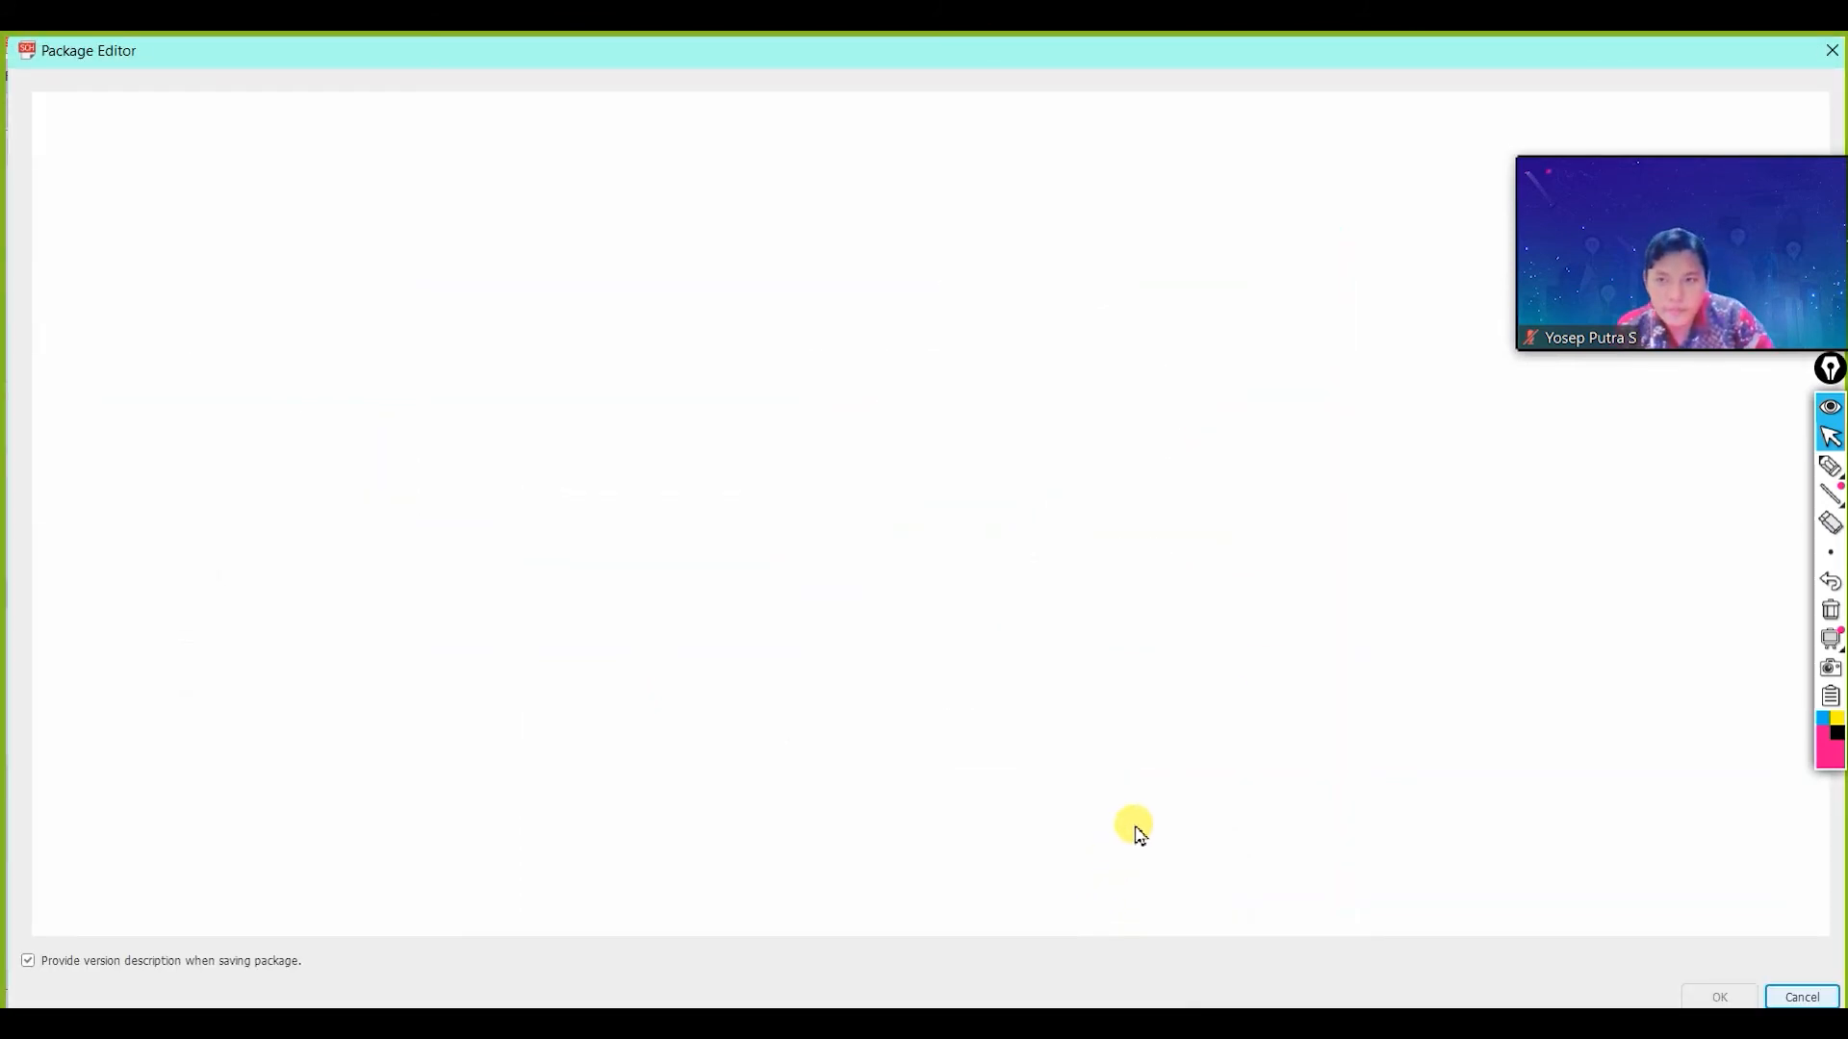
mouse_move(1634, 247)
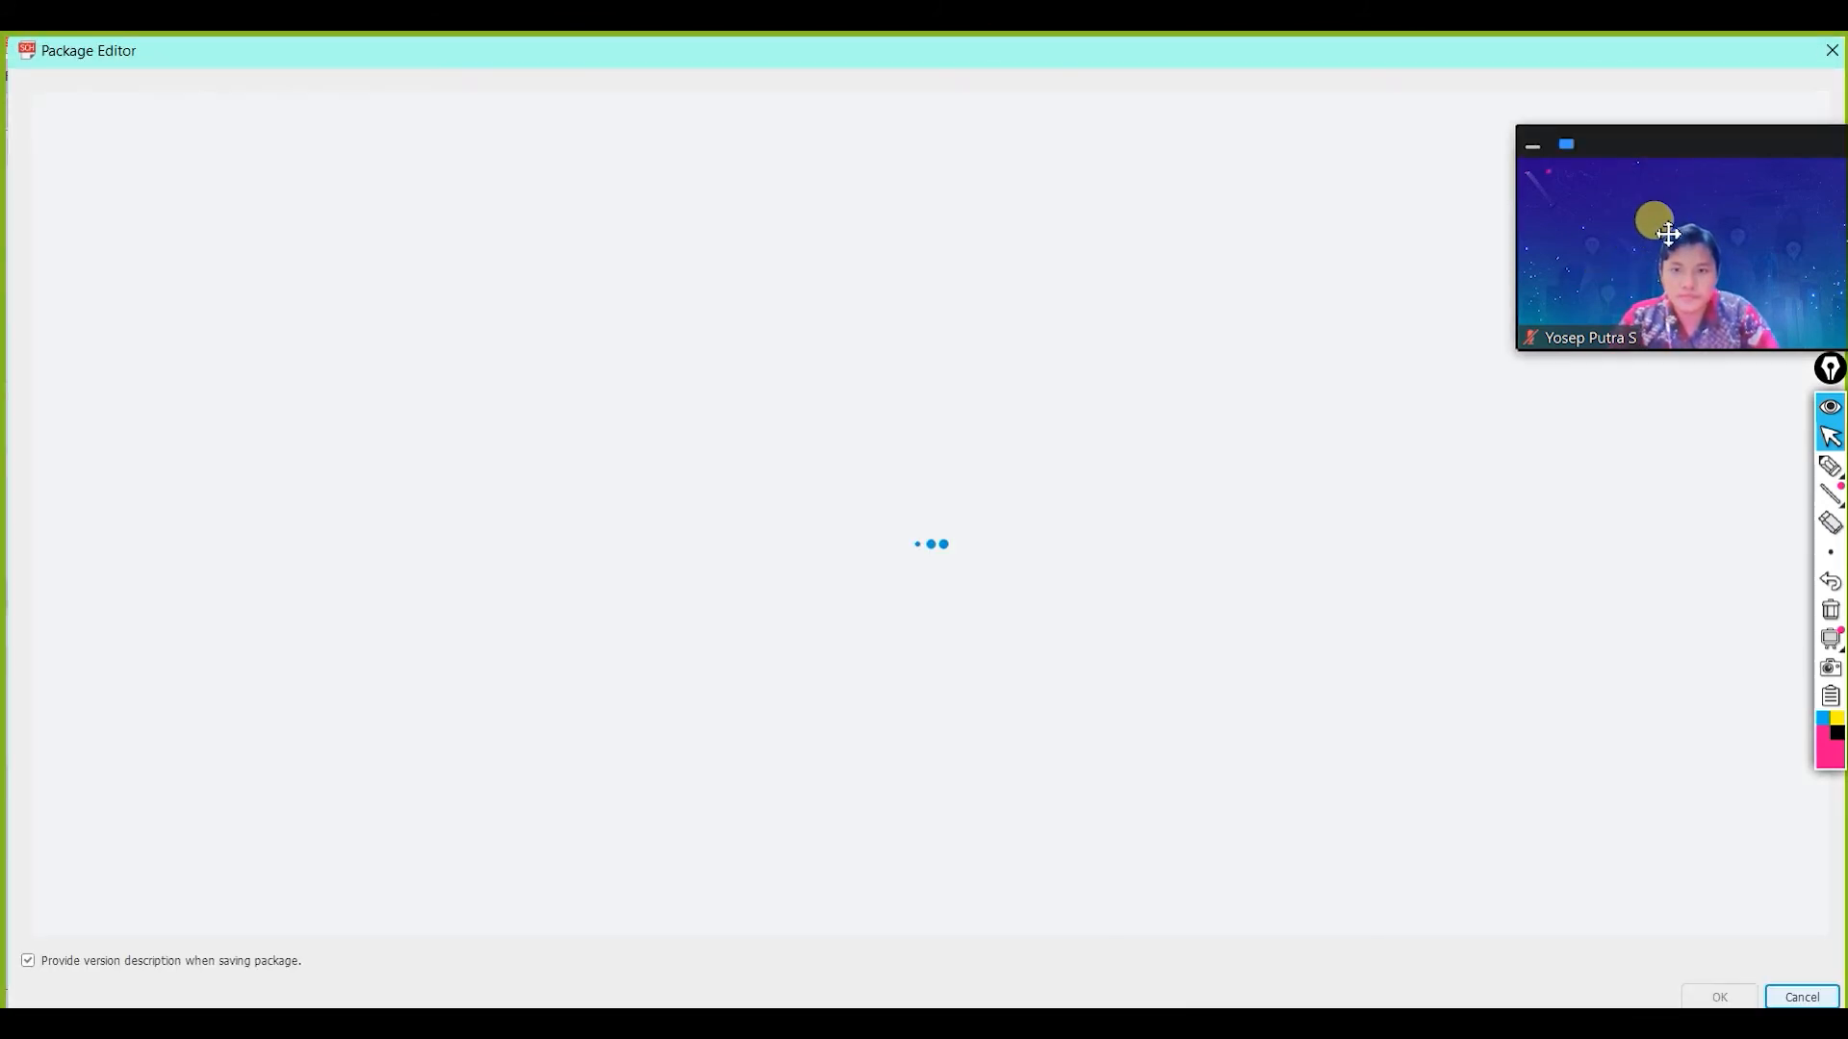
Replace R11's blue banded 3D model with the tan axial resistor RESAD1000W60L635D250A from the user's own models.
drag(1646, 237, 1639, 150)
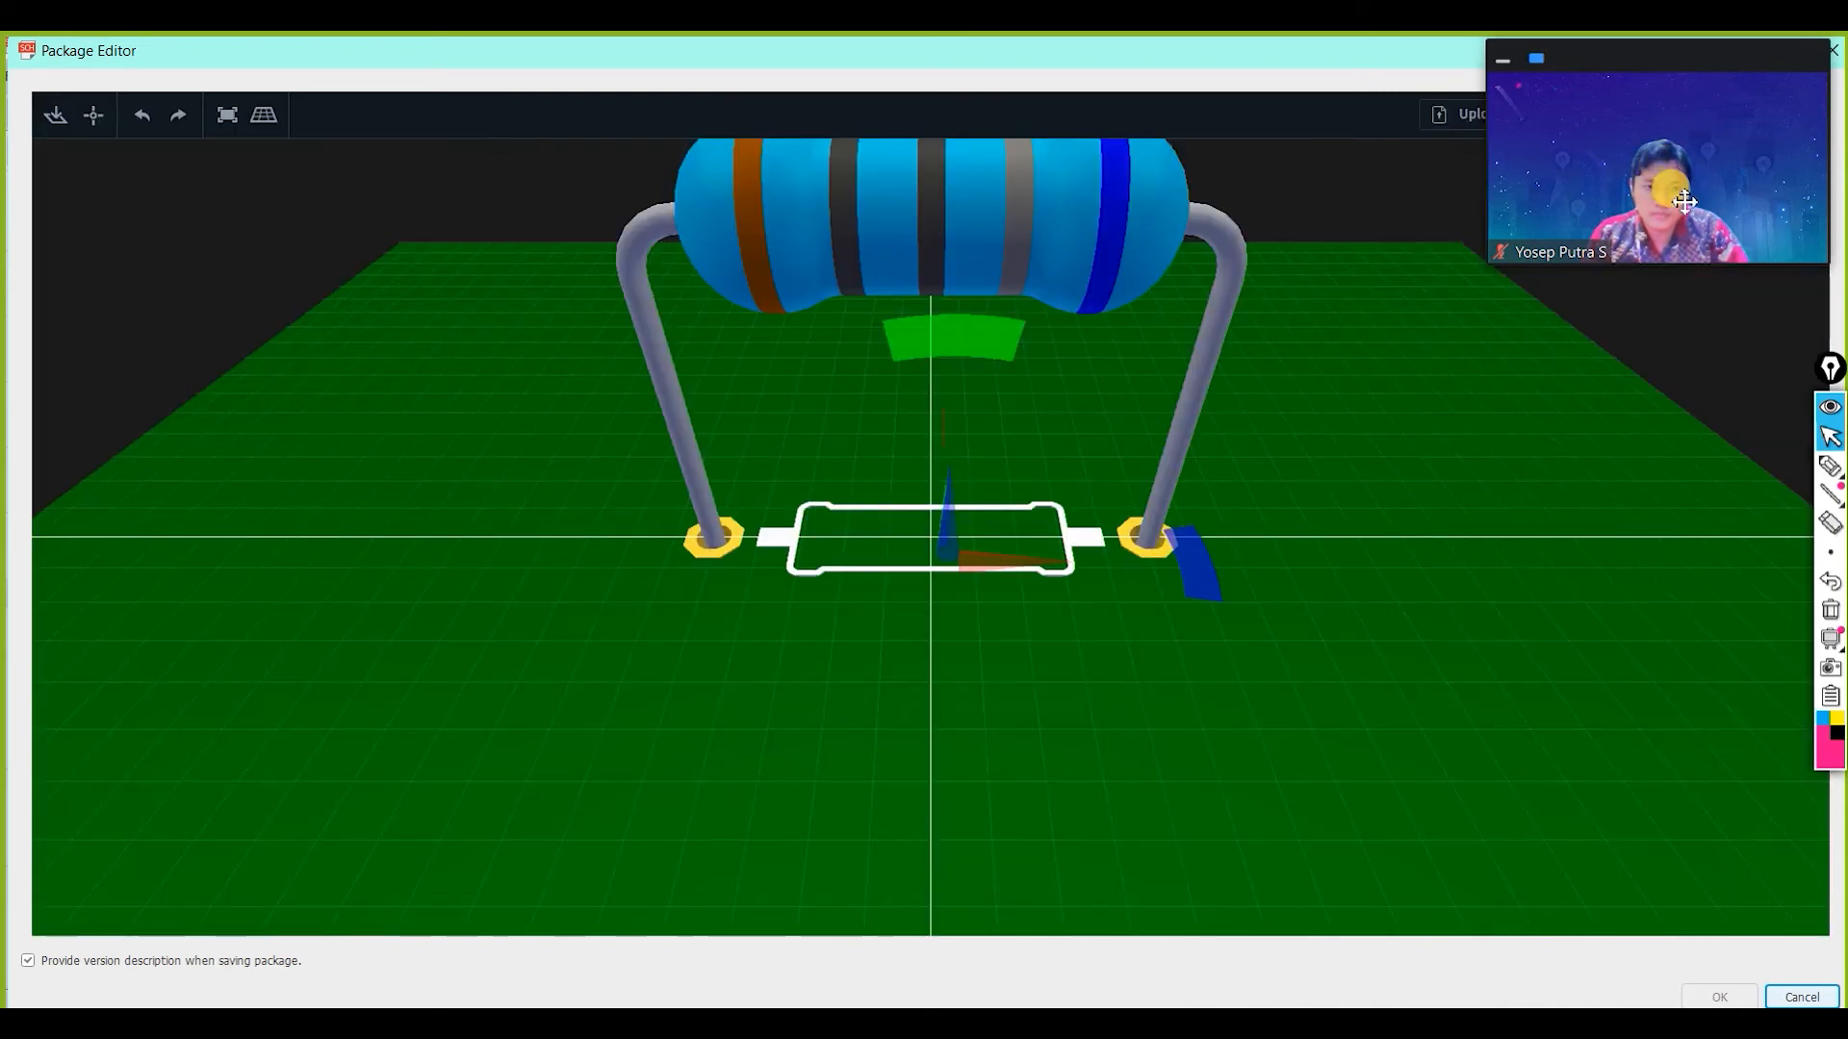
drag(1680, 199, 263, 189)
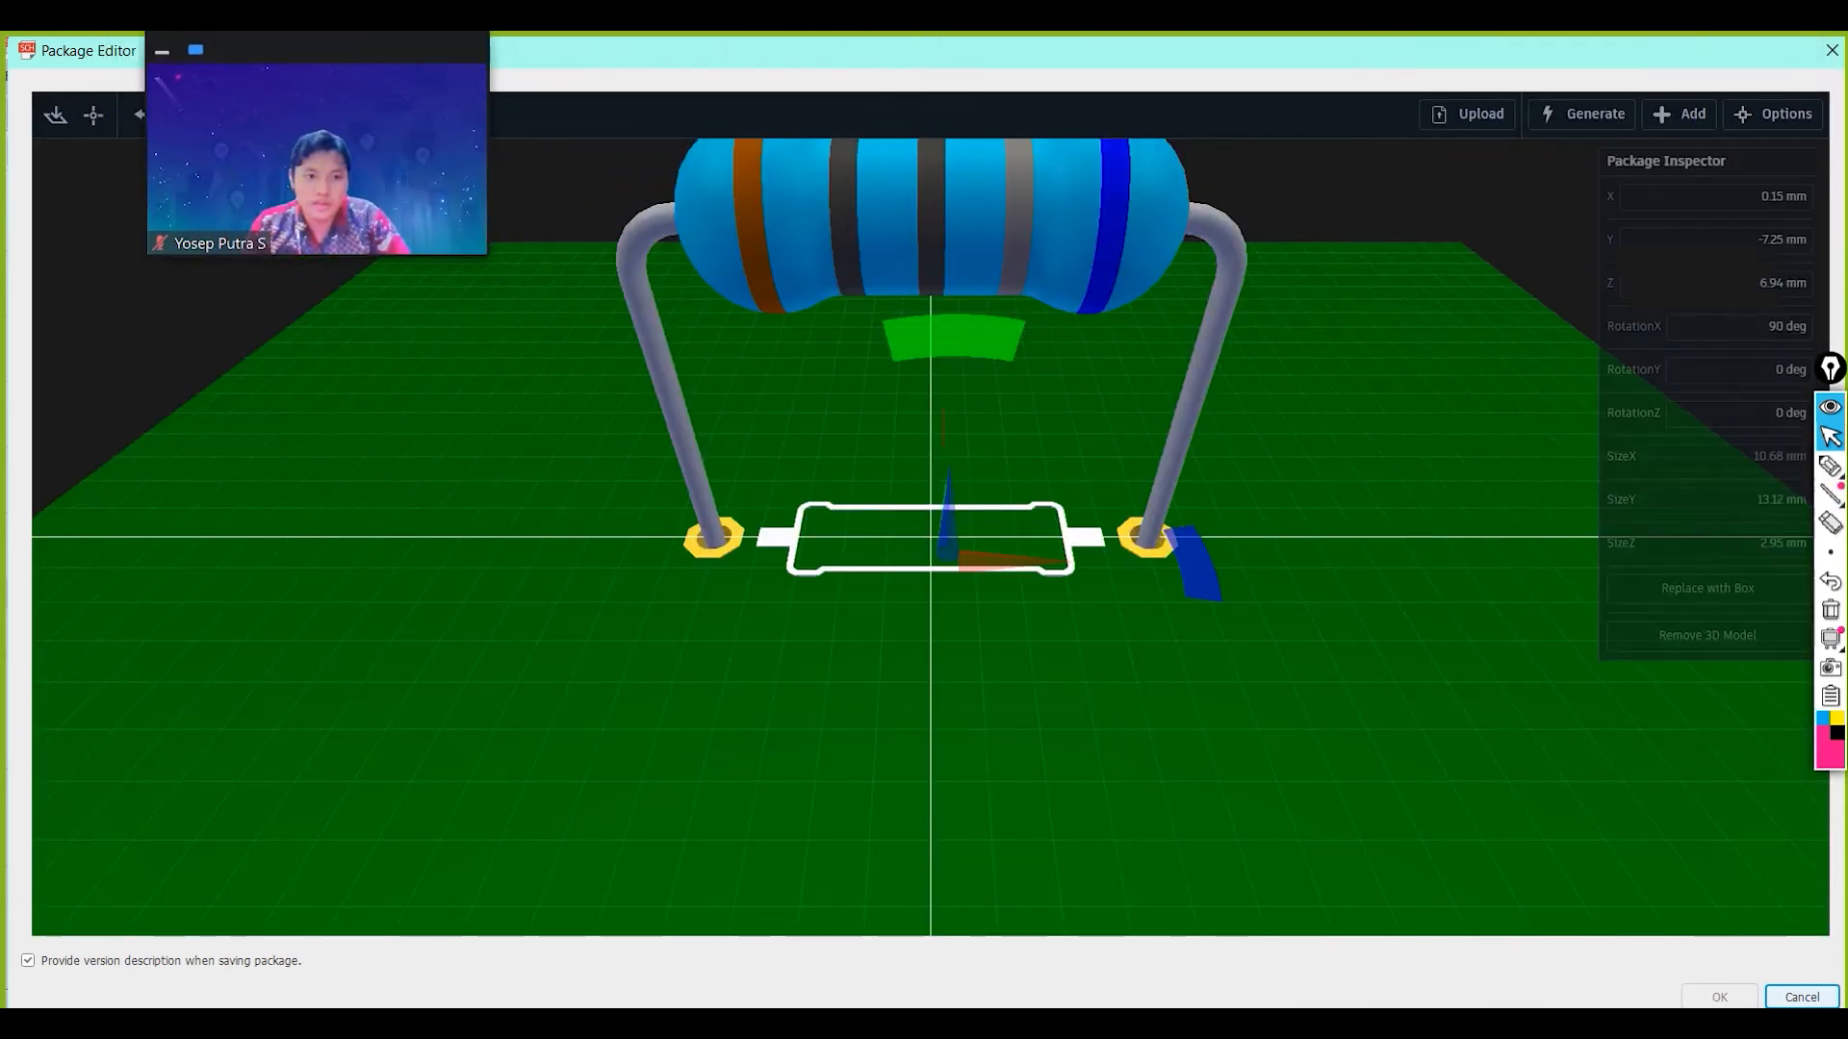
click(1675, 639)
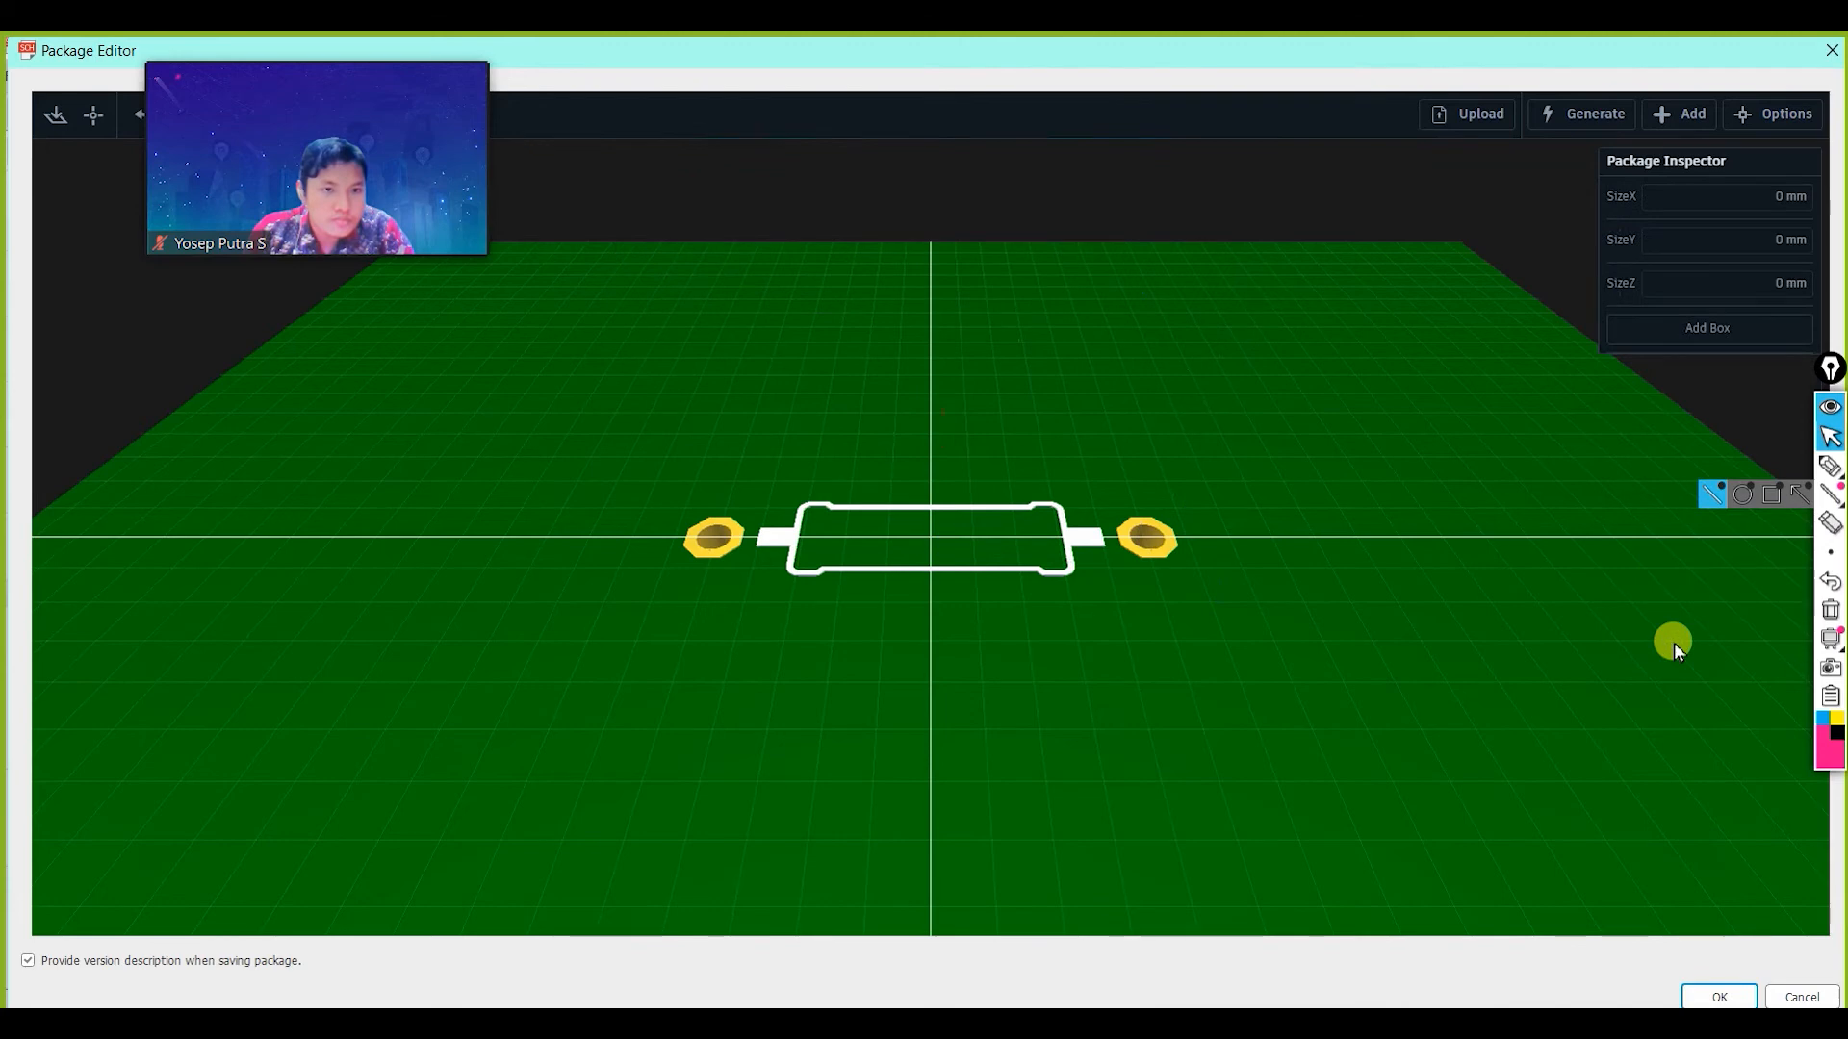
click(1686, 116)
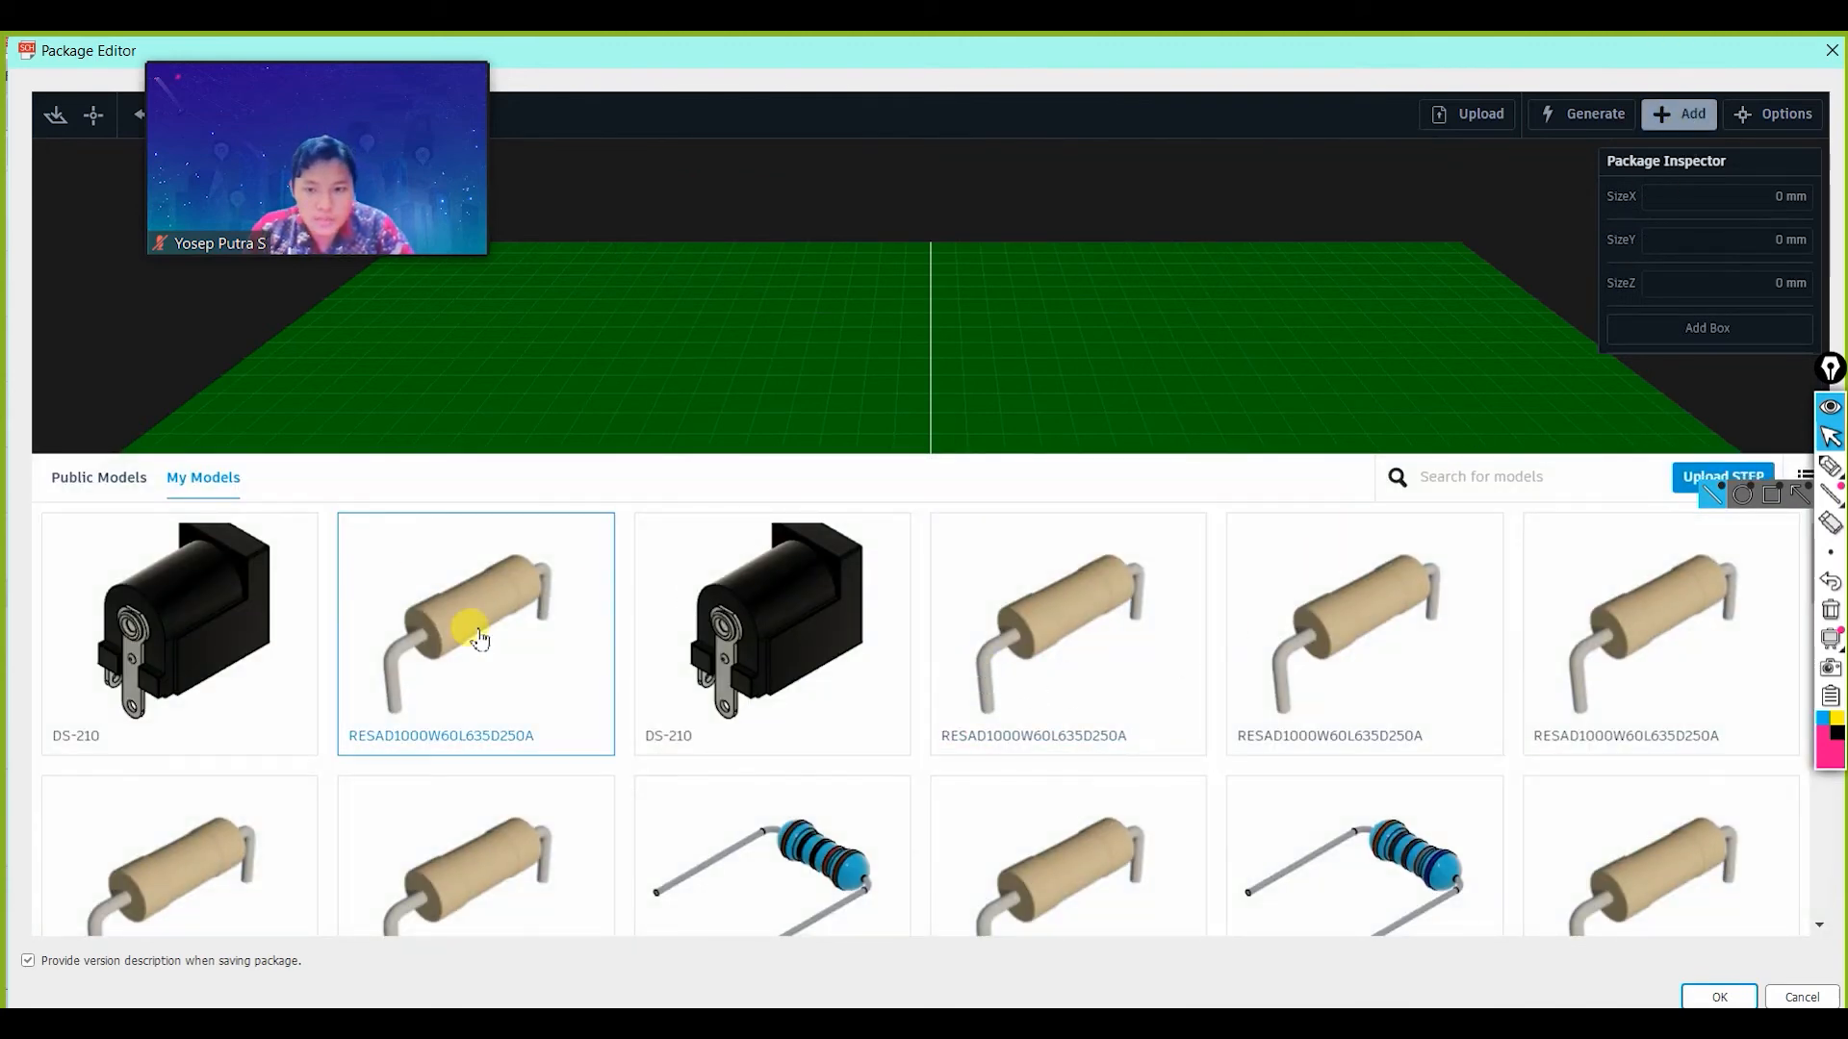
scroll(575, 800, down, 1)
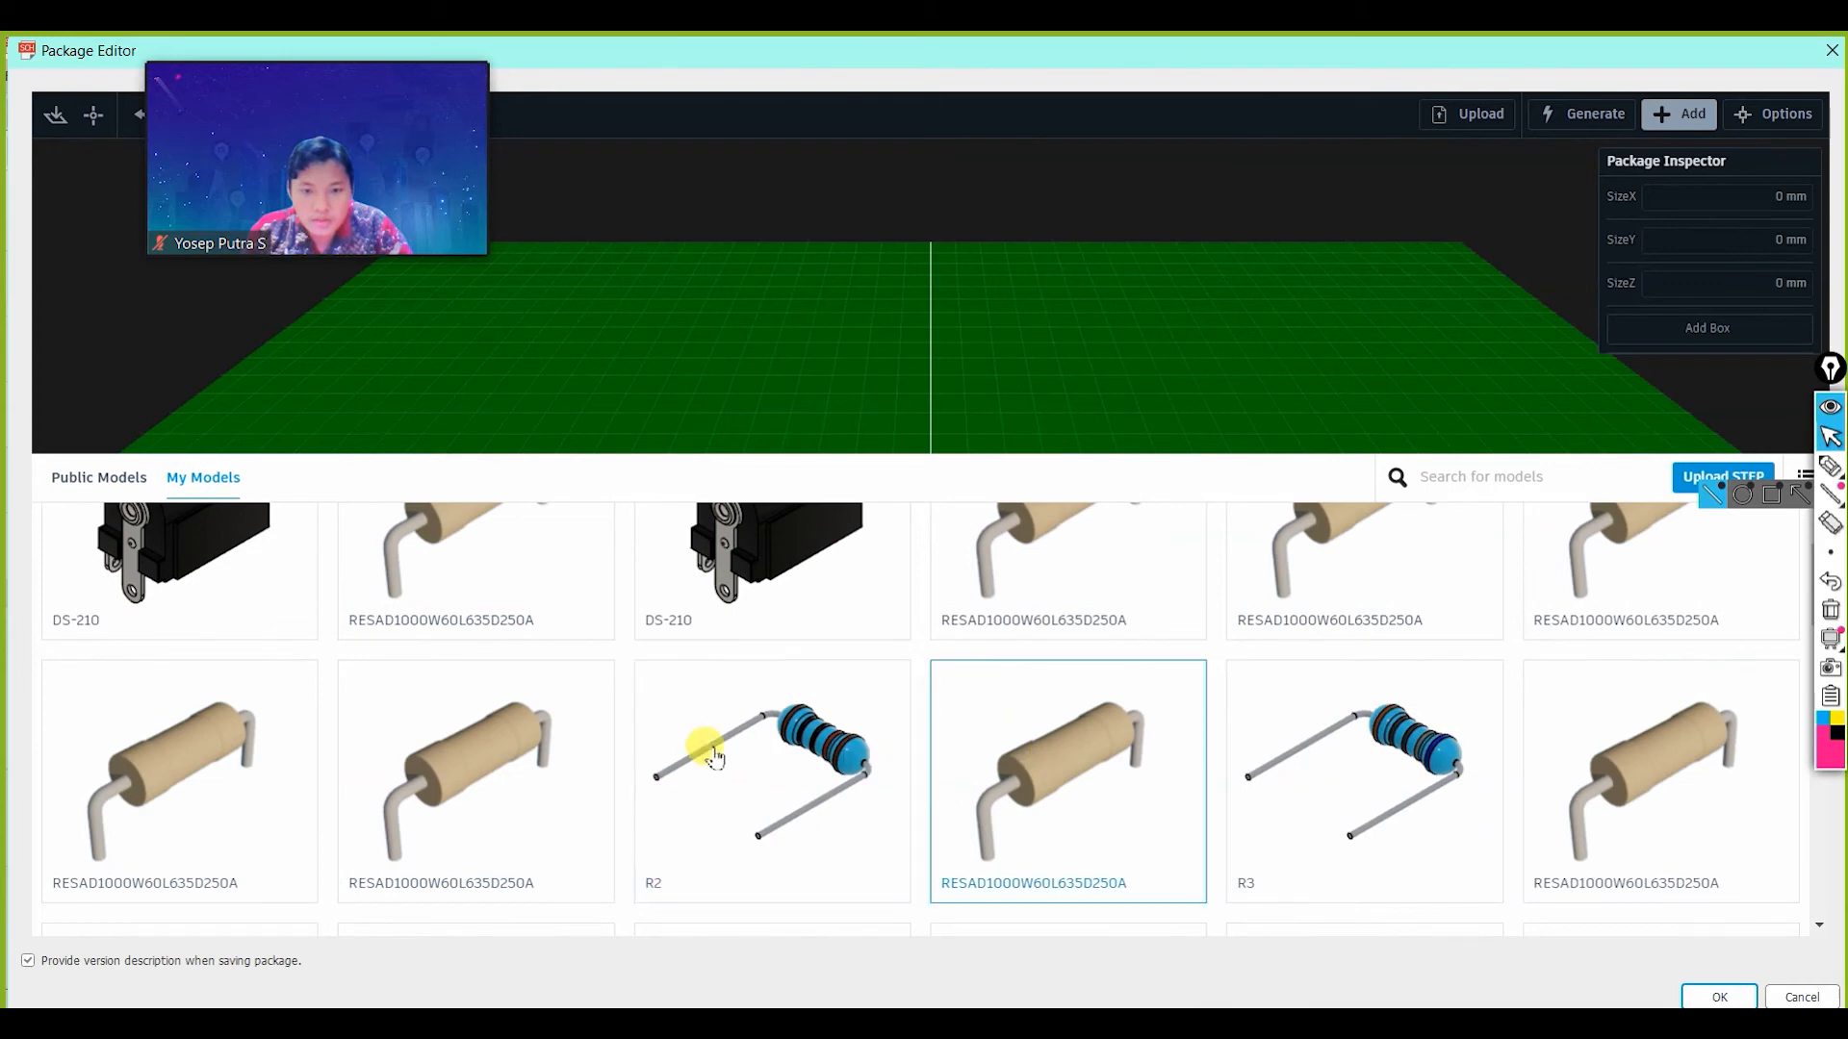
click(518, 767)
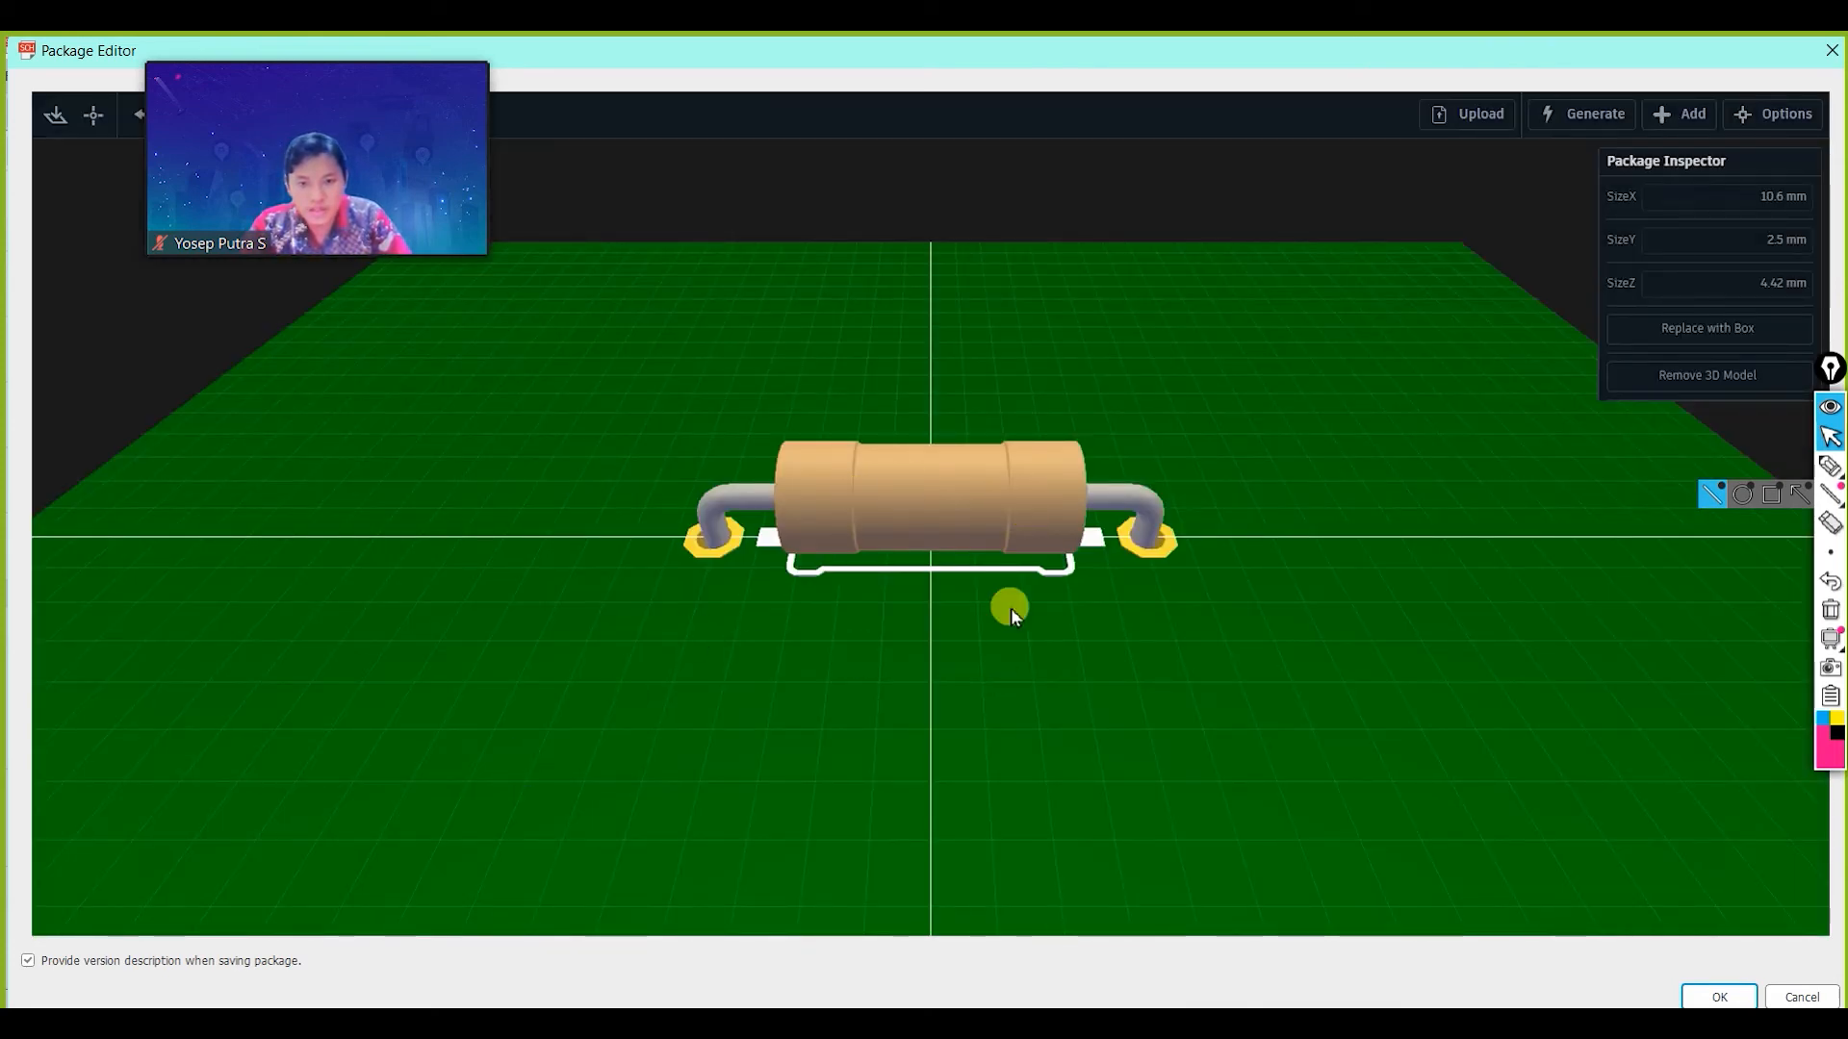
Check how the new resistor model sits on its pads and save R11's 3D package.
drag(940, 763, 1122, 683)
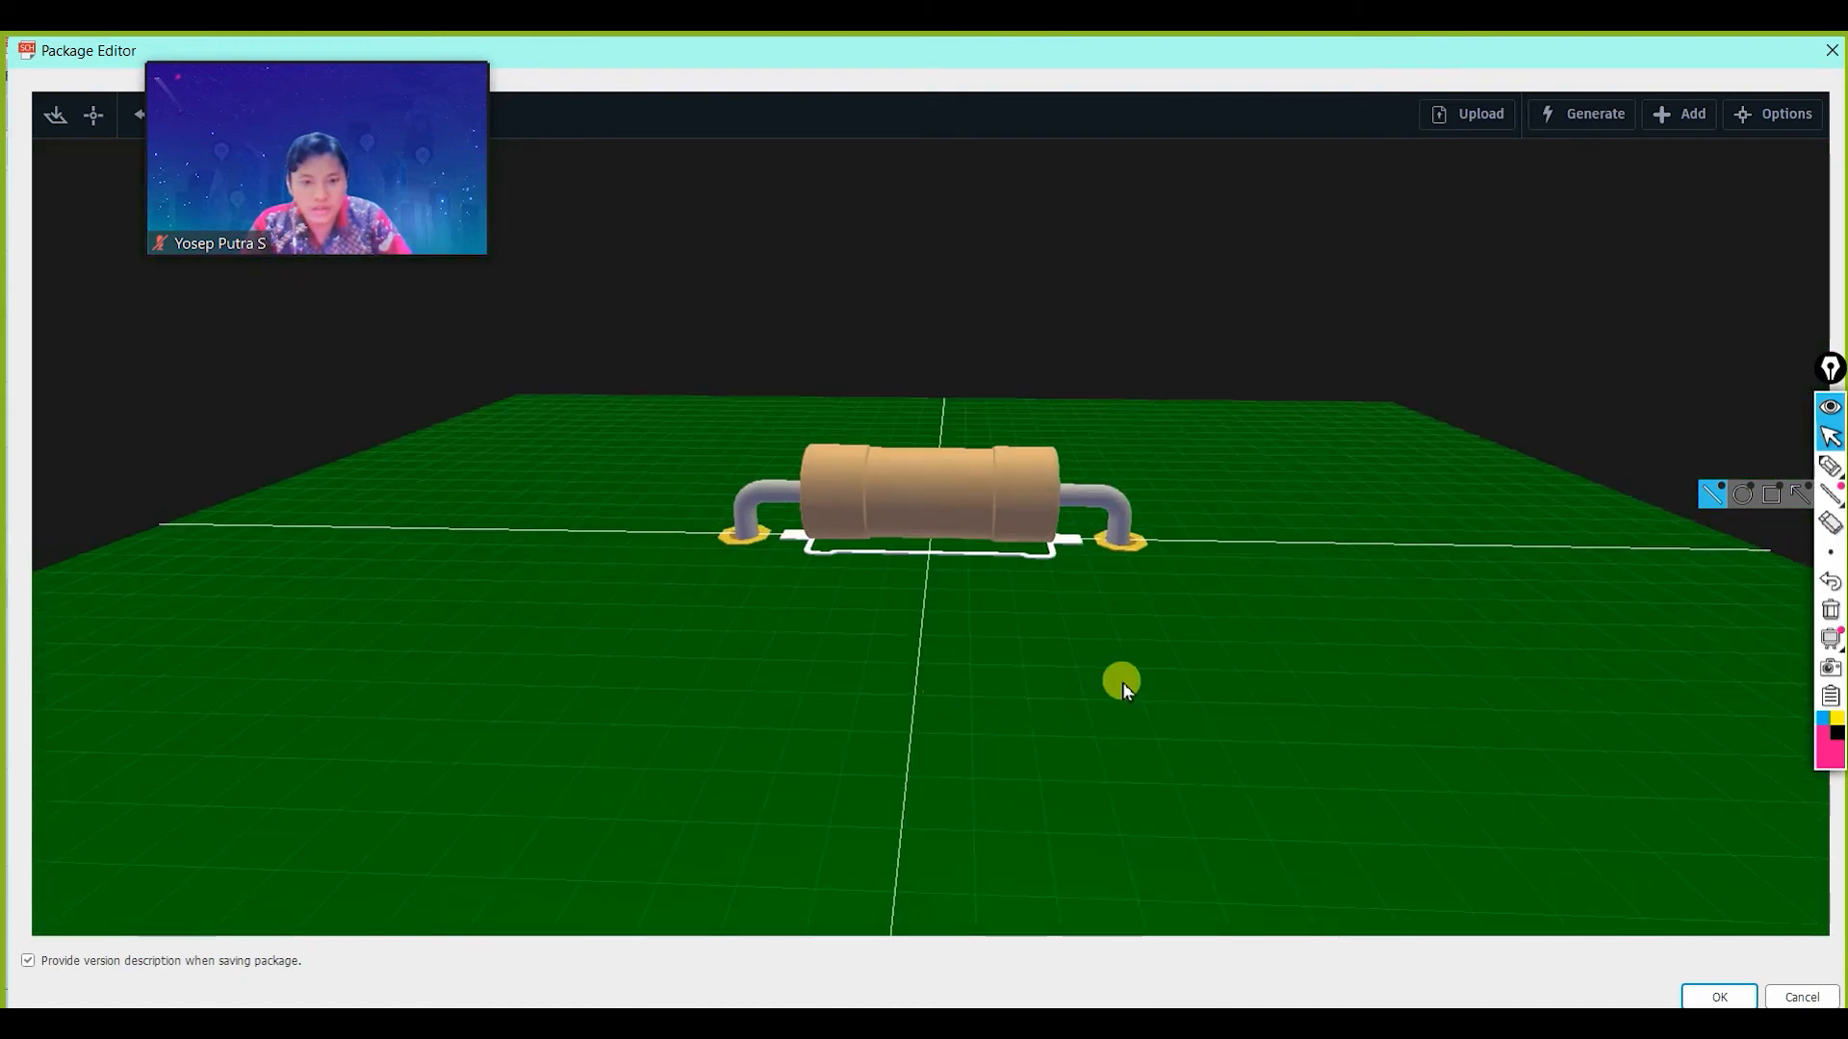
click(1709, 997)
click(1708, 985)
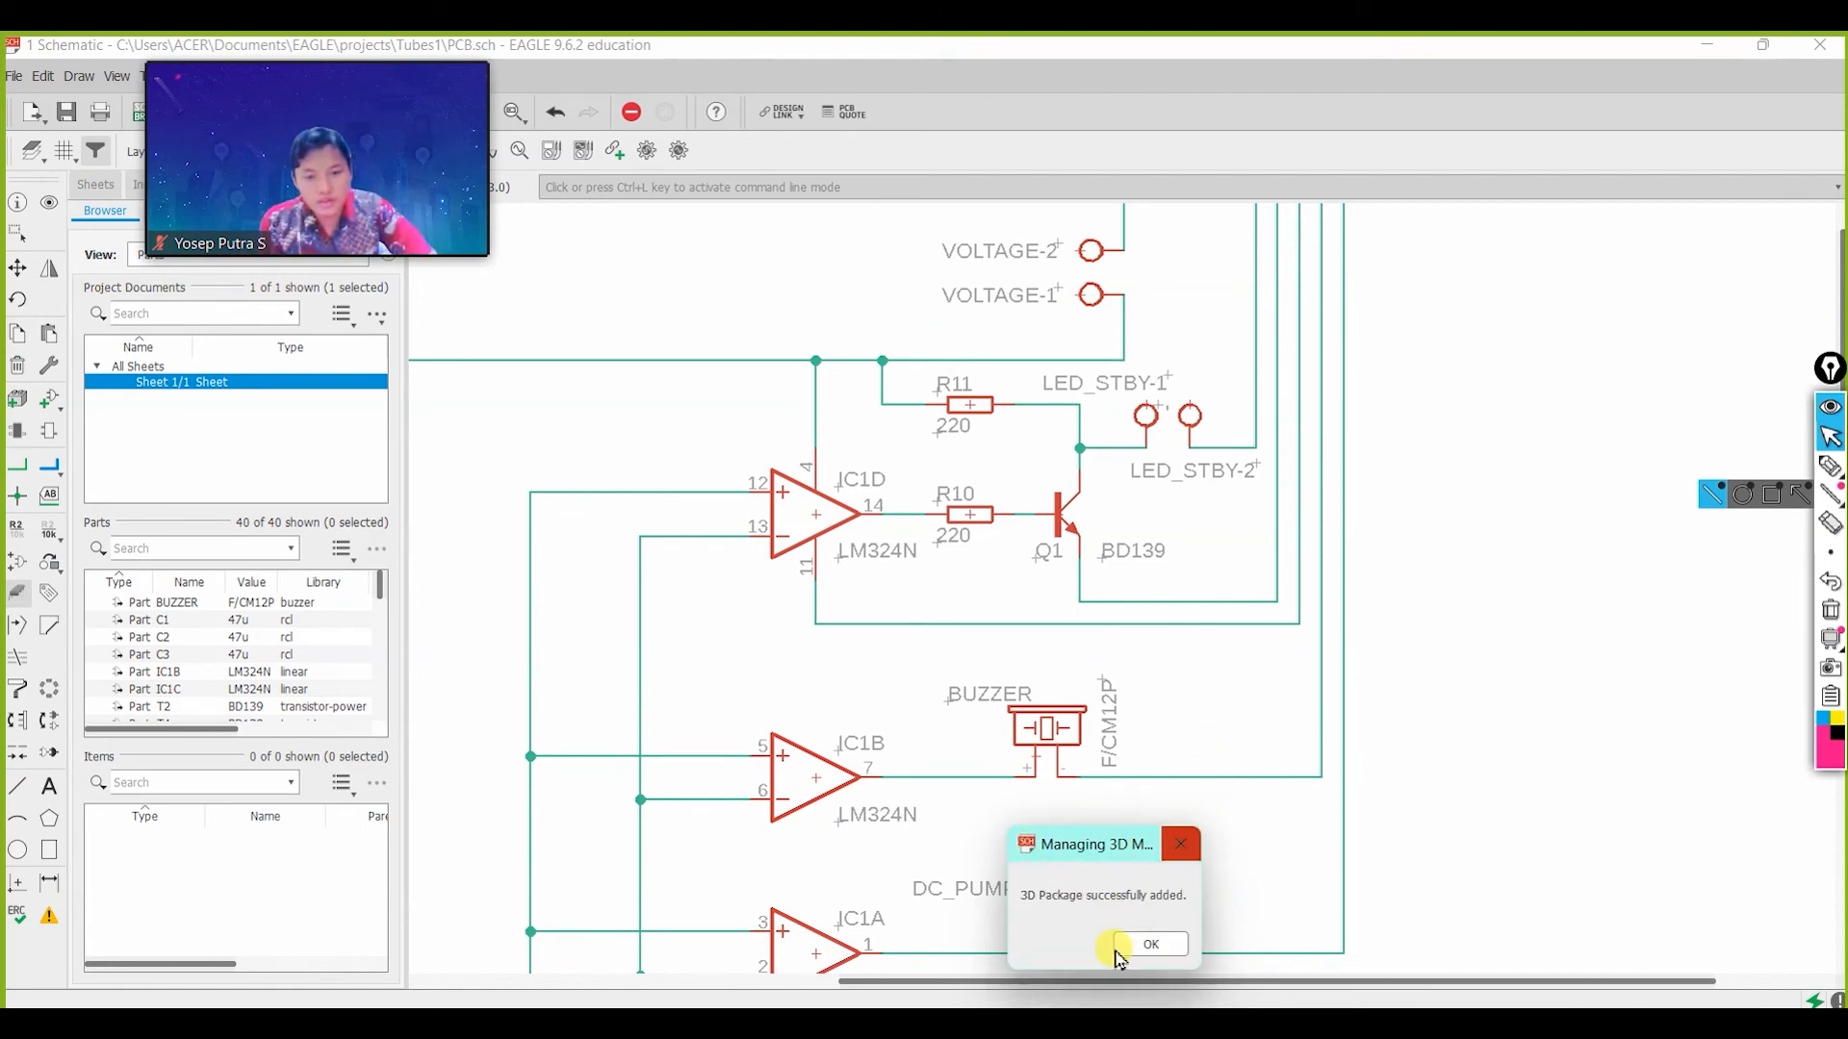
click(1153, 945)
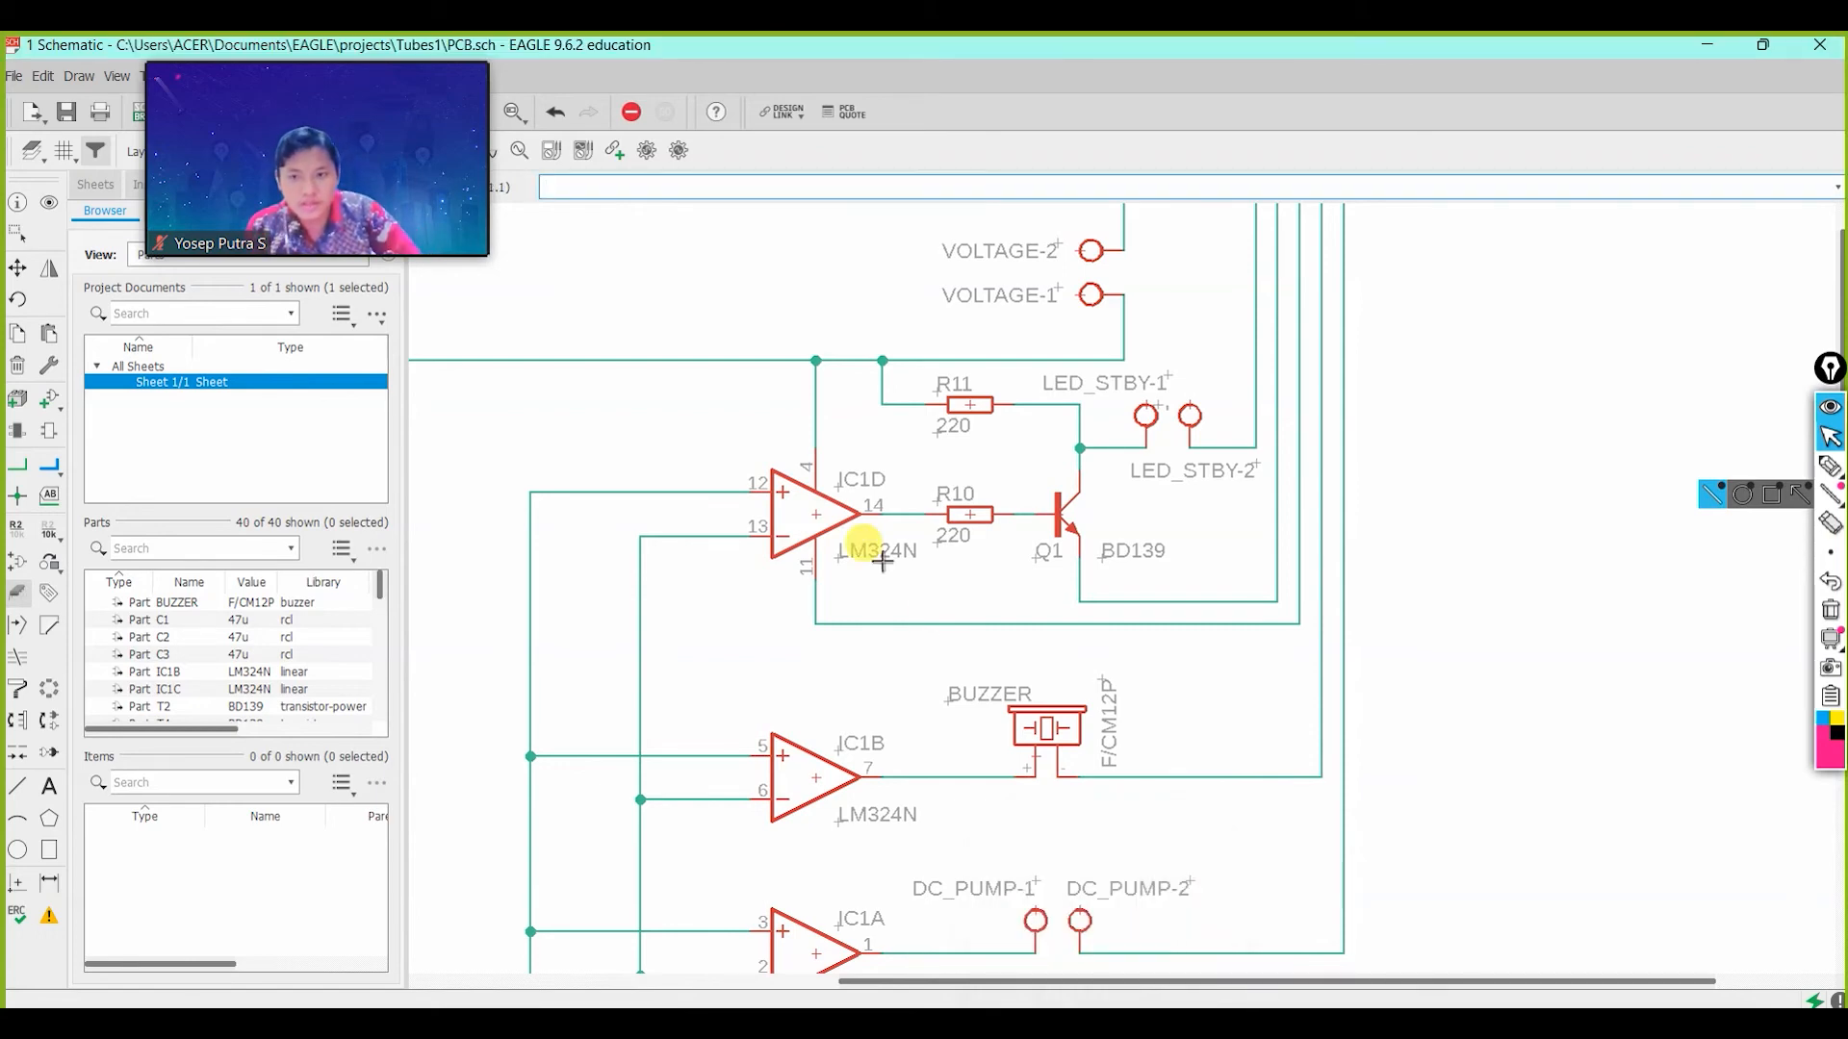
Save the PCB schematic and switch to its board layout.
drag(267, 125, 347, 119)
click(14, 75)
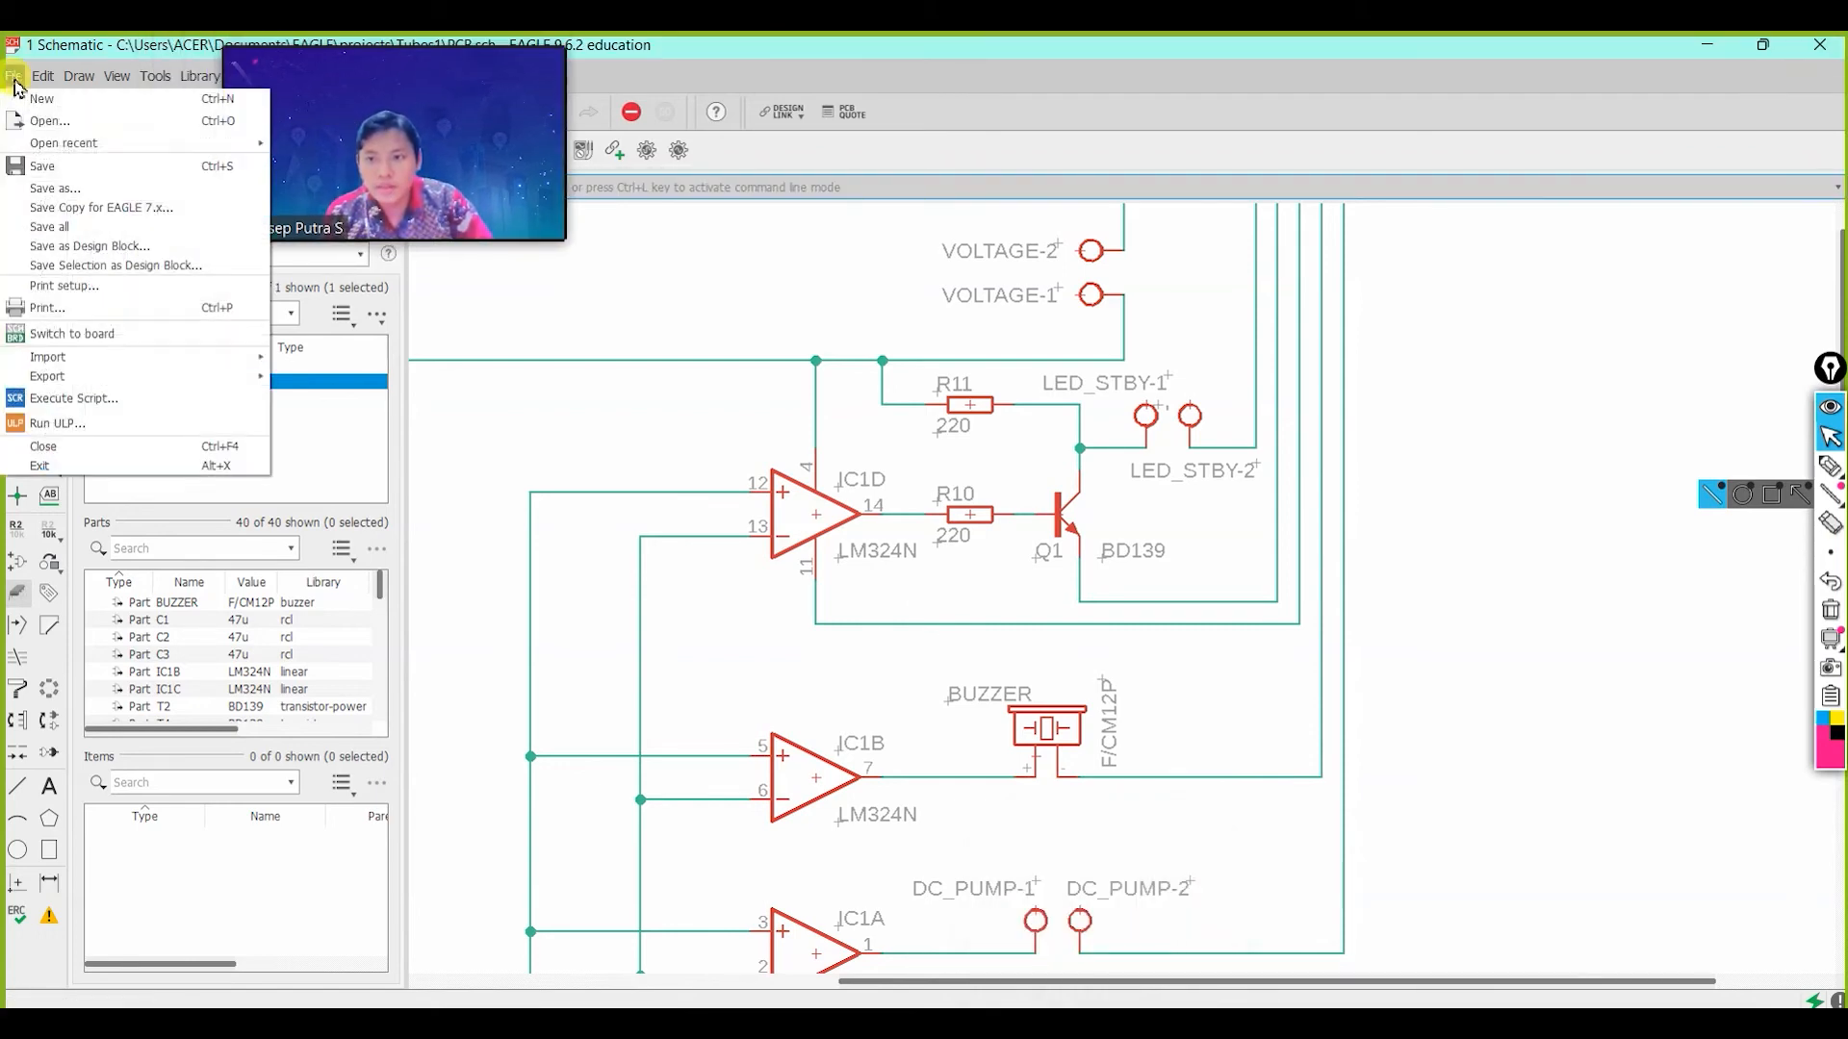
click(84, 170)
drag(265, 164, 610, 158)
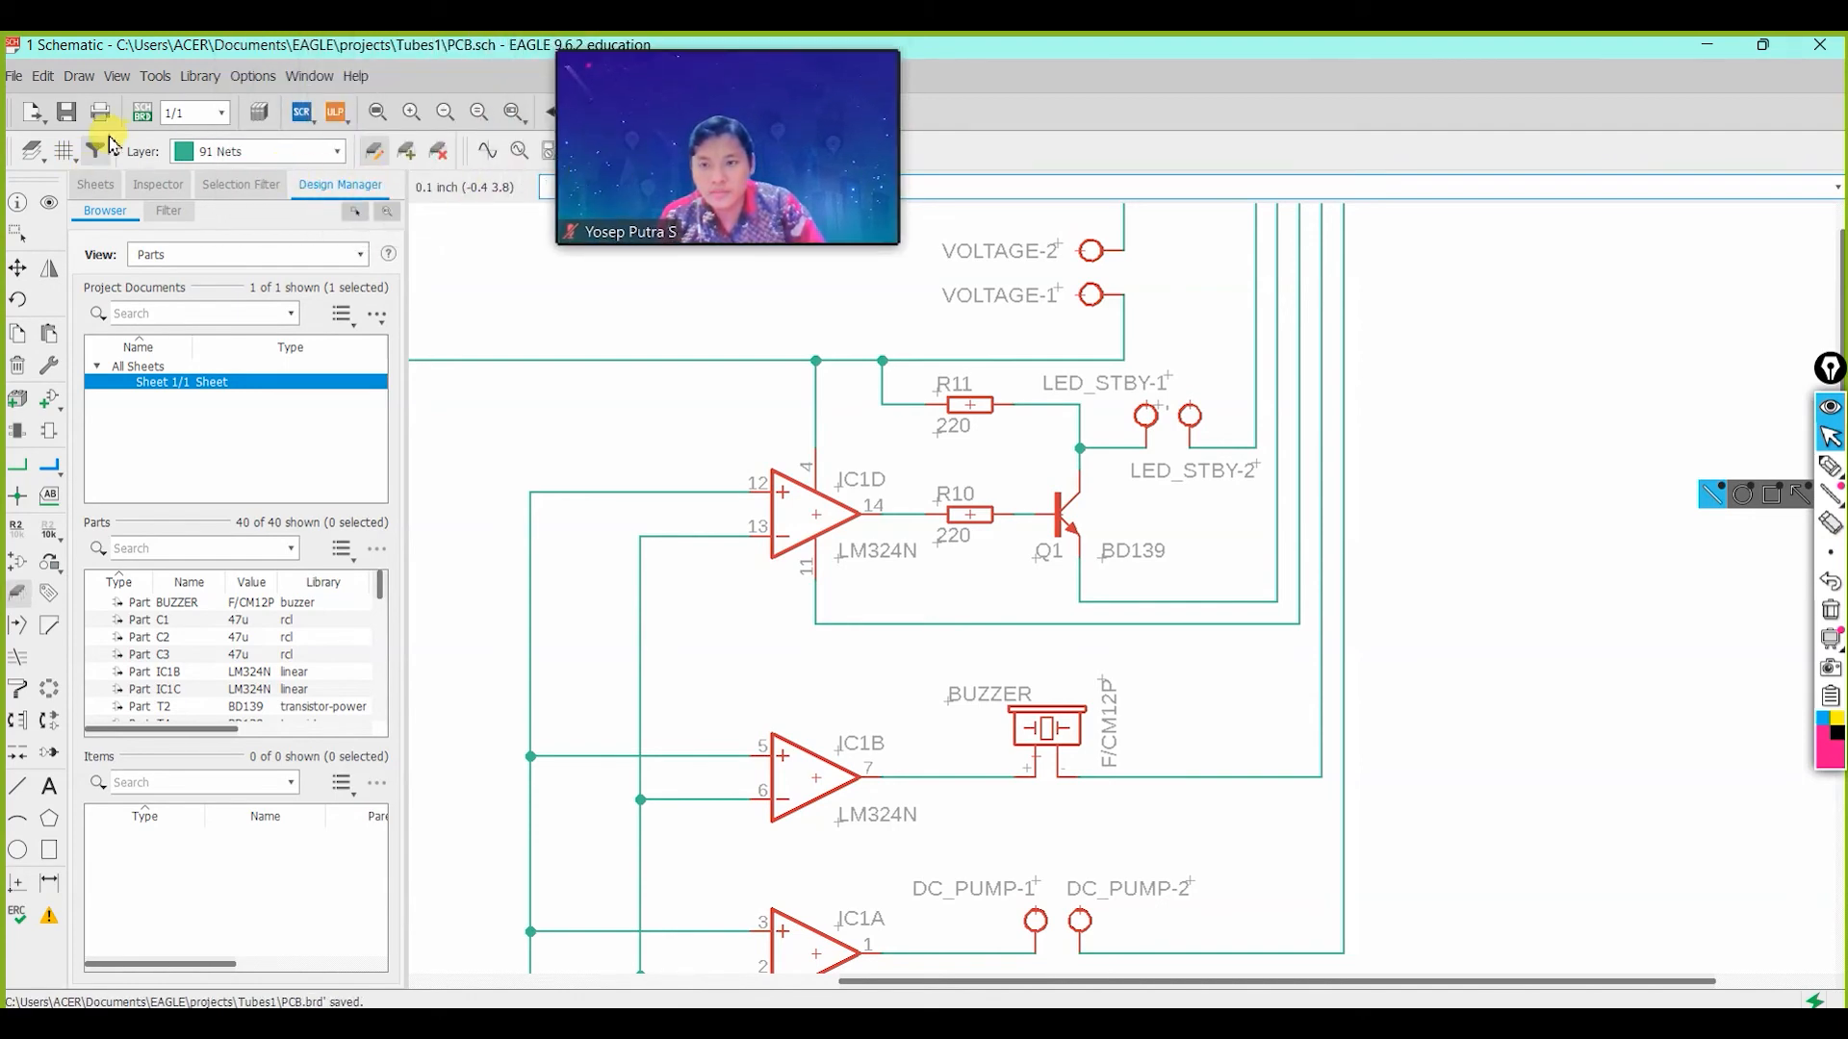
click(142, 113)
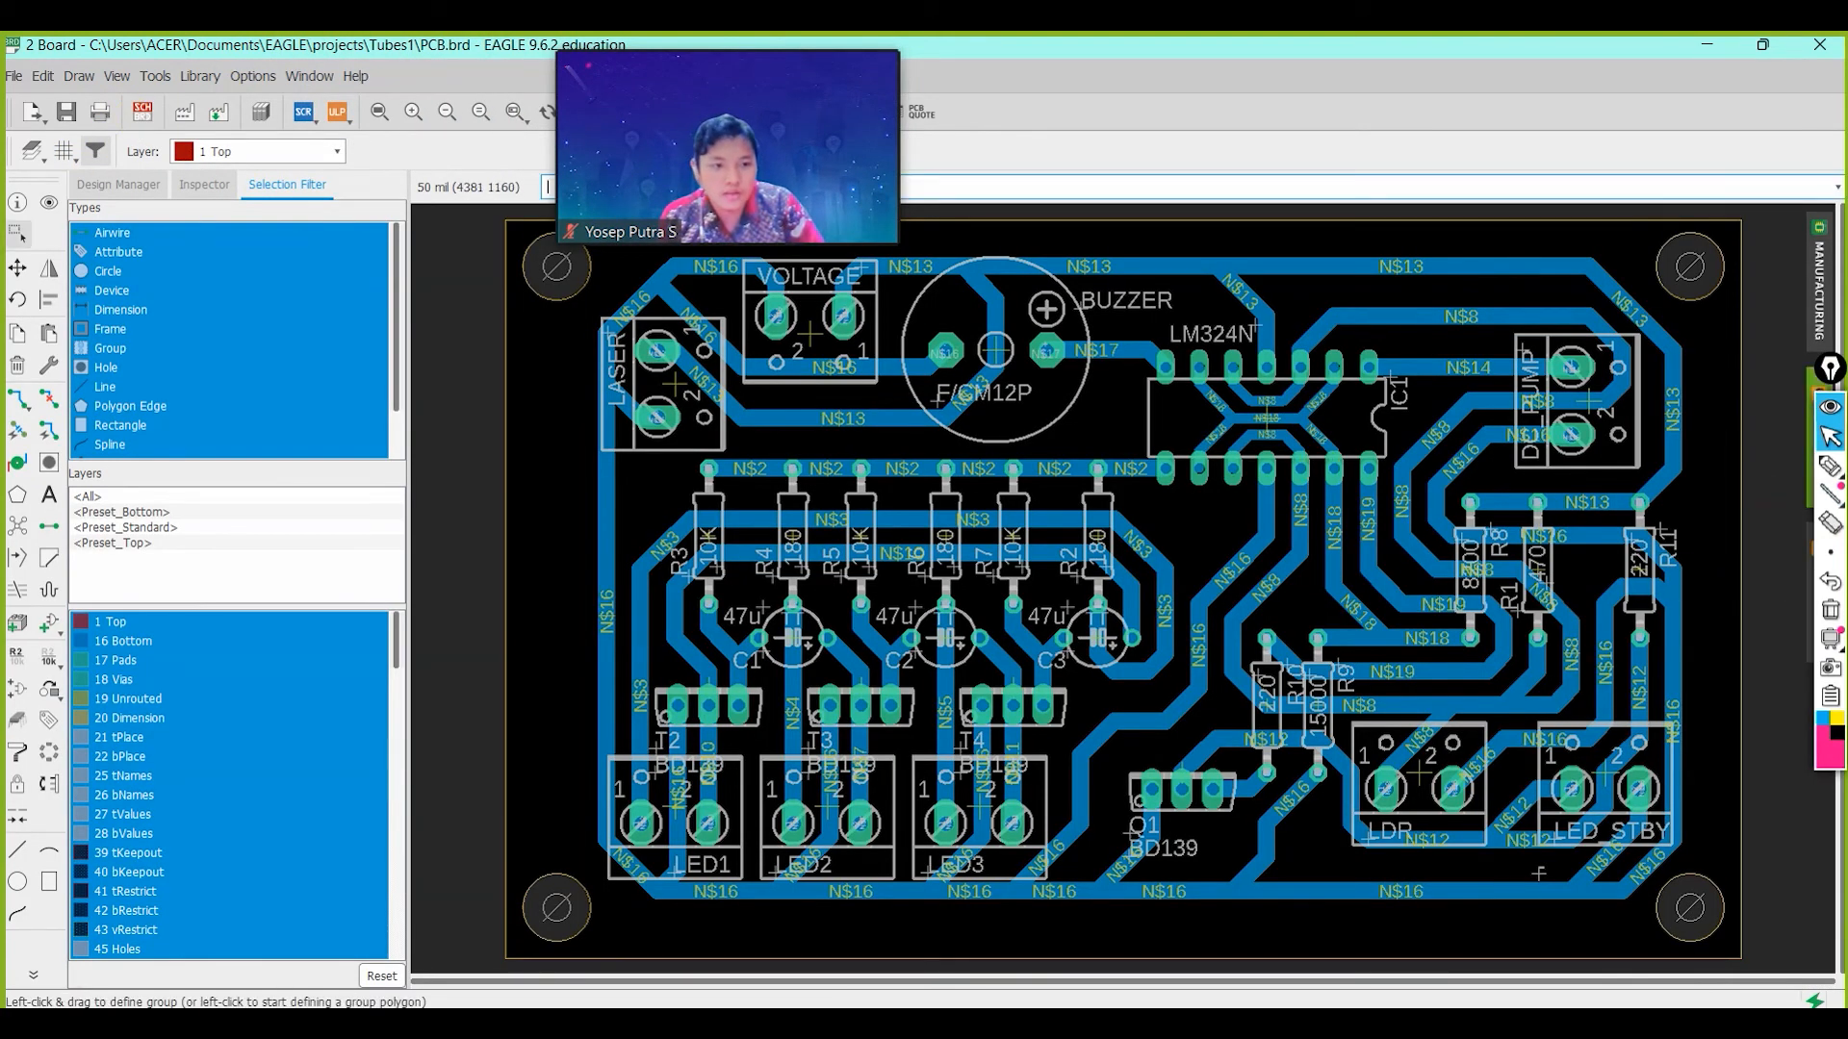
Push the updated board to Fusion 360 and close the Sync to Fusion 360 dialog.
drag(1830, 366, 29, 414)
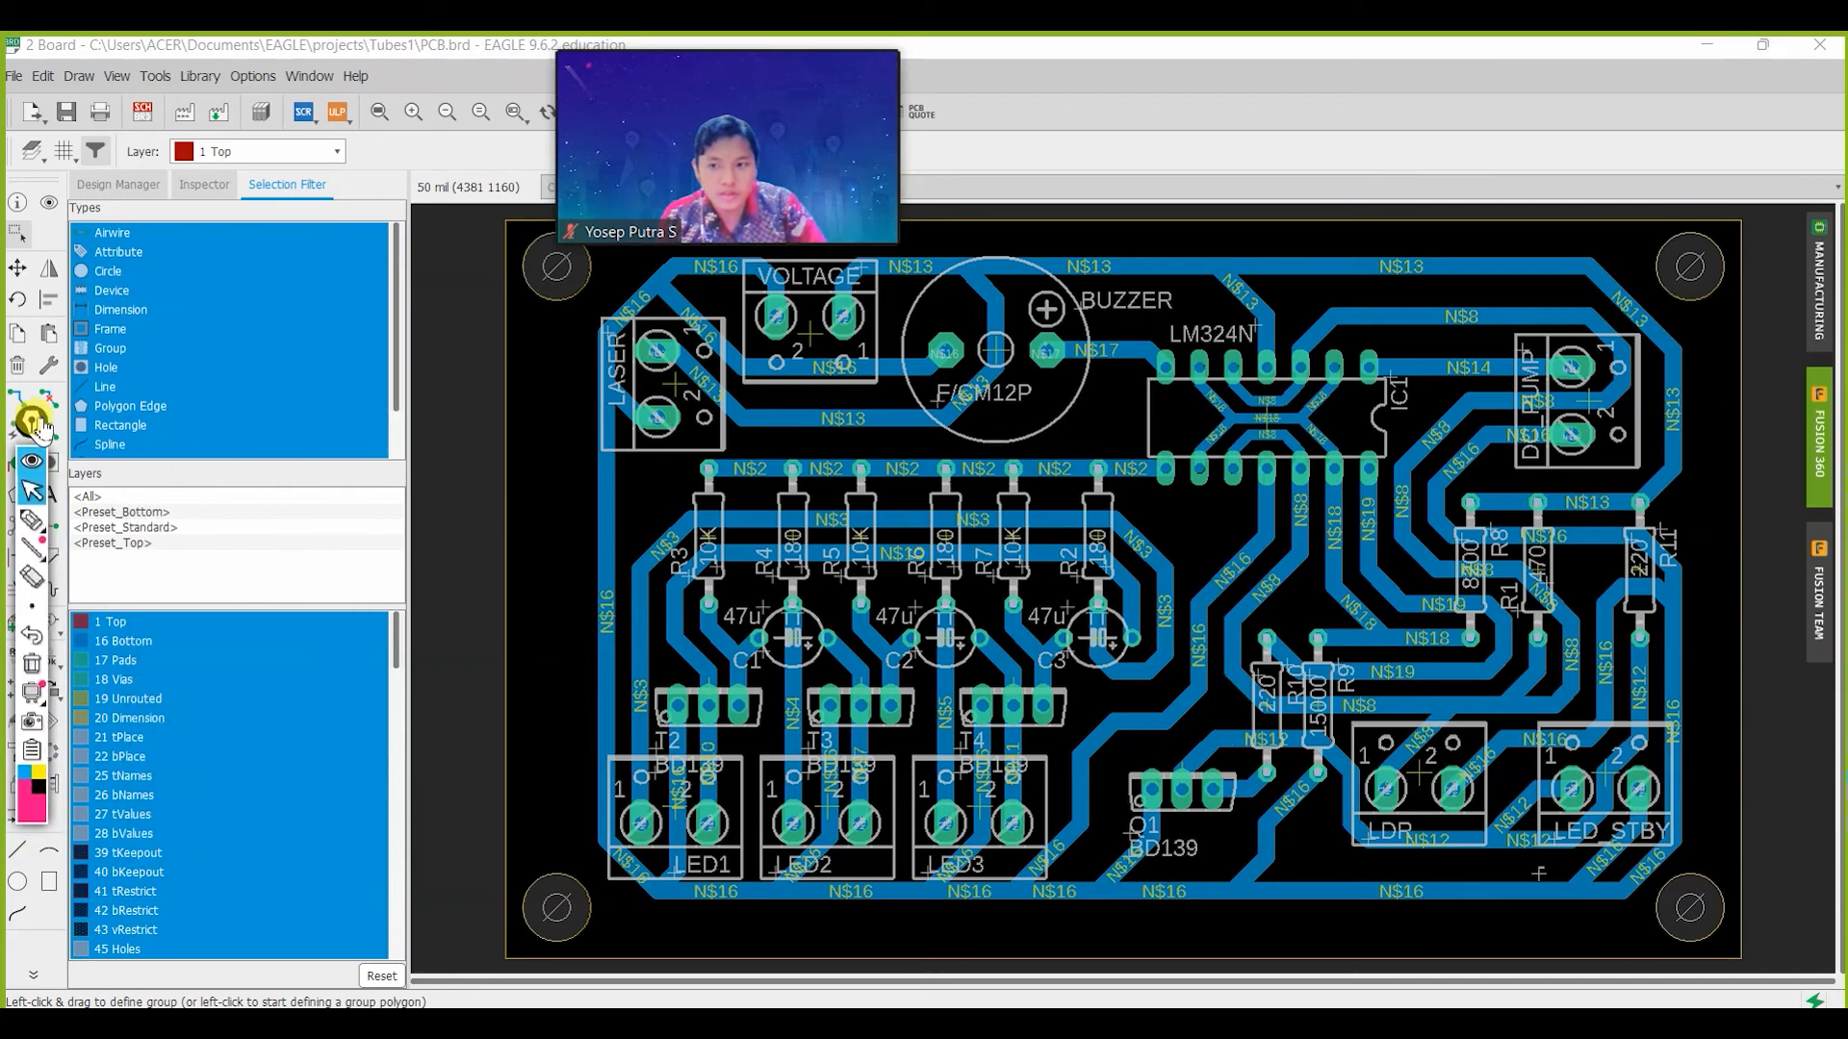
click(1819, 443)
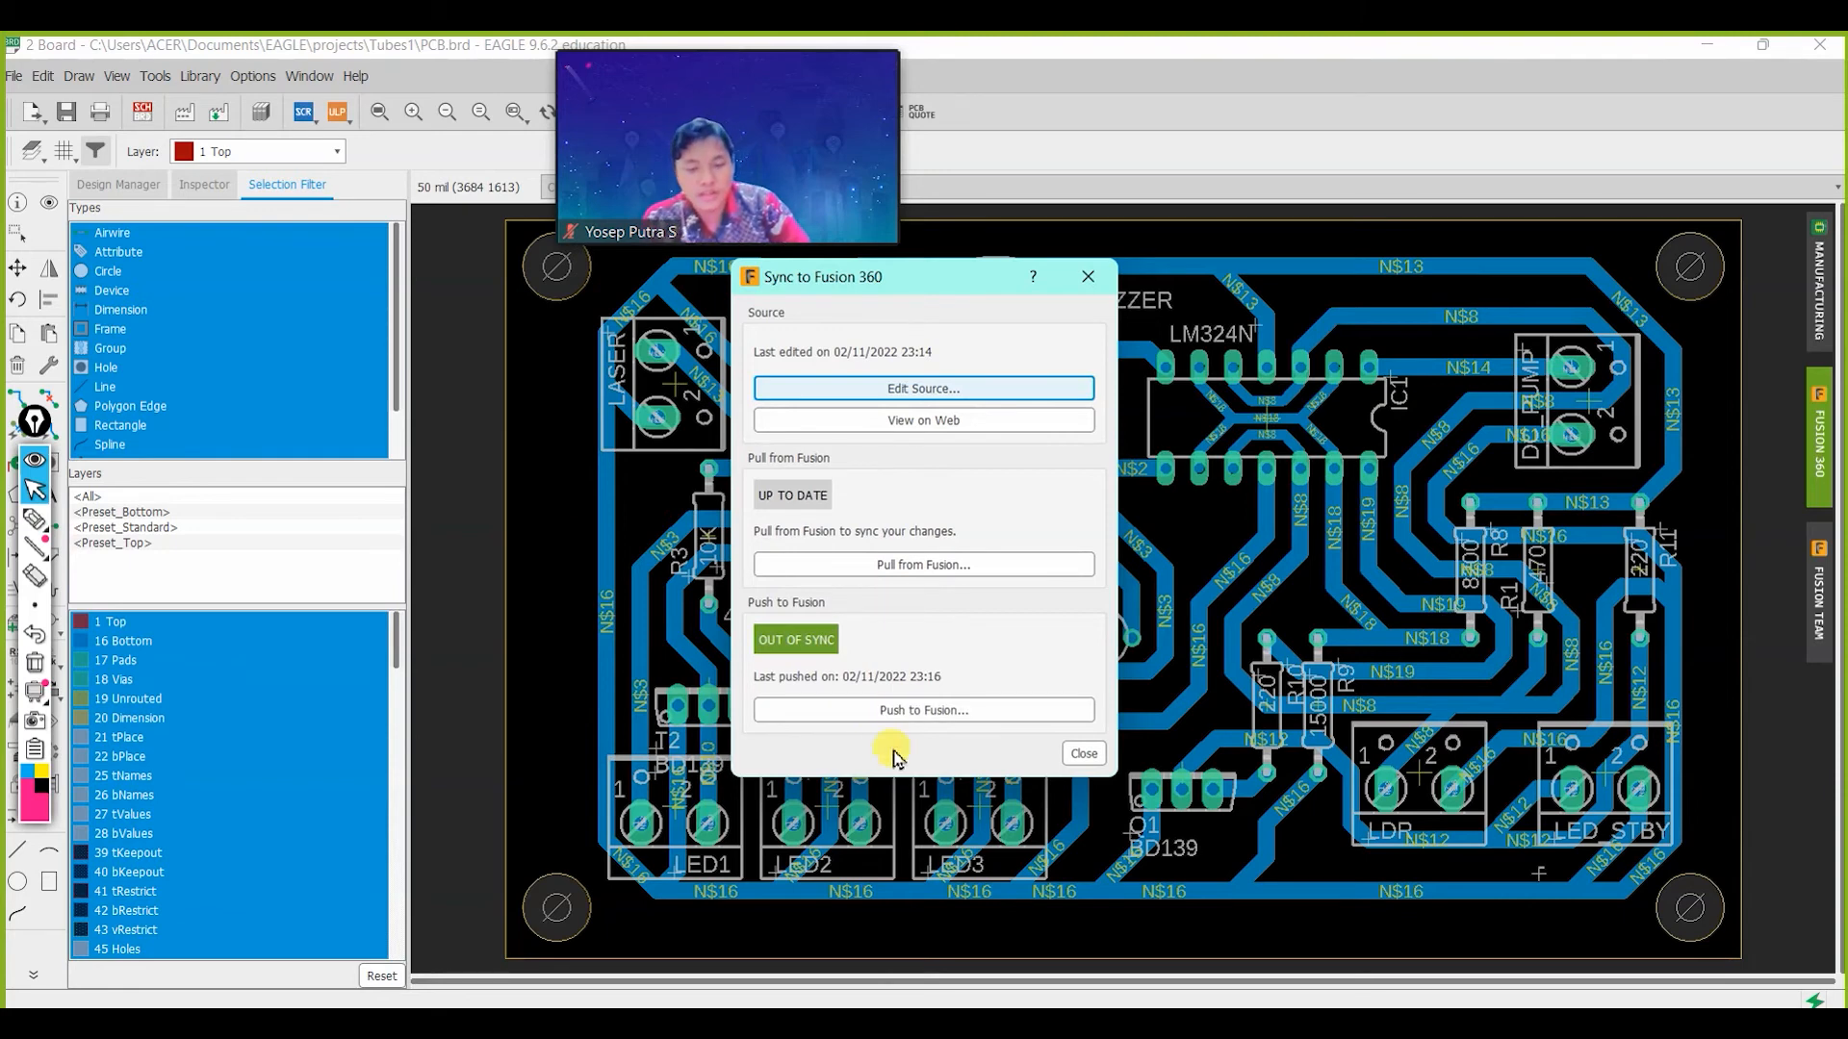
mouse_move(781, 1030)
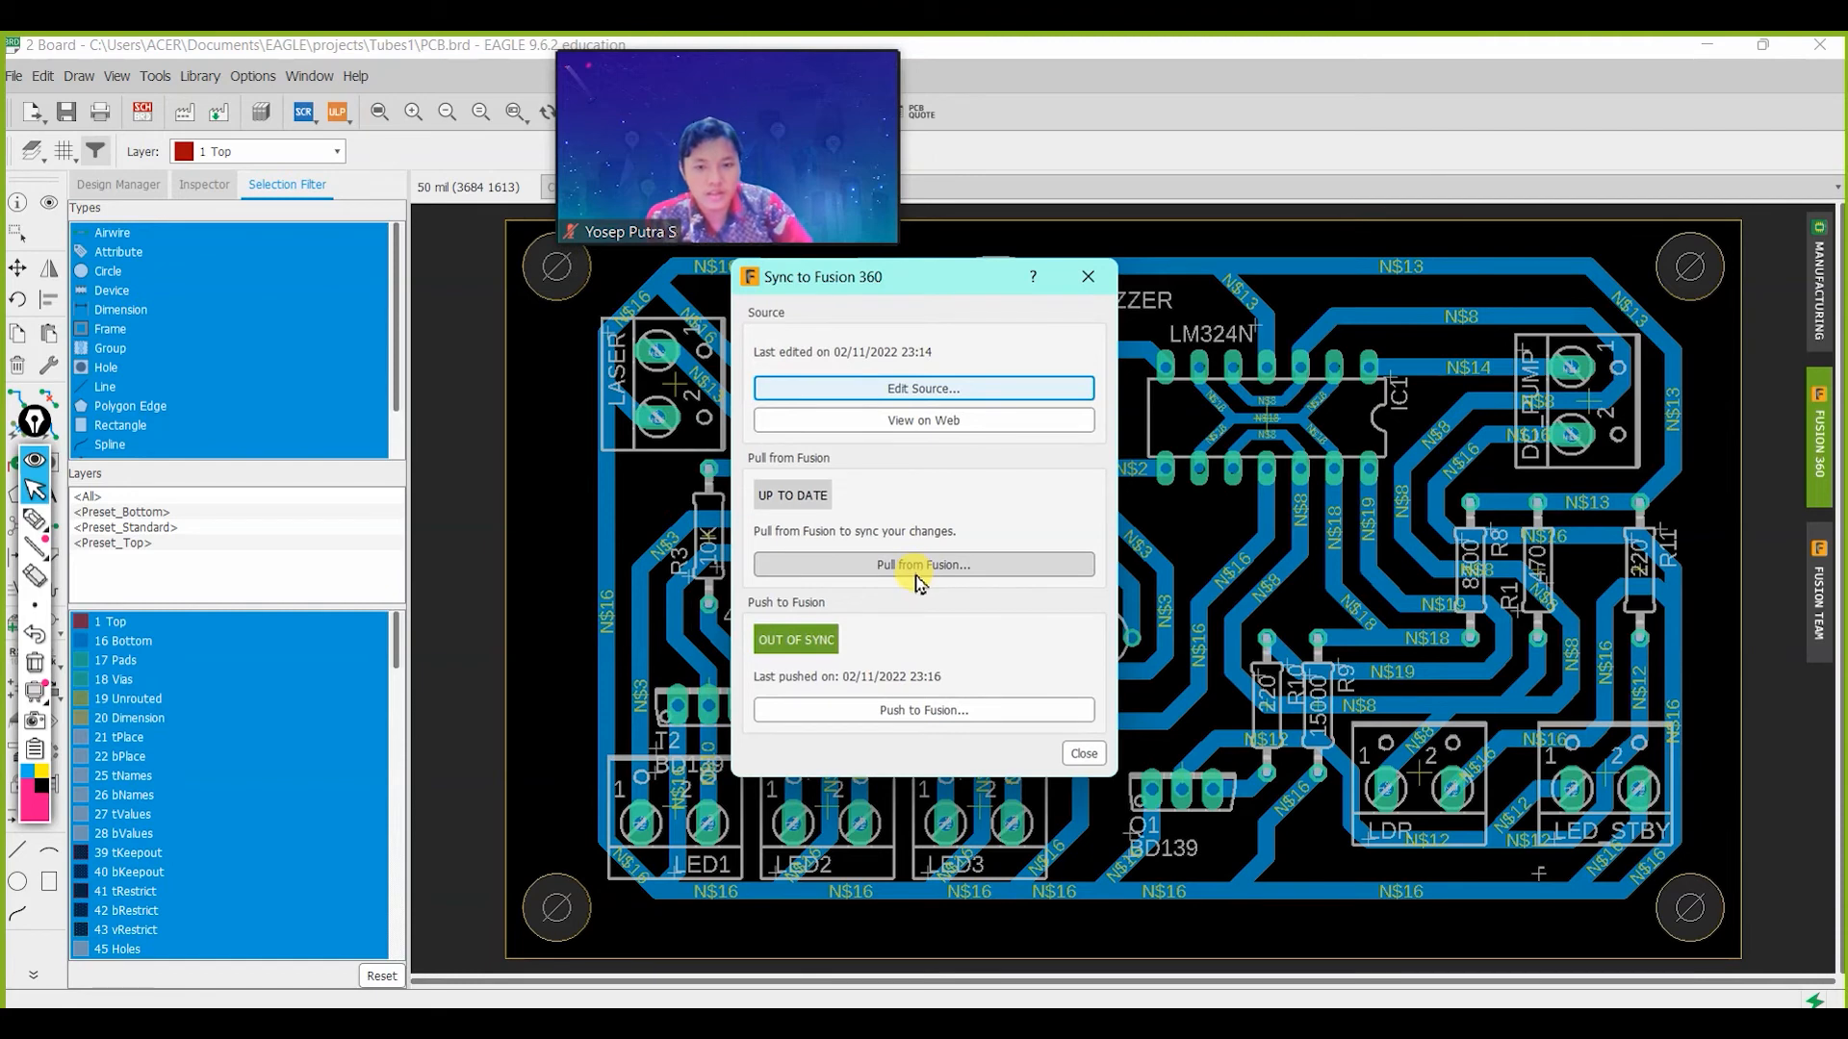
click(901, 712)
click(1084, 753)
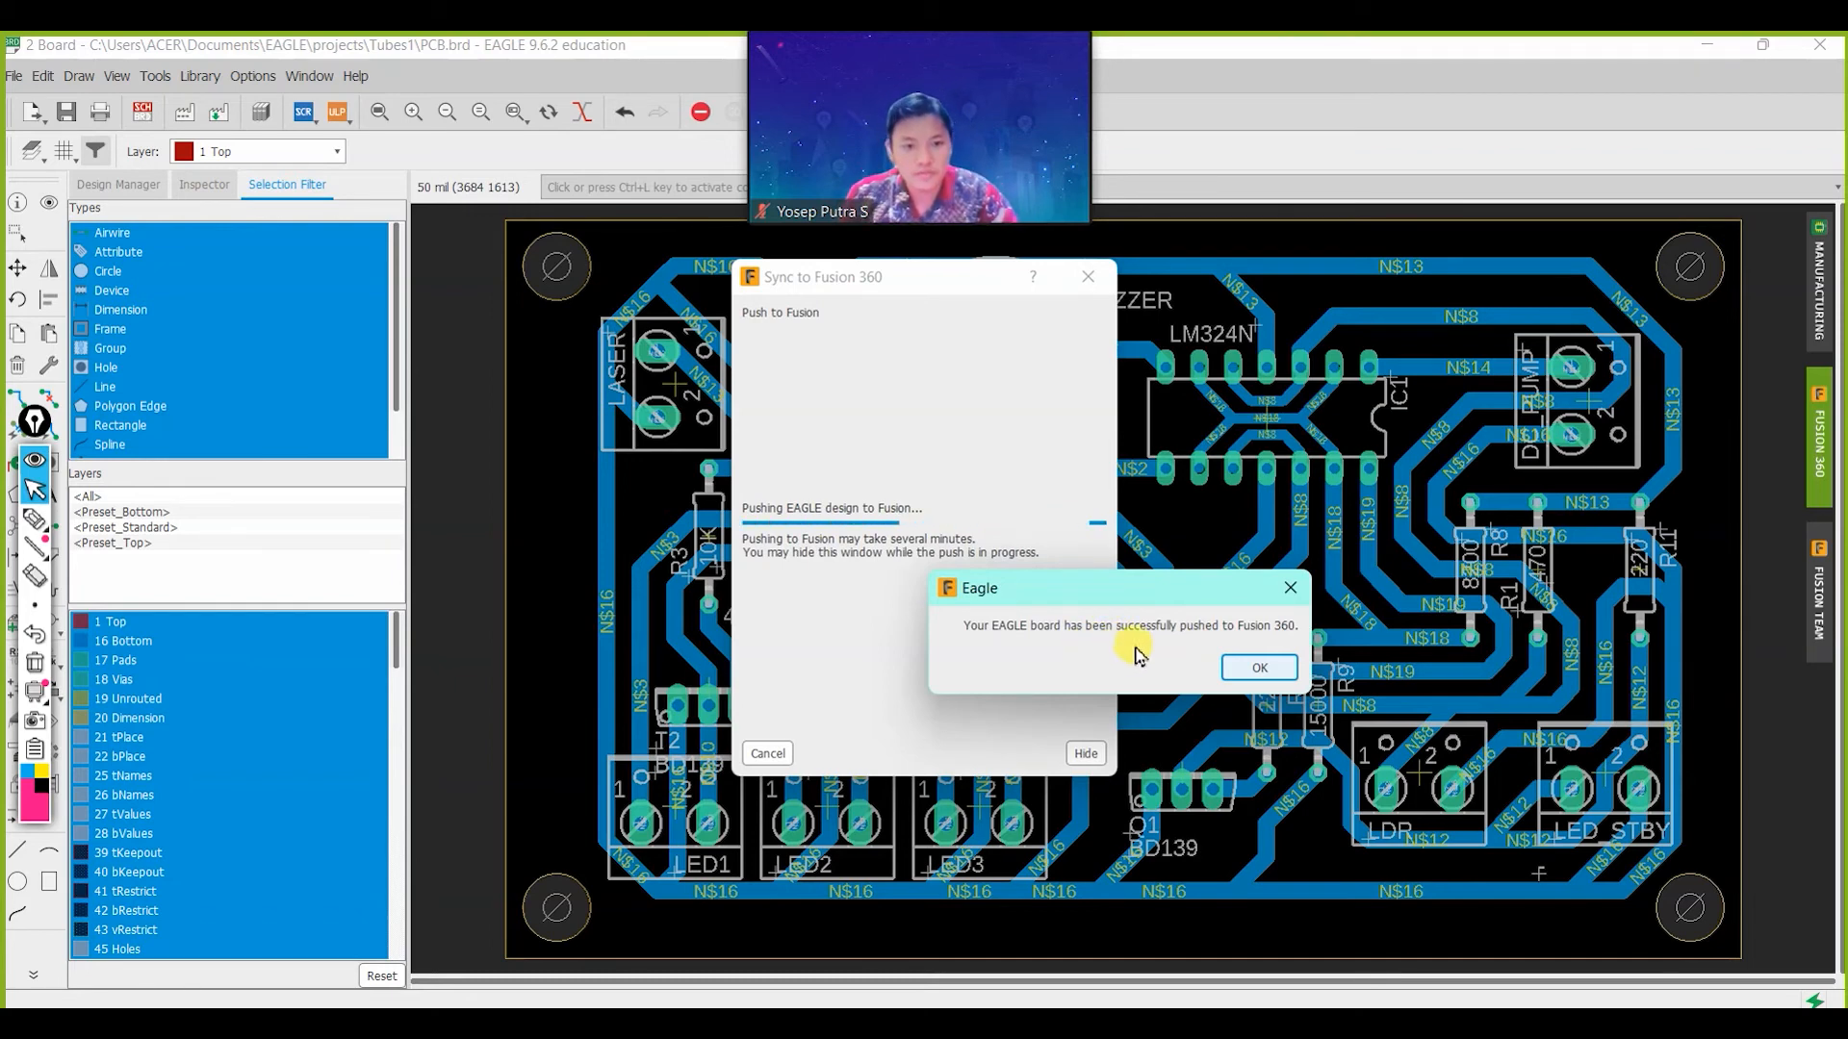
click(1261, 667)
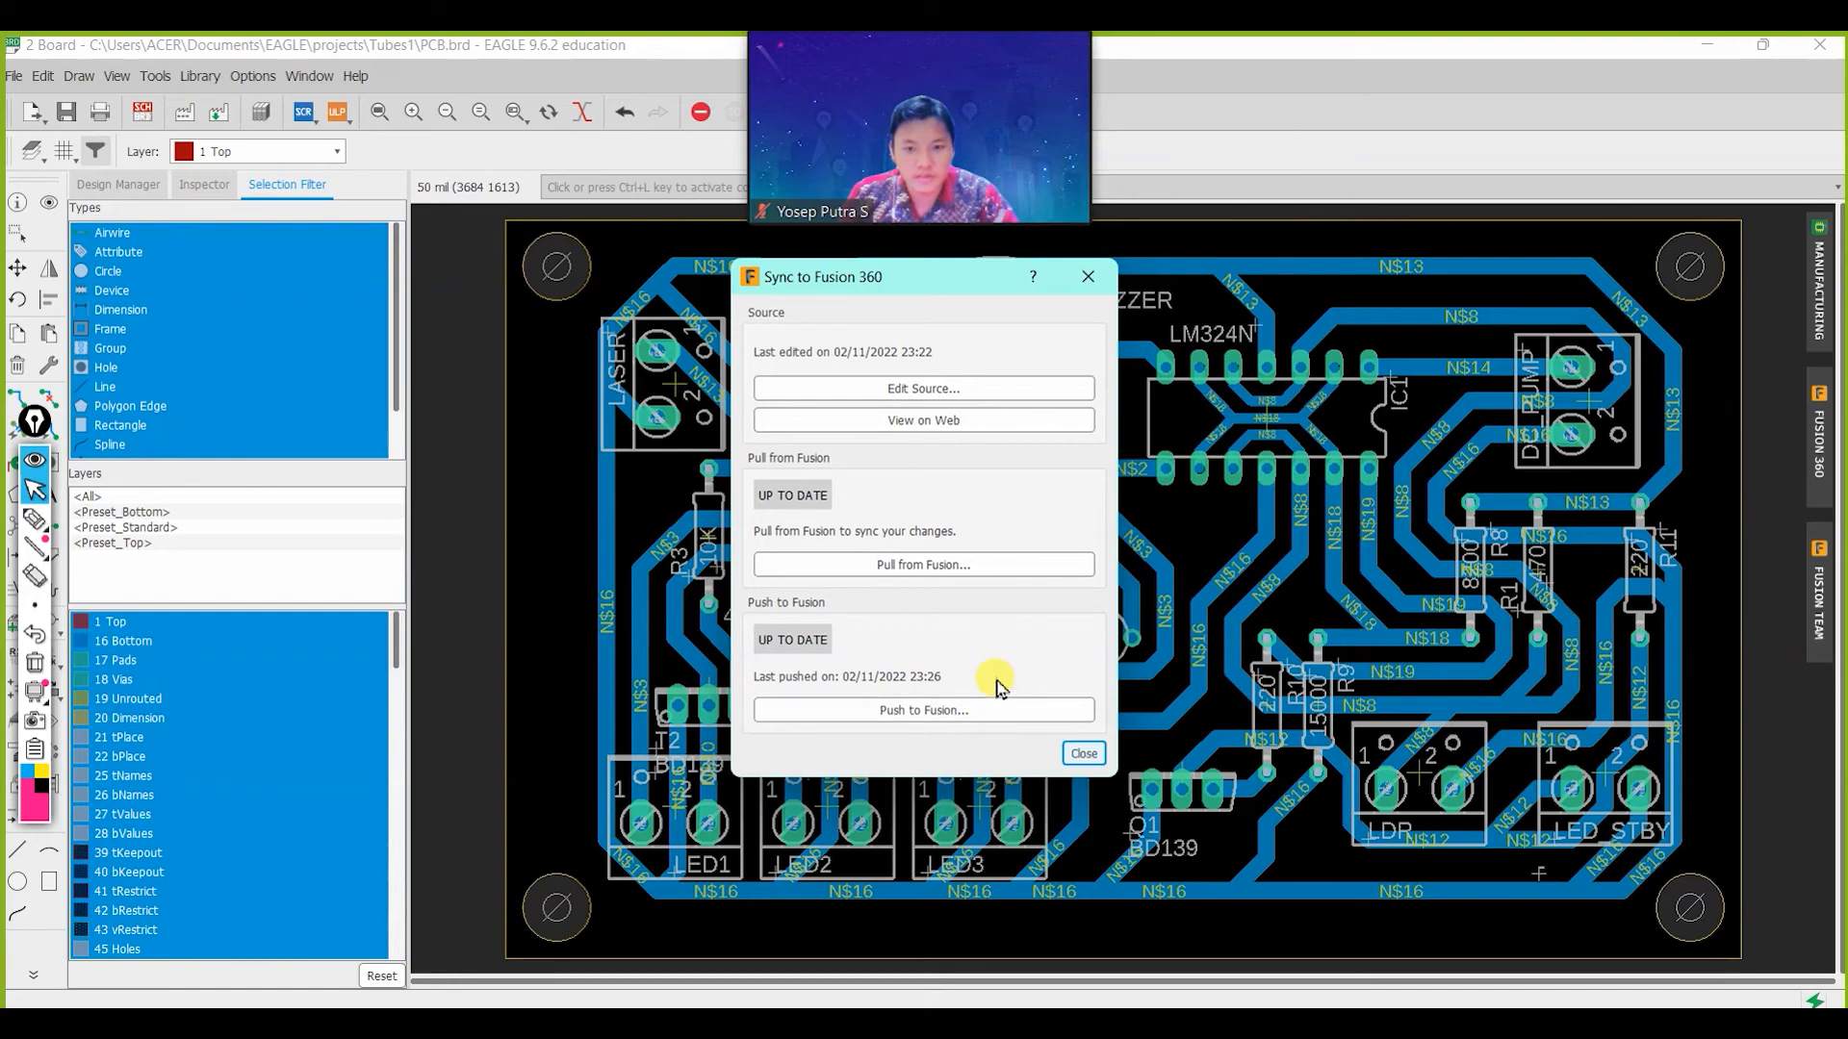
click(1084, 756)
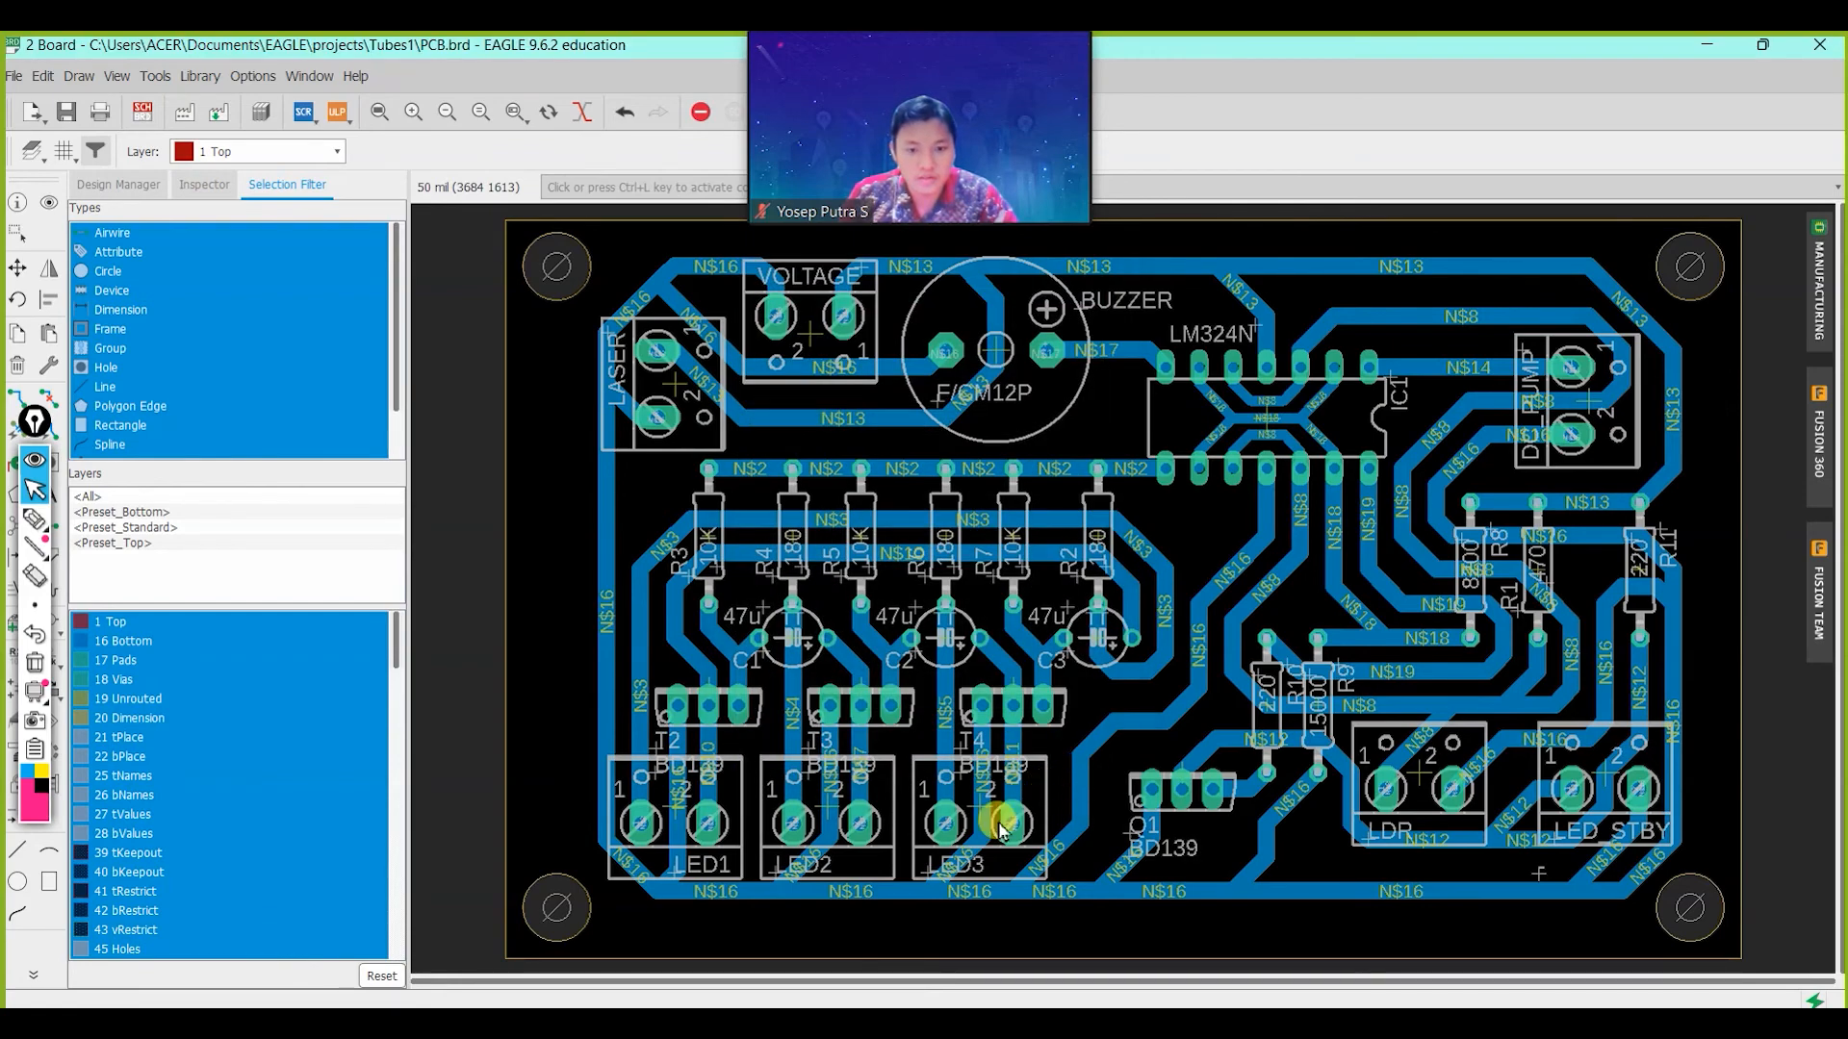
Switch to Fusion 360, refresh the Default Project folder and open the updated PCB design.
click(783, 1024)
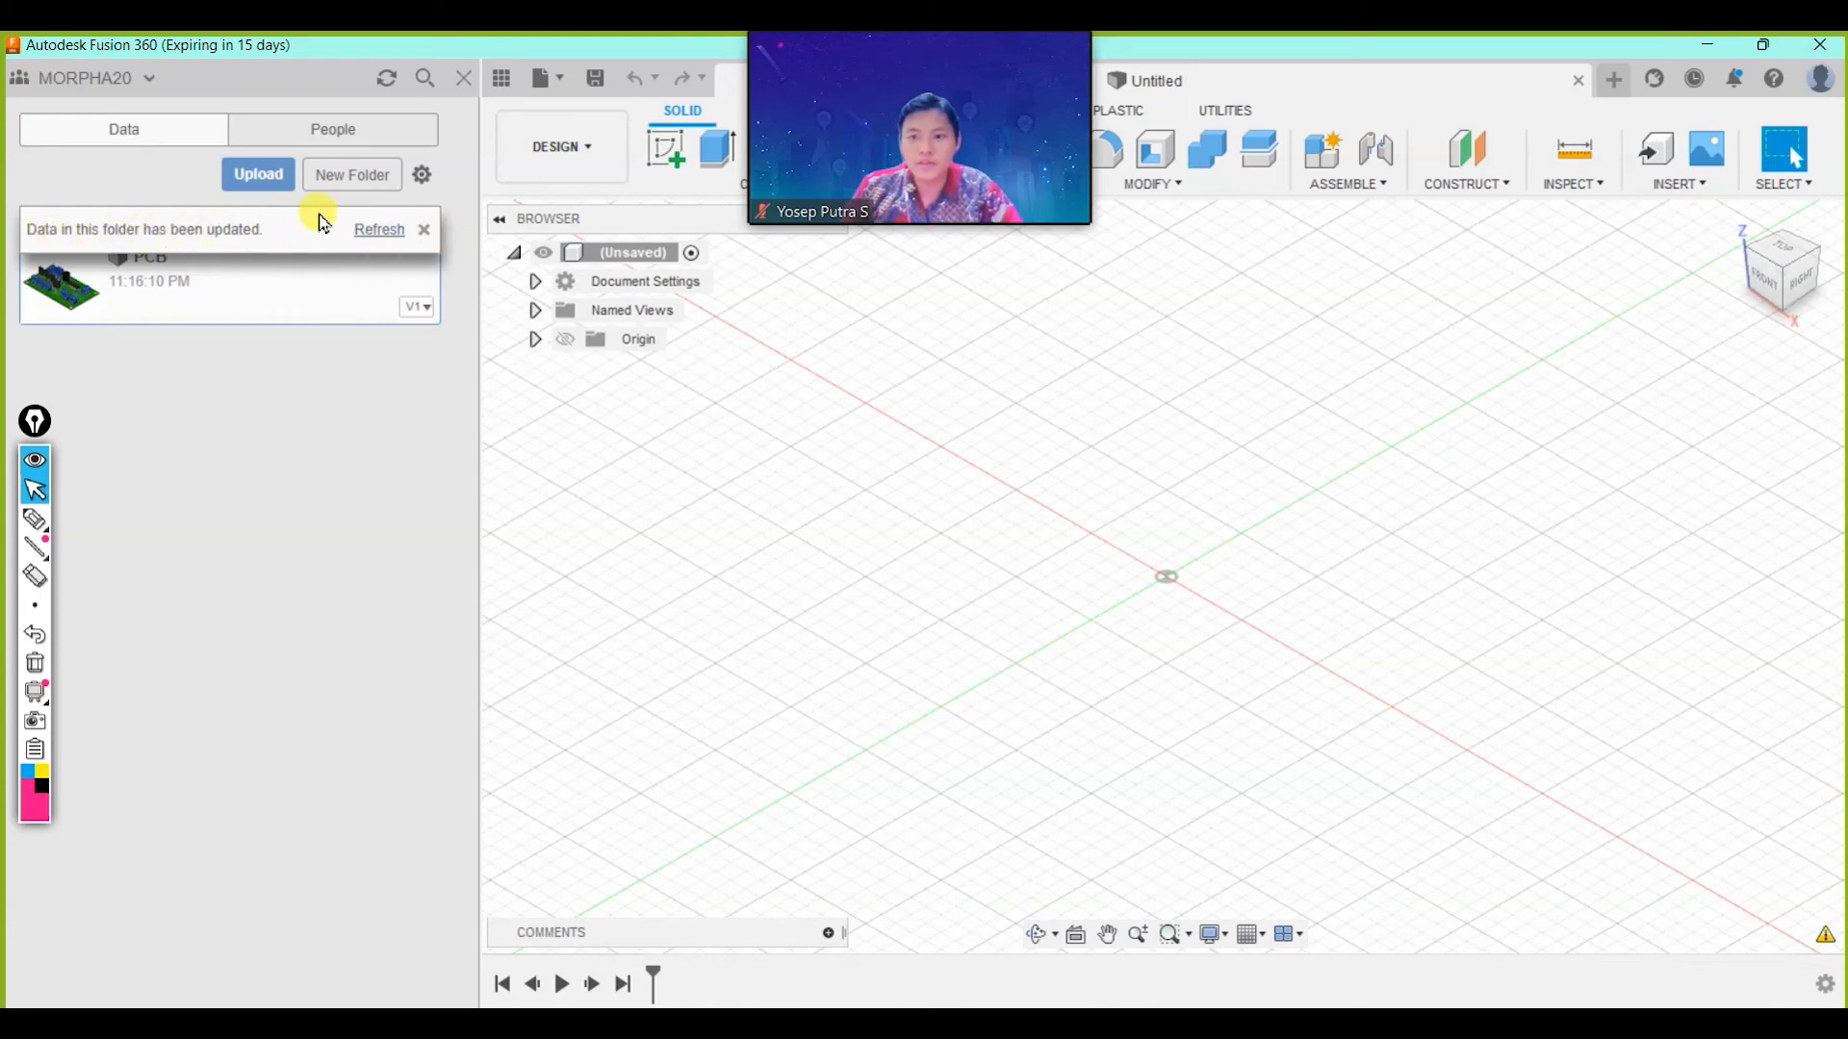
click(381, 230)
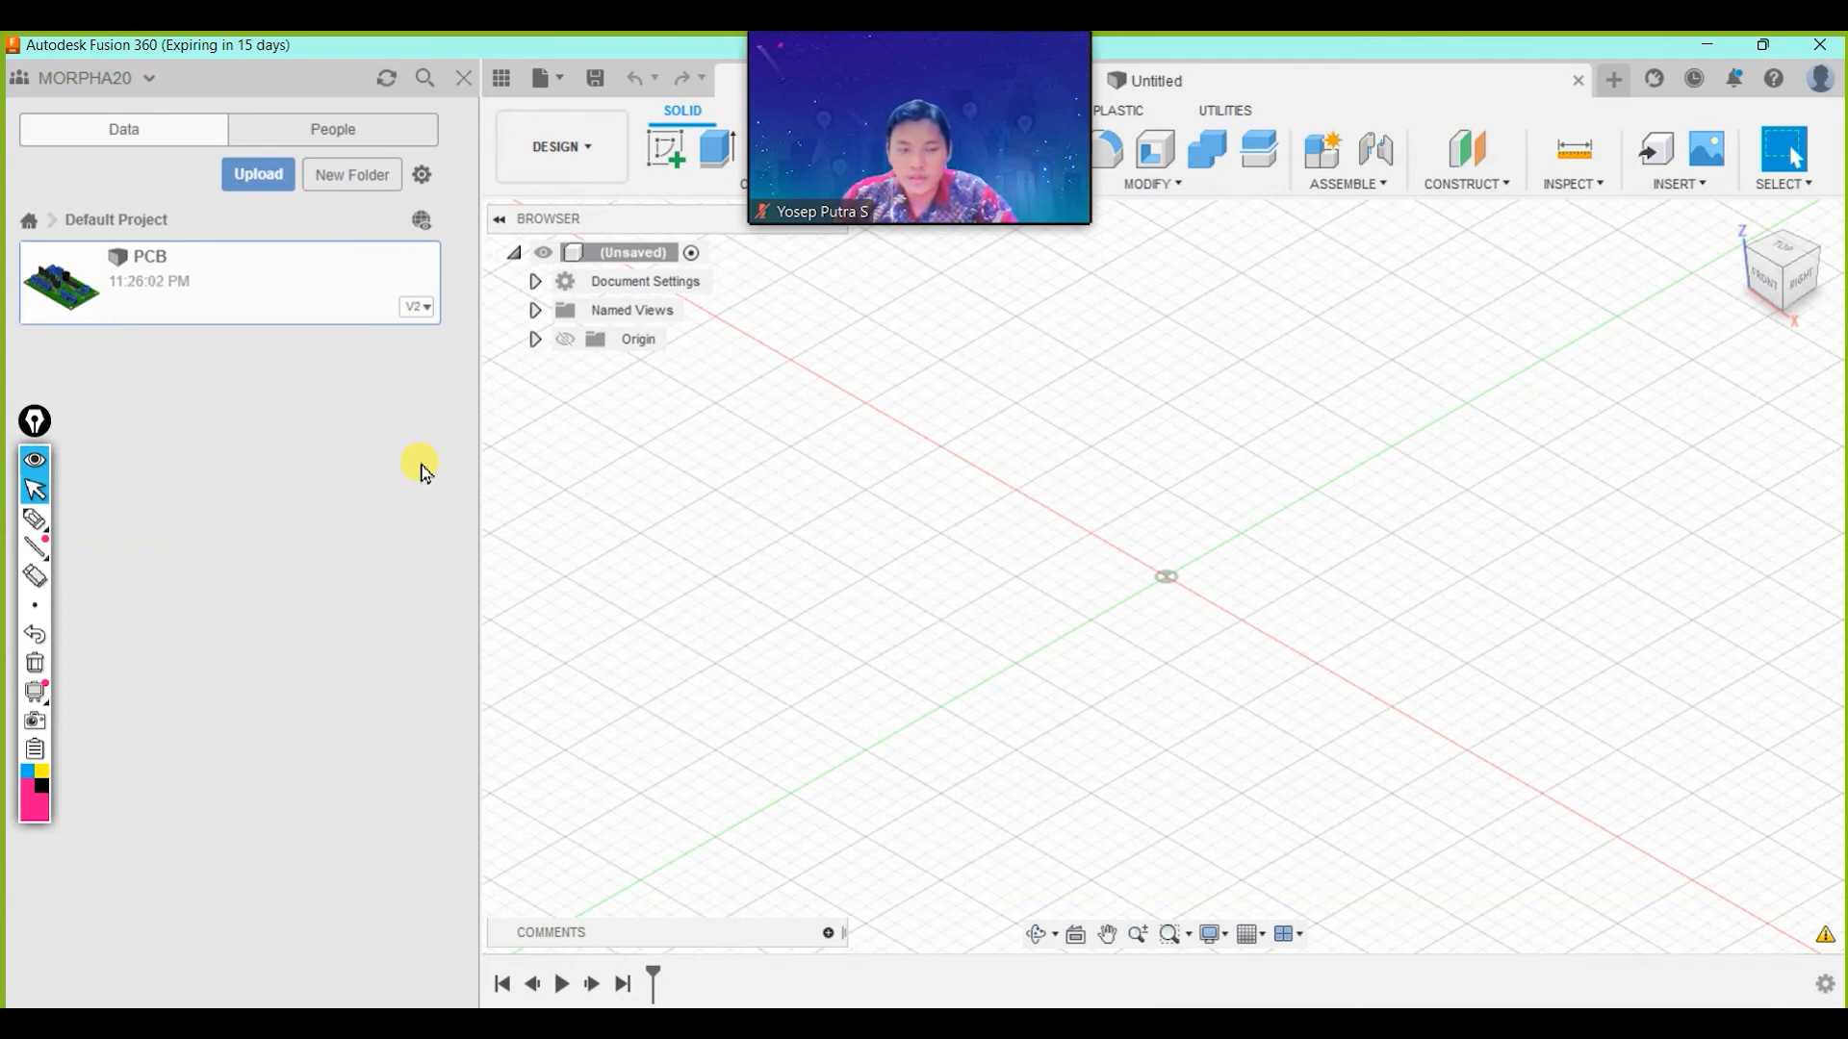
double_click(191, 283)
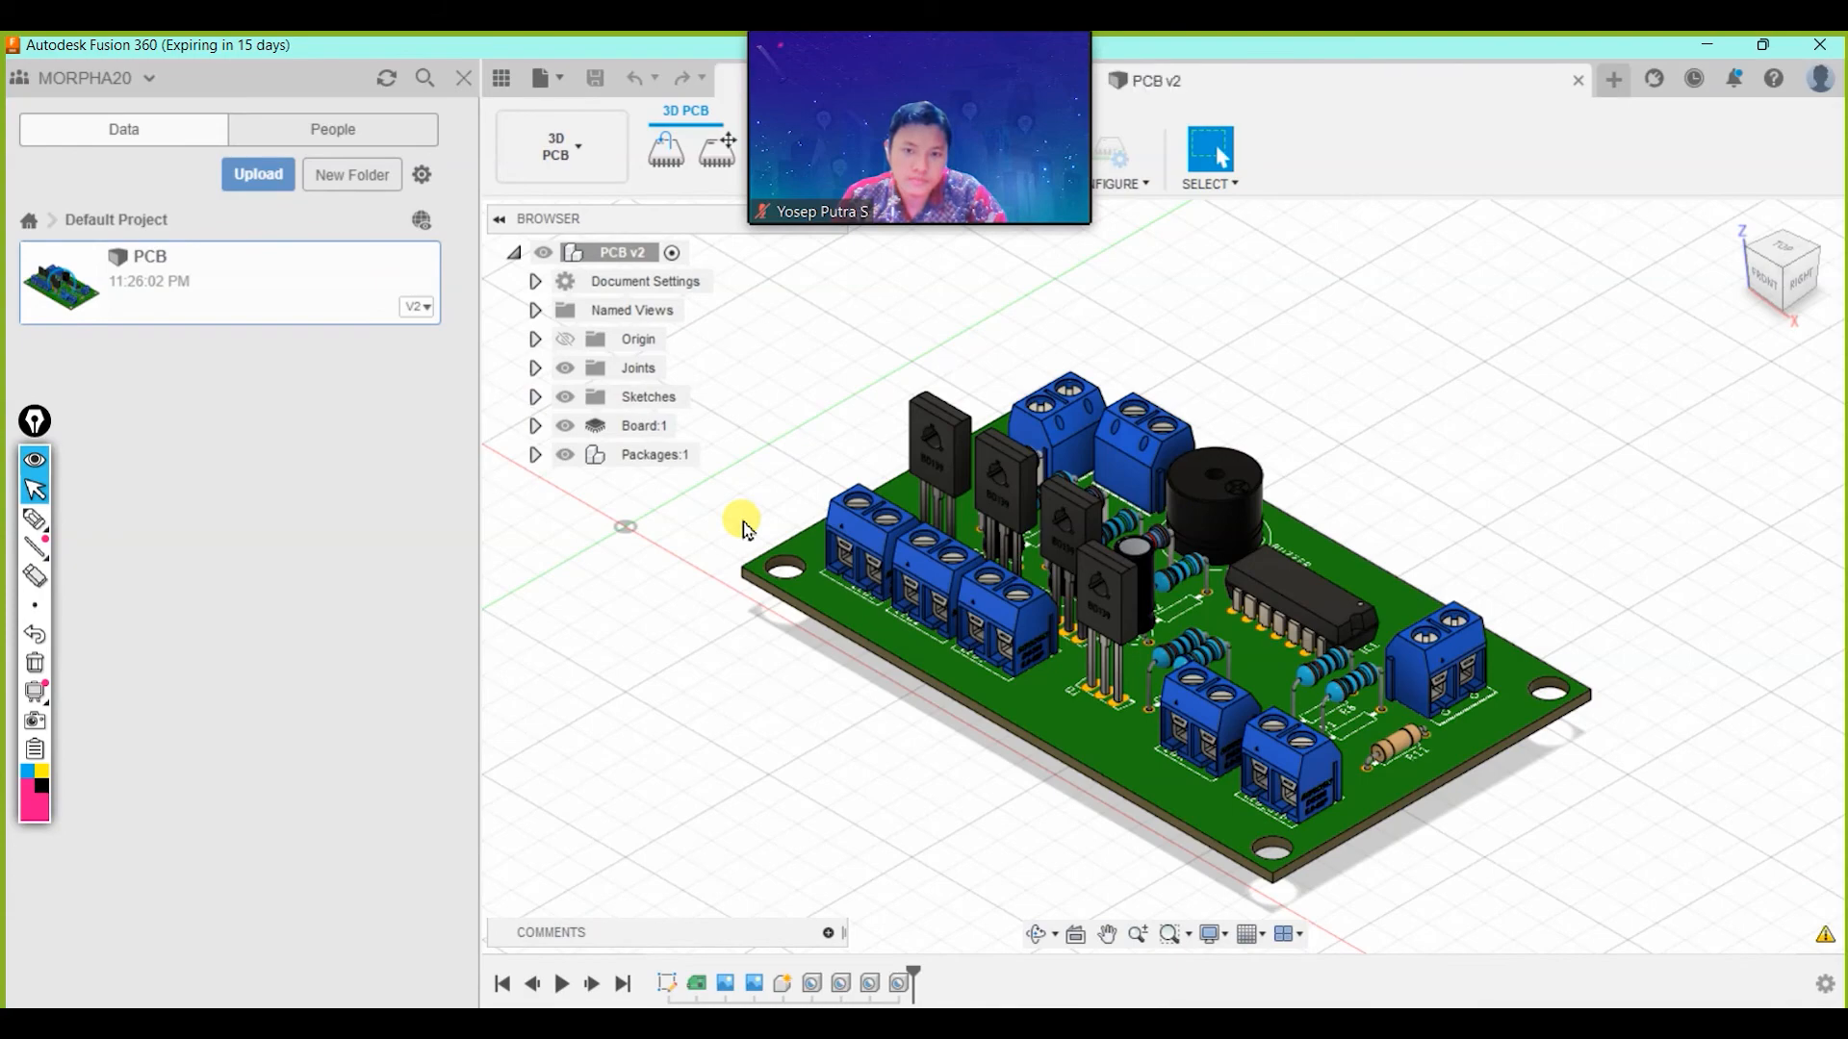
Inspect R11's replaced resistor model up close, including its neighbours R1 and R8, and view the whole 3D board.
scroll(1416, 788, down, 4)
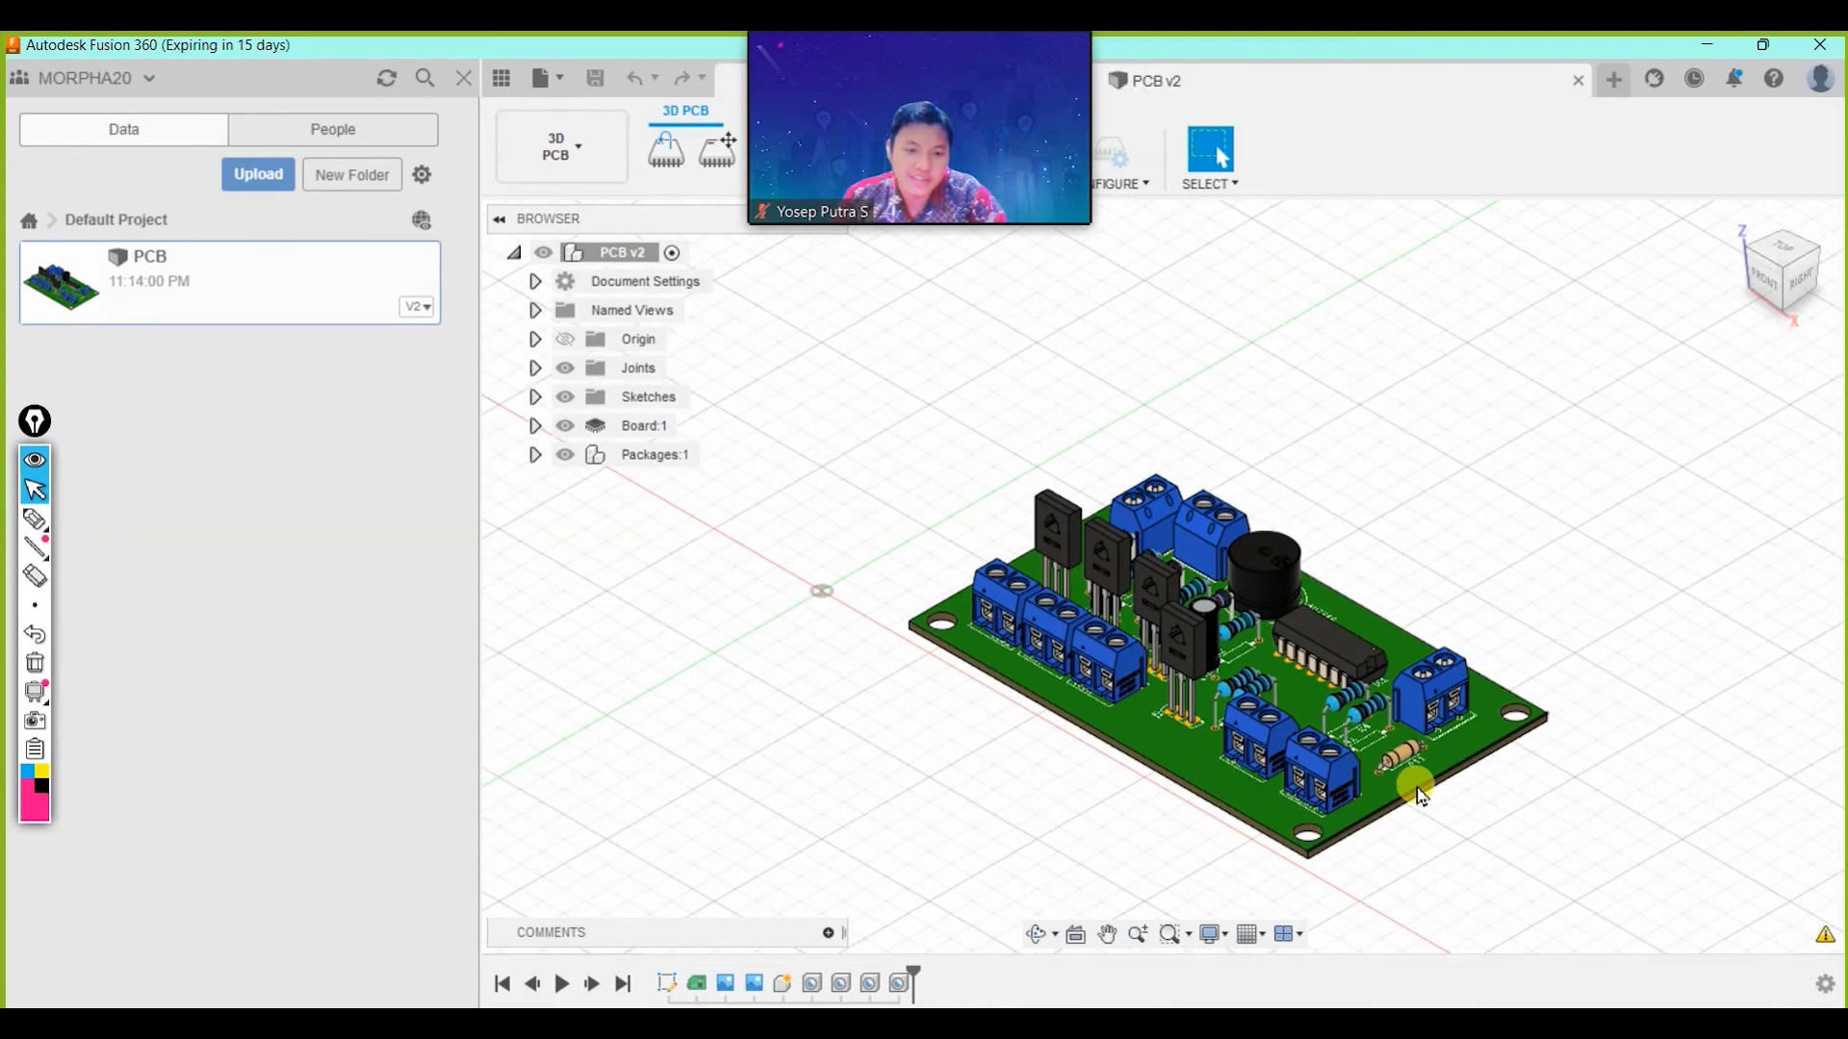
scroll(1417, 788, up, 2)
scroll(1410, 770, up, 10)
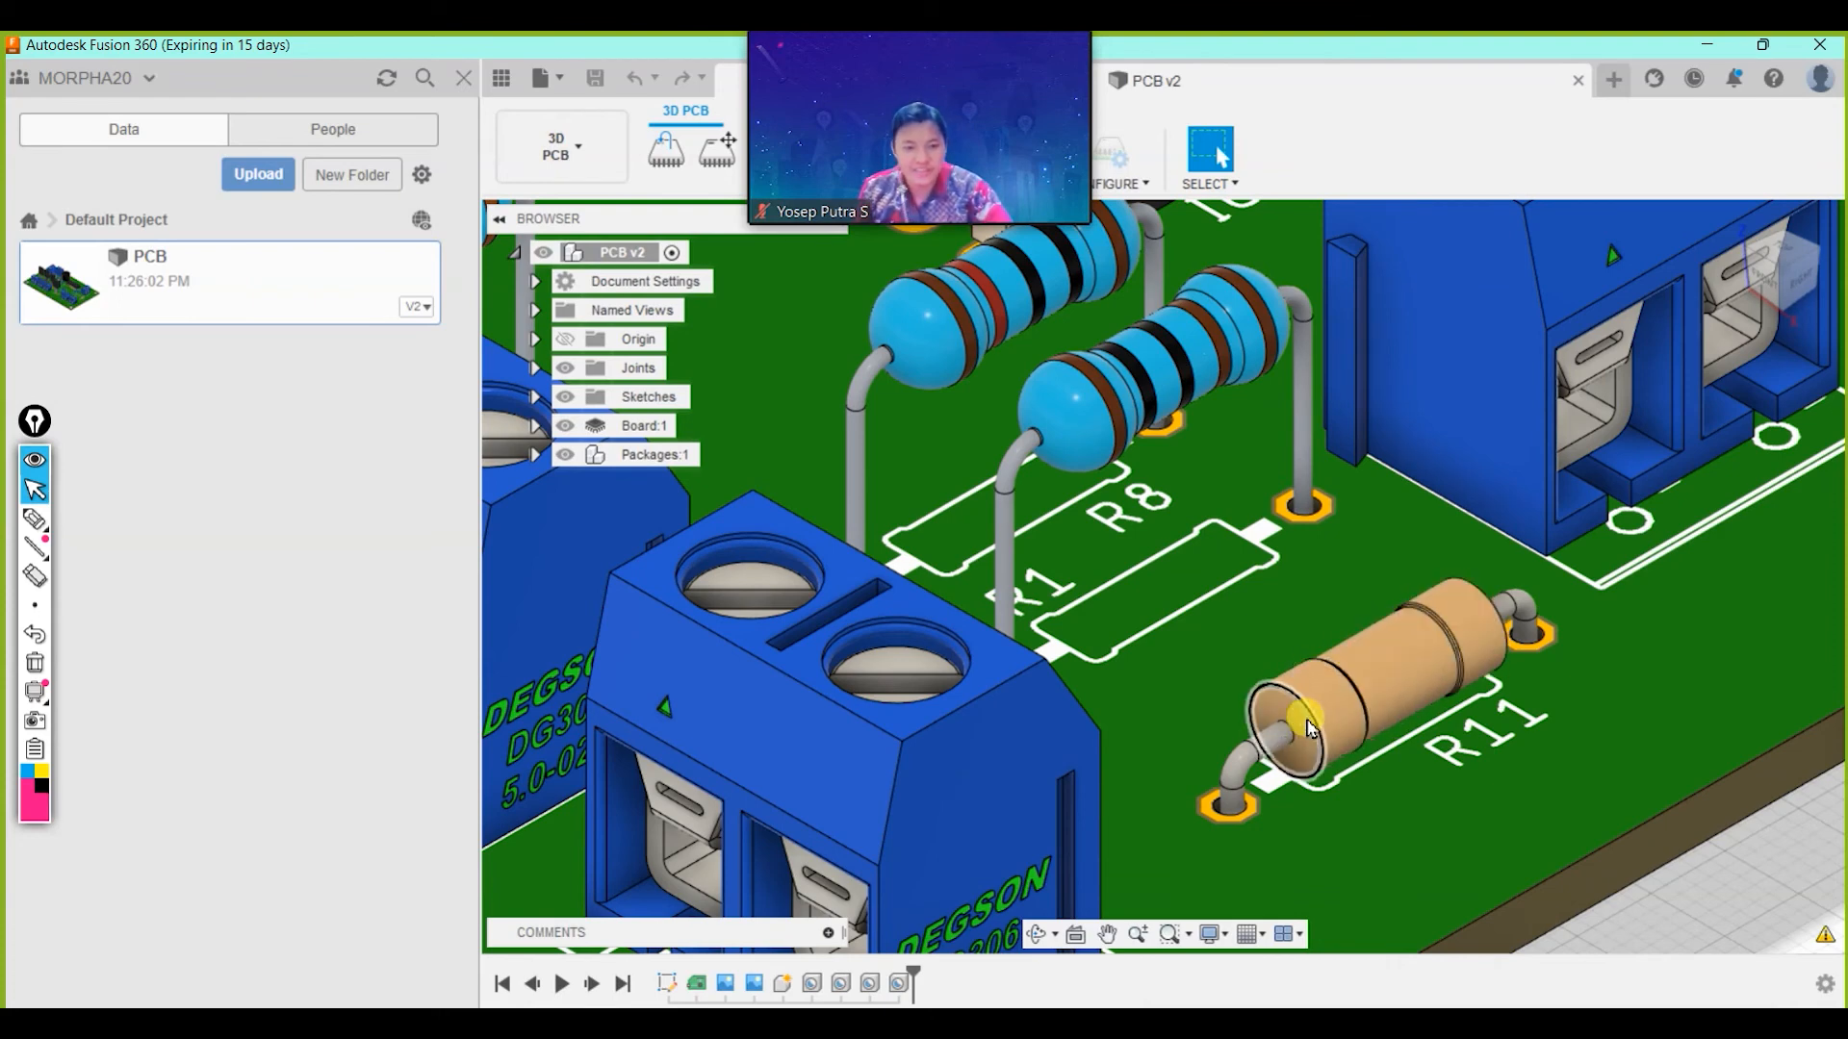
scroll(1533, 645, up, 3)
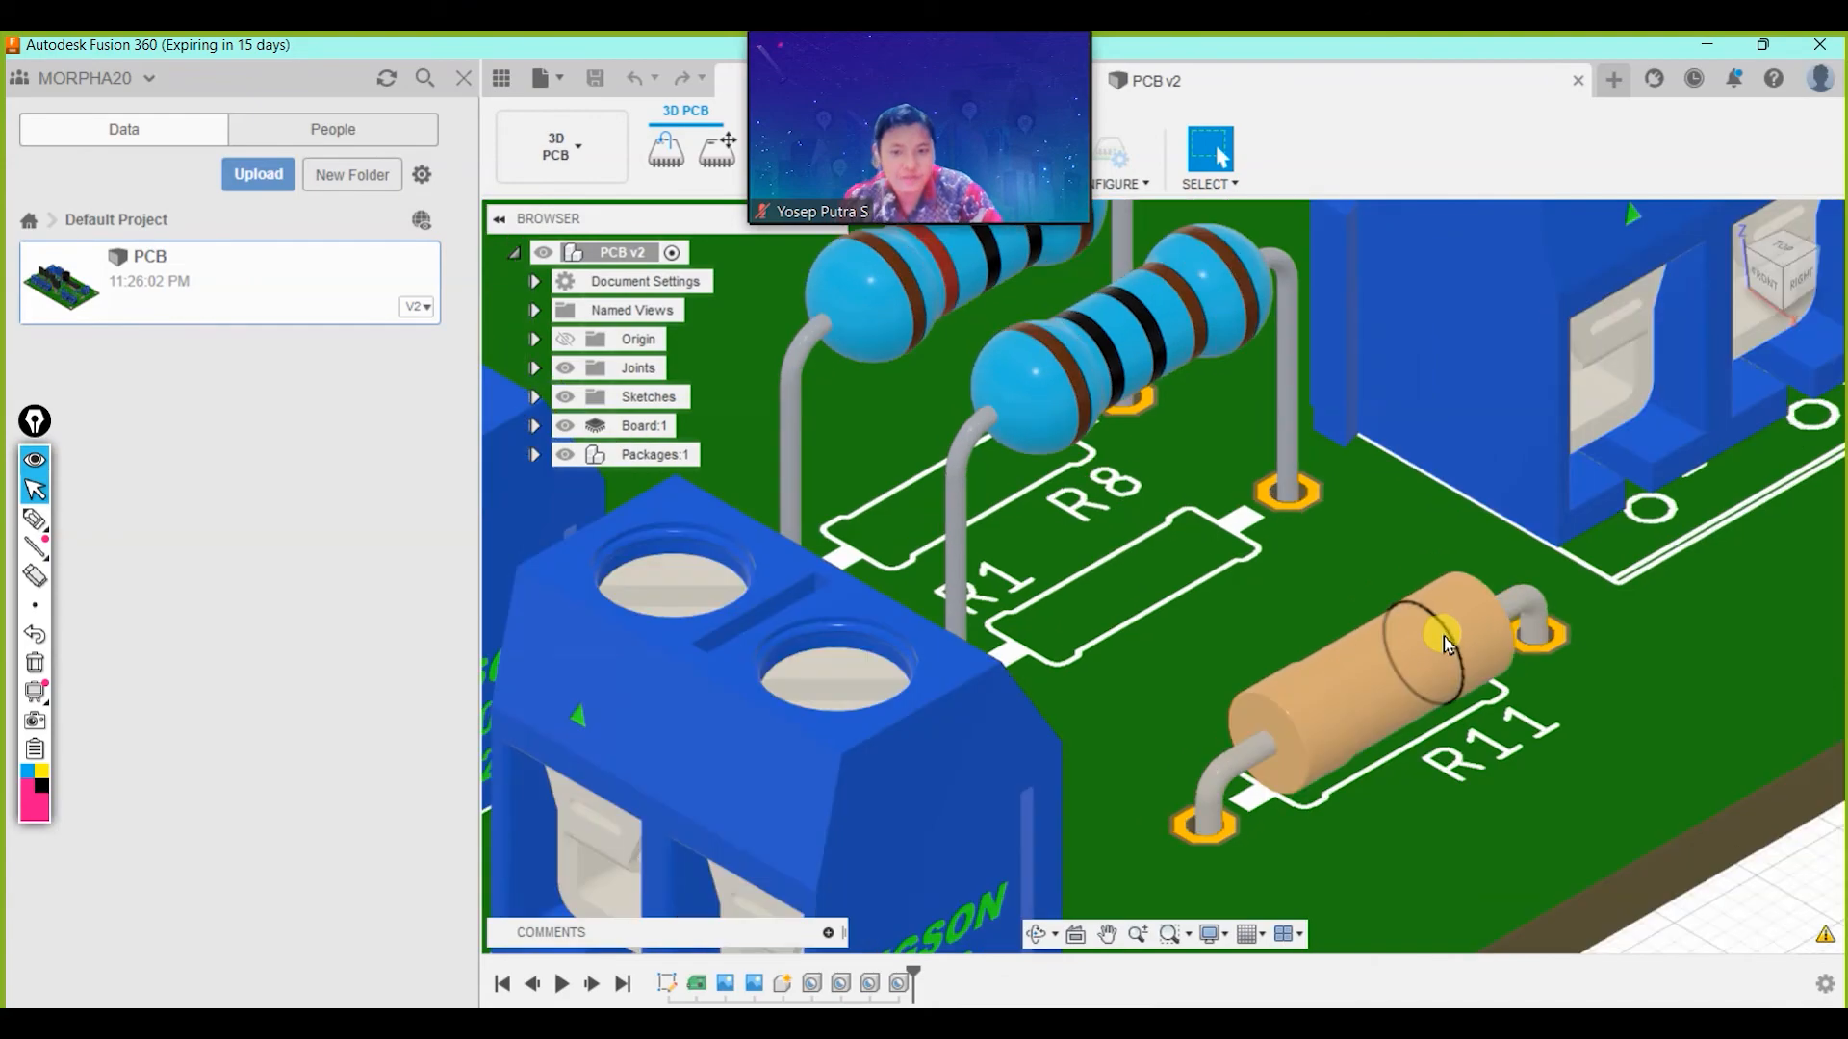
scroll(1457, 705, down, 10)
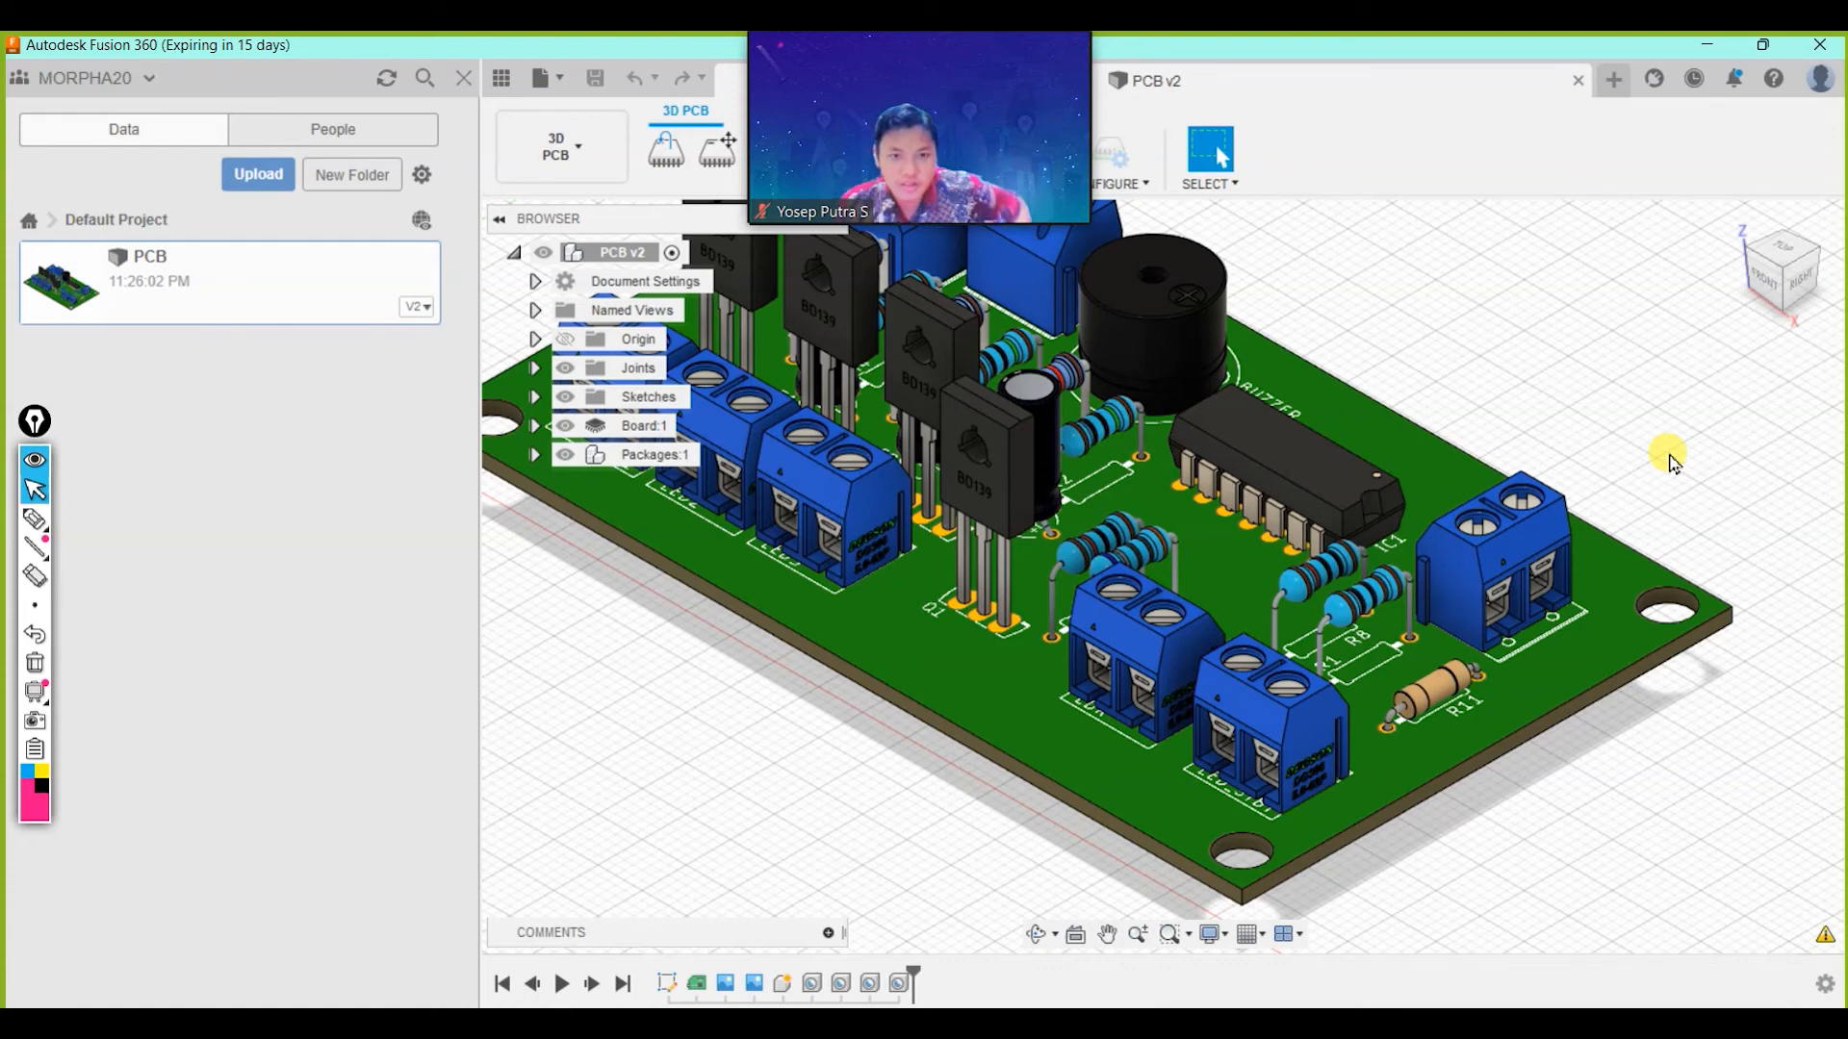
scroll(1470, 439, up, 2)
scroll(1472, 442, down, 4)
scroll(1487, 423, down, 2)
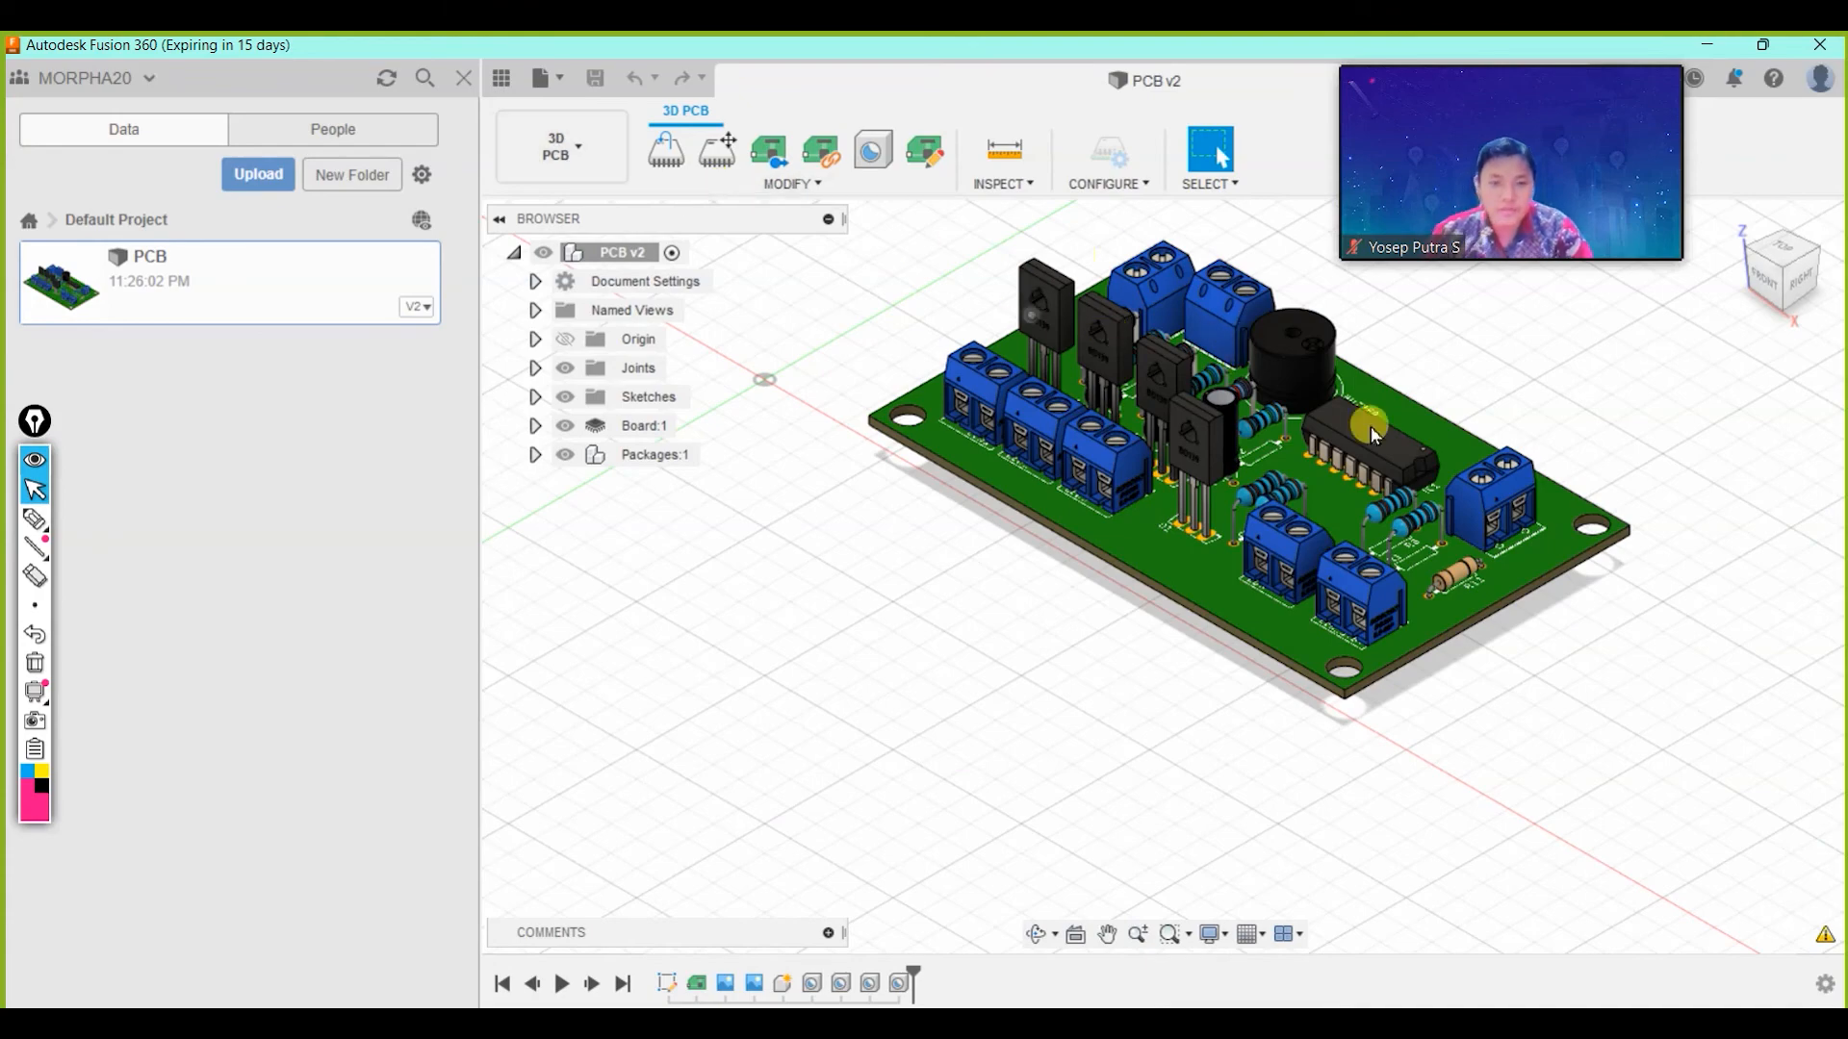
scroll(1438, 489, down, 1)
scroll(1435, 483, up, 3)
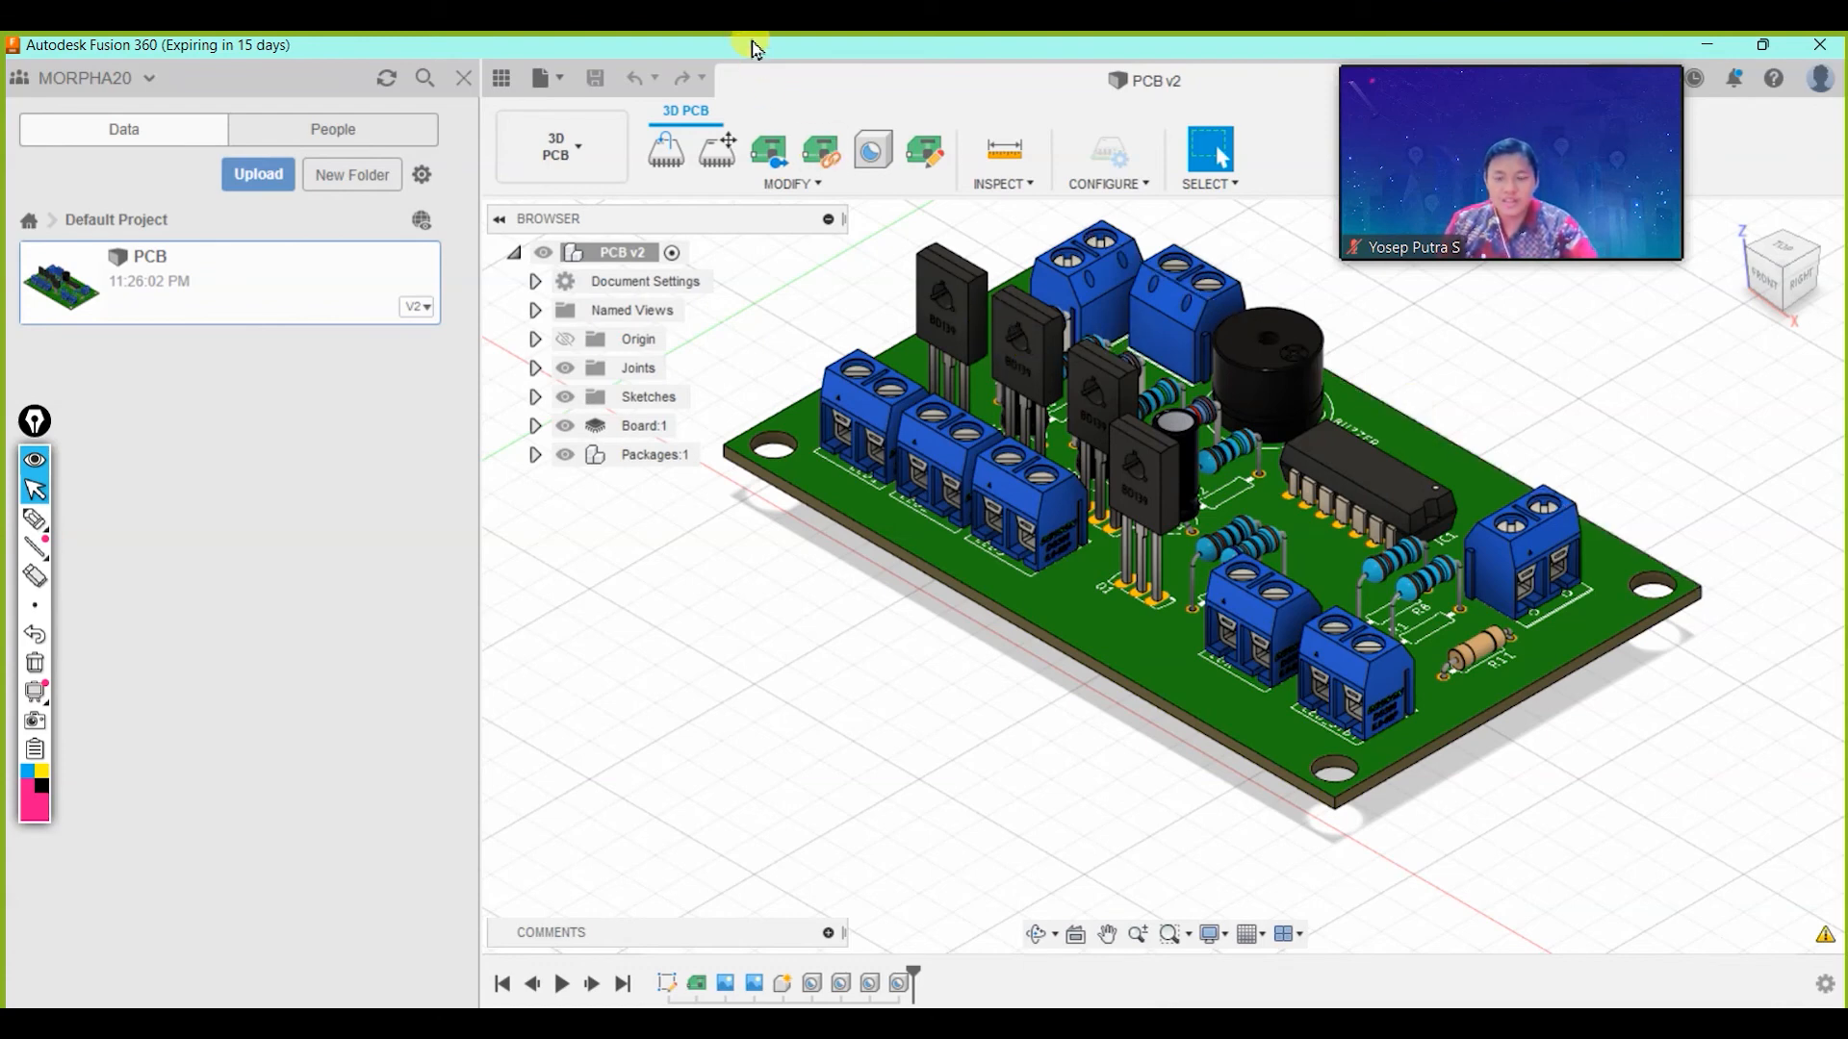
Export the 3D board as a STEP file named PCB v2 to the Desktop.
click(505, 77)
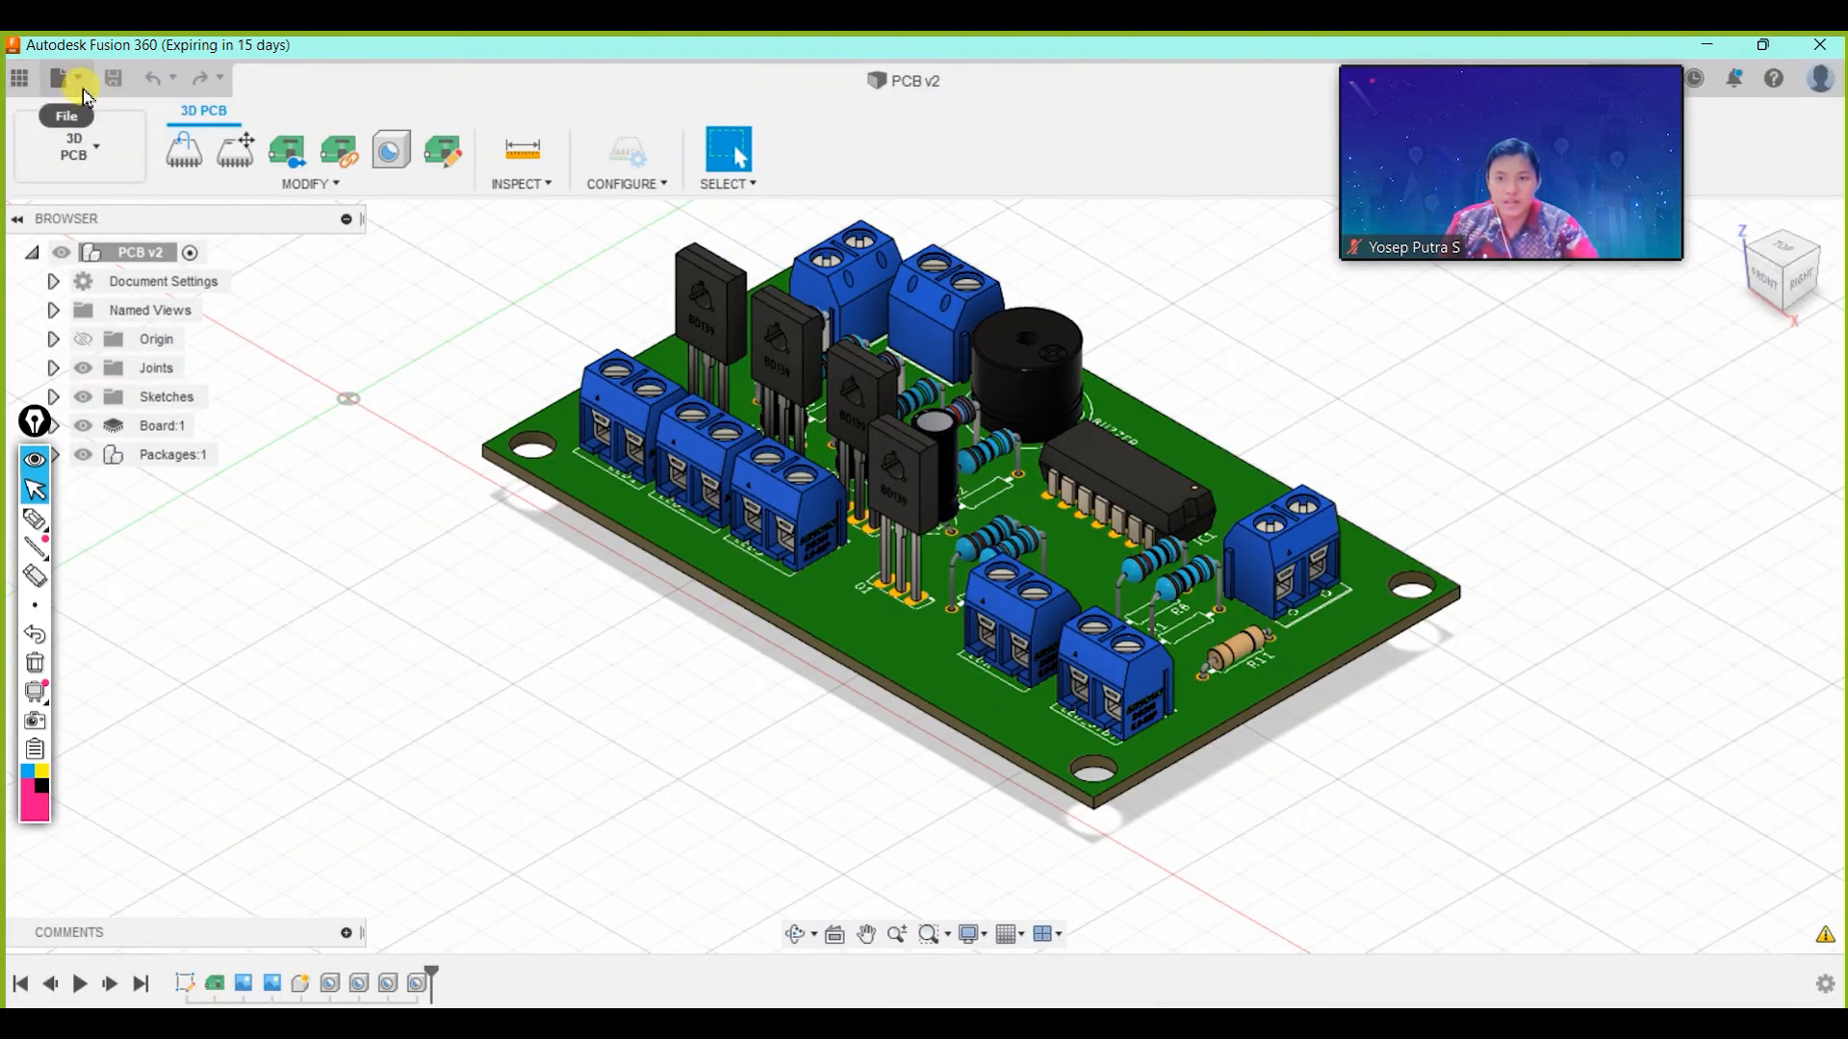
click(19, 82)
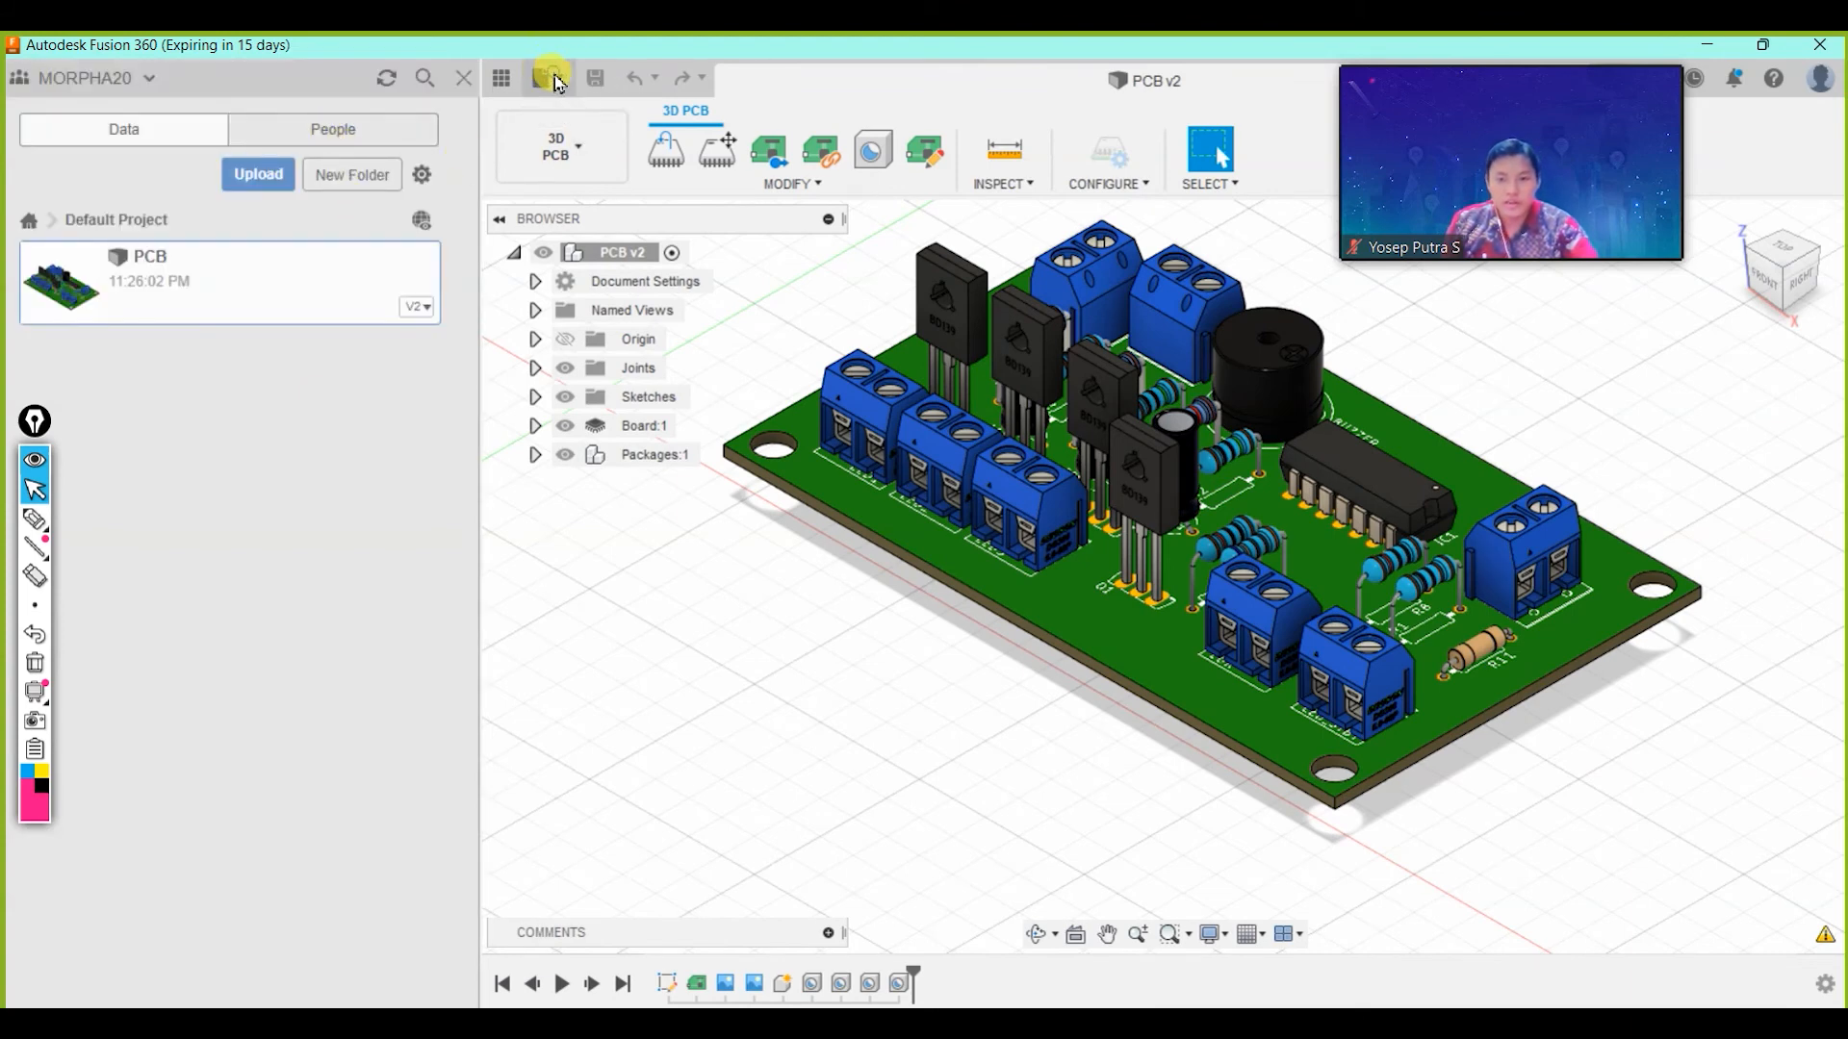
click(555, 81)
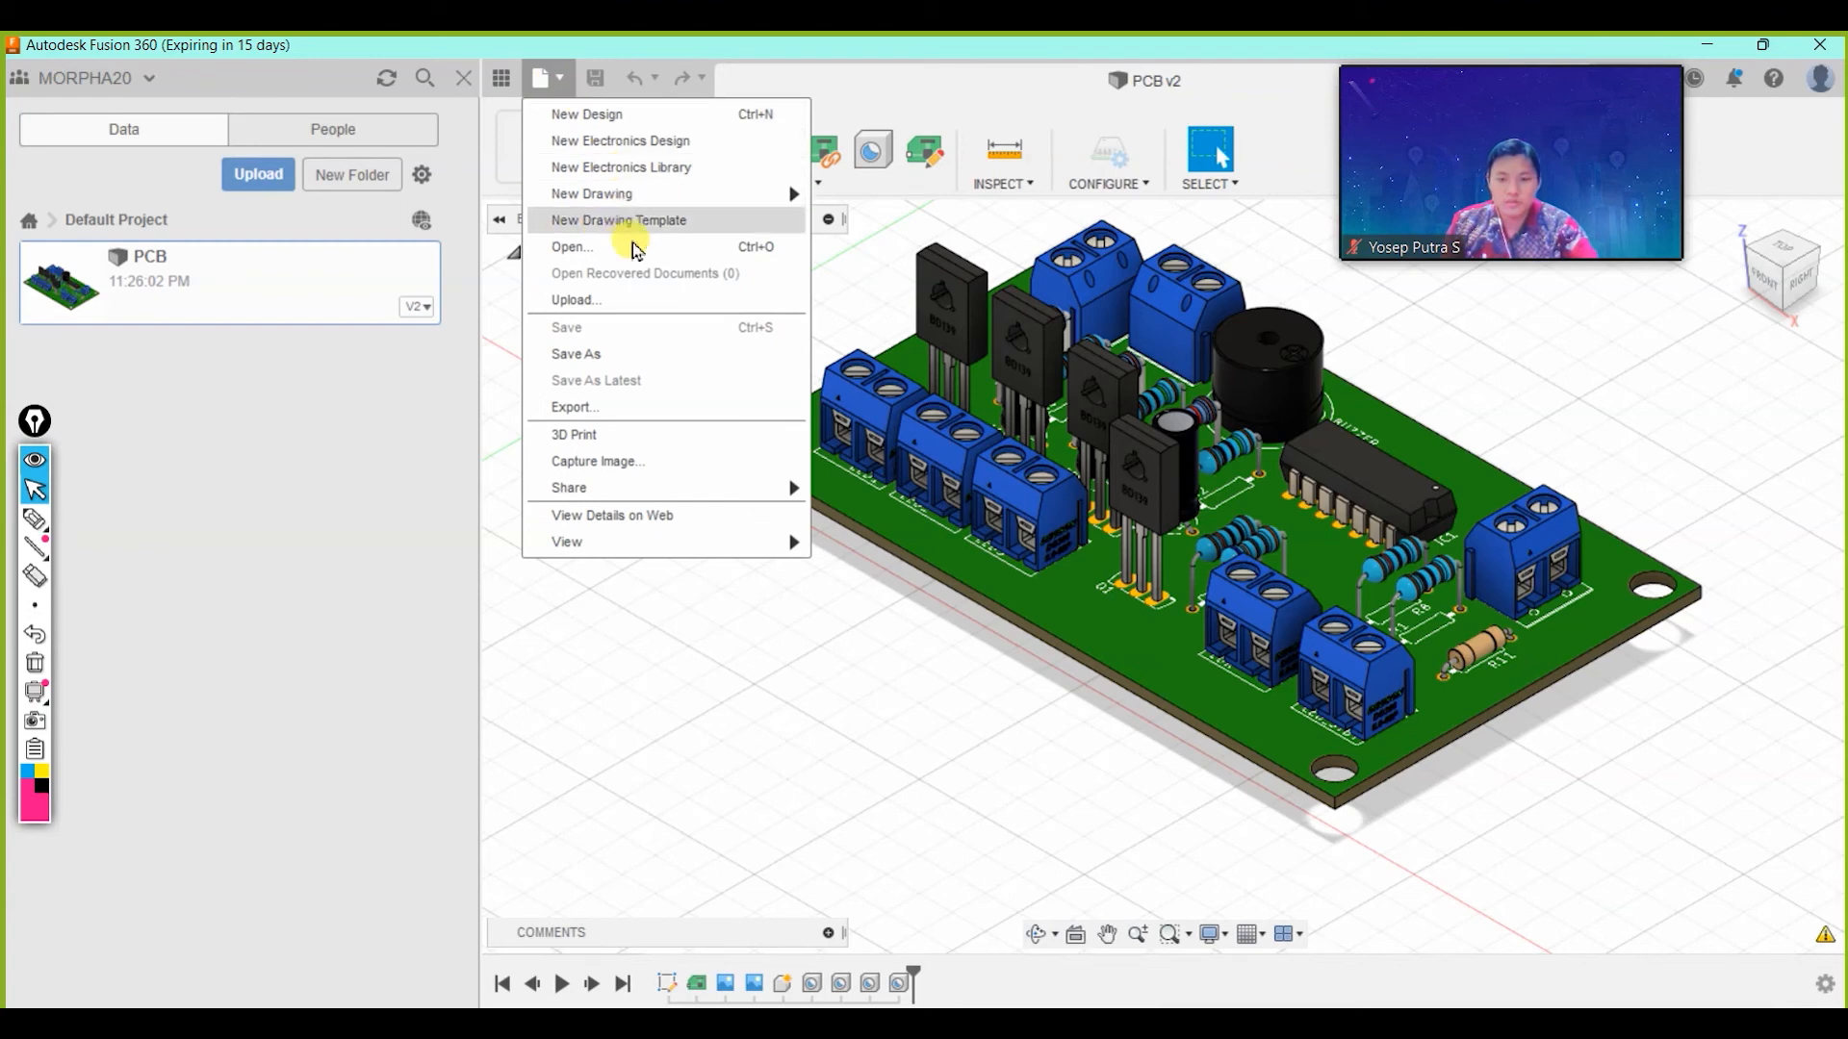
click(671, 409)
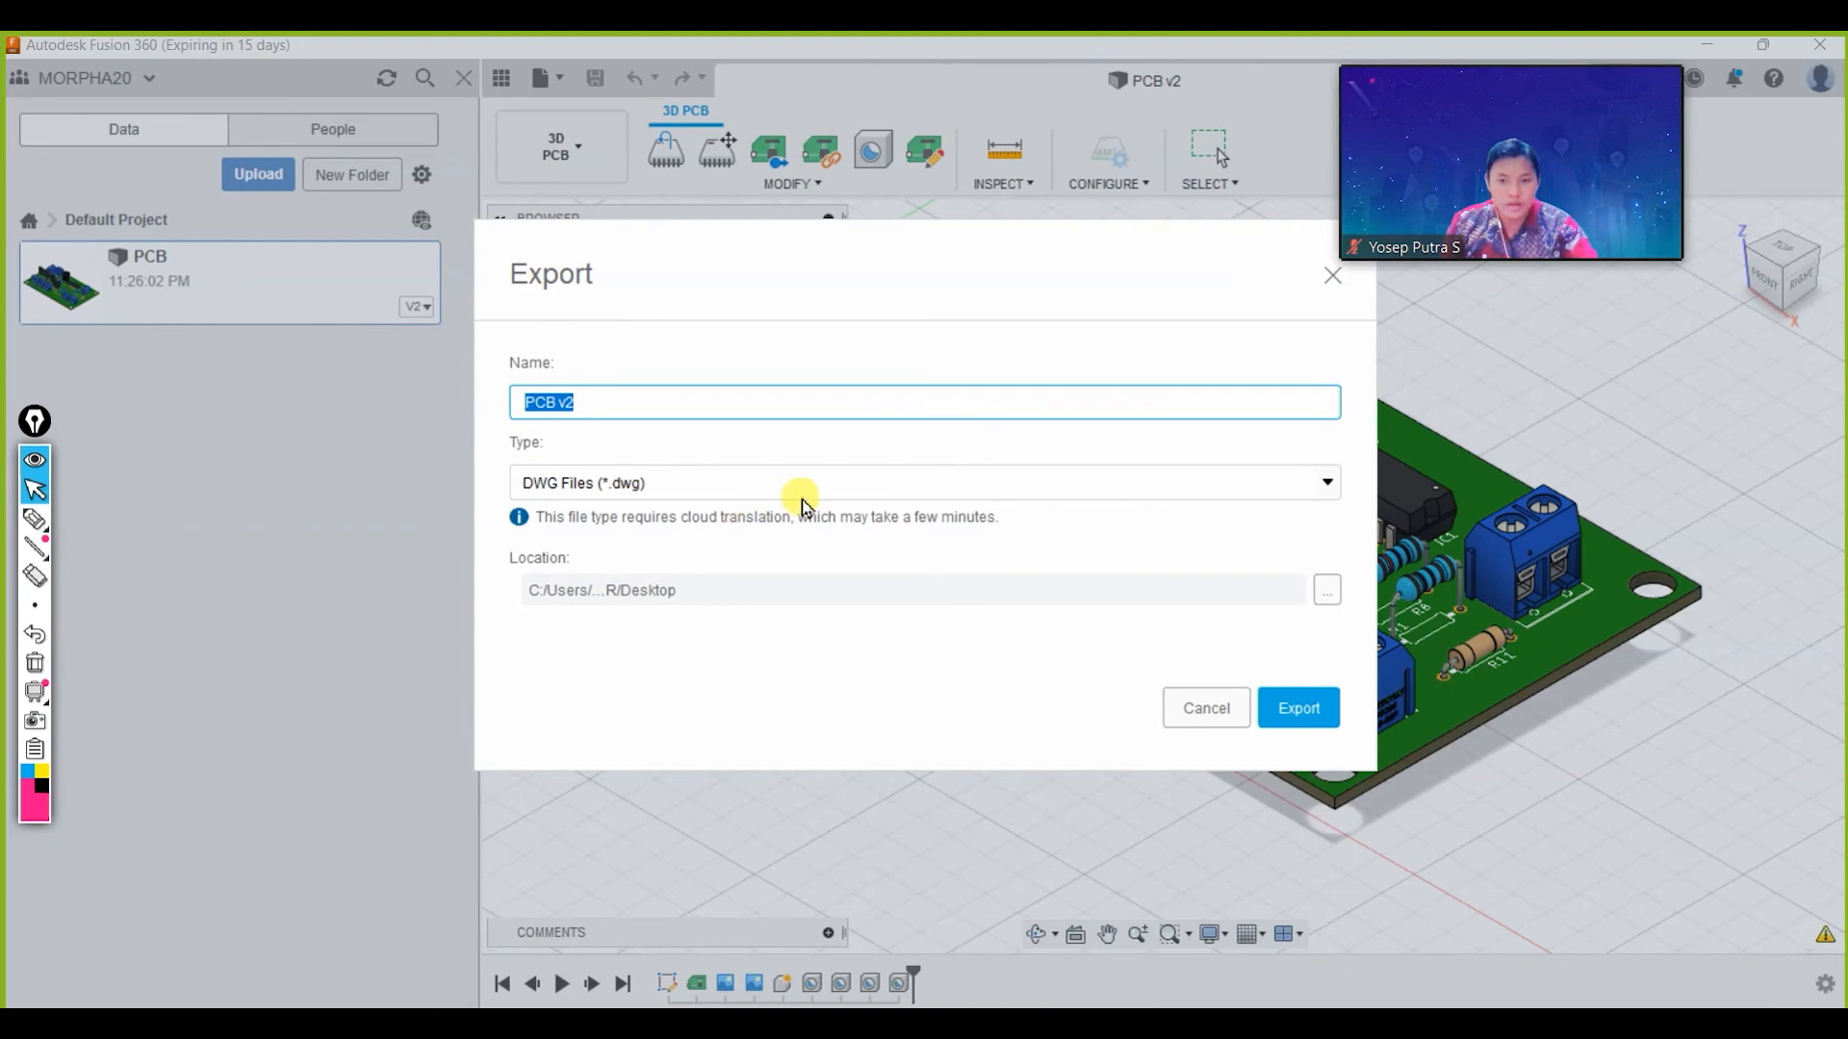
click(851, 482)
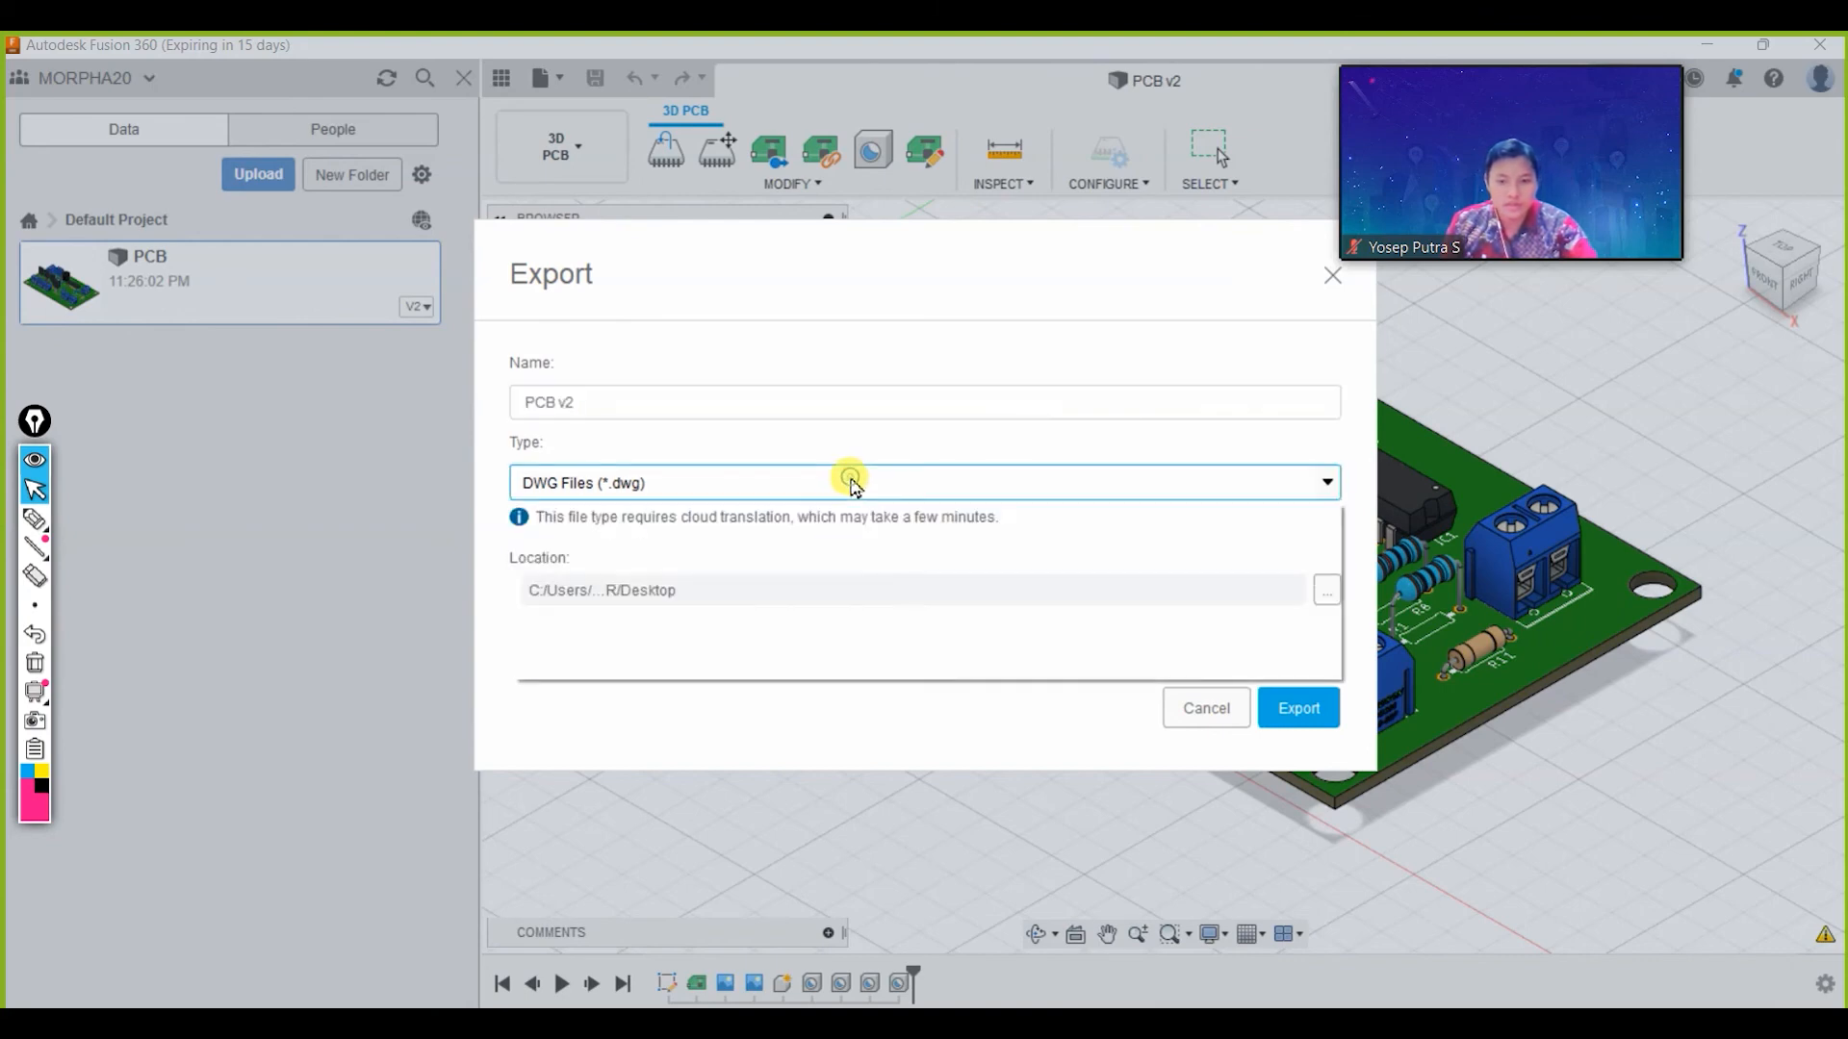
scroll(809, 601, down, 2)
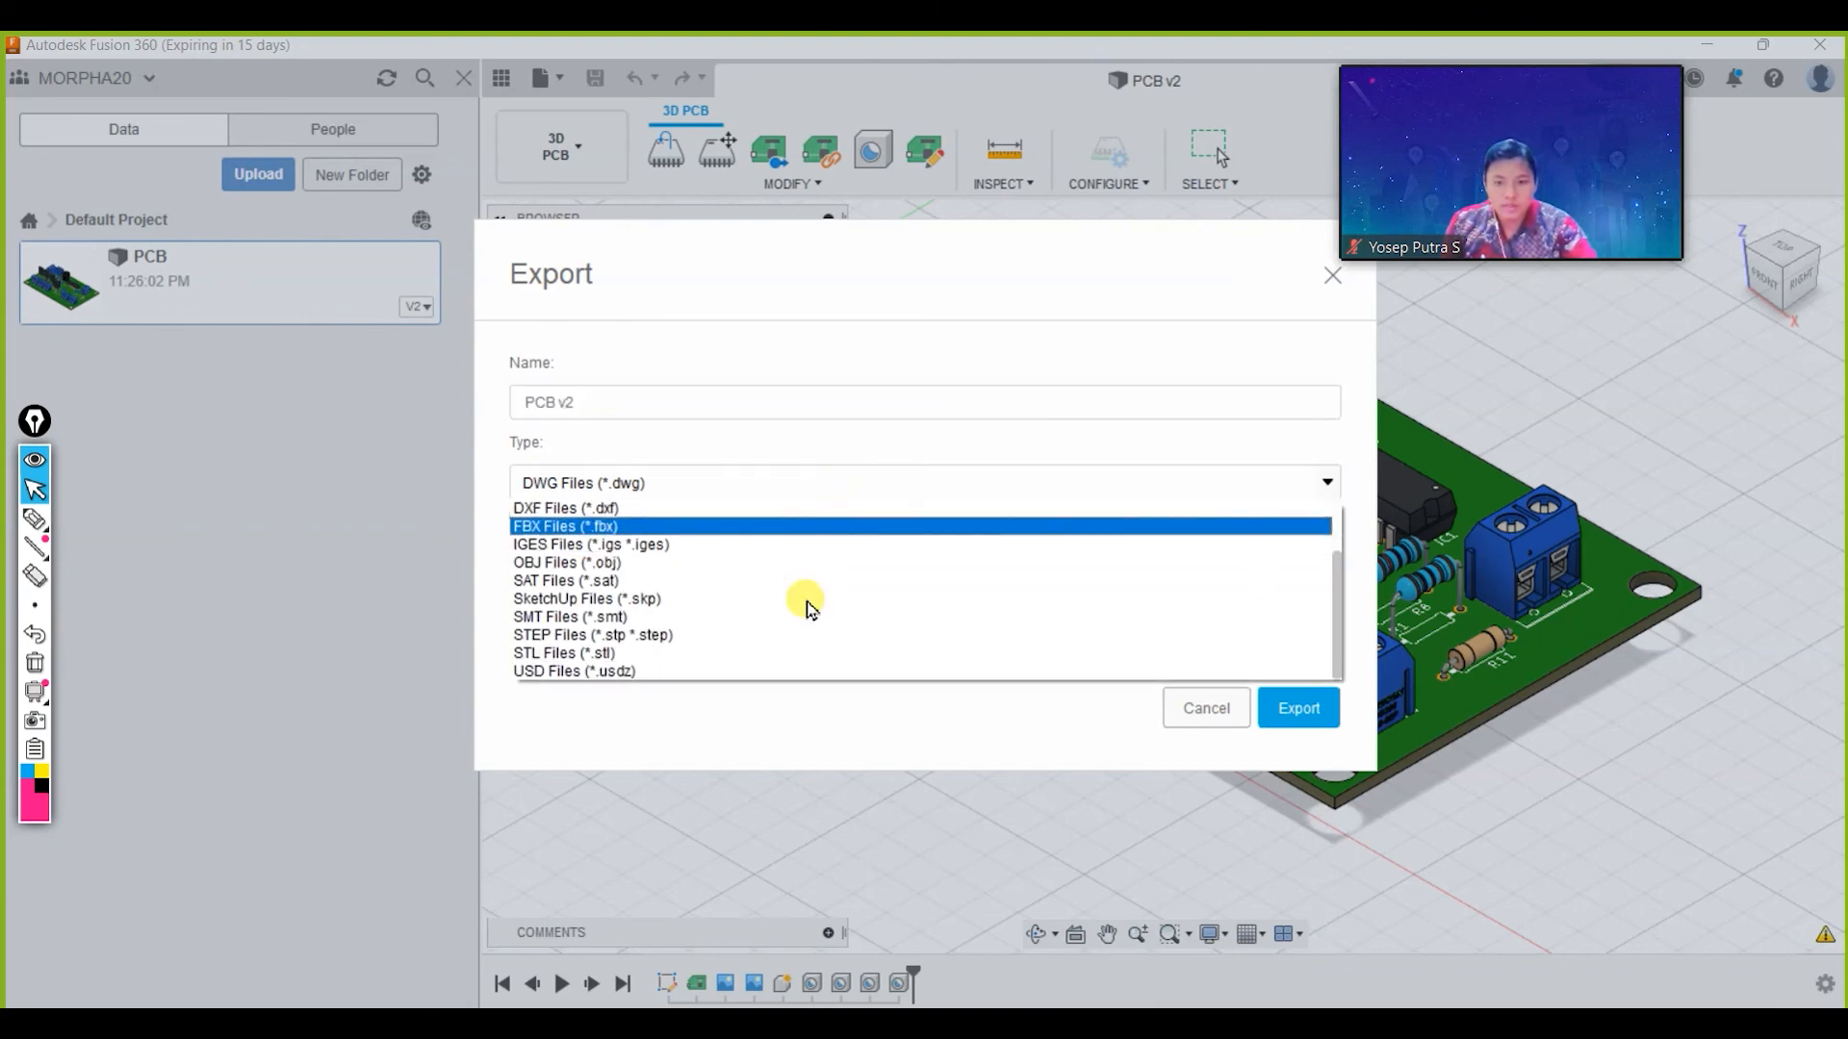
click(727, 637)
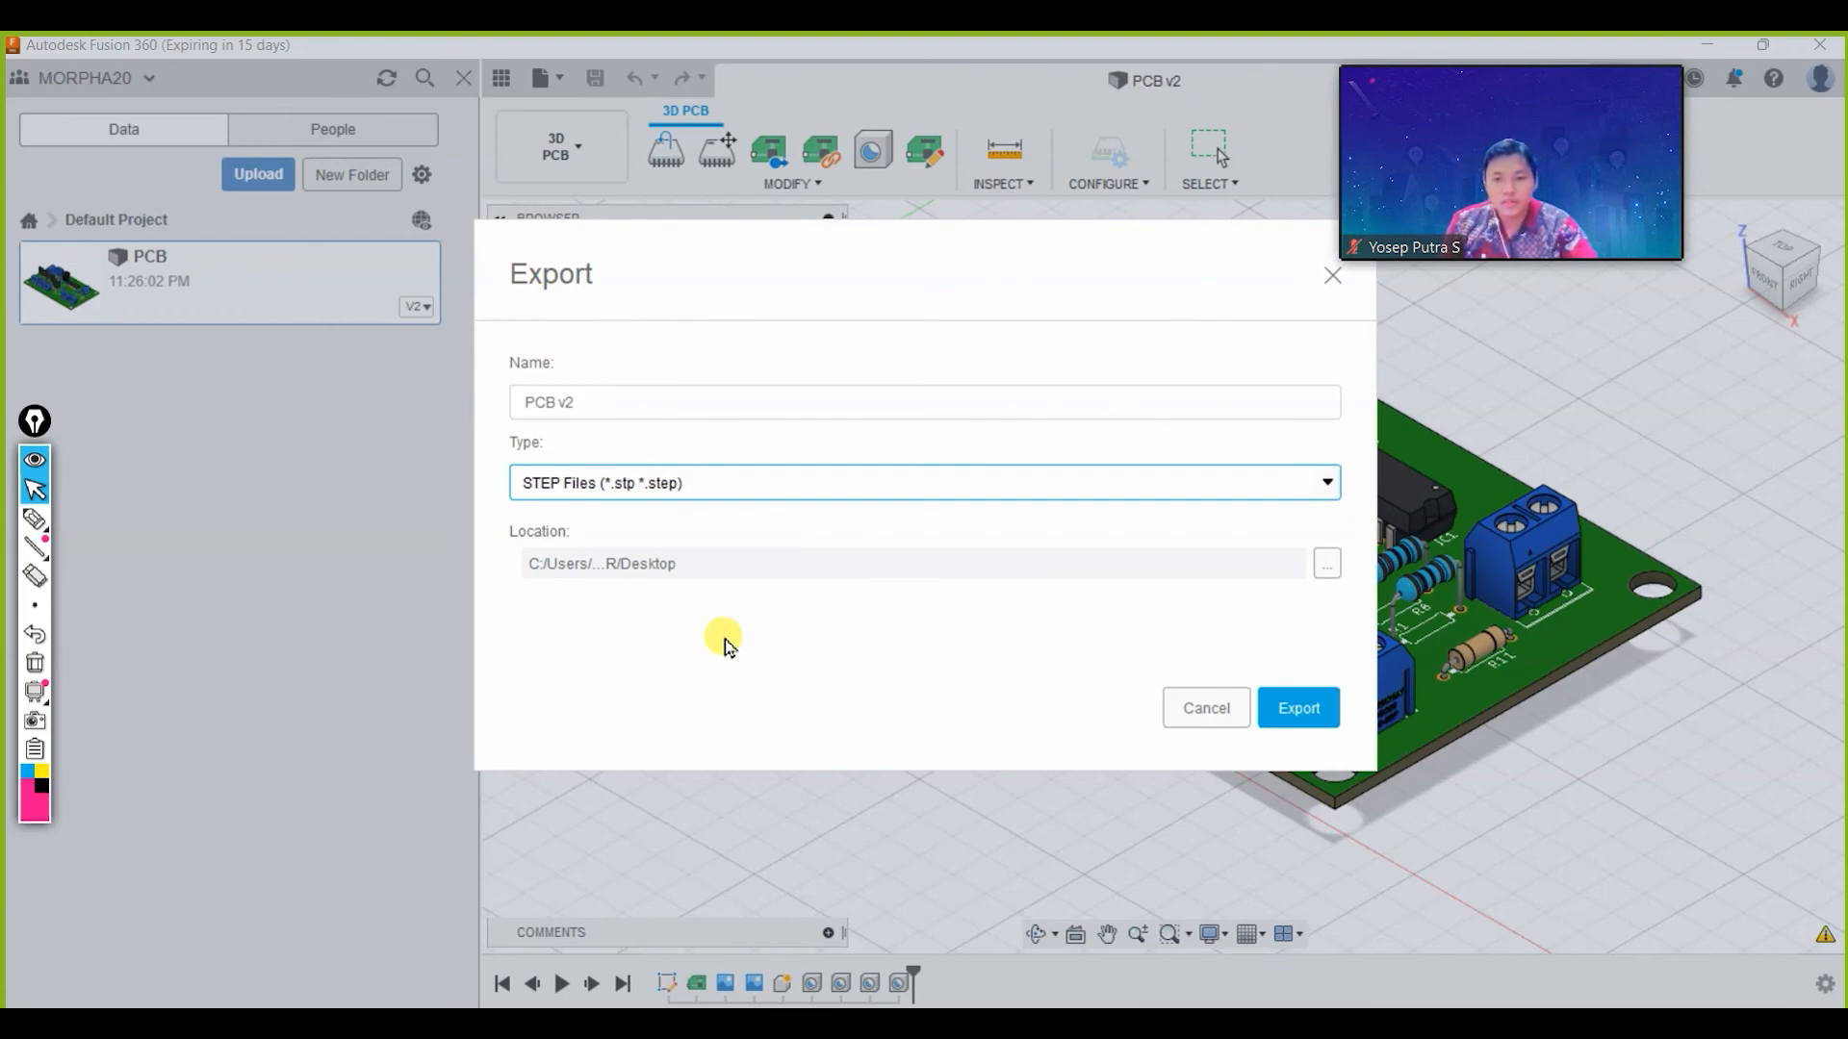
click(764, 486)
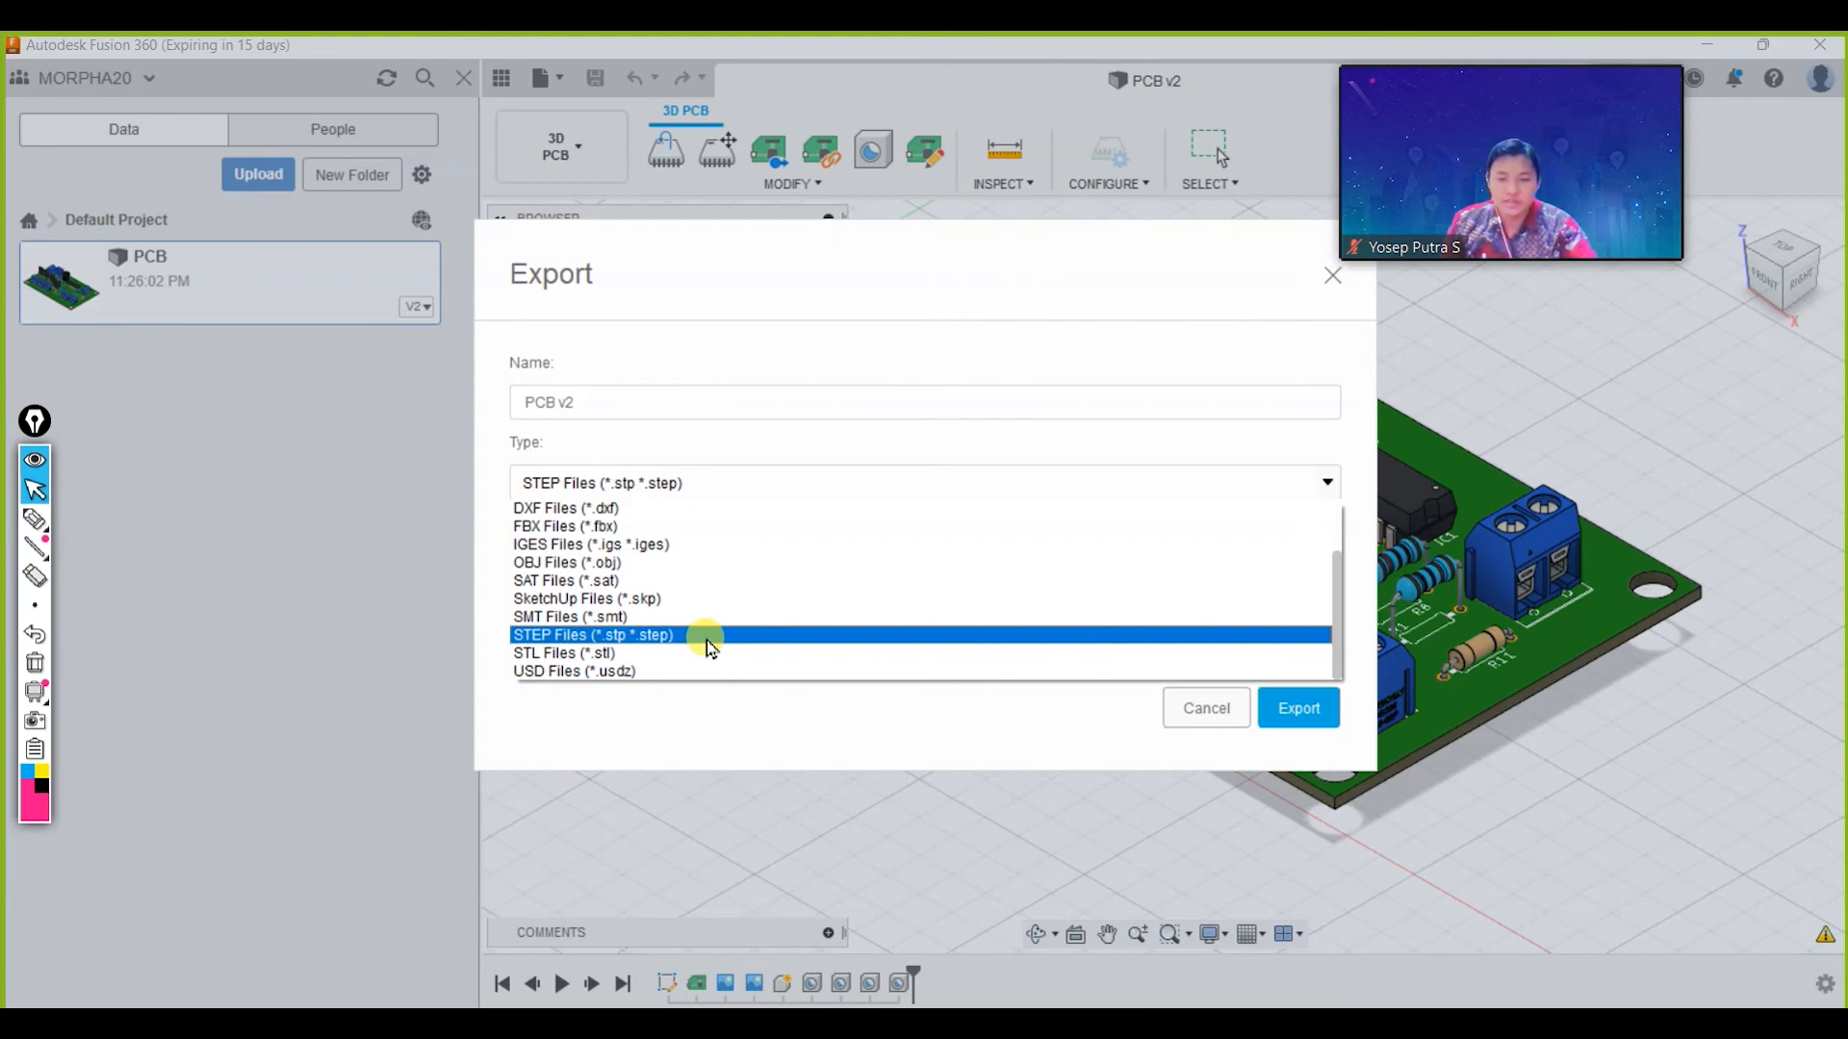
click(663, 635)
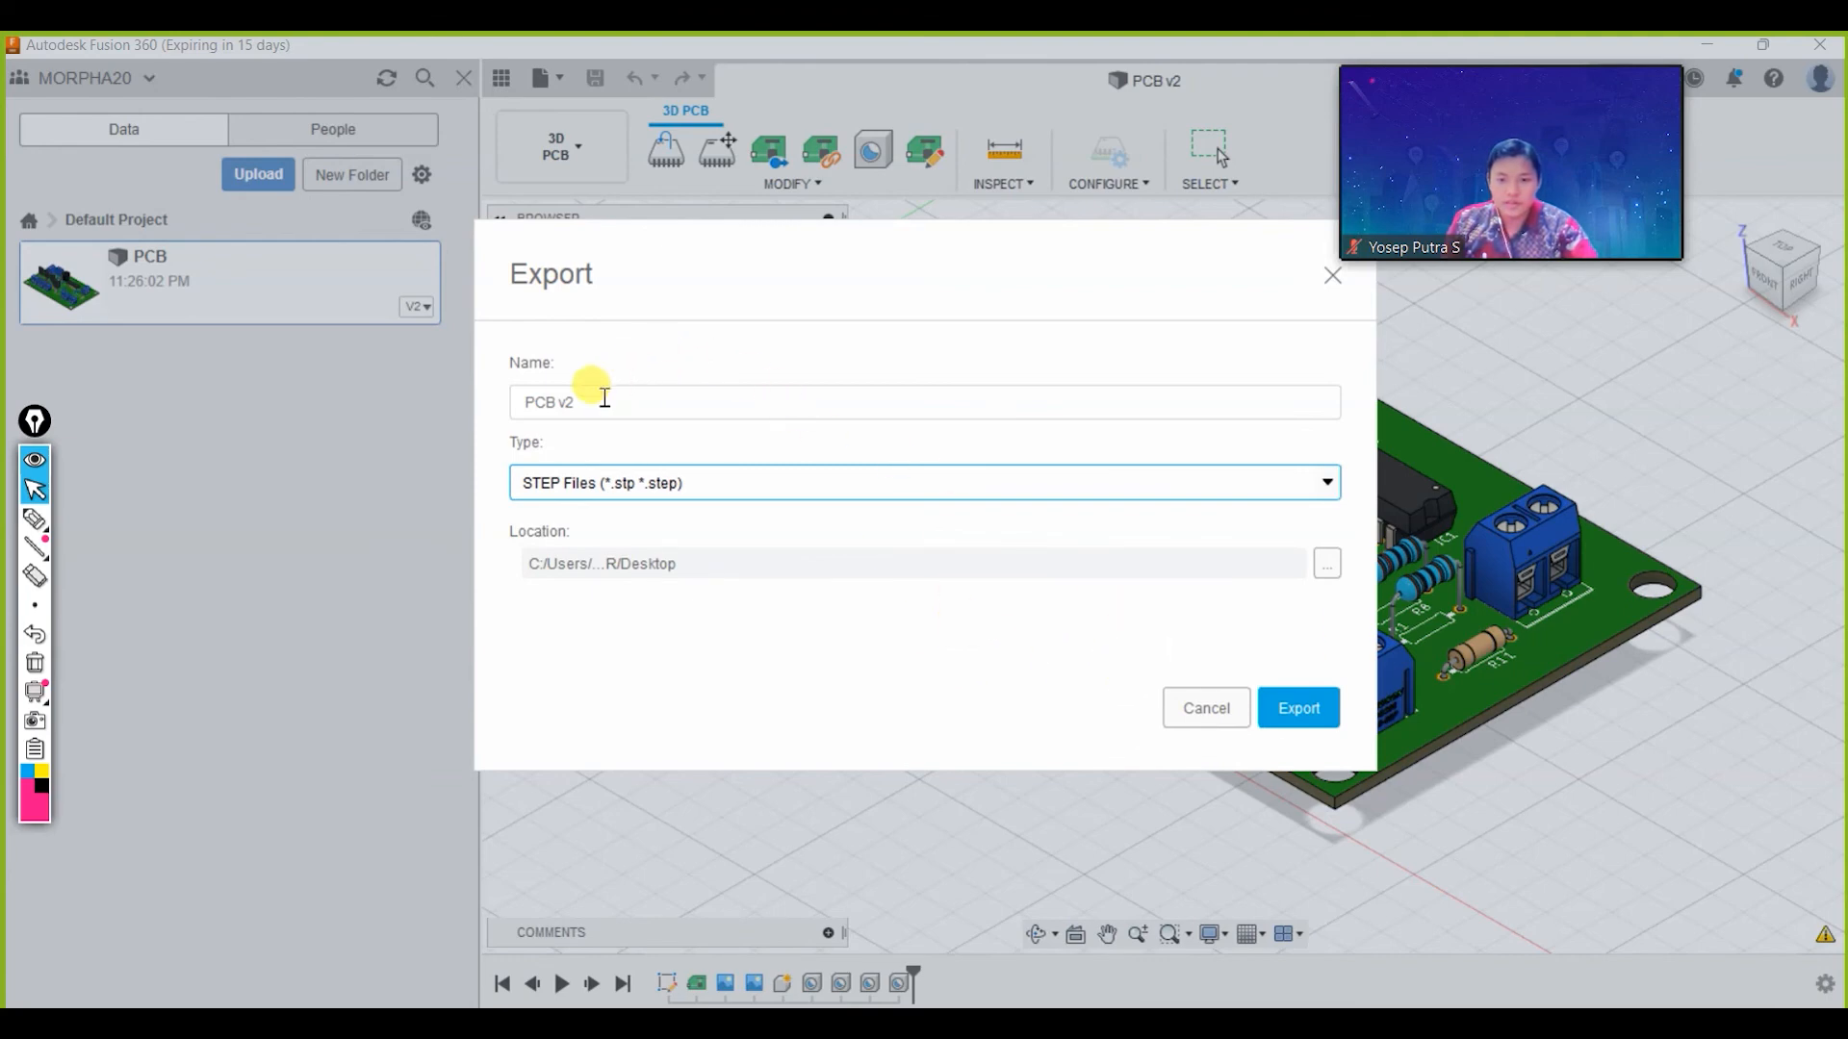
click(594, 405)
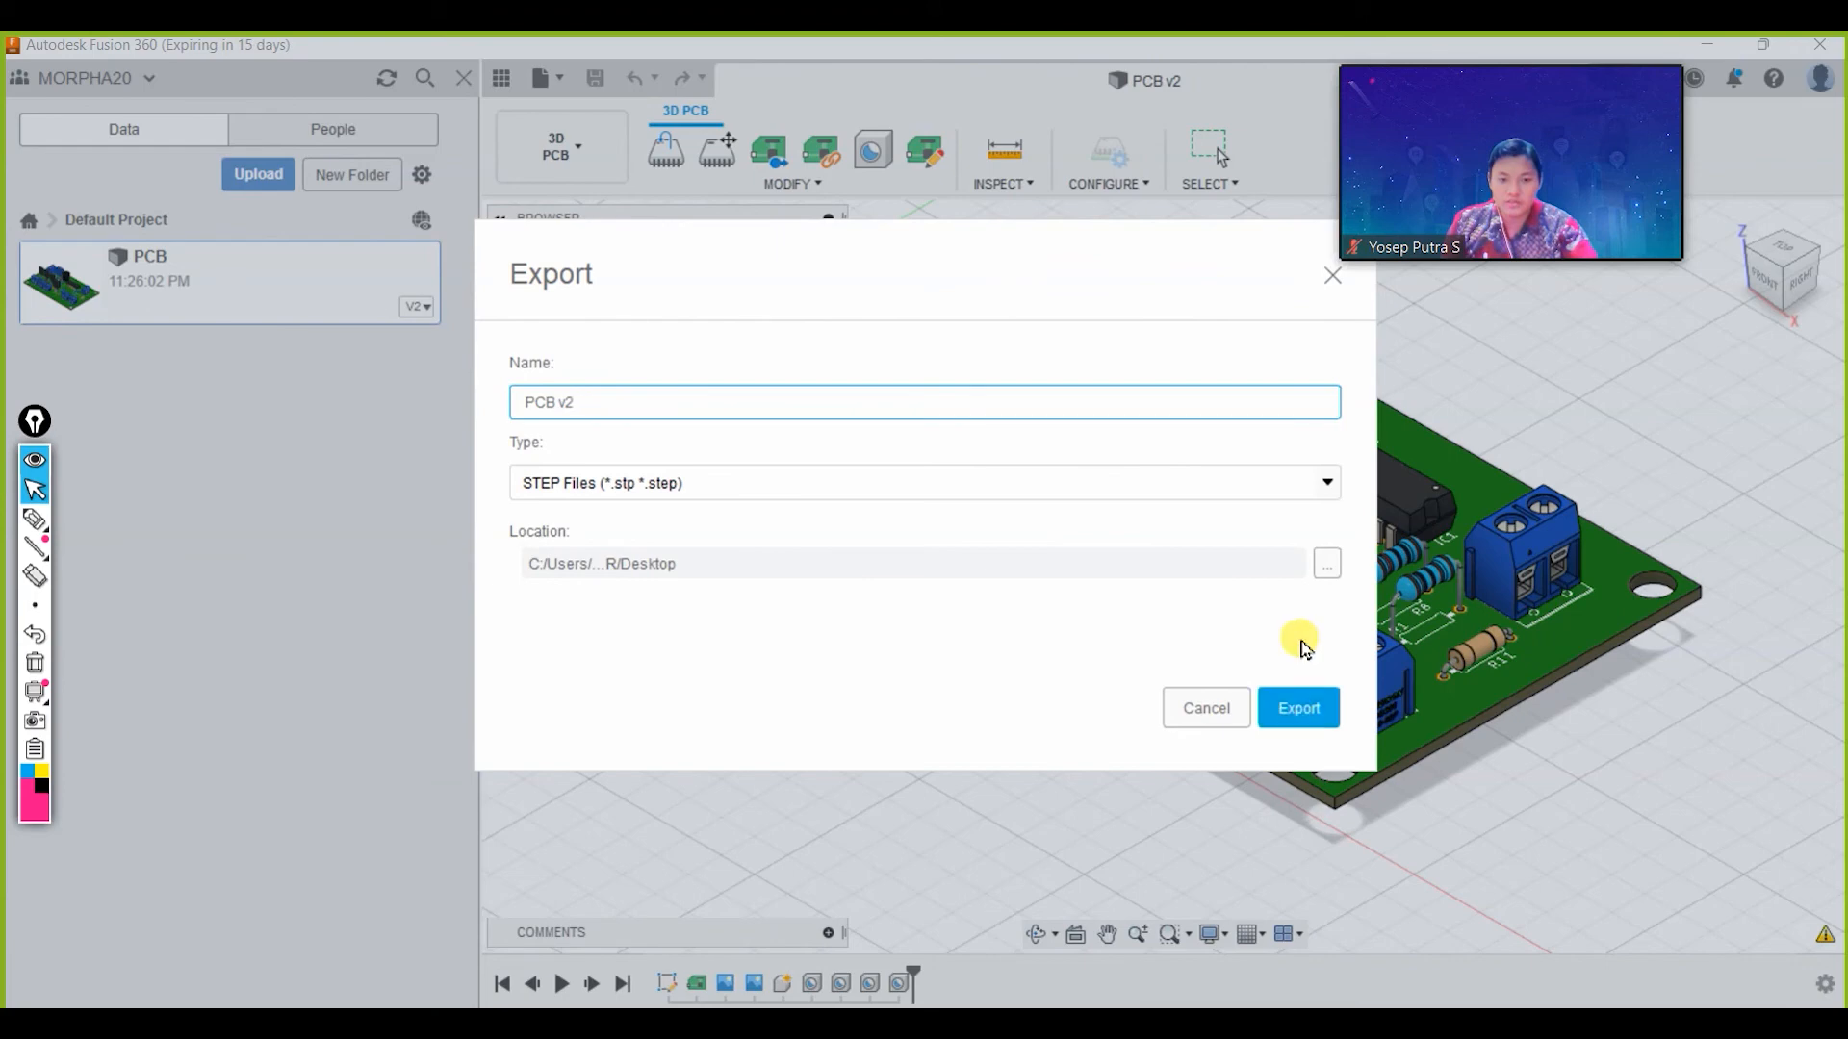
click(1309, 710)
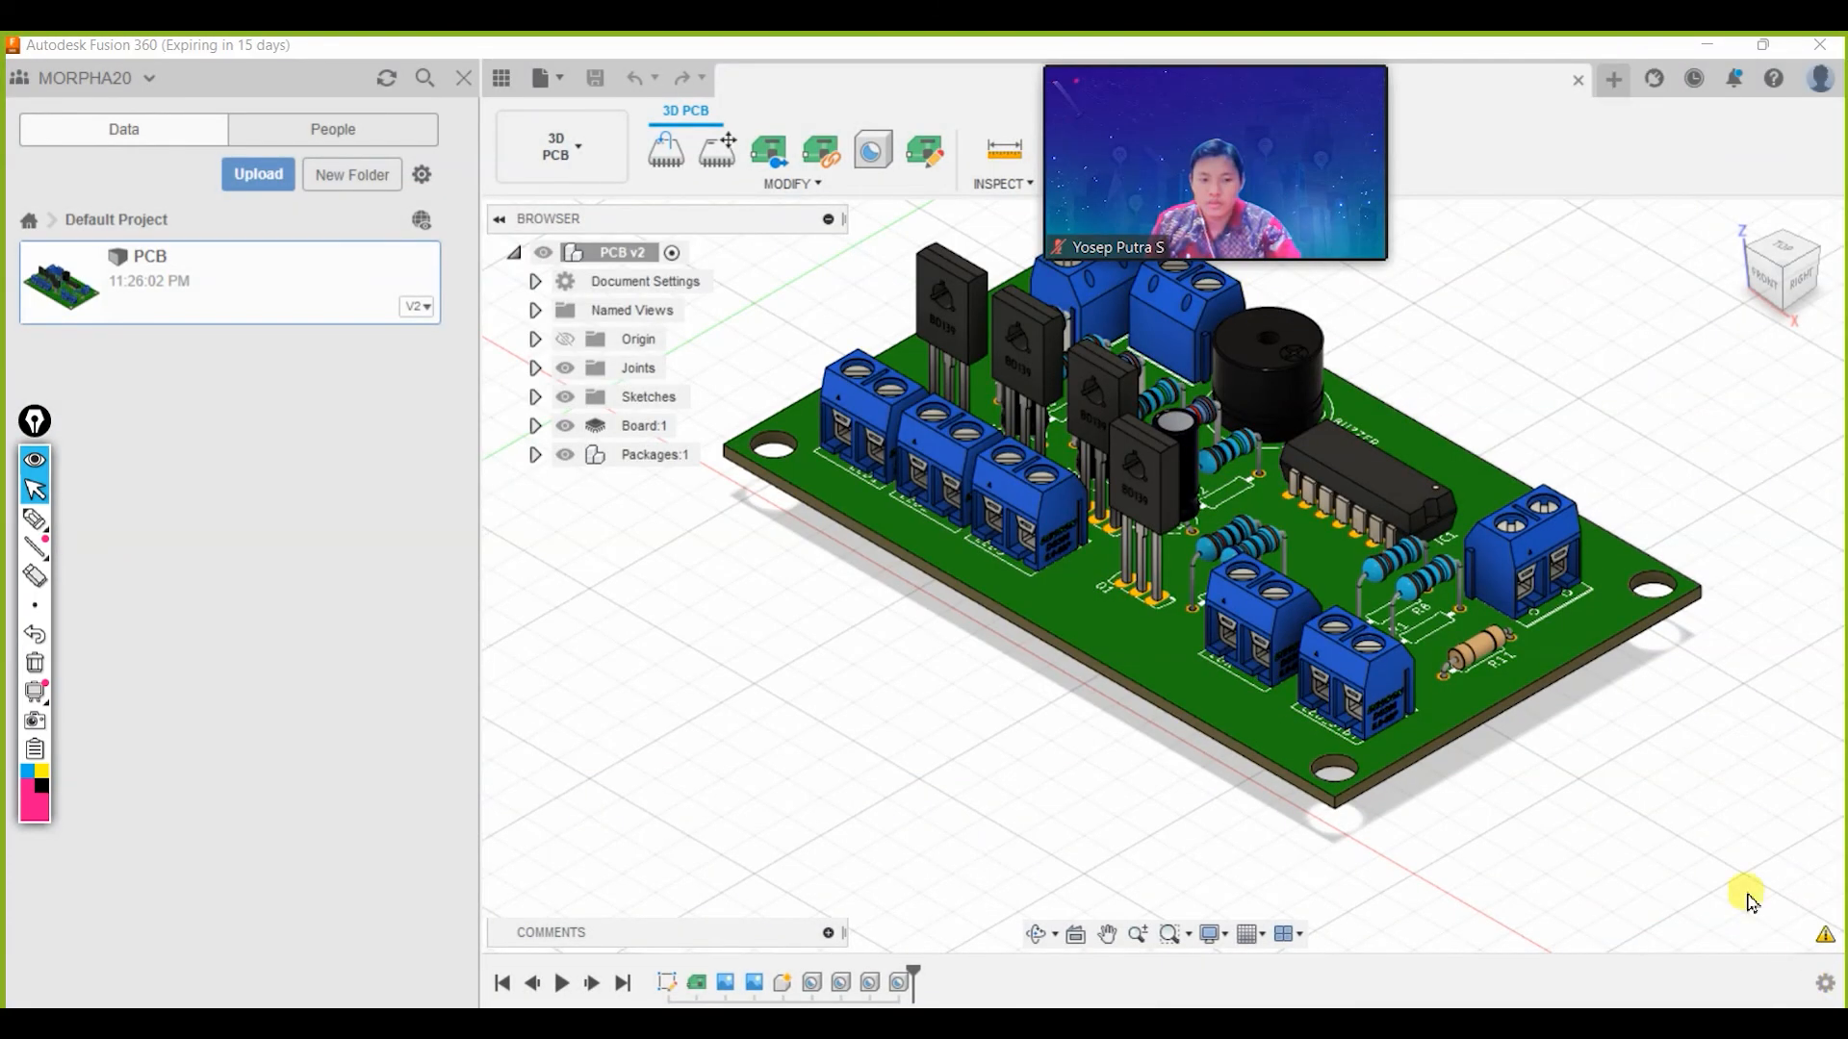
Minimize Fusion 360 and EAGLE, move the exported PCB v2.step to an empty spot on the desktop, and switch to SOLIDWORKS.
click(1707, 45)
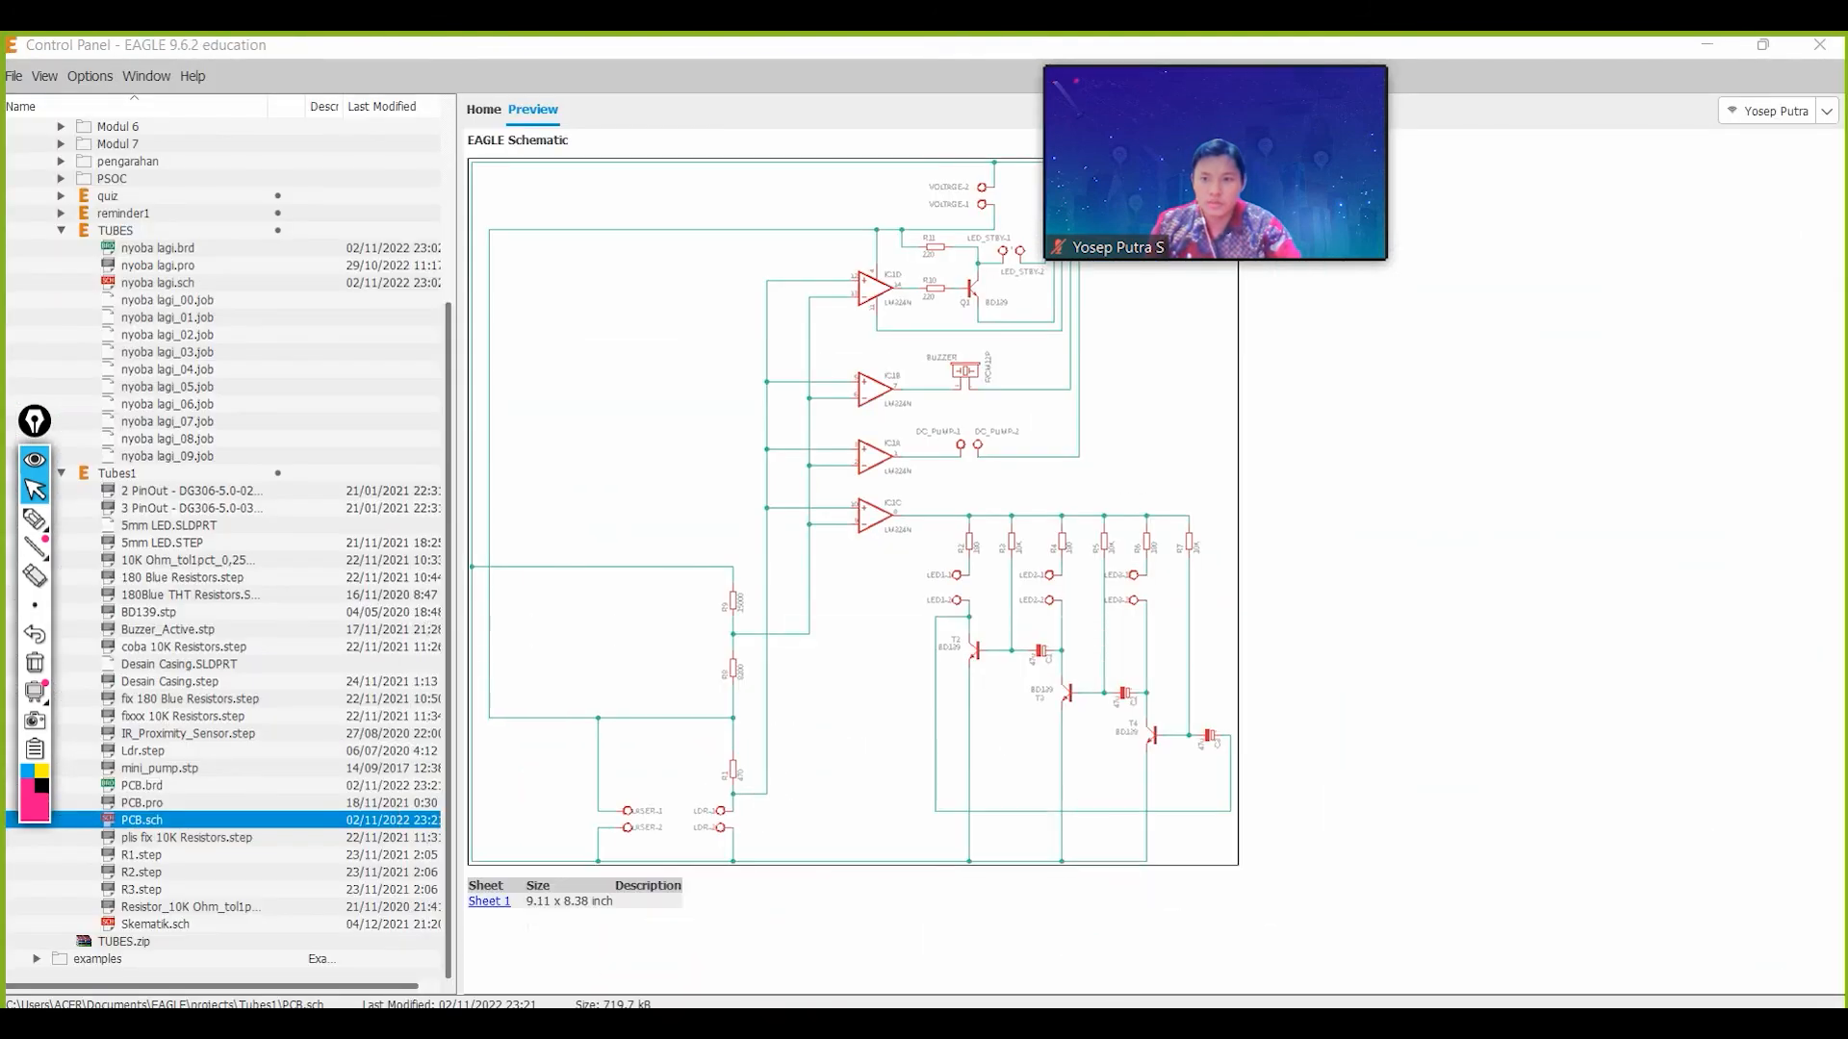
click(1707, 46)
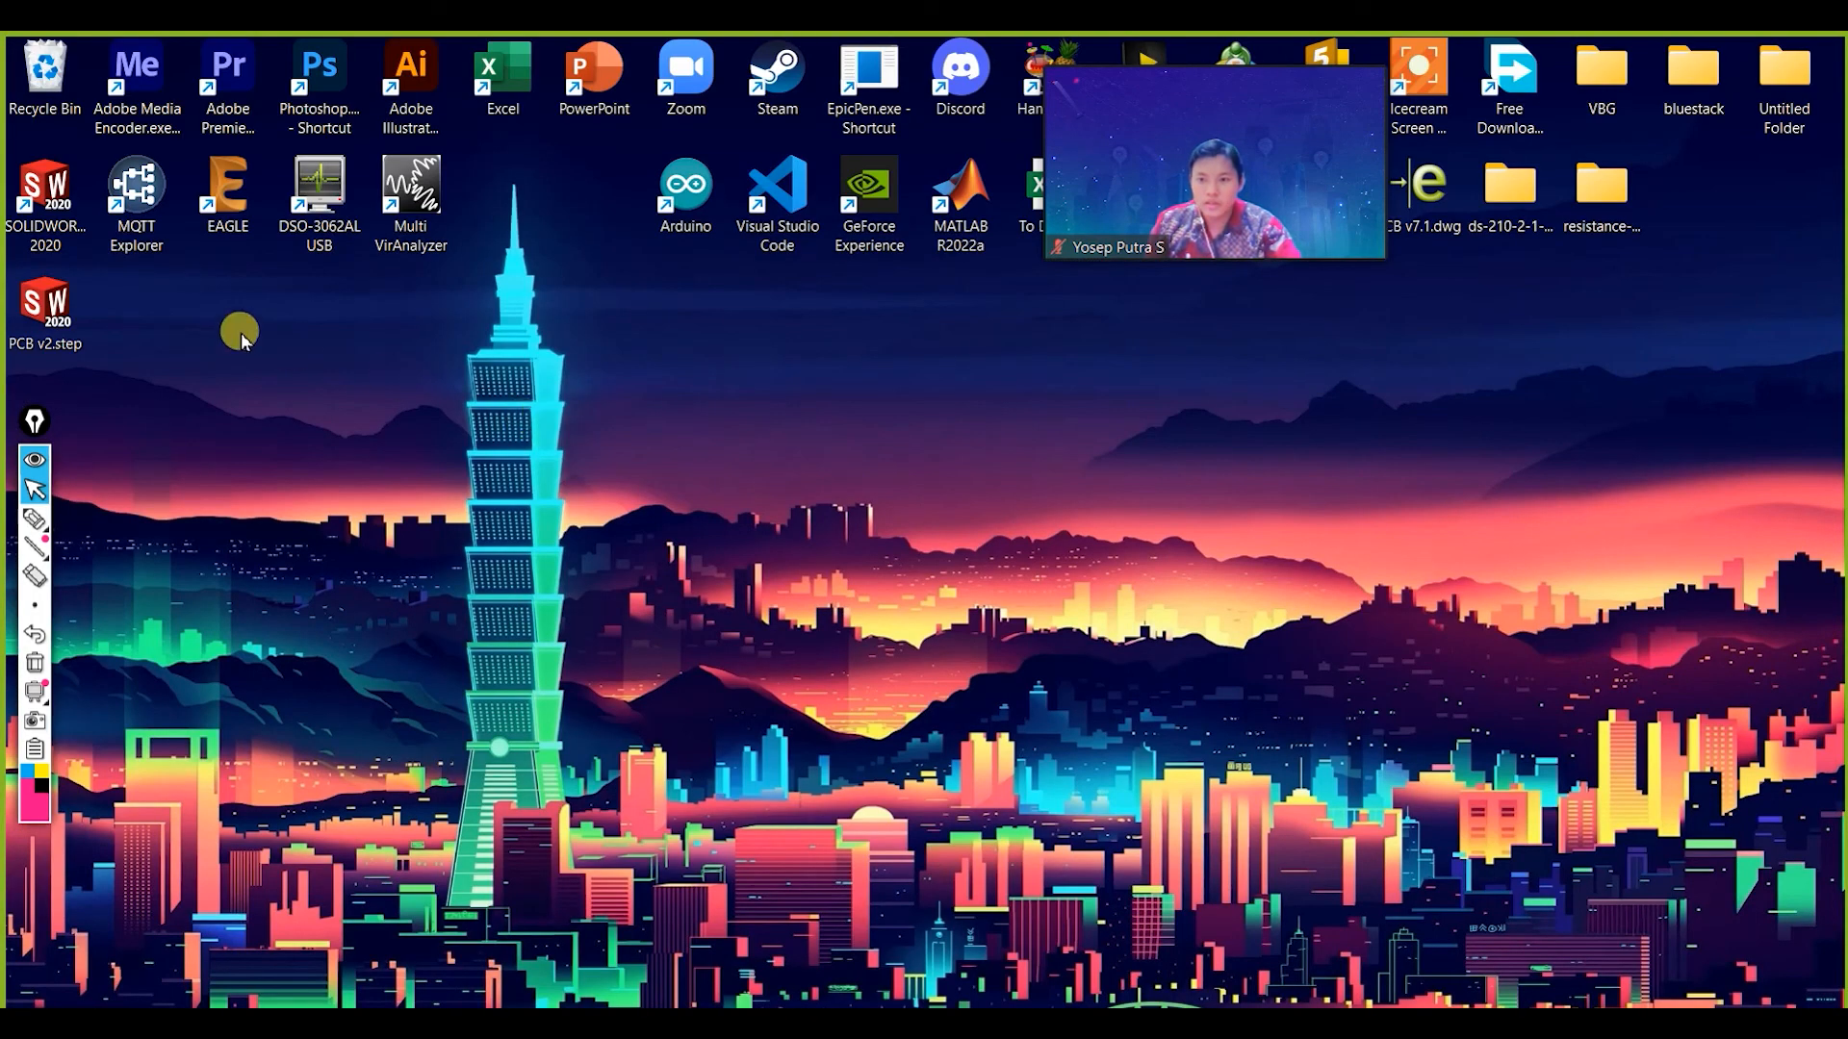
drag(53, 306, 1020, 438)
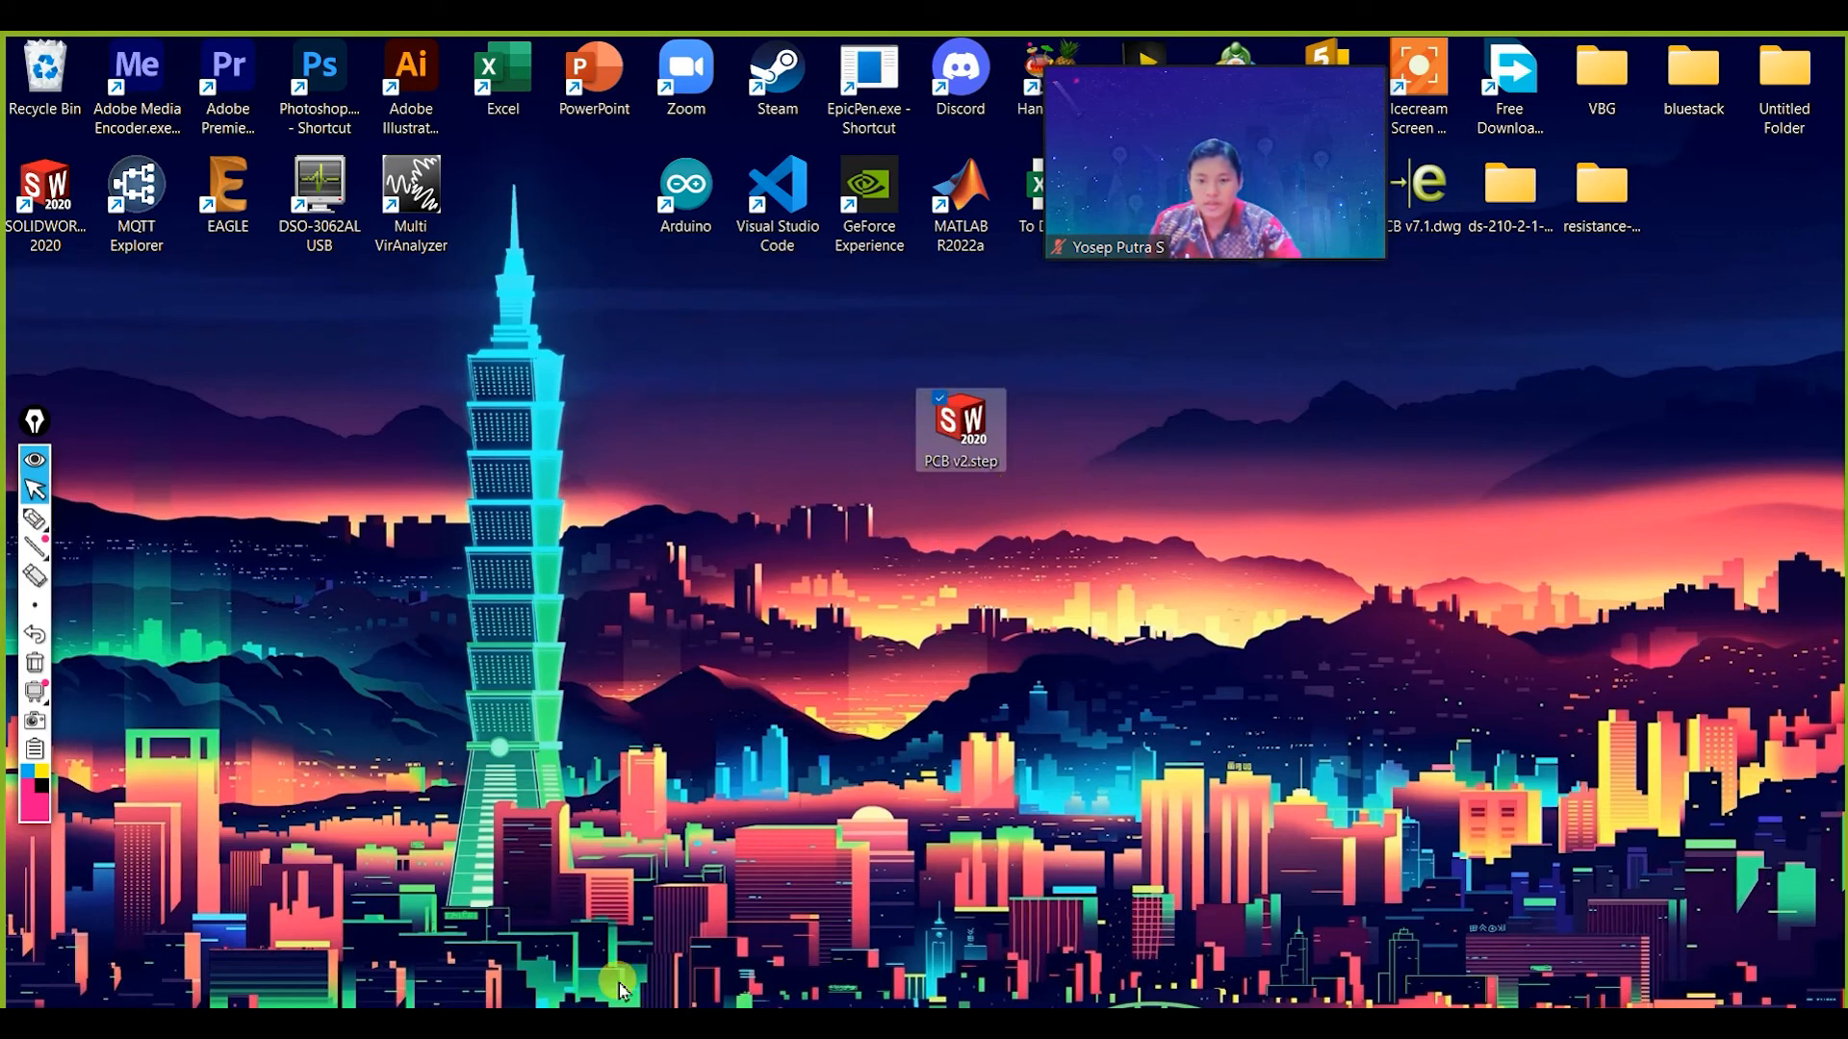
mouse_move(570, 1025)
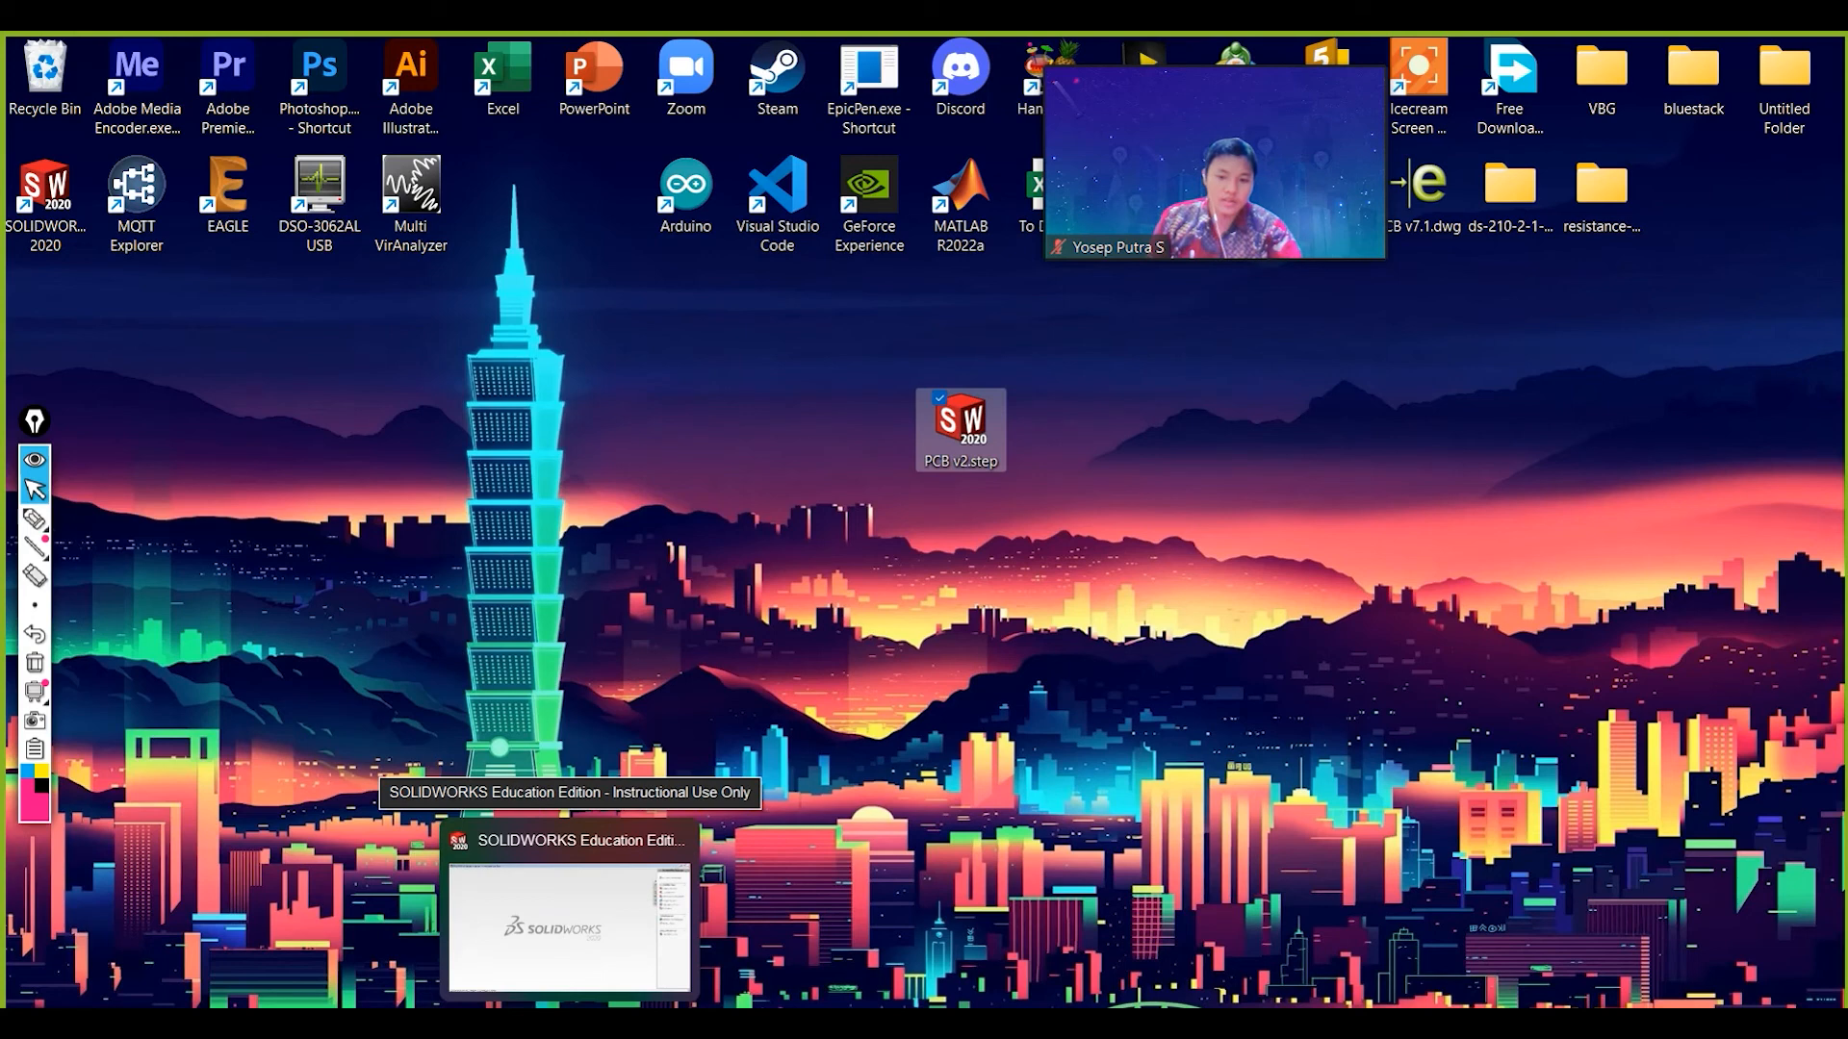
click(594, 948)
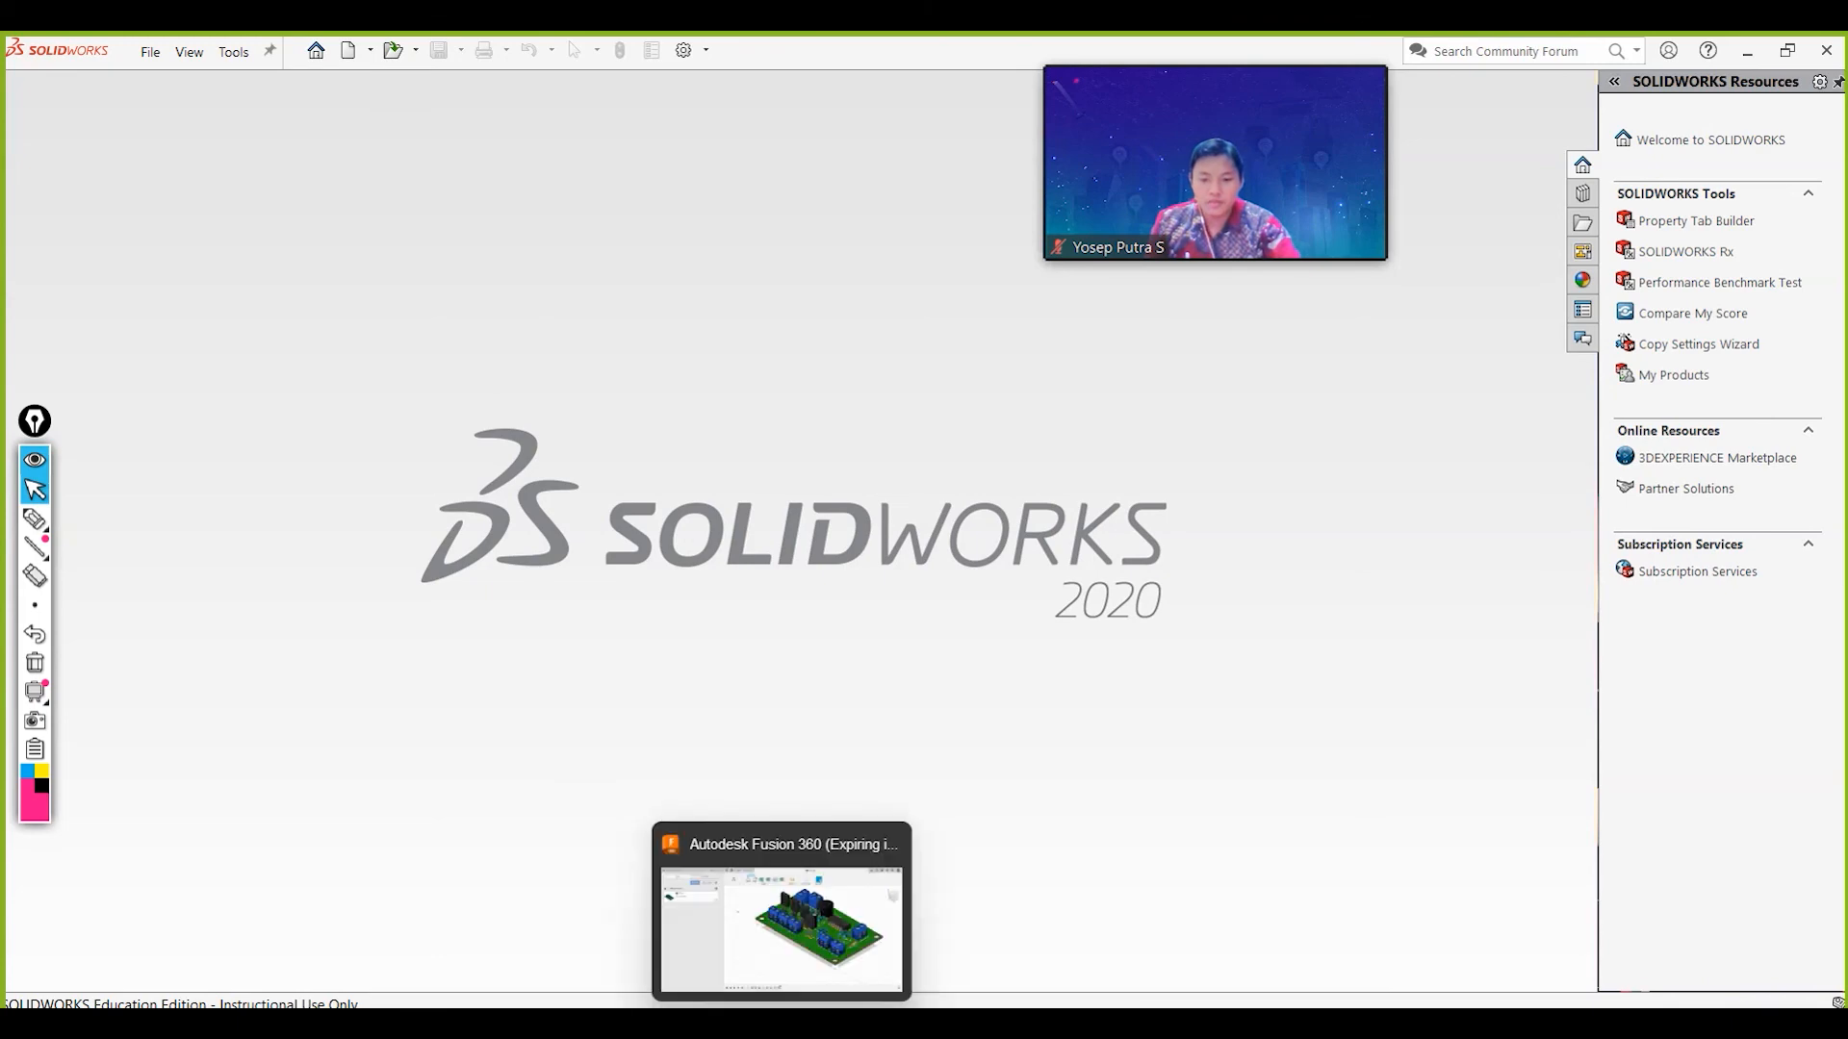
Switch to Fusion 360 to view the PCB v2 board once more and return to SOLIDWORKS.
click(781, 1025)
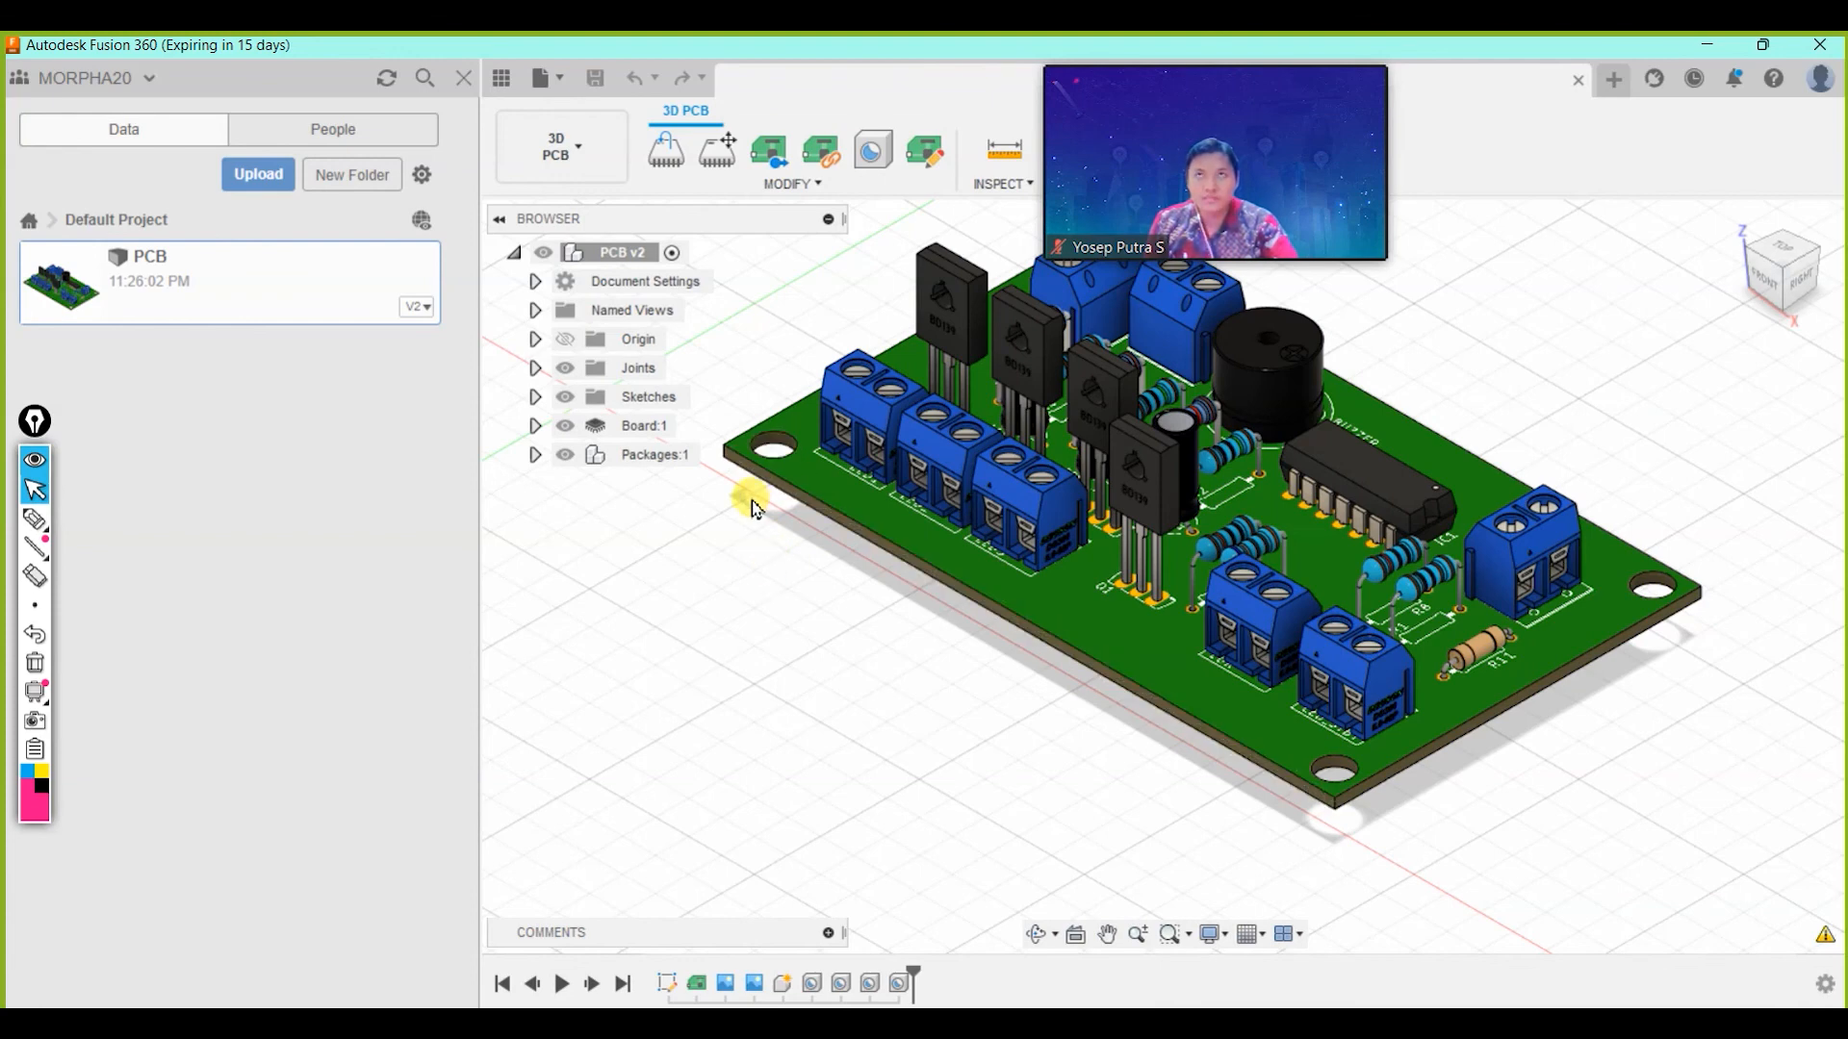
click(895, 528)
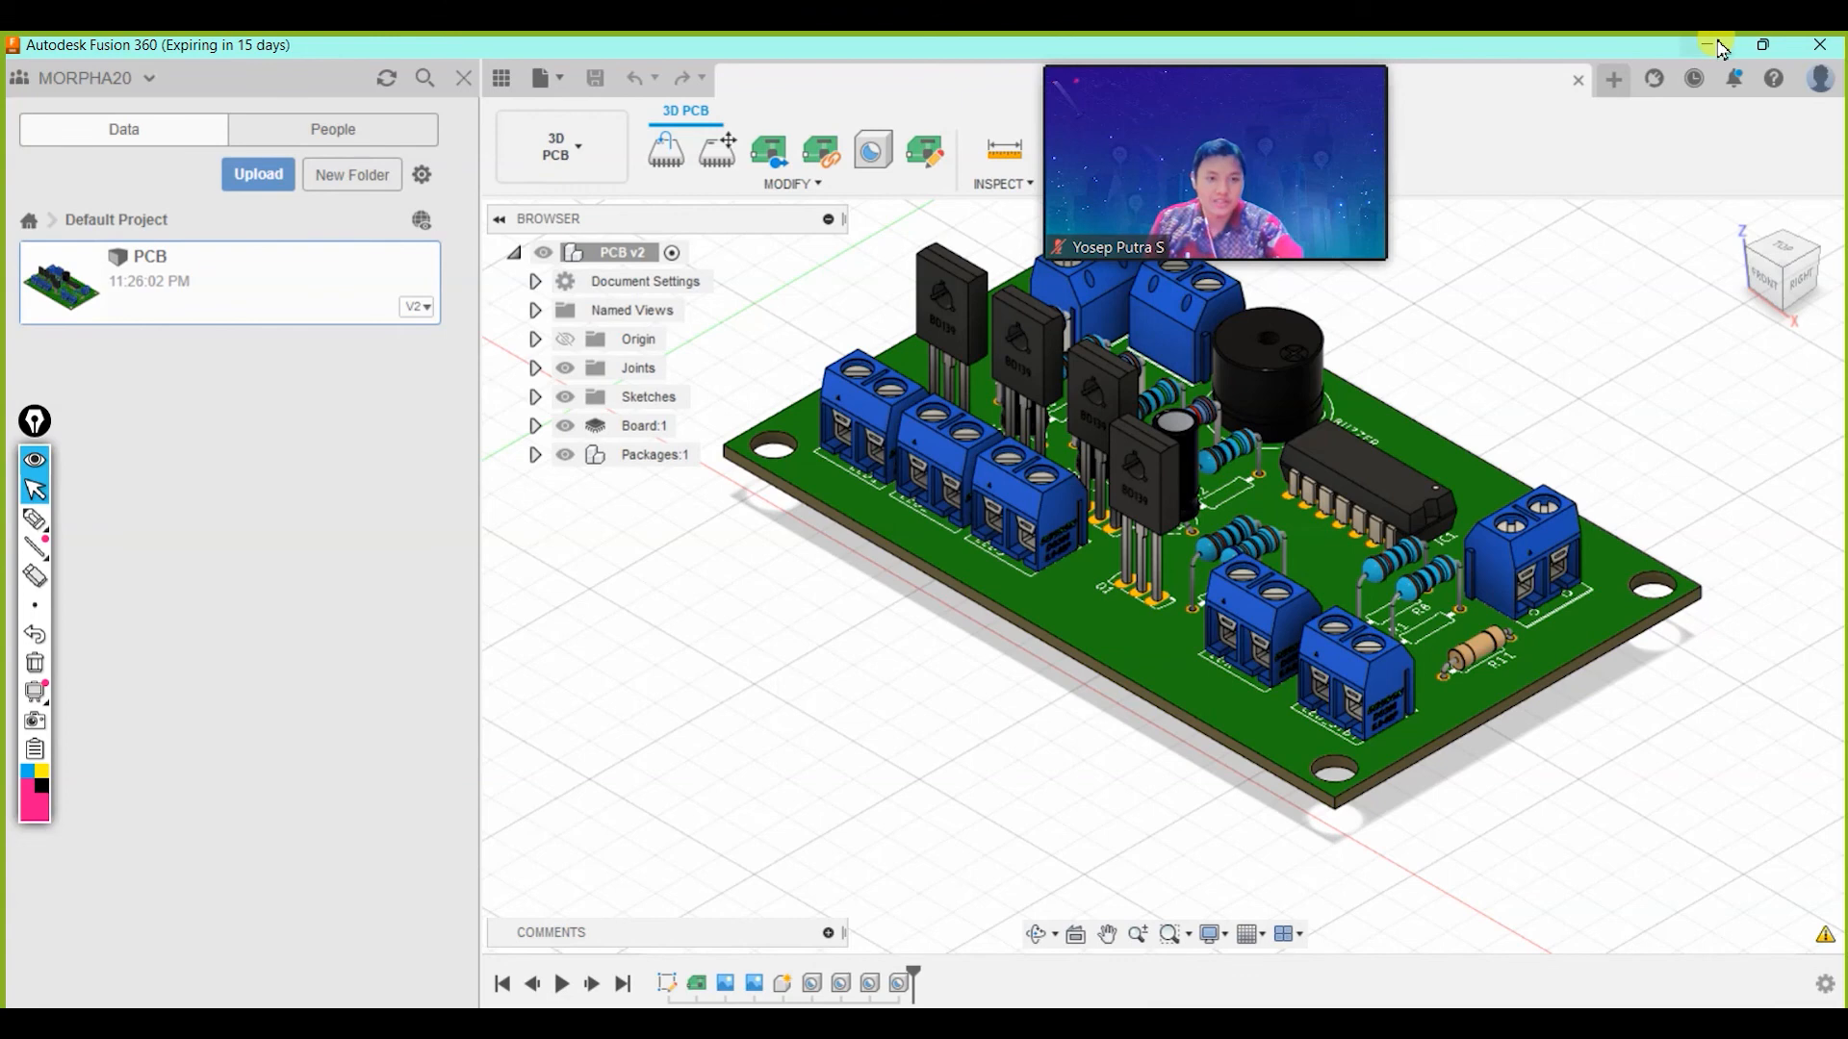
click(1721, 46)
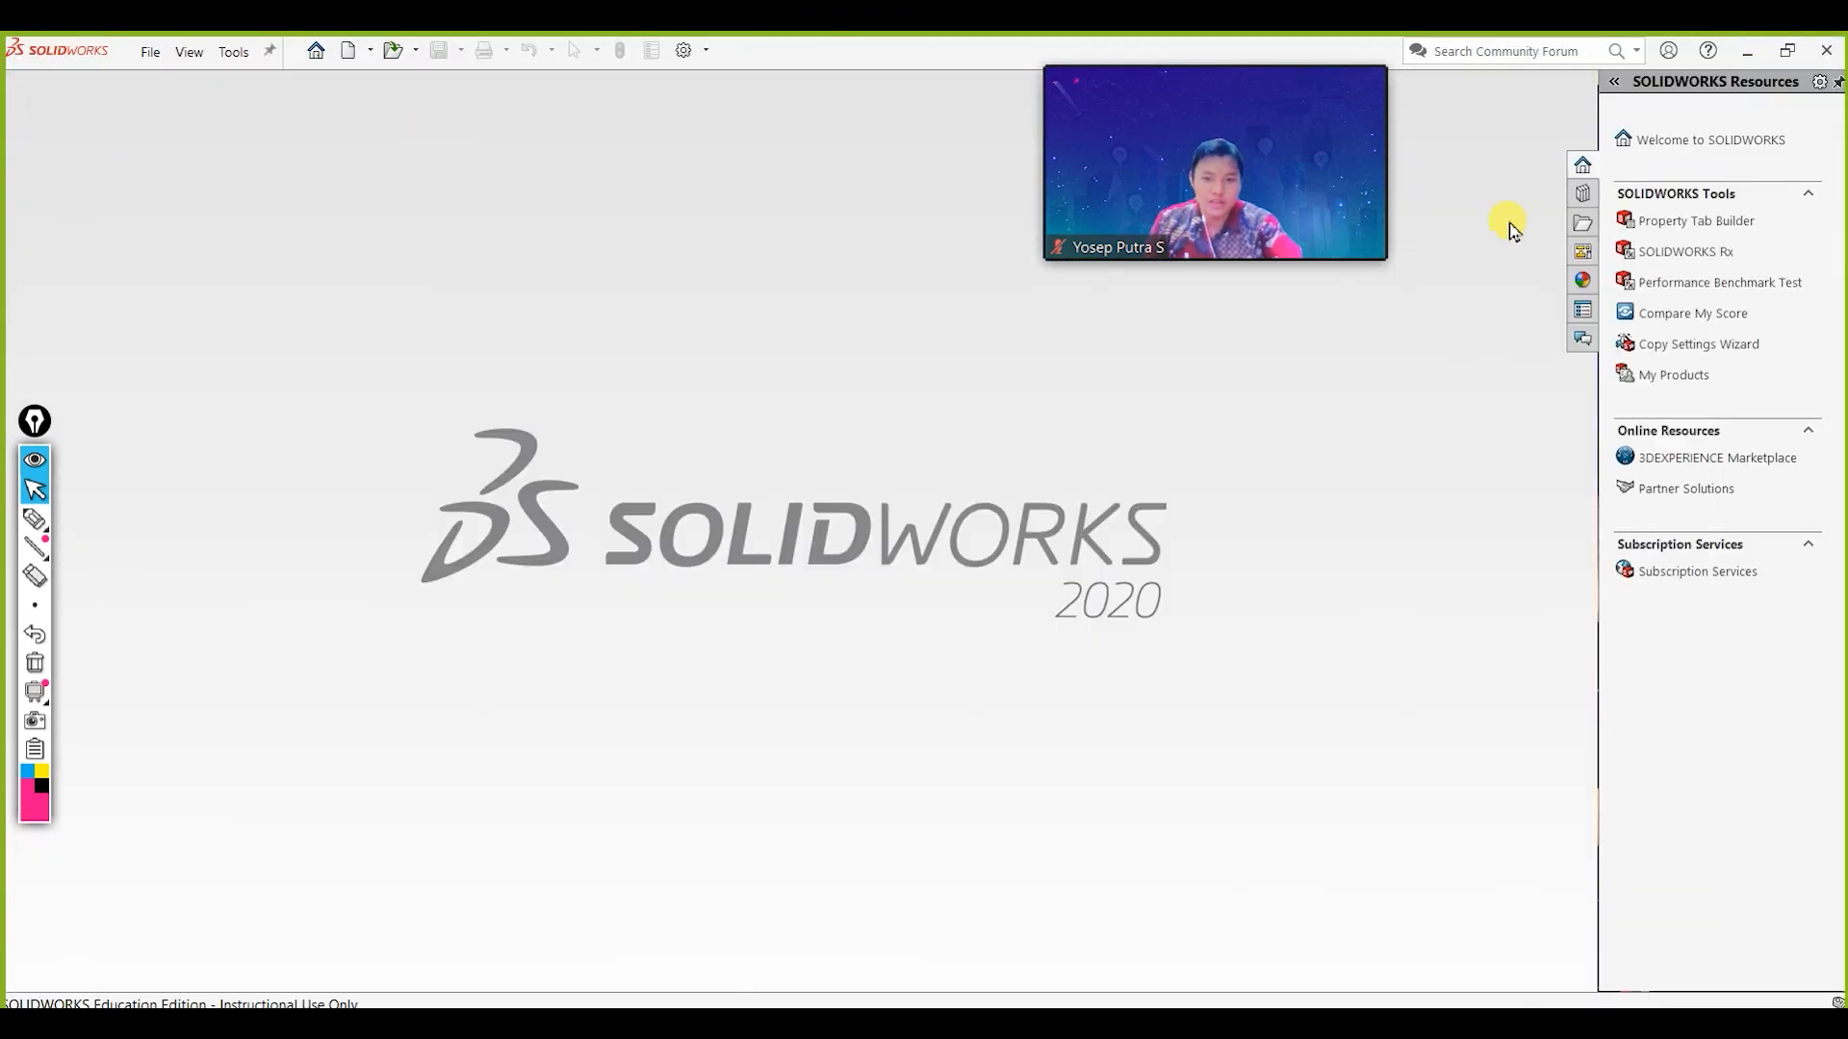
Create a new SOLIDWORKS assembly document.
click(372, 53)
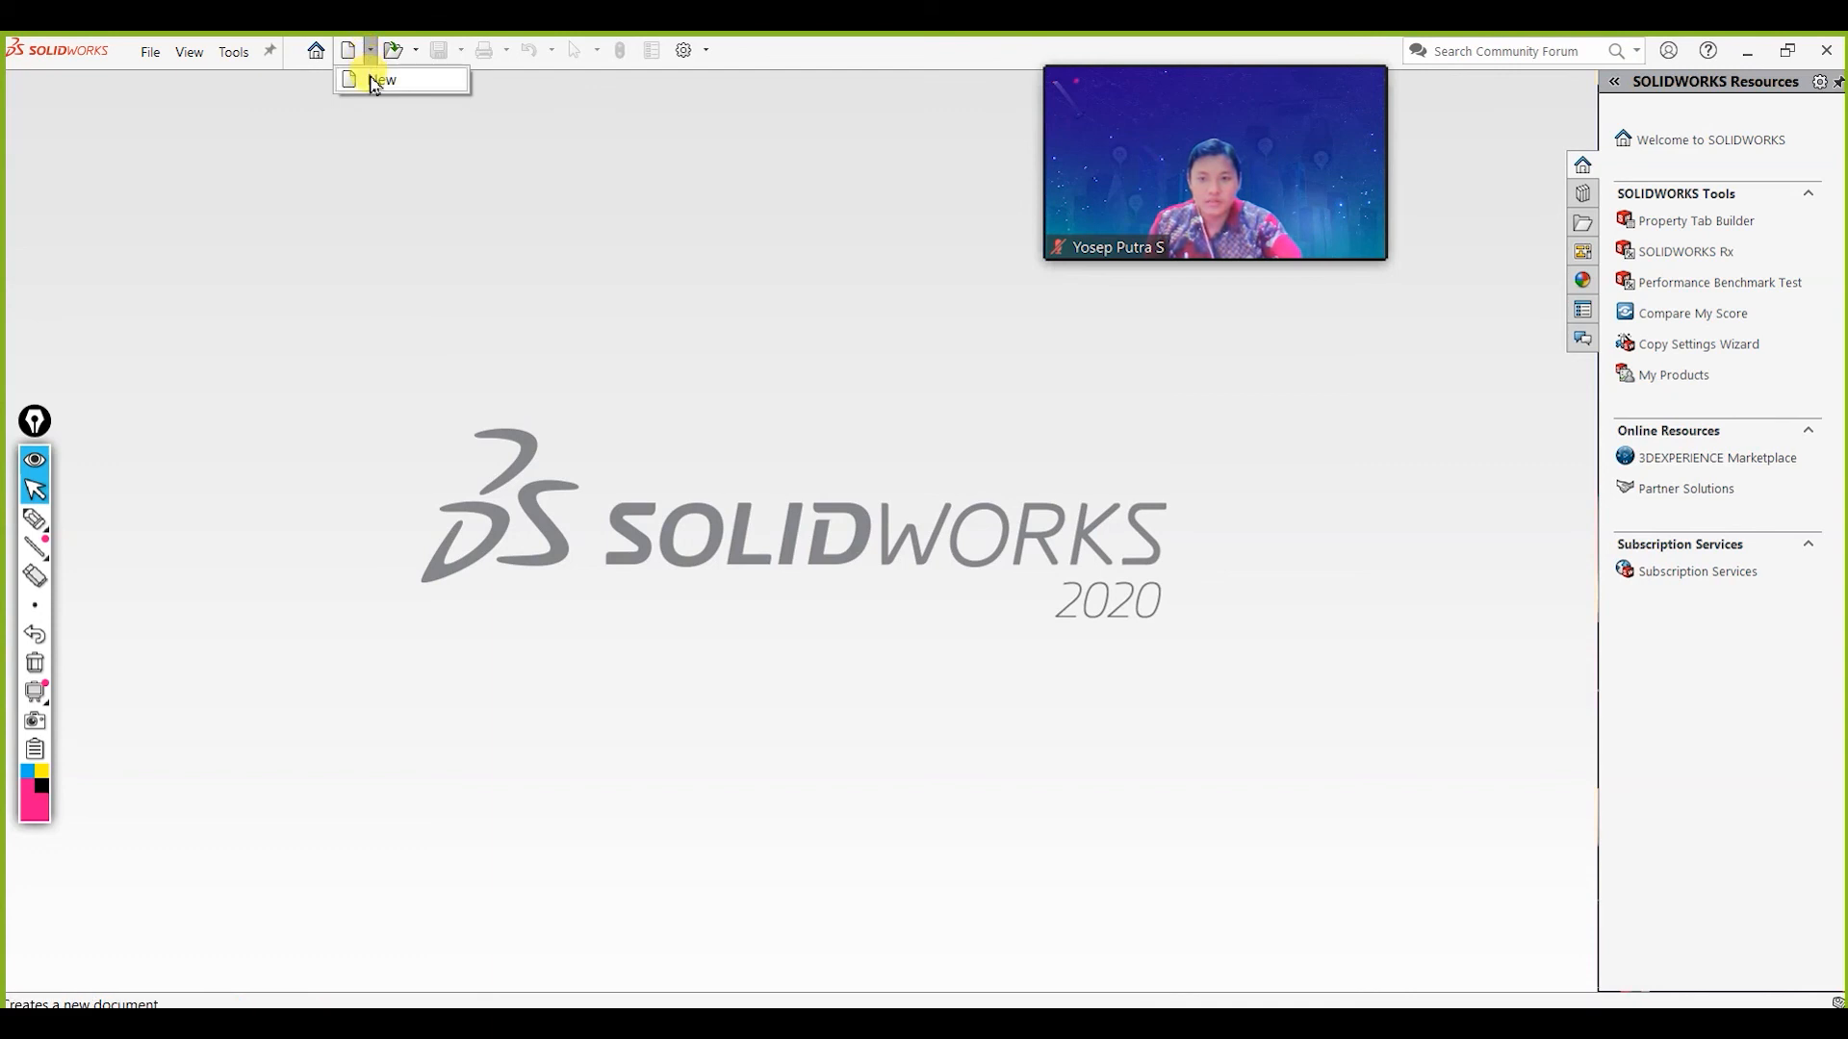
click(372, 77)
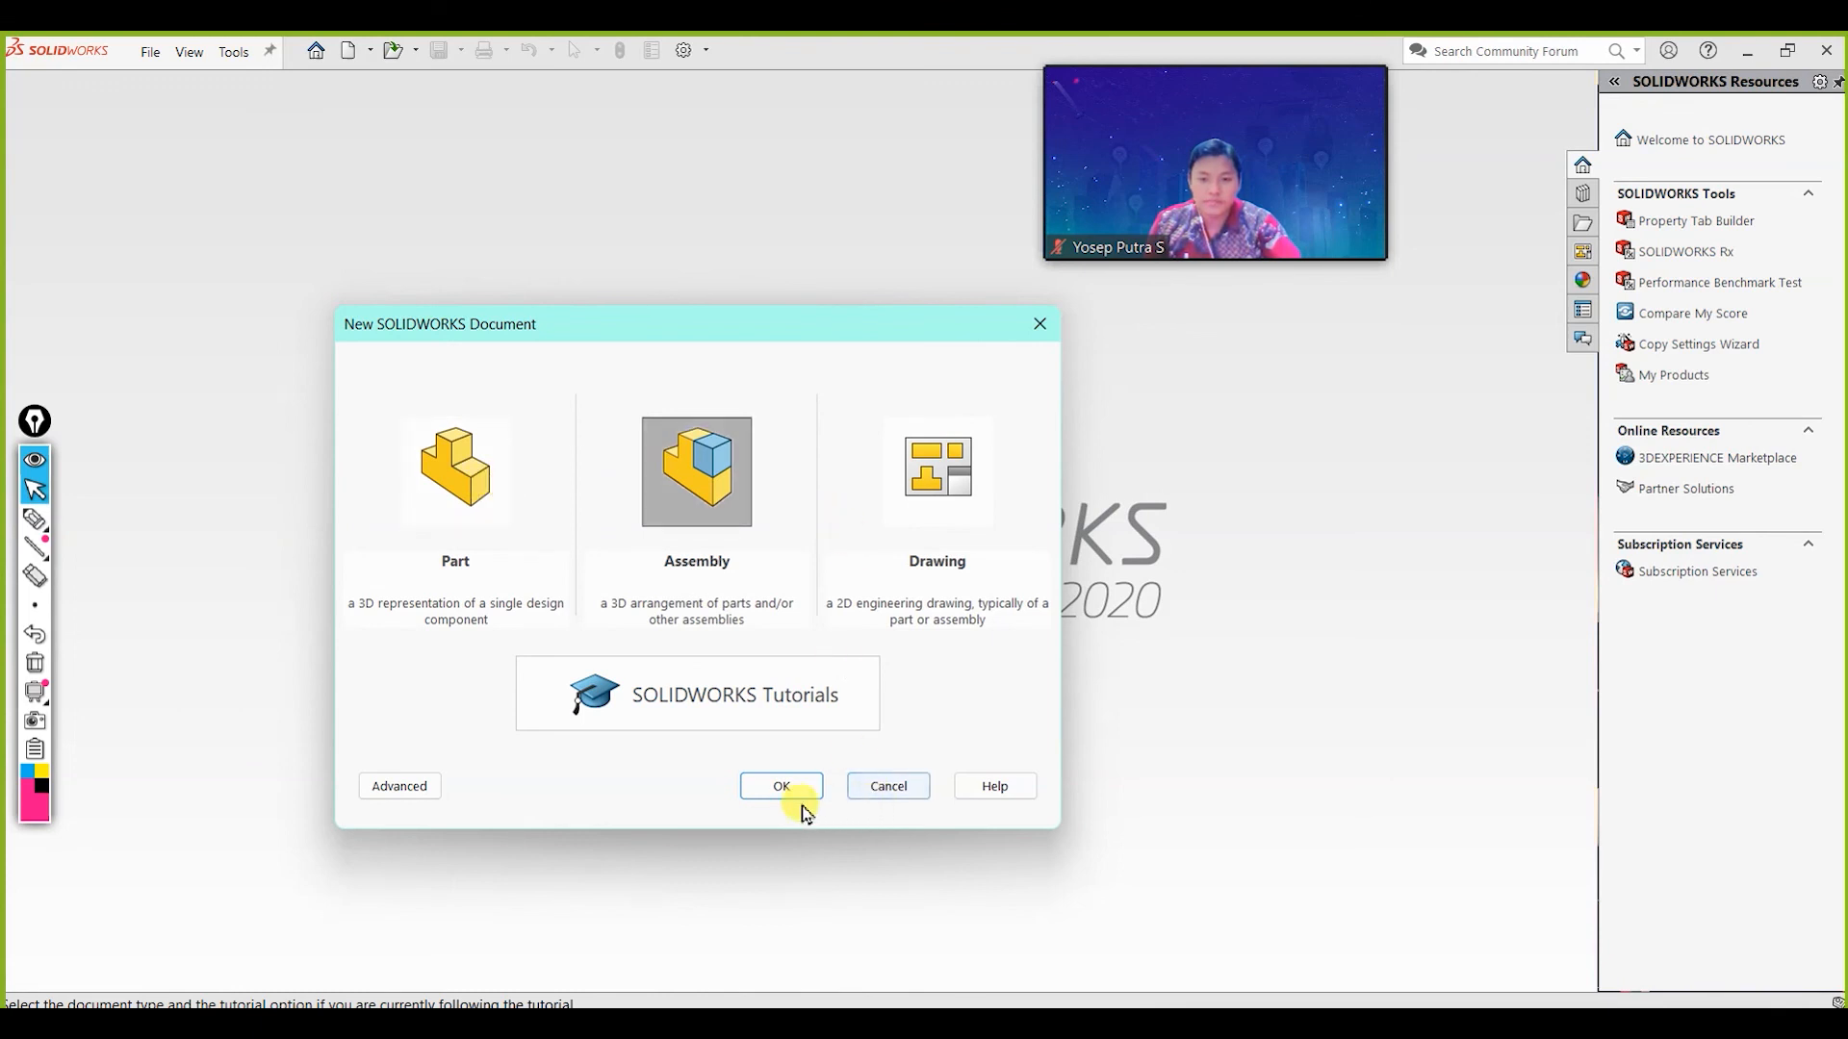
click(777, 787)
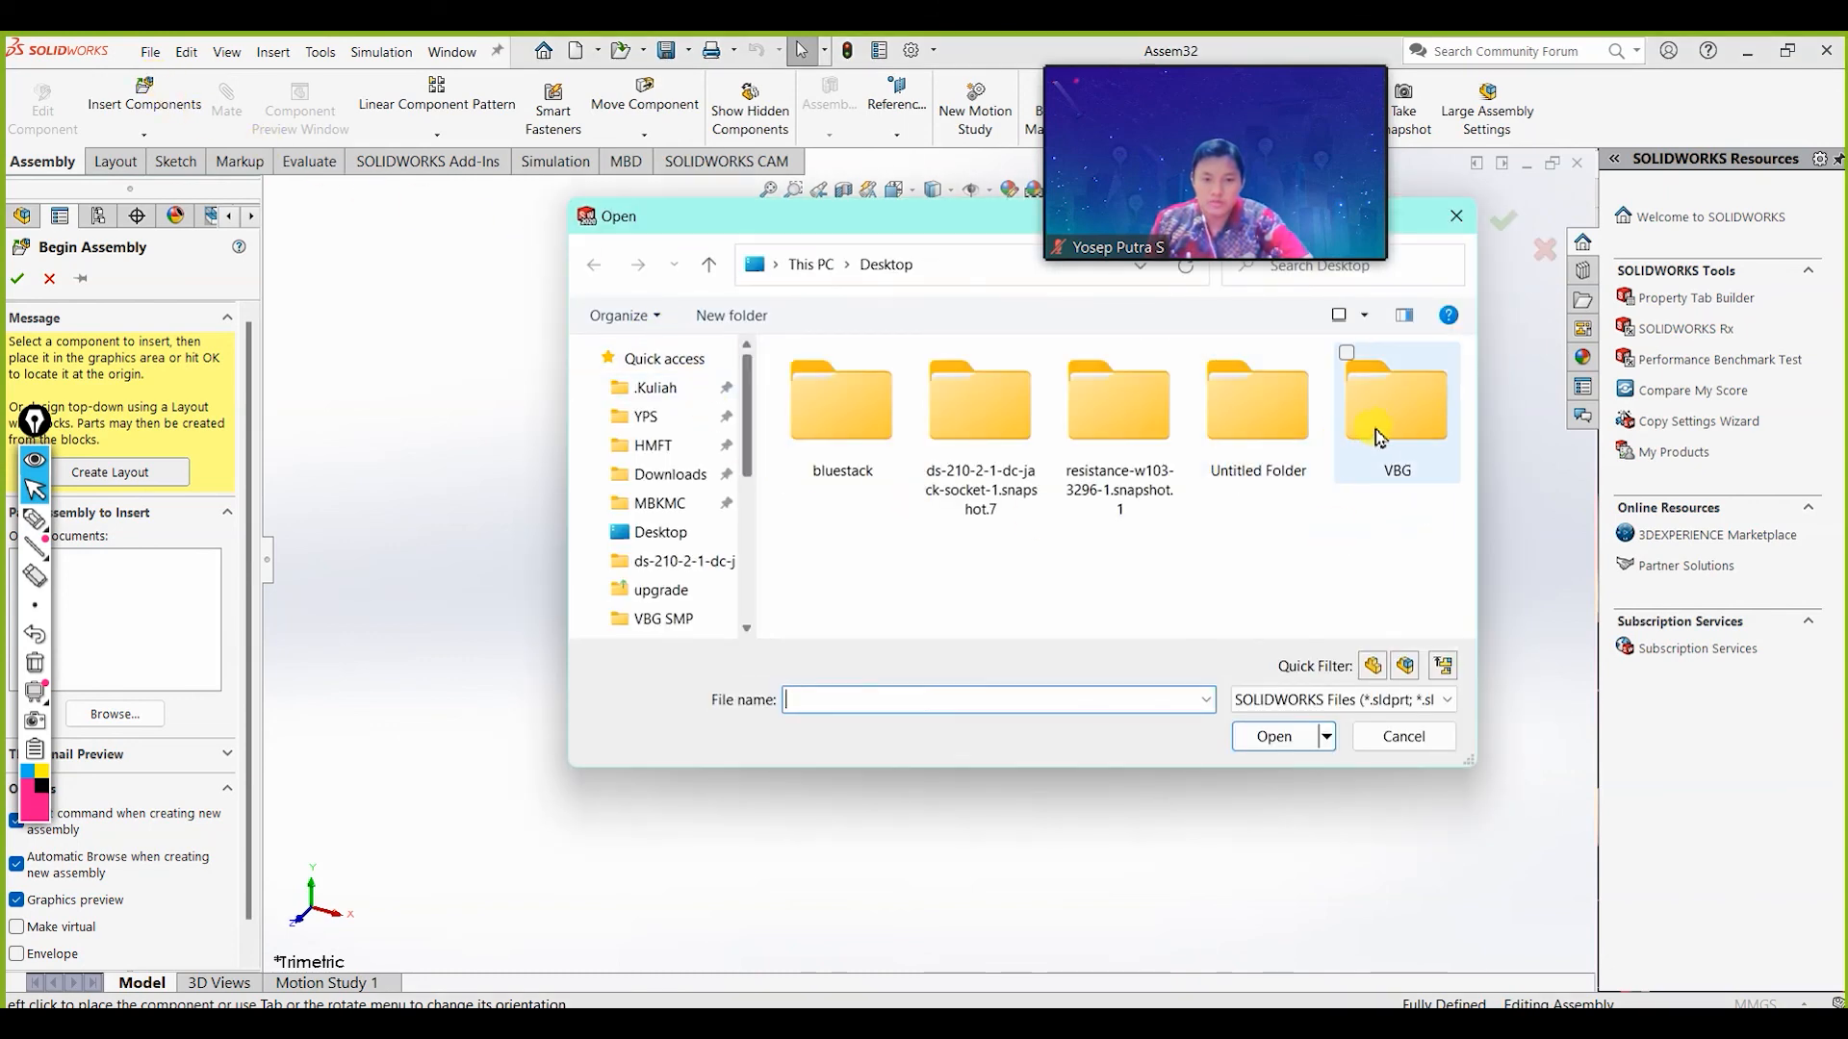
Filter the Desktop files to STEP AP203/214/242 and open PCB v2.step as the component to insert.
click(1373, 710)
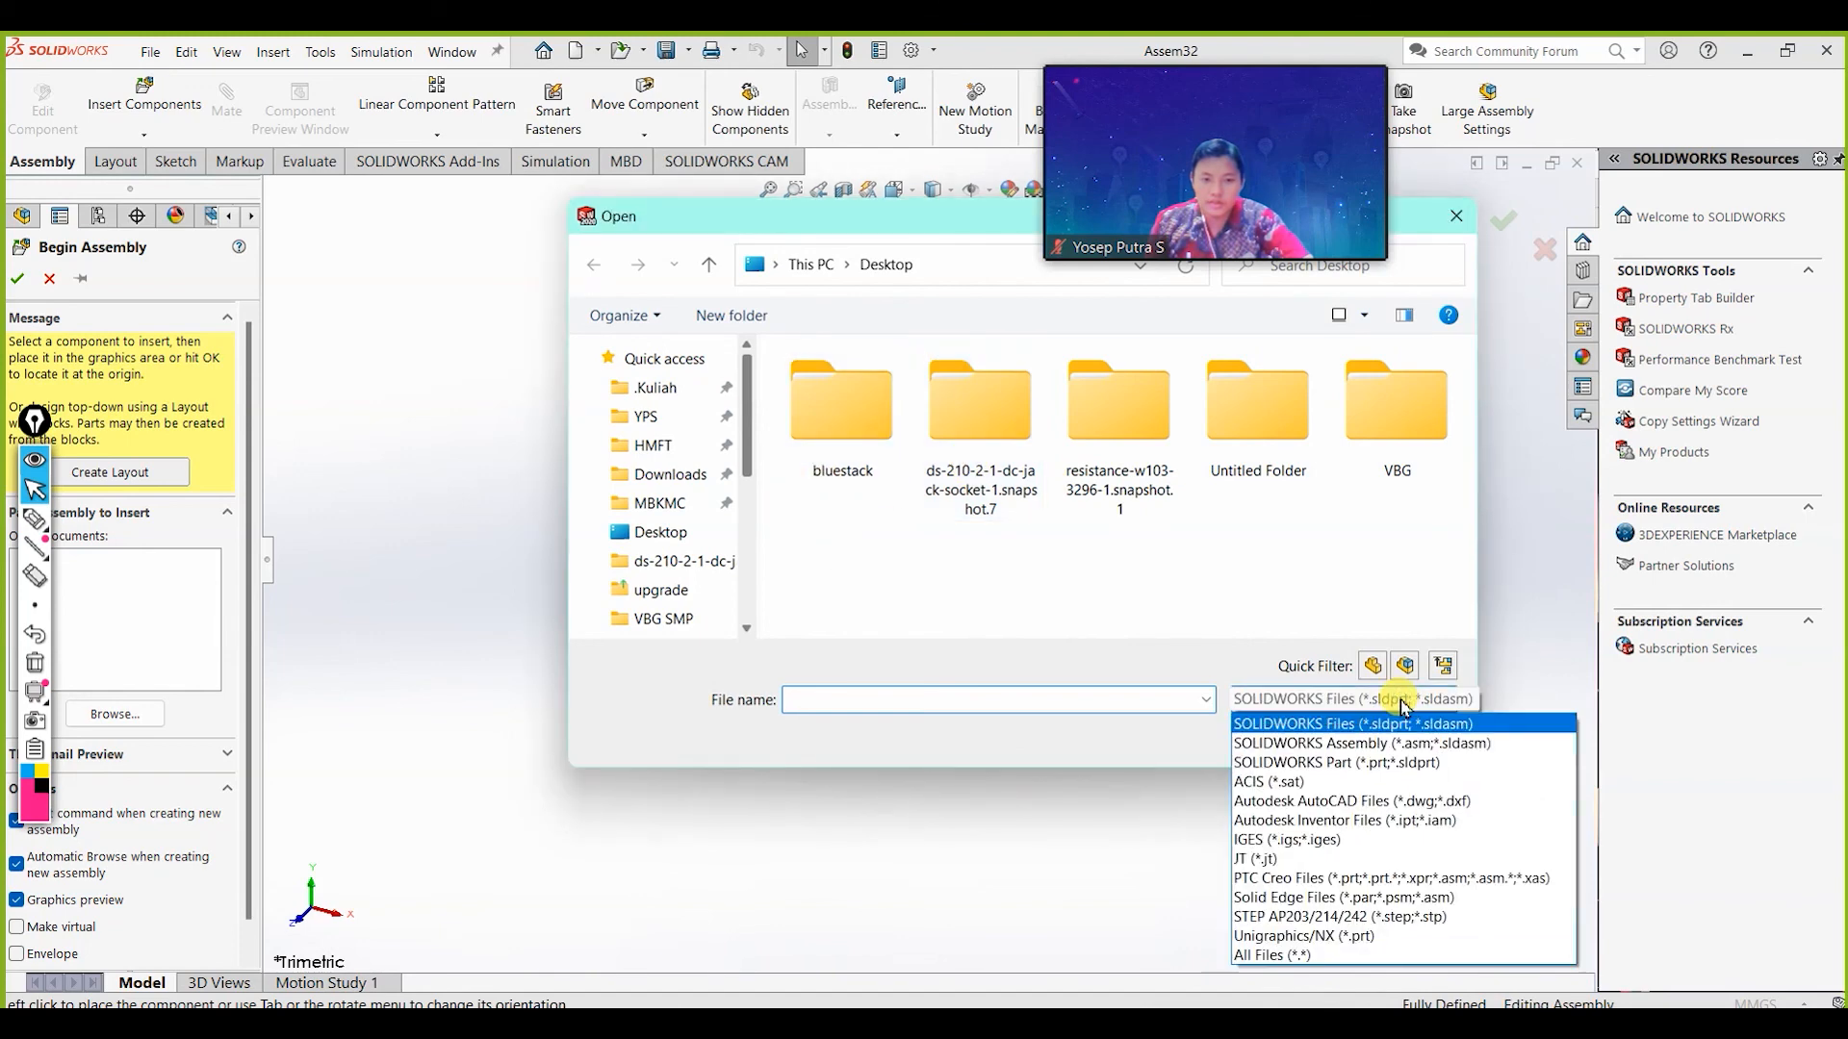
click(1487, 917)
scroll(1107, 558, down, 1)
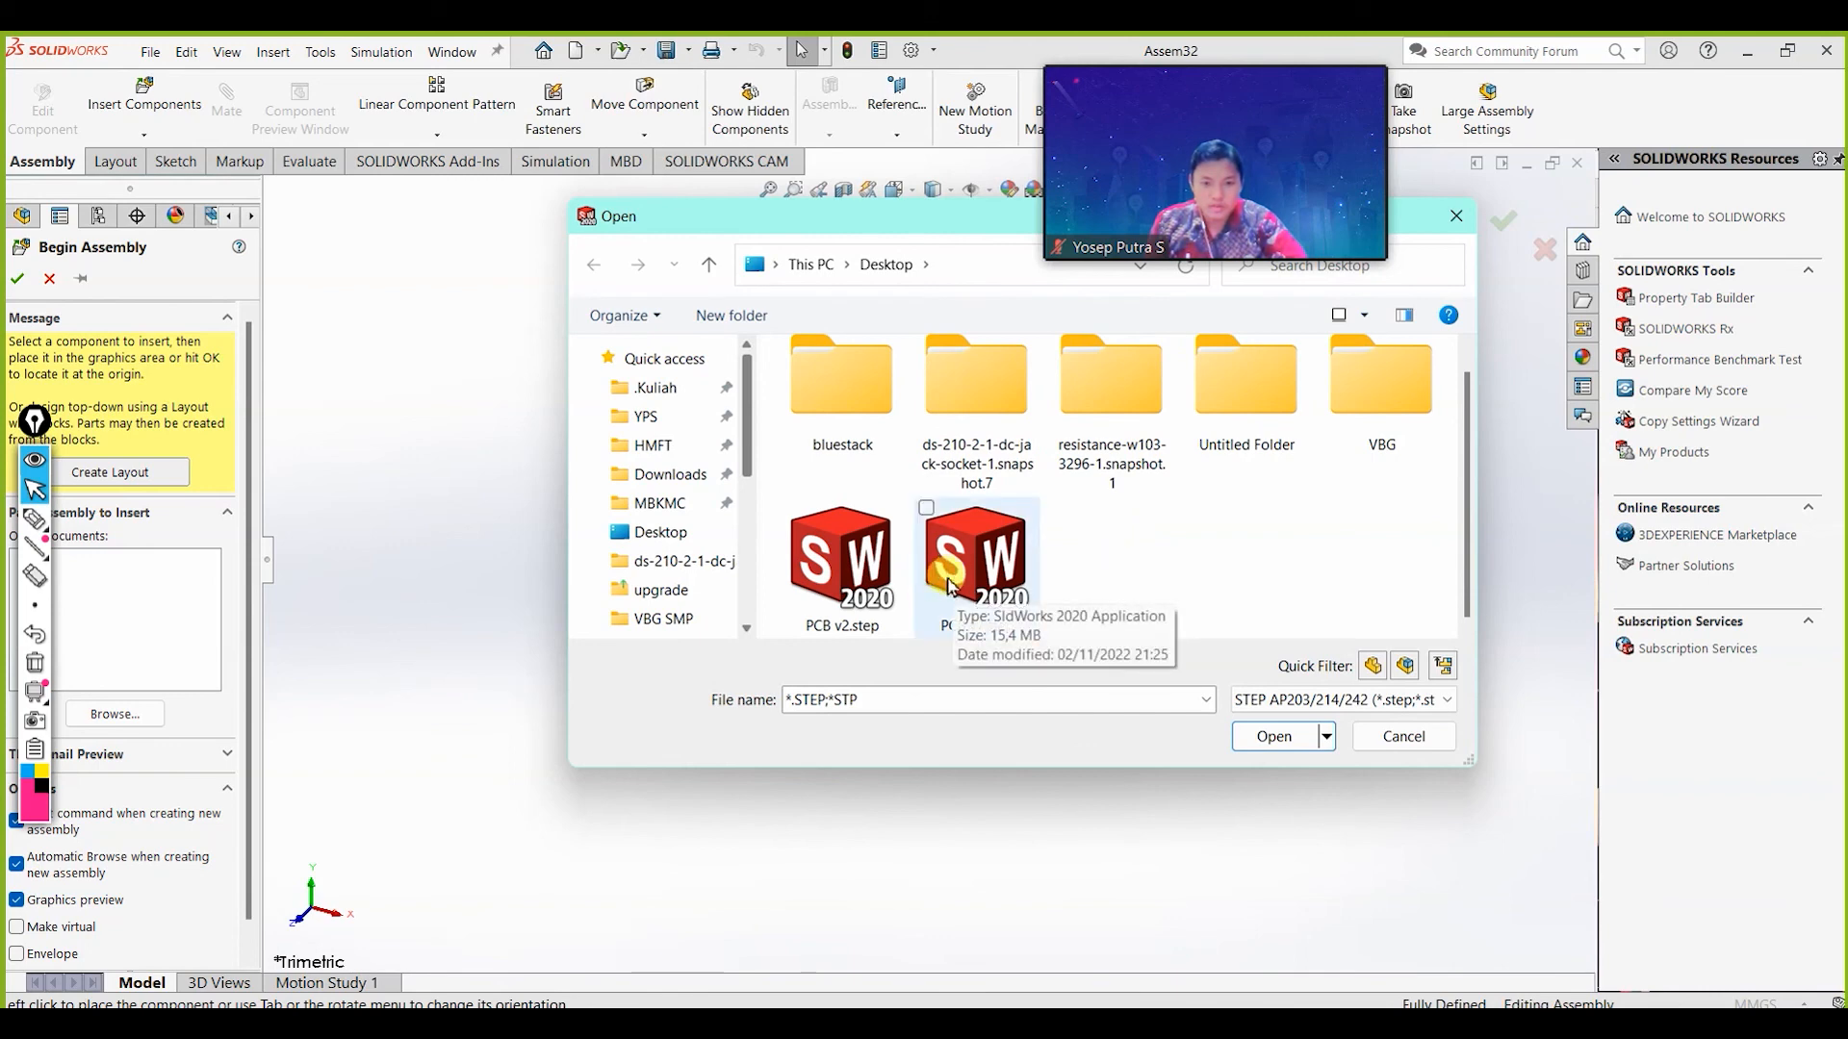
click(839, 568)
click(1278, 780)
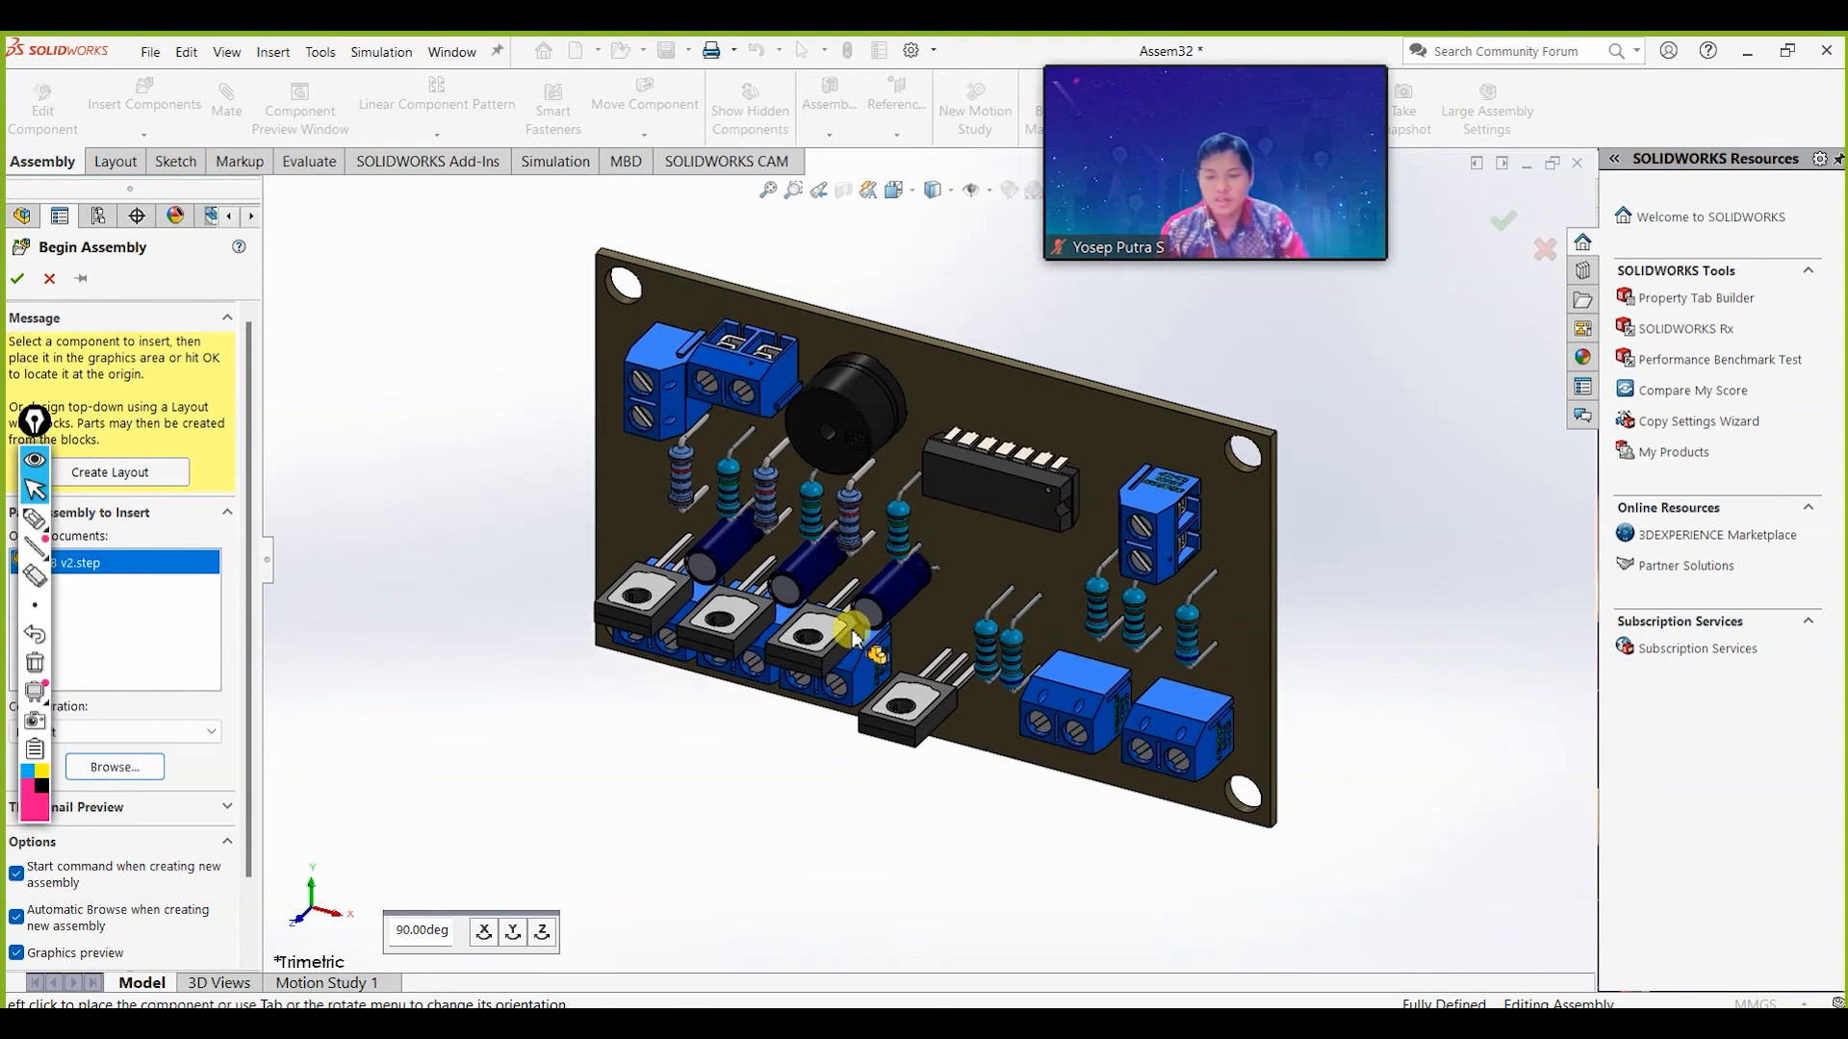
Rotate the PCB about the X axis in three 90-degree turns so its components face up, and place it in the assembly.
click(485, 933)
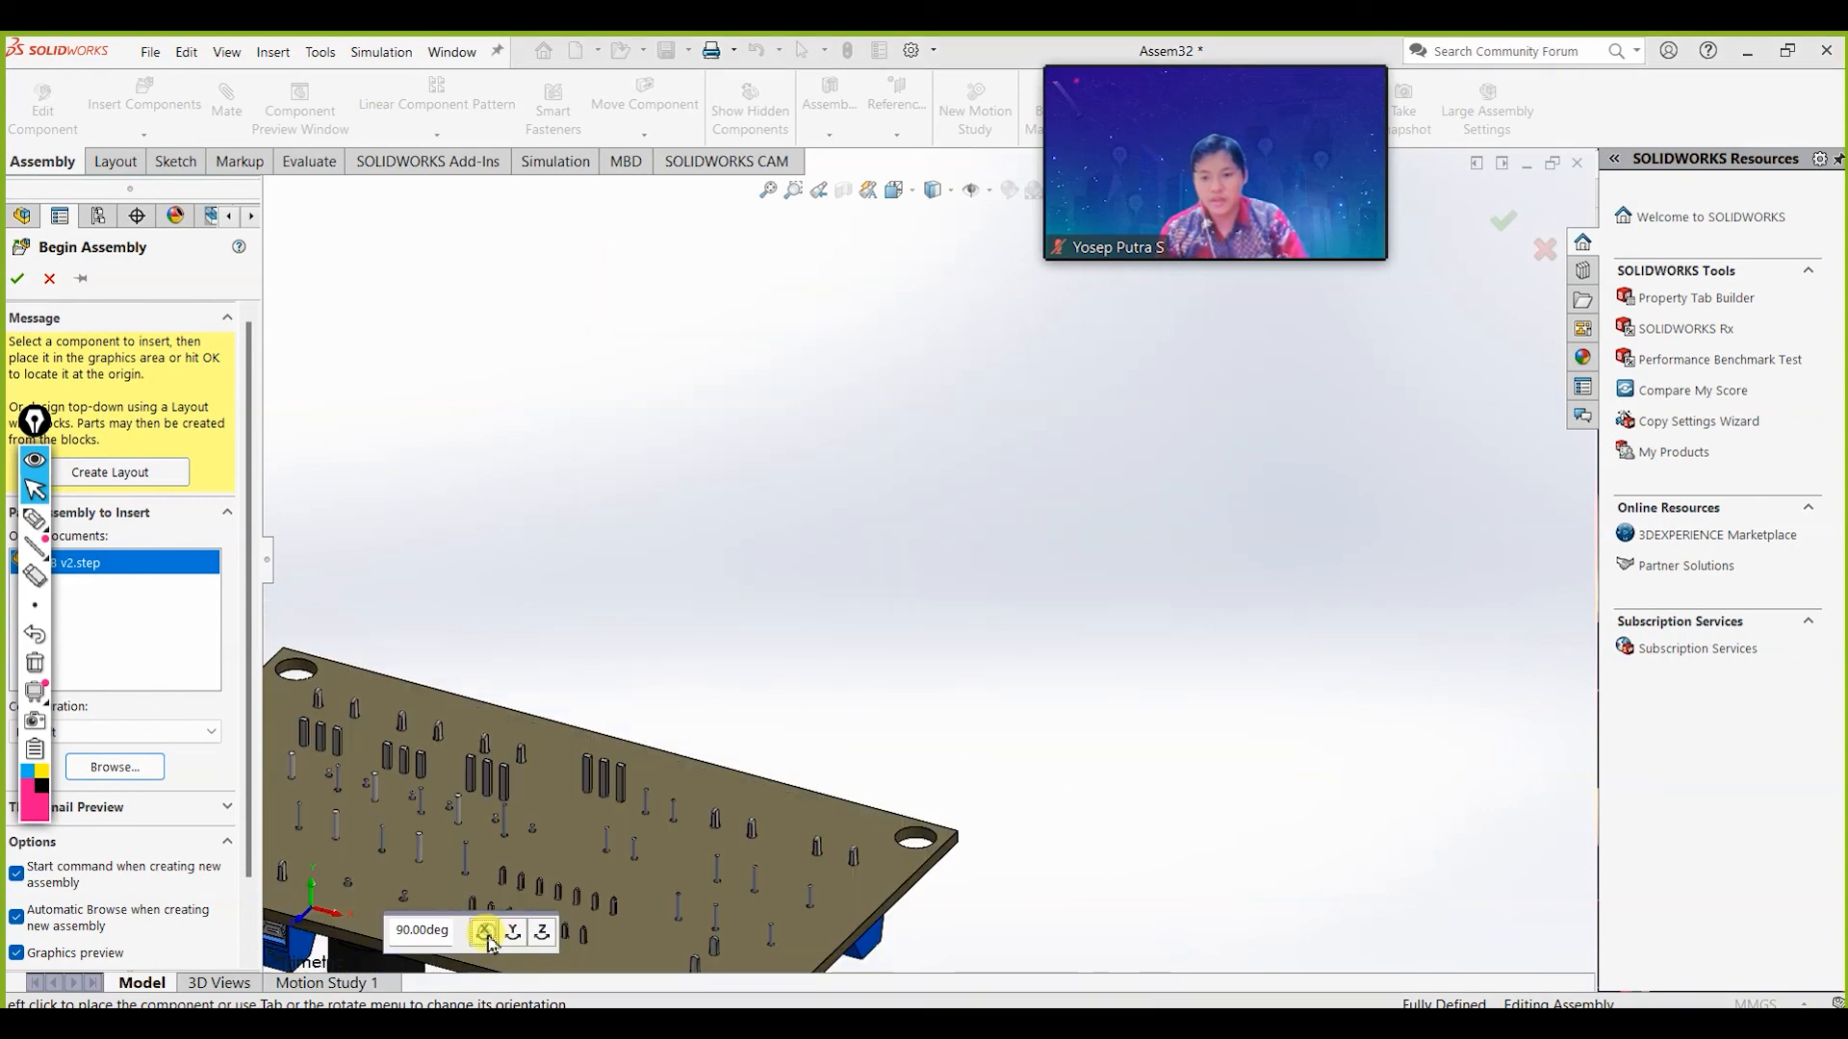
click(485, 933)
click(485, 934)
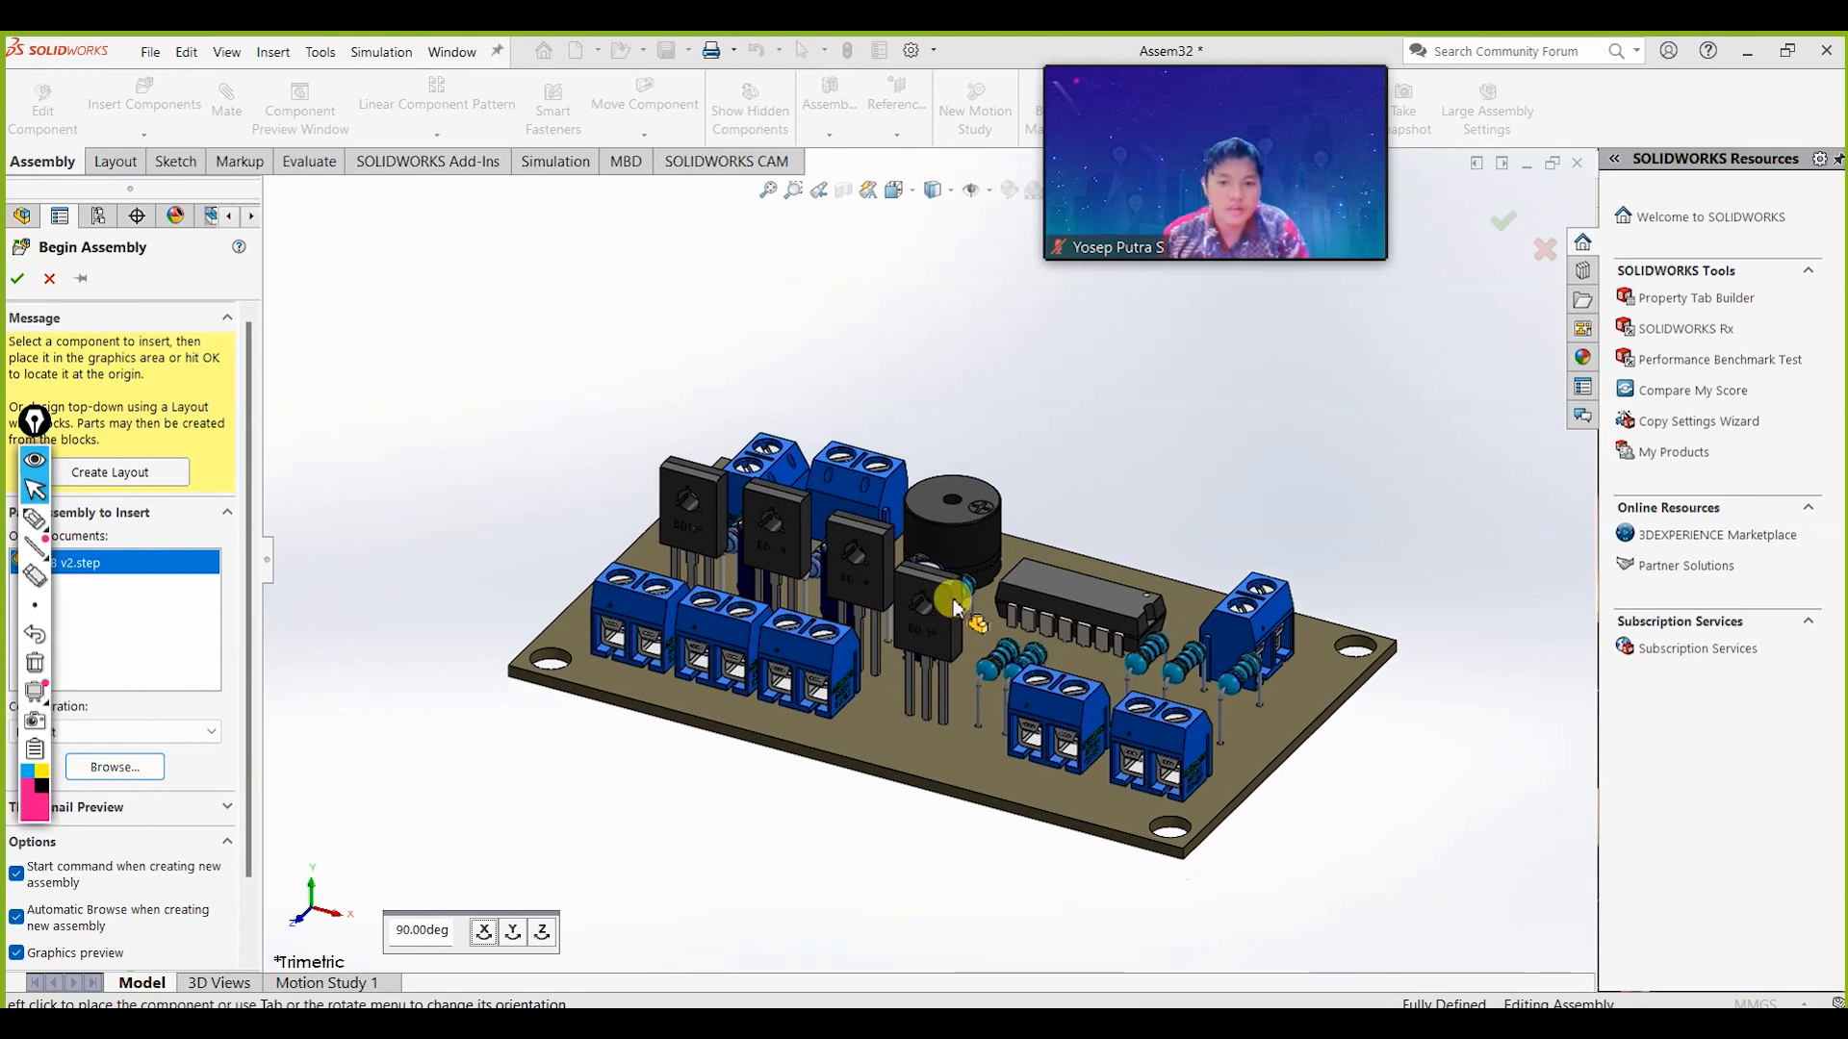
click(955, 608)
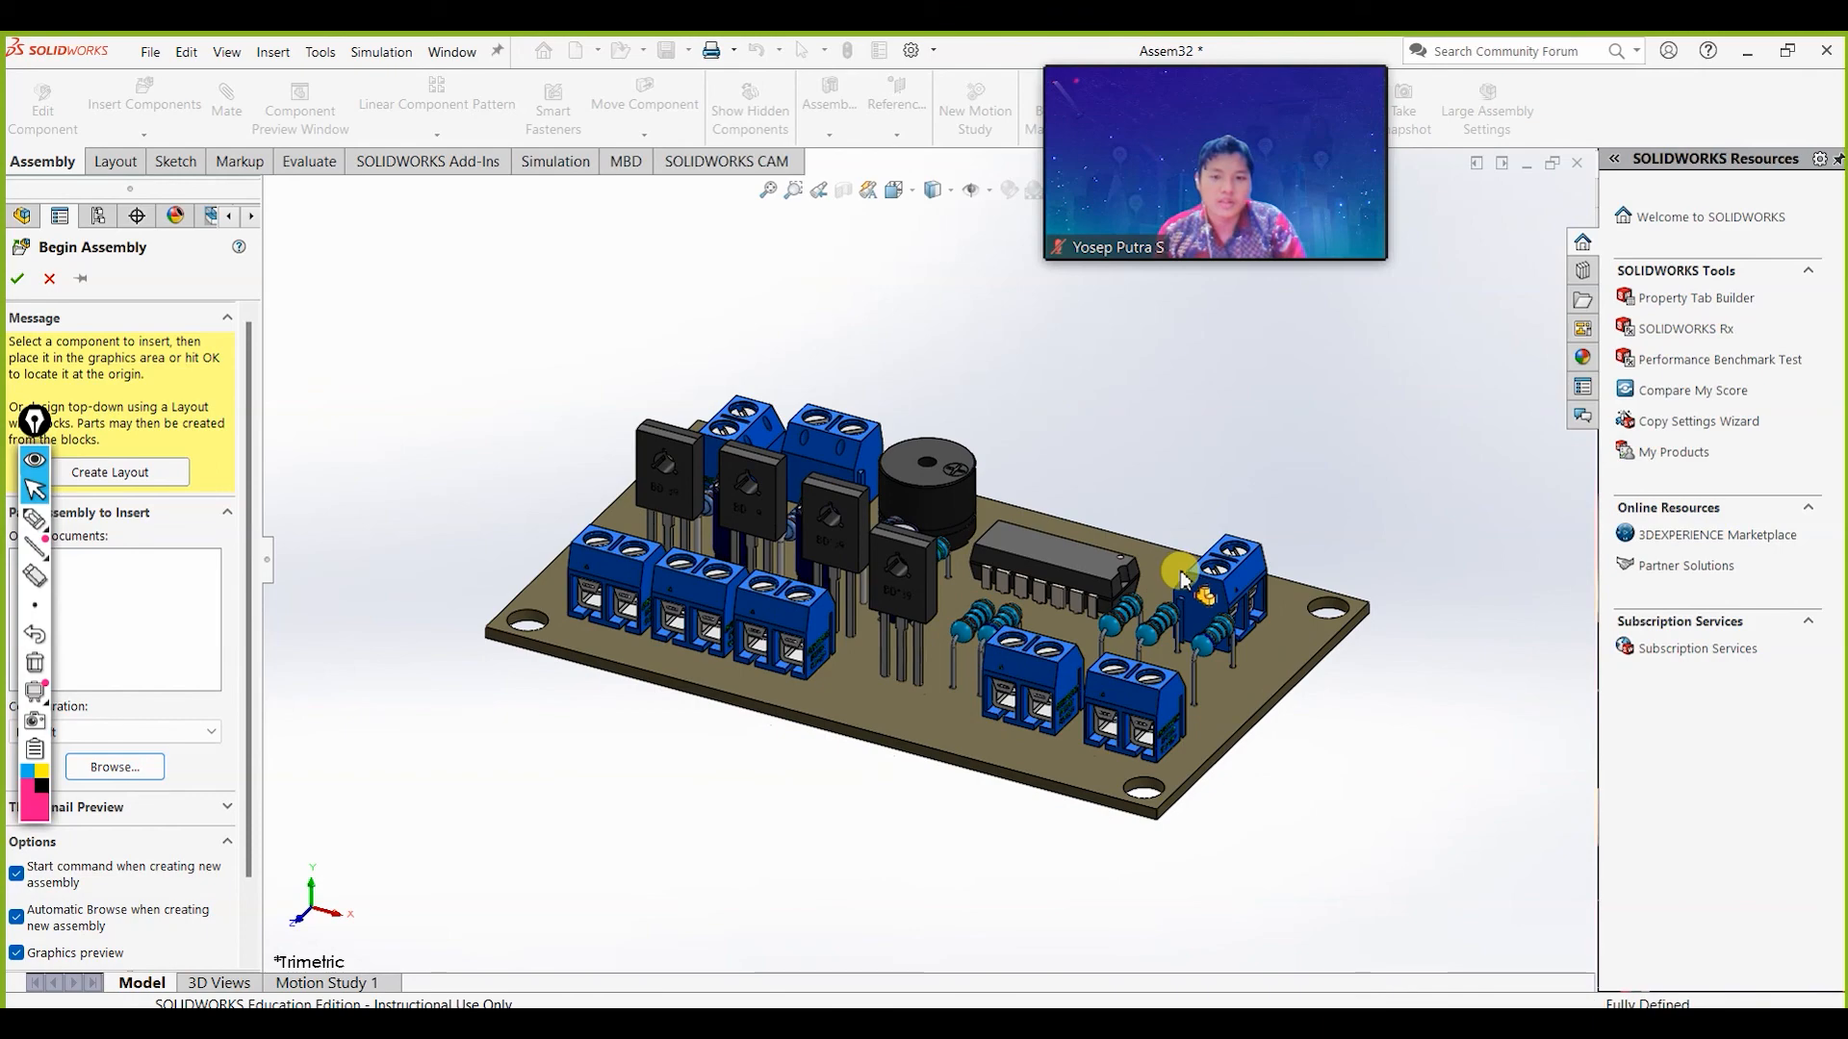
Inspect the placed PCB from several angles, then switch to Fusion 360 and view the original 3D board for comparison.
middle_drag(995, 595, 962, 837)
middle_drag(1023, 763, 1058, 999)
middle_drag(1303, 796, 1344, 787)
middle_drag(1444, 804, 1386, 792)
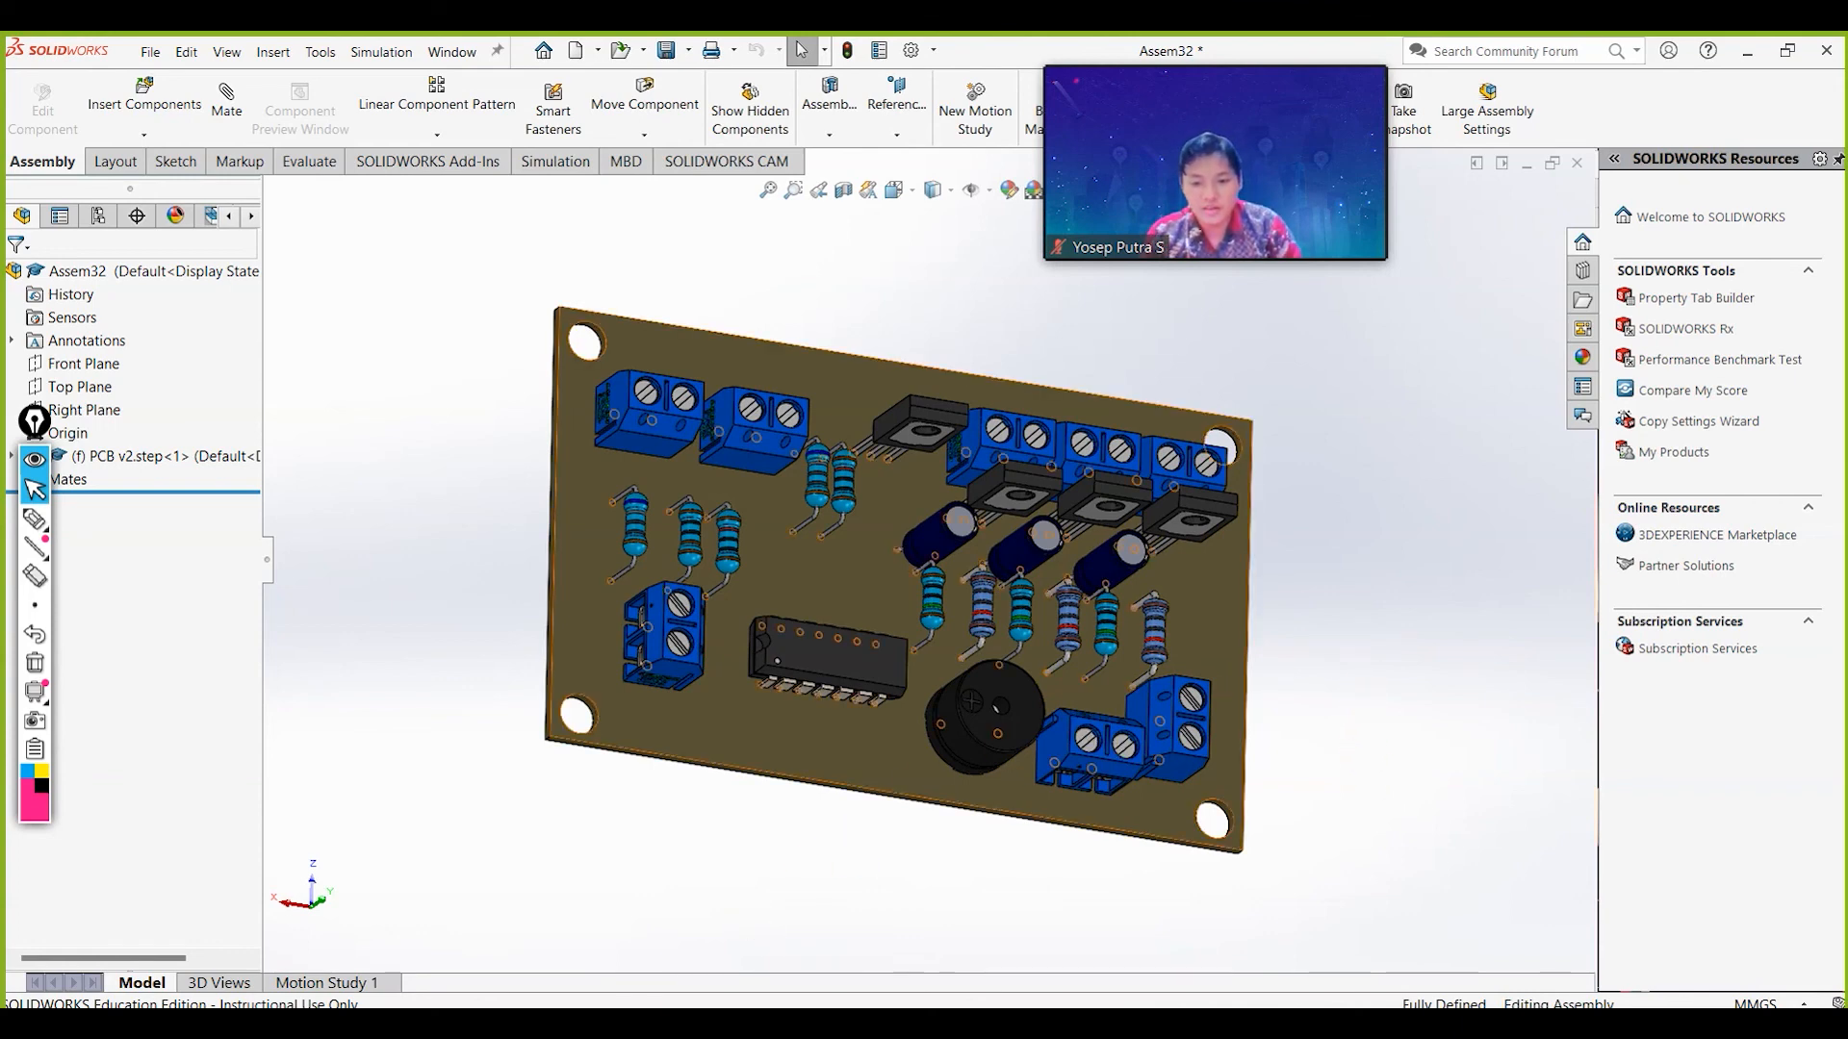
key(alt+Tab)
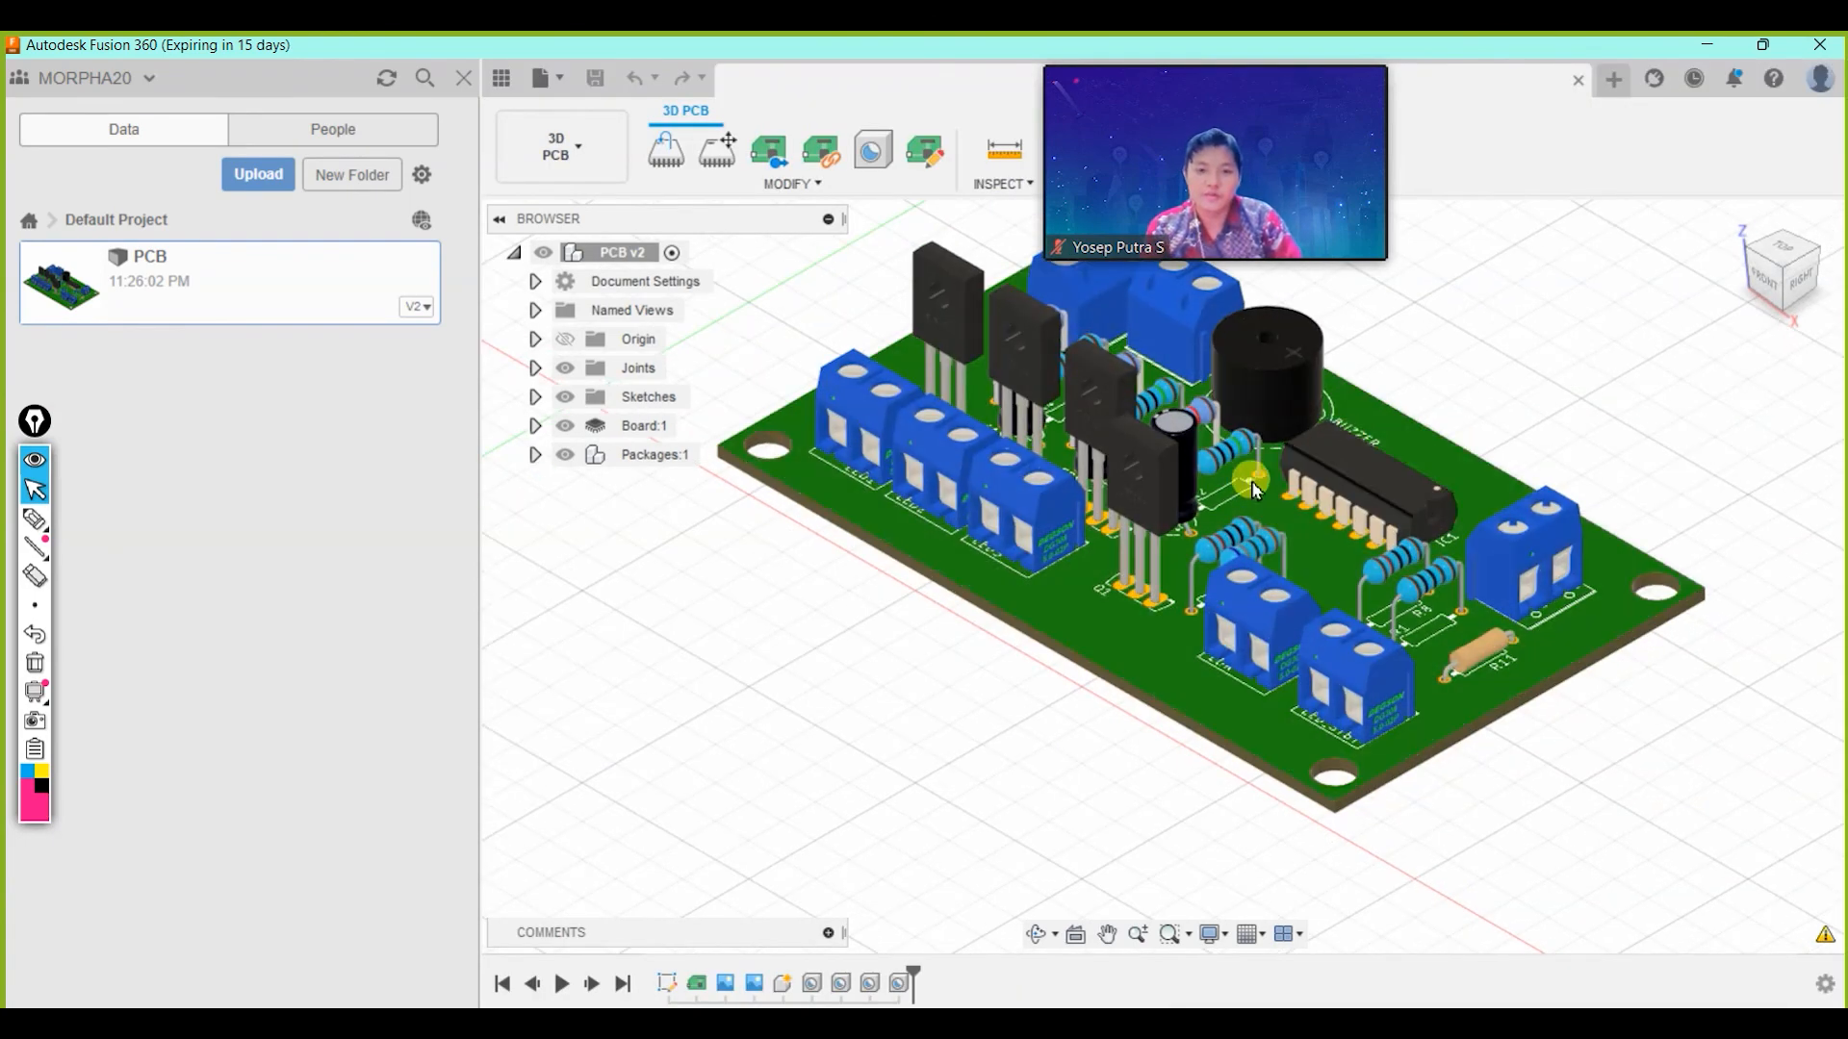
shift+middle_drag(1157, 515, 1178, 684)
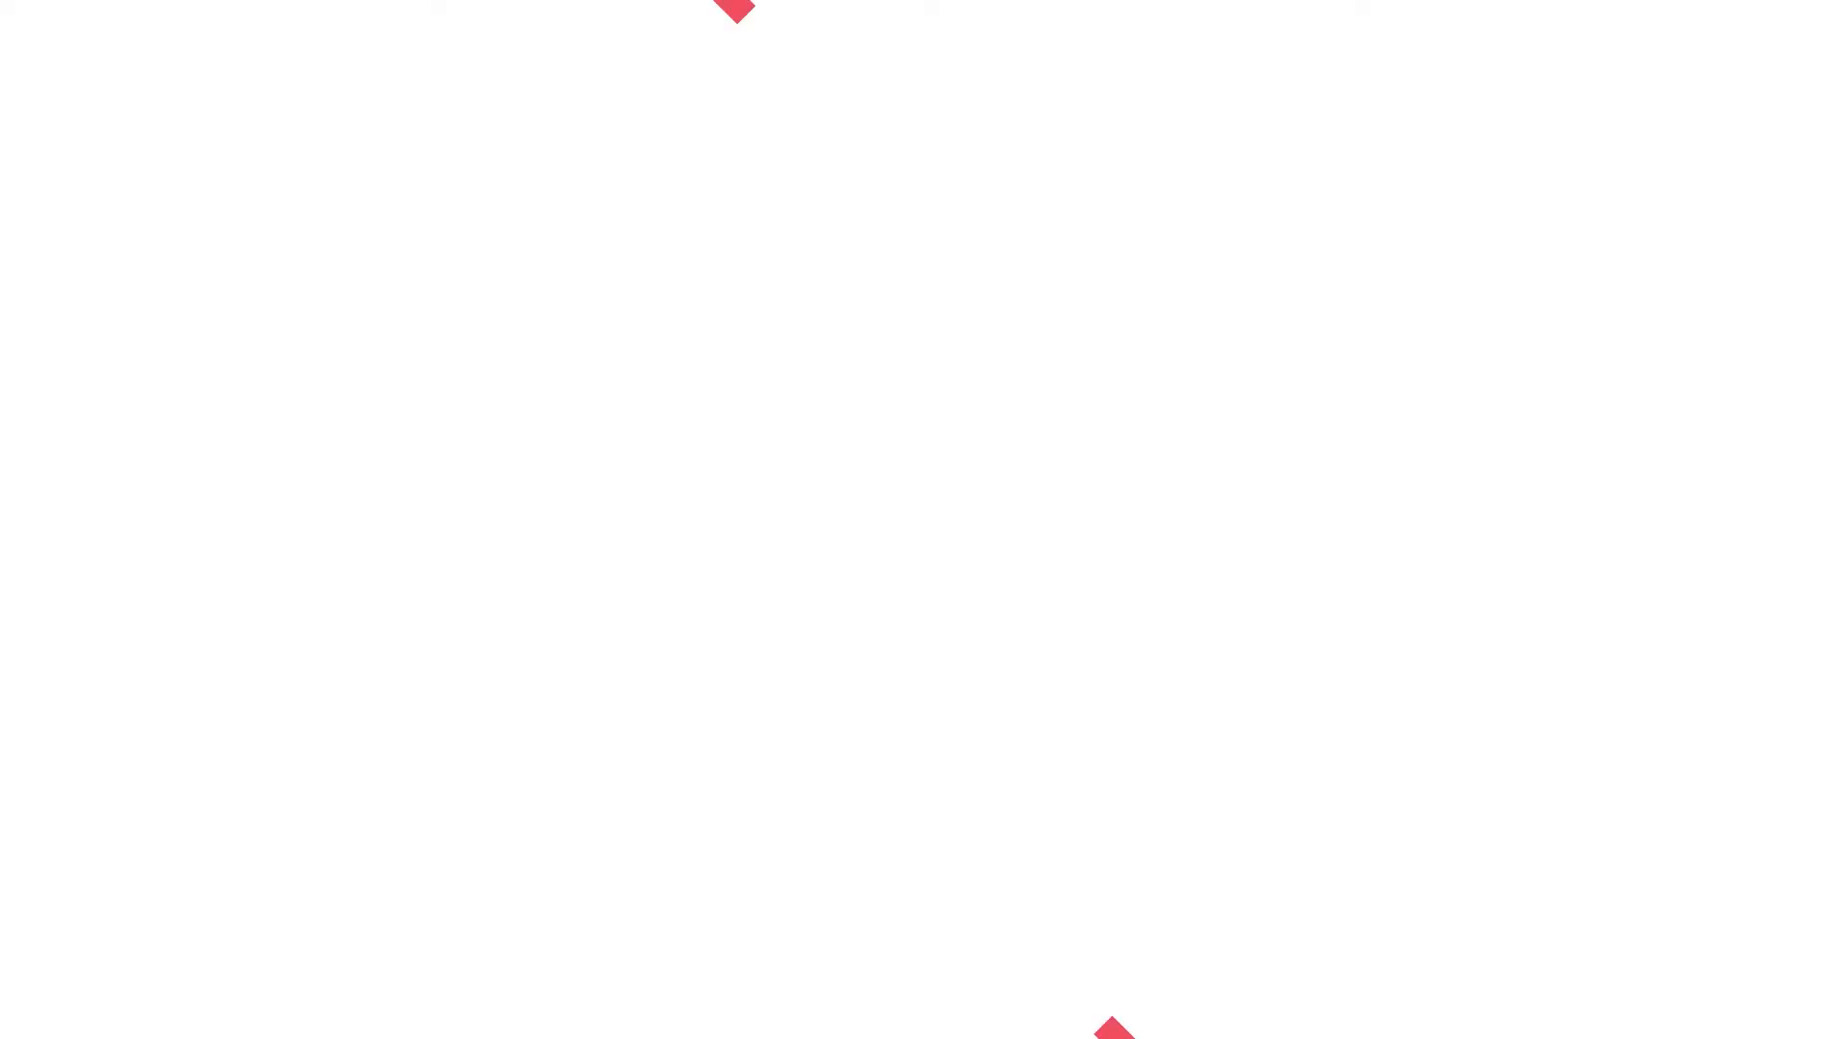